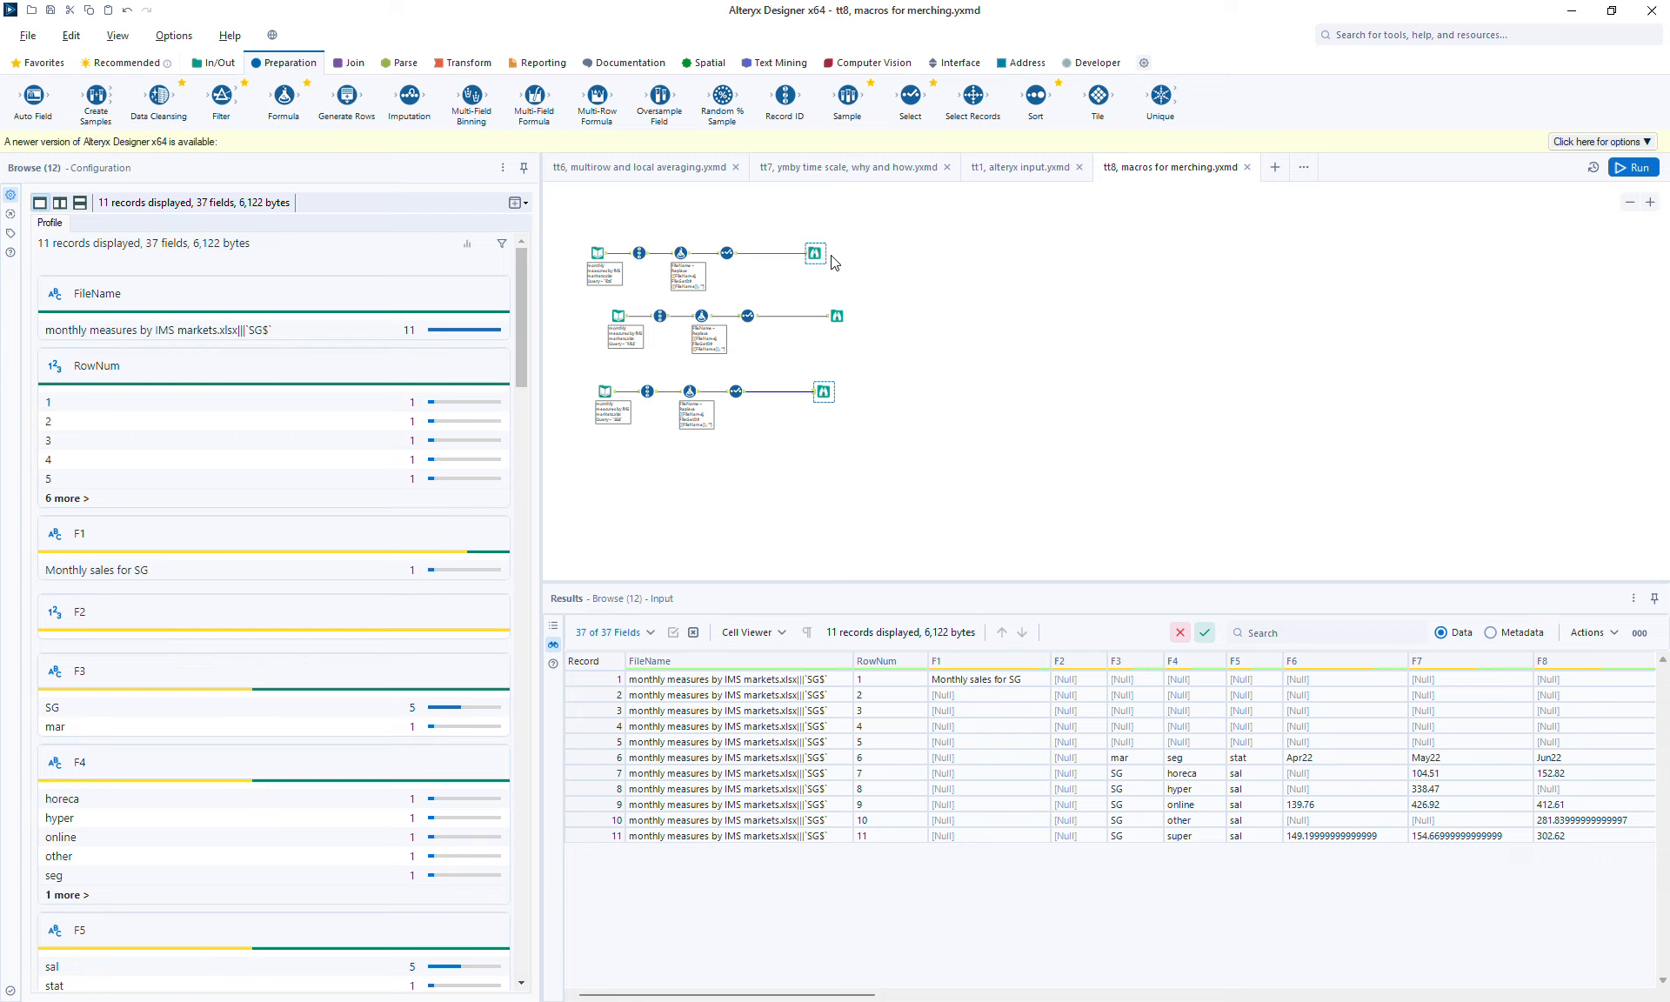
Duplicate the uppermost ID$ tool chain and place the copy in the empty canvas area beside the originals
{"action": "left_click", "coordinate": [349, 63]}
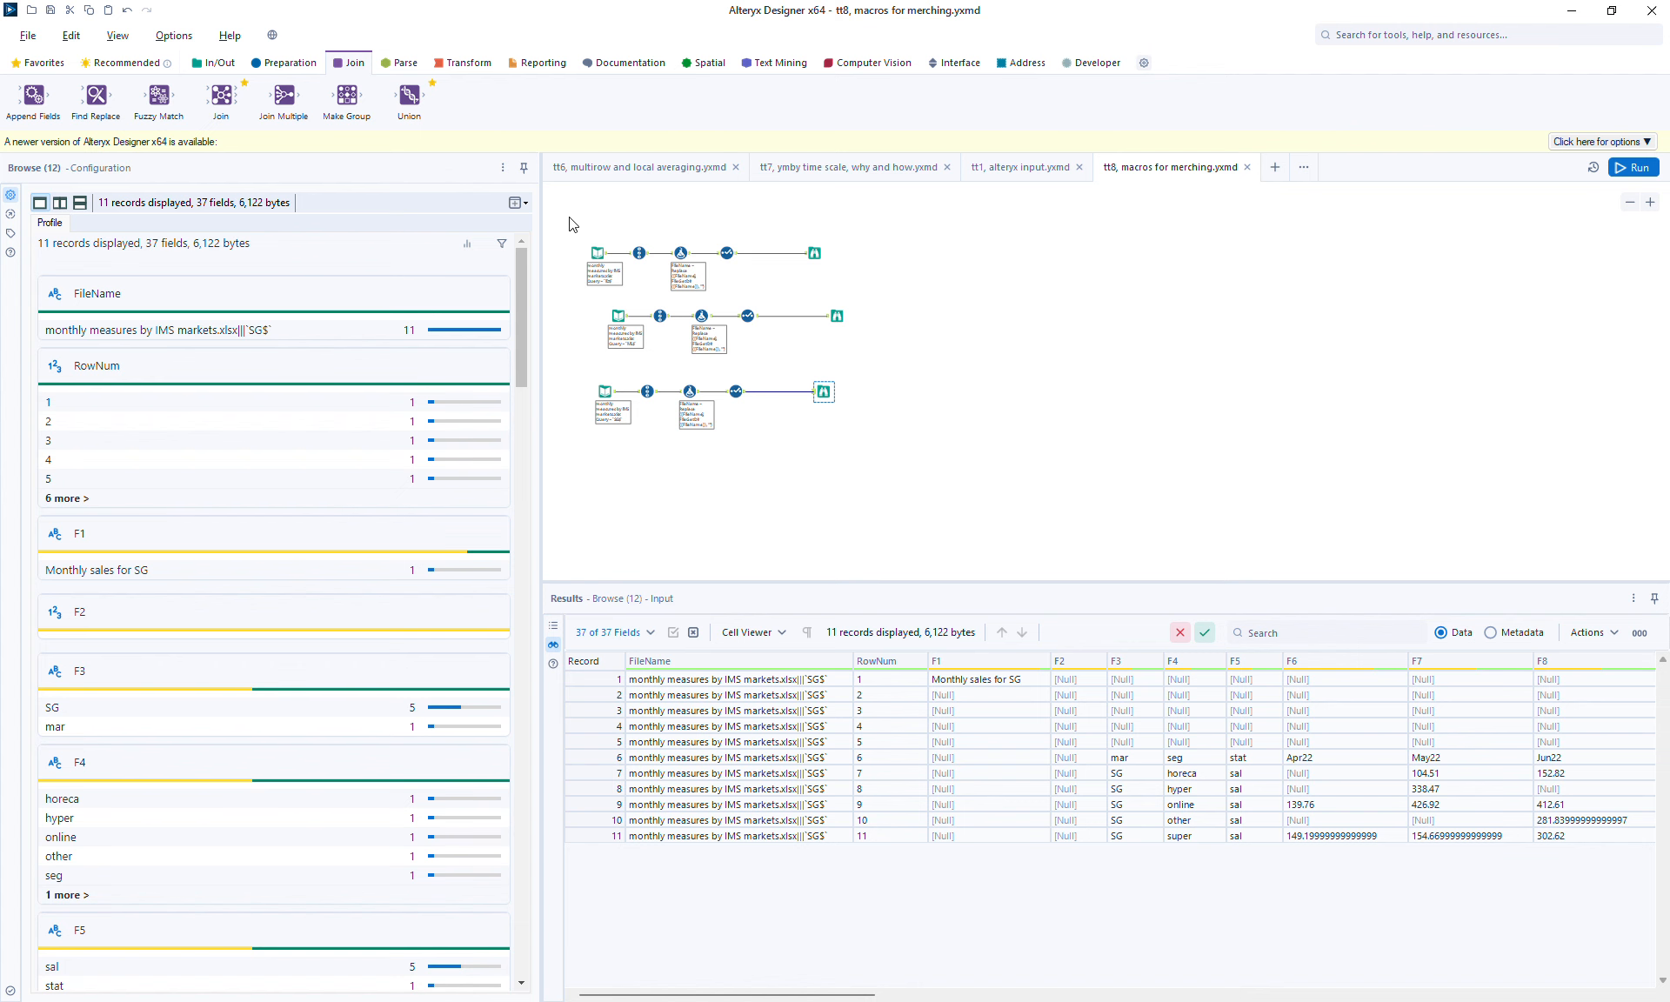
{"action": "left_click_drag", "start_coordinate": [572, 225], "coordinate": [892, 280]}
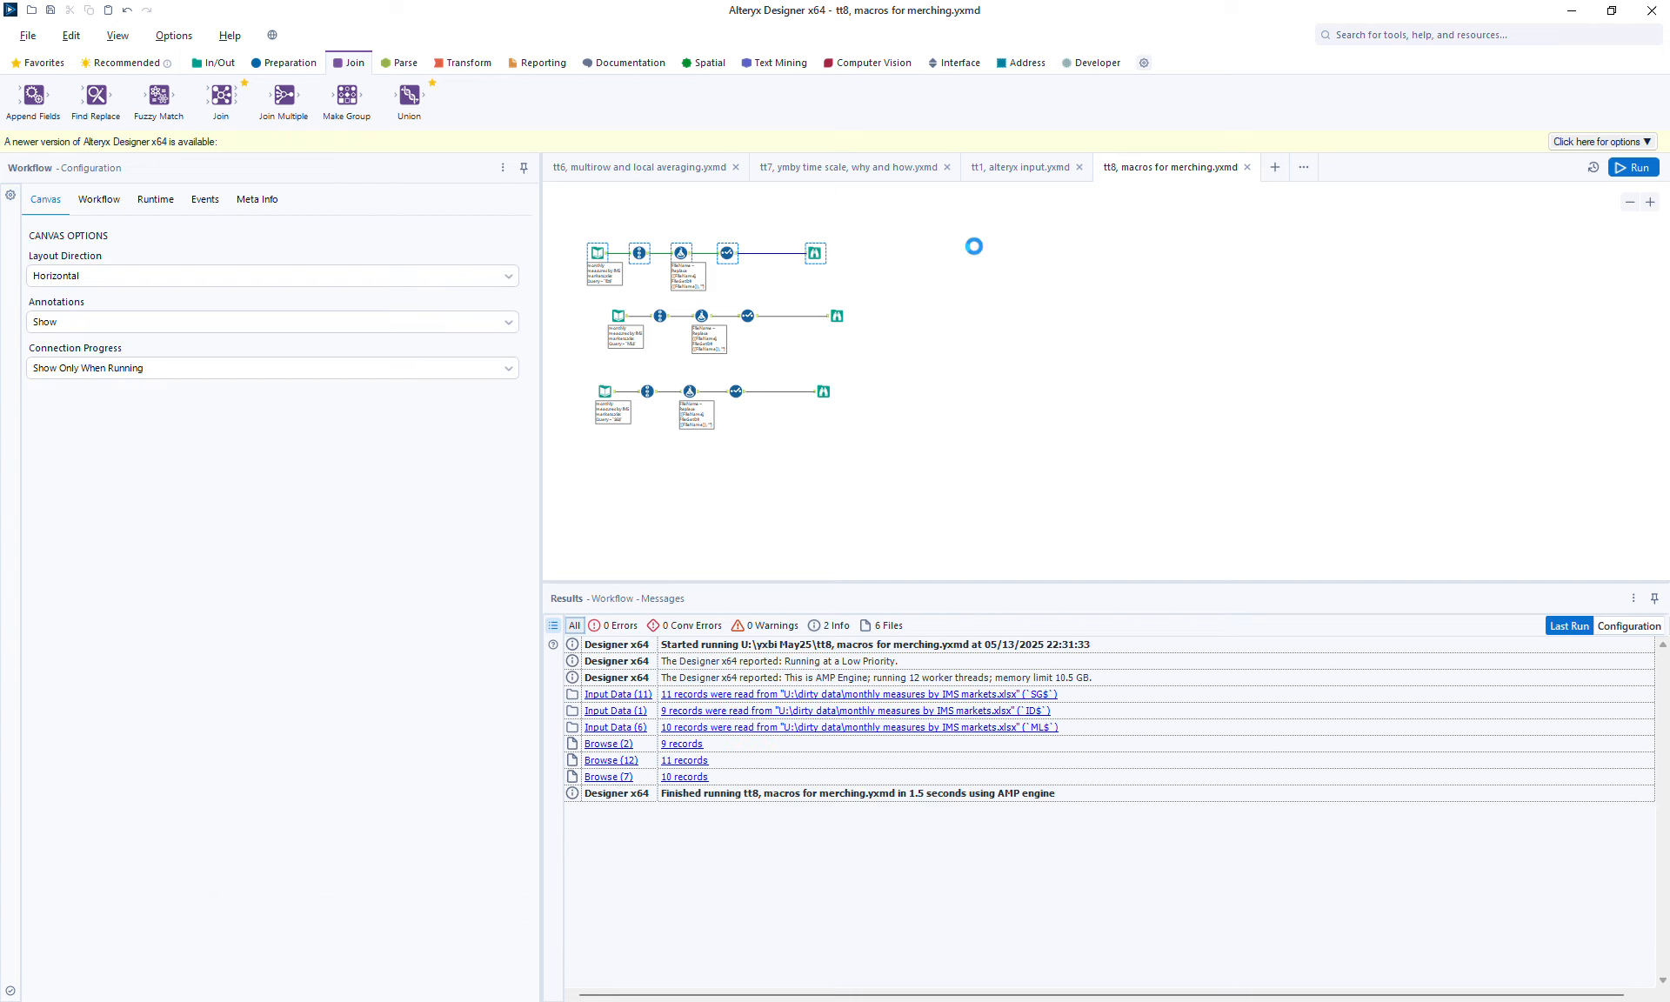
{"action": "key", "text": "ctrl+v"}
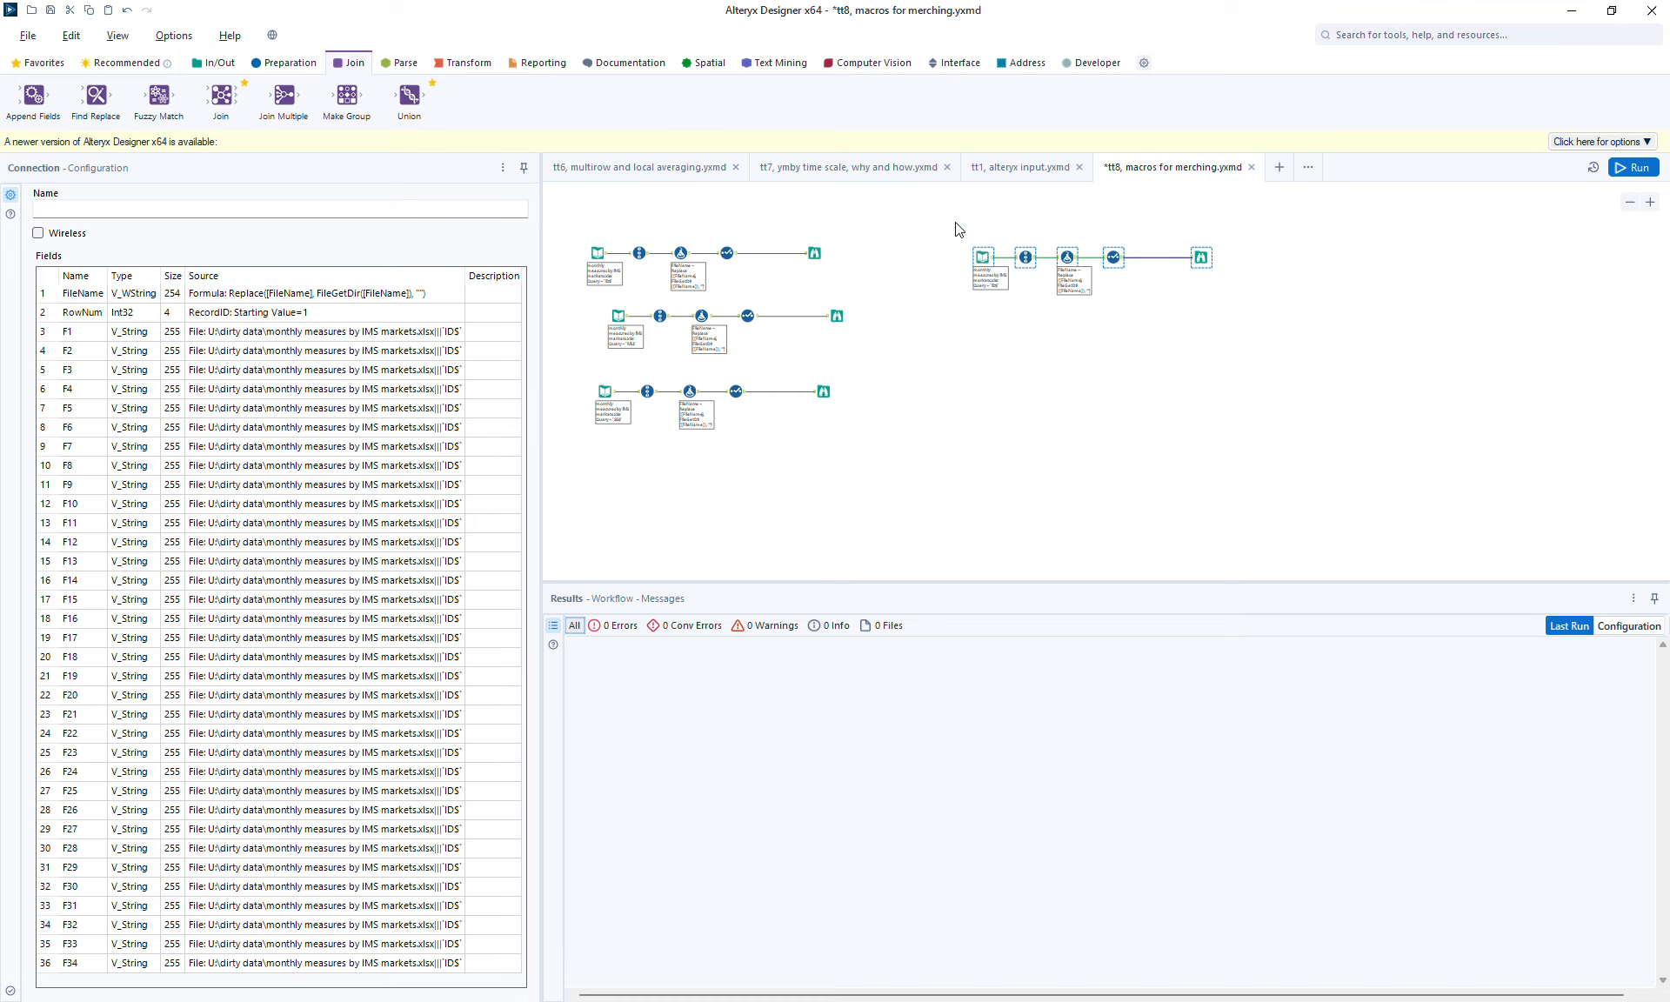
{"action": "key", "text": "ctrl+r"}
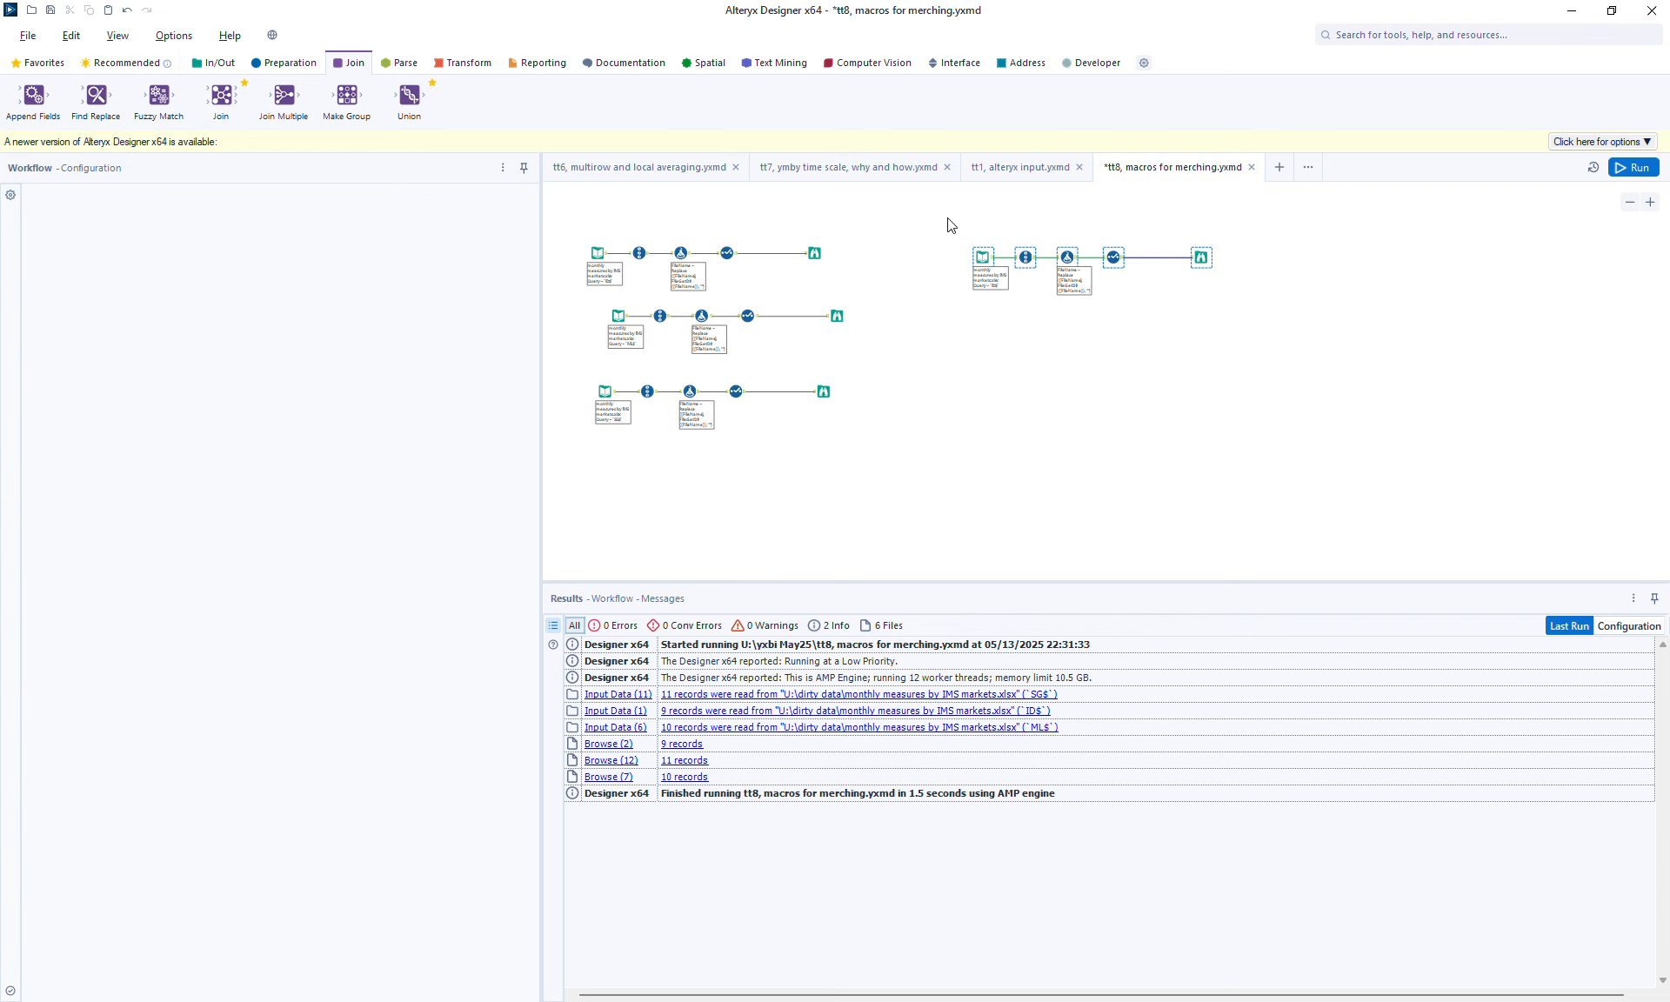
{"action": "left_click_drag", "start_coordinate": [947, 225], "coordinate": [1142, 325]}
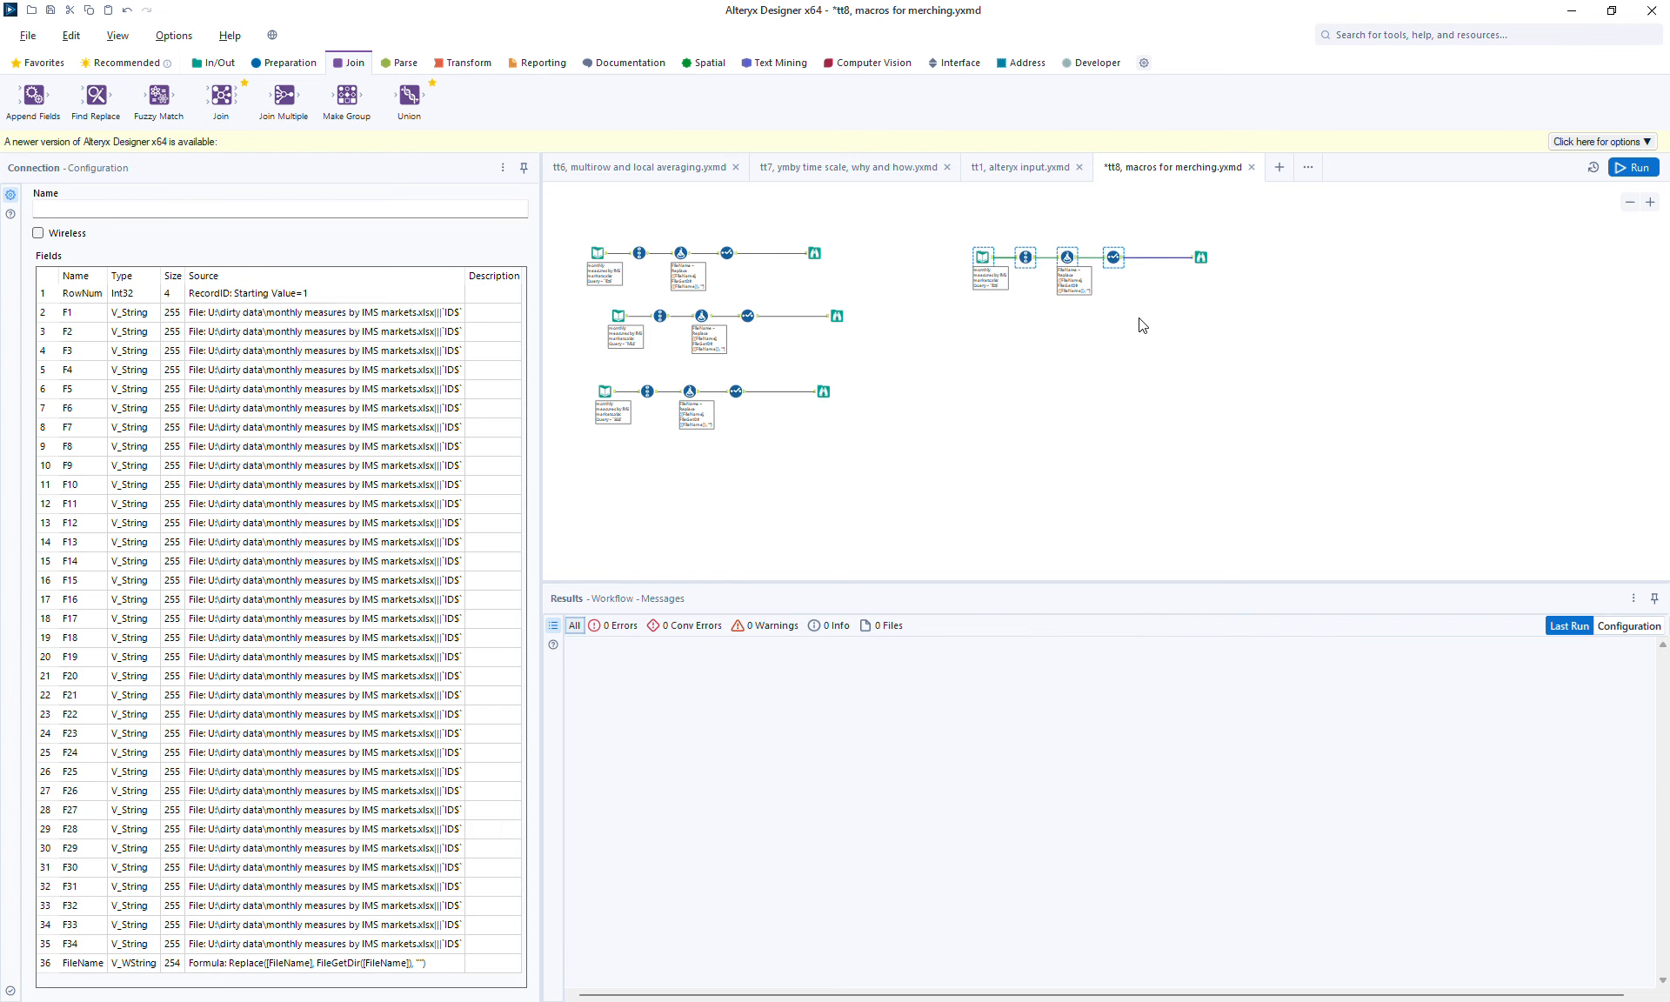
Compare the data in the copied chain's Browse tool with the outputs of the three original Browse tools
{"action": "left_click", "coordinate": [1201, 258]}
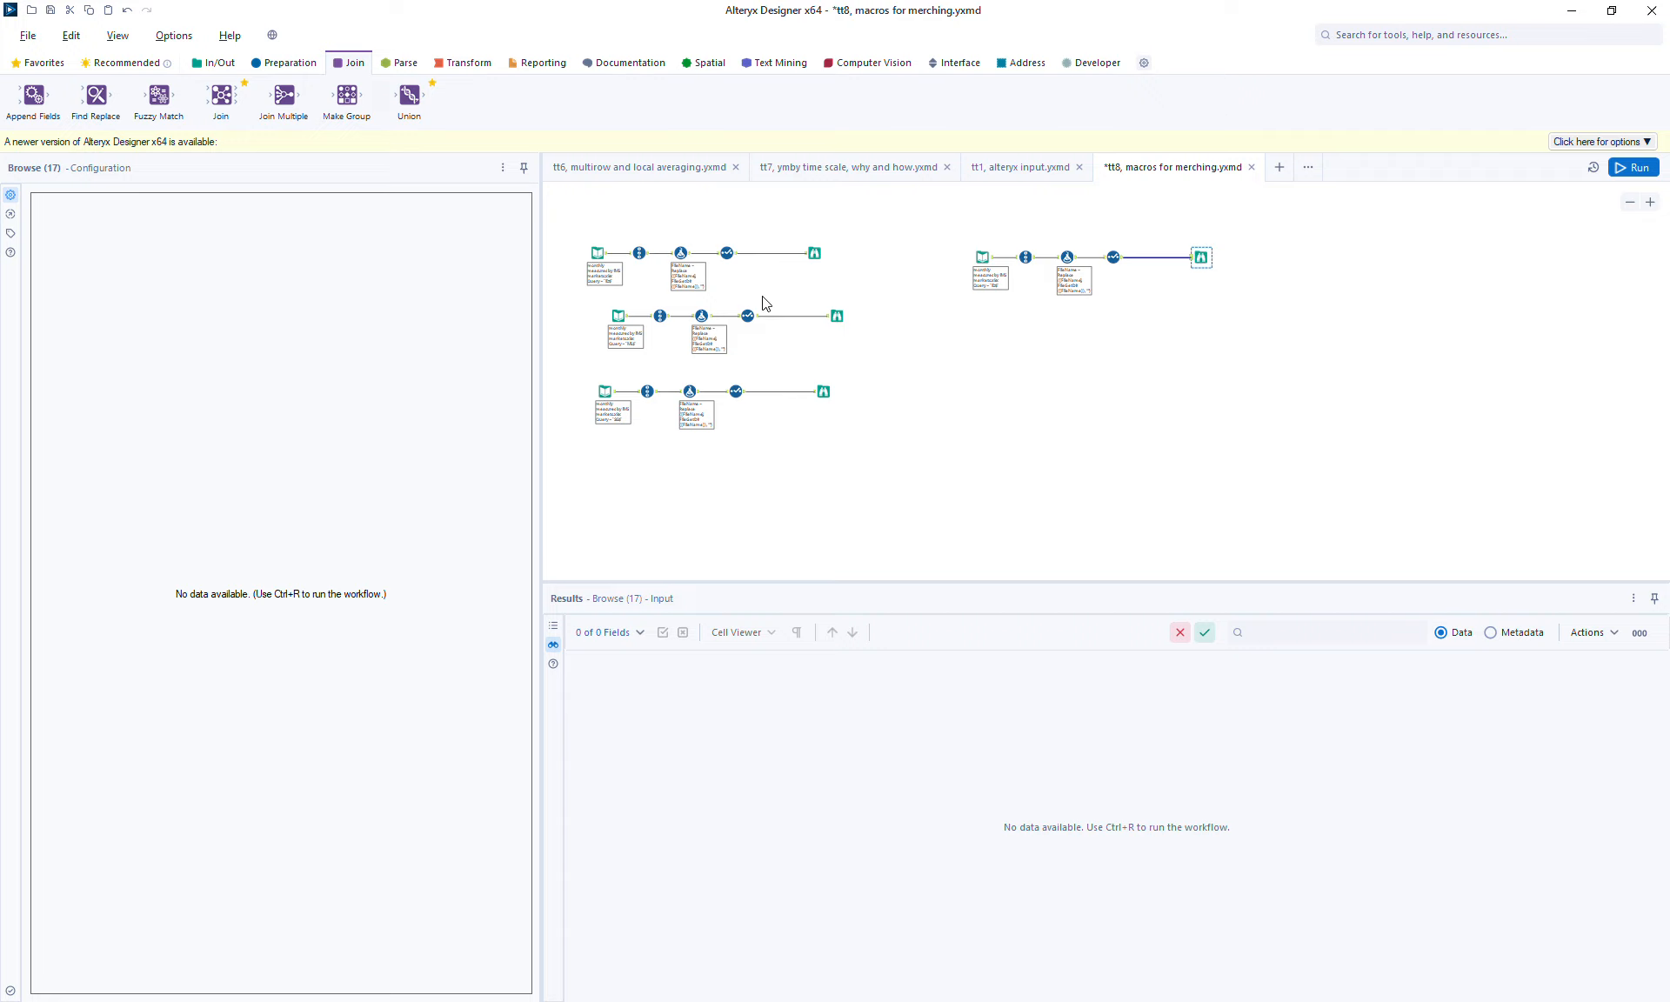
{"action": "left_click", "coordinate": [814, 254]}
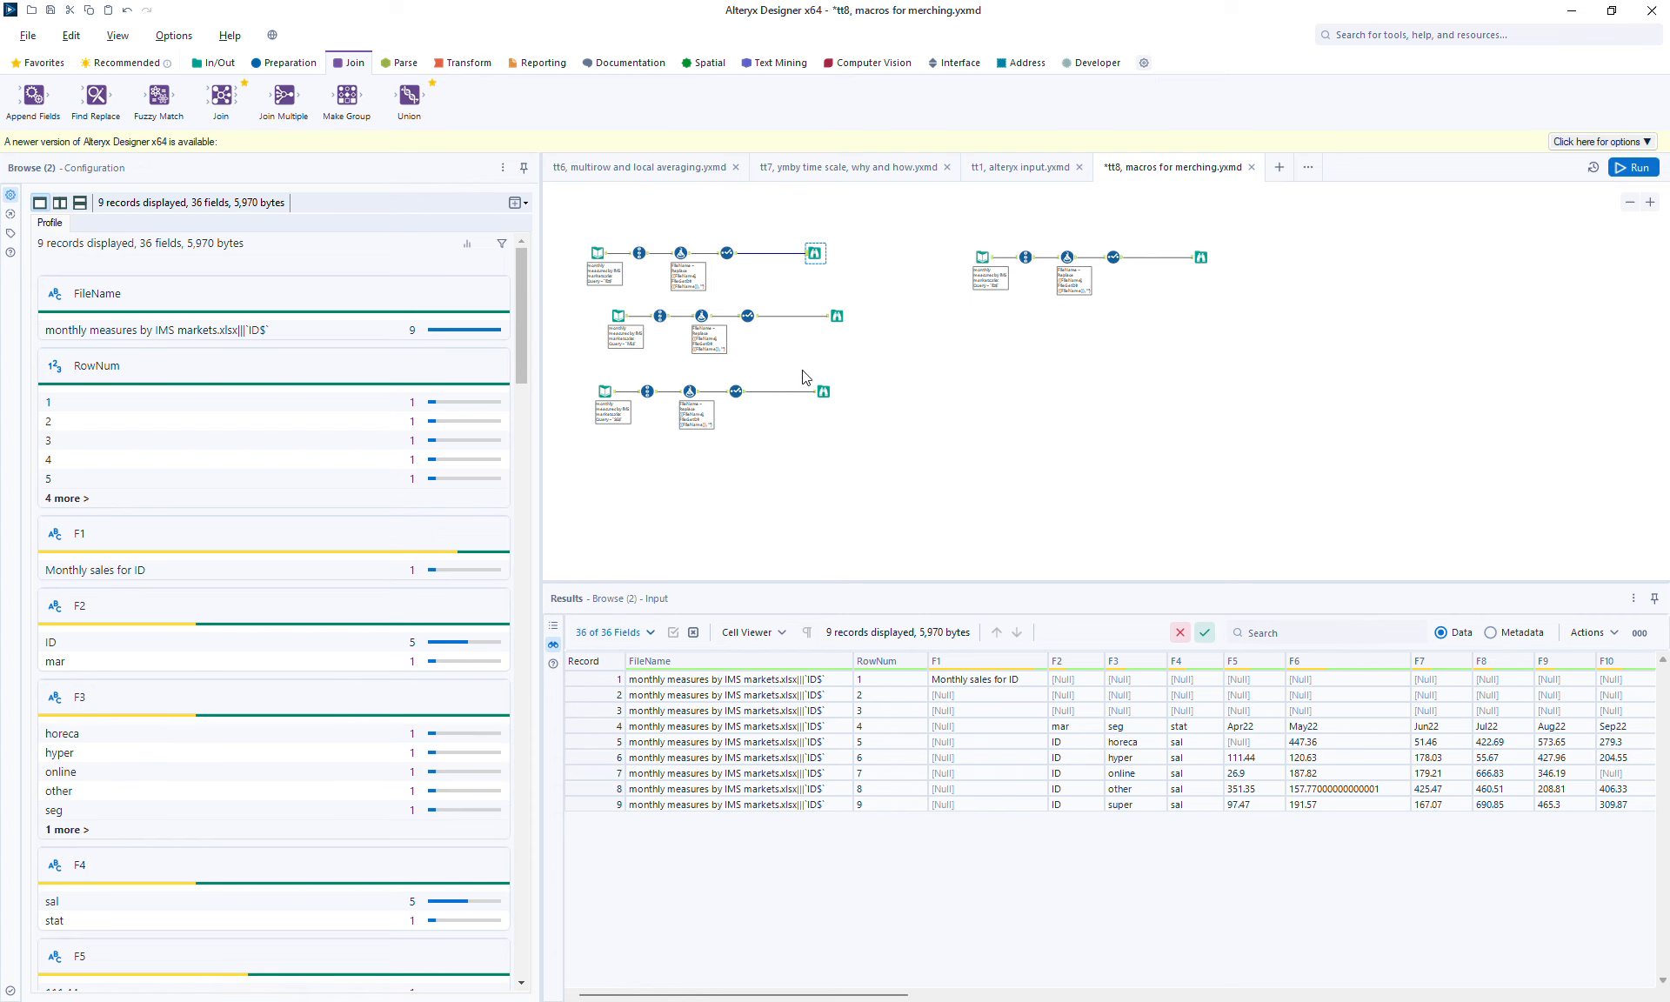
{"action": "left_click", "coordinate": [837, 316]}
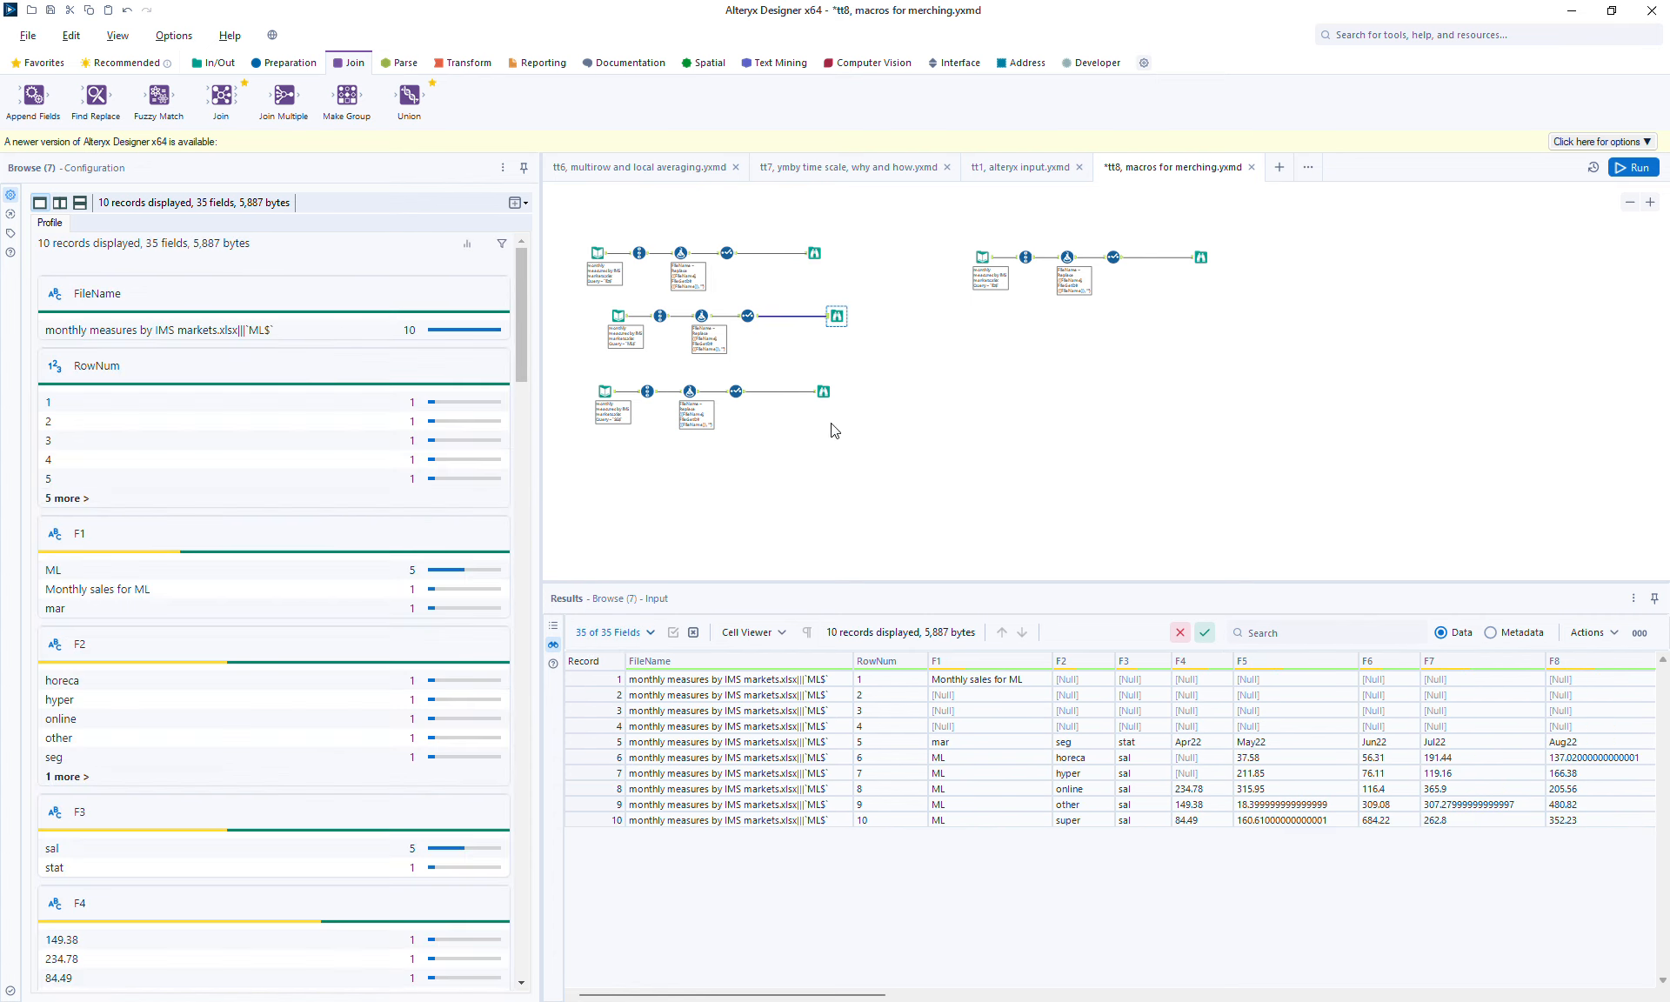
{"action": "left_click", "coordinate": [823, 390]}
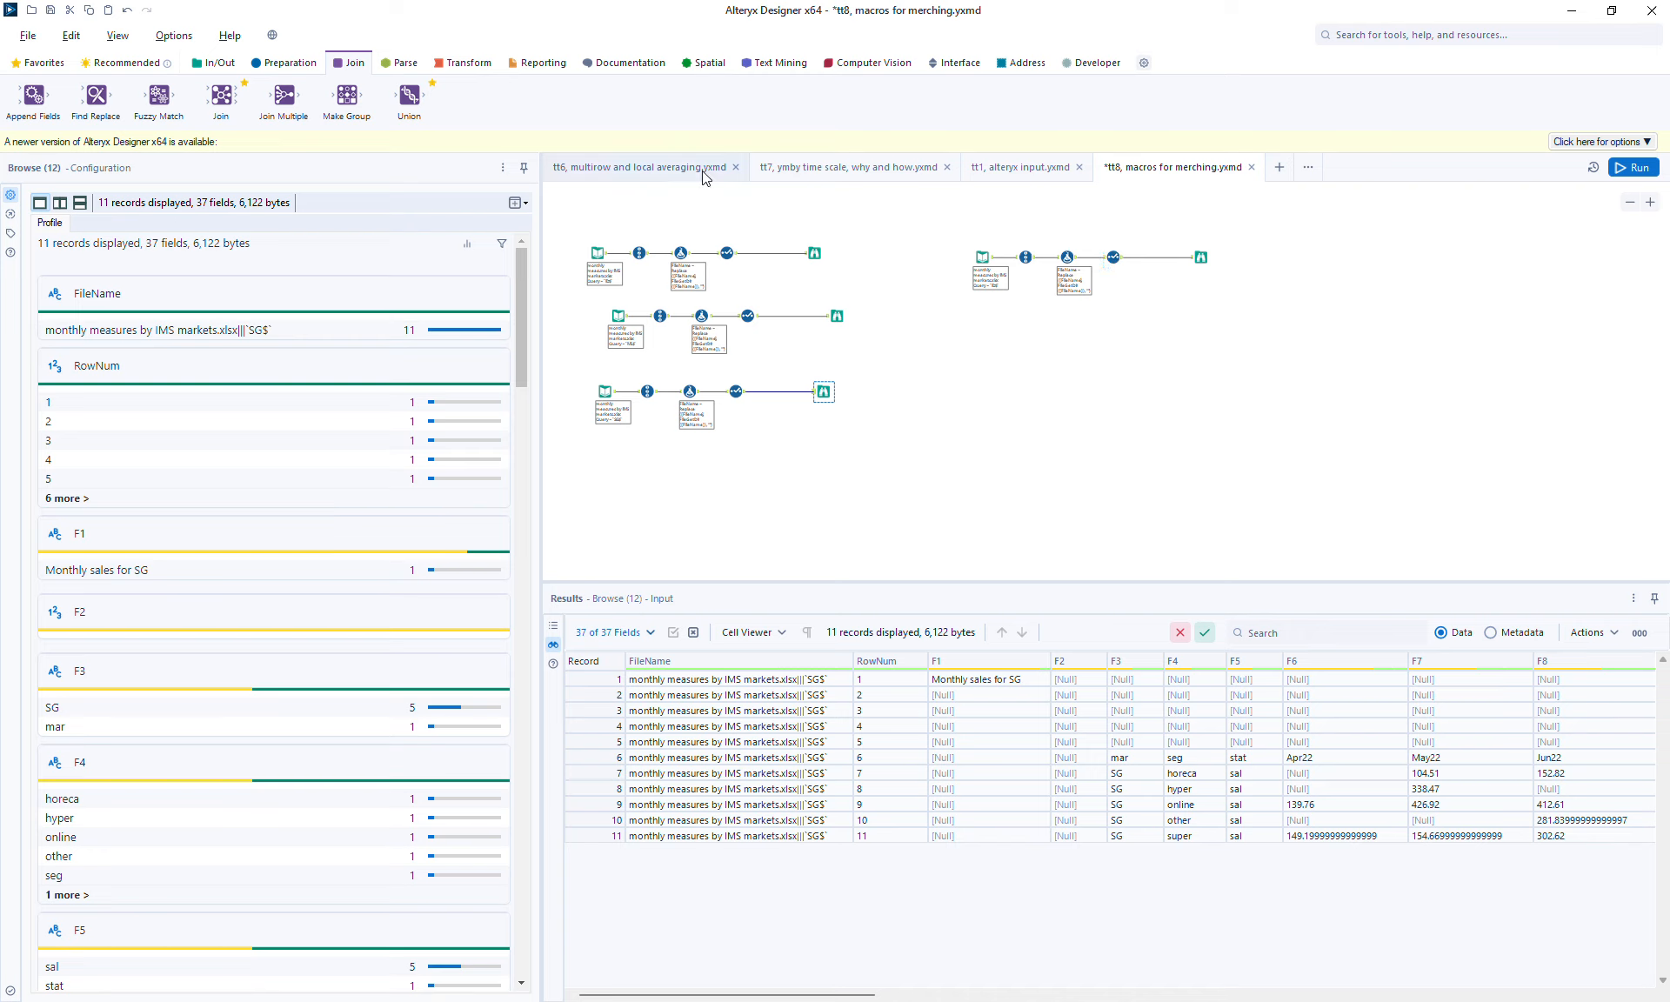
Insert a Transpose tool before the copied chain's Browse with FileName and RowNum as key columns, and run the workflow
{"action": "left_click", "coordinate": [462, 65]}
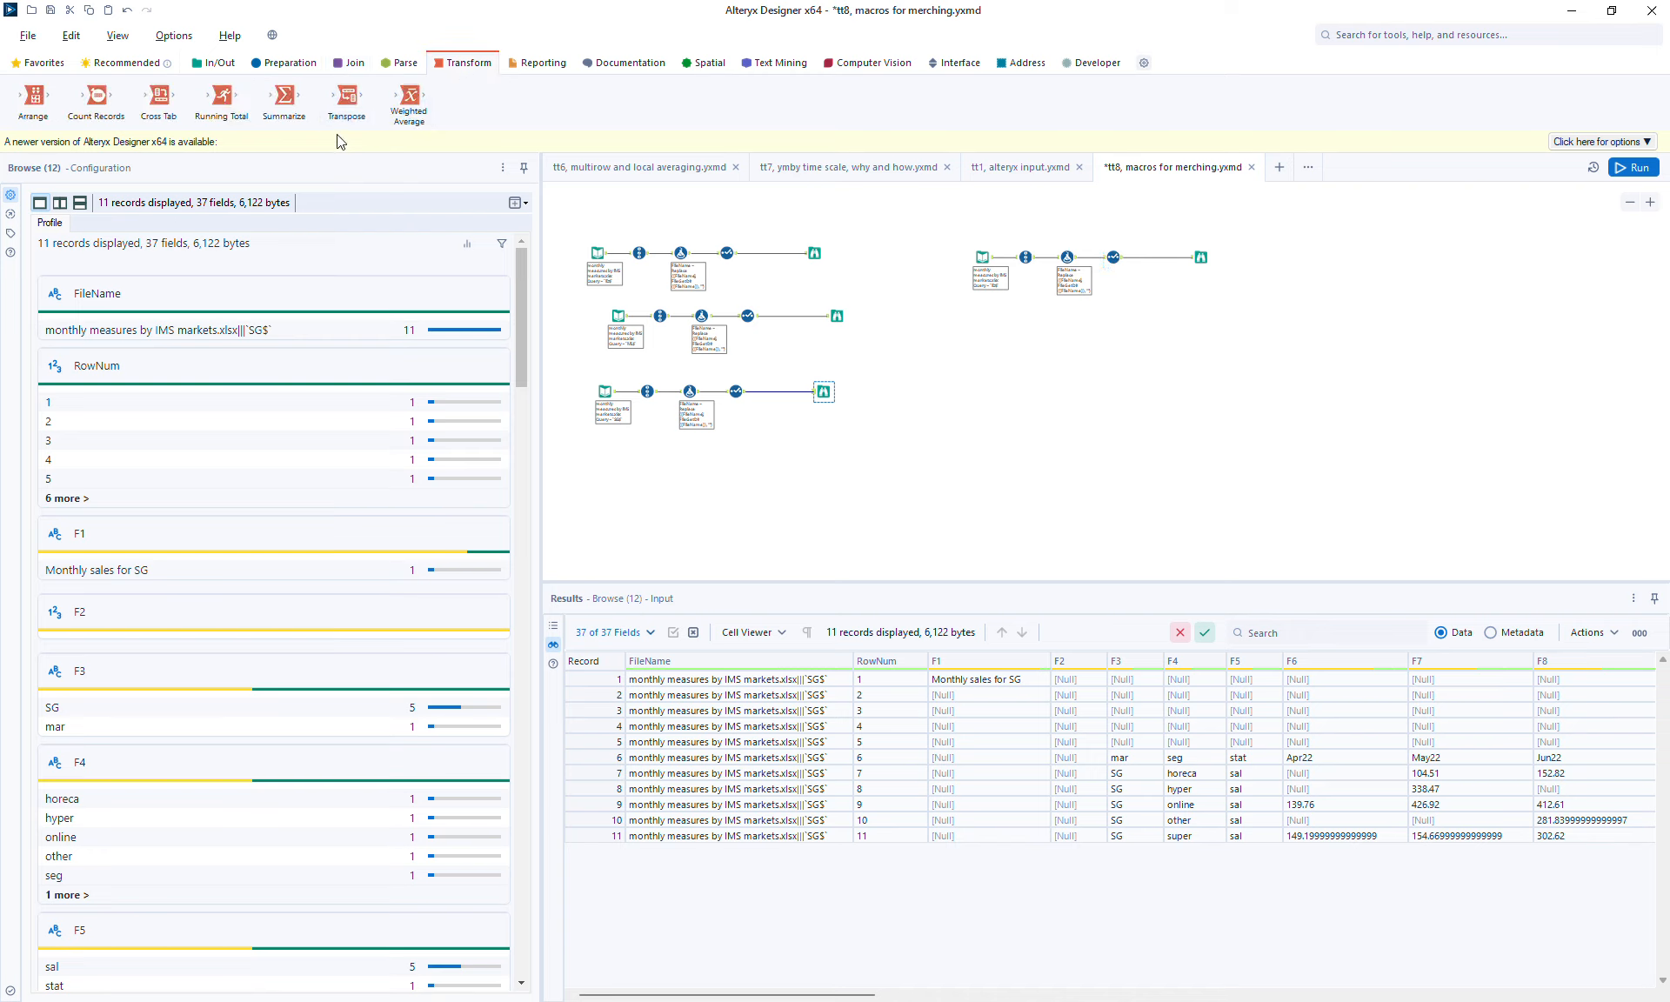
{"action": "left_click_drag", "start_coordinate": [355, 96], "coordinate": [1150, 257]}
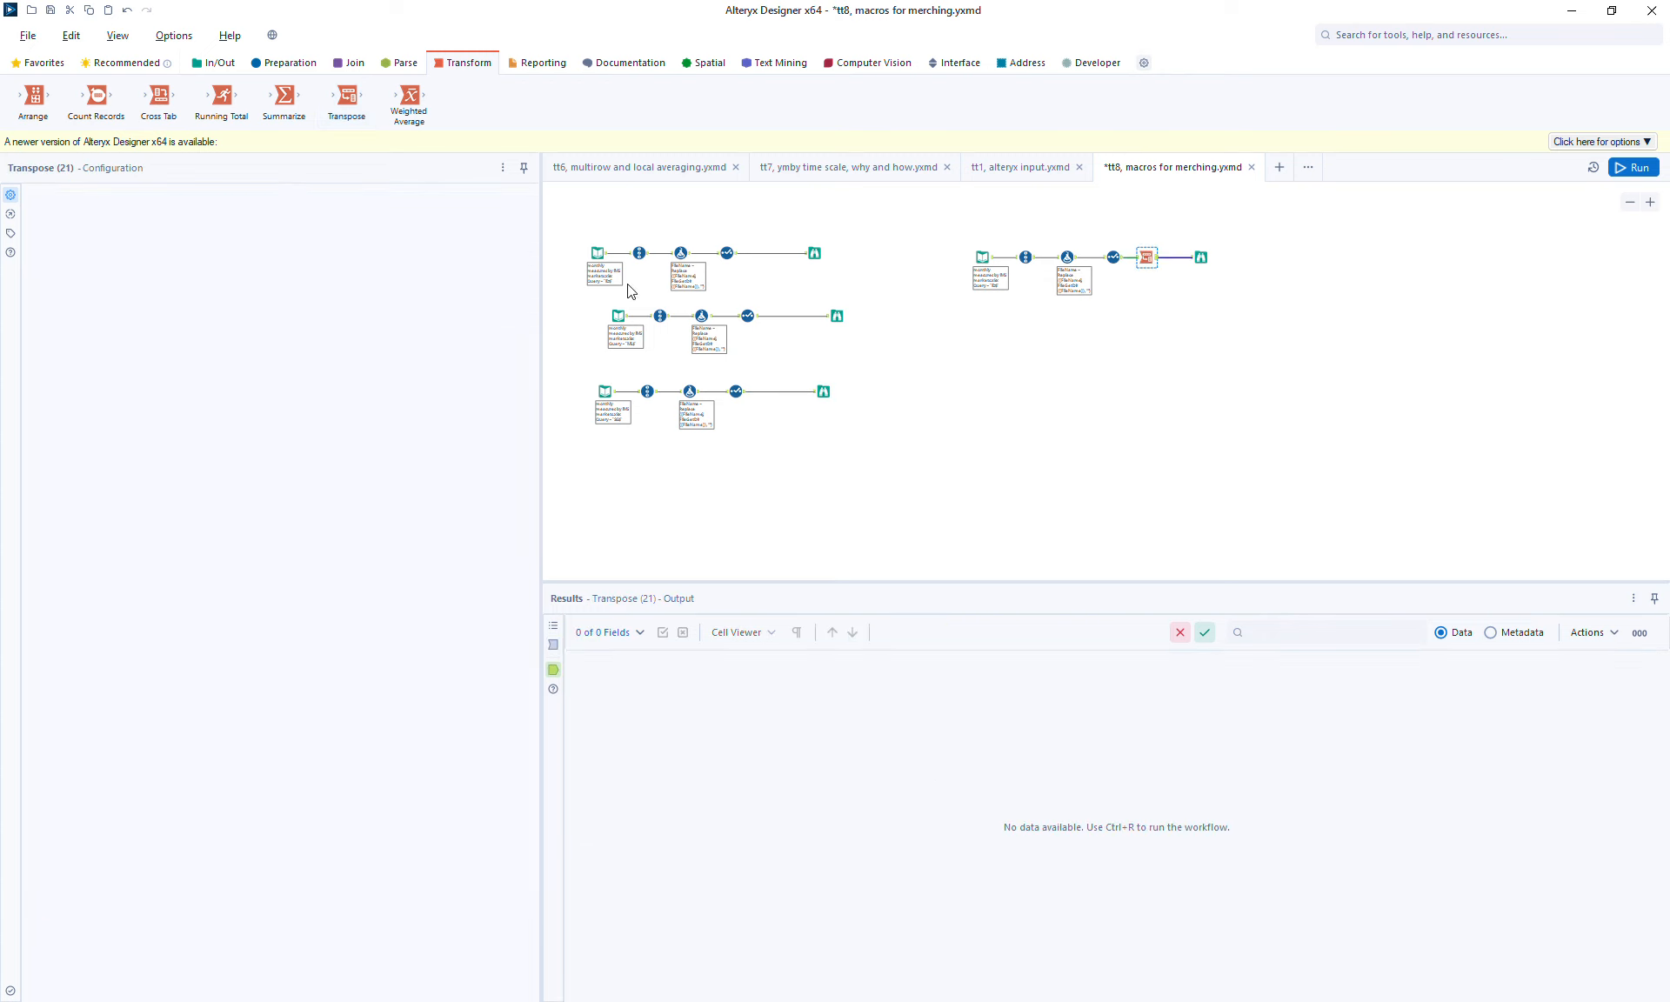
{"action": "left_click", "coordinate": [93, 348]}
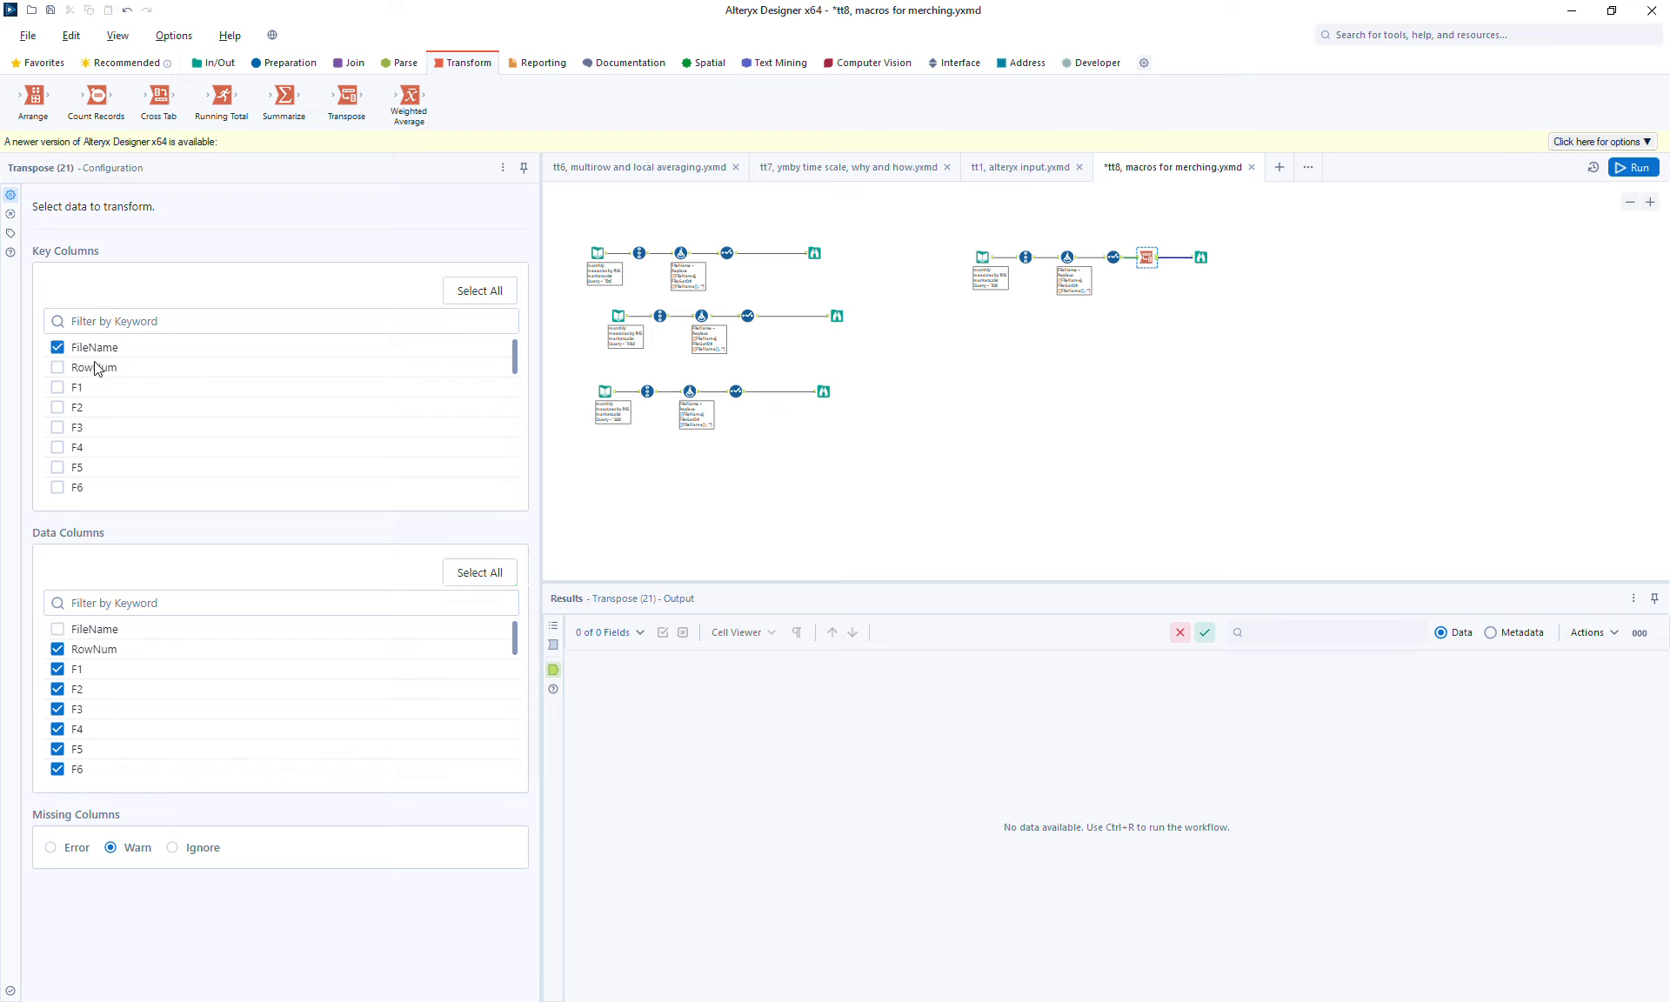
{"action": "left_click", "coordinate": [96, 367]}
{"action": "left_click", "coordinate": [1628, 167]}
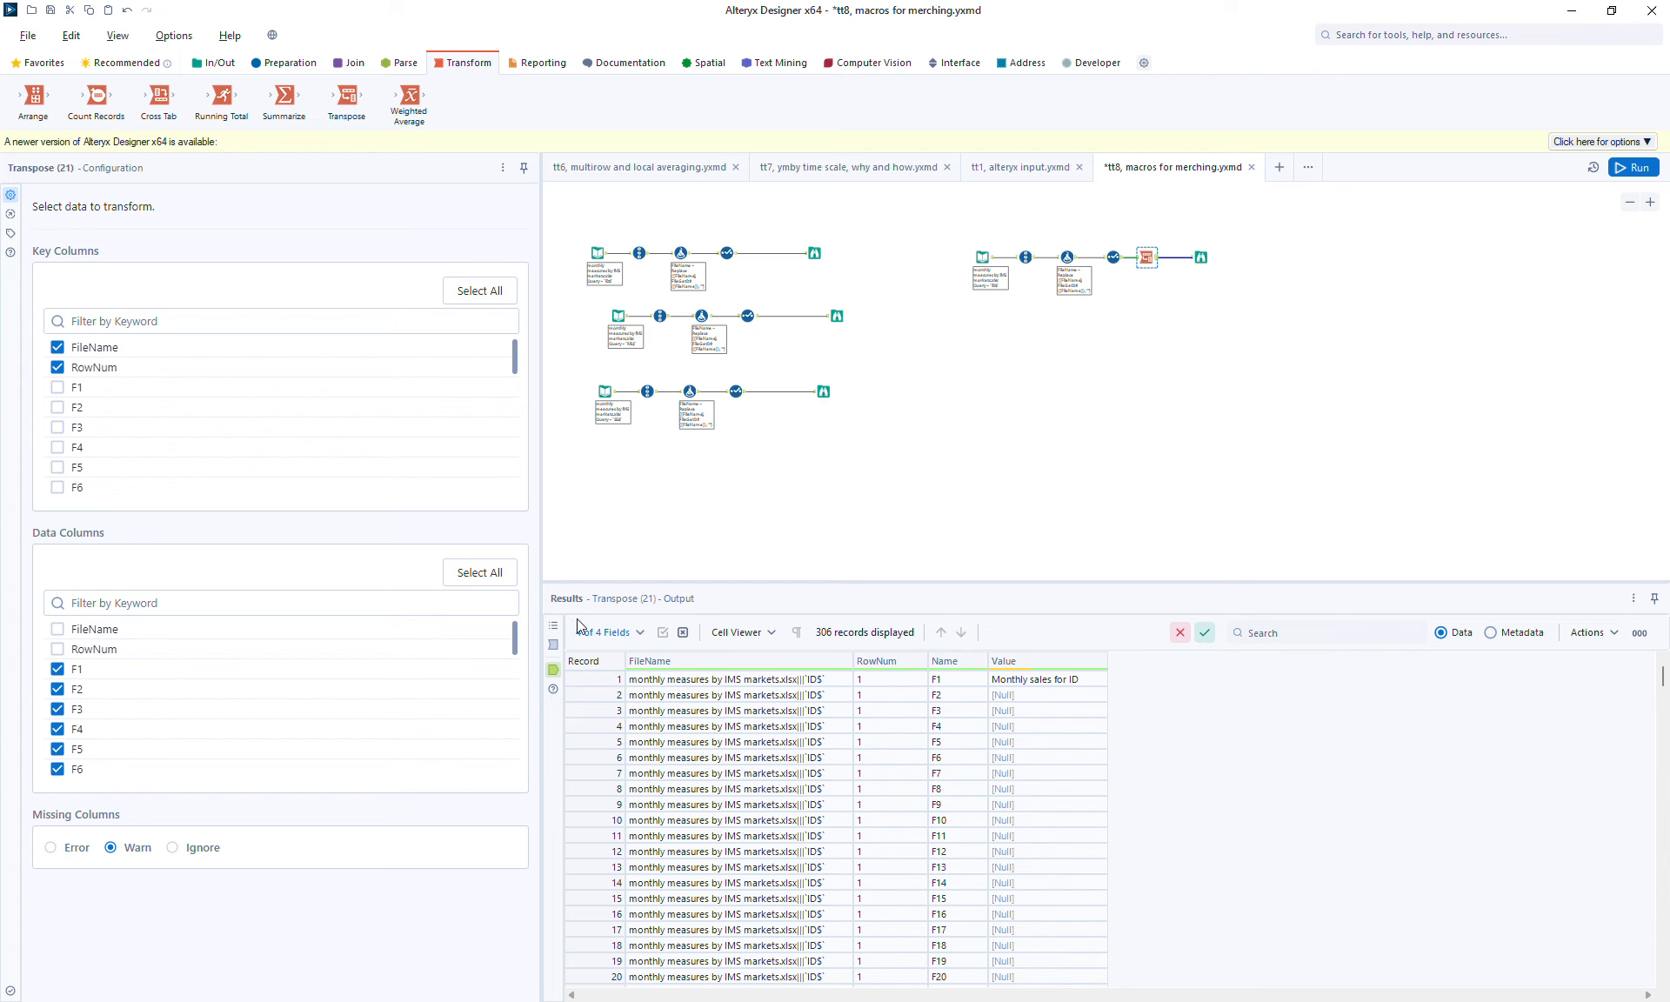
Compare the Transpose tool's wide input with the transposed records in the copied chain's Browse, through to the last record
{"action": "left_click", "coordinate": [552, 645]}
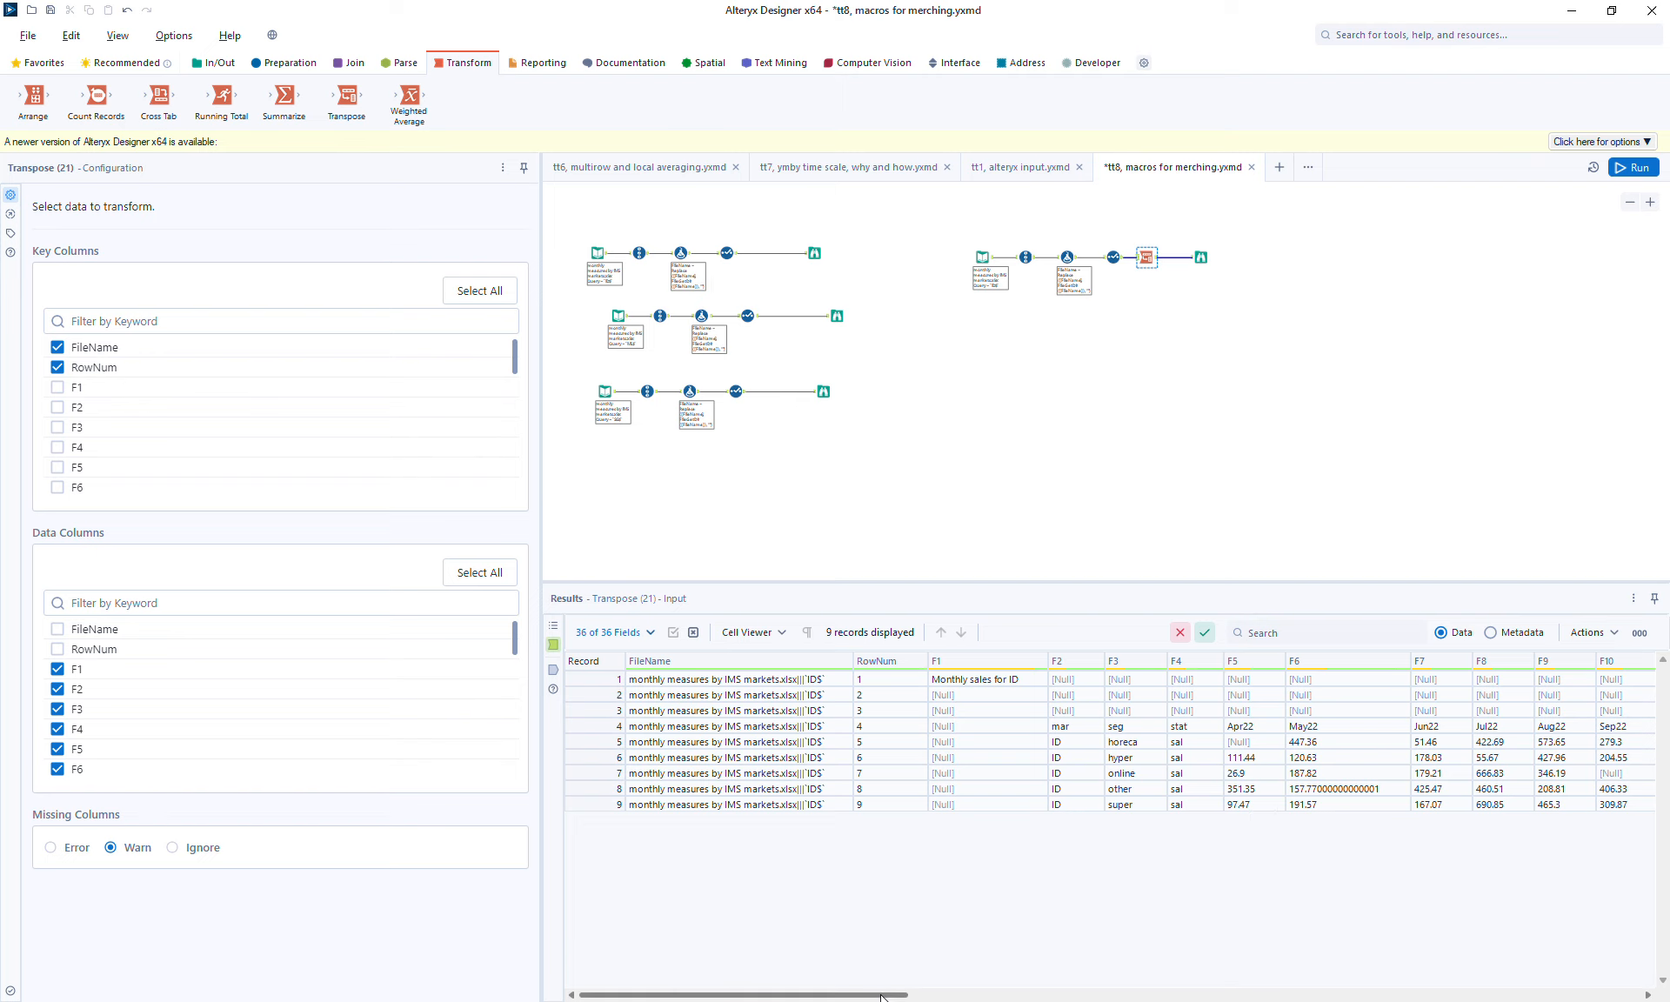
{"action": "left_click_drag", "start_coordinate": [878, 994], "coordinate": [1626, 995]}
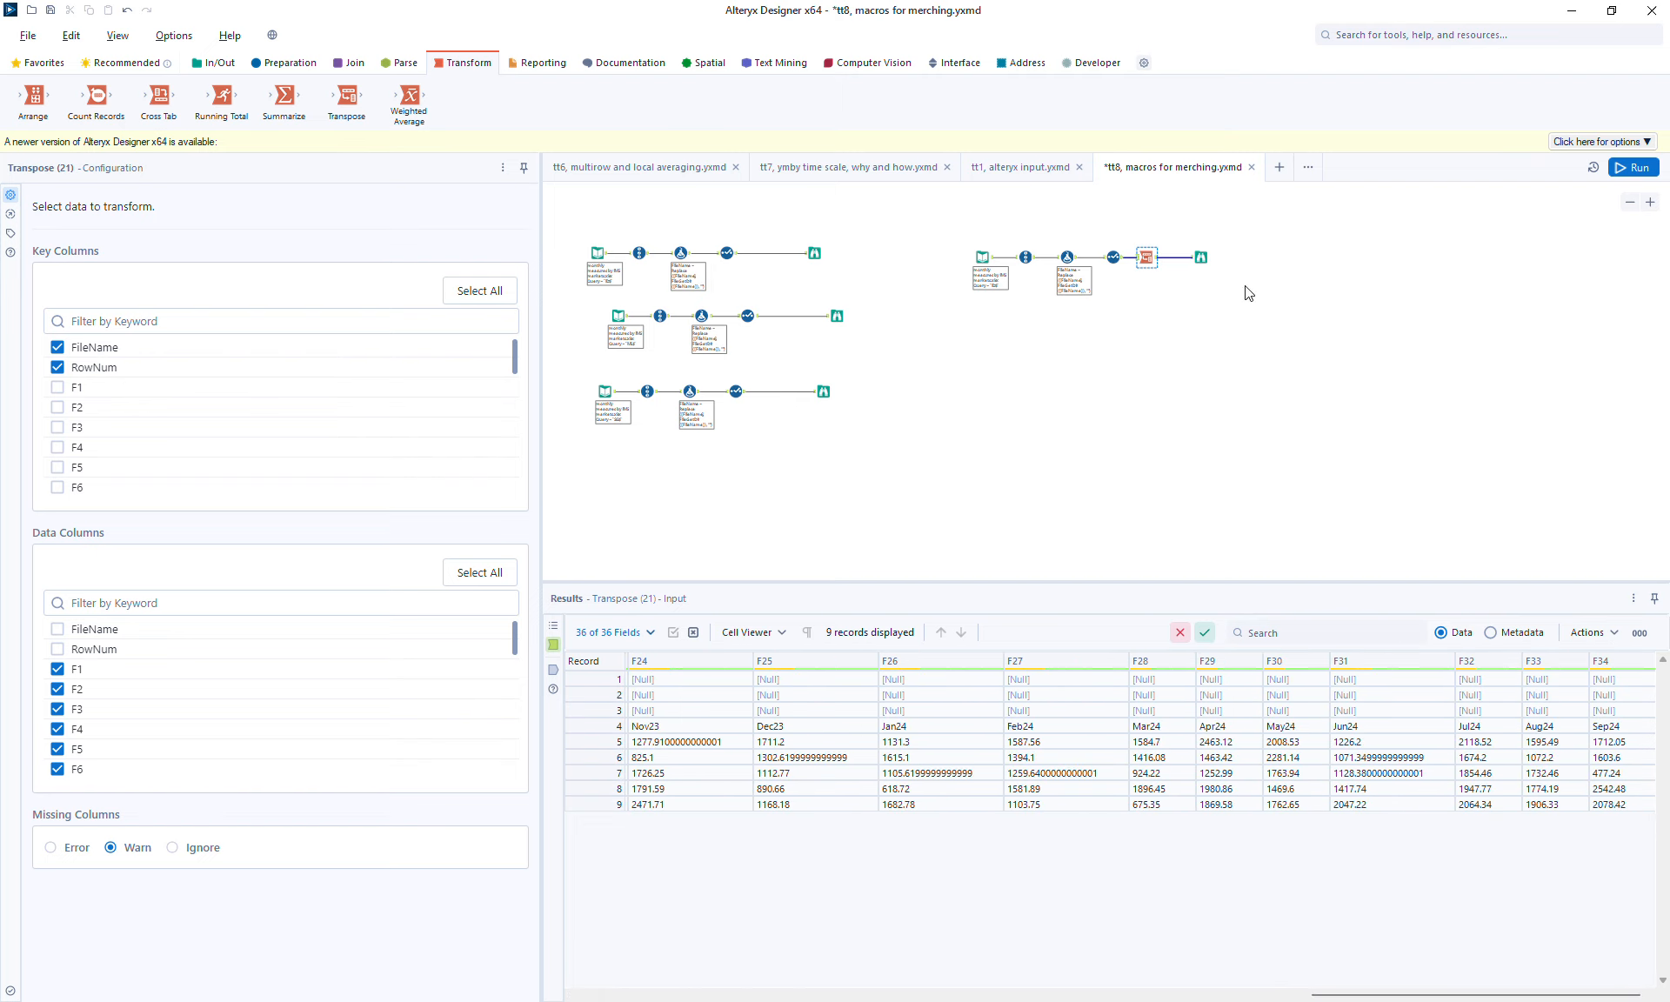
{"action": "left_click", "coordinate": [1201, 257]}
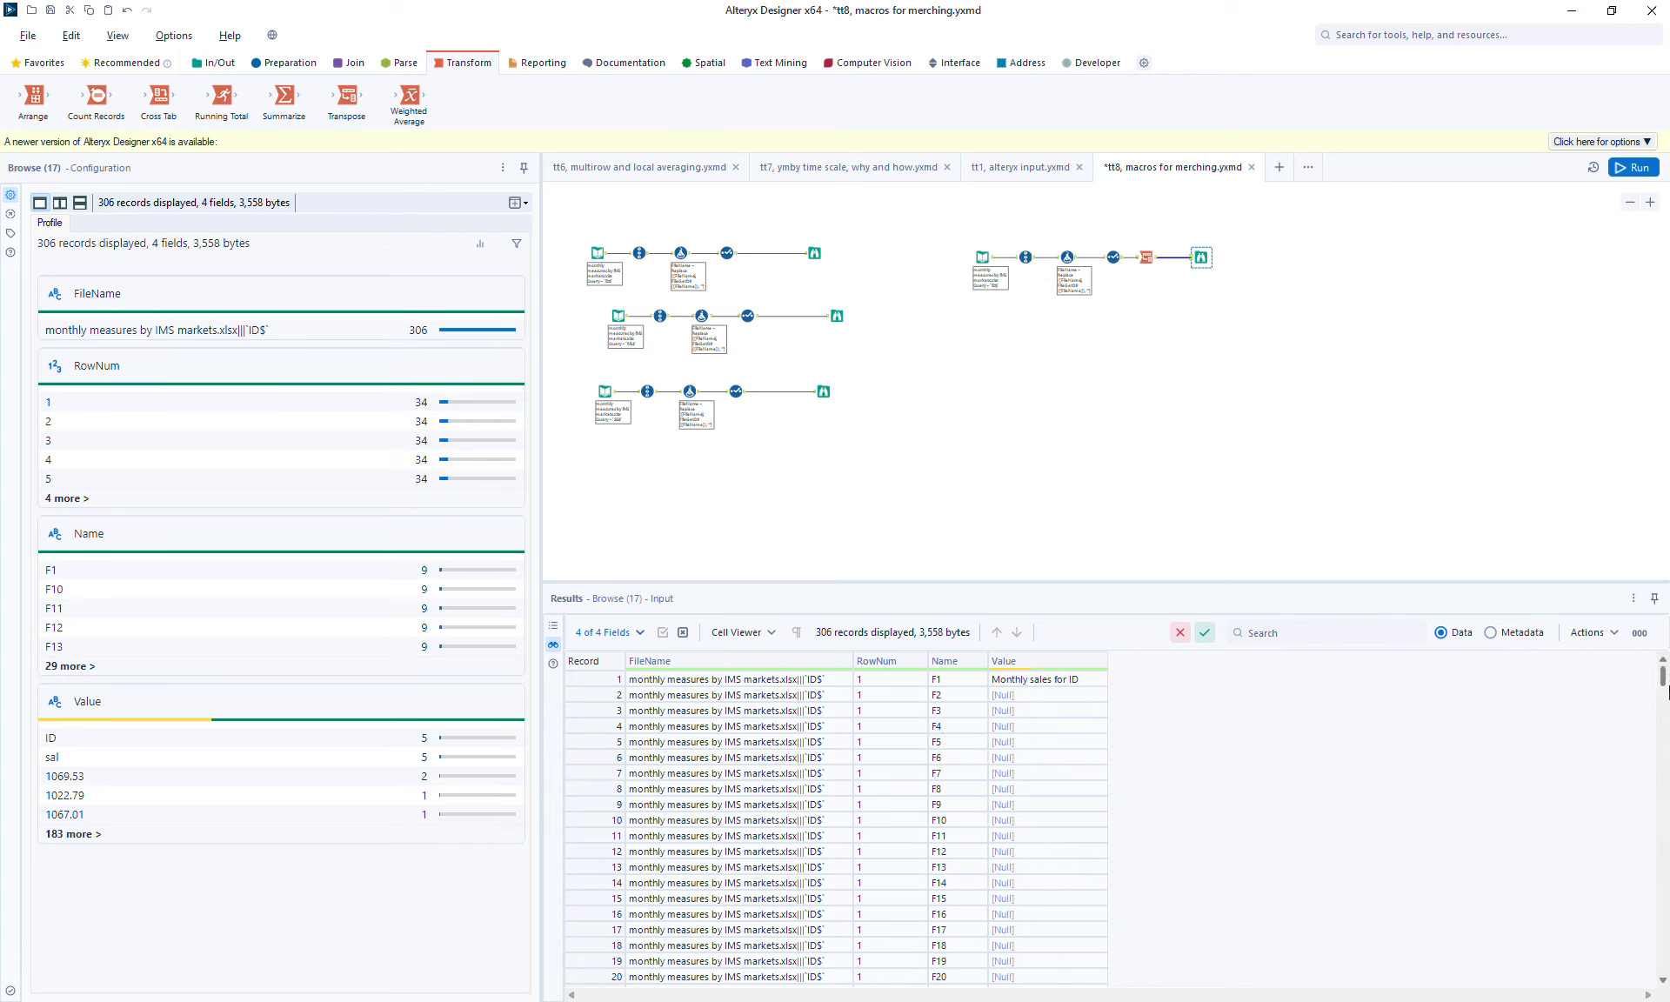
{"action": "left_click_drag", "start_coordinate": [1665, 688], "coordinate": [1666, 979]}
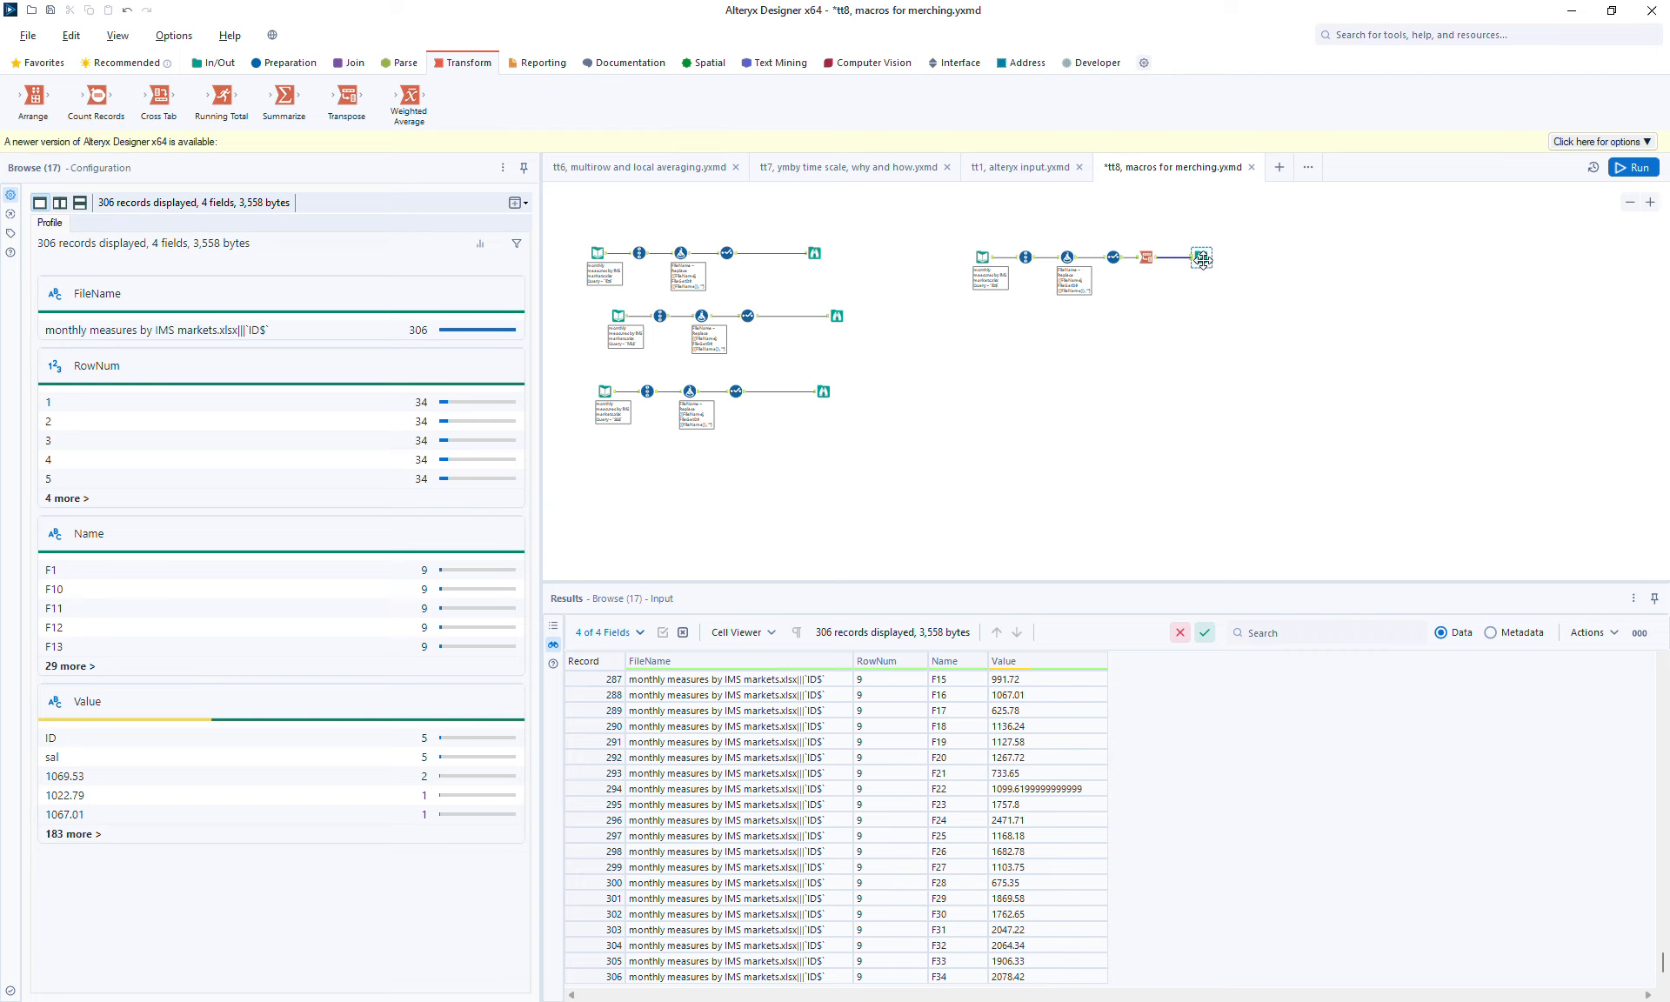
Move the copied chain's Browse further out and insert a Formula tool after Transpose with a new output column ColNum
{"action": "left_click_drag", "start_coordinate": [1203, 258], "coordinate": [1315, 258]}
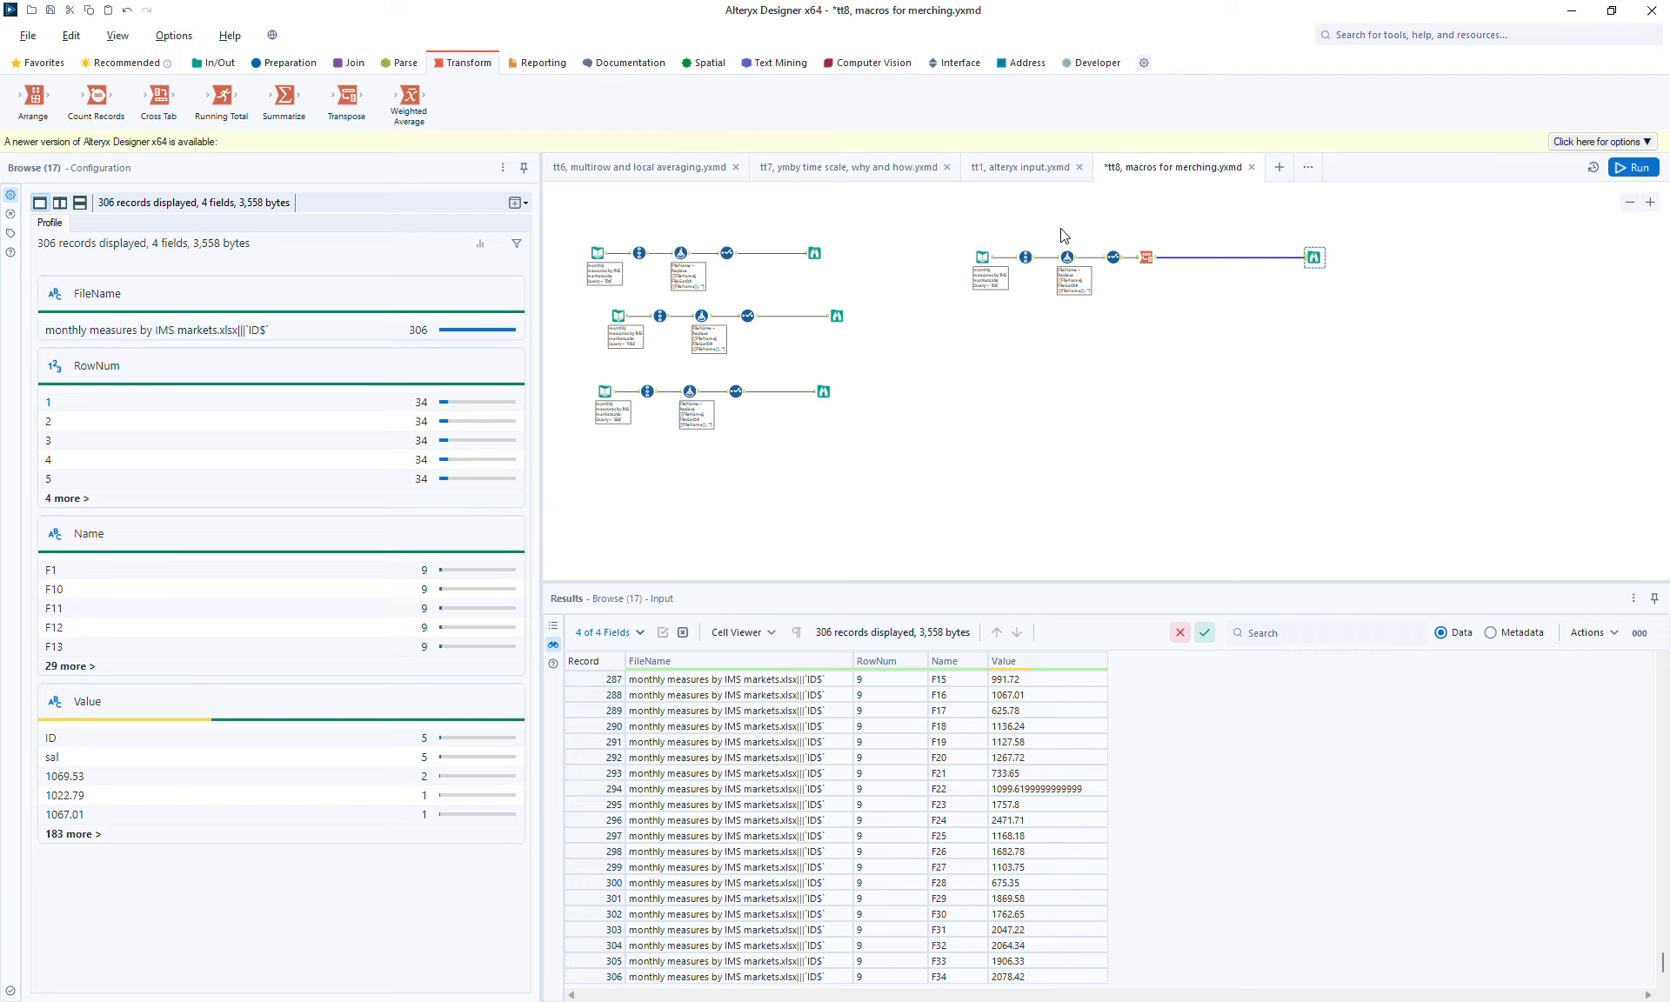
{"action": "left_click", "coordinate": [284, 63]}
{"action": "left_click_drag", "start_coordinate": [283, 96], "coordinate": [1192, 256]}
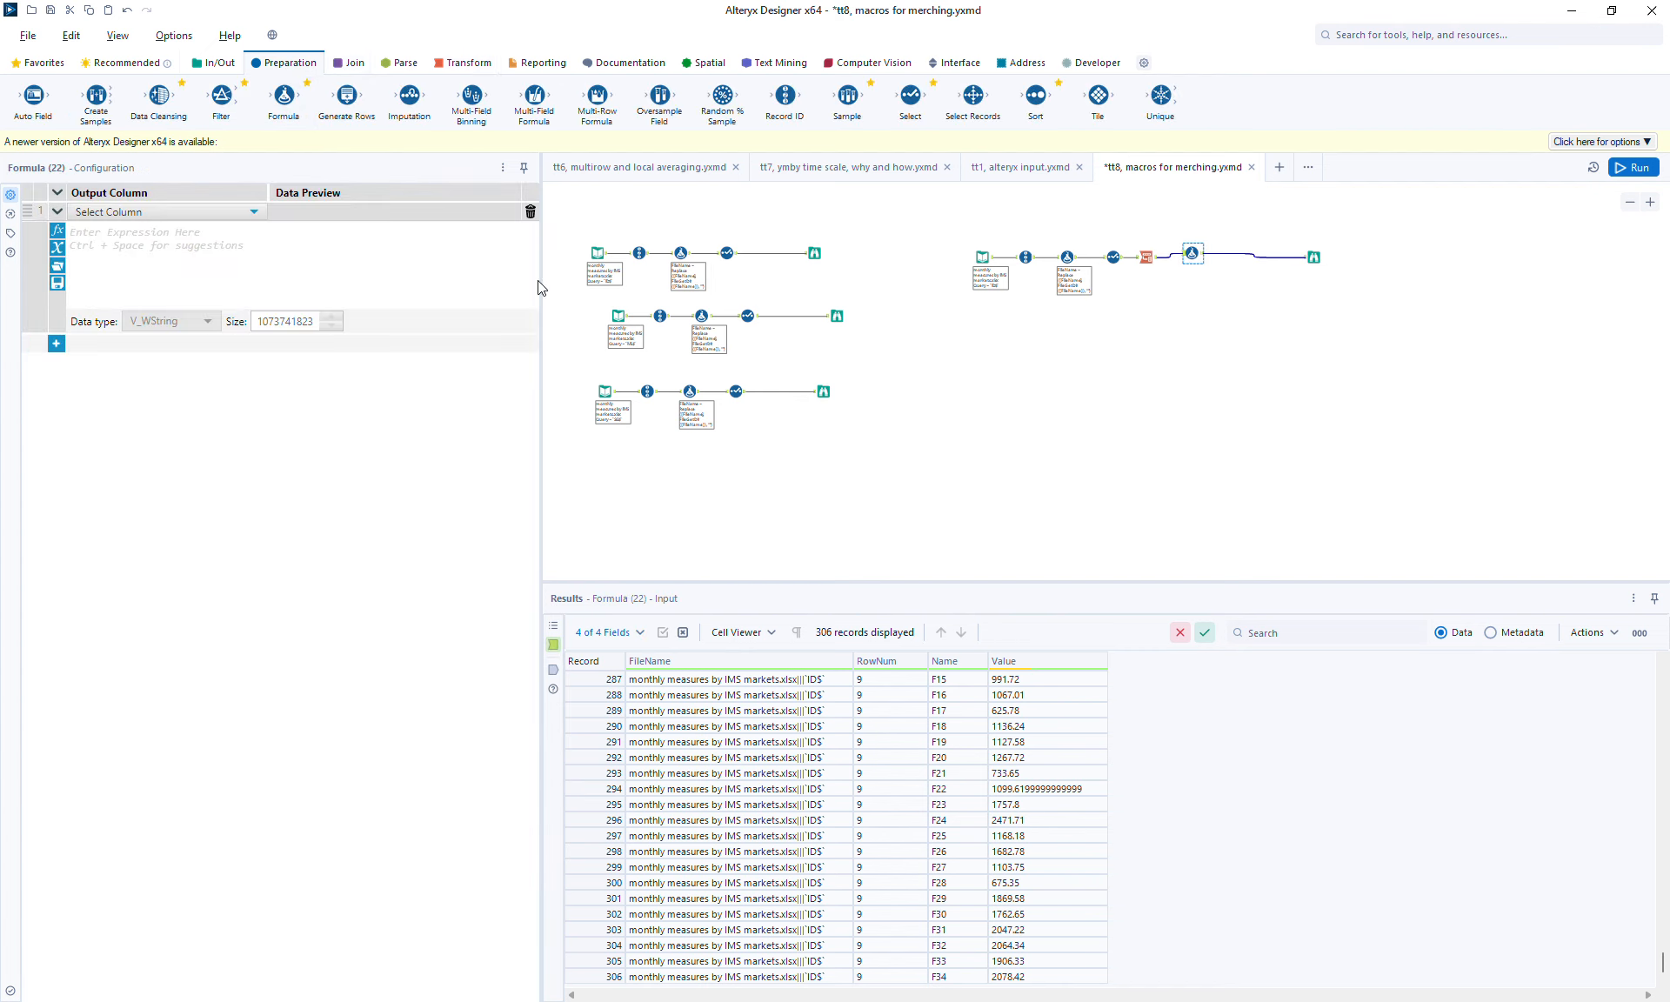
{"action": "left_click", "coordinate": [91, 209]}
{"action": "left_click", "coordinate": [94, 226]}
{"action": "type", "text": "ColNum"}
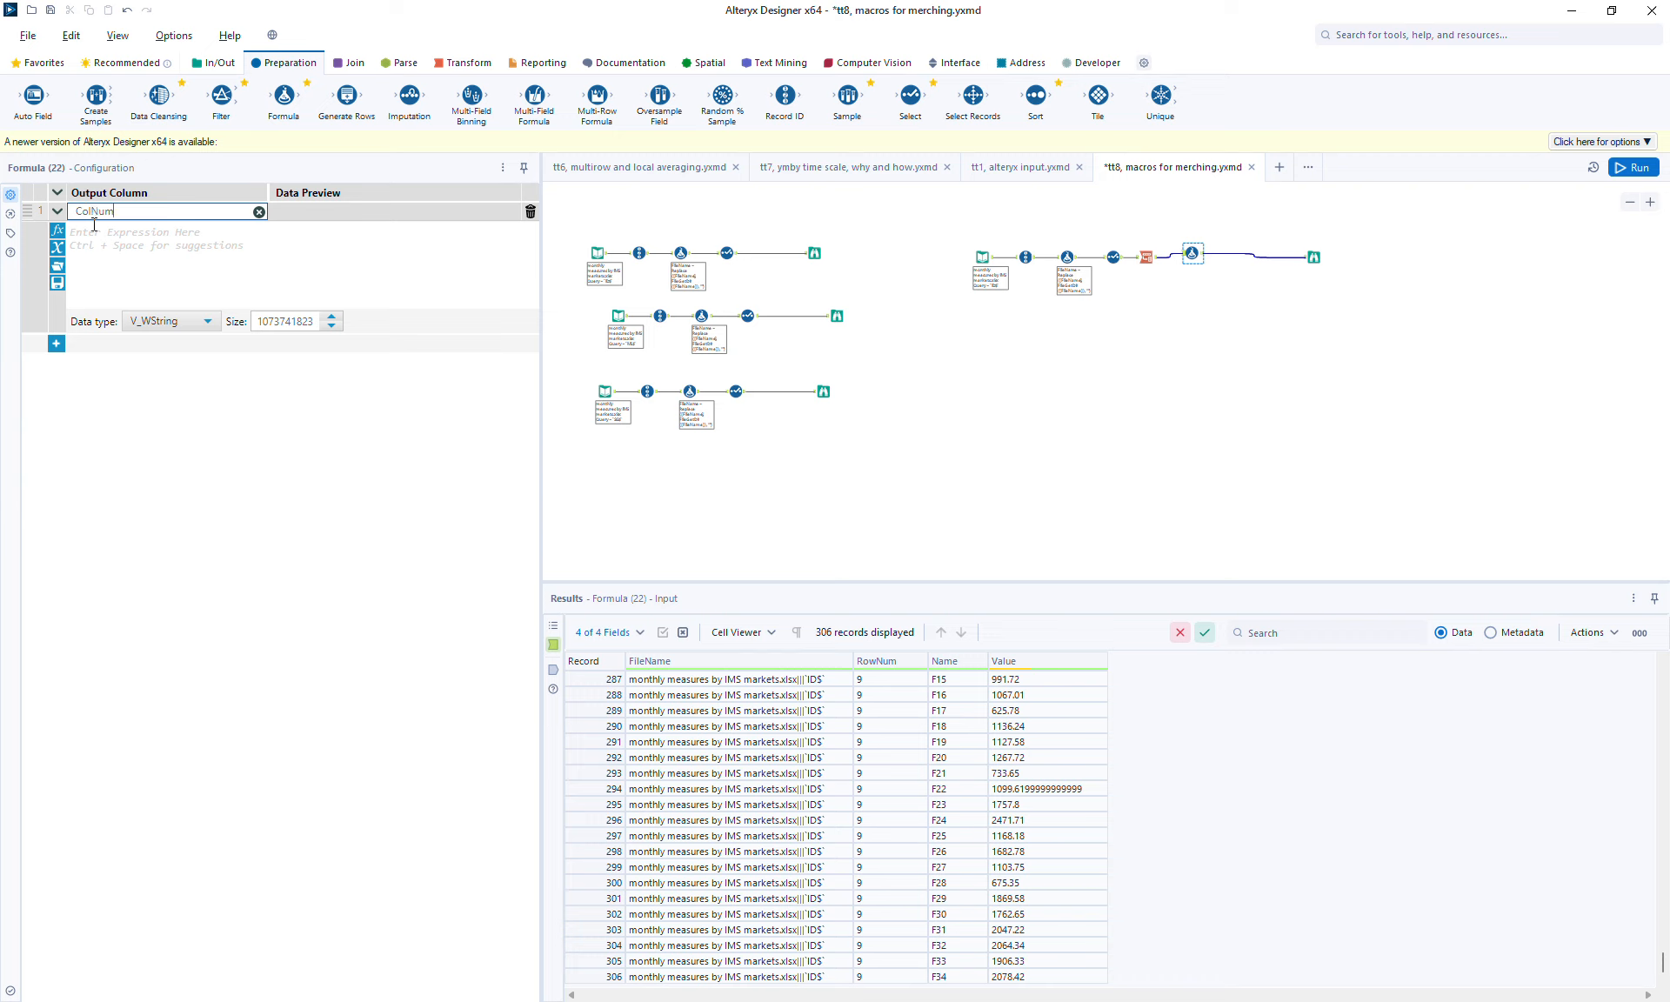
Write the ColNum expression as Replace([Name], "F", "")
{"action": "left_click", "coordinate": [94, 228]}
{"action": "type", "text": "repl"}
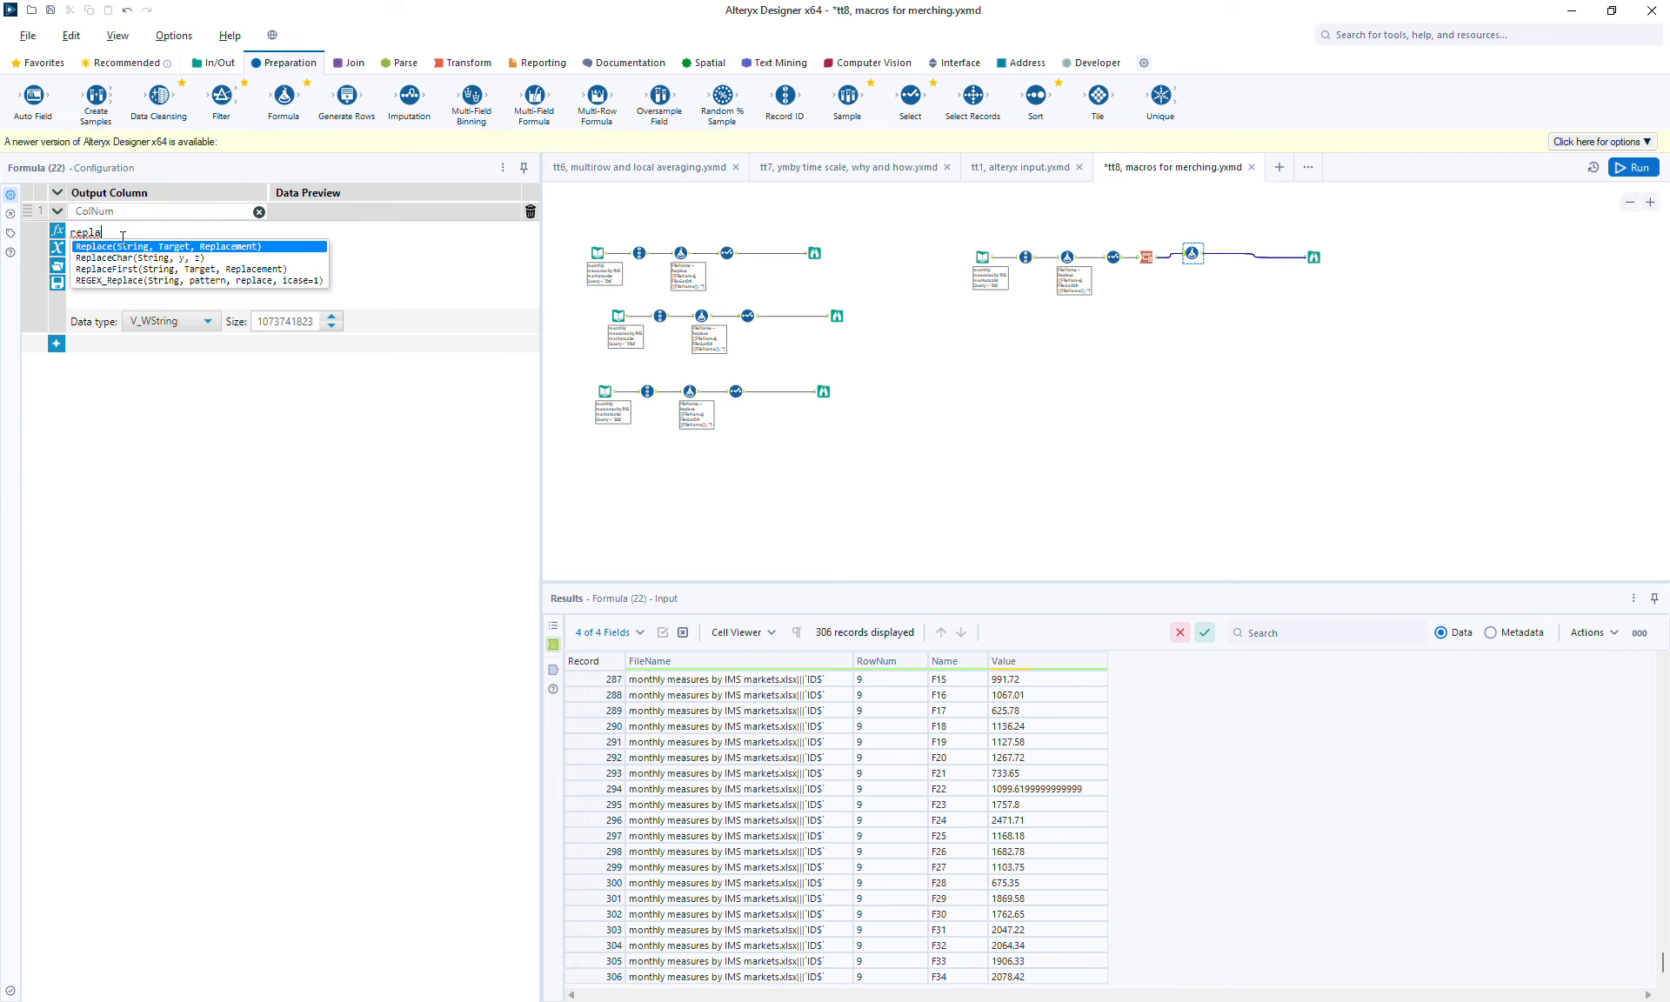
{"action": "type", "text": "a"}
{"action": "key", "text": "Return"}
{"action": "type", "text": "[N"}
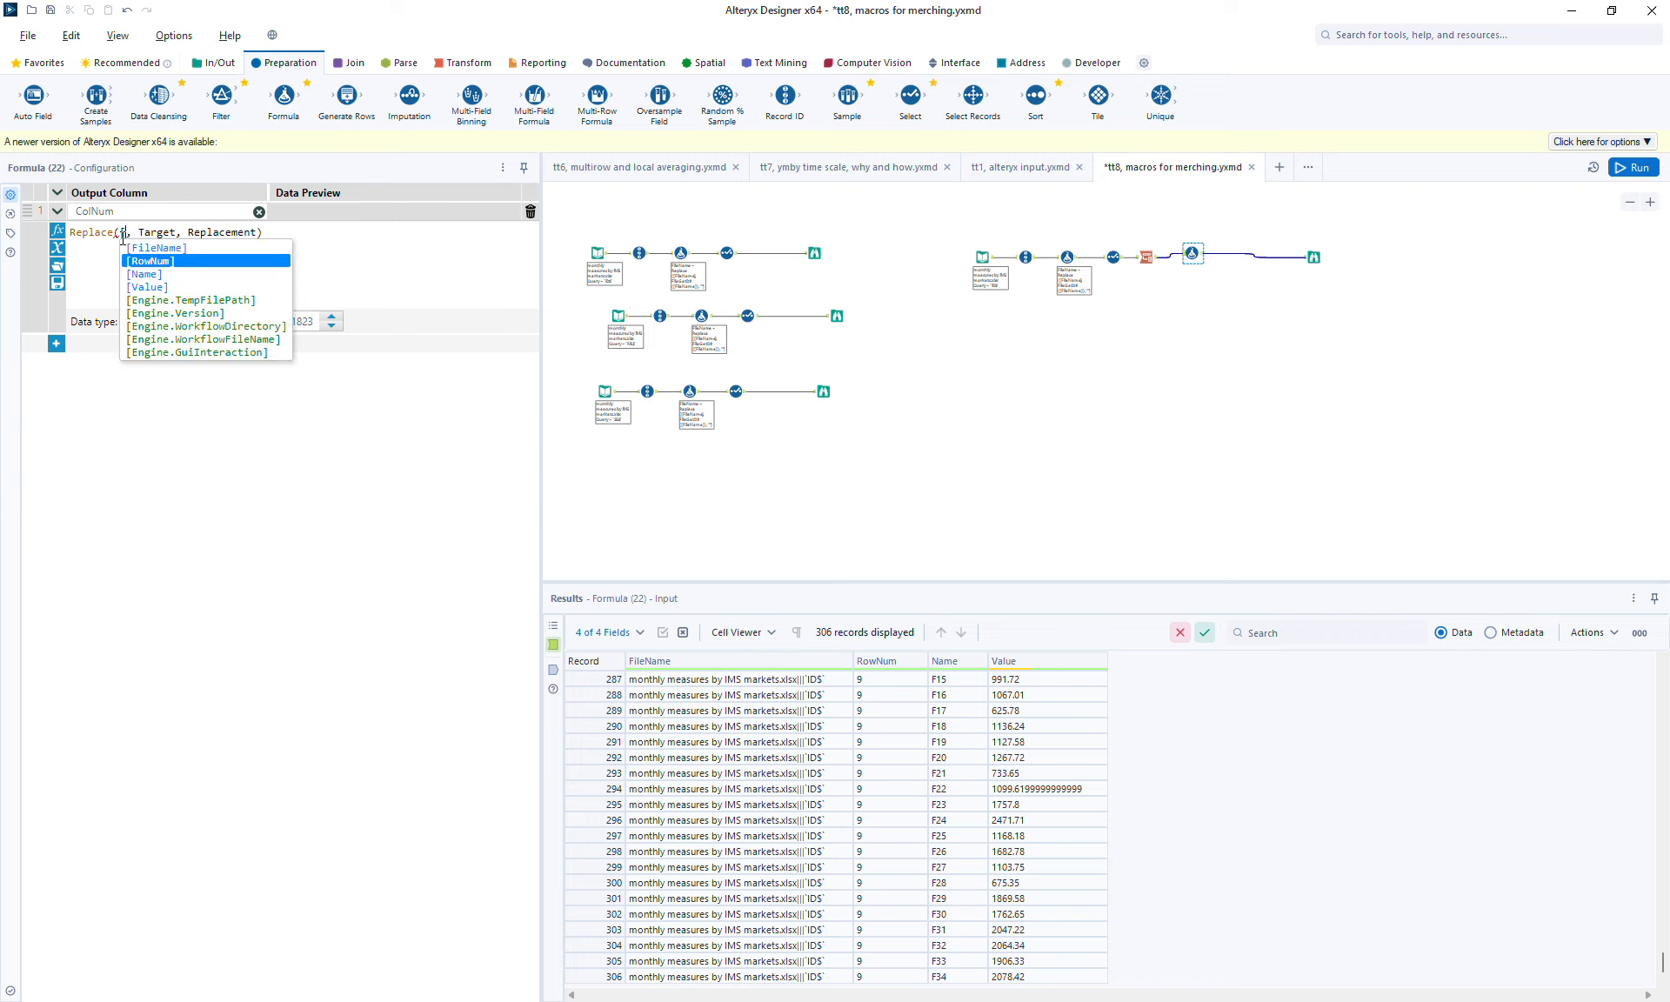
{"action": "key", "text": "Return"}
{"action": "key", "text": "ctrl+shift+Right"}
{"action": "key", "text": "Delete"}
{"action": "type", "text": "\"F"}
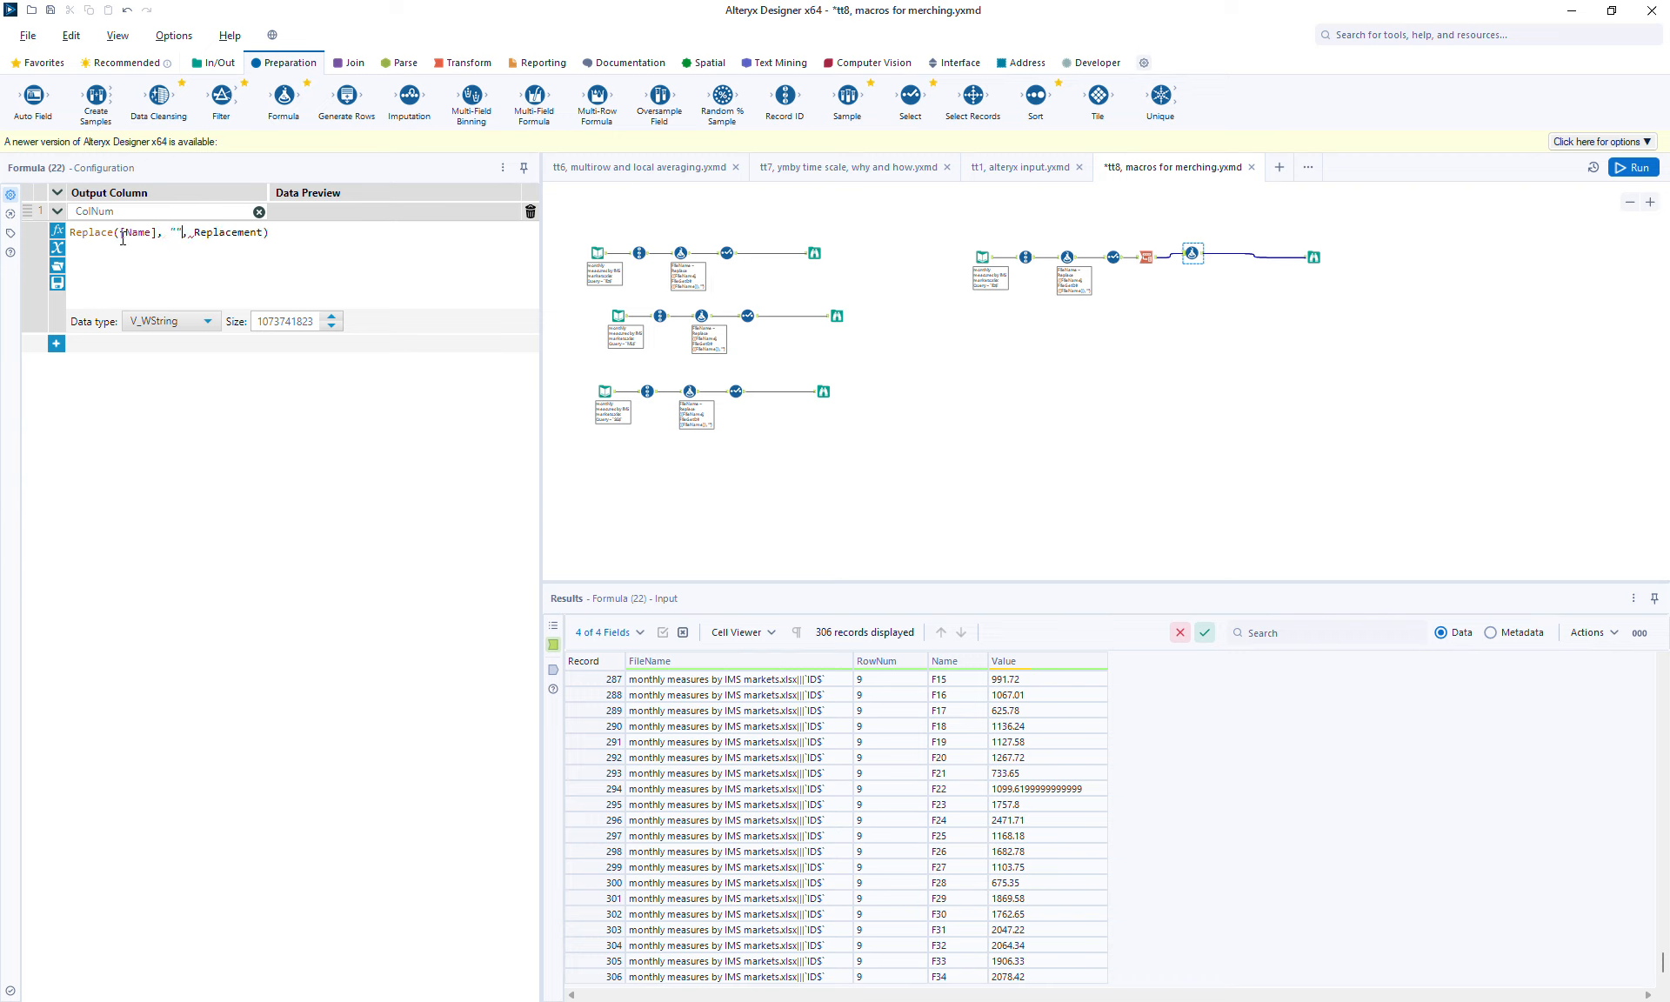
{"action": "key", "text": "ctrl+shift+Right"}
{"action": "key", "text": "Delete"}
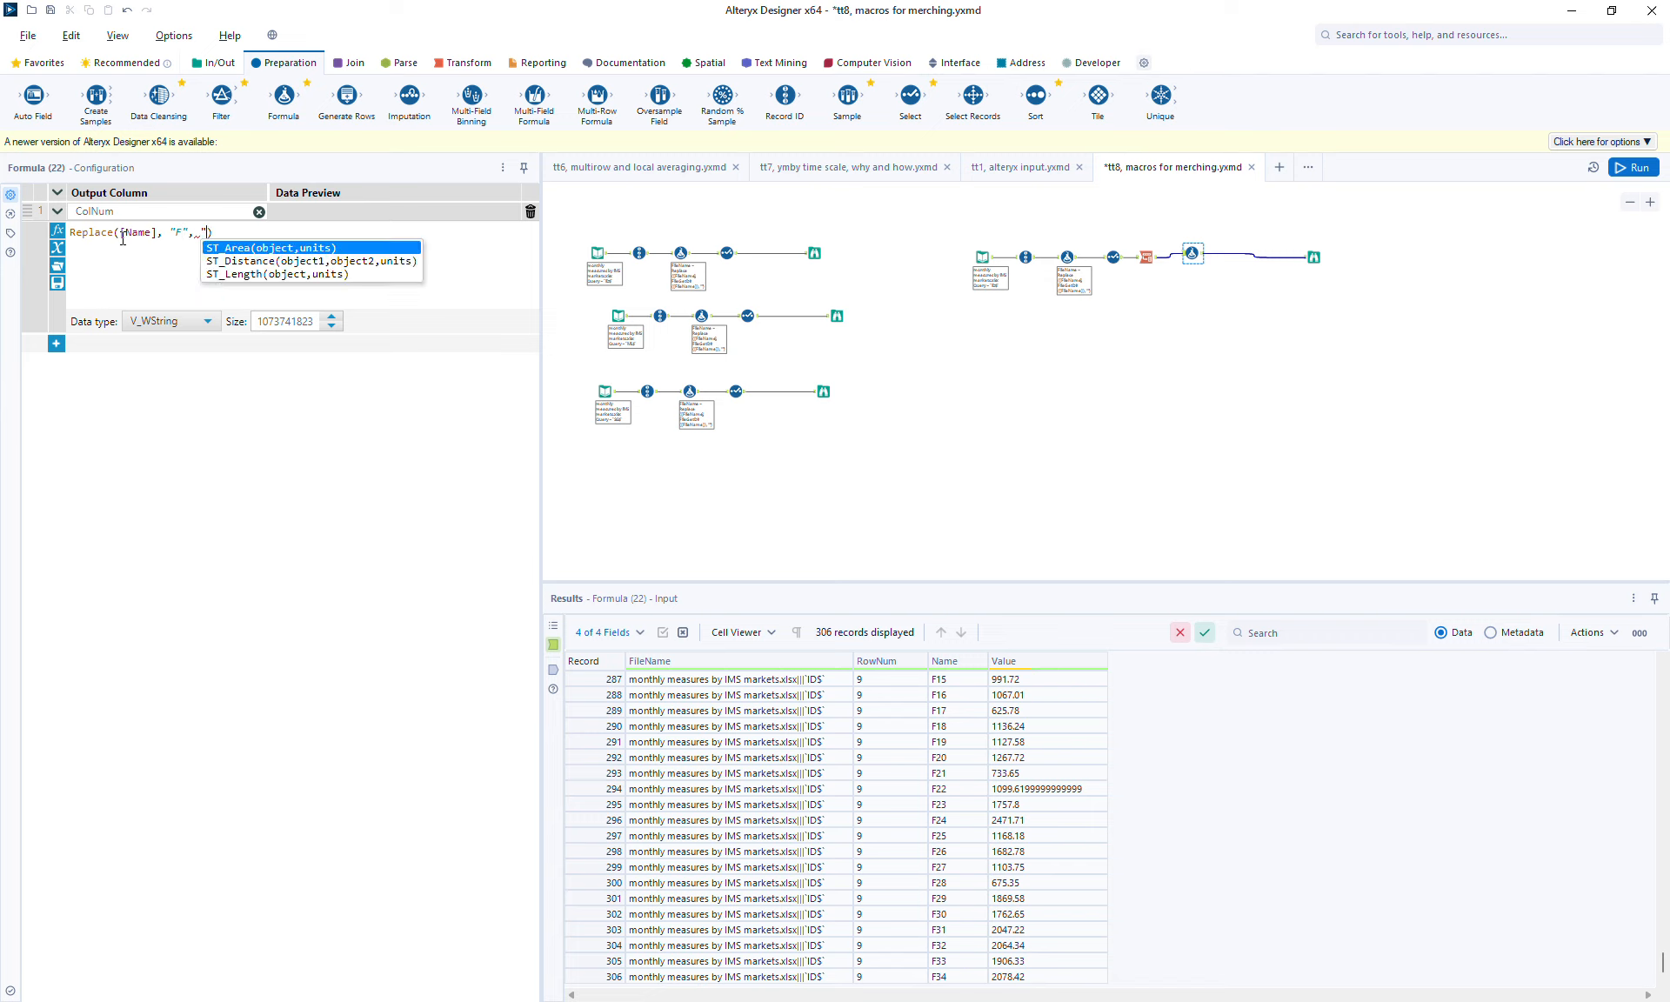
{"action": "type", "text": "\""}
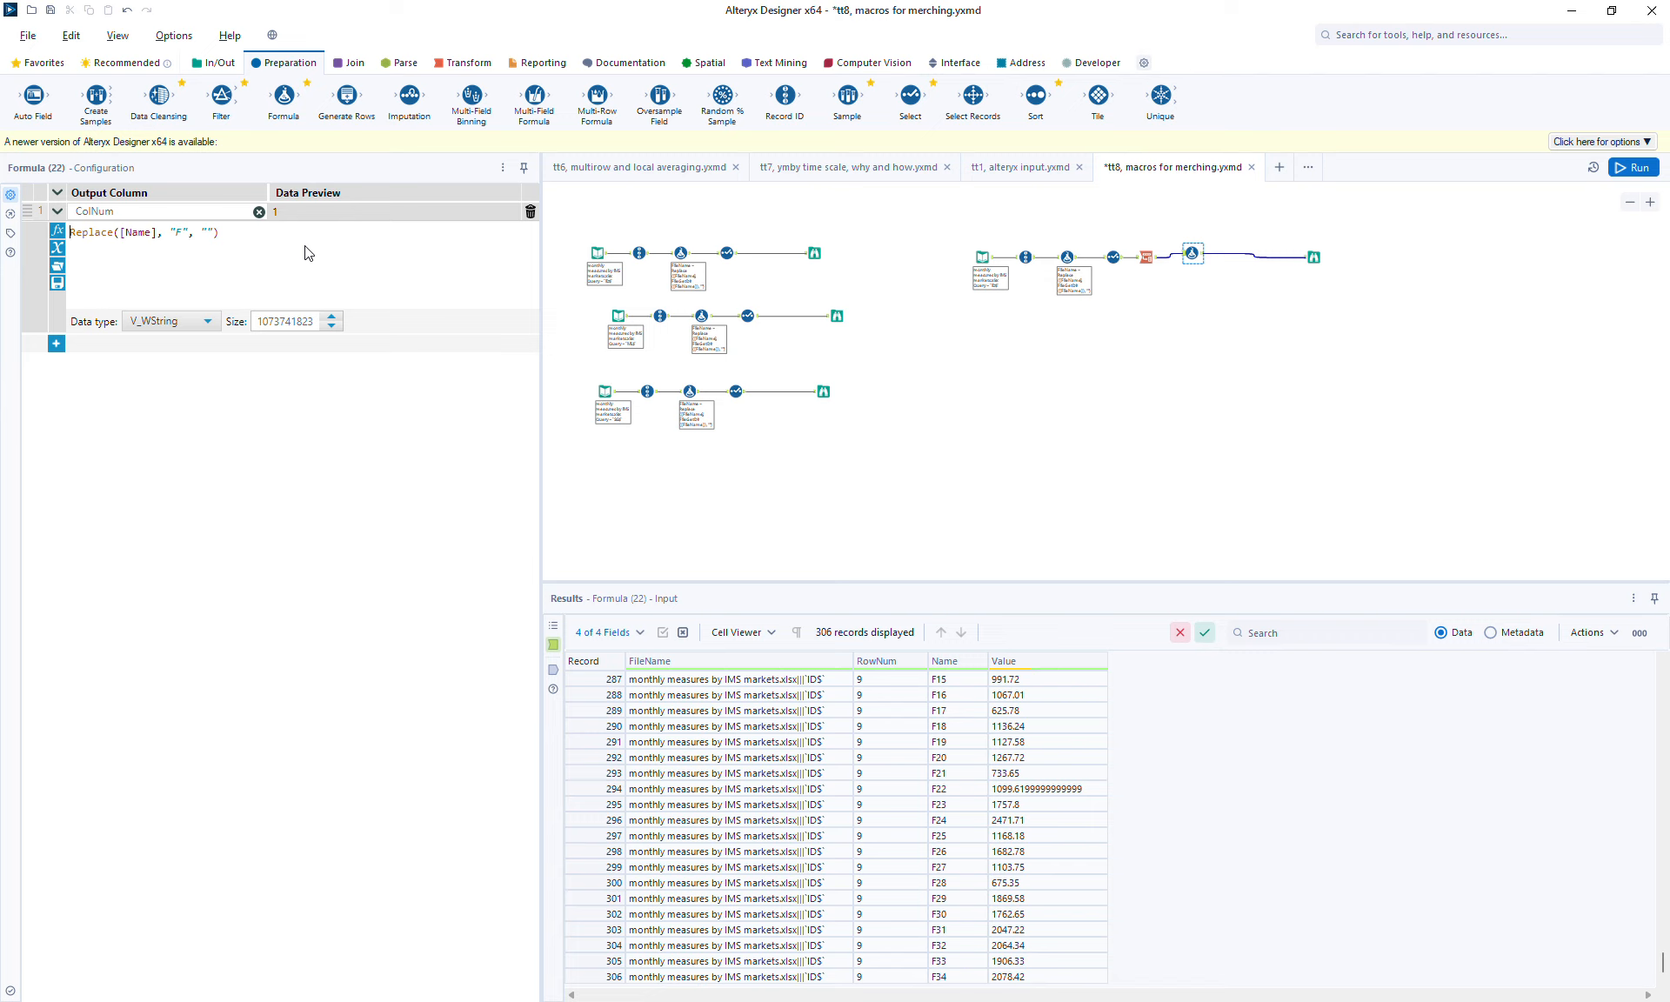
Wrap the ColNum expression in tonumber() and set the column's data type to Int16
{"action": "type", "text": "tonumber"}
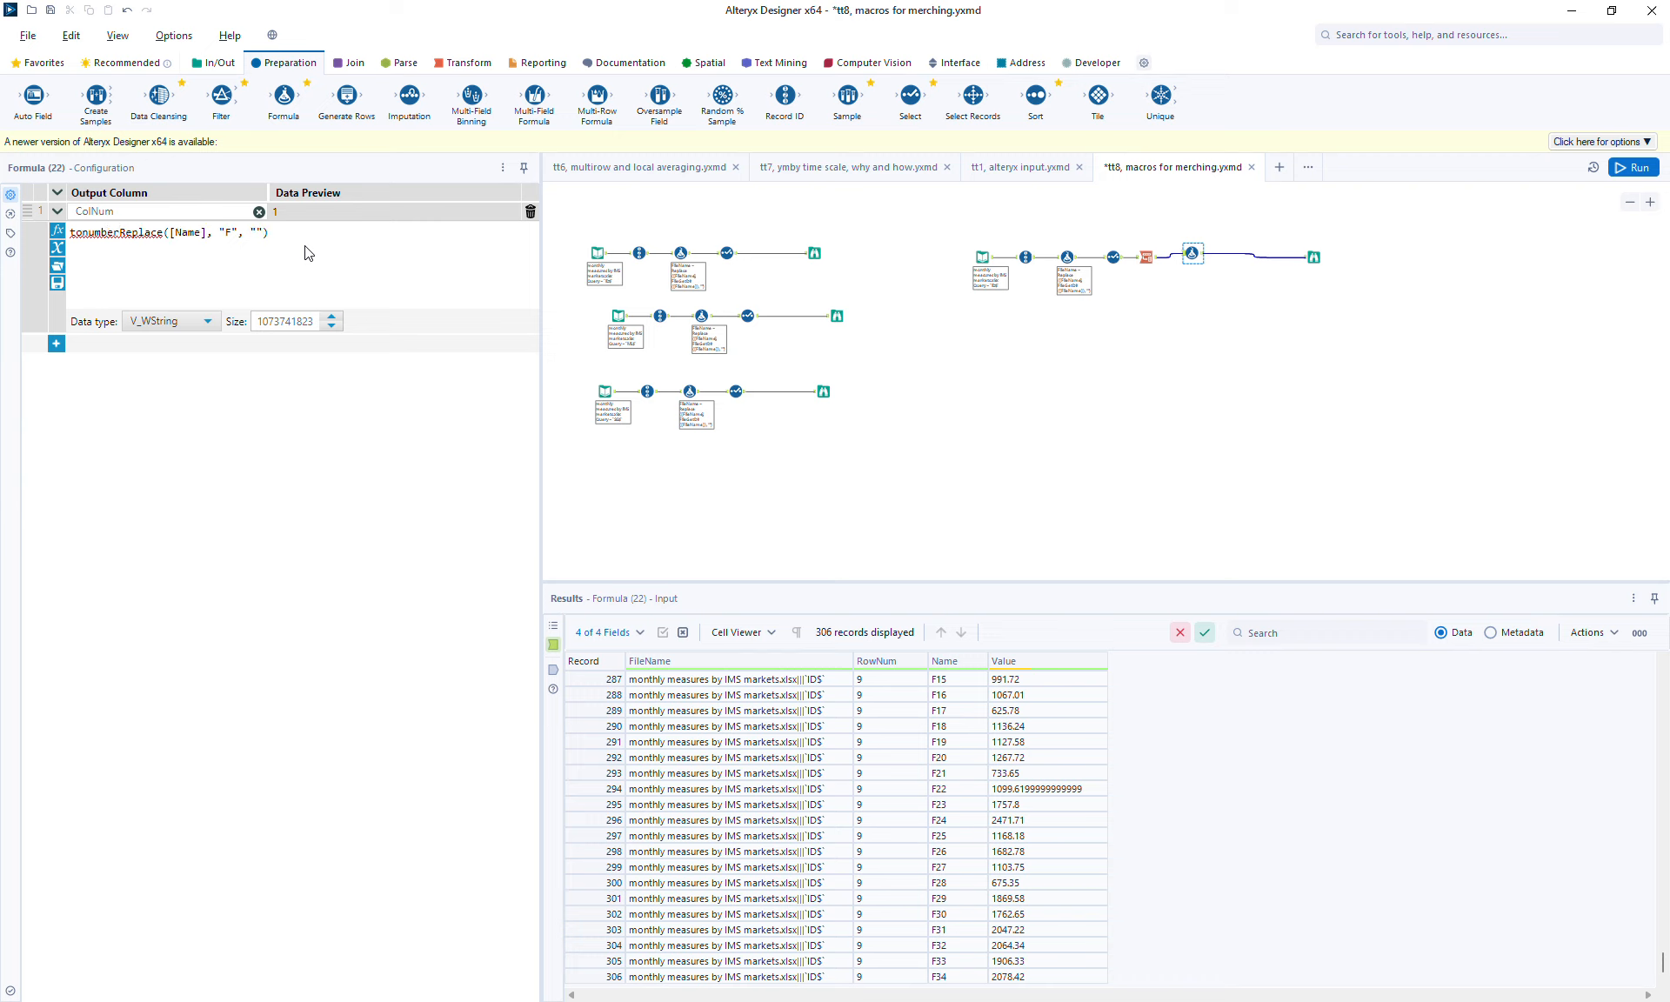
{"action": "type", "text": "("}
{"action": "key", "text": "End"}
{"action": "type", "text": ")"}
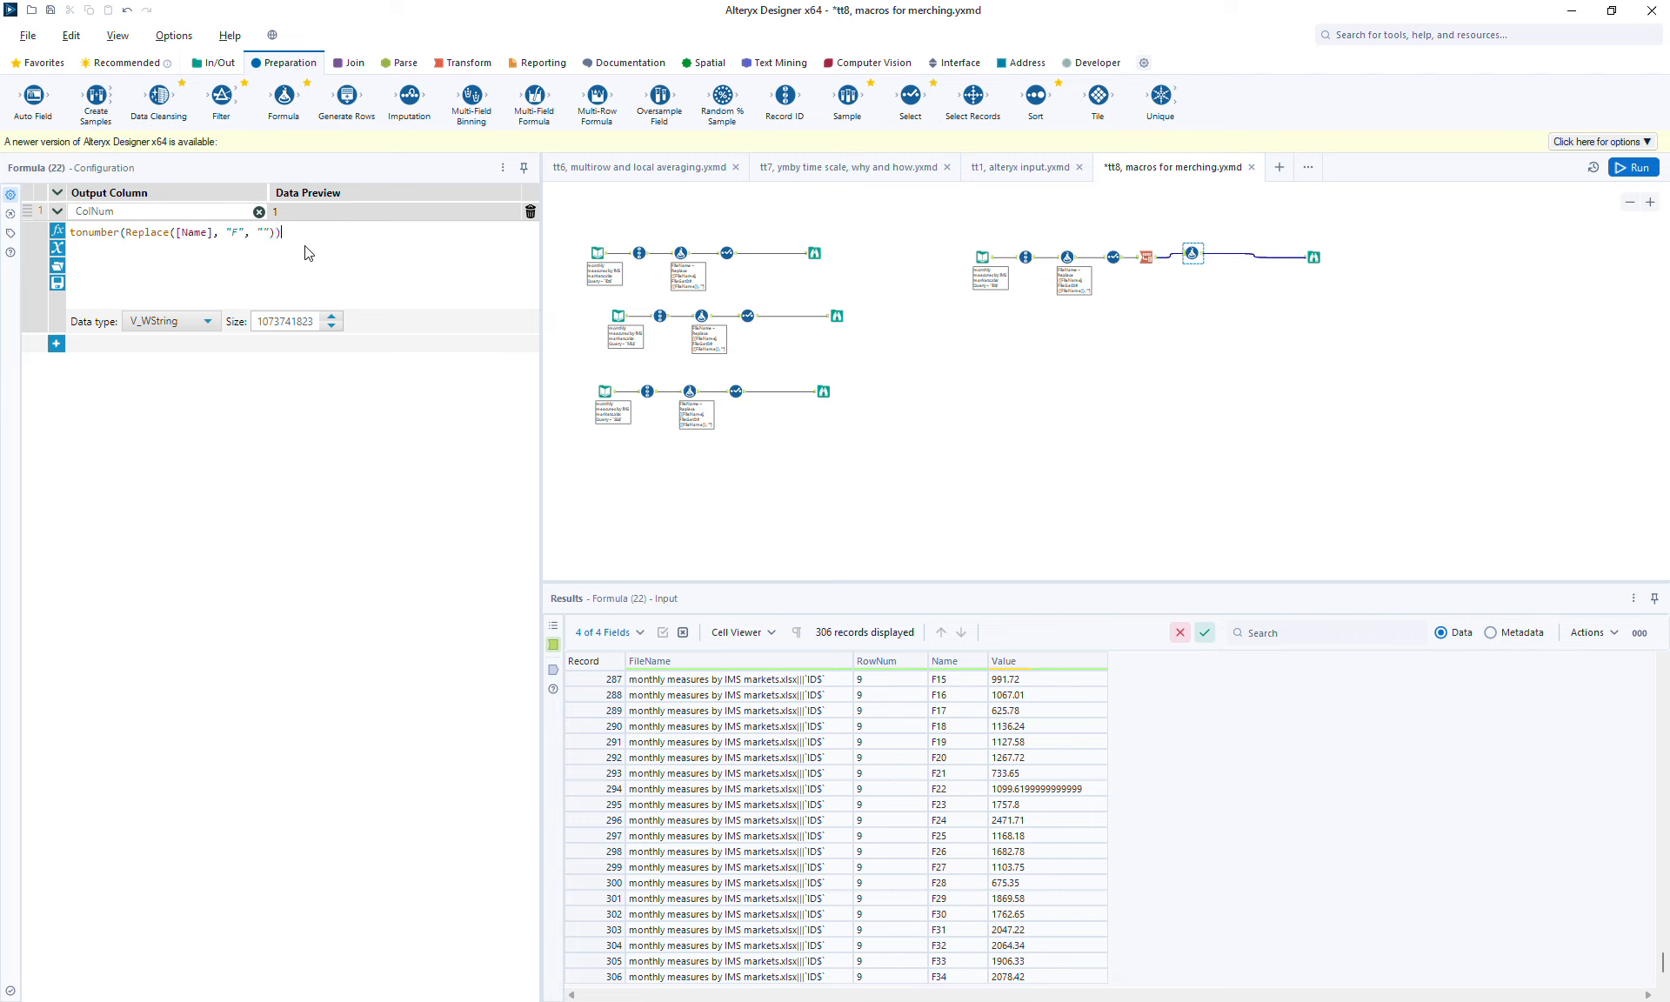
{"action": "left_click", "coordinate": [198, 321]}
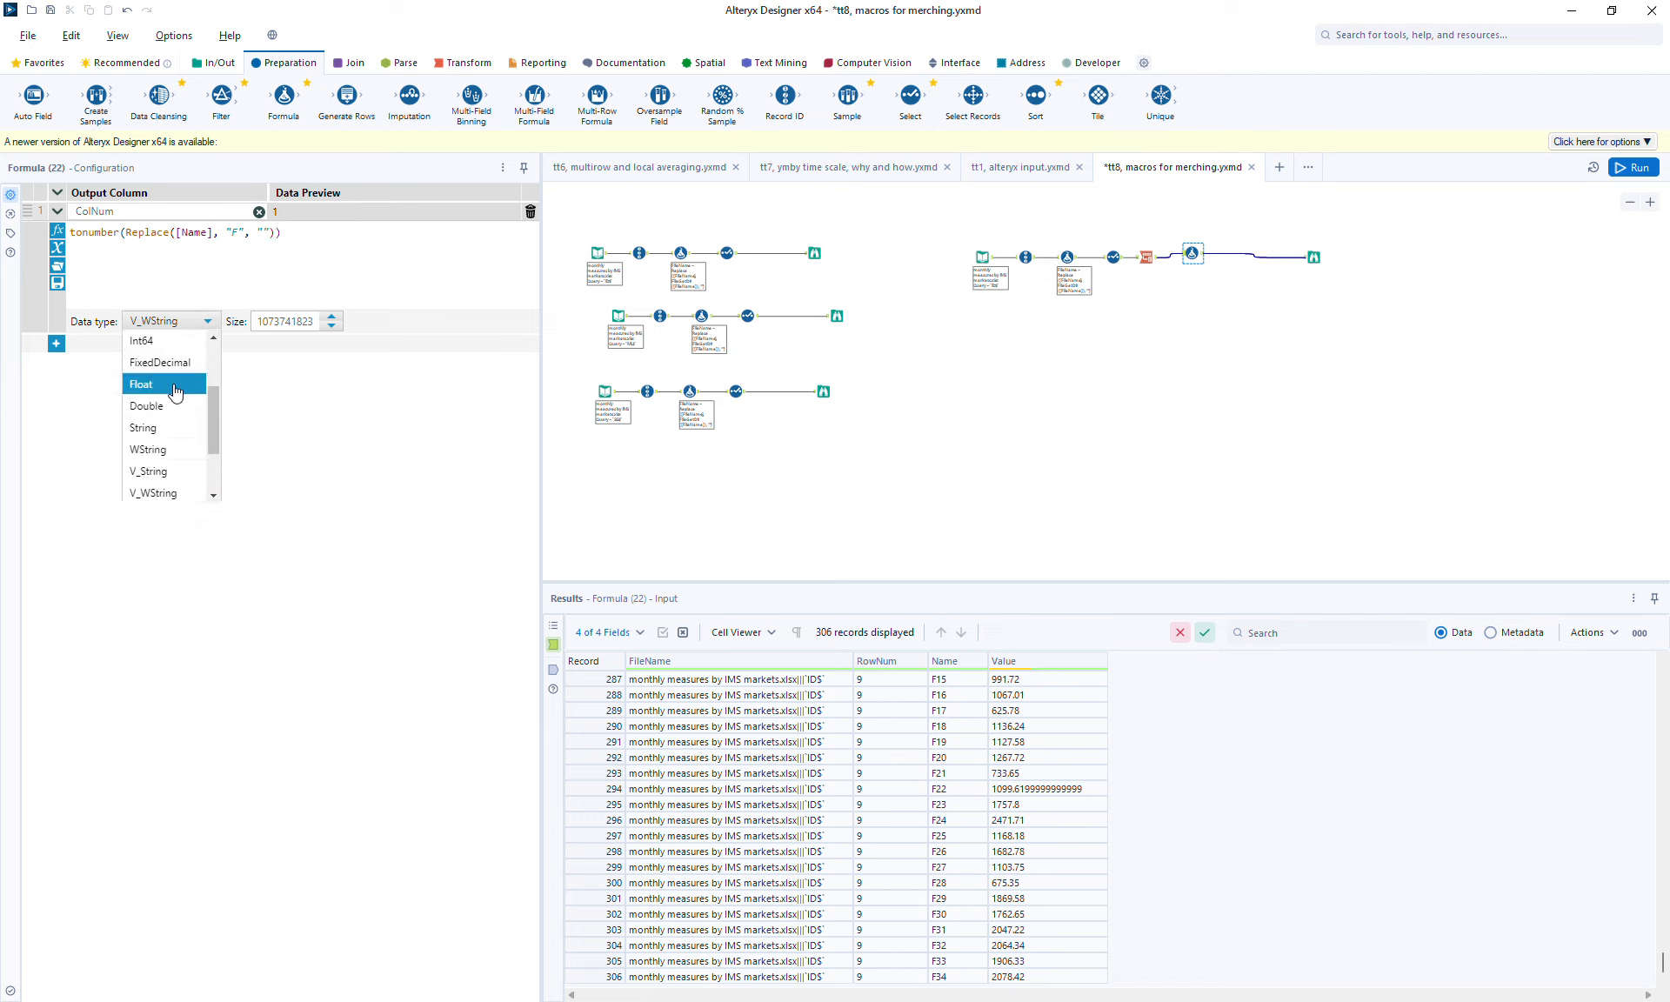
{"action": "scroll", "coordinate": [214, 364], "scroll_direction": "up", "scroll_amount": 2}
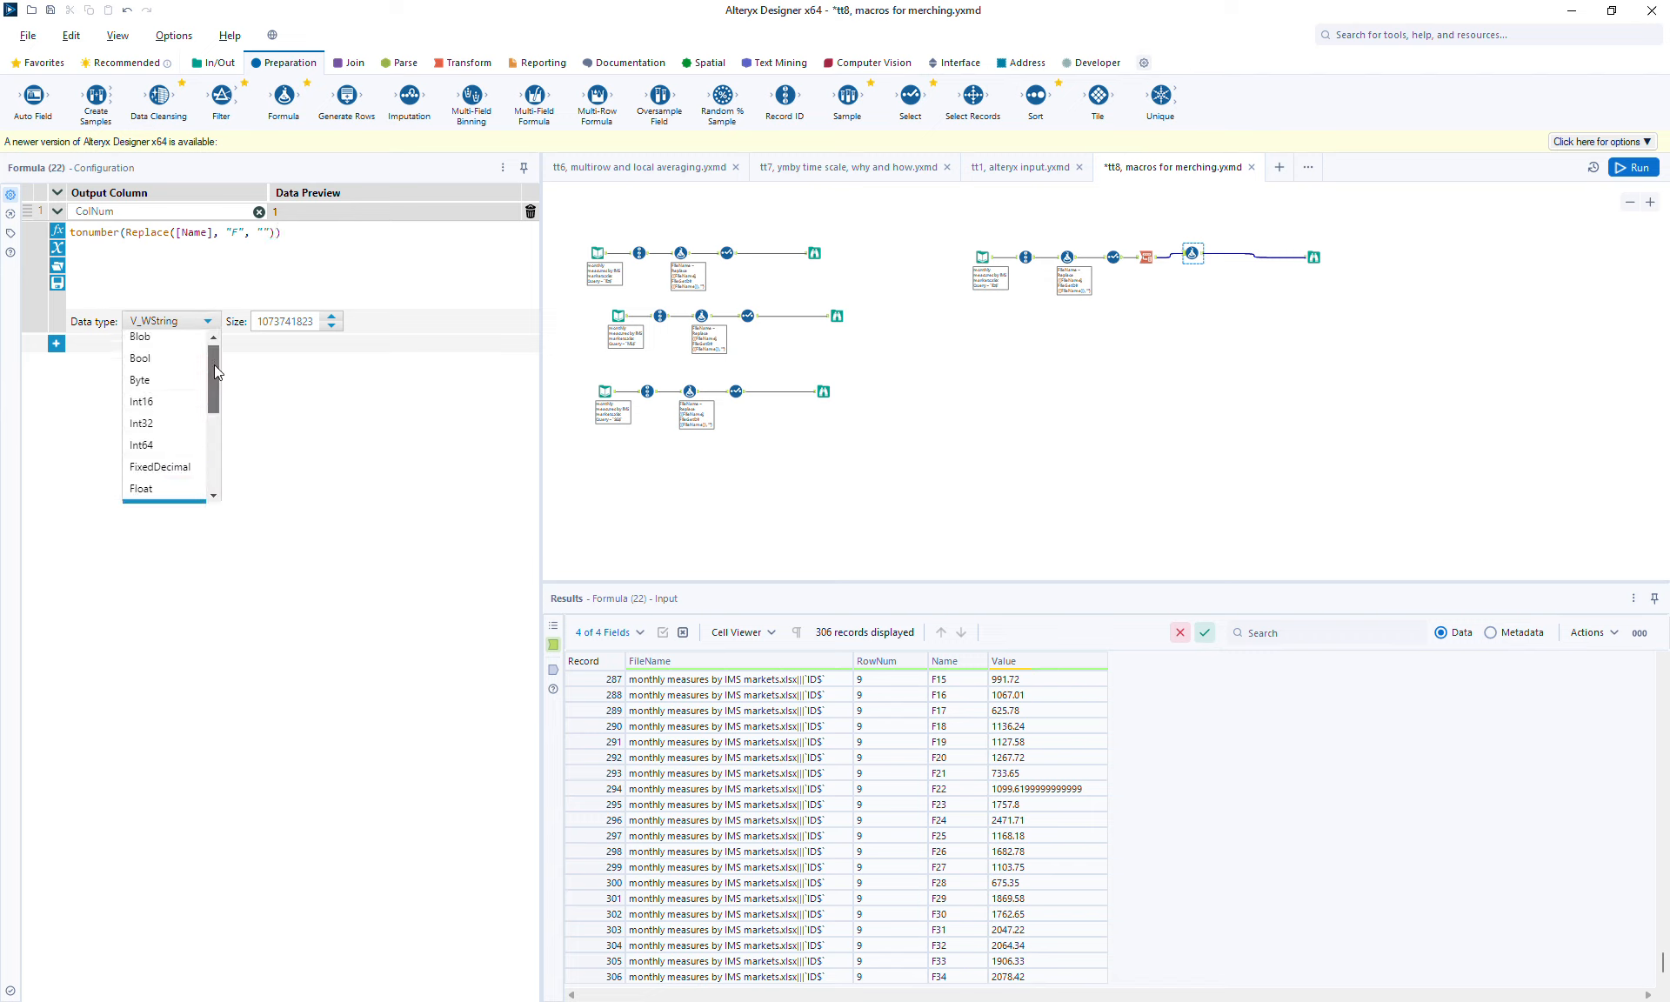
{"action": "left_click", "coordinate": [157, 385]}
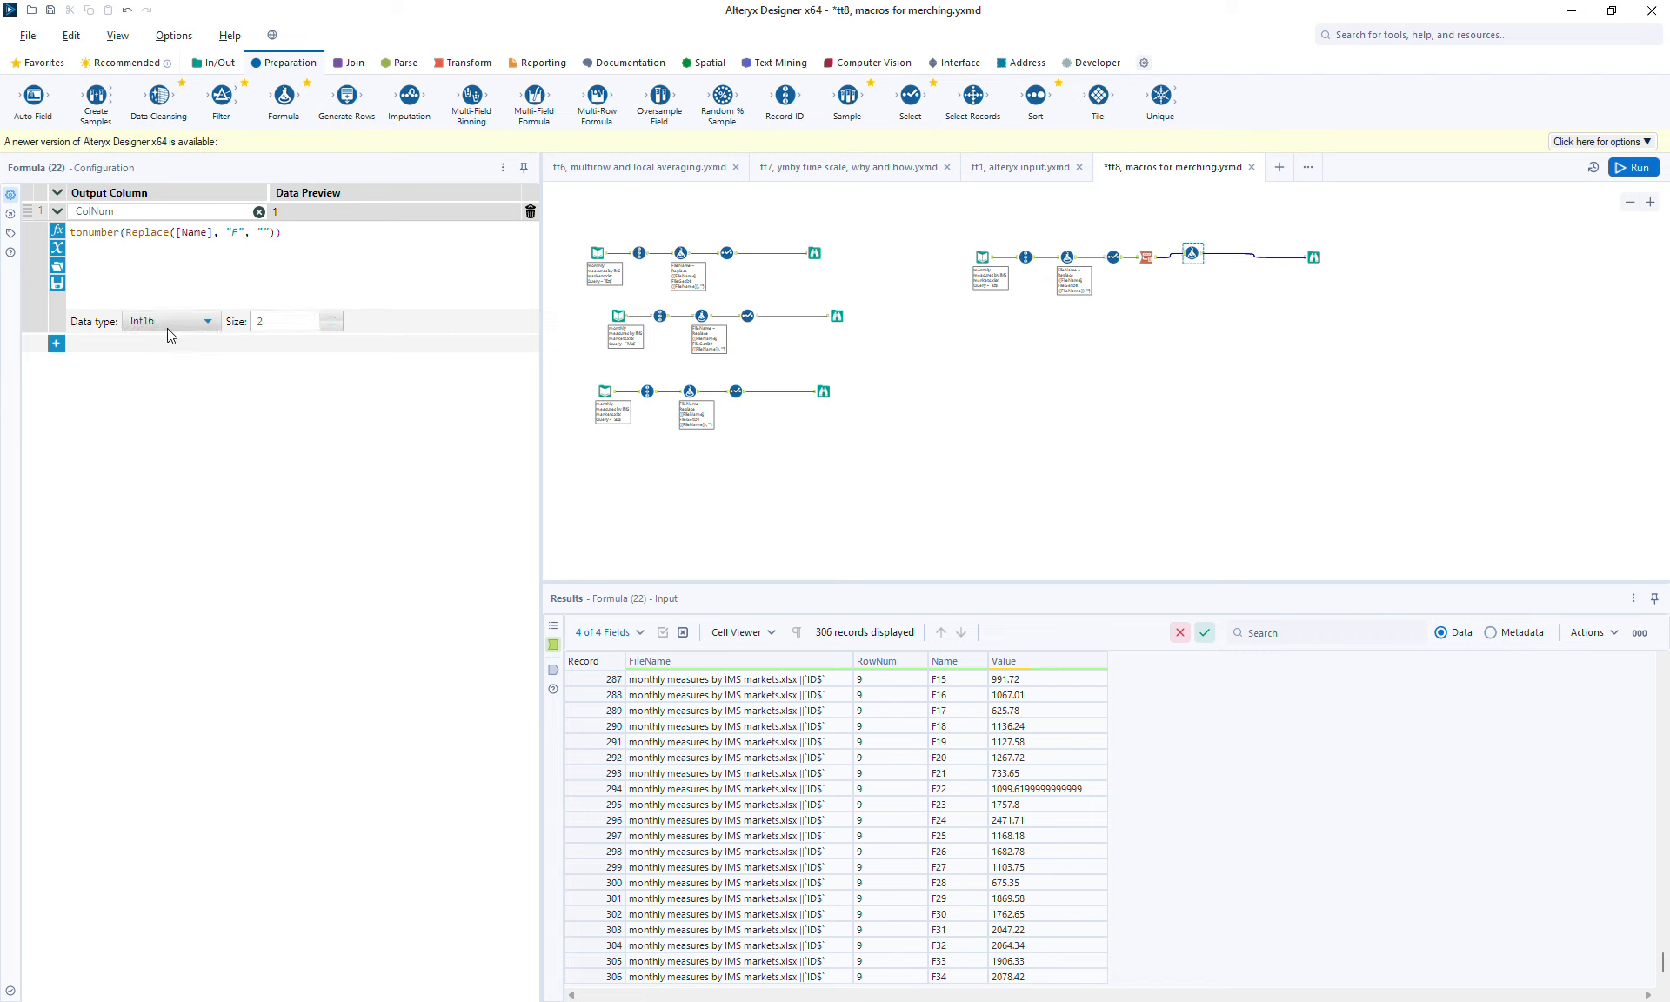
Run the workflow and check the ColNum column in the copied chain's Browse output and the Formula tool's settings
{"action": "left_click", "coordinate": [1630, 167]}
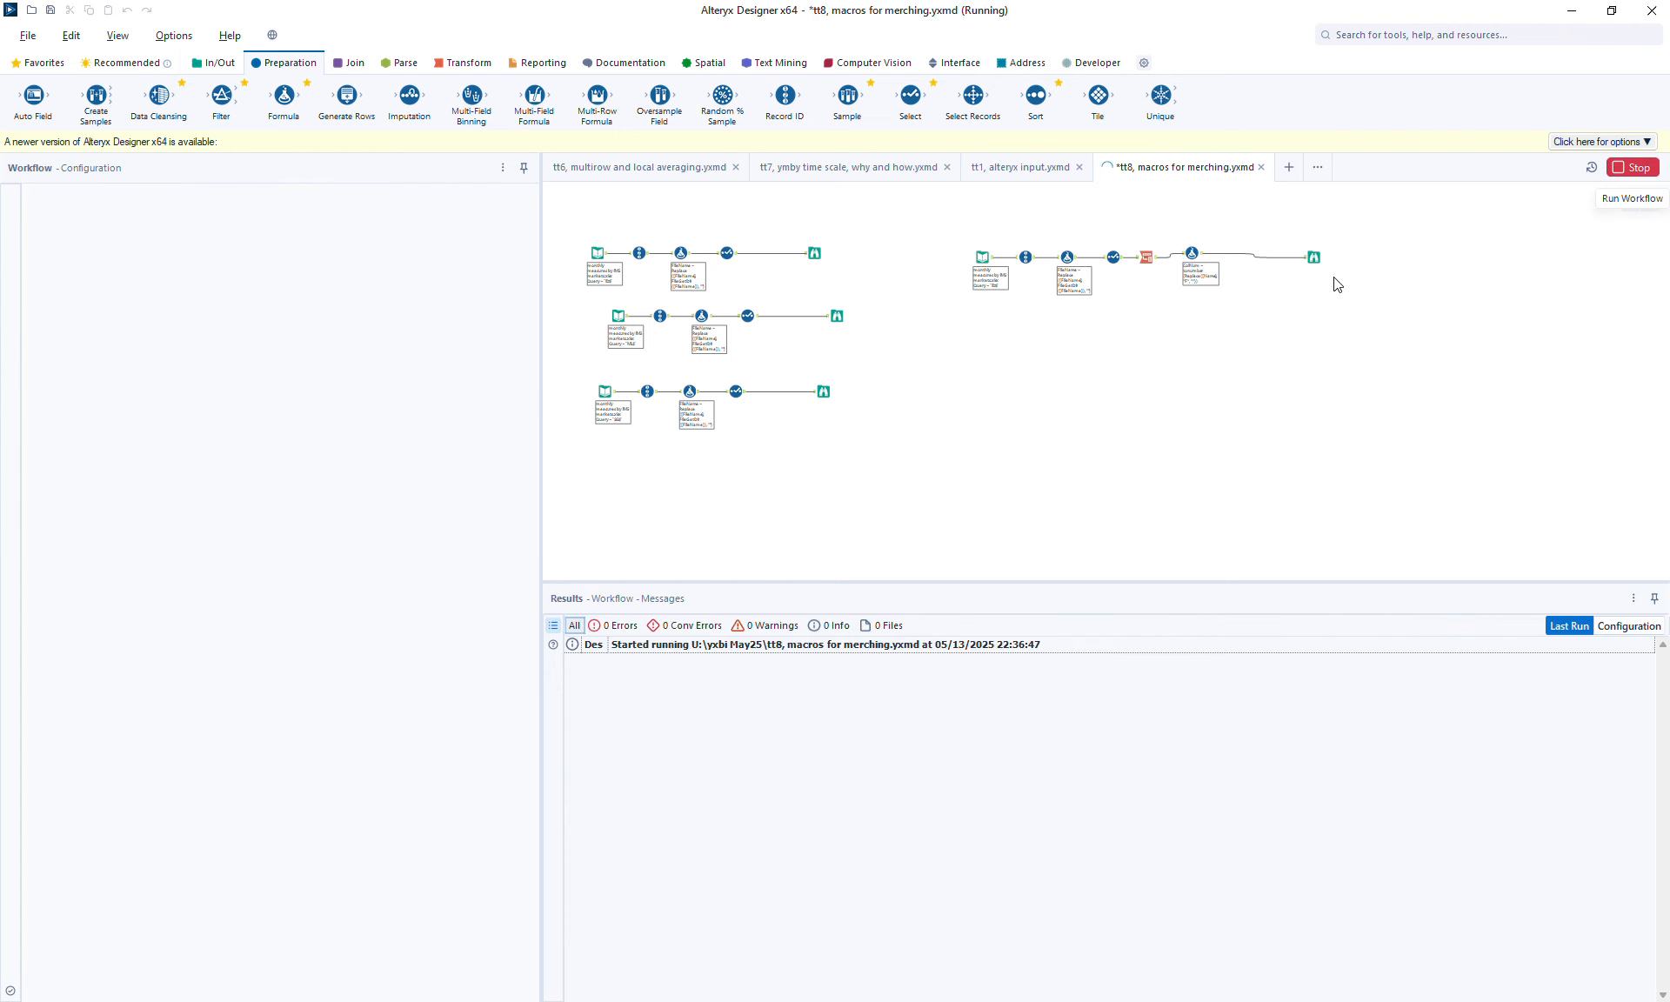
{"action": "left_click", "coordinate": [1315, 256]}
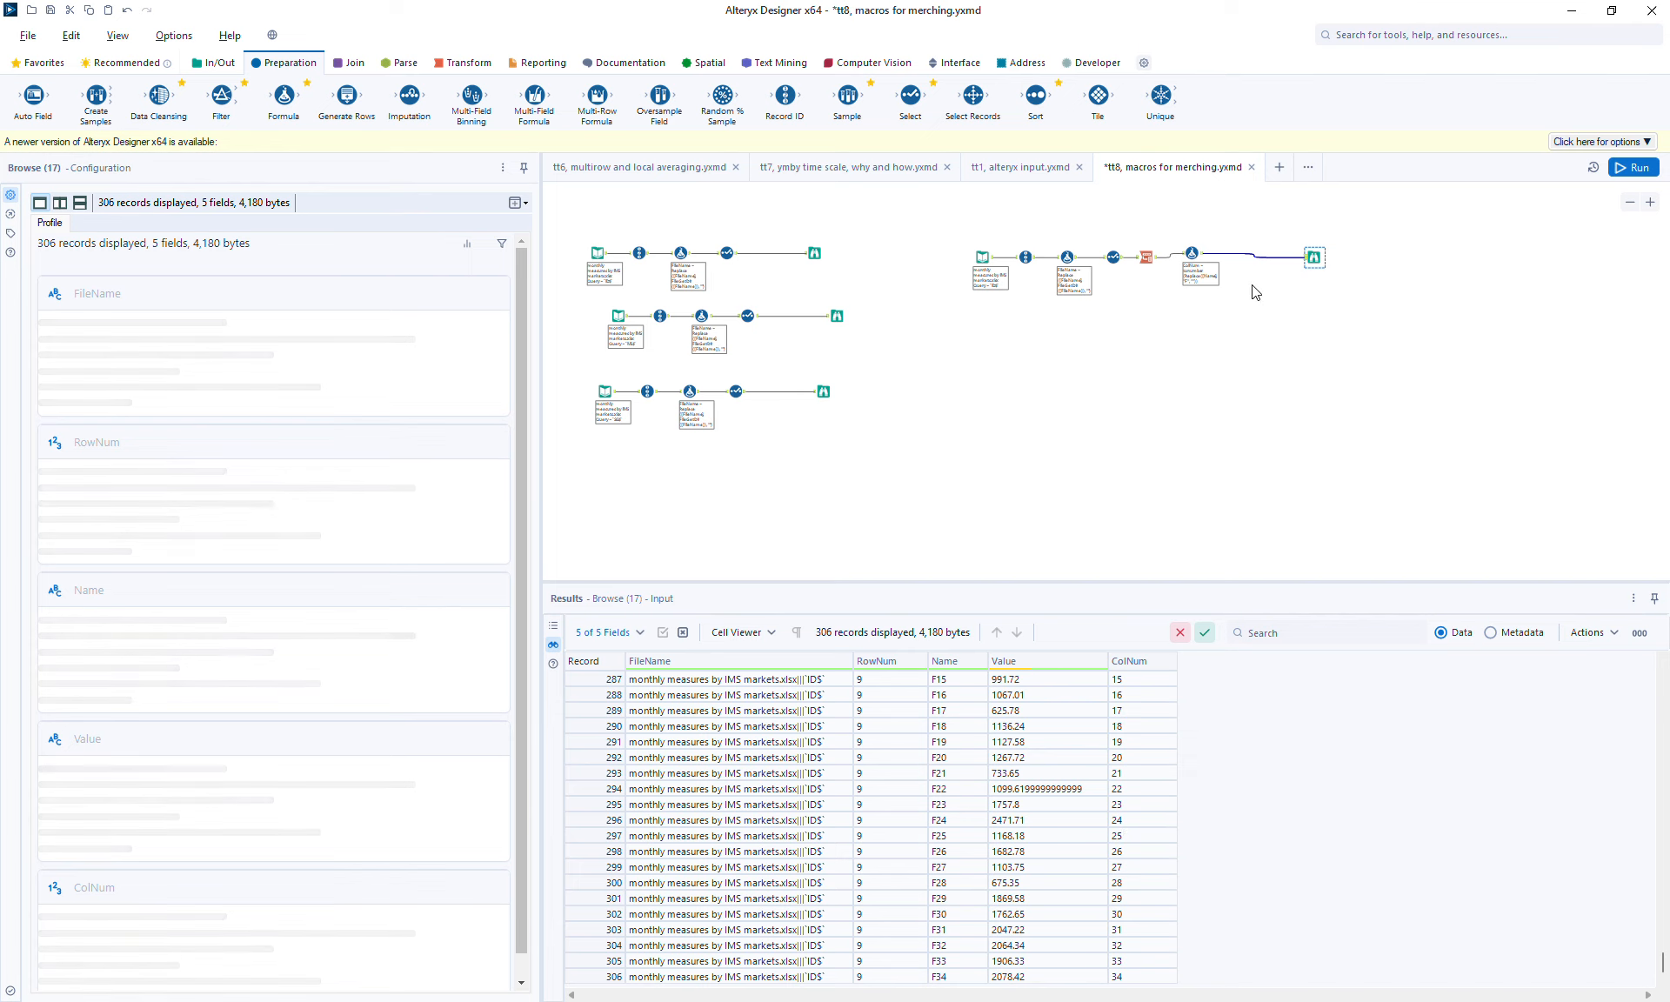
{"action": "left_click", "coordinate": [1194, 251]}
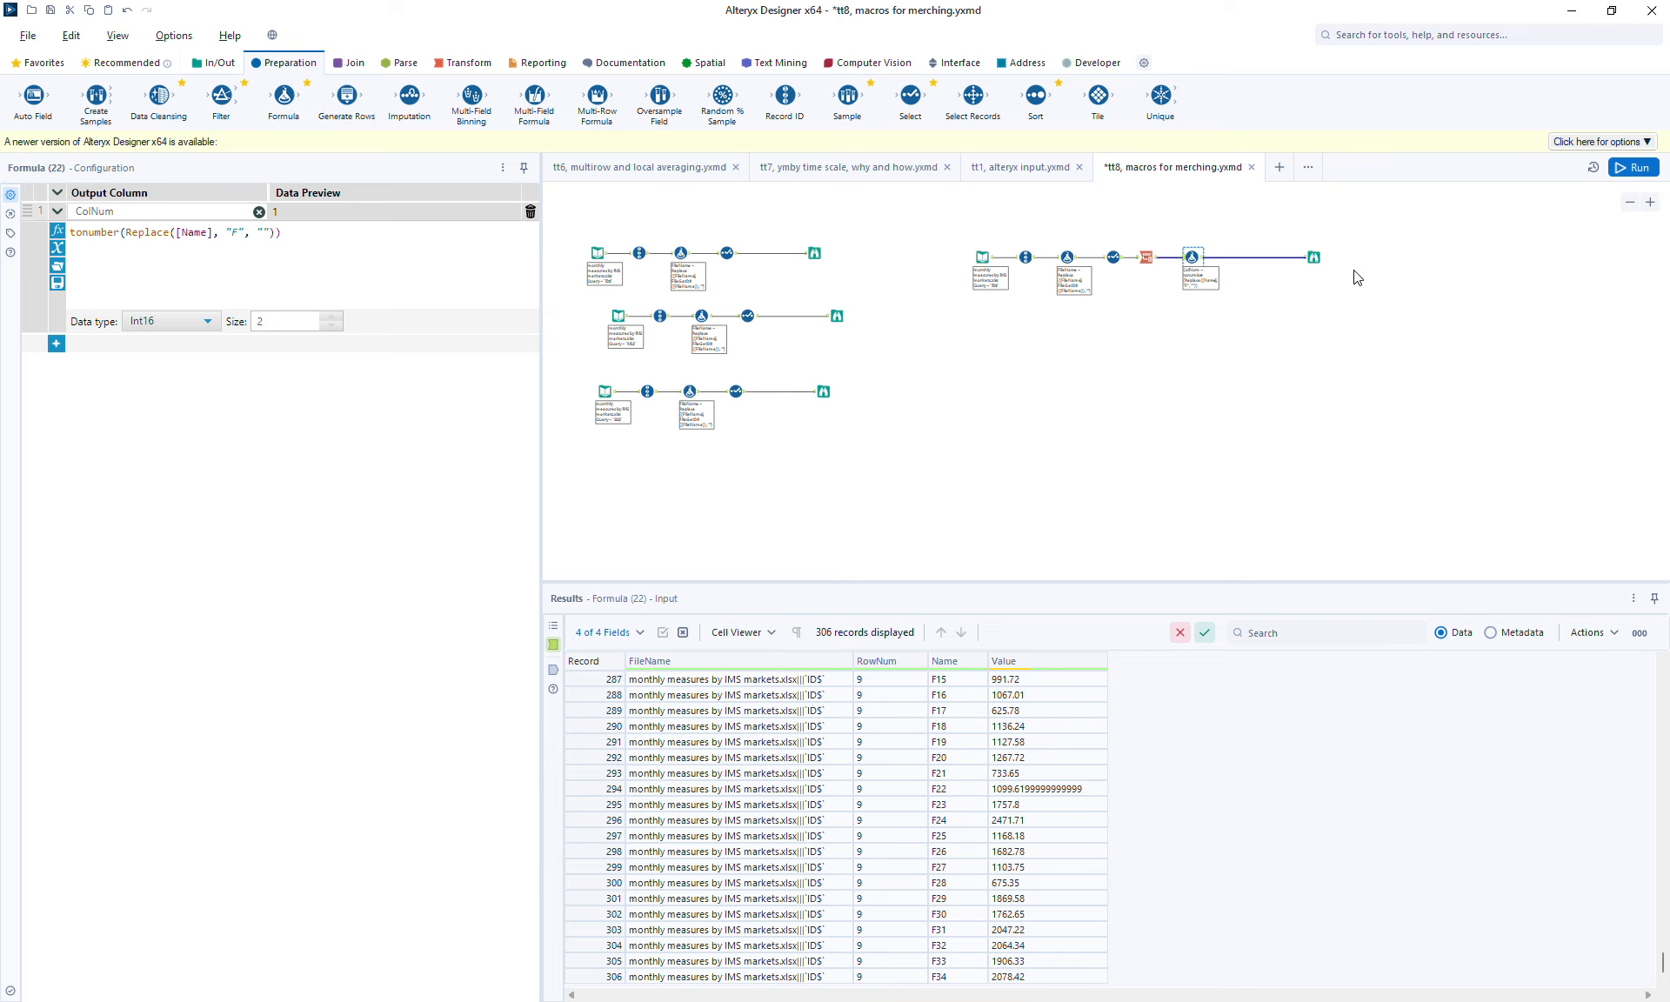
Duplicate the whole transposed ID chain, place the copy directly below the original, and run the workflow
{"action": "left_click_drag", "start_coordinate": [946, 228], "coordinate": [1339, 326]}
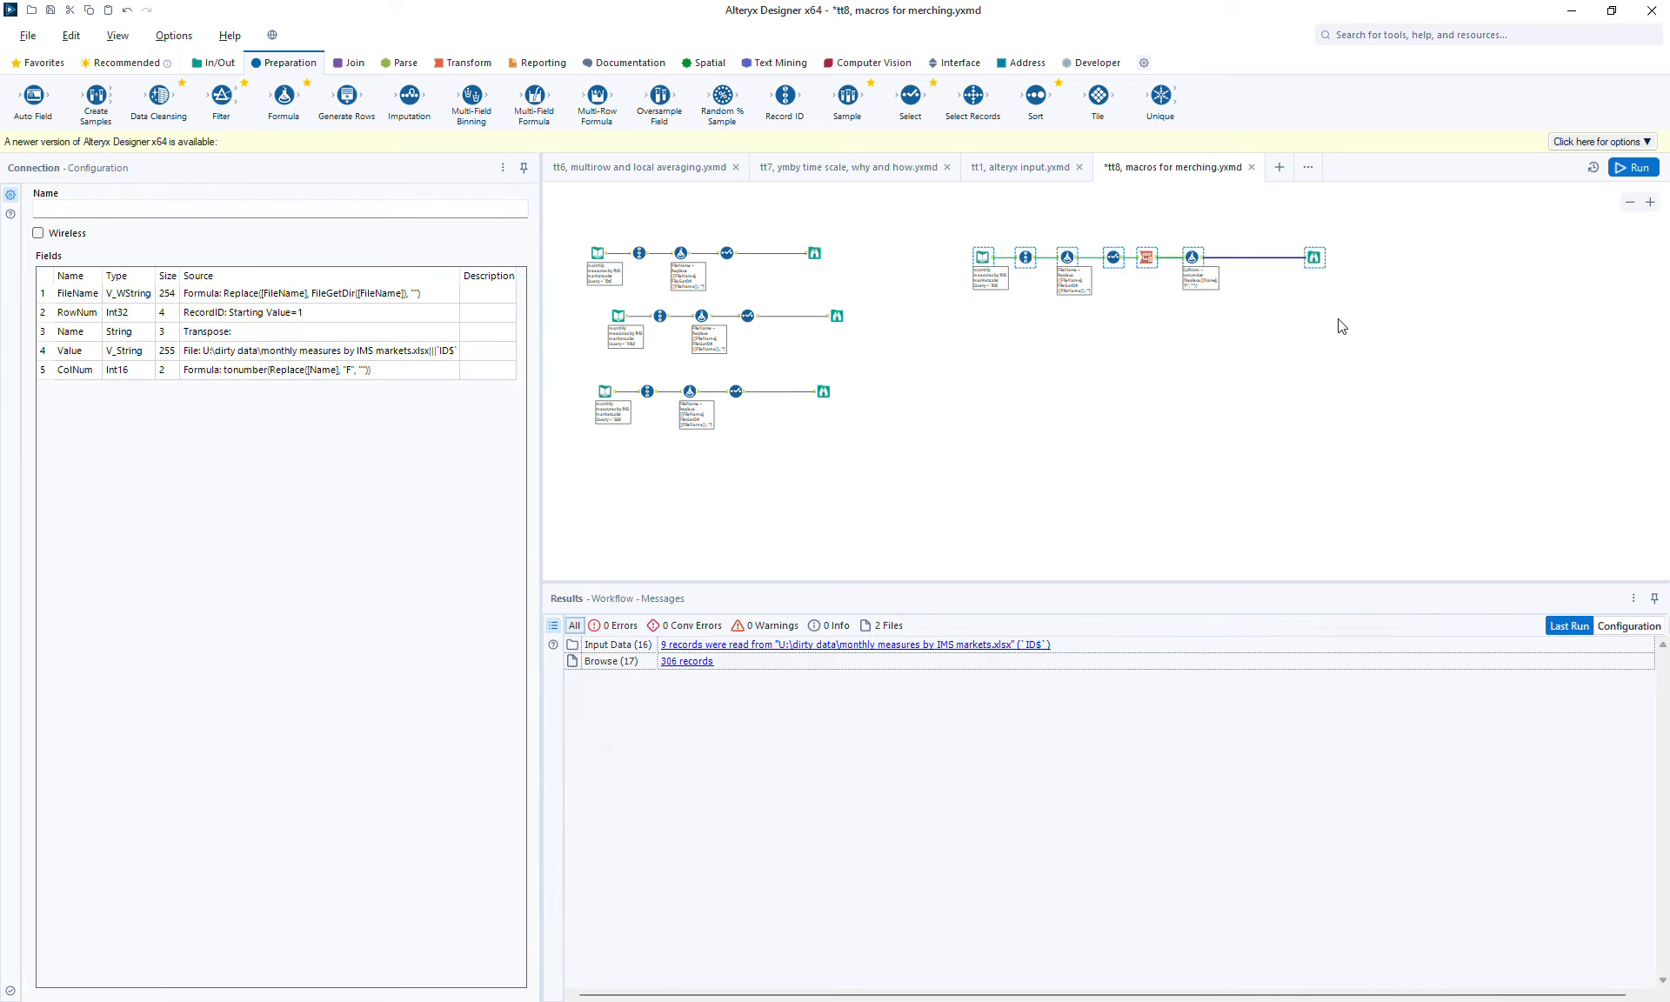
{"action": "left_click", "coordinate": [979, 343]}
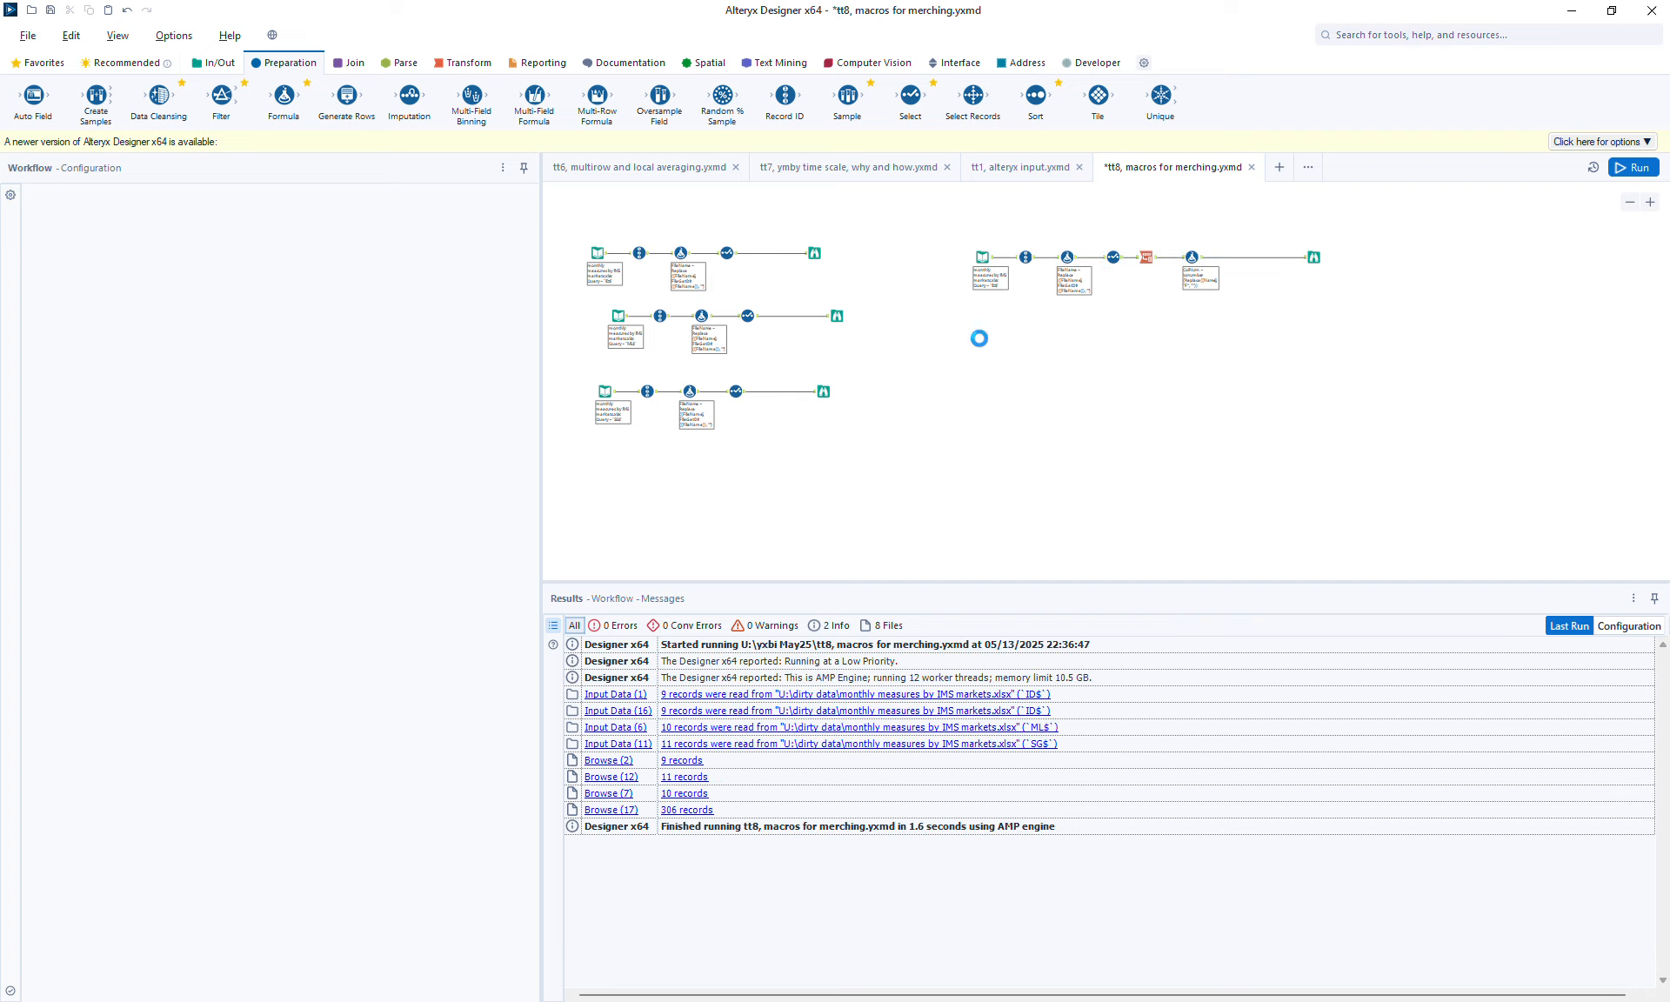
{"action": "key", "text": "ctrl+v"}
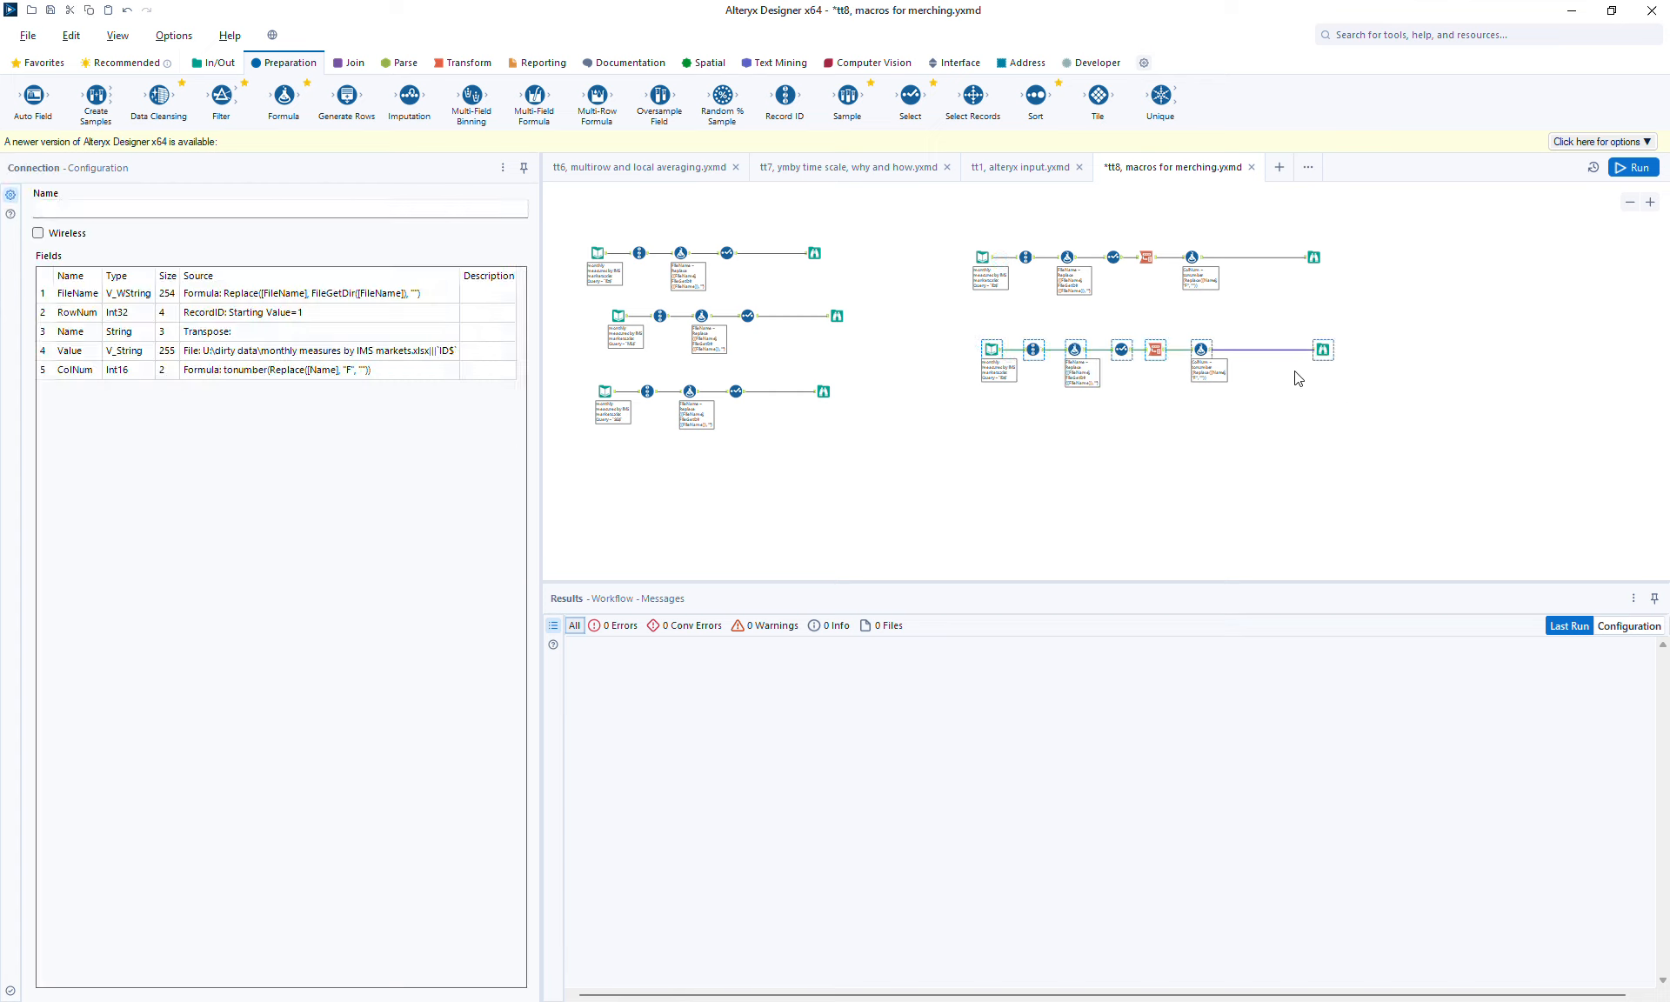
{"action": "left_click", "coordinate": [1323, 351]}
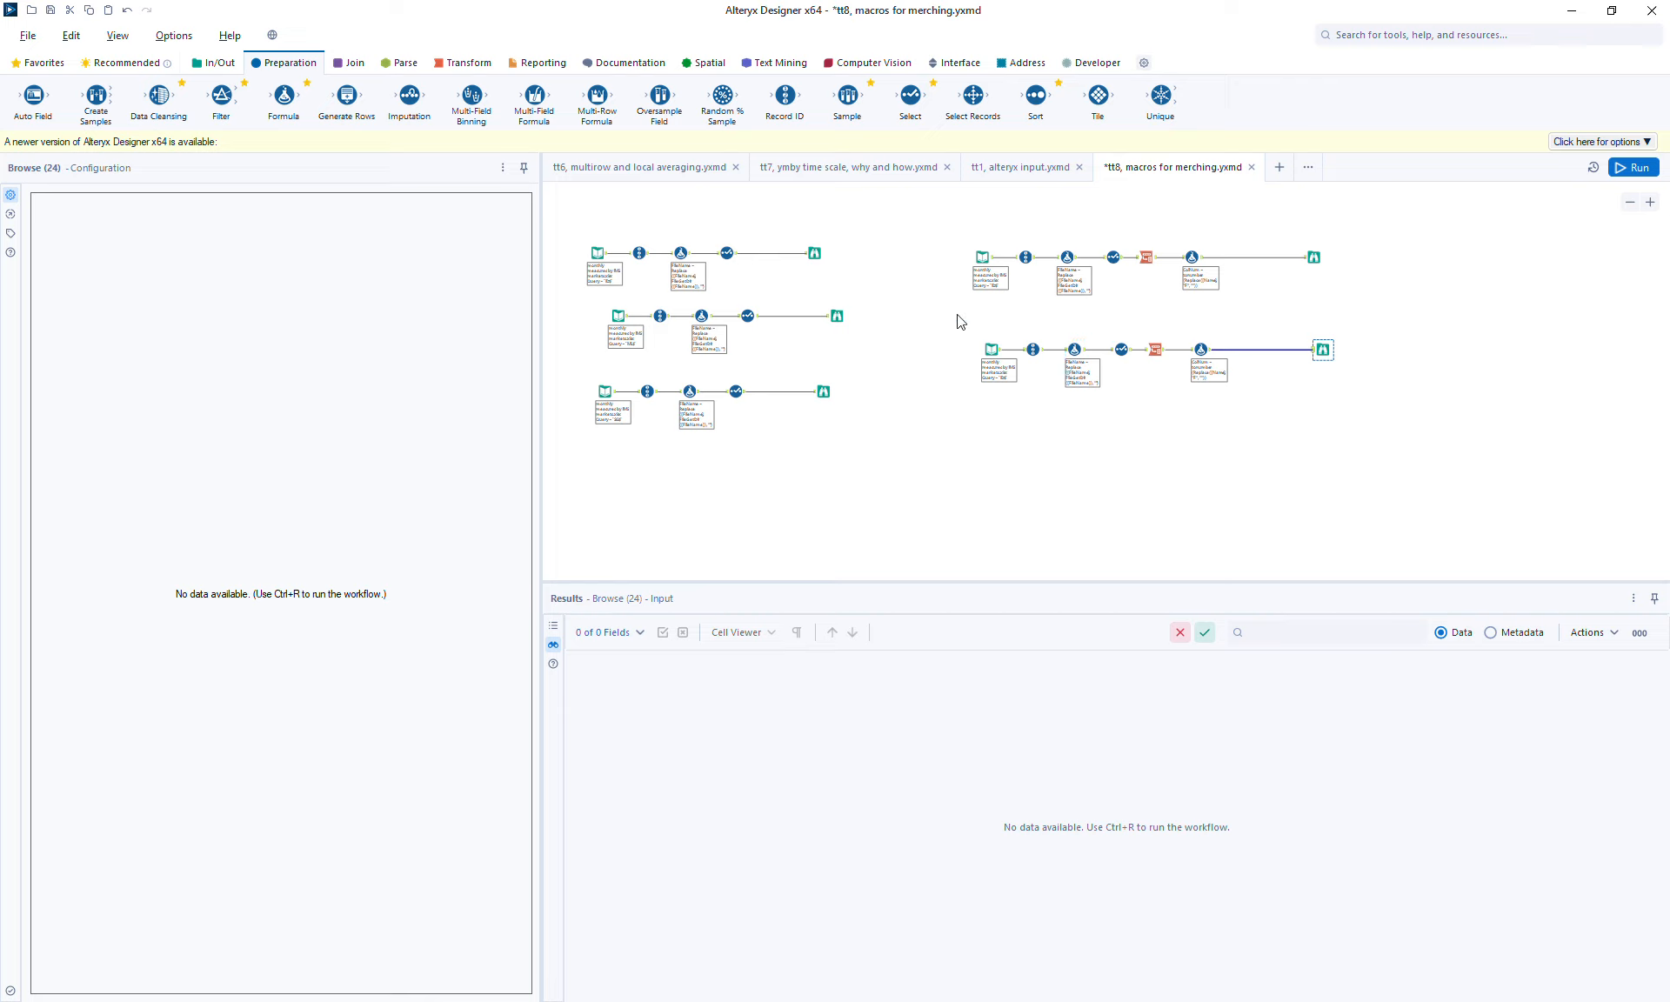
{"action": "left_click", "coordinate": [1634, 170]}
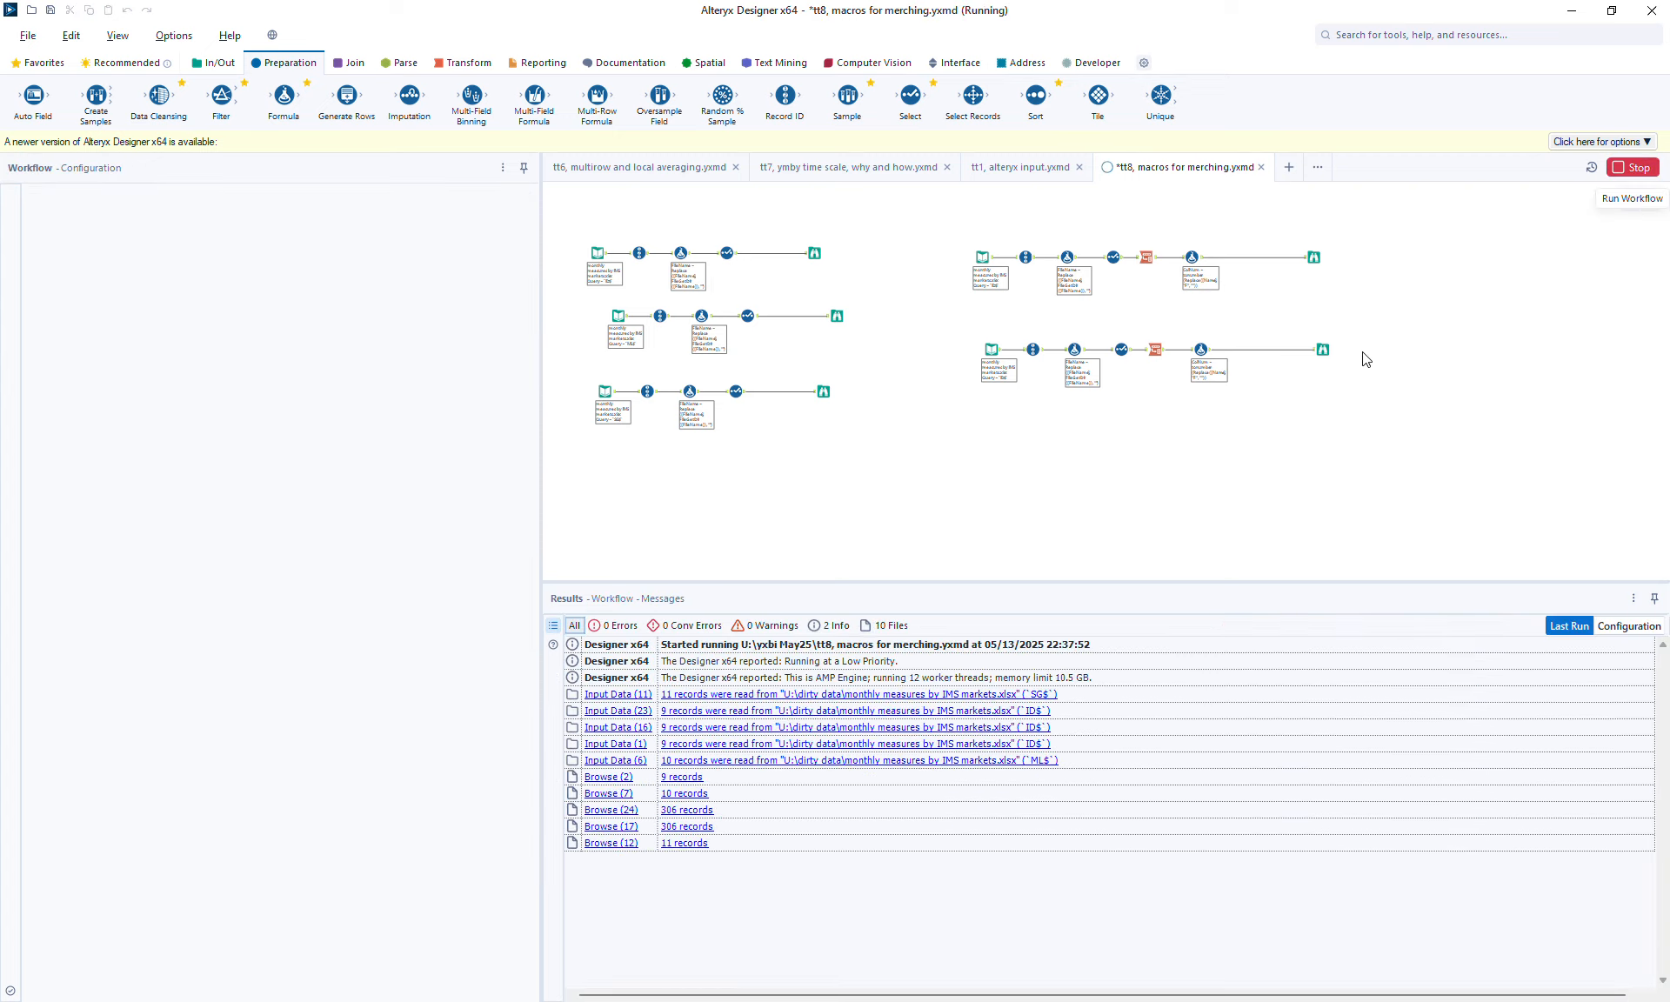
Start converting the duplicate chain, from Input Data through the ColNum Formula but without its Browse, into a macro with the dark red concave-square icon
{"action": "left_click_drag", "start_coordinate": [954, 317], "coordinate": [1231, 435]}
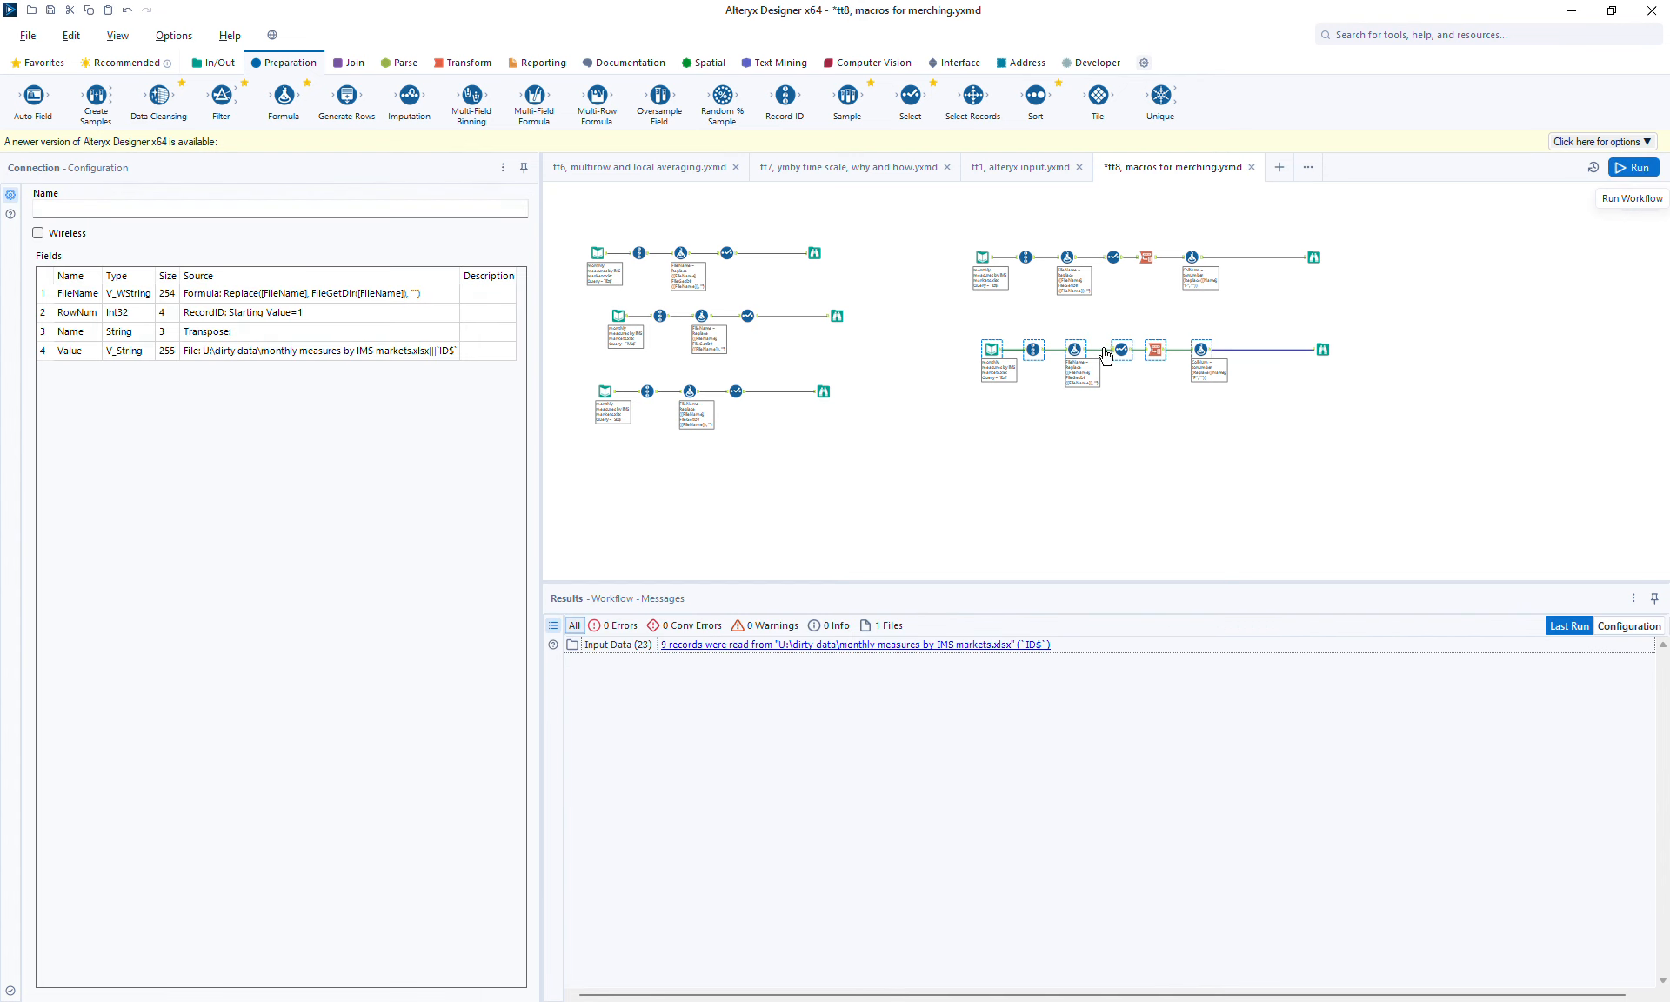
{"action": "left_click_drag", "start_coordinate": [931, 318], "coordinate": [1246, 455]}
{"action": "left_click", "coordinate": [1322, 350], "text": "ctrl"}
{"action": "right_click", "coordinate": [1207, 355]}
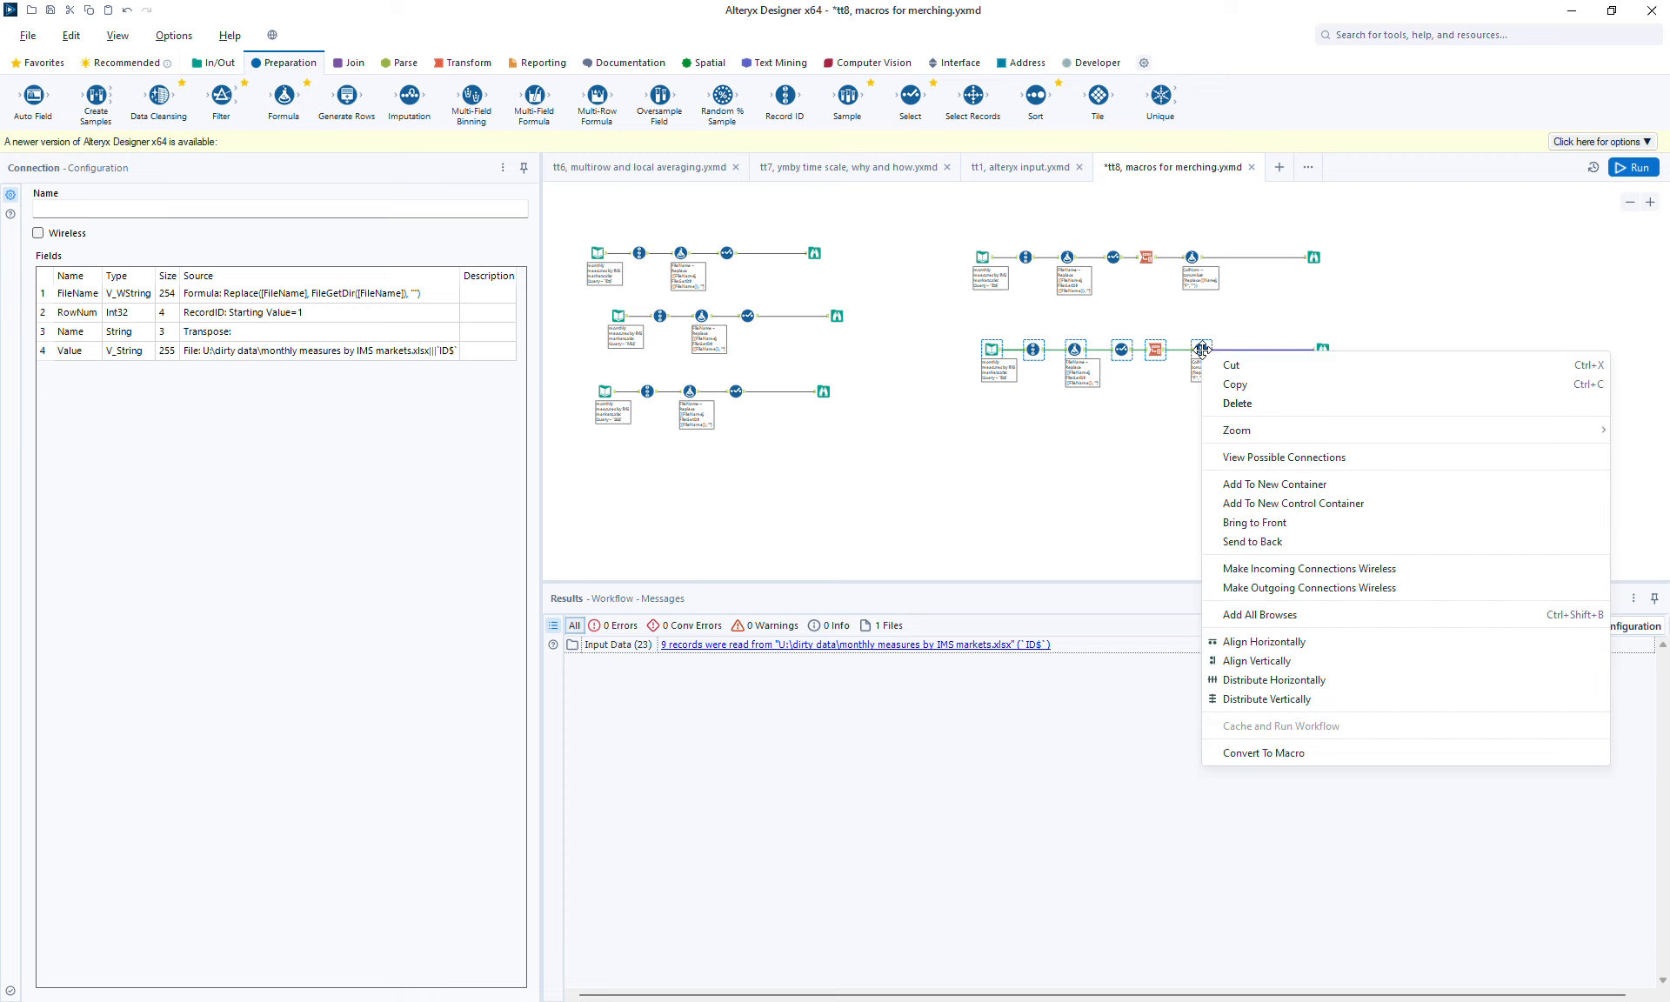
{"action": "left_click", "coordinate": [1279, 752]}
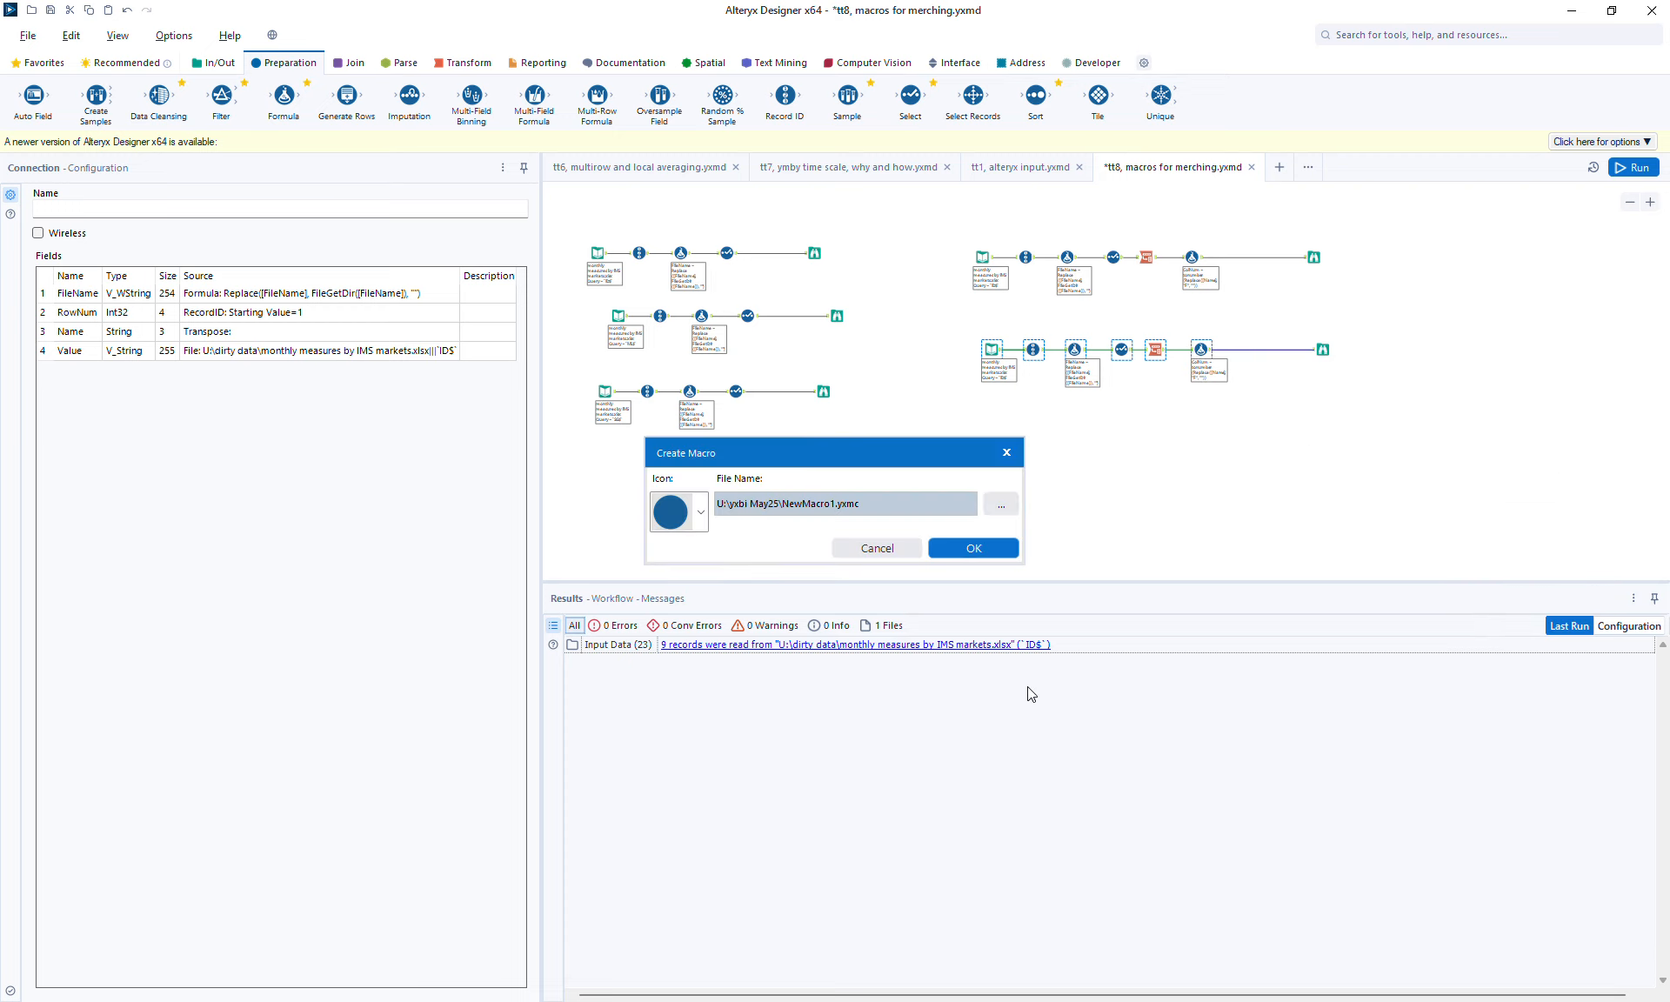
{"action": "left_click", "coordinate": [701, 513]}
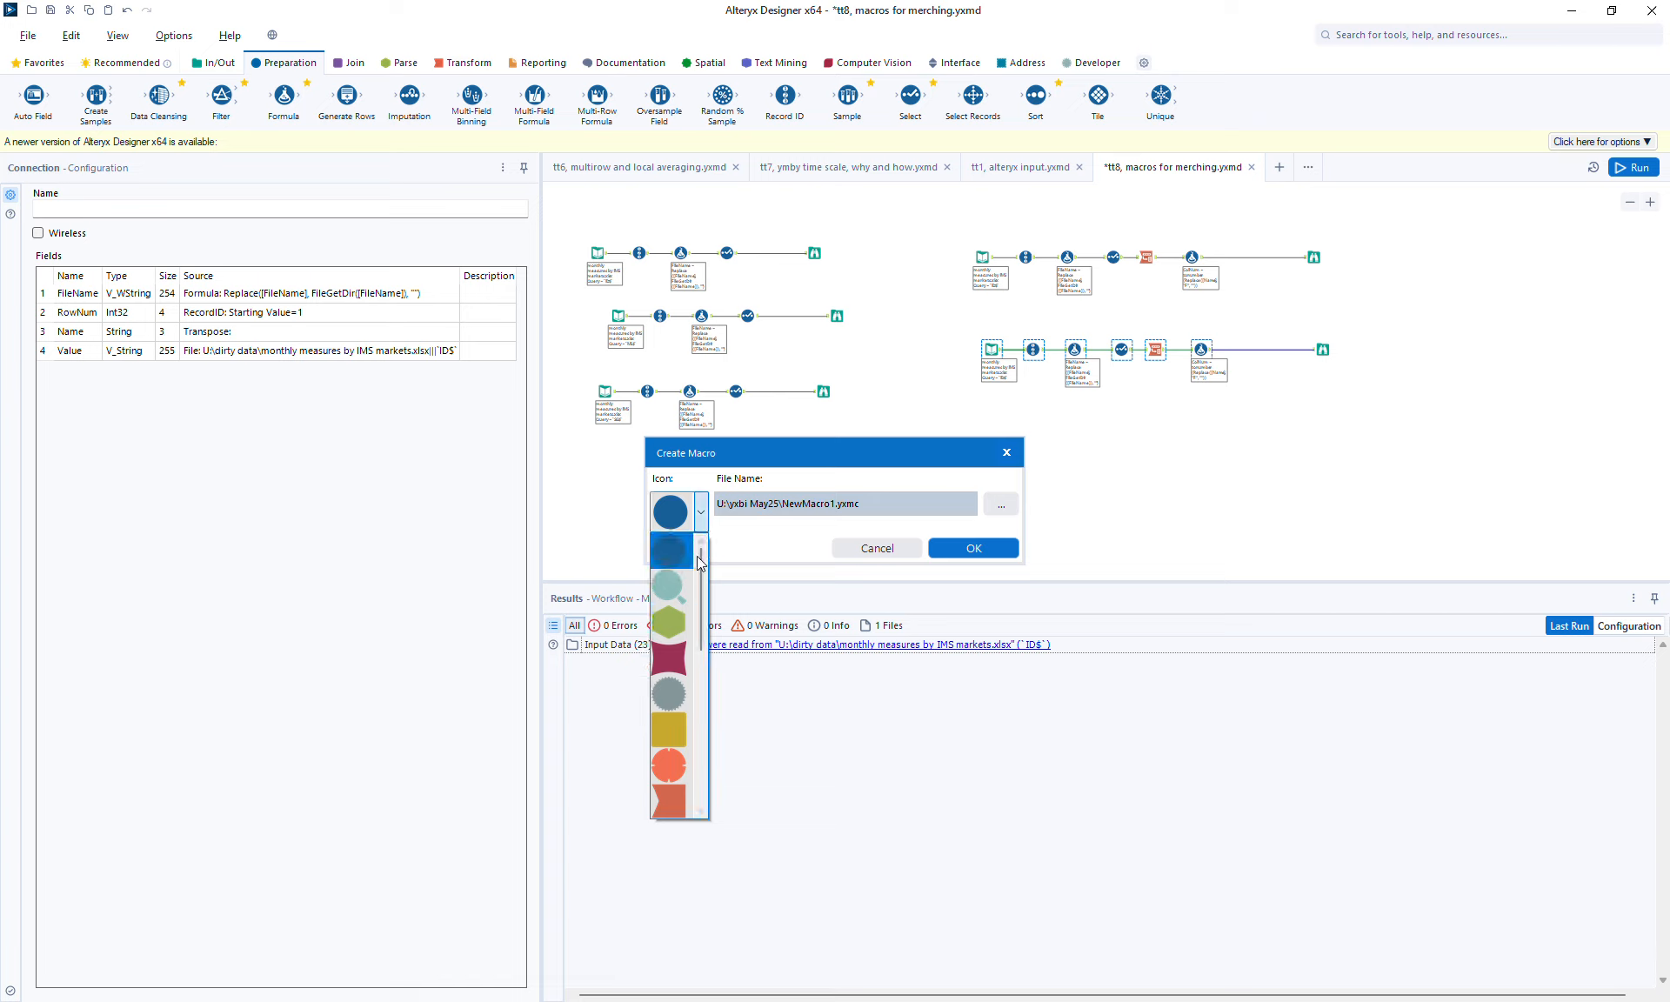
{"action": "left_click", "coordinate": [674, 658]}
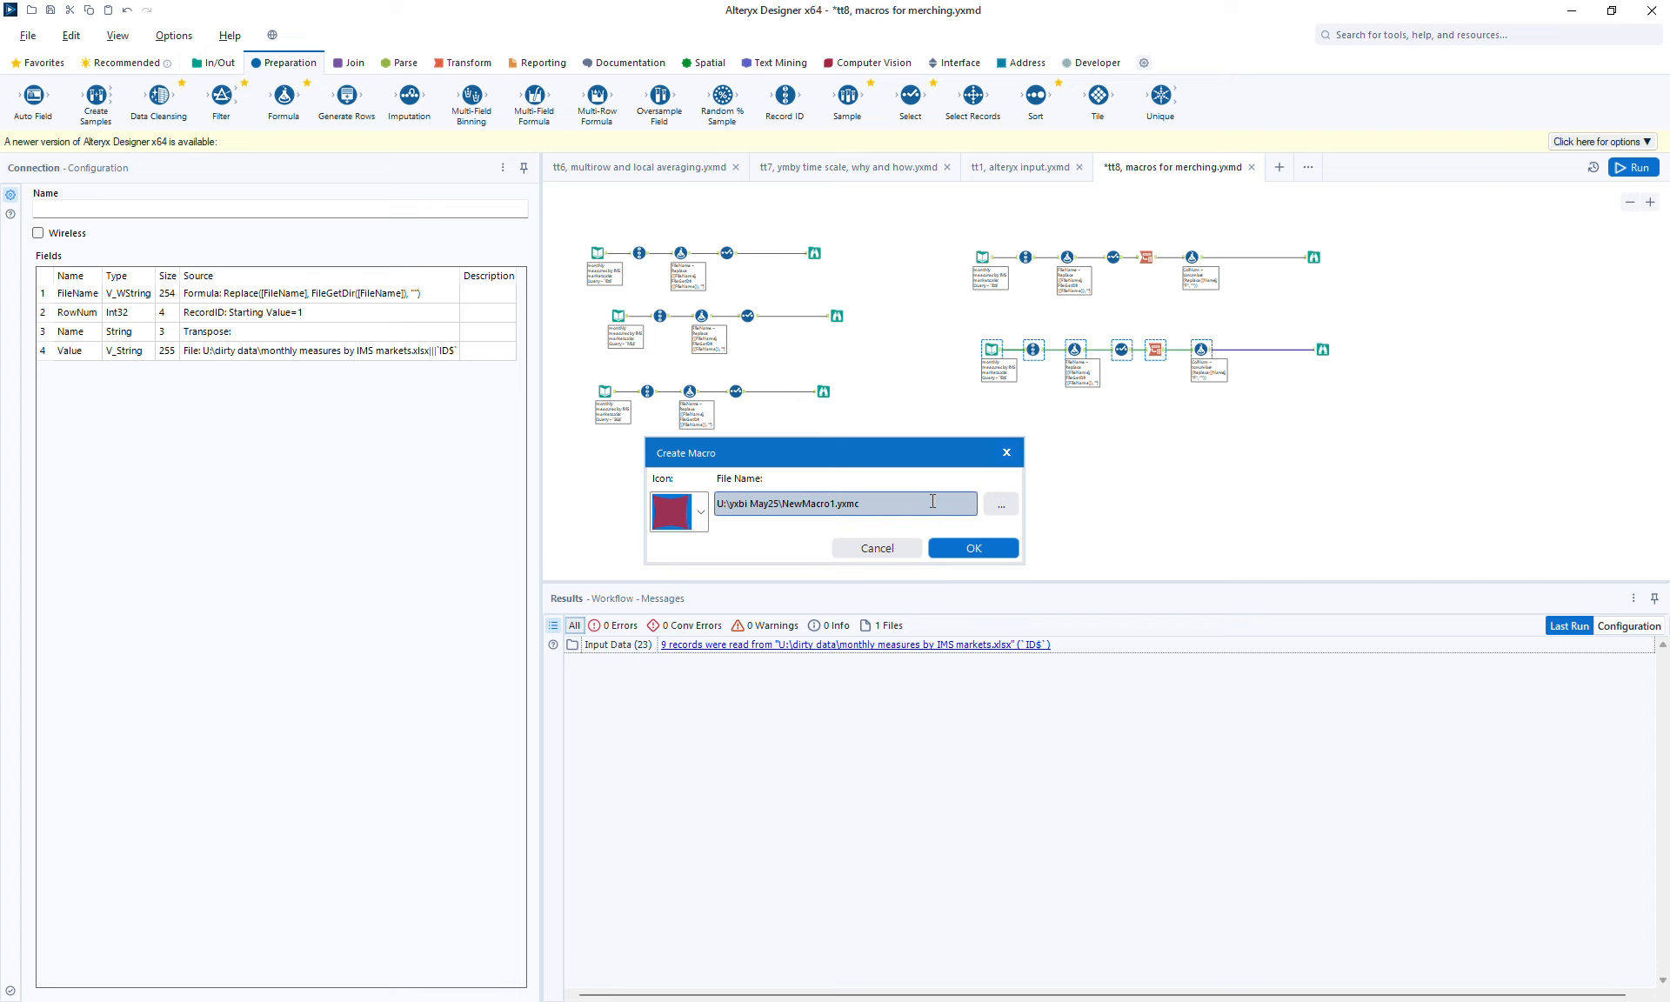
Name the macro file Macro_for_market_merging.yxmc in the macros folder of yxbi May25 and create the macro
{"action": "left_click", "coordinate": [1002, 505]}
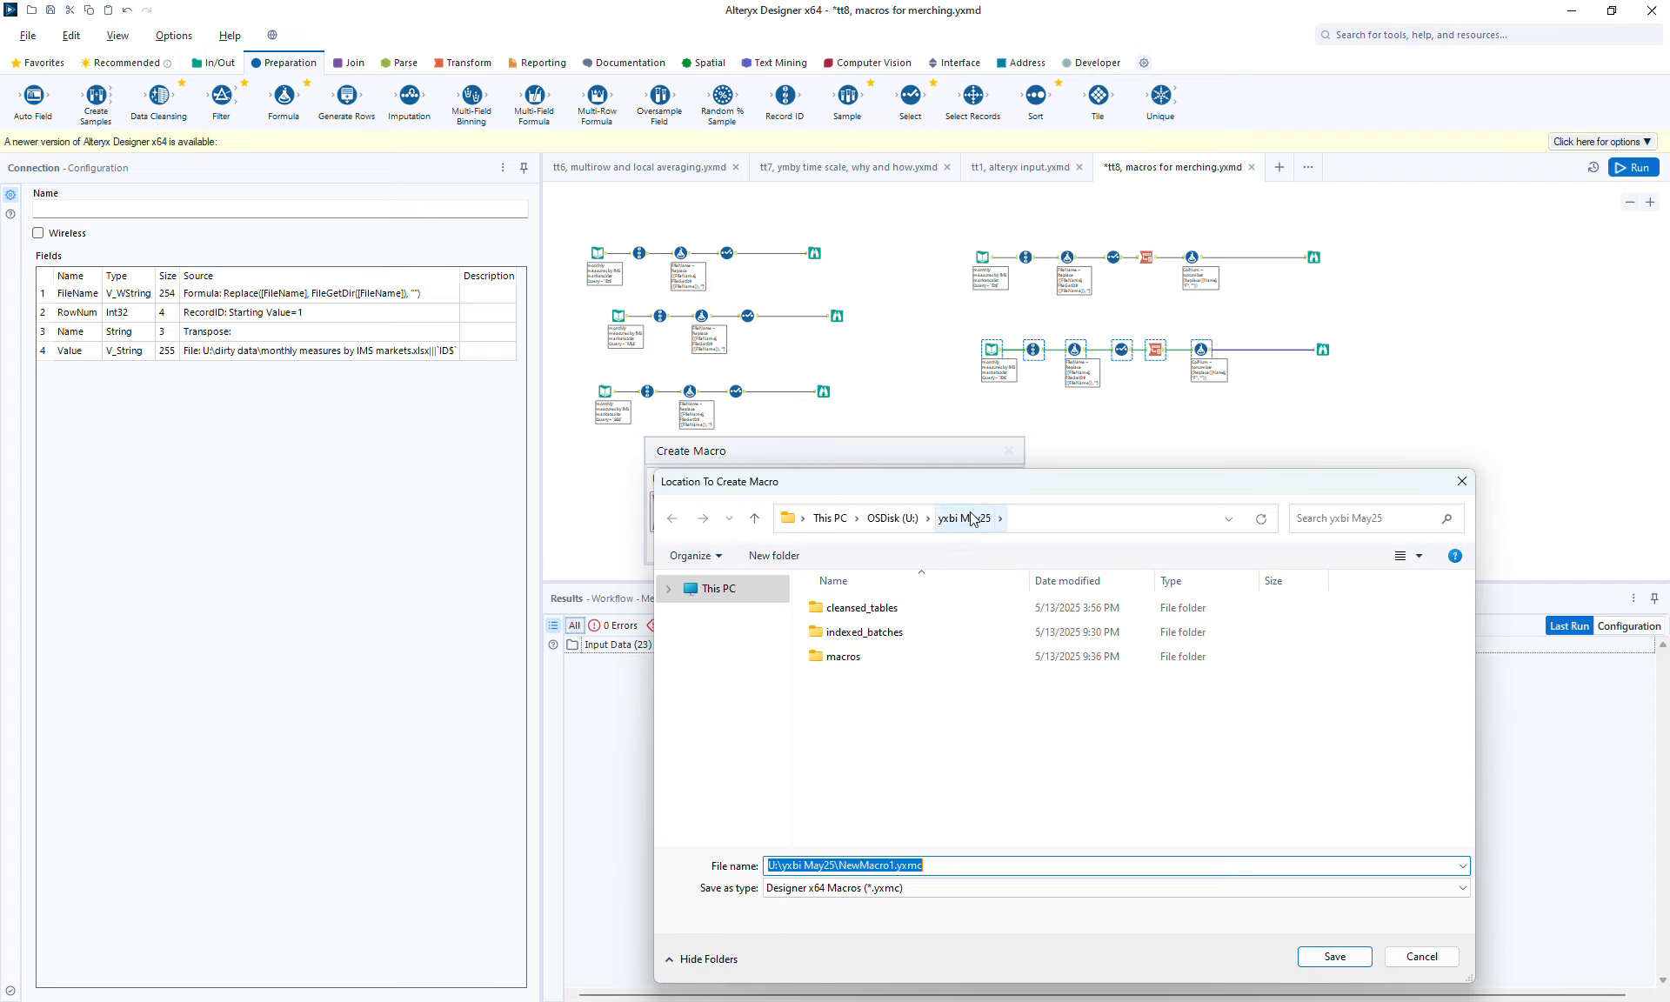
{"action": "left_click", "coordinate": [860, 661]}
{"action": "double_click", "coordinate": [860, 658]}
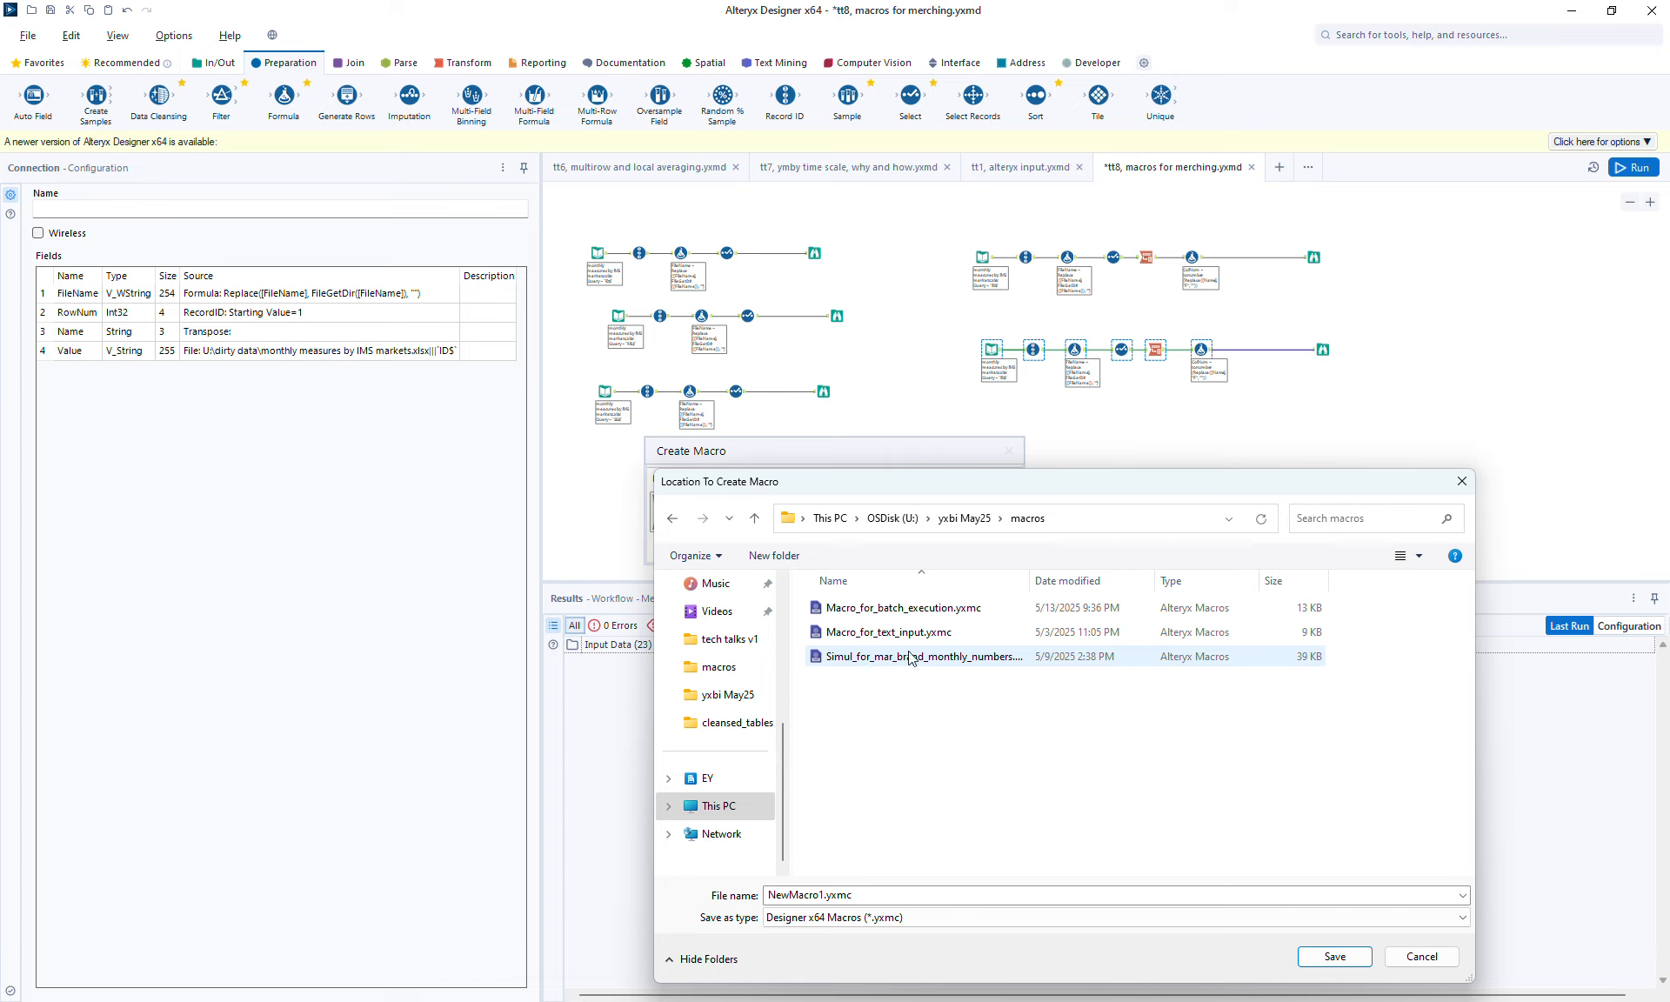
{"action": "left_click", "coordinate": [930, 900]}
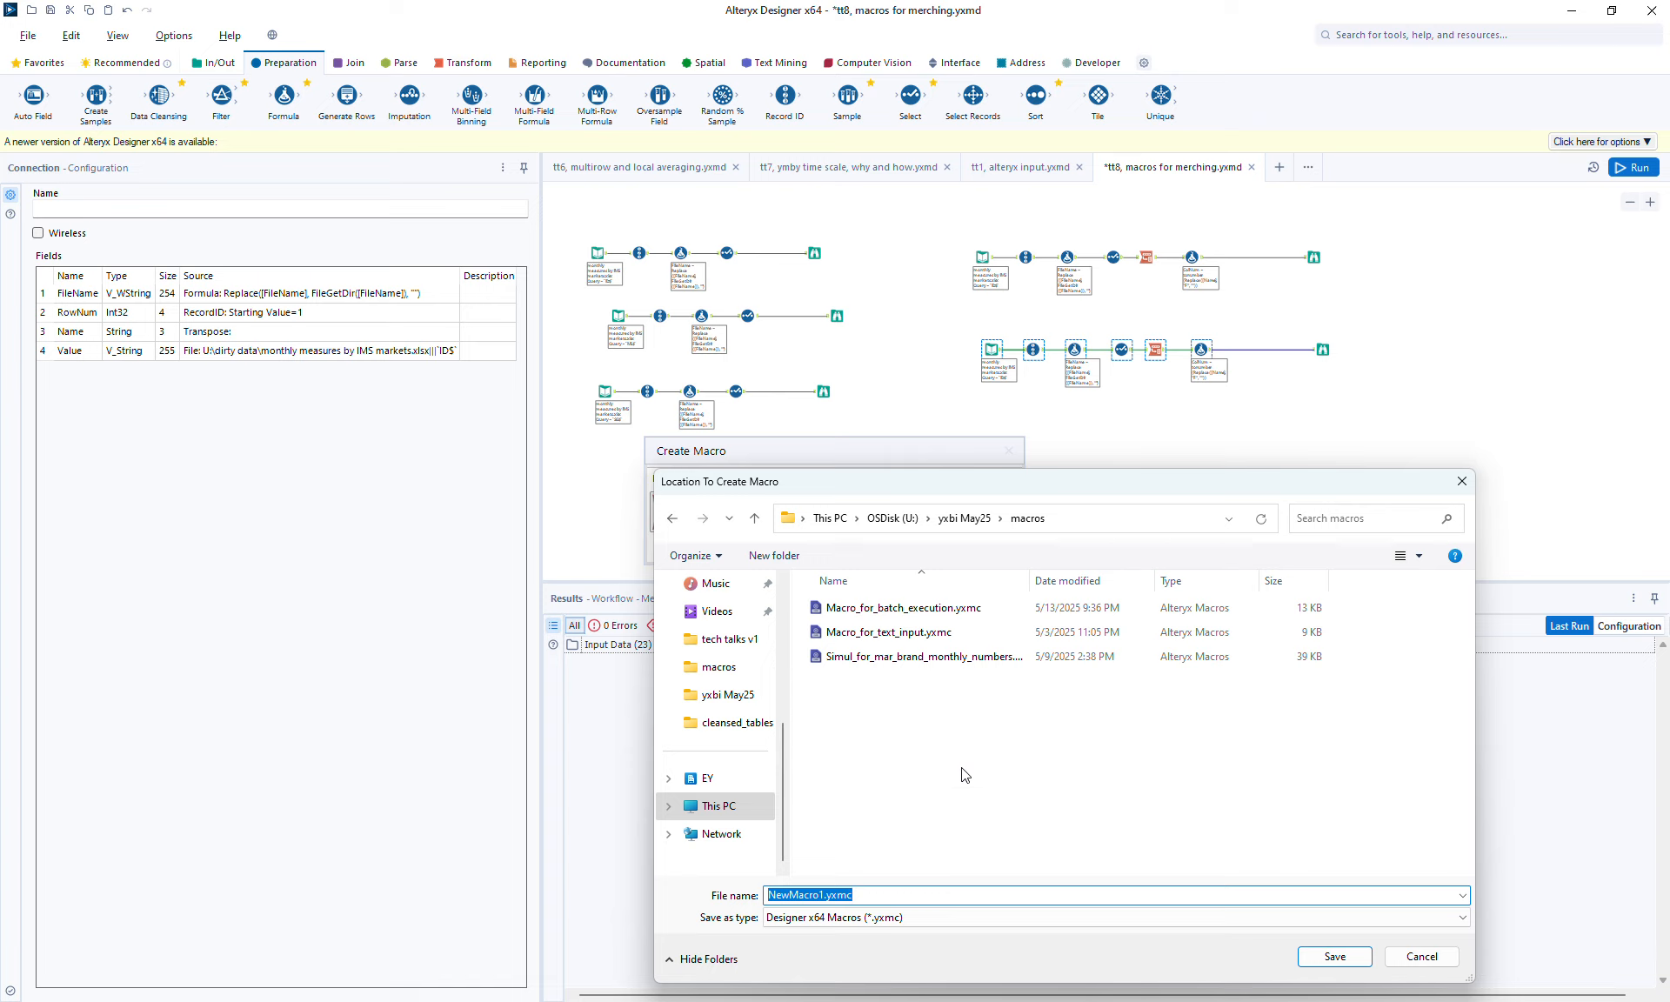
{"action": "type", "text": "M"}
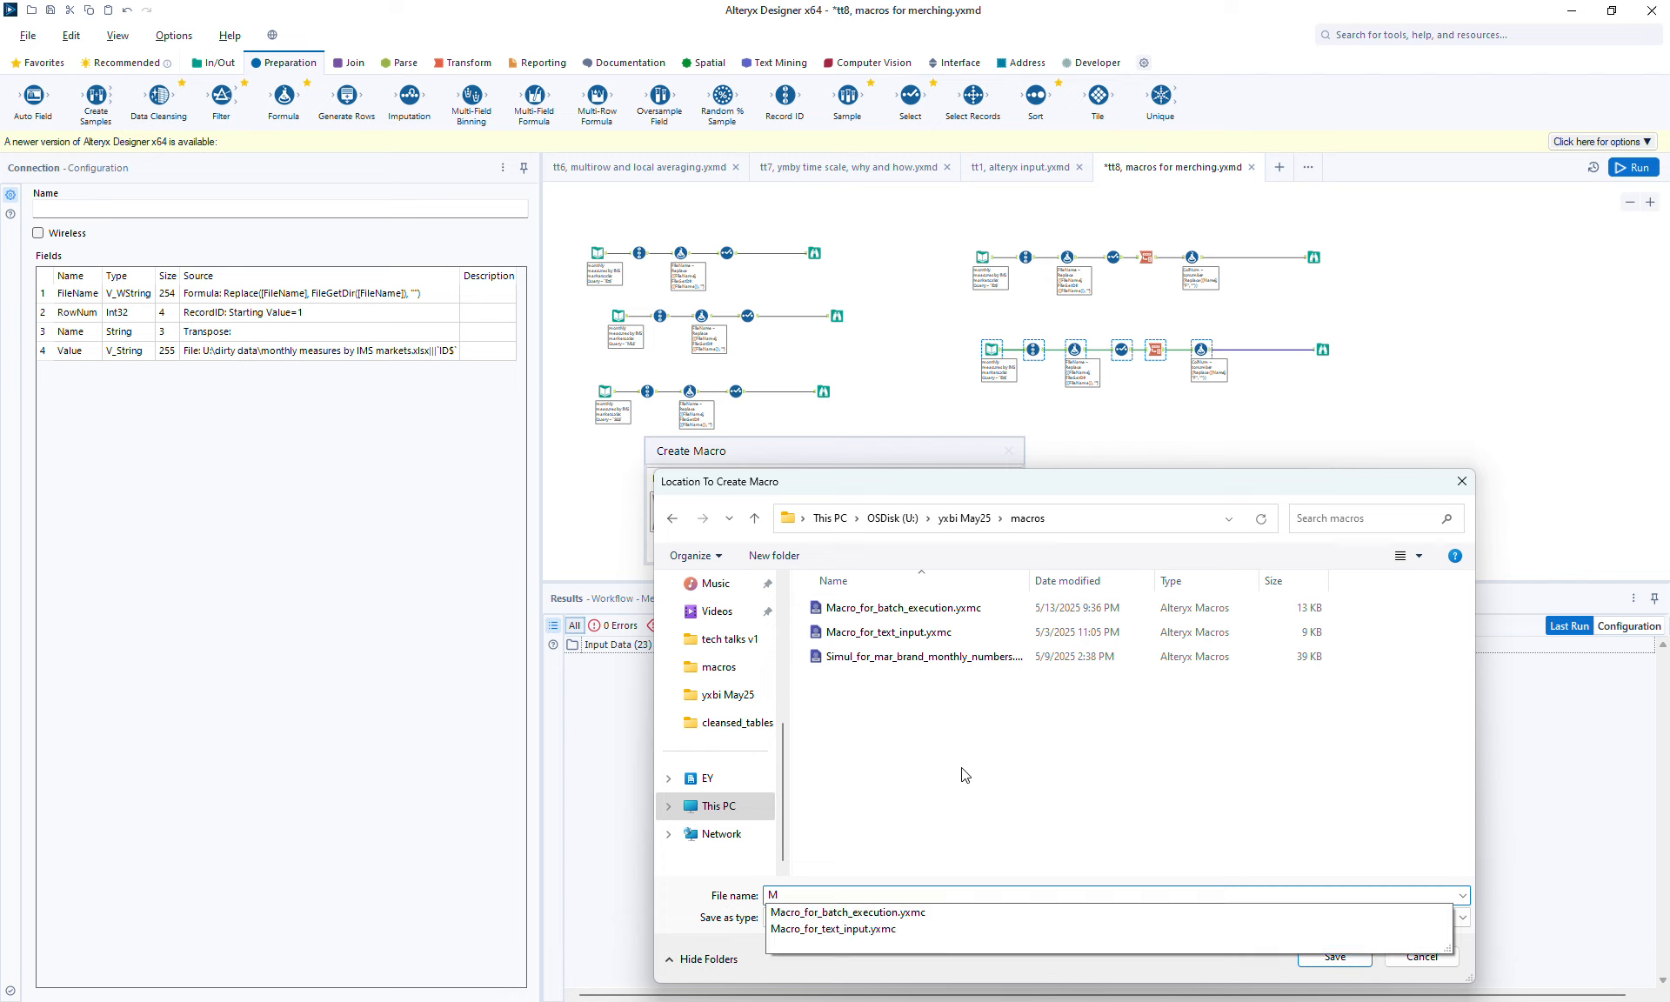
{"action": "type", "text": "o"}
{"action": "type", "text": "cro_for_mar"}
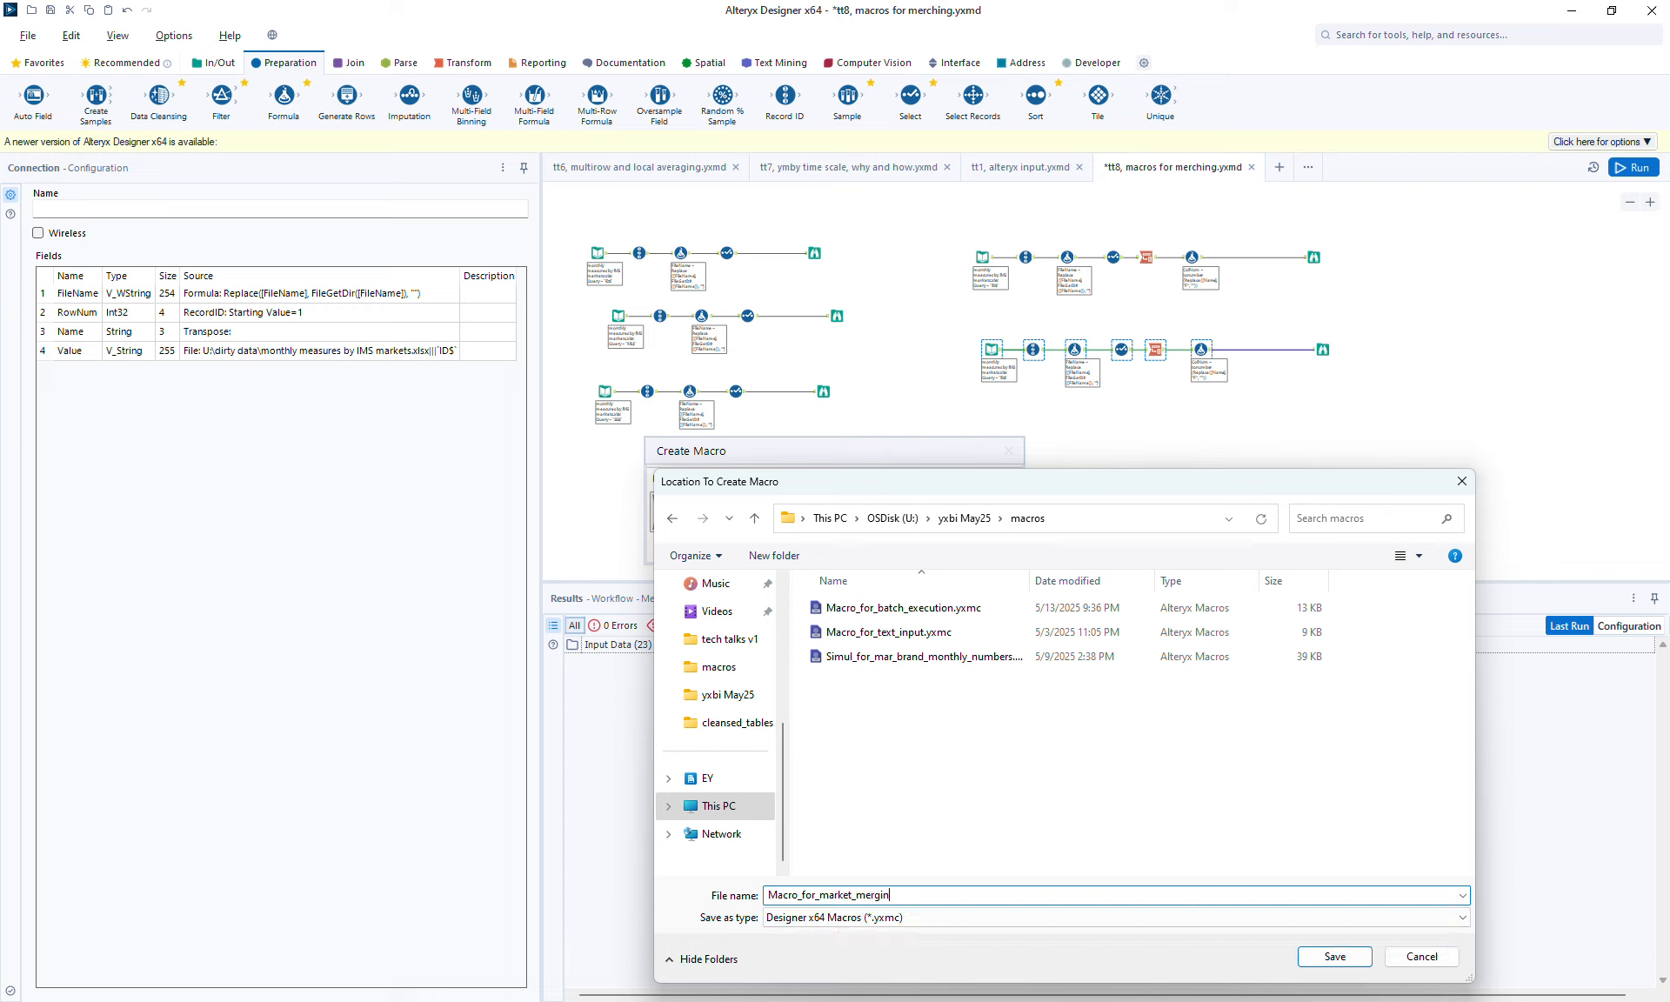
{"action": "left_click", "coordinate": [1319, 965]}
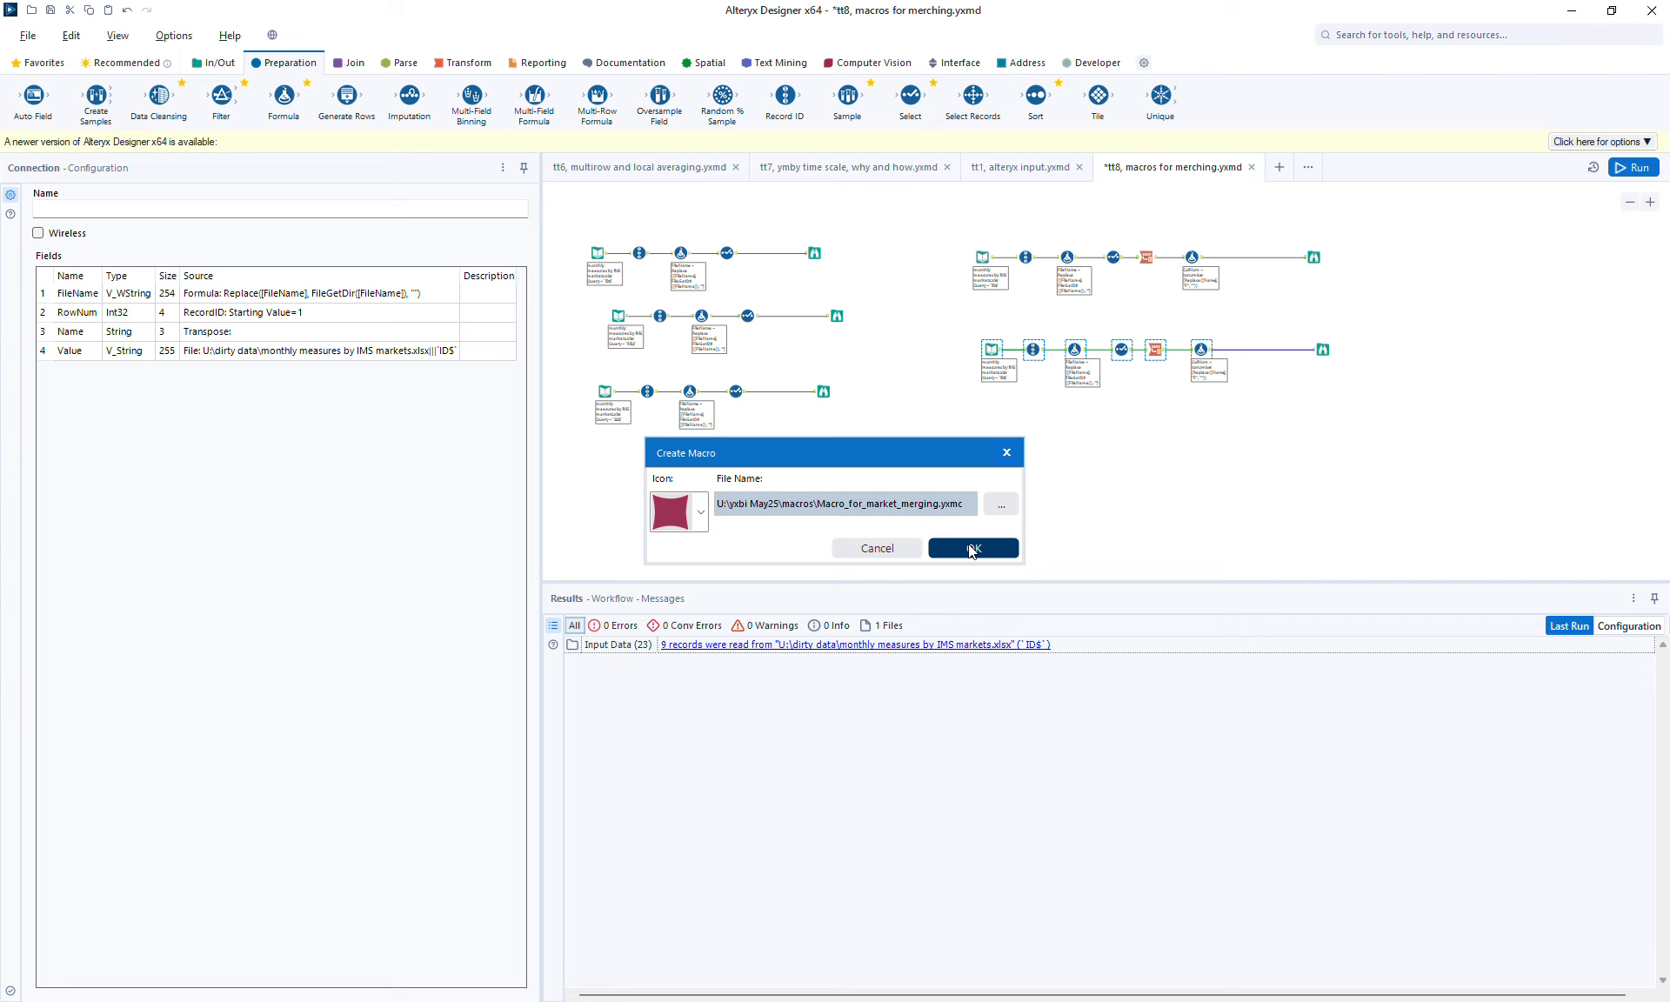
{"action": "left_click", "coordinate": [970, 547]}
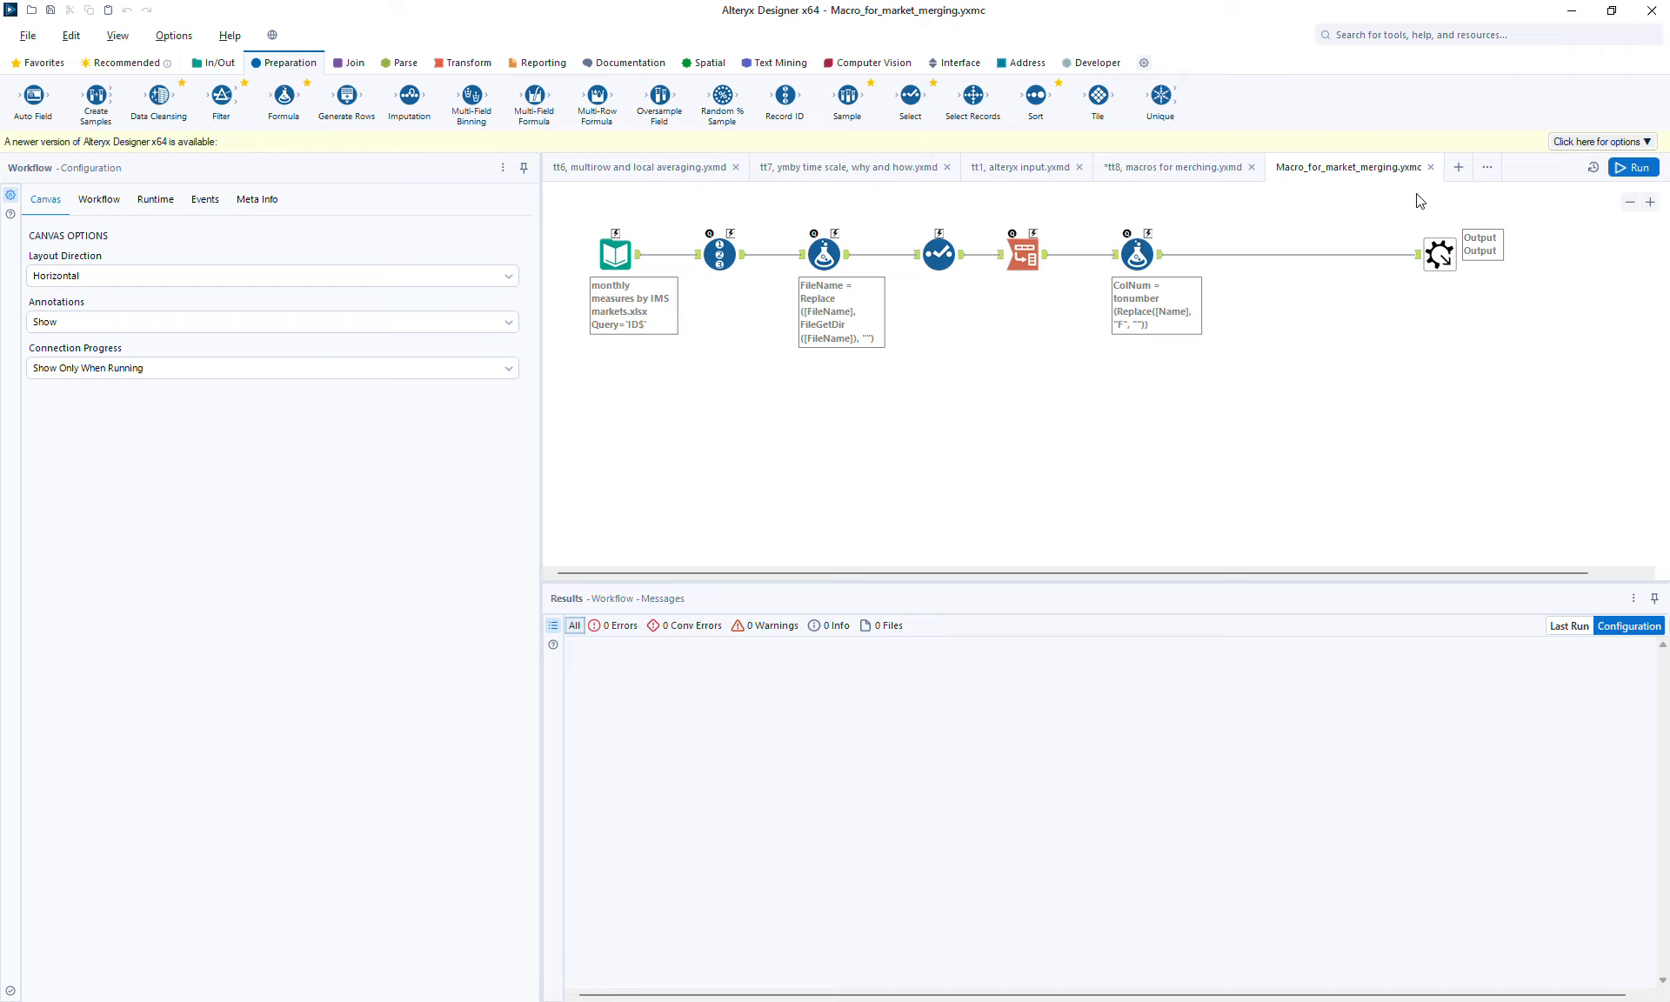
Examine the new macro tool in the tt8 workflow, close the macro's own file, and reopen it from that tool
{"action": "left_click", "coordinate": [1183, 167]}
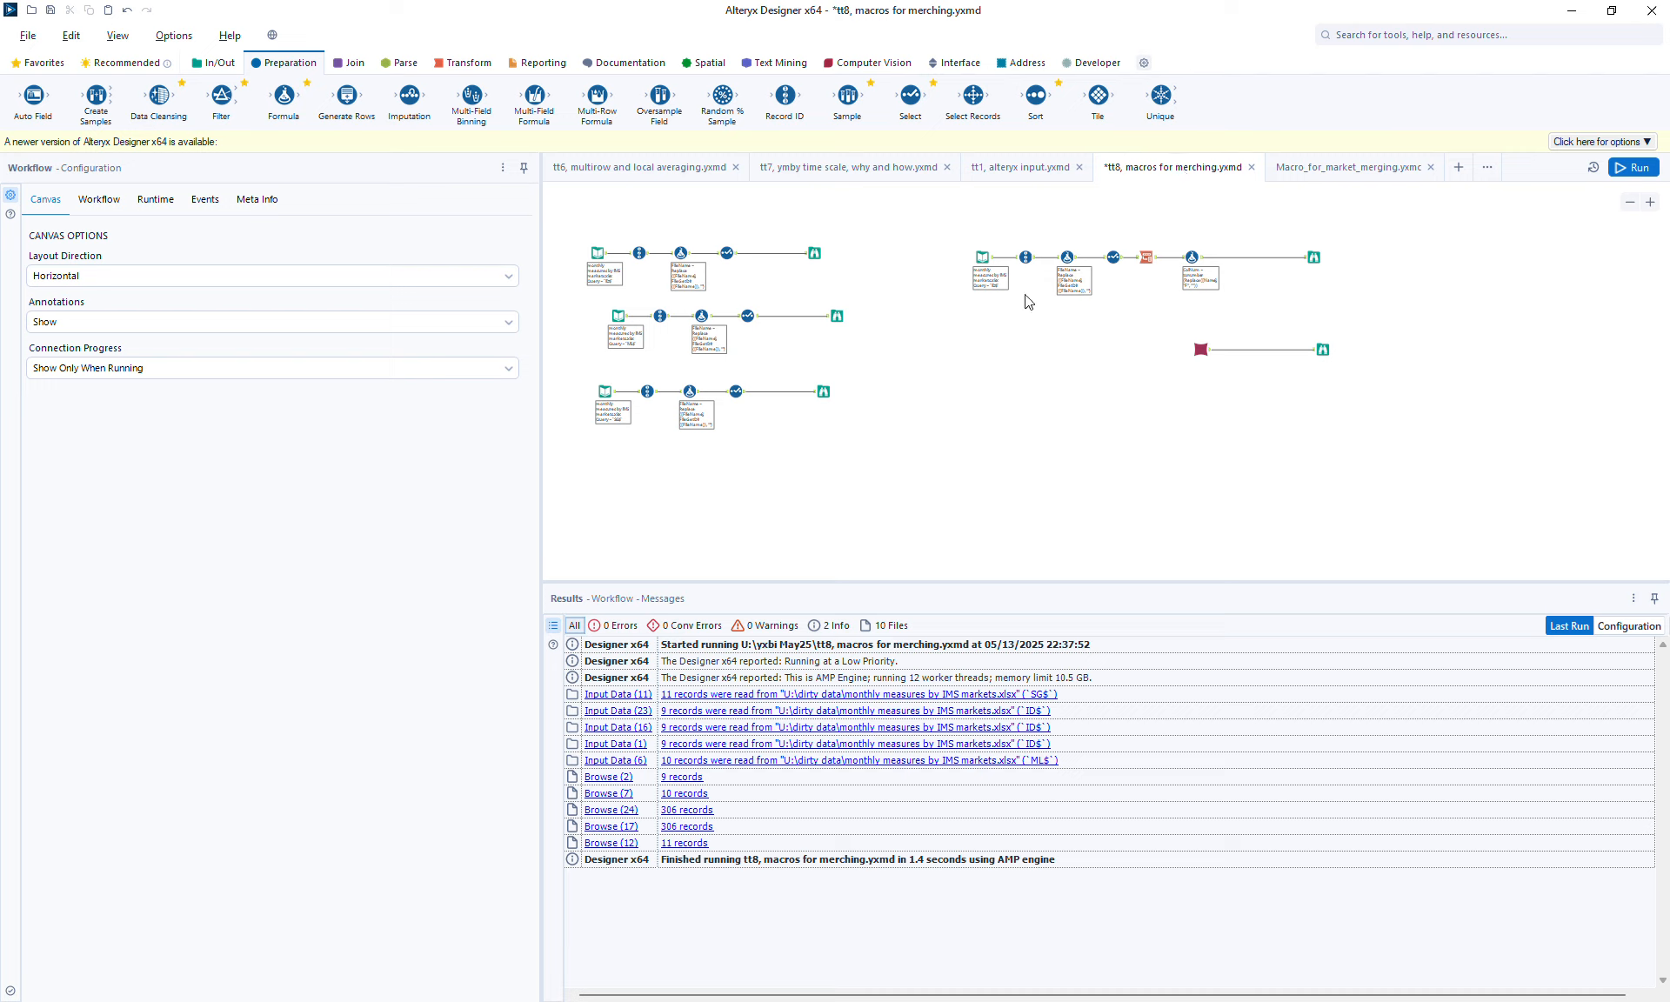
{"action": "left_click", "coordinate": [1200, 349]}
{"action": "right_click", "coordinate": [1201, 350]}
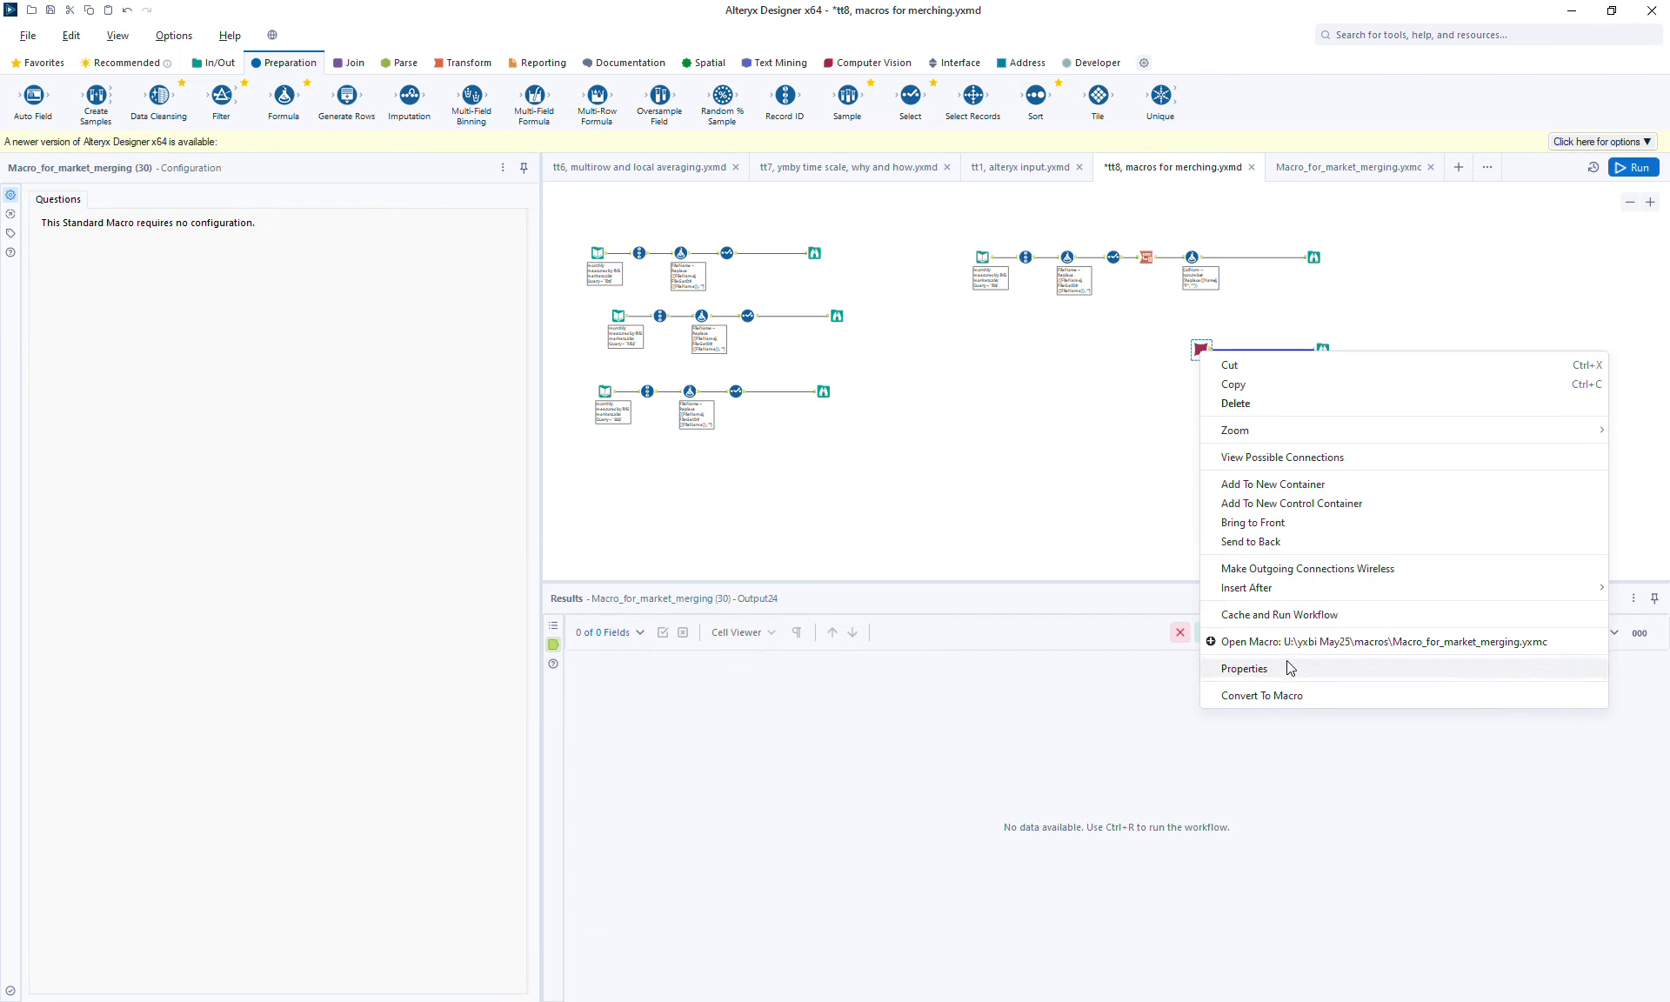
{"action": "left_click", "coordinate": [1360, 162]}
{"action": "left_click", "coordinate": [1315, 173]}
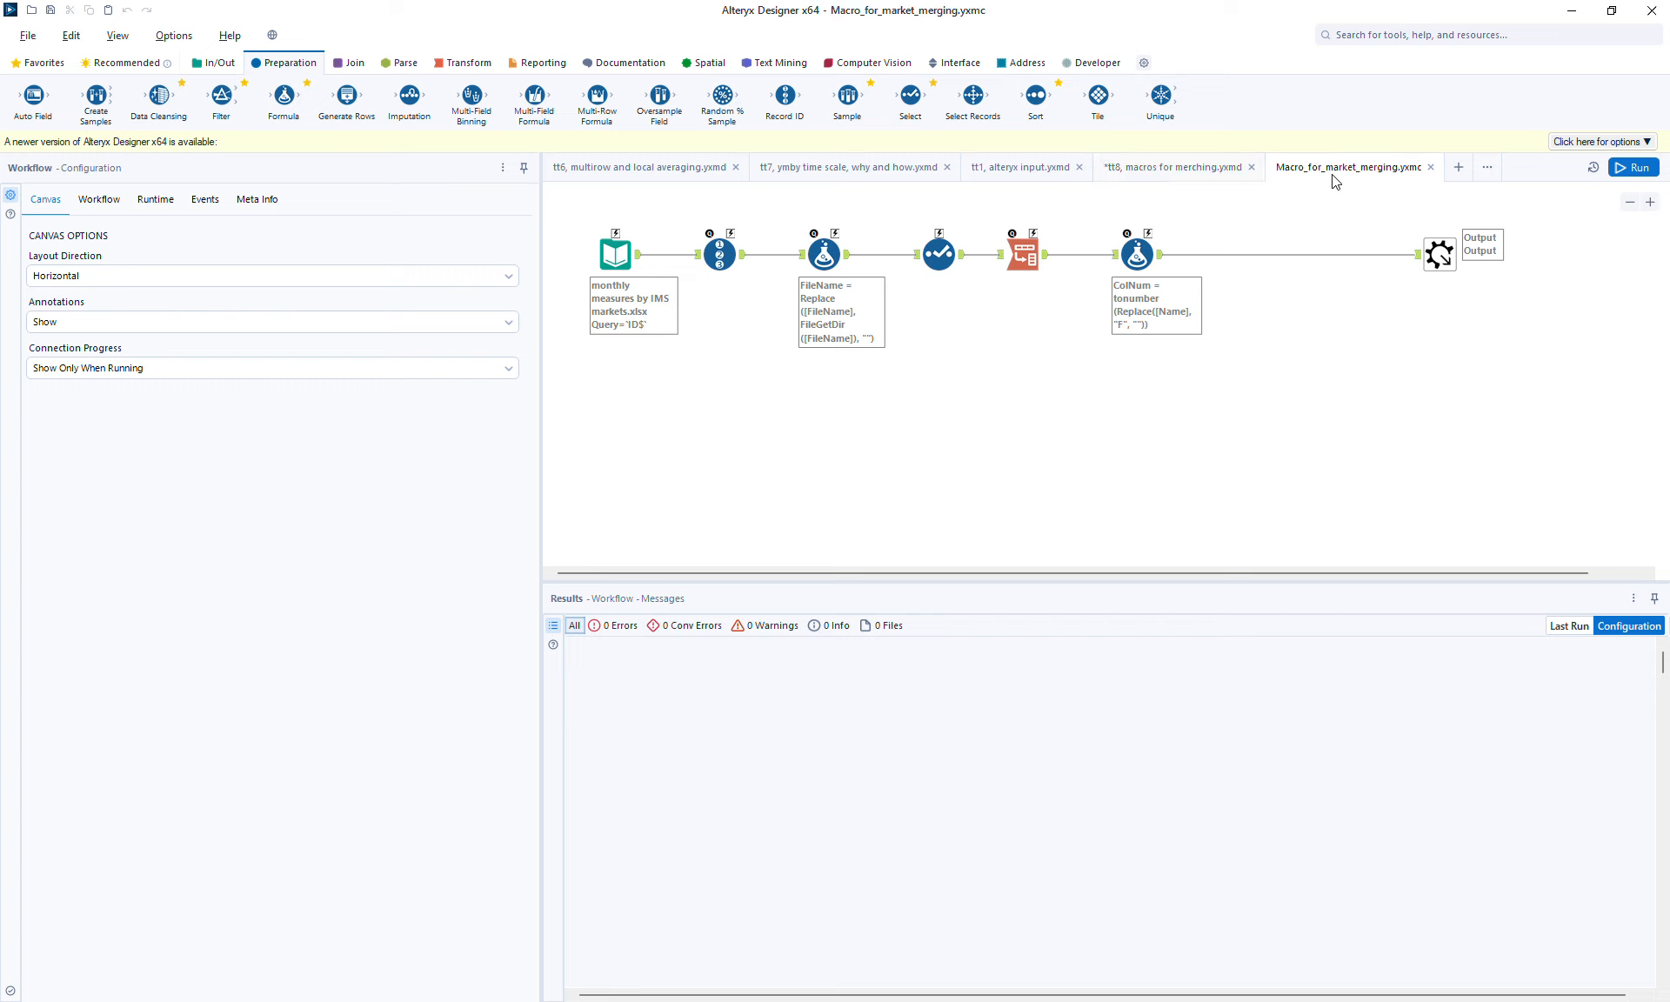
{"action": "left_click", "coordinate": [1431, 167]}
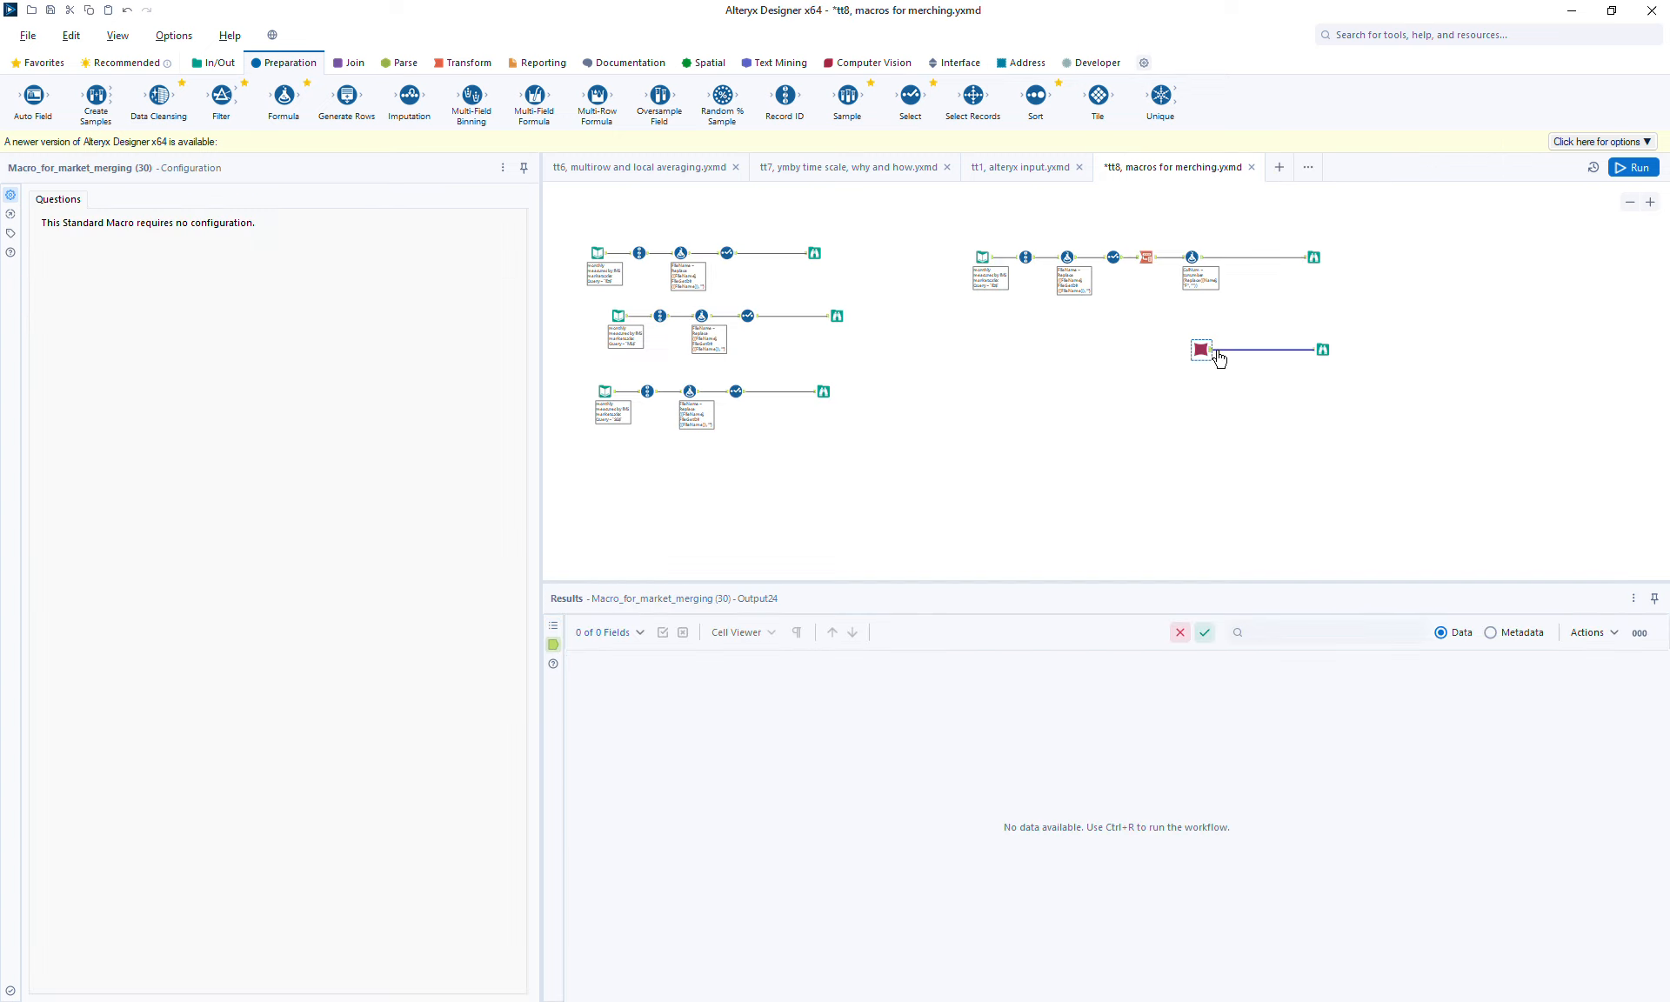
{"action": "right_click", "coordinate": [1197, 351]}
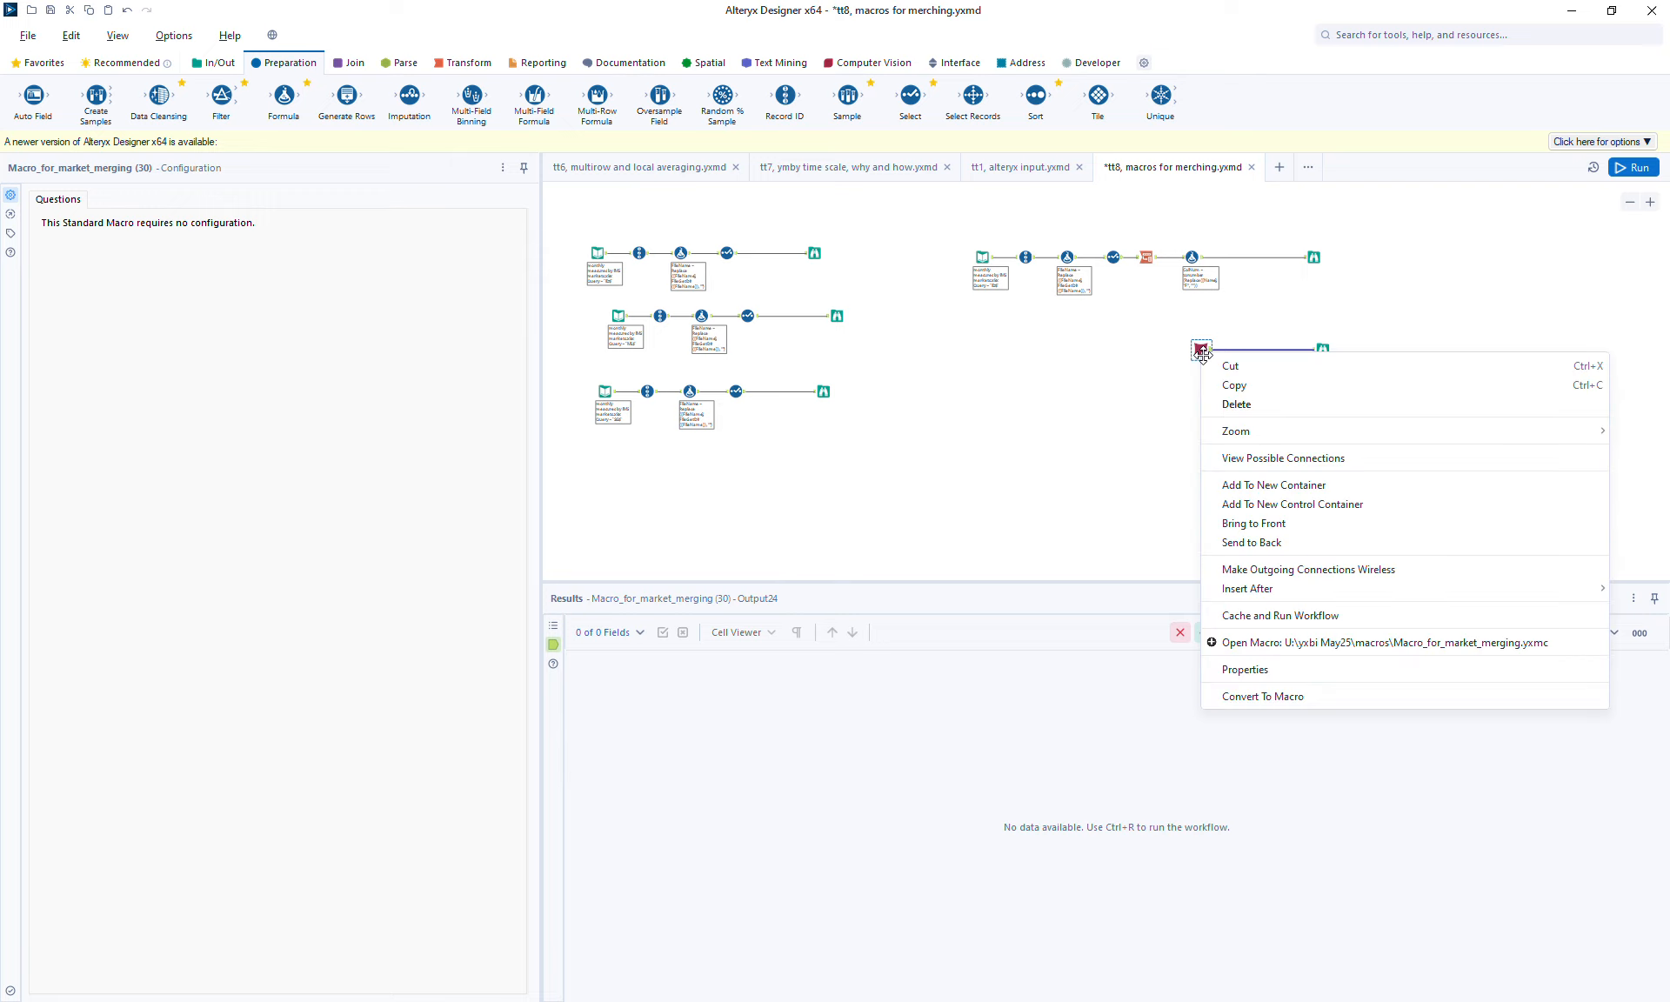
{"action": "left_click", "coordinate": [1282, 644]}
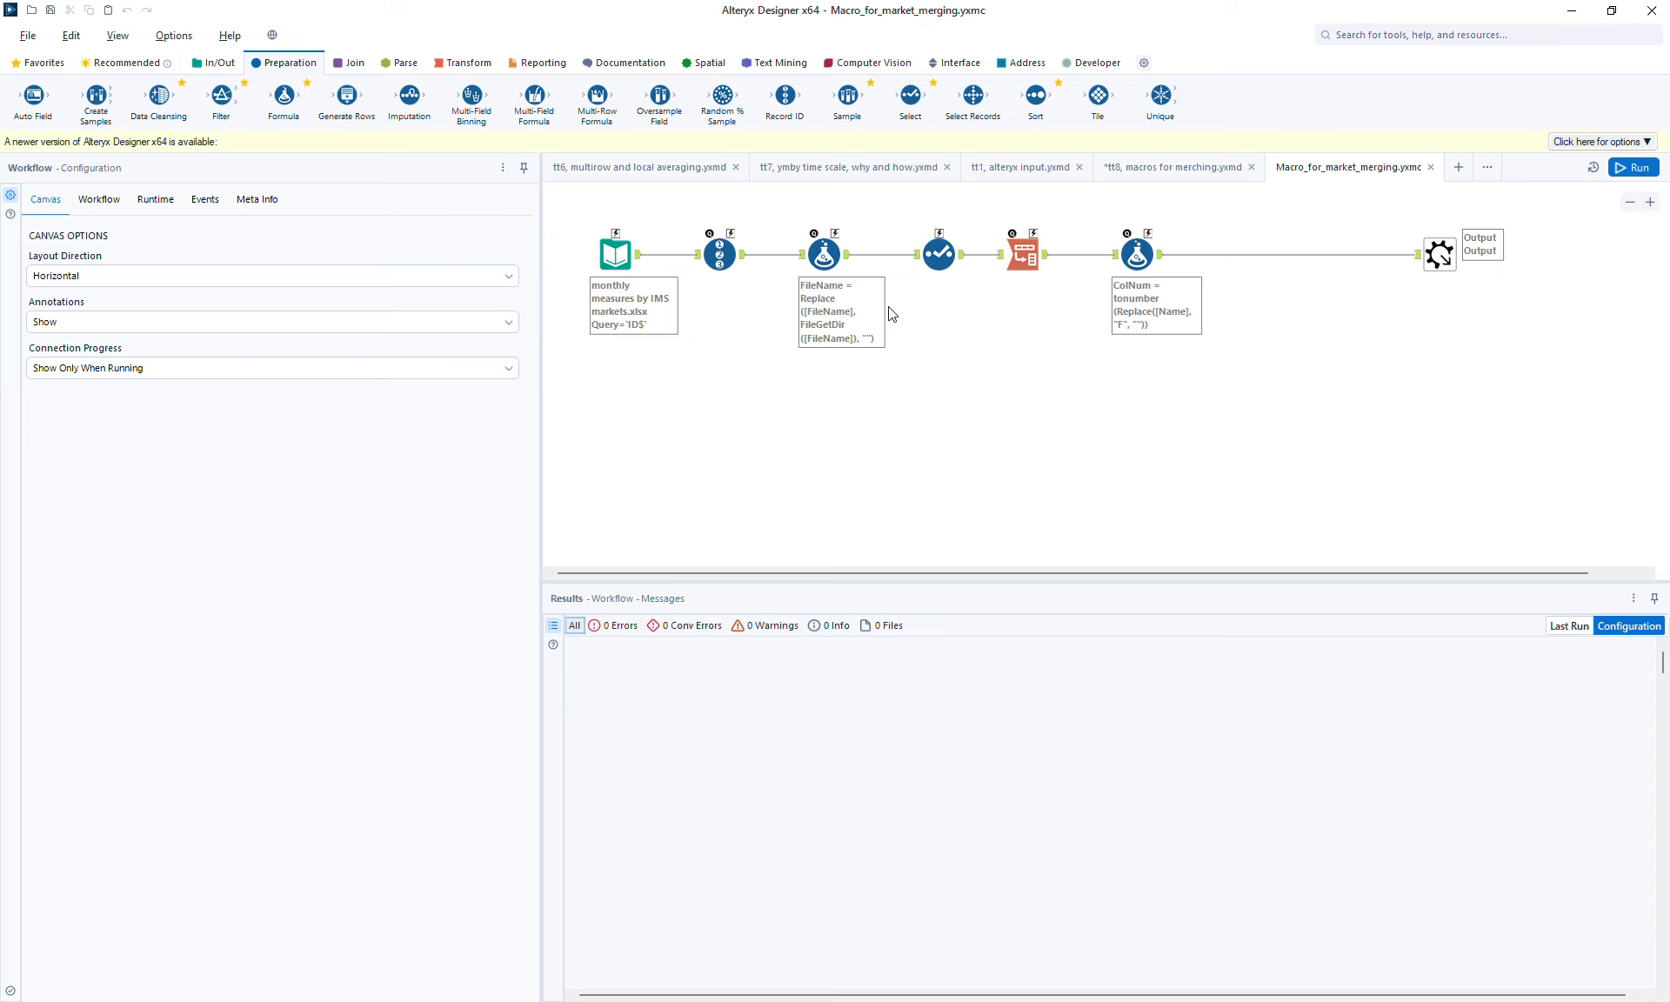
Run the tt8 workflow and compare the Browse output of the original ID chain with that of the macro tool
{"action": "left_click", "coordinate": [1149, 167]}
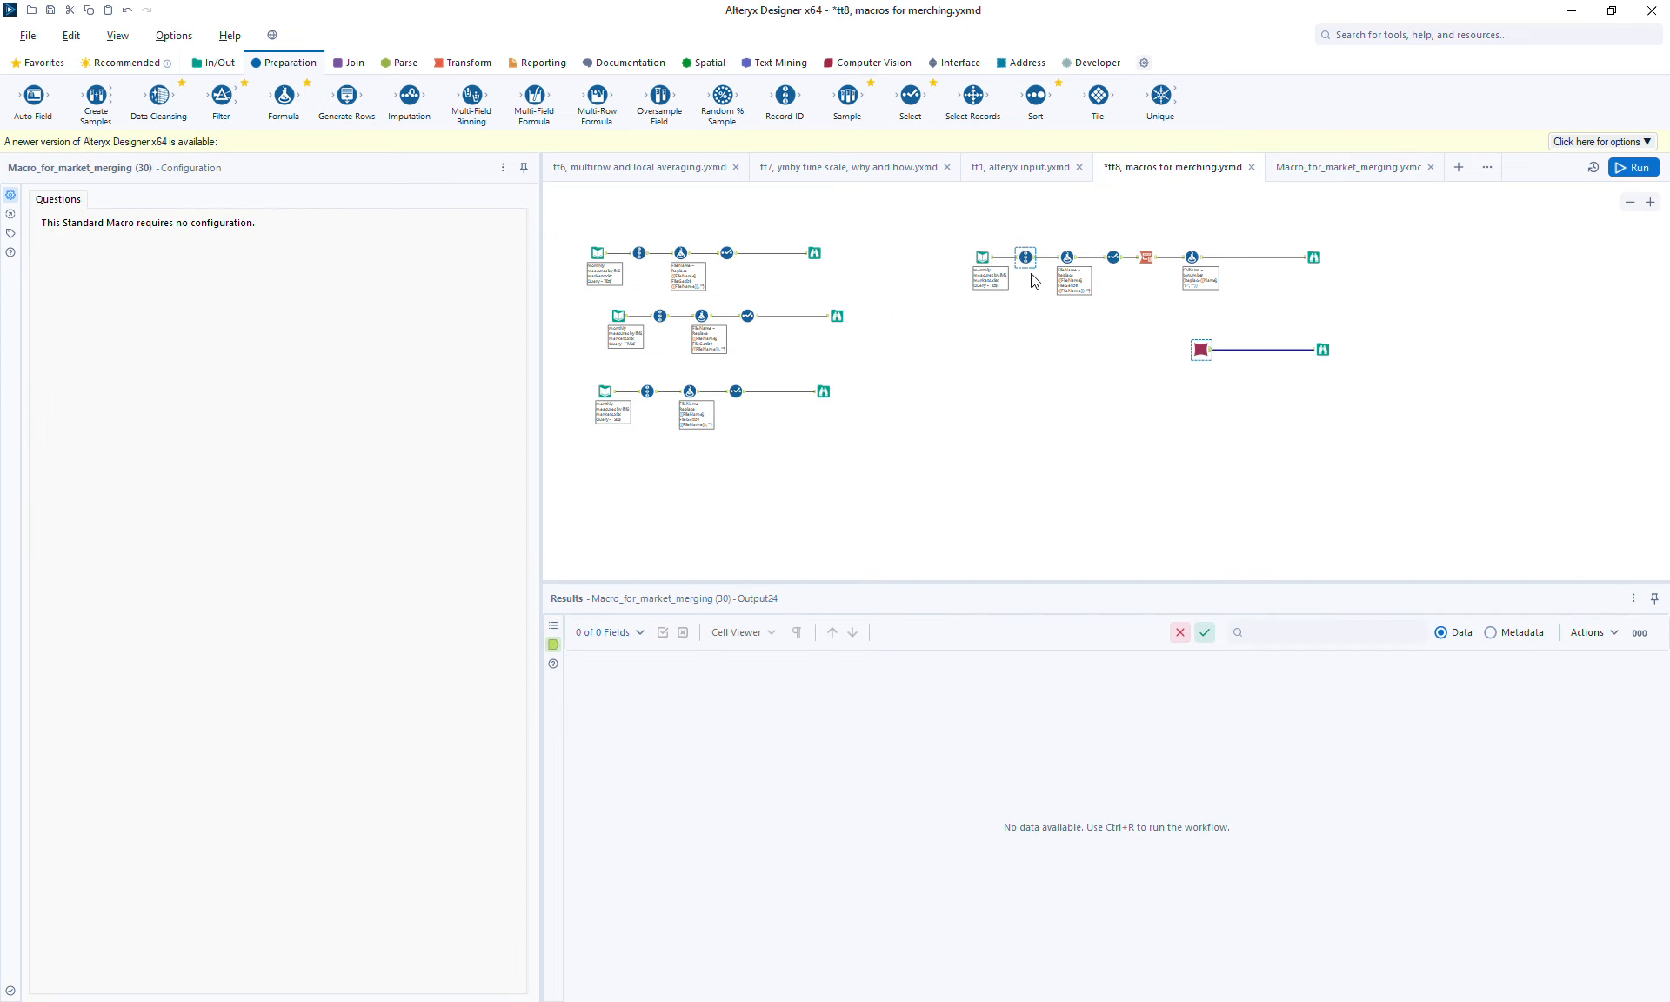
{"action": "left_click", "coordinate": [1642, 172]}
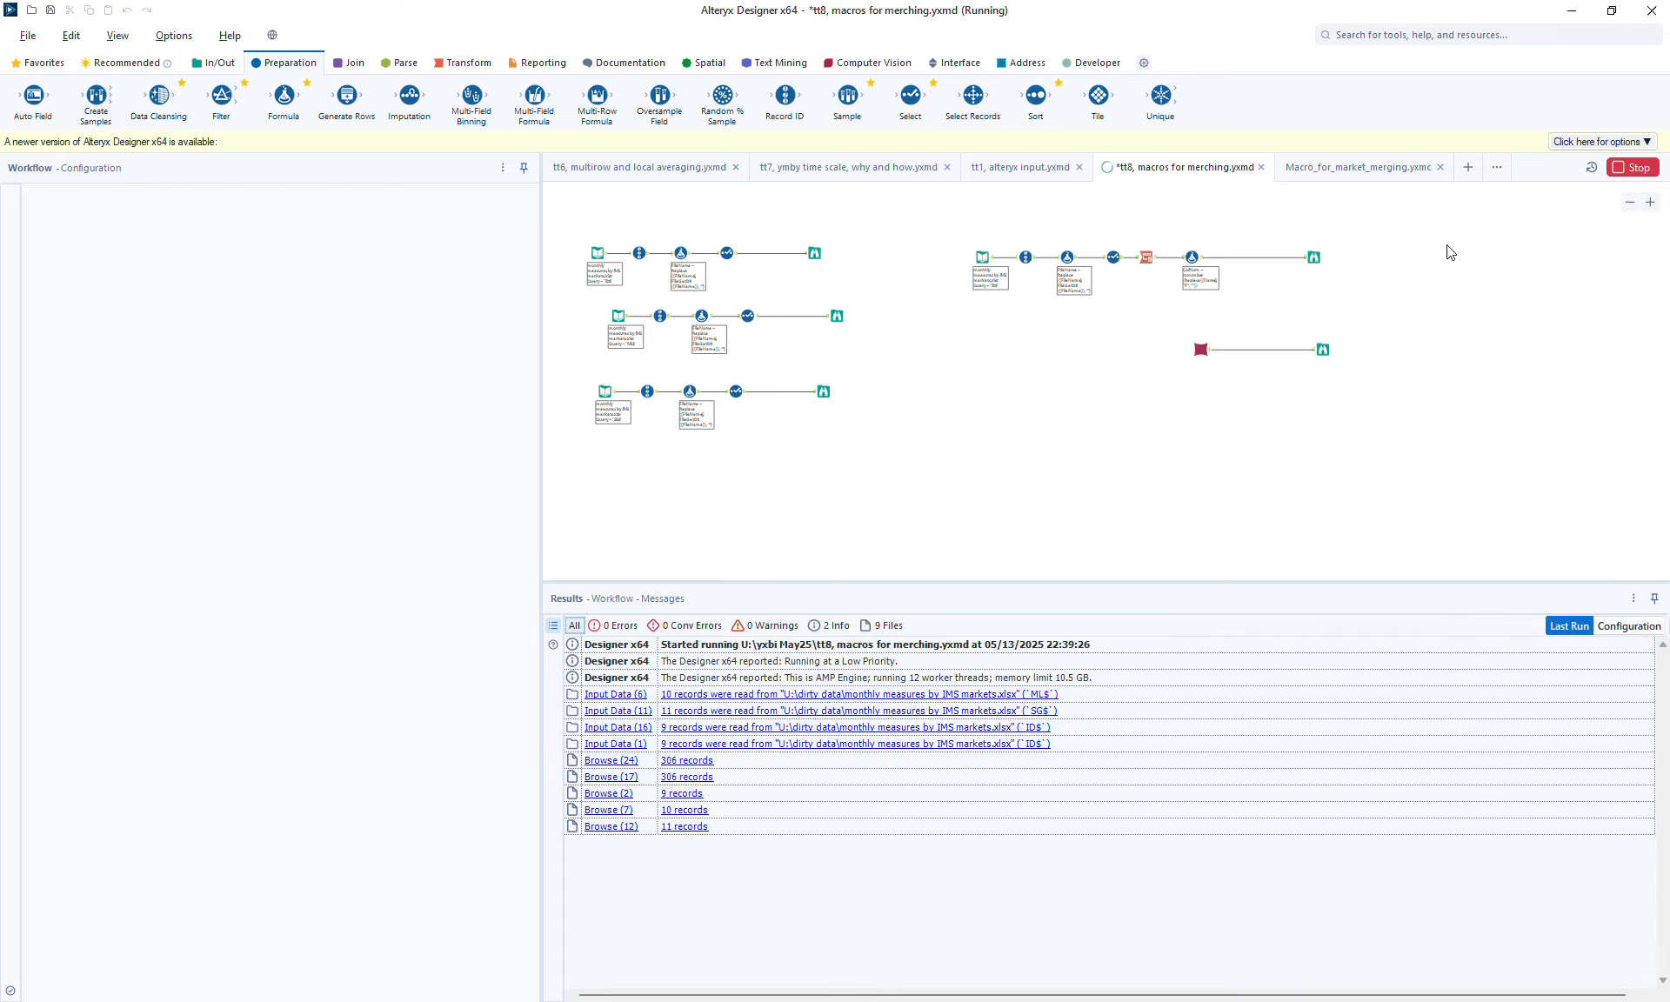
{"action": "left_click", "coordinate": [1313, 256]}
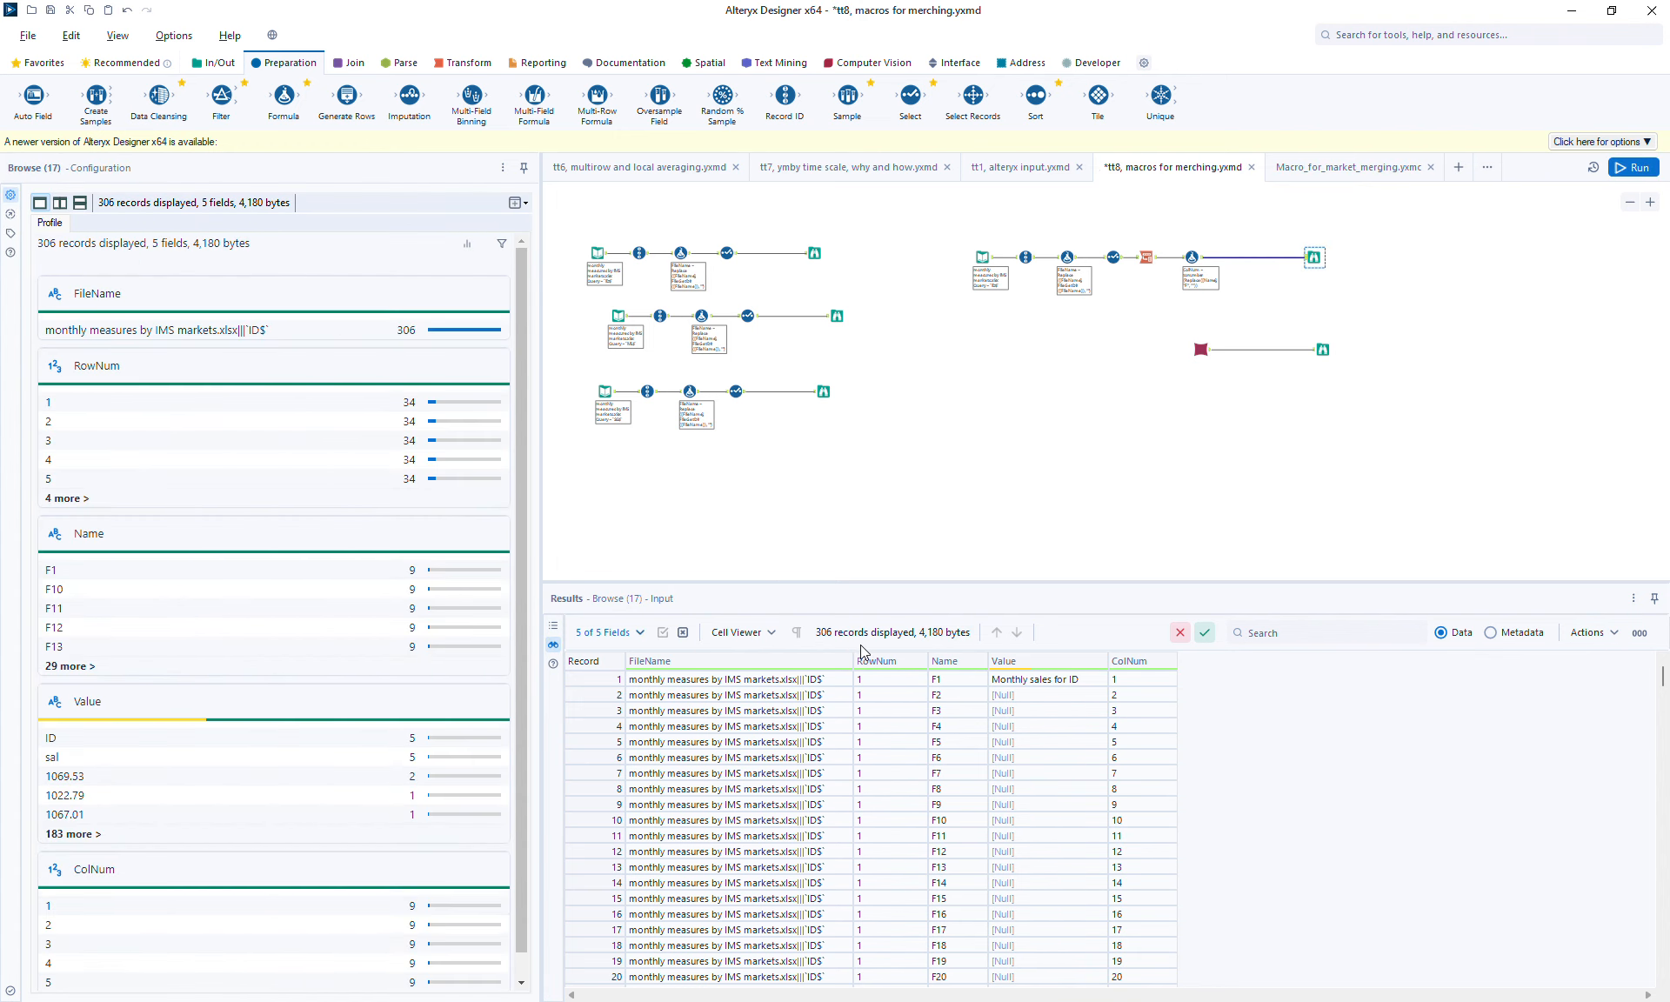
{"action": "left_click", "coordinate": [1322, 350]}
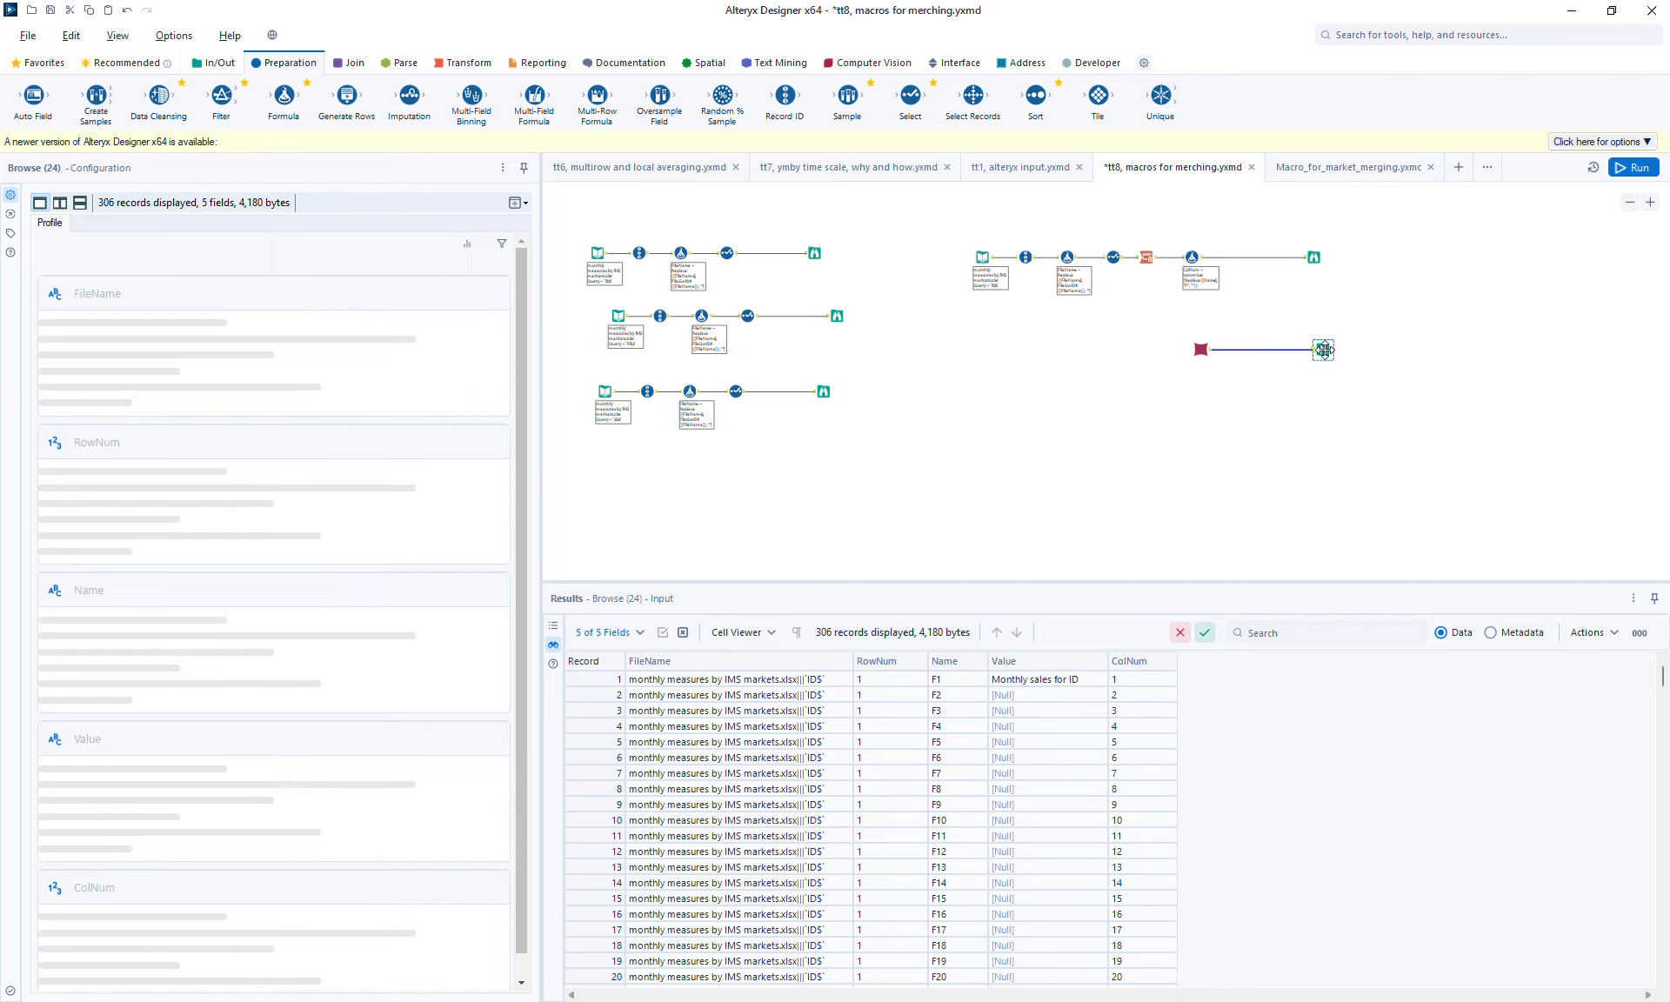
{"action": "left_click", "coordinate": [1197, 352]}
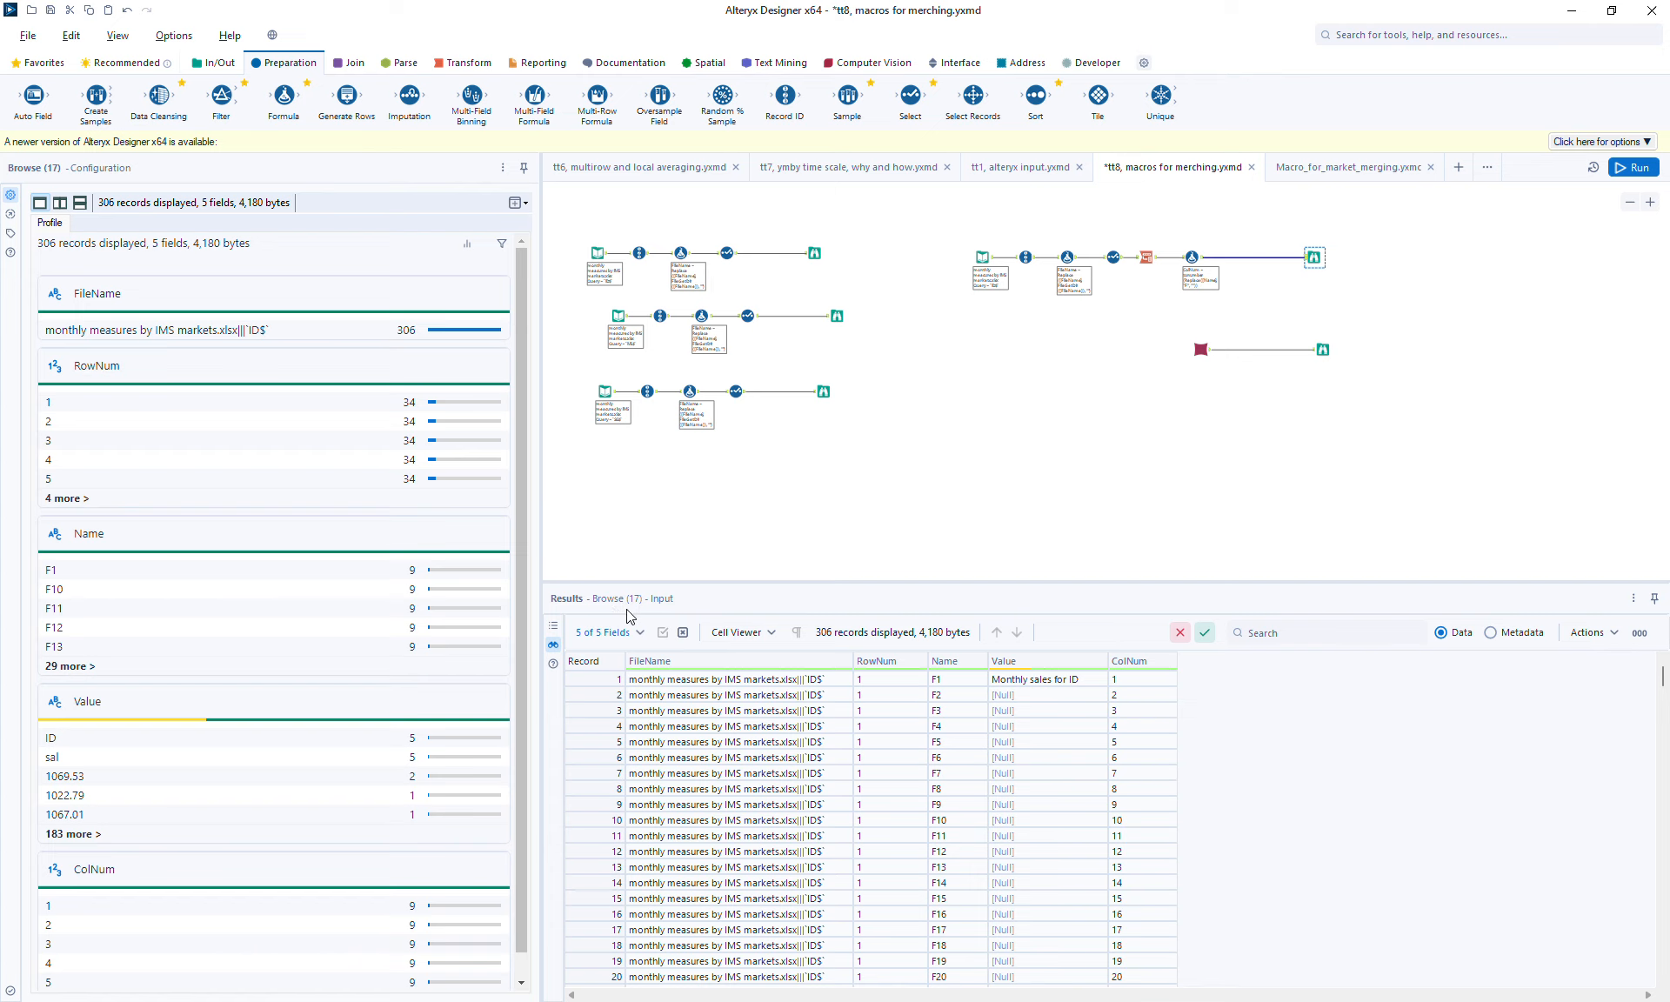
{"action": "left_click", "coordinate": [1323, 349]}
In Macro_for_market_merging, move the Input Data tool well below the chain and shift the Record ID through ColNum Formula tools away to free canvas space
{"action": "left_click", "coordinate": [1304, 168]}
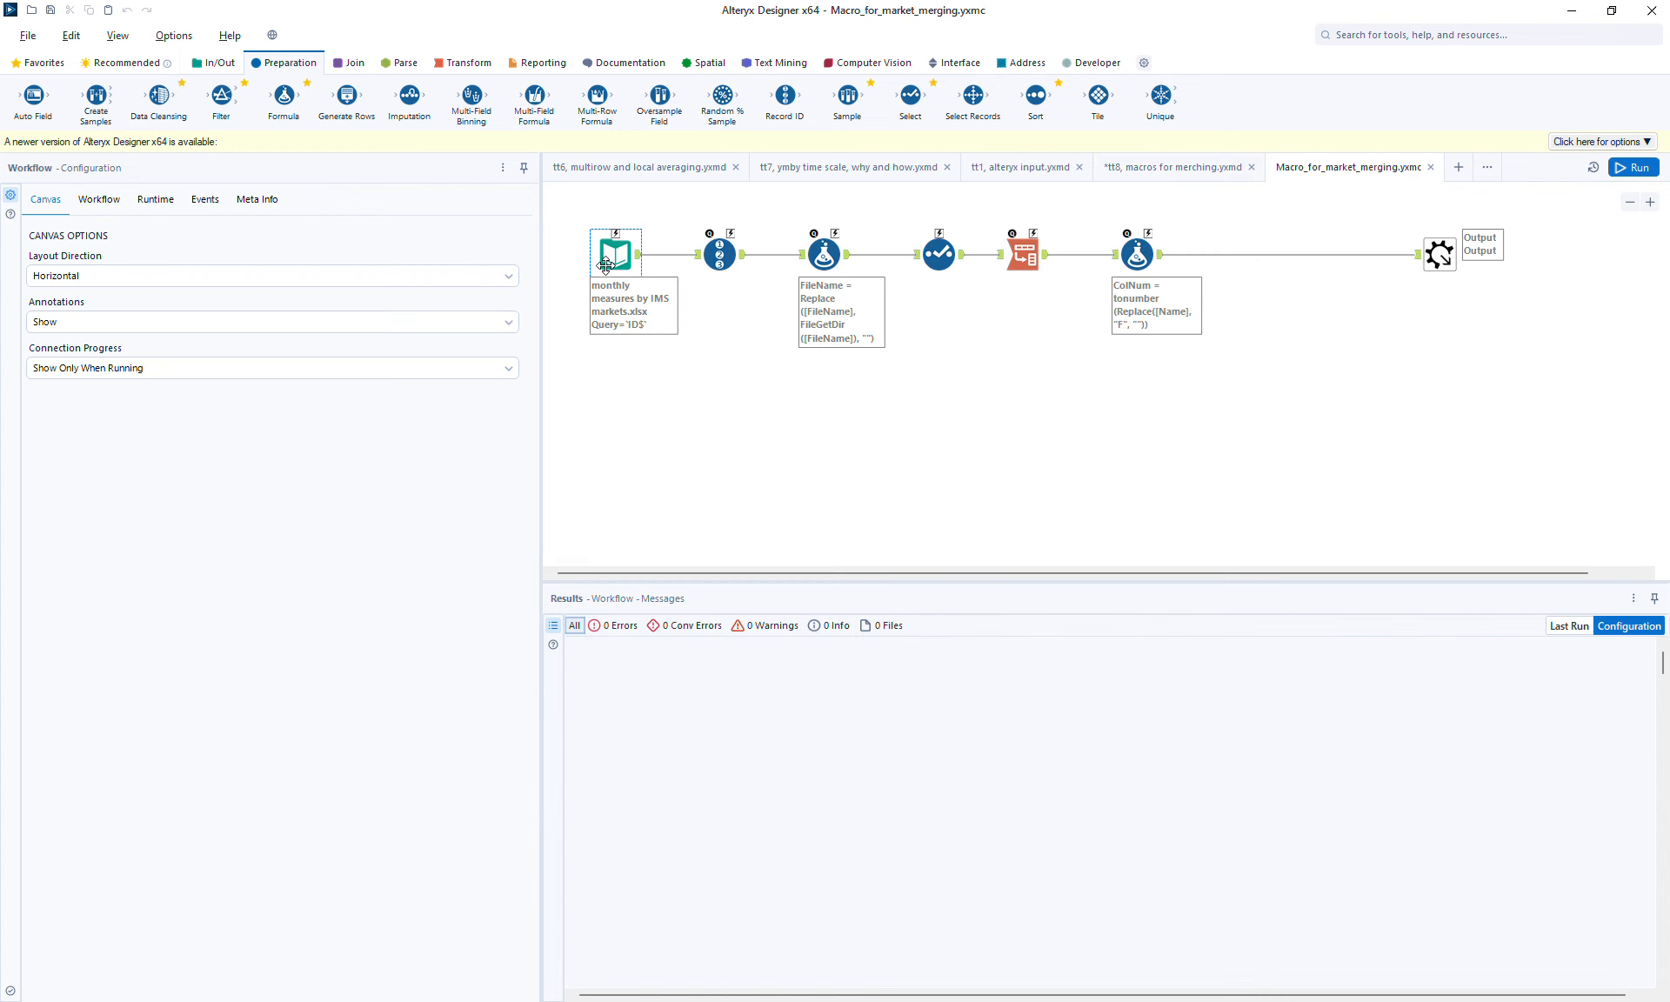
{"action": "left_click_drag", "start_coordinate": [606, 265], "coordinate": [615, 448]}
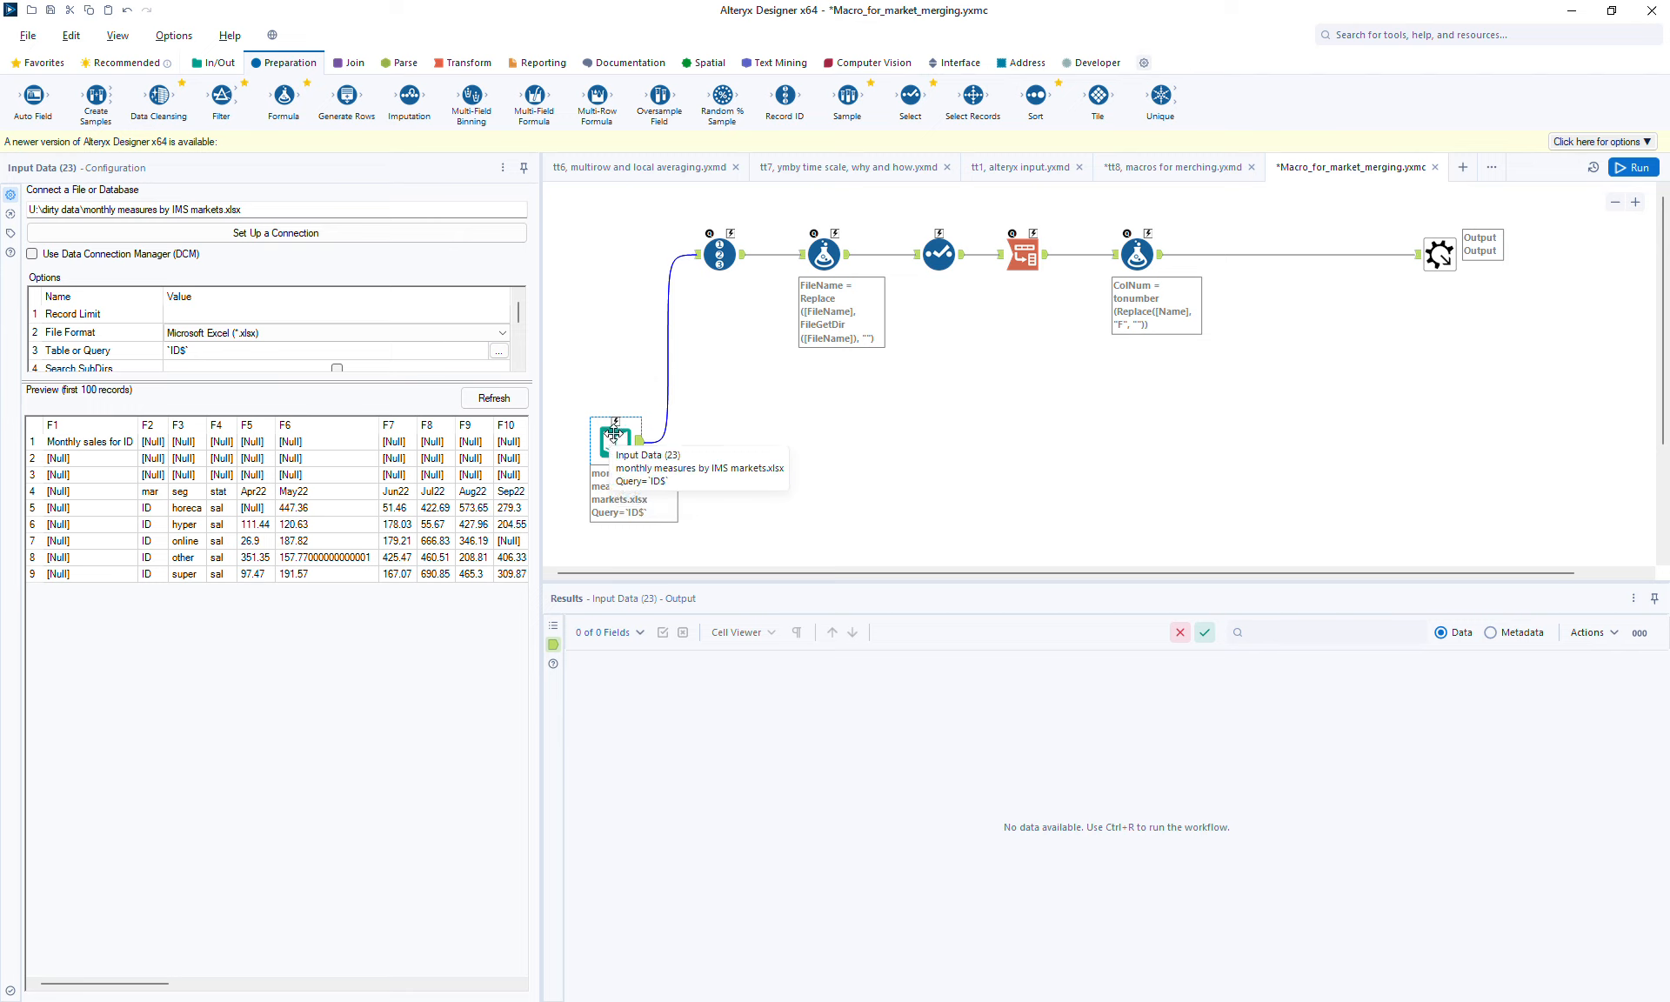
{"action": "left_click_drag", "start_coordinate": [654, 226], "coordinate": [1217, 337]}
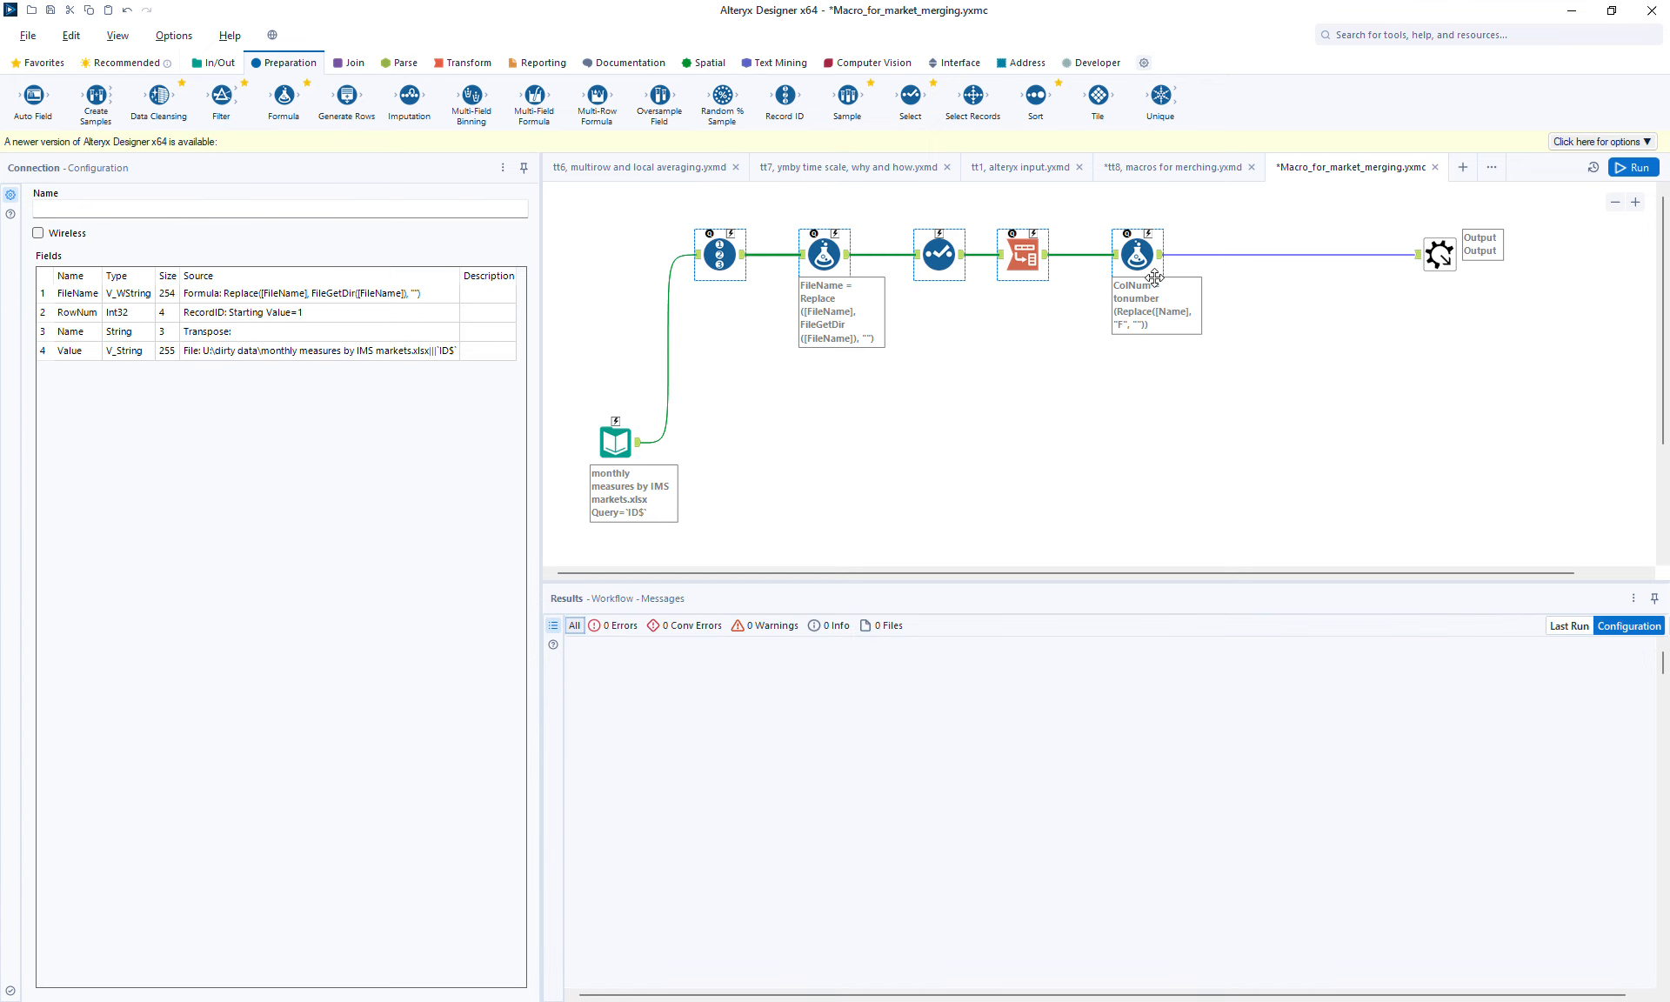
{"action": "left_click_drag", "start_coordinate": [1154, 277], "coordinate": [1290, 361]}
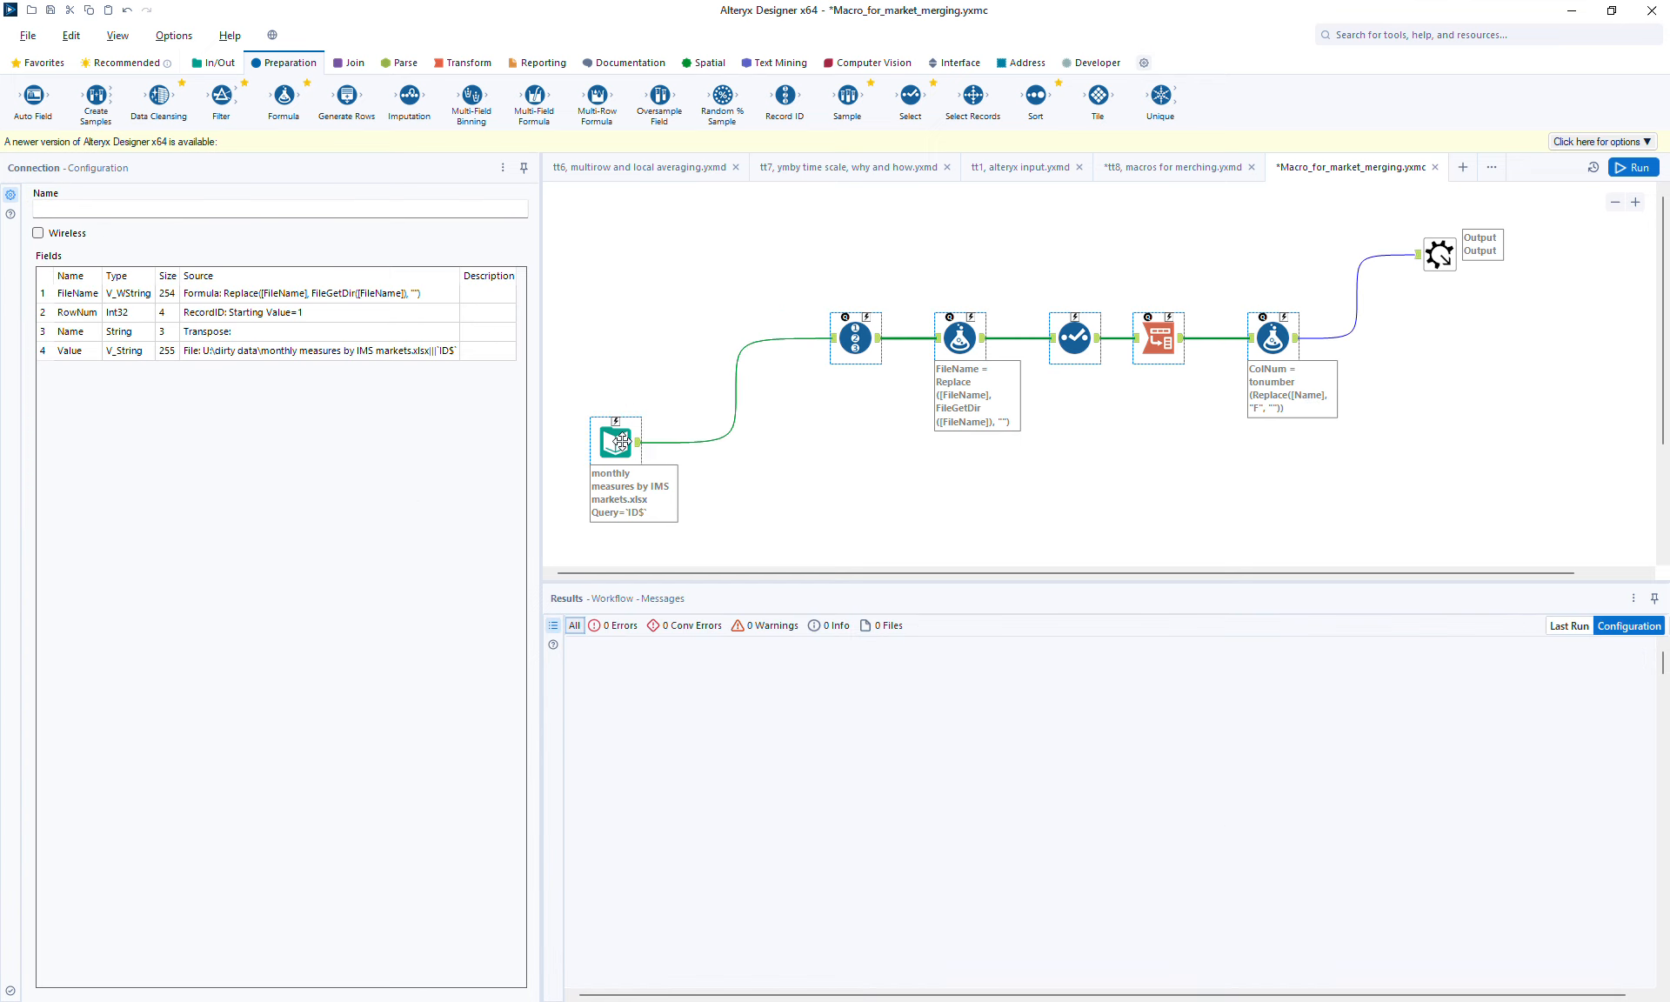
{"action": "left_click_drag", "start_coordinate": [620, 442], "coordinate": [604, 427]}
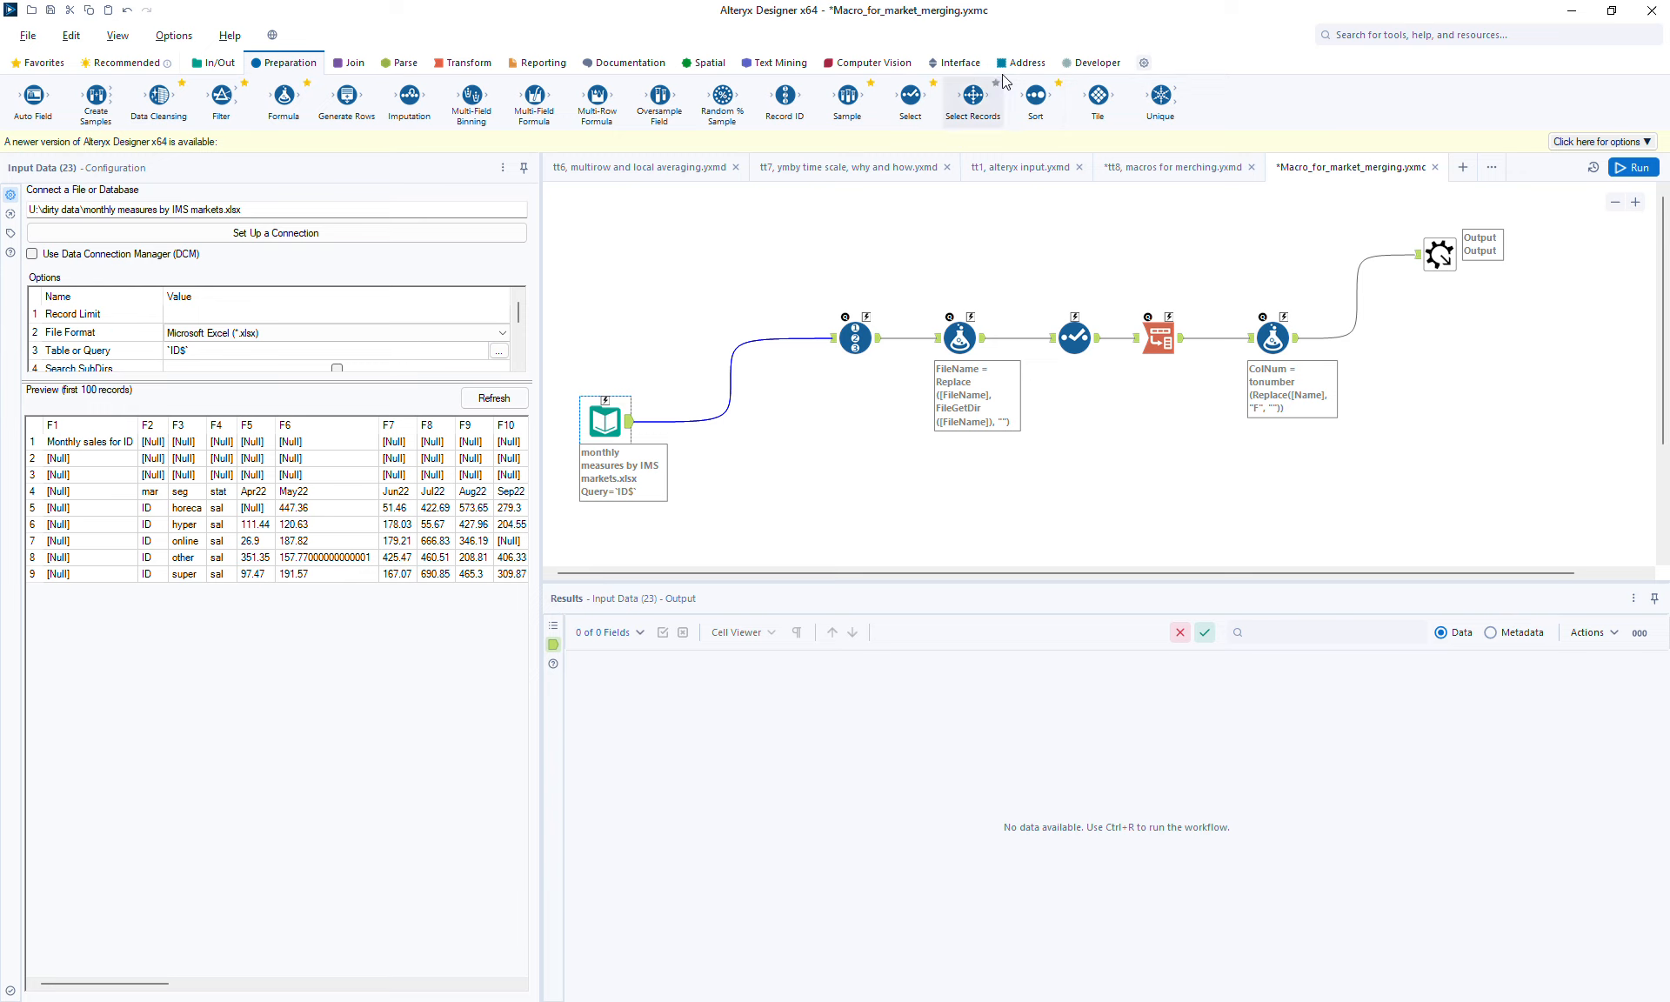
Add a Control Parameter labelled Input table above the Input Data tool and connect it to that tool
{"action": "left_click", "coordinate": [960, 63]}
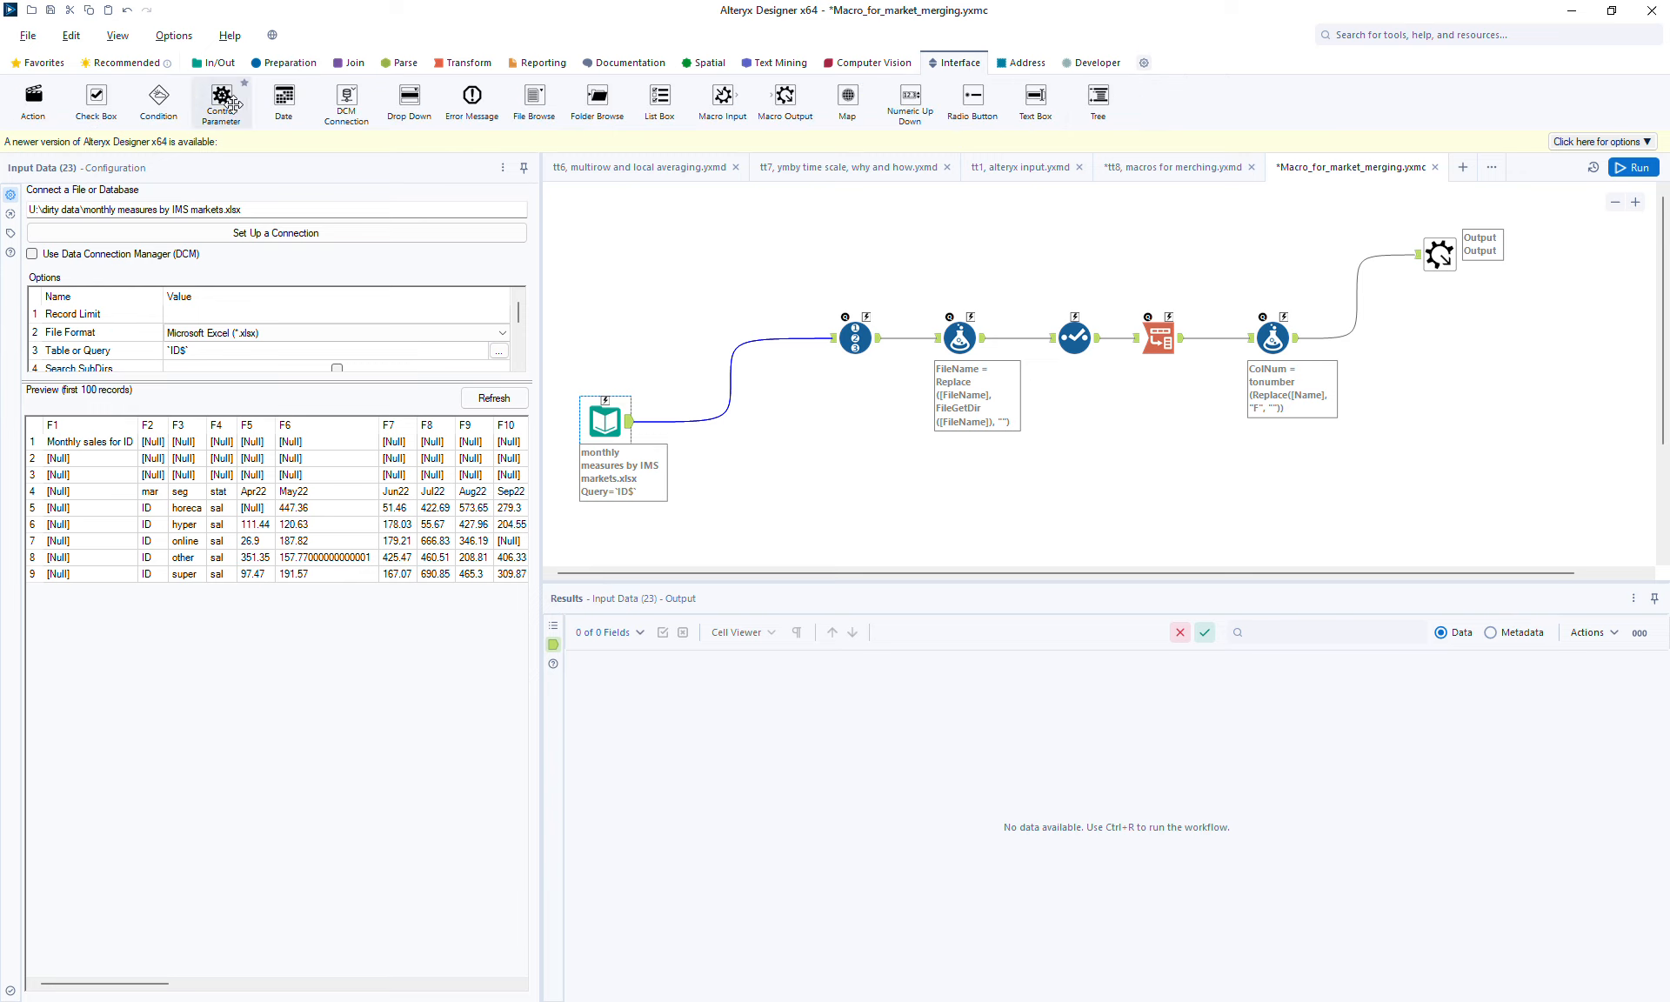
{"action": "left_click_drag", "start_coordinate": [222, 97], "coordinate": [625, 233]}
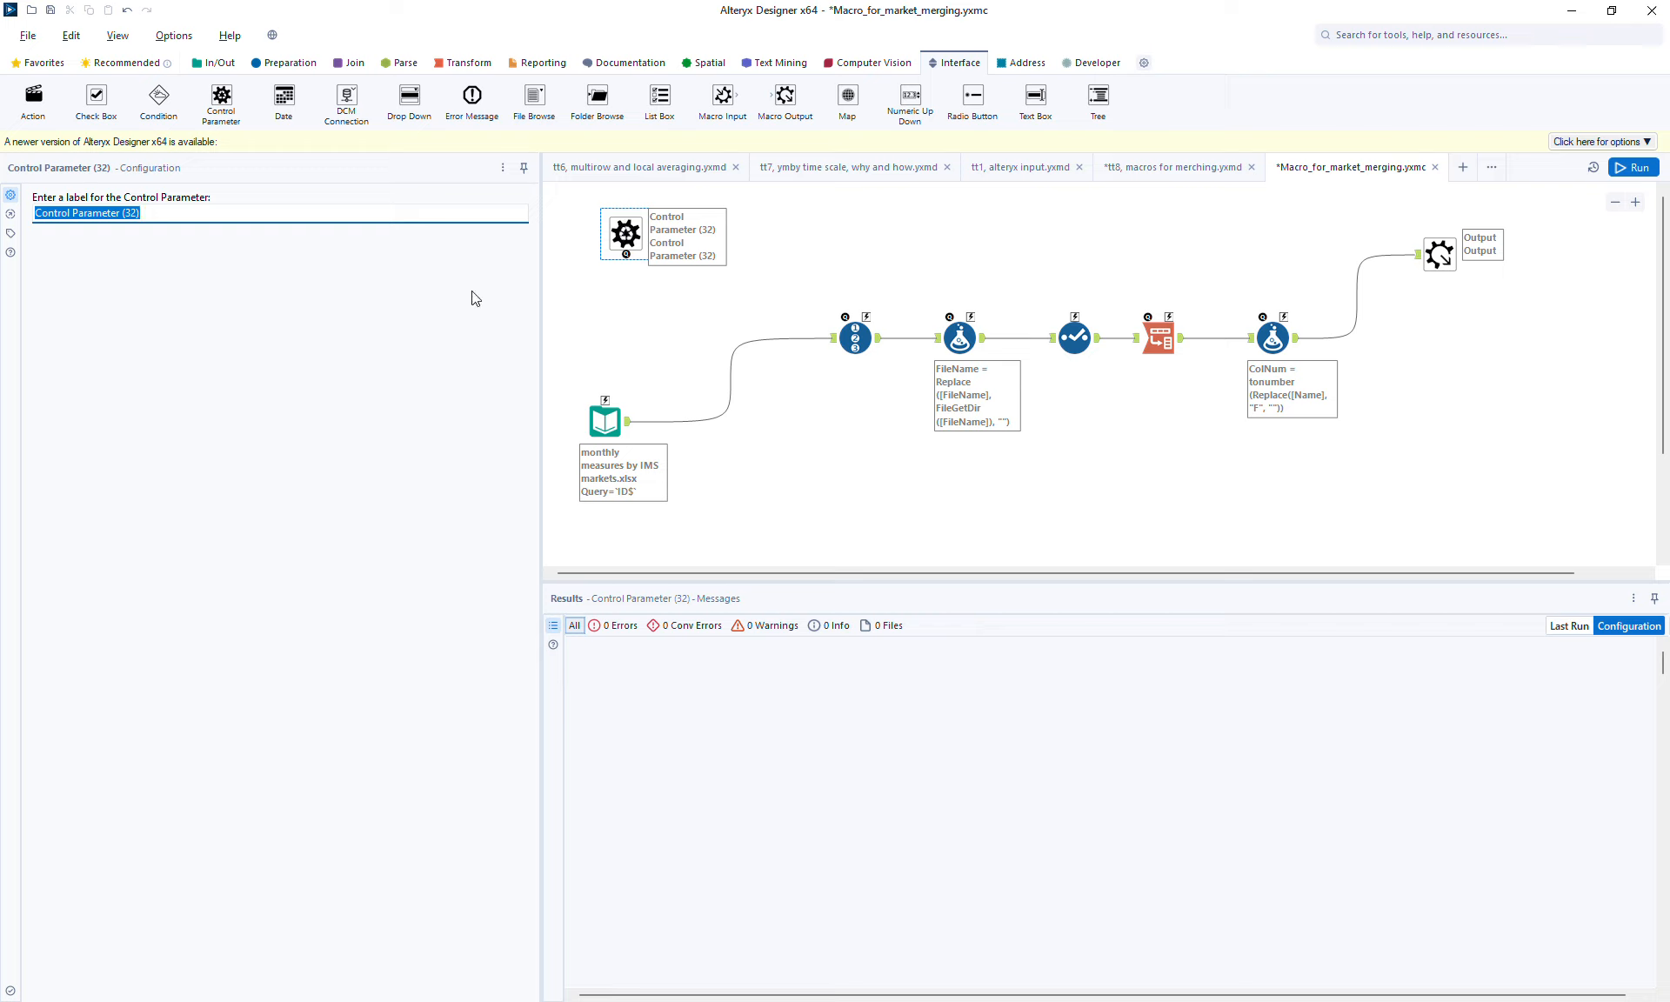
{"action": "type", "text": "Input table"}
{"action": "left_click_drag", "start_coordinate": [625, 255], "coordinate": [608, 393]}
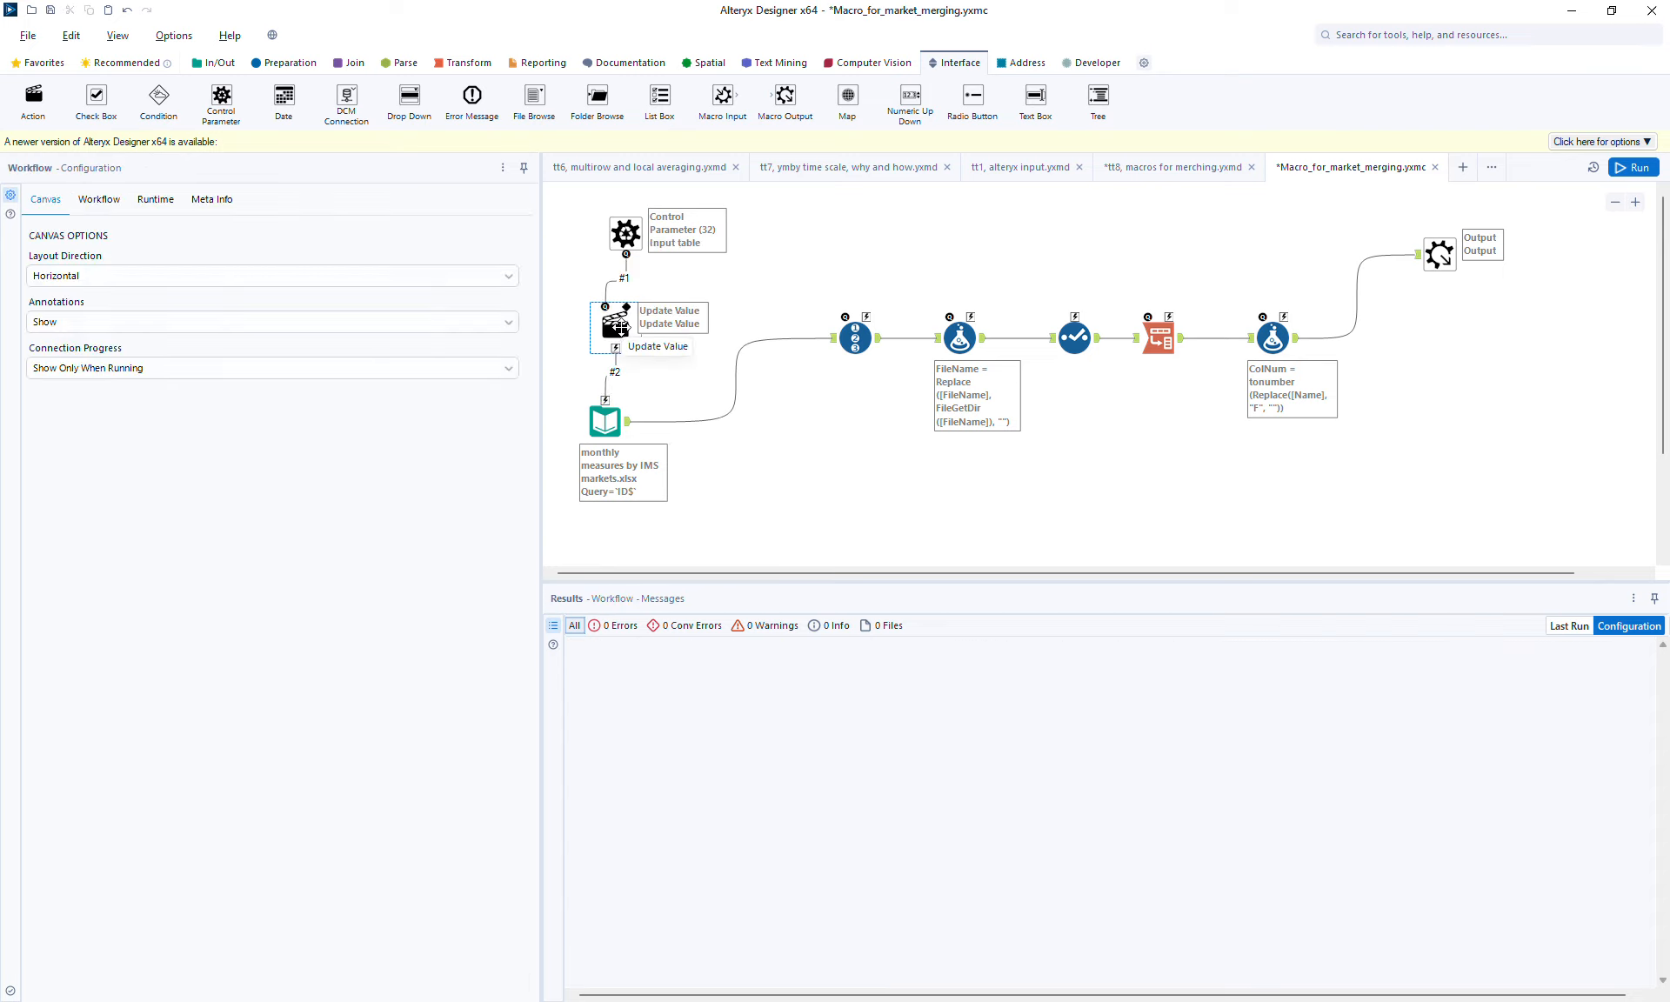
Move the Update Value action aside, set it to replace the specific string in the Input Data file path, and review the connected tools' settings
{"action": "left_click_drag", "start_coordinate": [619, 329], "coordinate": [661, 318]}
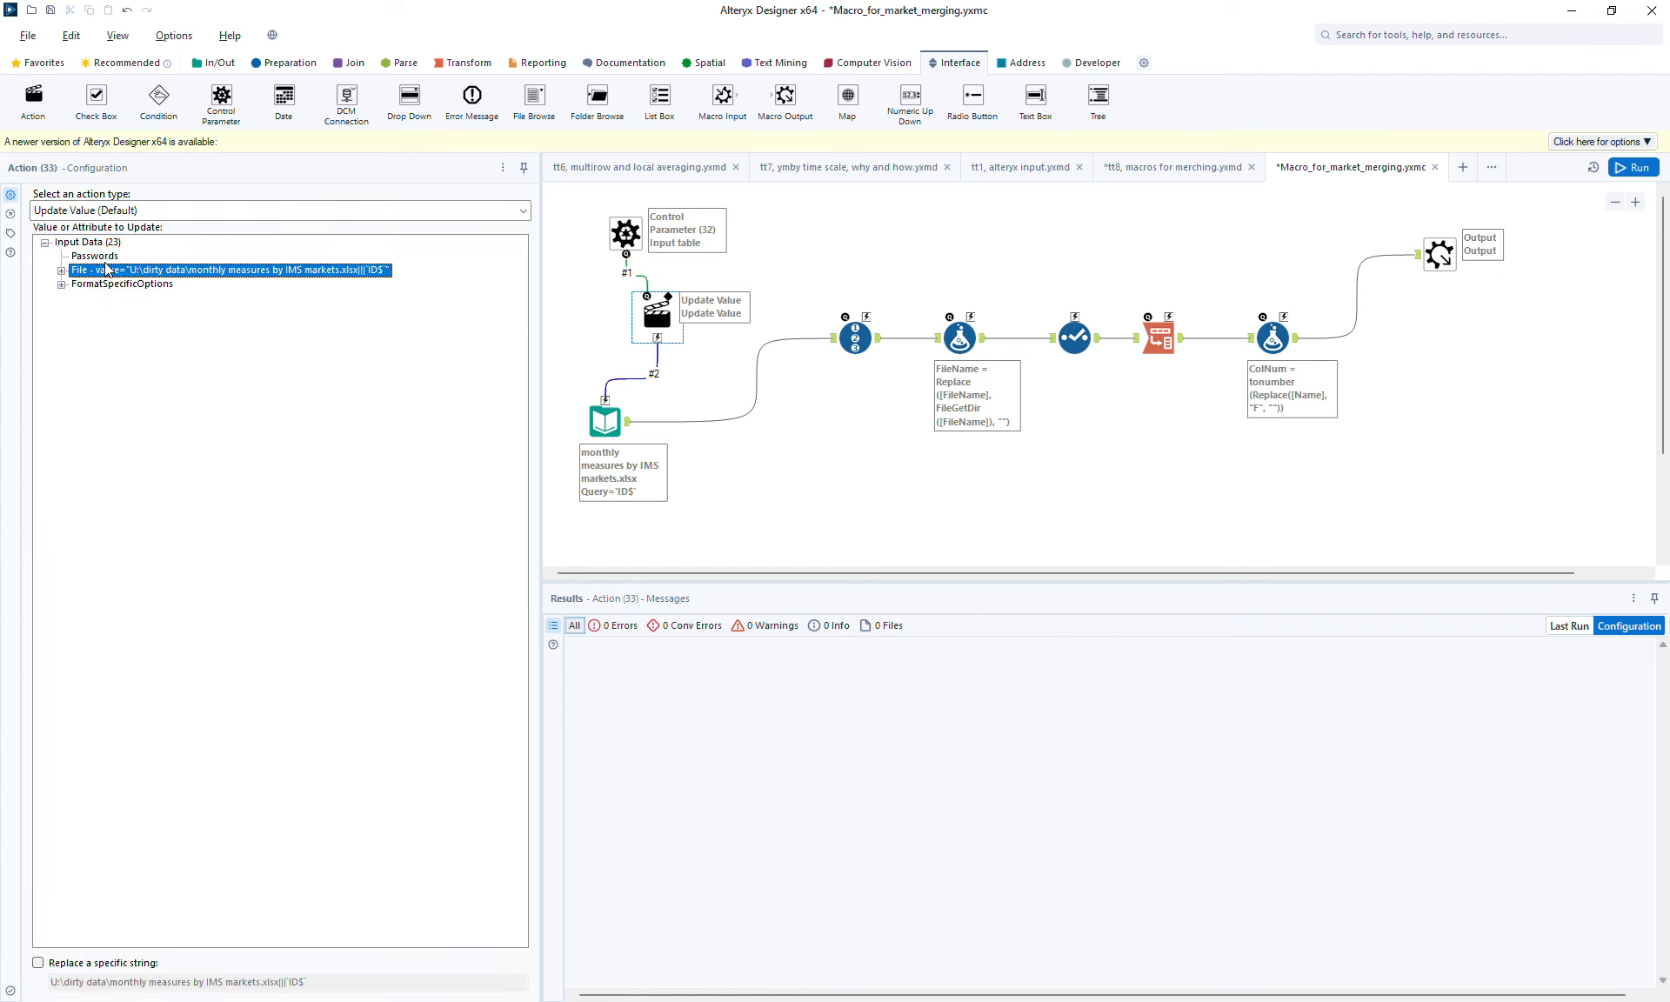
{"action": "left_click", "coordinate": [95, 963]}
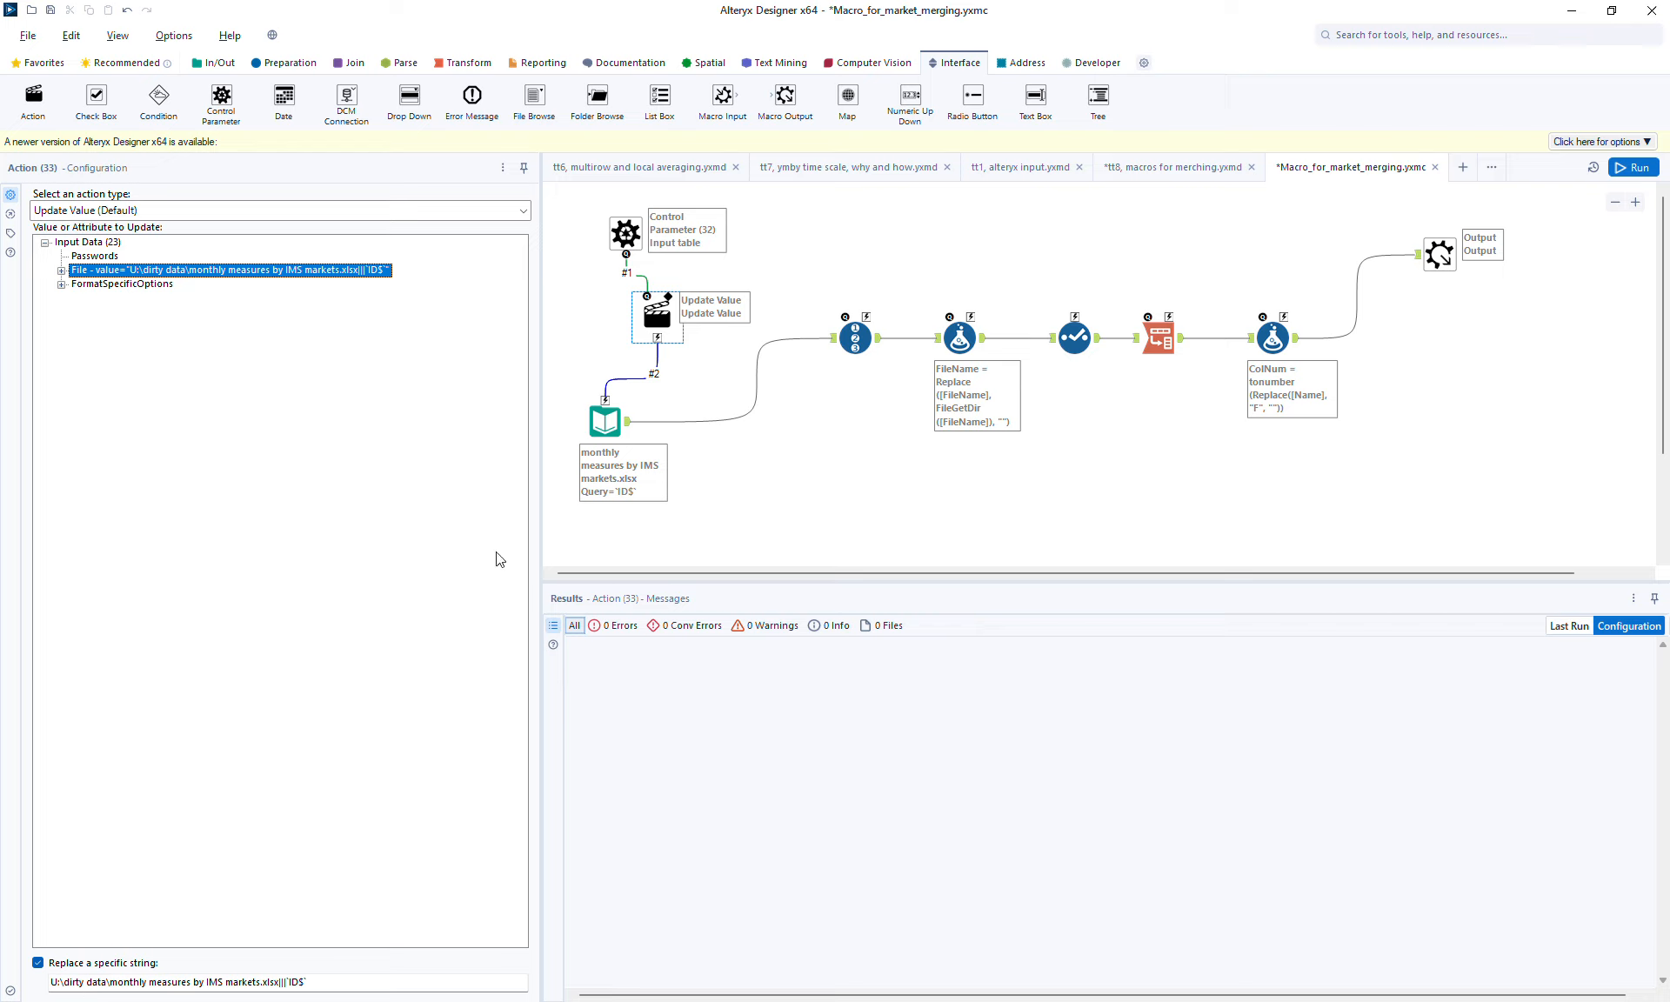
{"action": "left_click", "coordinate": [607, 246]}
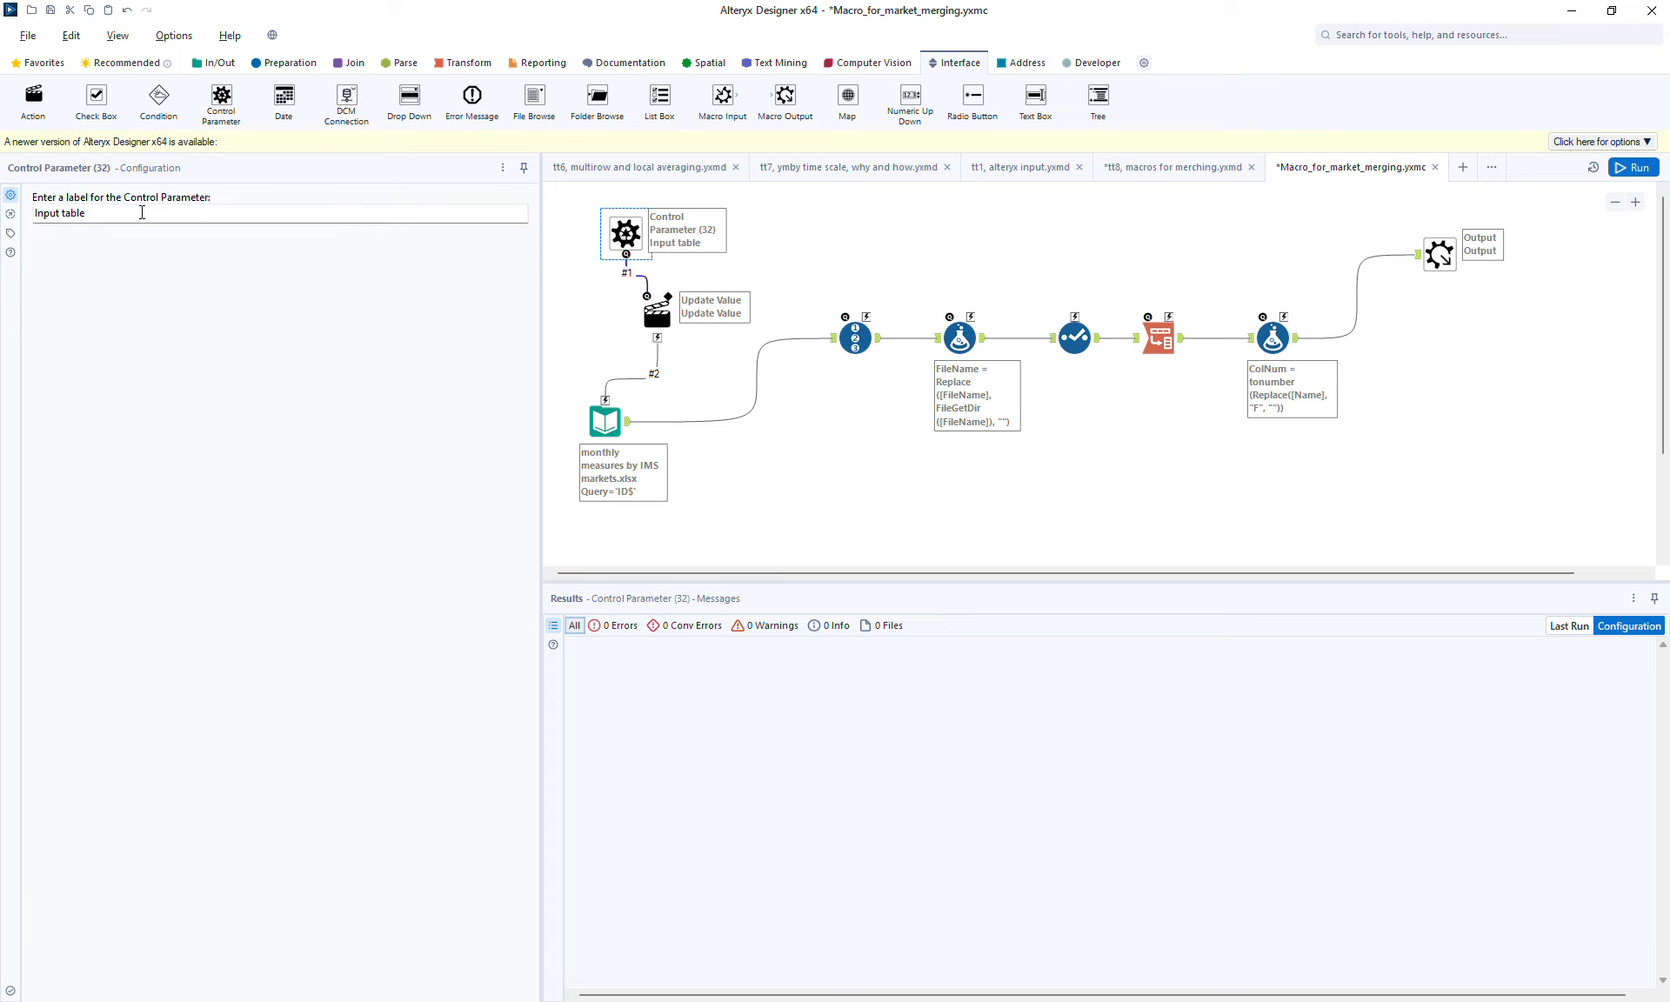
{"action": "left_click", "coordinate": [604, 422]}
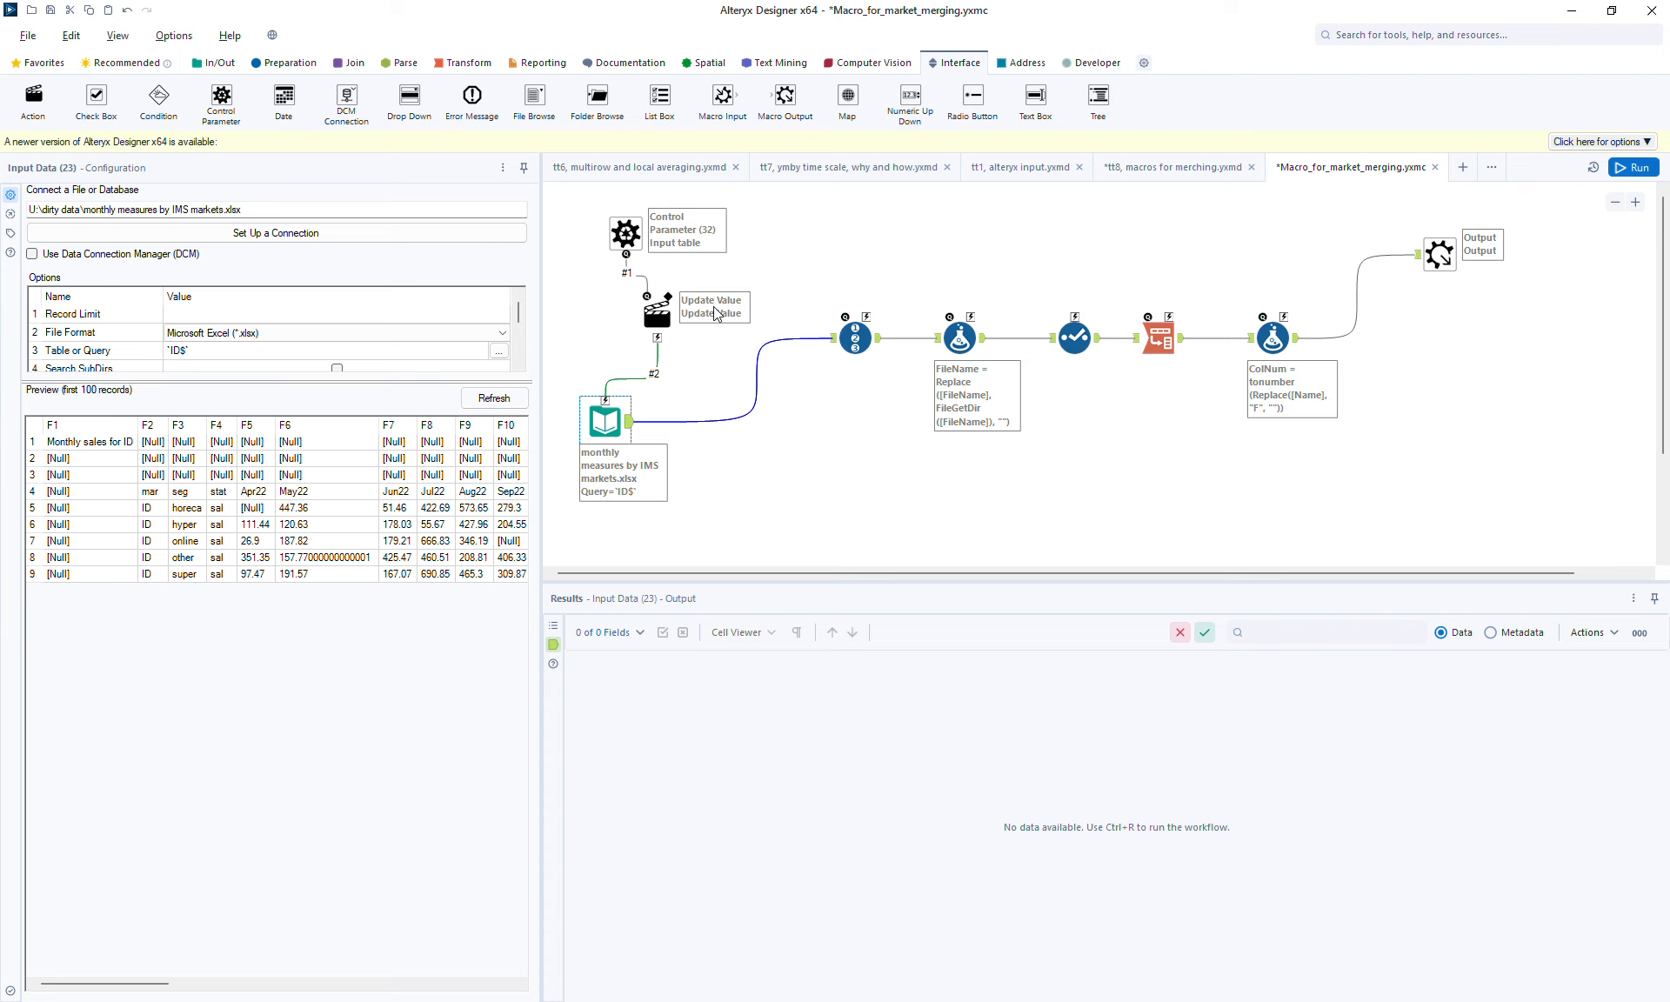
{"action": "left_click", "coordinate": [625, 233]}
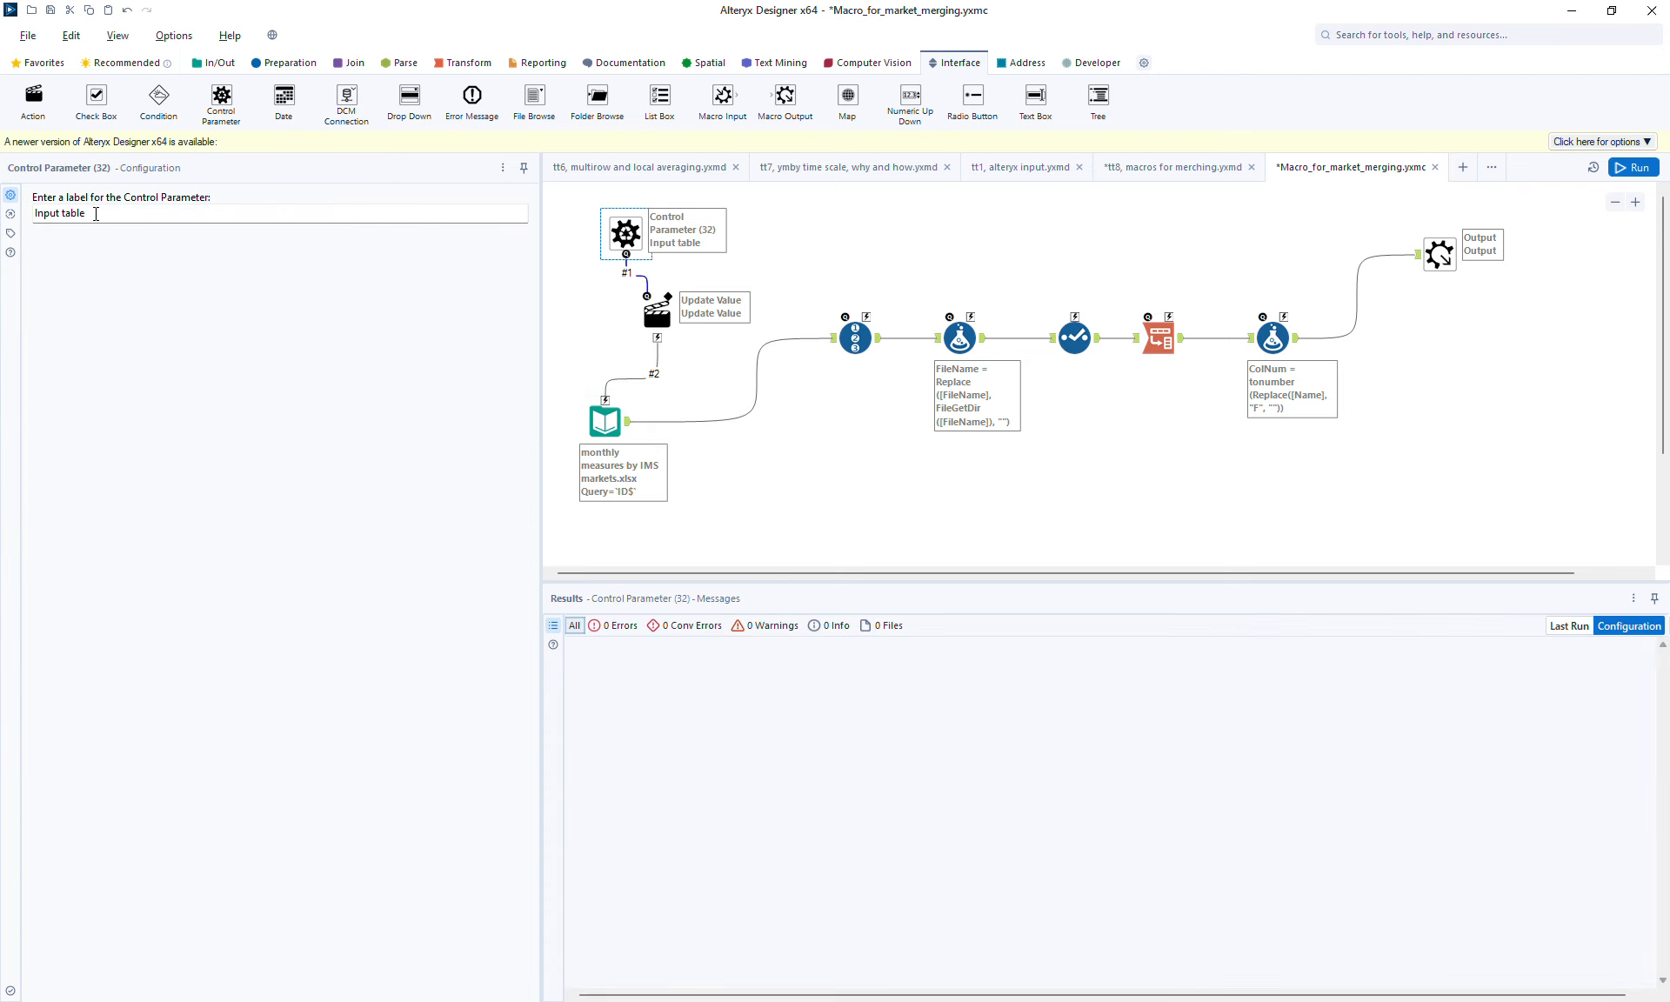
{"action": "left_click", "coordinate": [605, 421]}
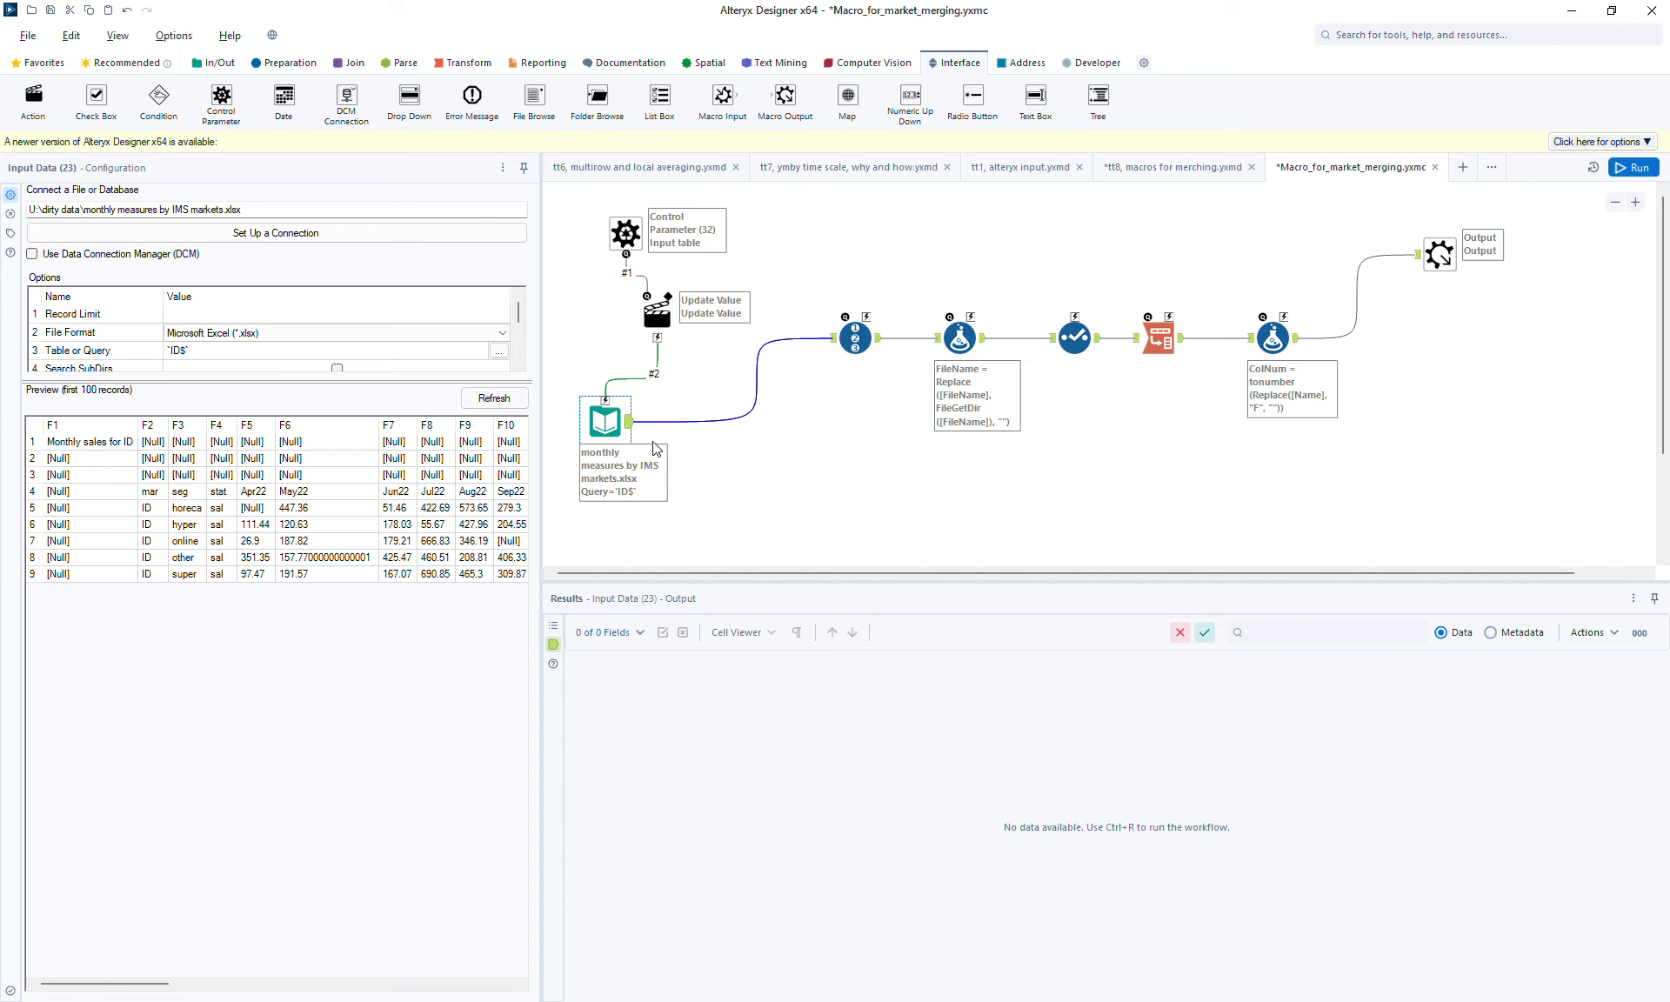
{"action": "left_click", "coordinate": [657, 315]}
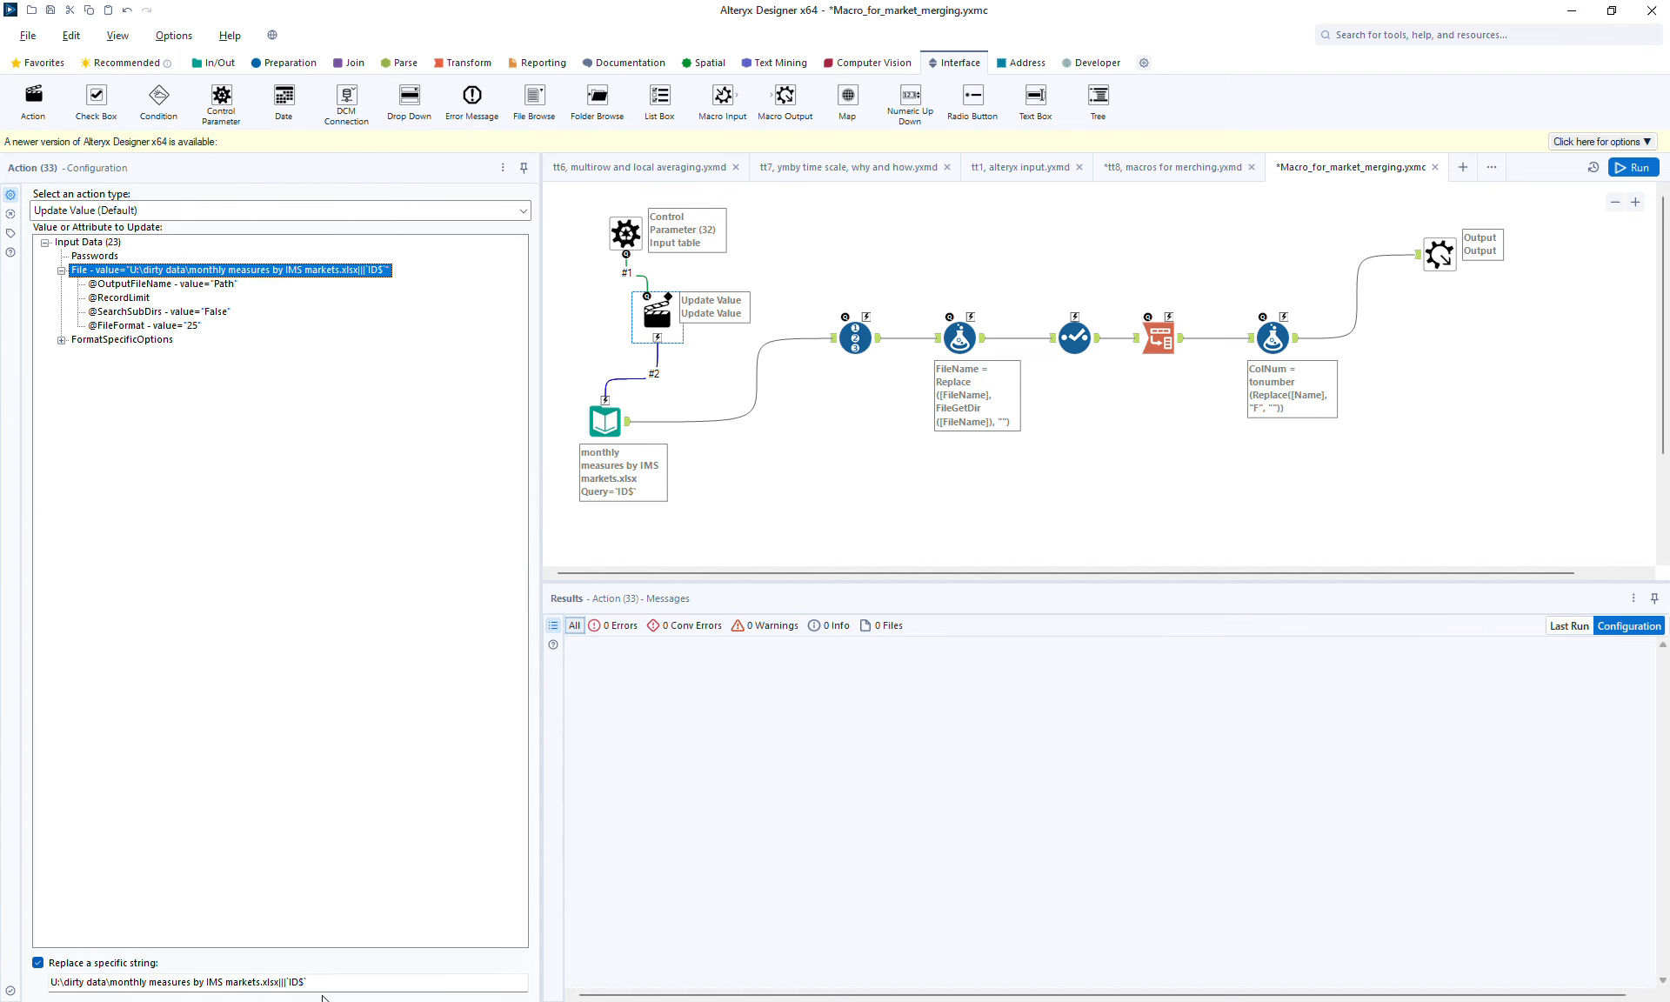
{"action": "left_click", "coordinate": [625, 231]}
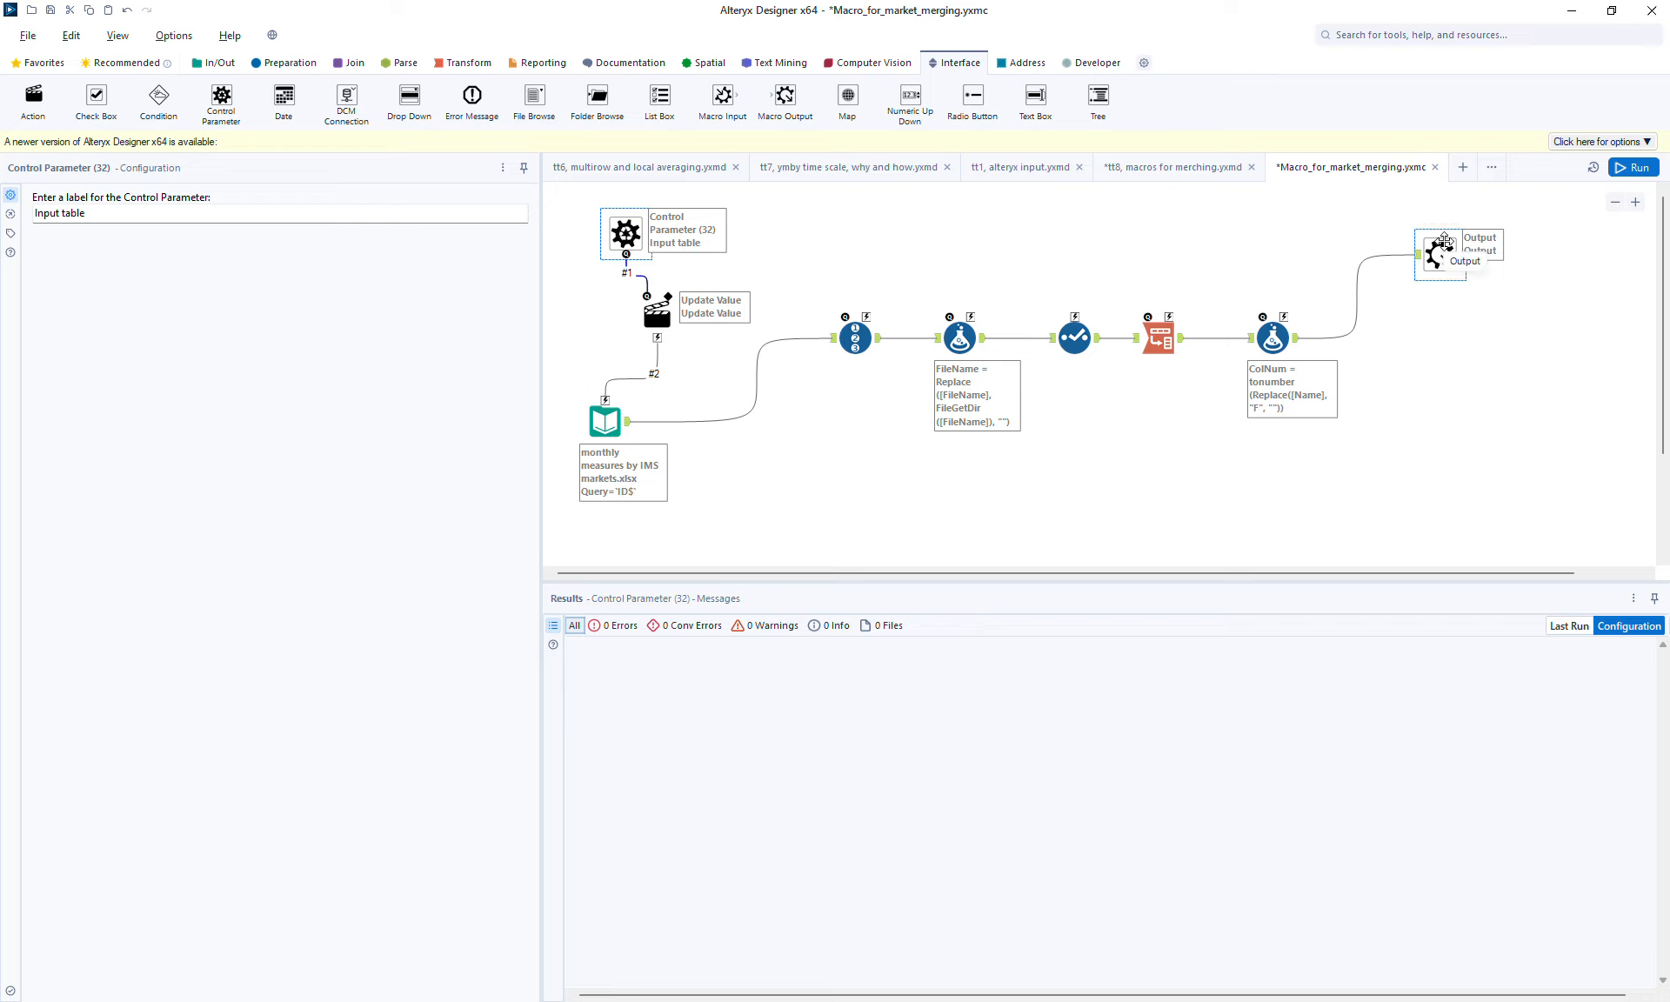
Save and close the macro file, and check the field choices for Input table on the macro tool in the tt8 workflow
{"action": "left_click", "coordinate": [1436, 168]}
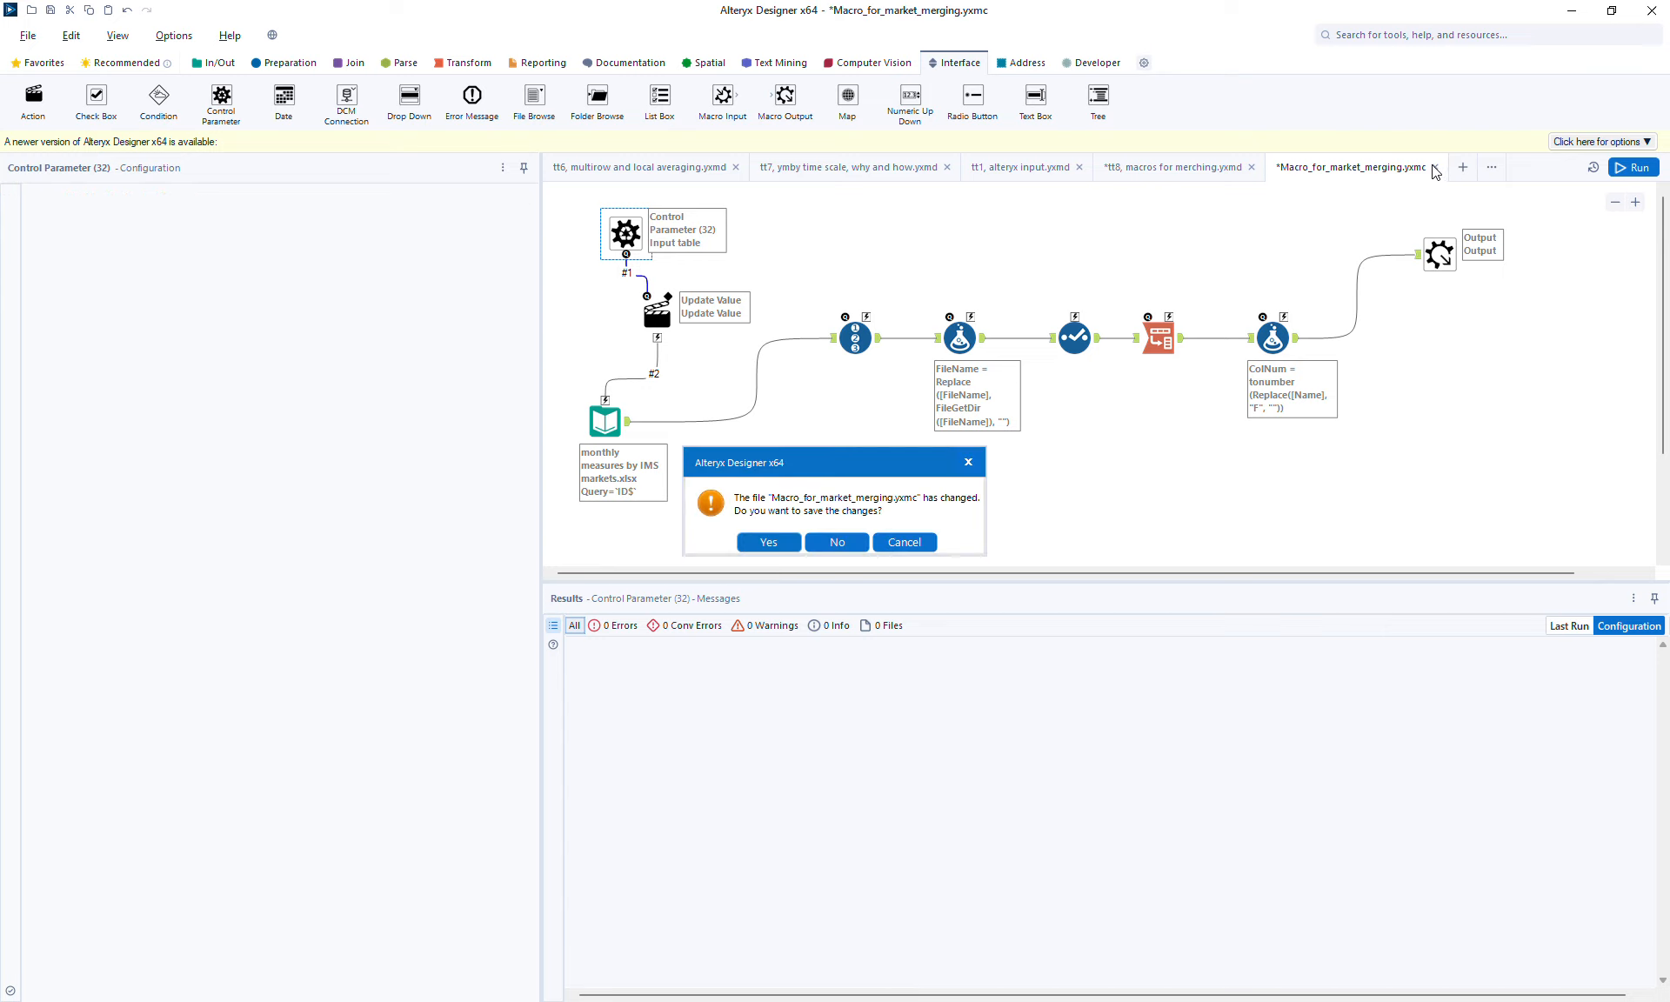
{"action": "left_click", "coordinate": [761, 543]}
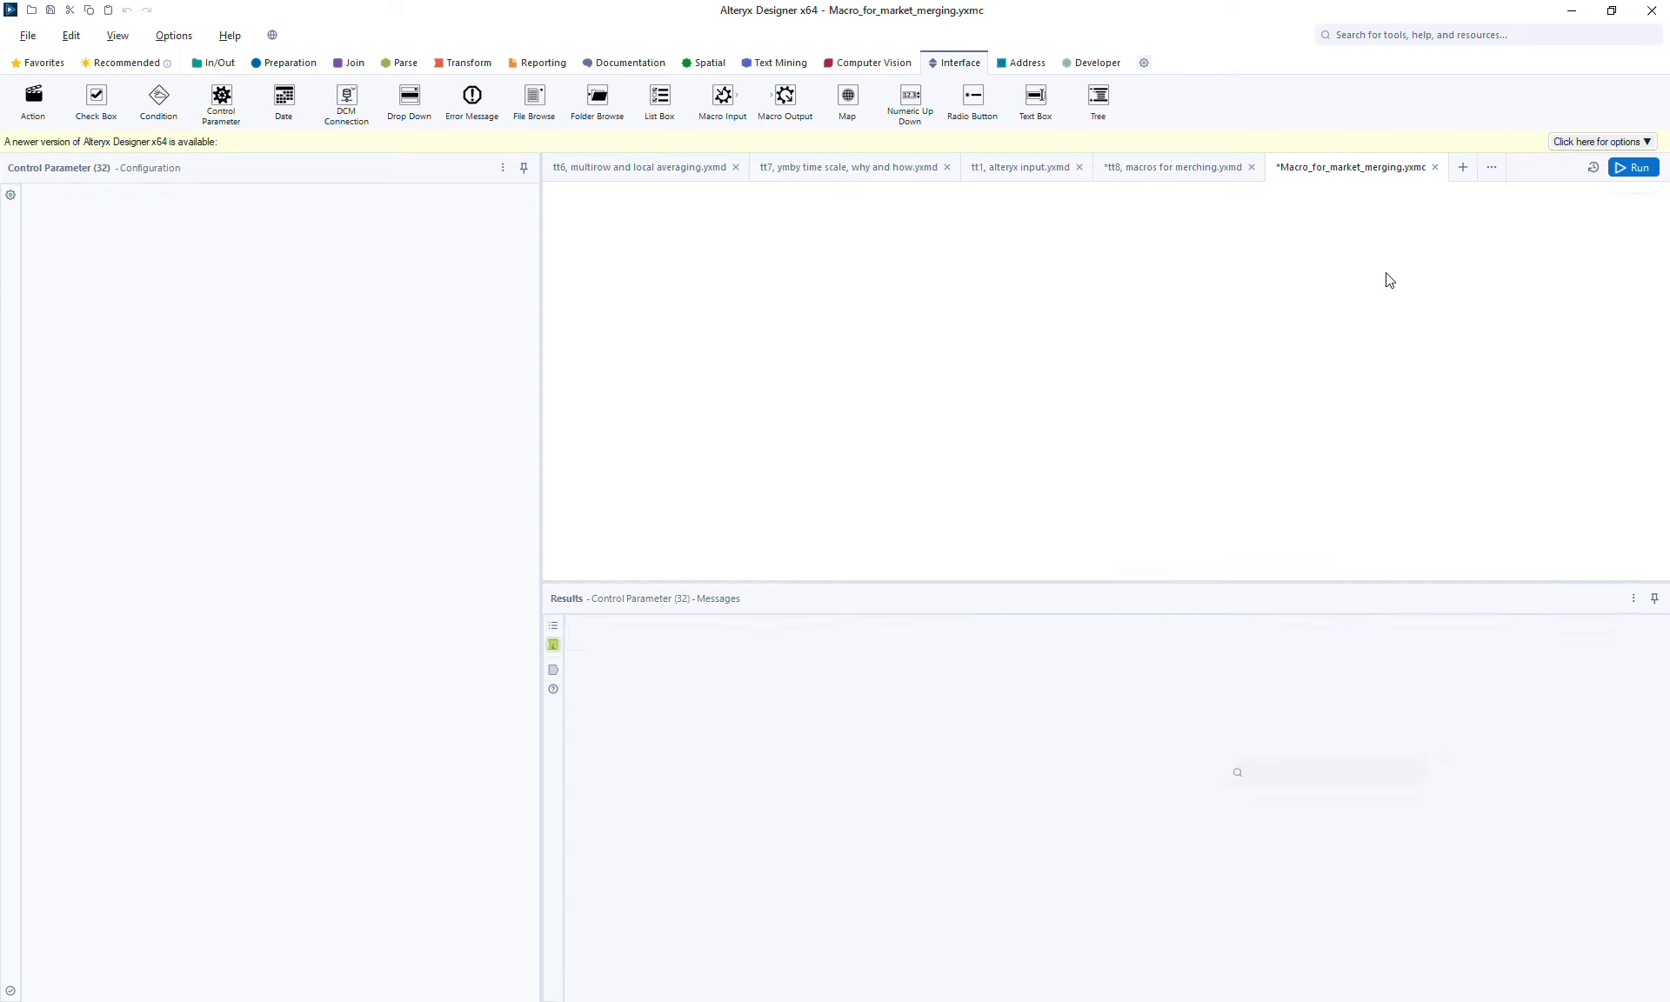
{"action": "left_click", "coordinate": [967, 569]}
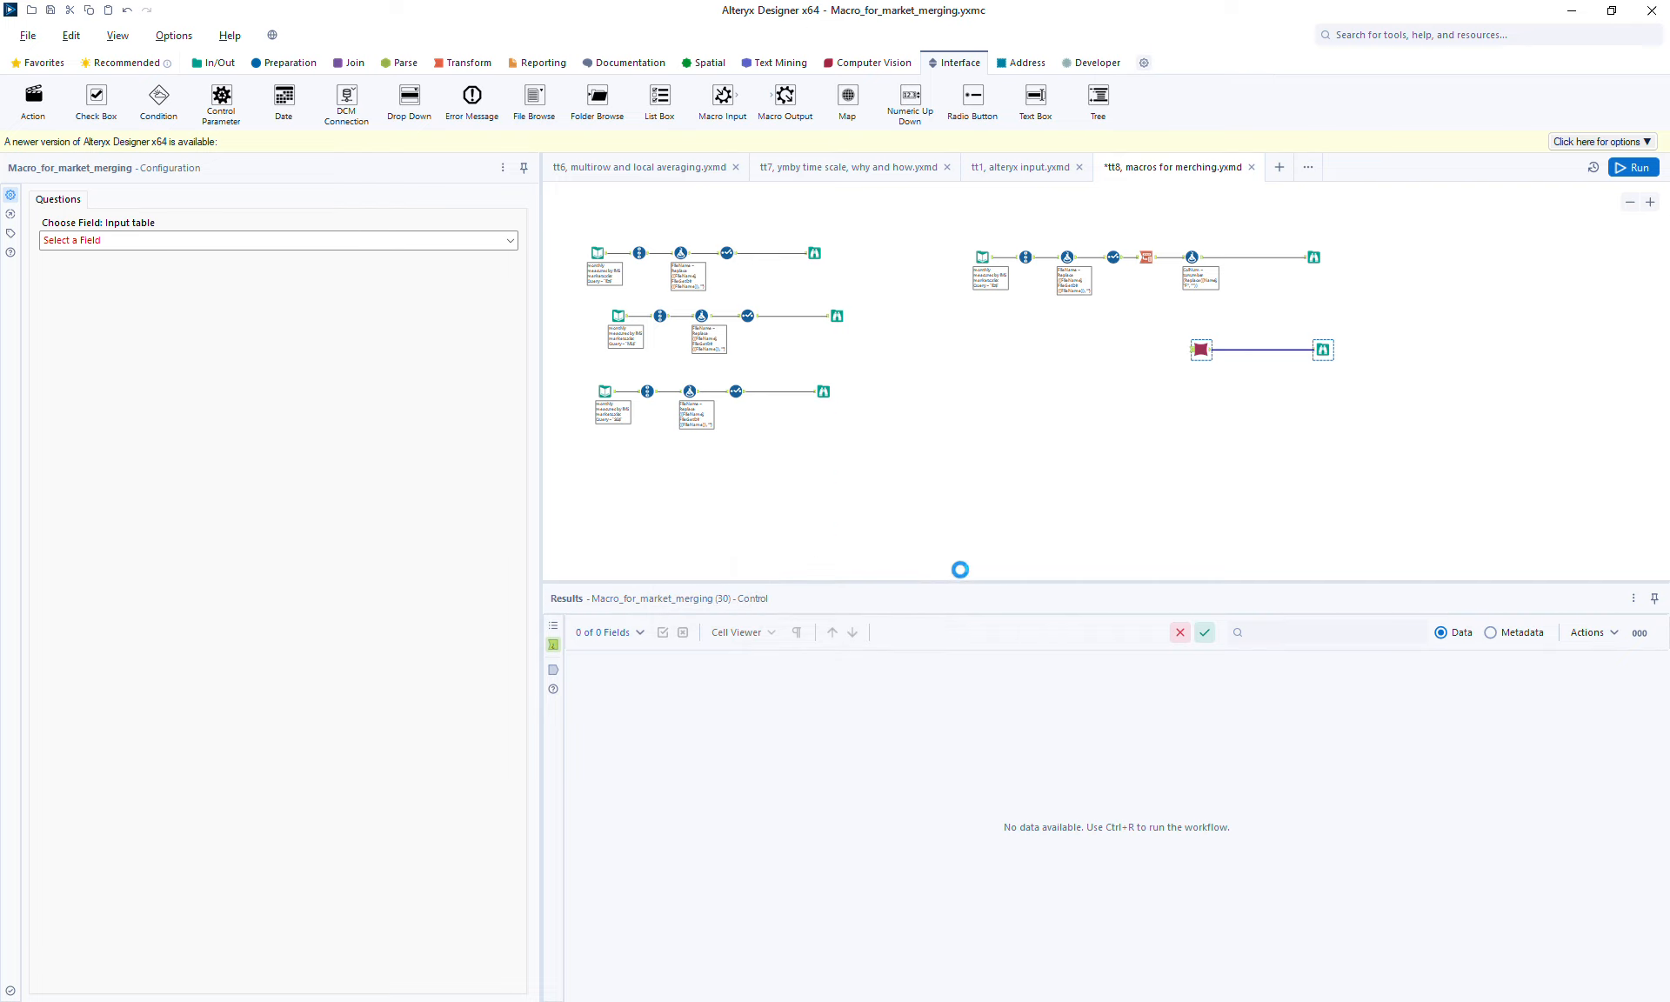
{"action": "left_click", "coordinate": [1197, 352]}
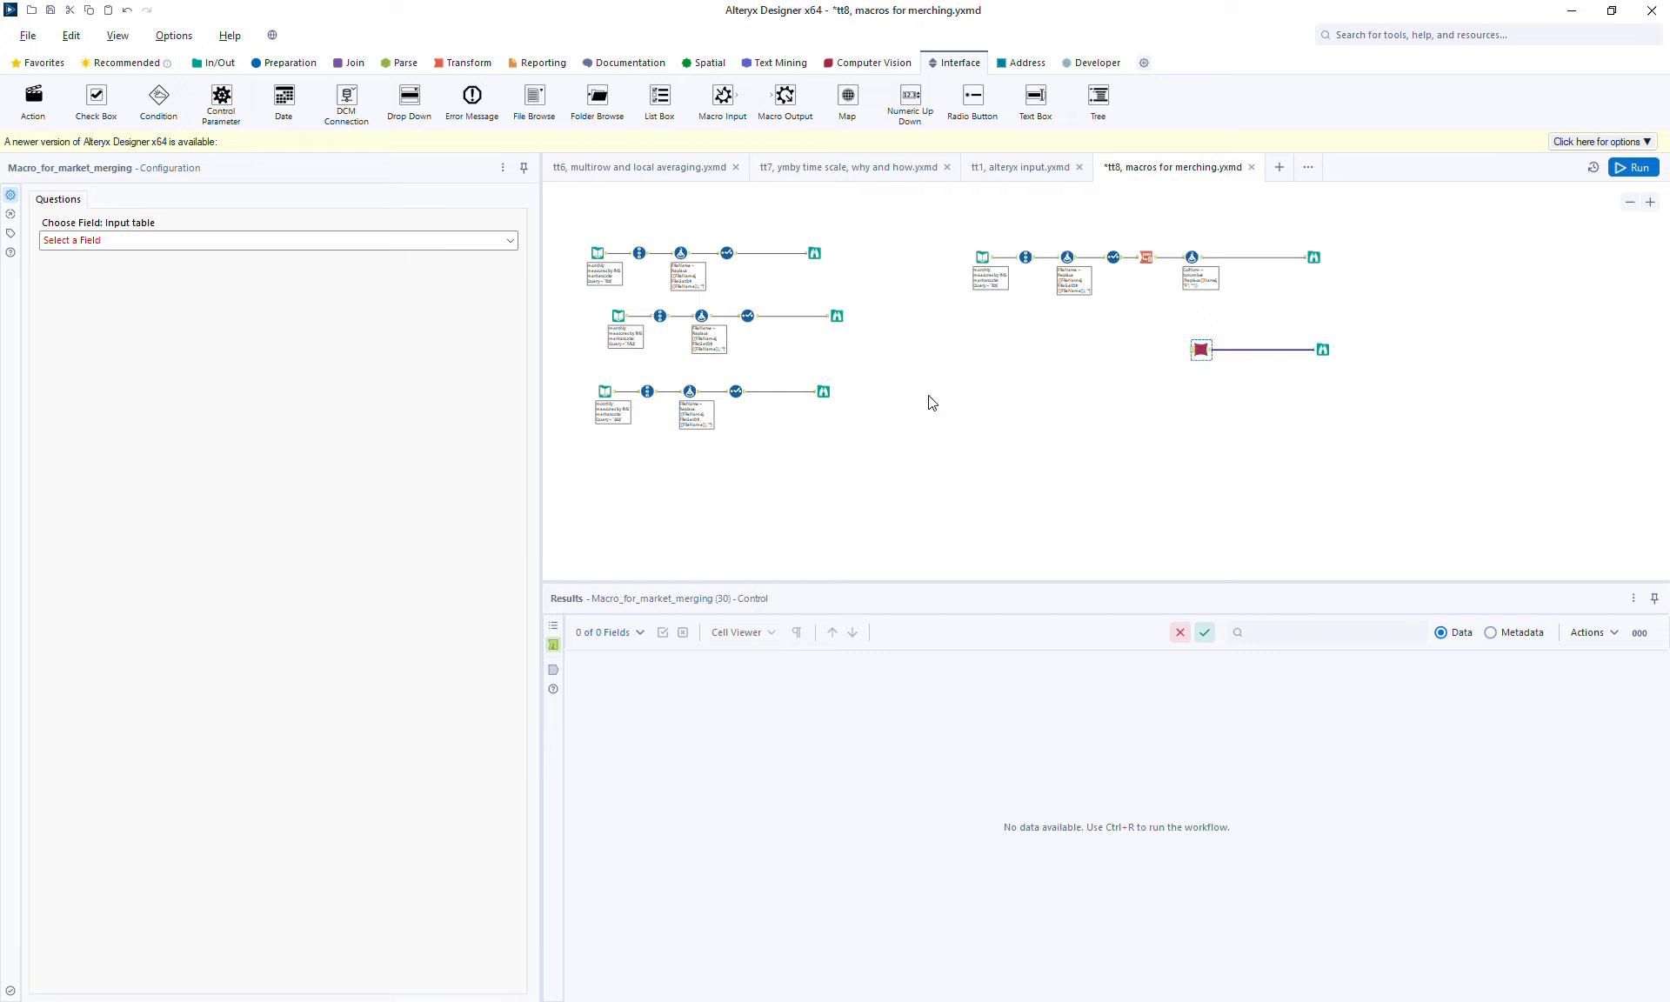
{"action": "left_click", "coordinate": [124, 245]}
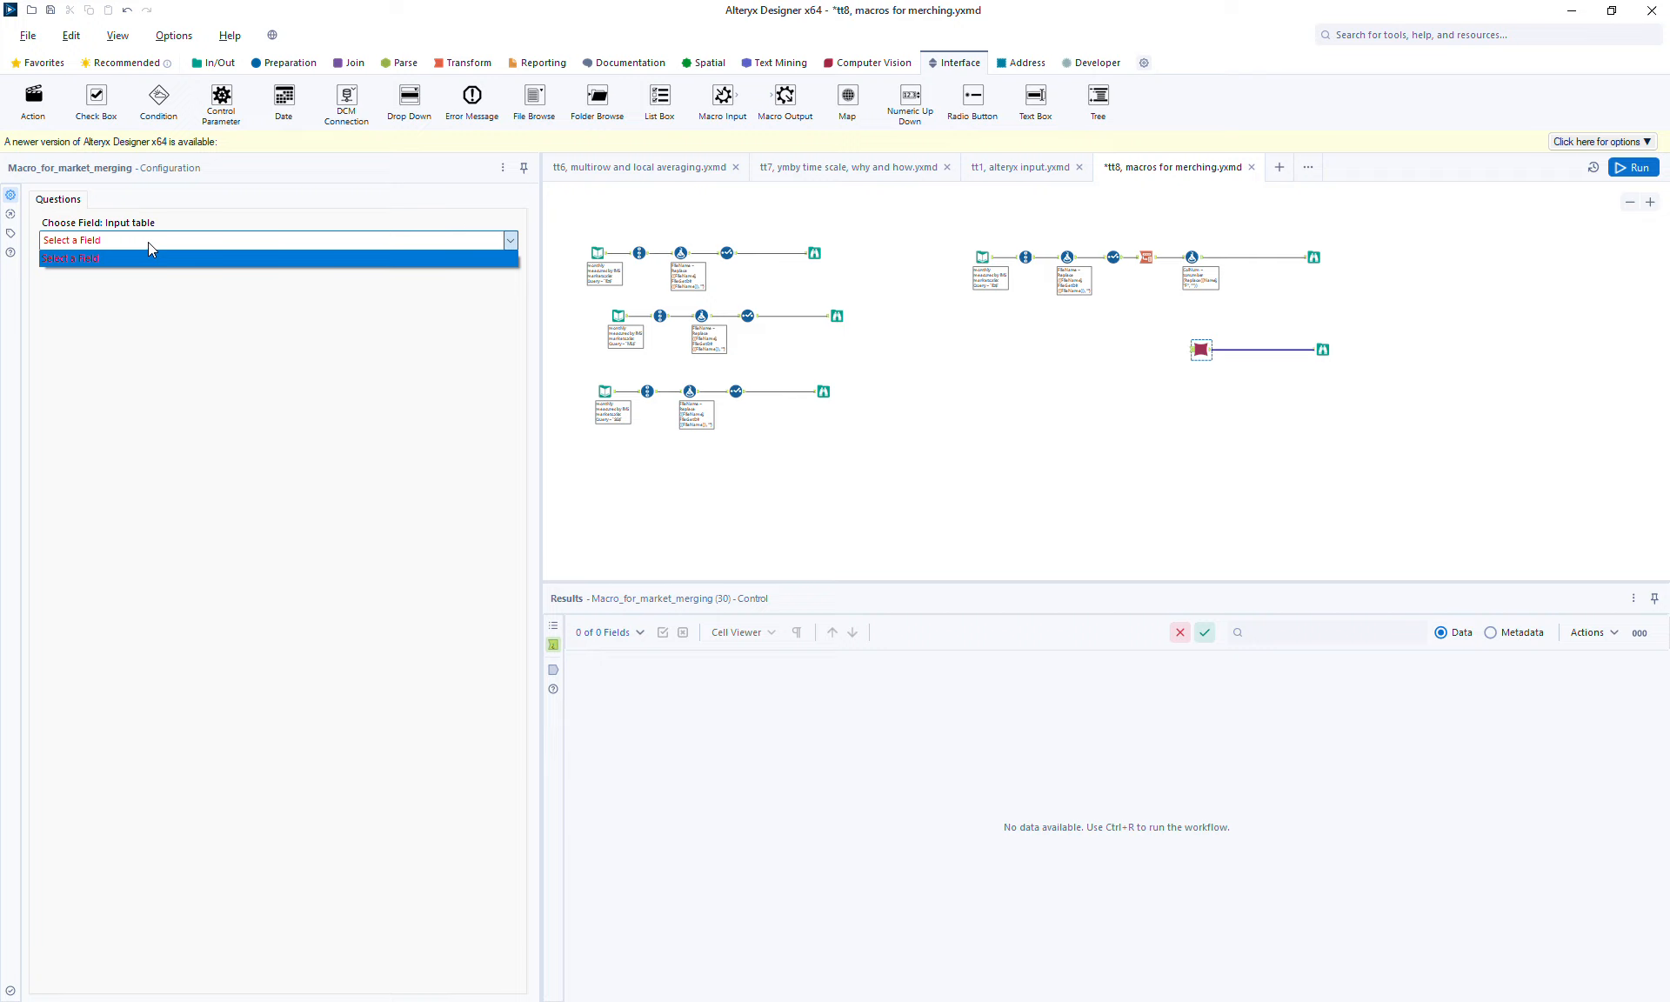
{"action": "left_click", "coordinate": [149, 243]}
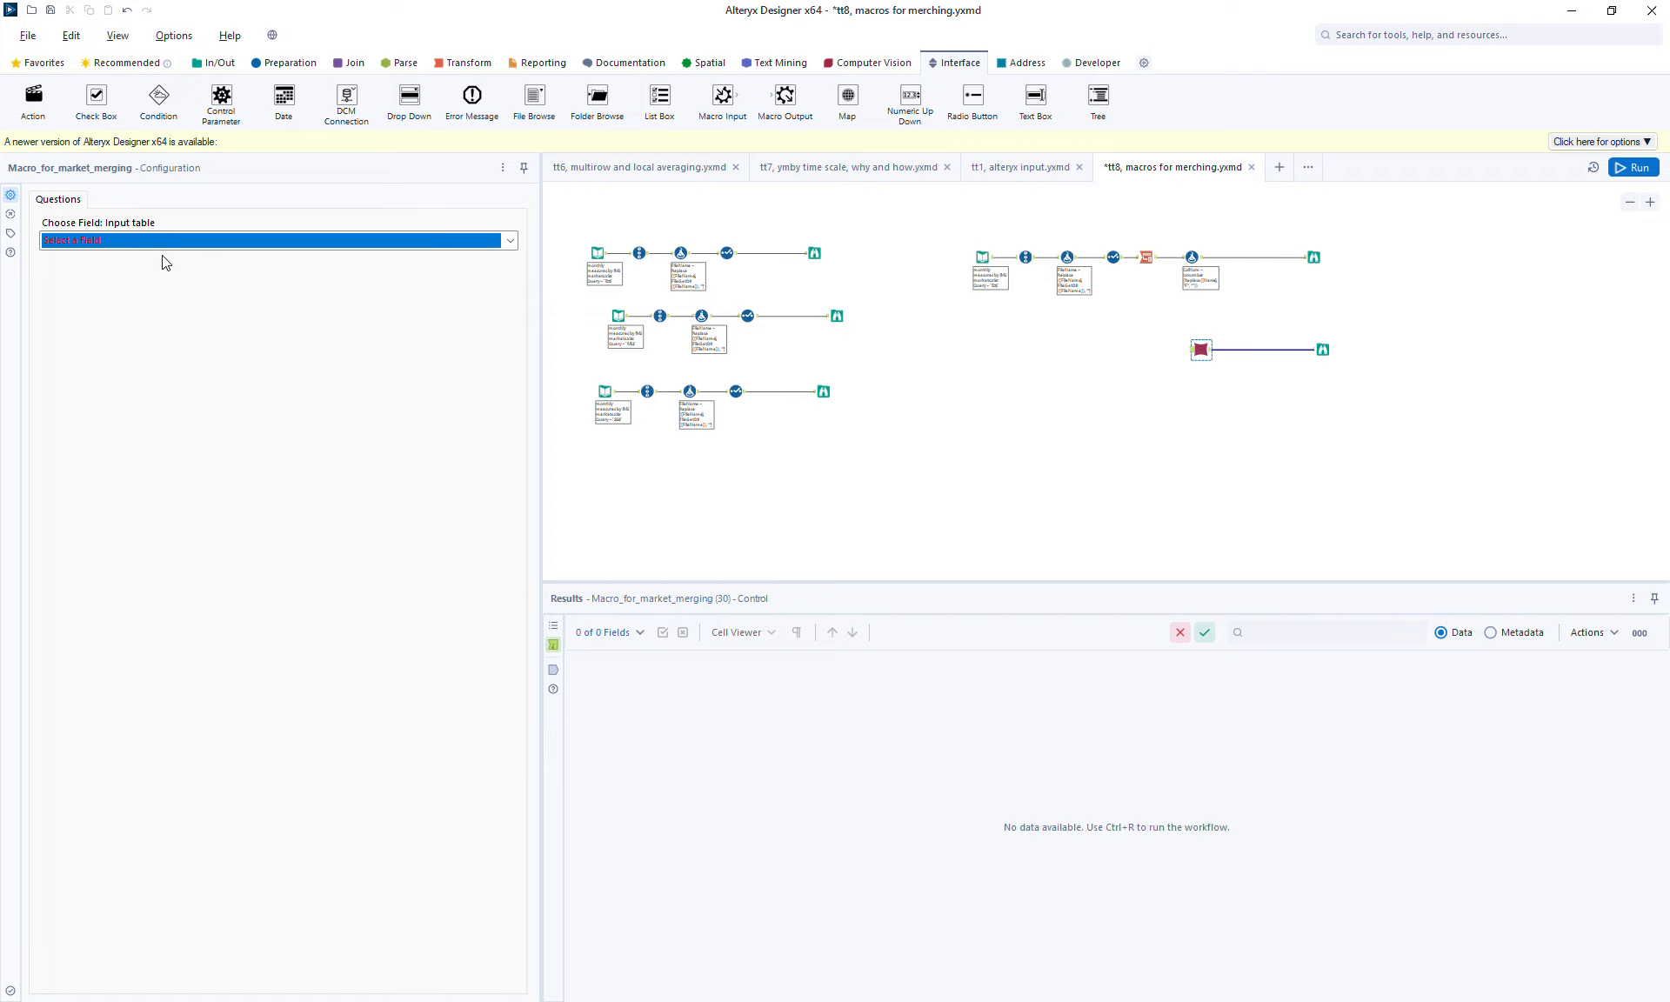
Copy the full FileName value of the first record from the Browse output of the original ID chain
{"action": "left_click", "coordinate": [1313, 255]}
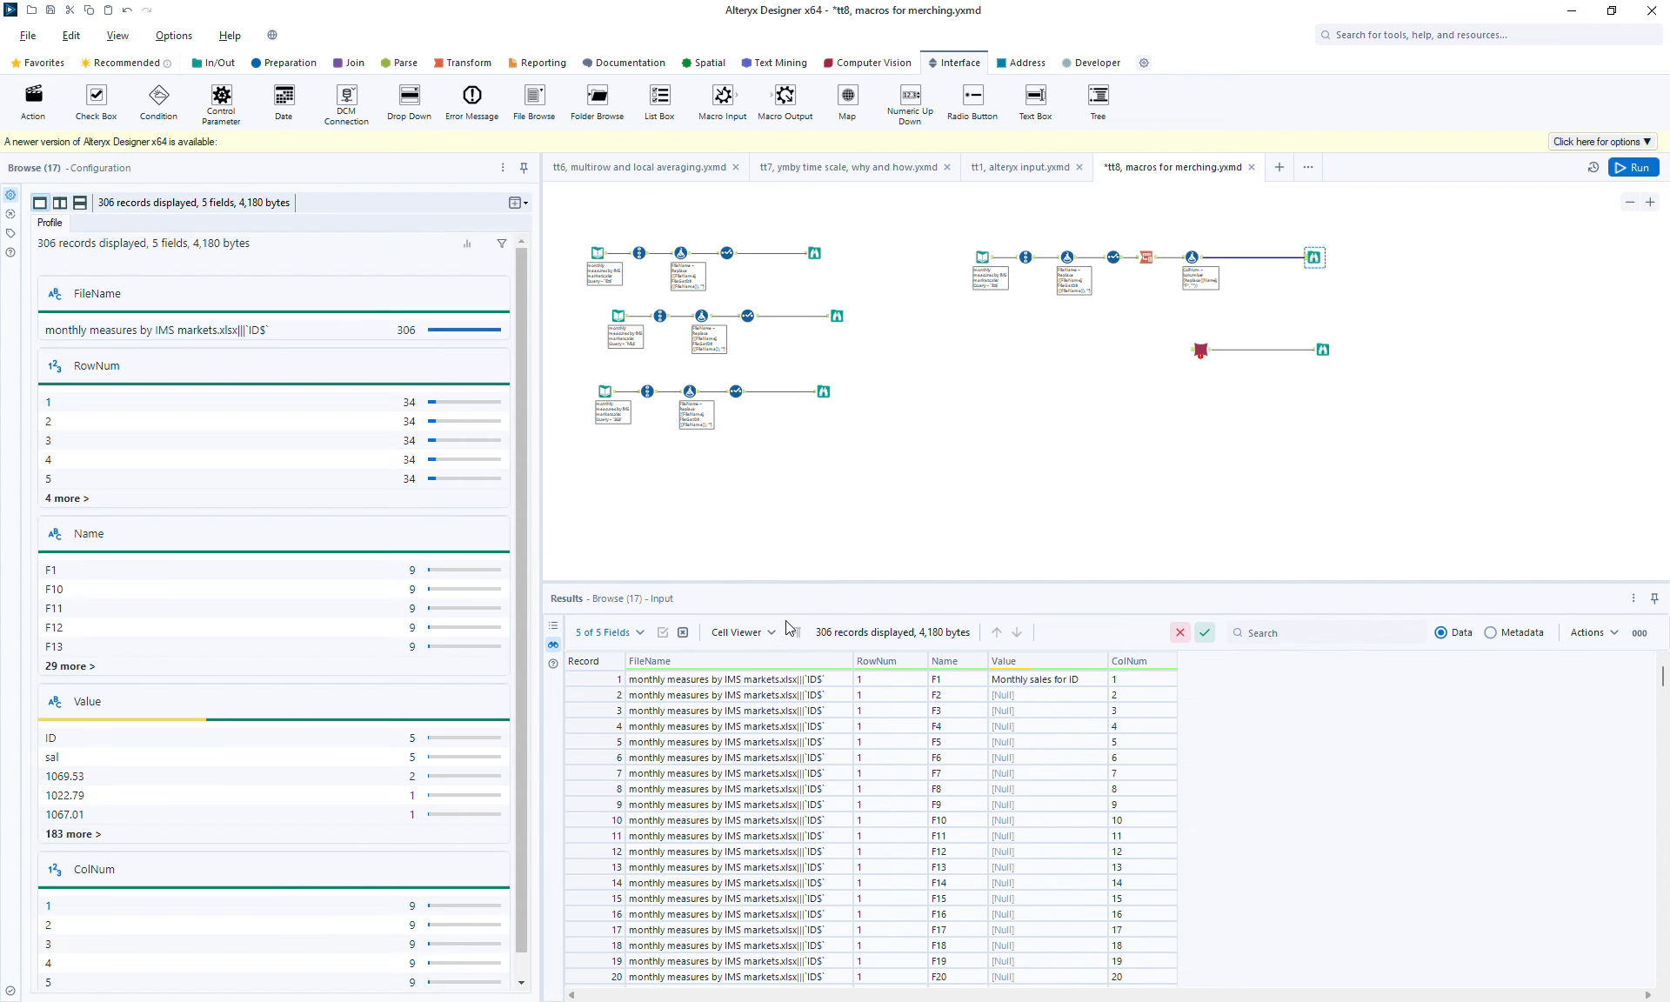
{"action": "left_click", "coordinate": [745, 680]}
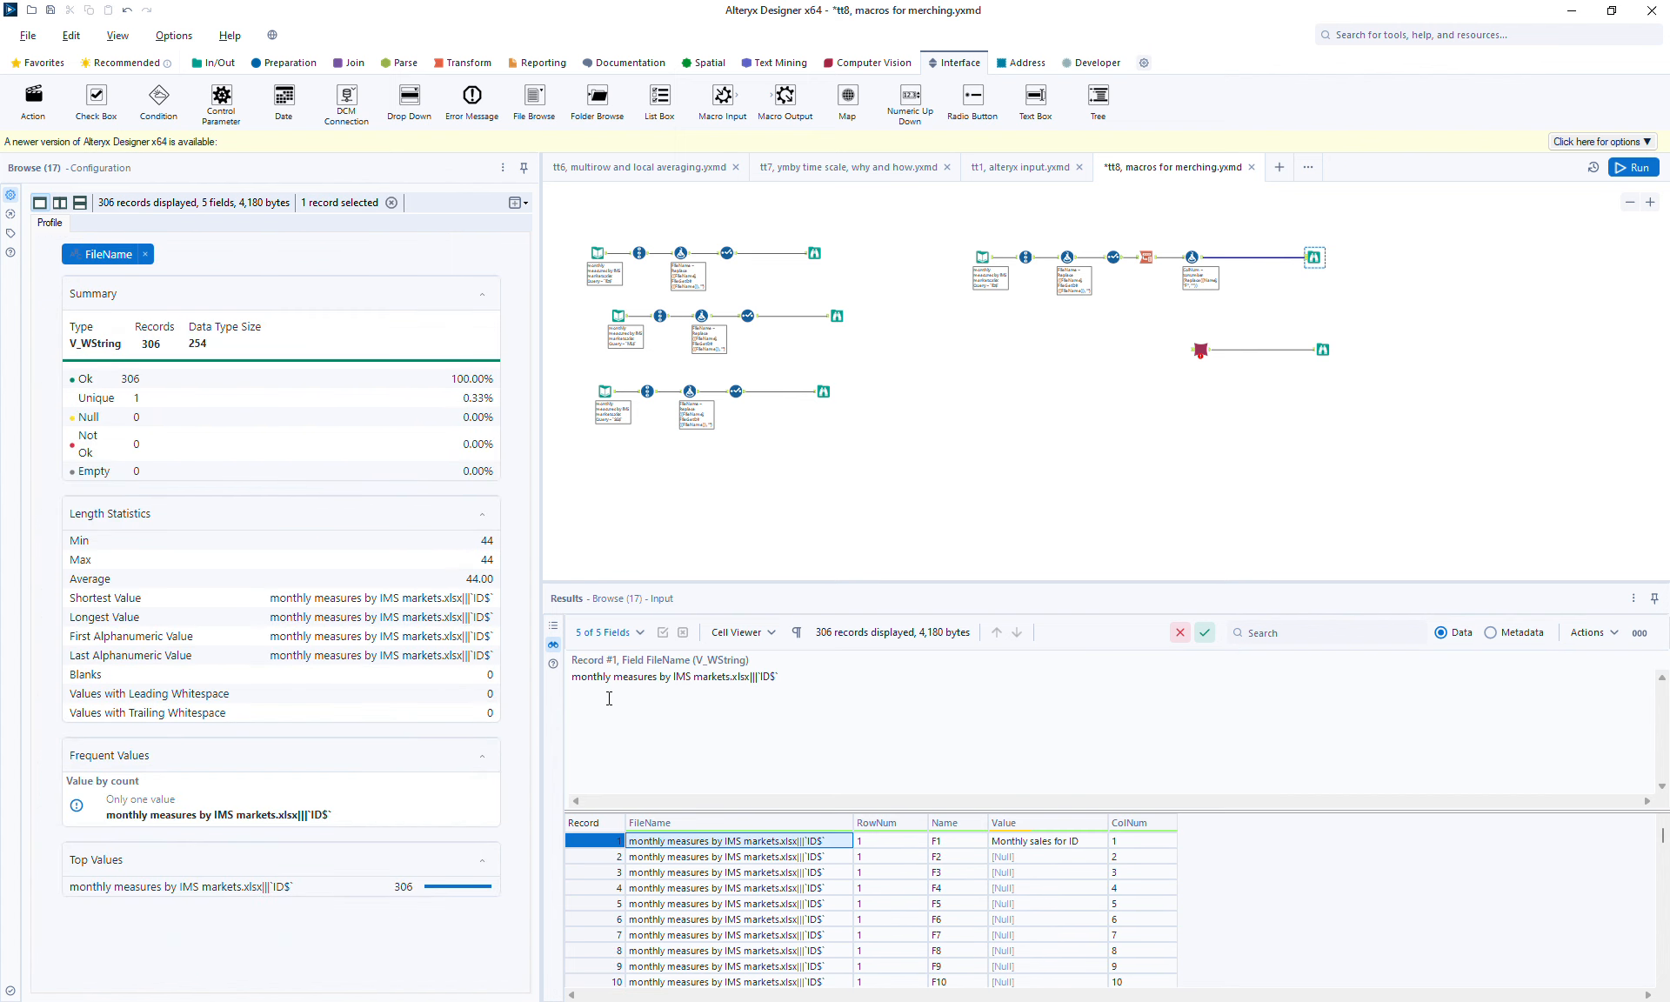
{"action": "left_click_drag", "start_coordinate": [573, 680], "coordinate": [887, 685]}
{"action": "key", "text": "ctrl+c"}
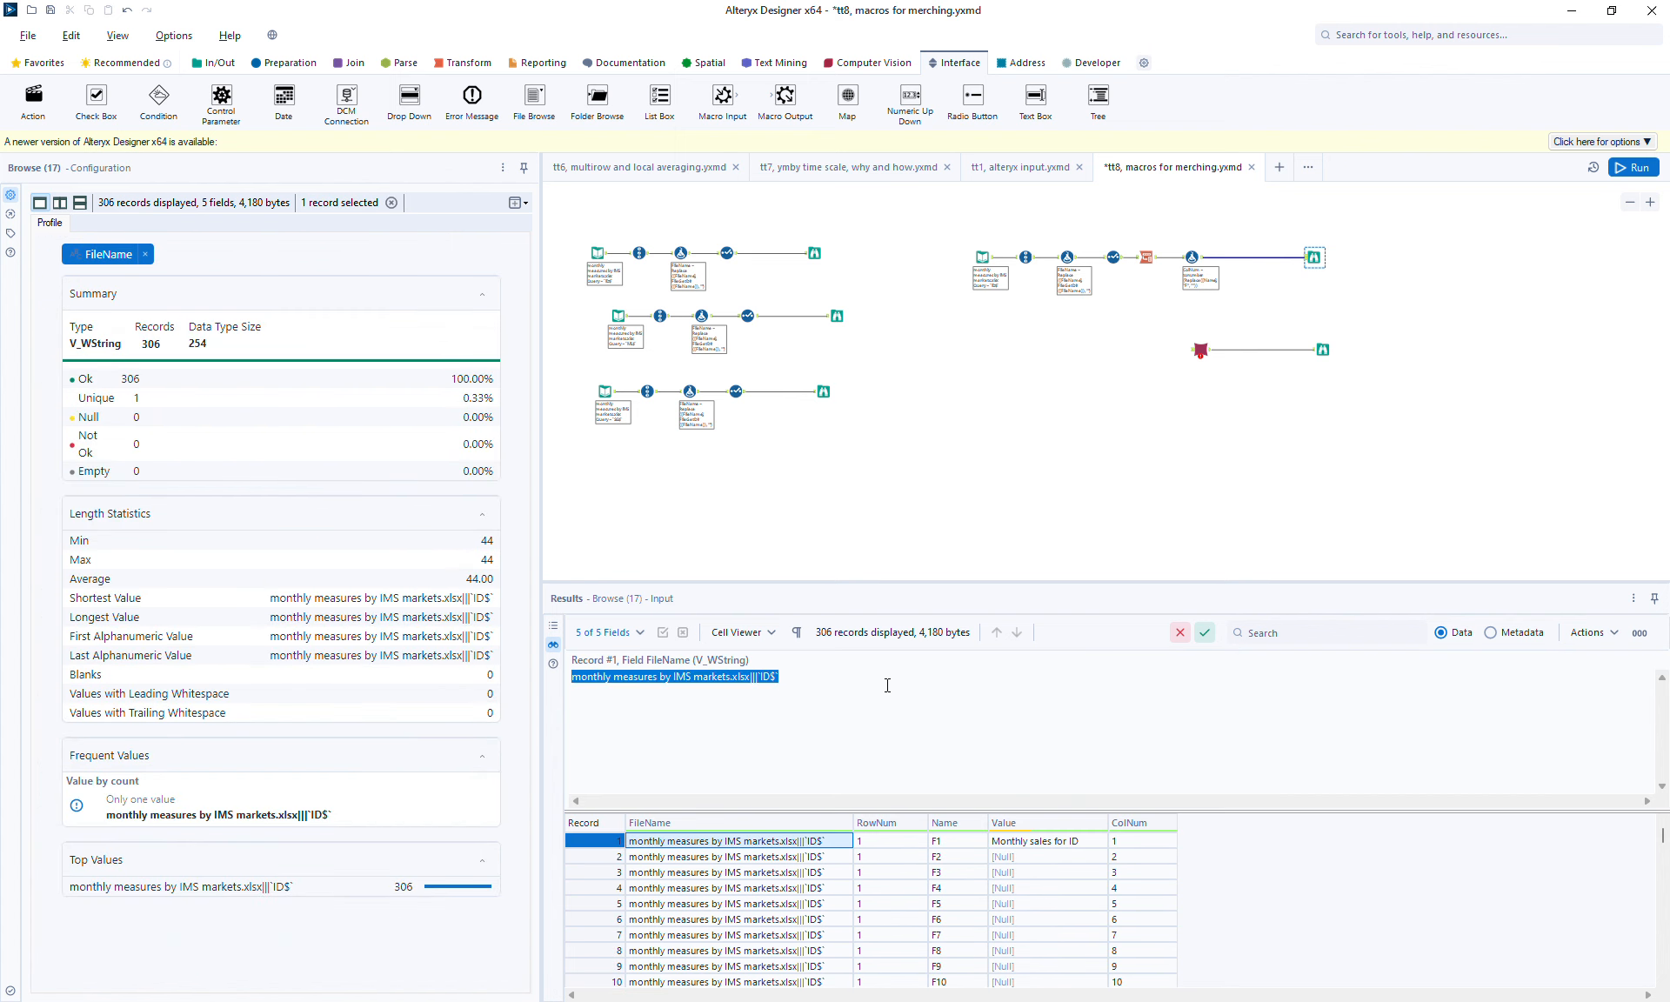
Place a Text Input tool ahead of the macro tool and name its column Input table
{"action": "key", "text": "ctrl+r"}
{"action": "left_click", "coordinate": [214, 63]}
{"action": "left_click_drag", "start_coordinate": [471, 97], "coordinate": [1041, 365]}
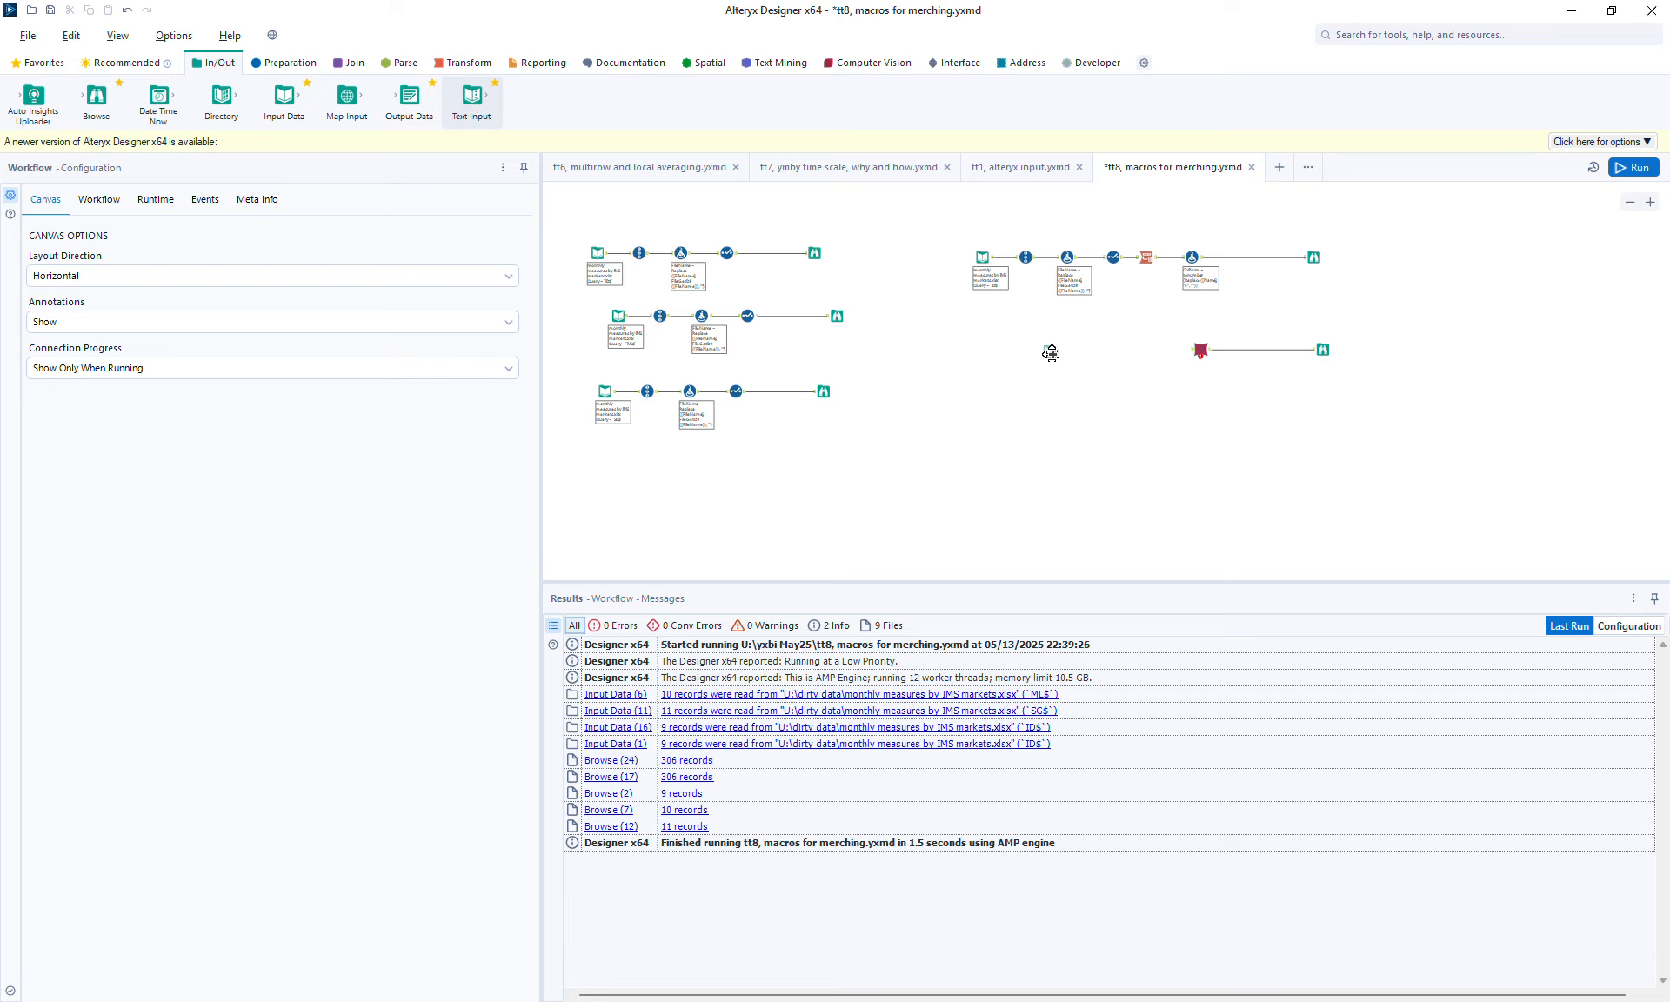
{"action": "left_click", "coordinate": [71, 213]}
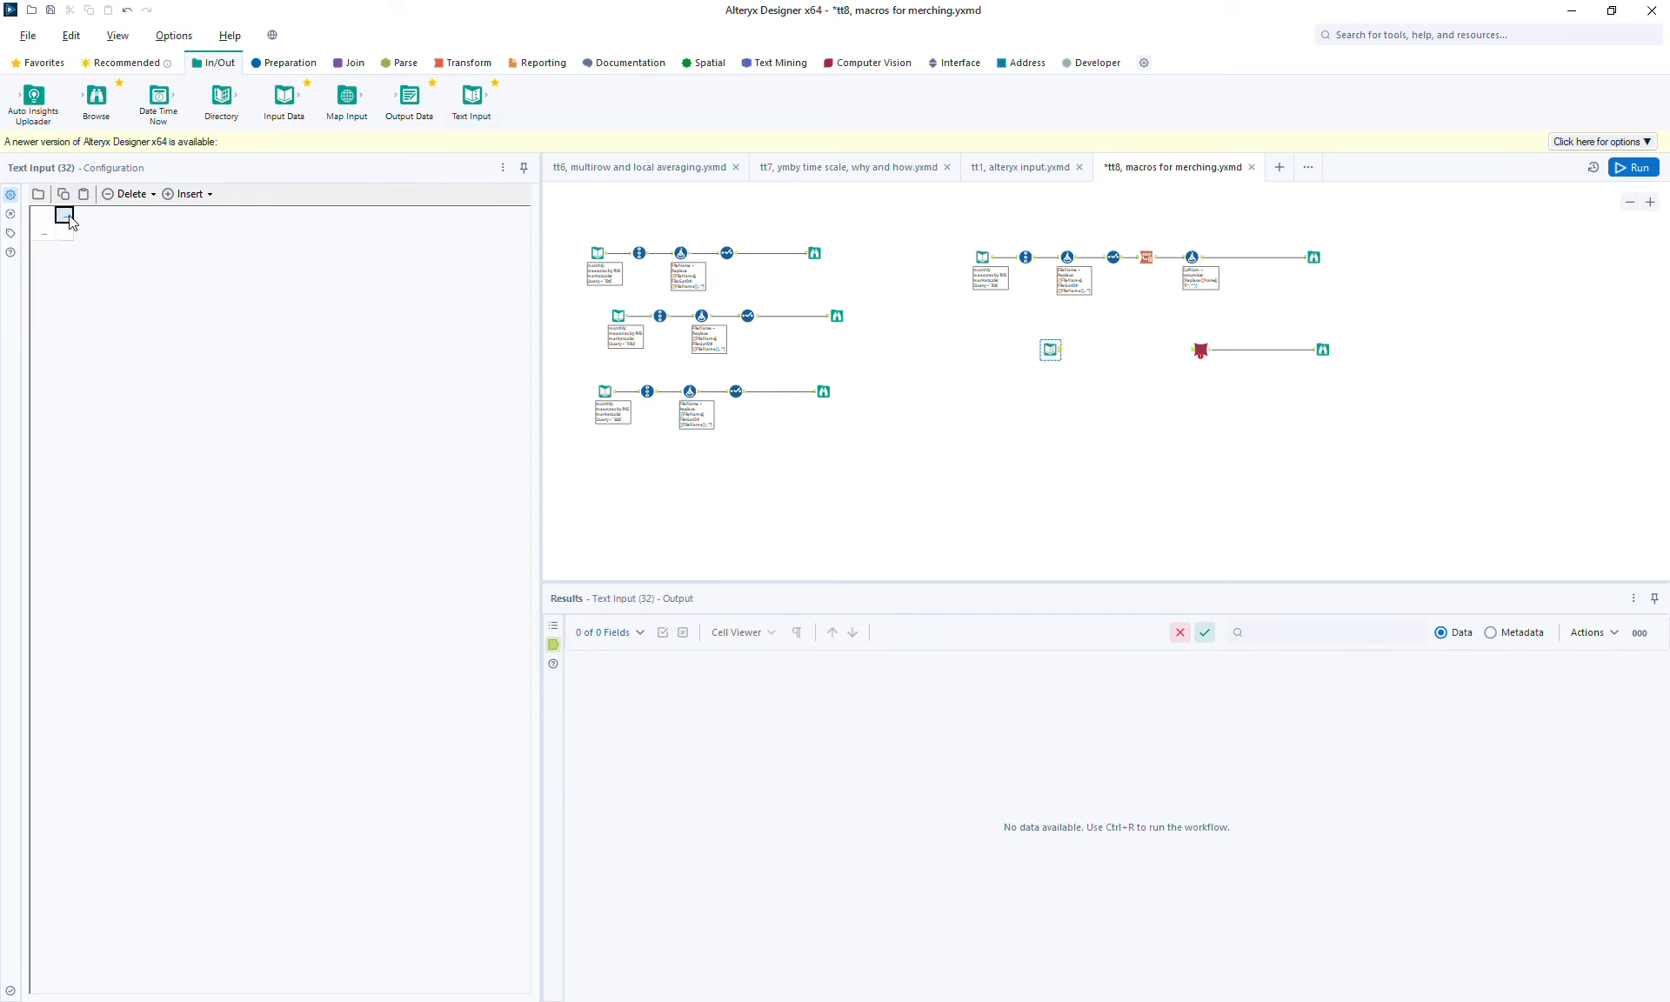
{"action": "type", "text": "InputTabl"}
{"action": "key", "text": "BackSpace"}
{"action": "key", "text": "BackSpace"}
Fill the first three rows of the Input table column with the copied file name
{"action": "left_click", "coordinate": [87, 235]}
{"action": "key", "text": "ctrl+v"}
{"action": "left_click", "coordinate": [102, 254]}
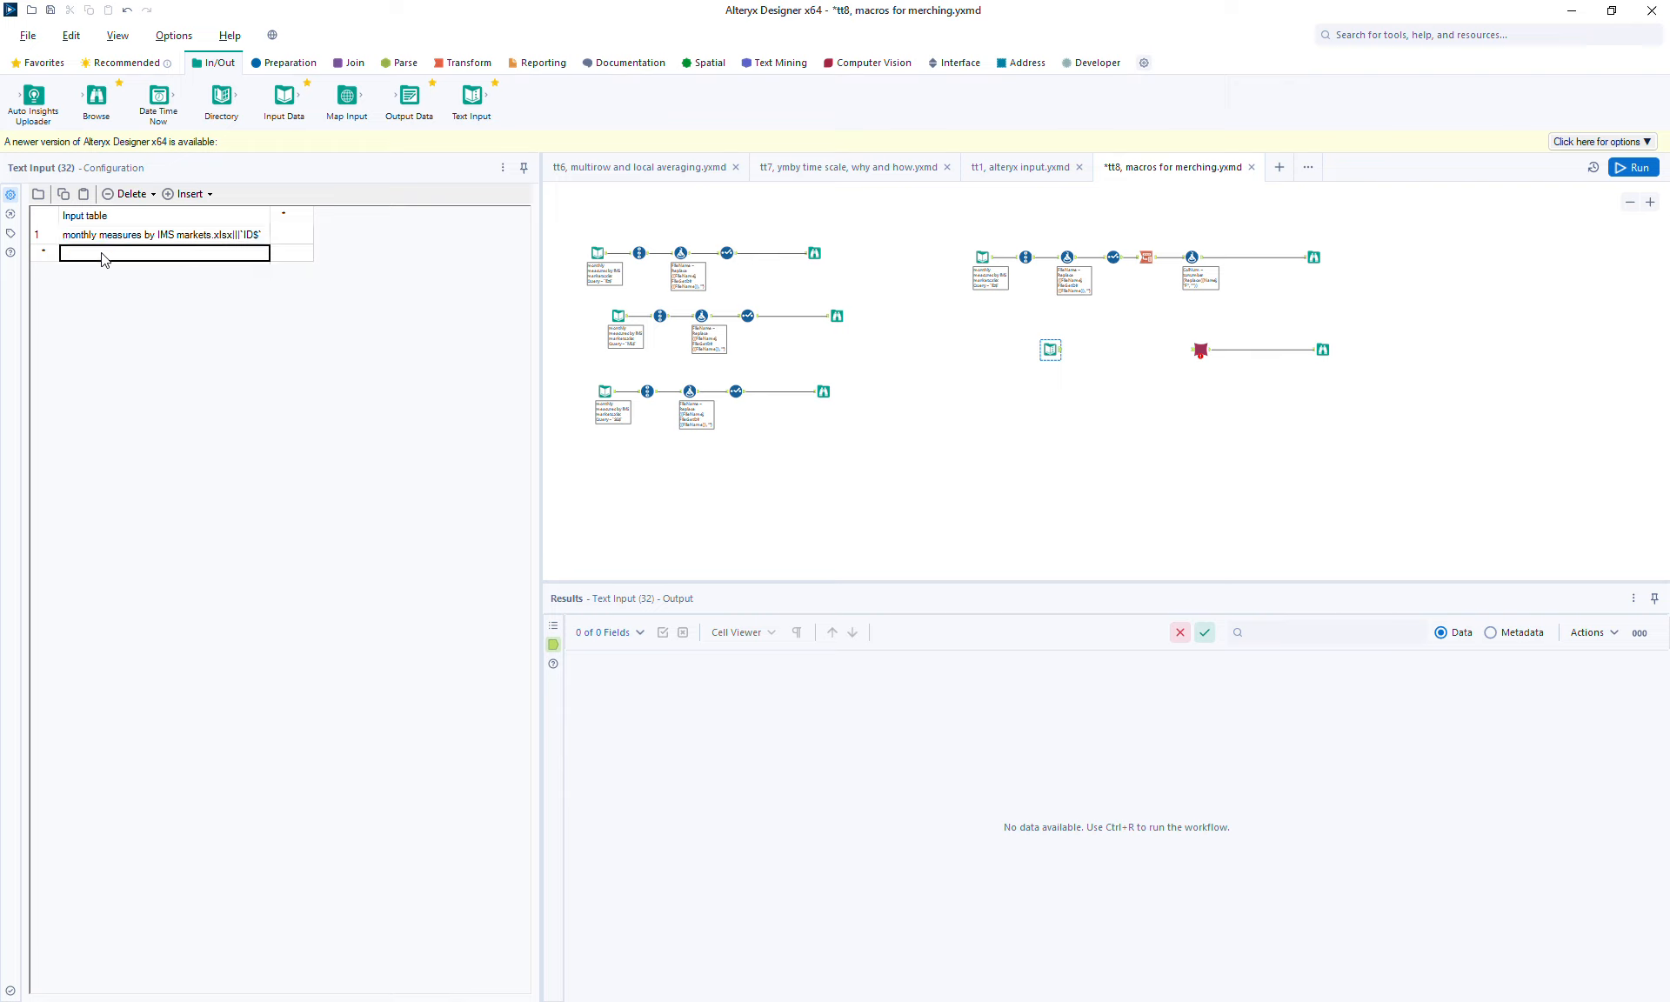
{"action": "key", "text": "ctrl+v"}
{"action": "left_click", "coordinate": [112, 273]}
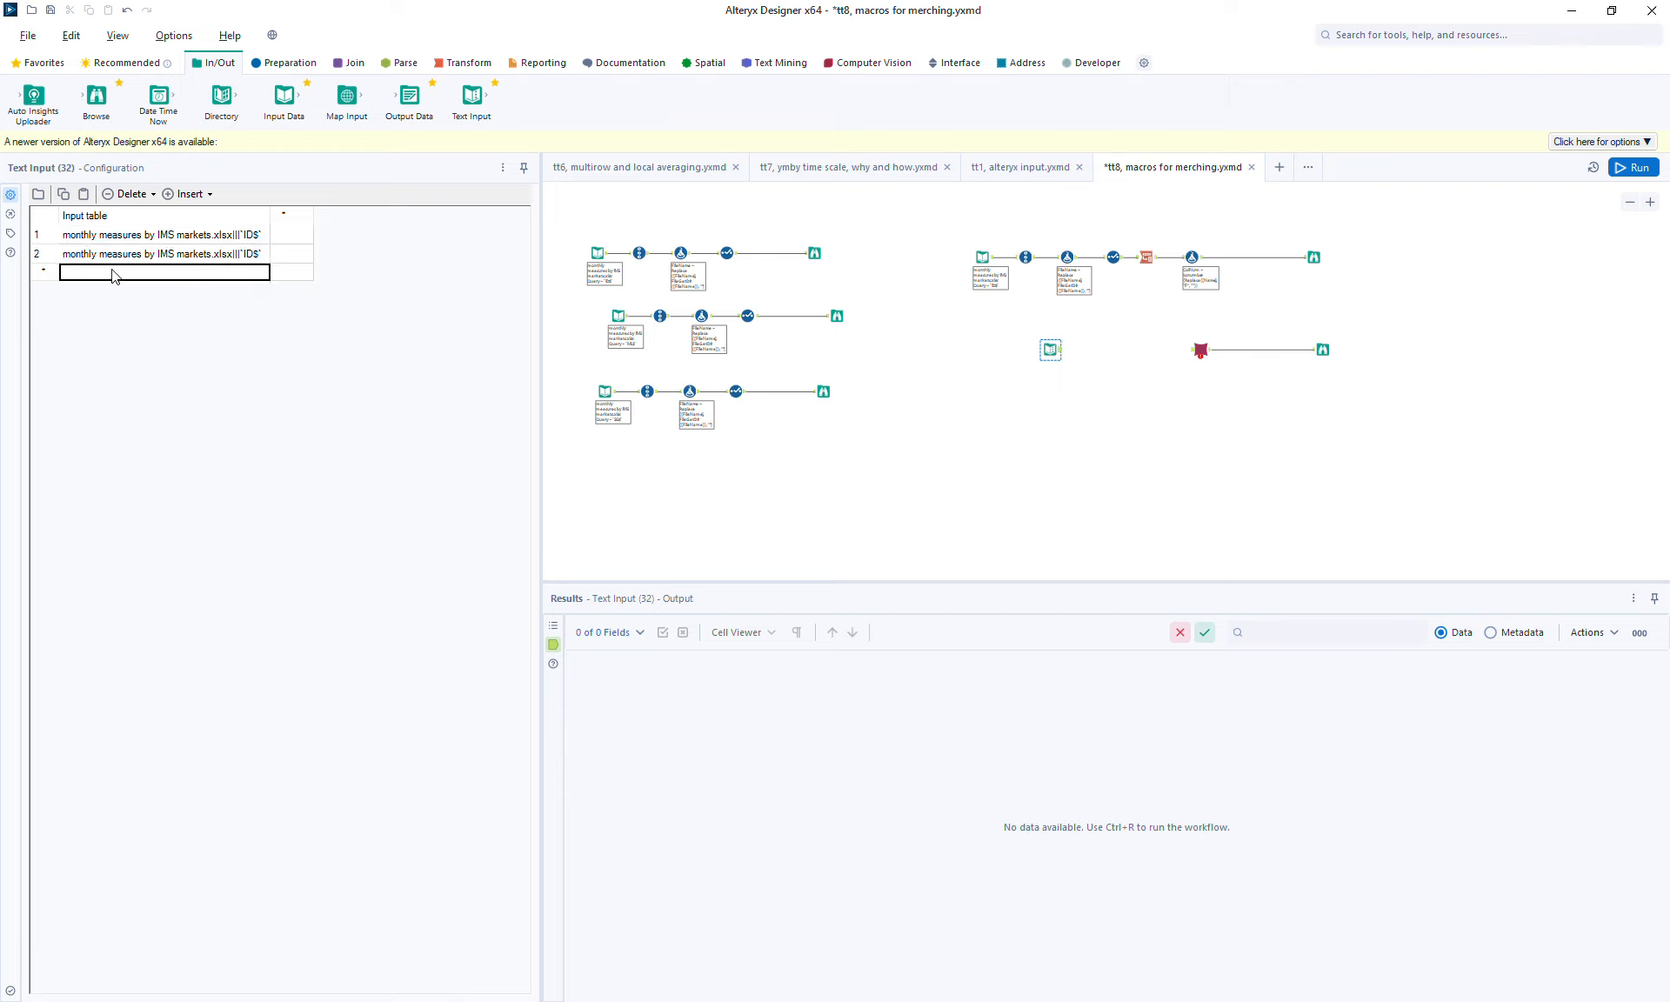
{"action": "key", "text": "ctrl+v"}
Change the sheet reference in the Text Input rows to ML$ in row 2 and SG$ in row 3
{"action": "left_click", "coordinate": [266, 254]}
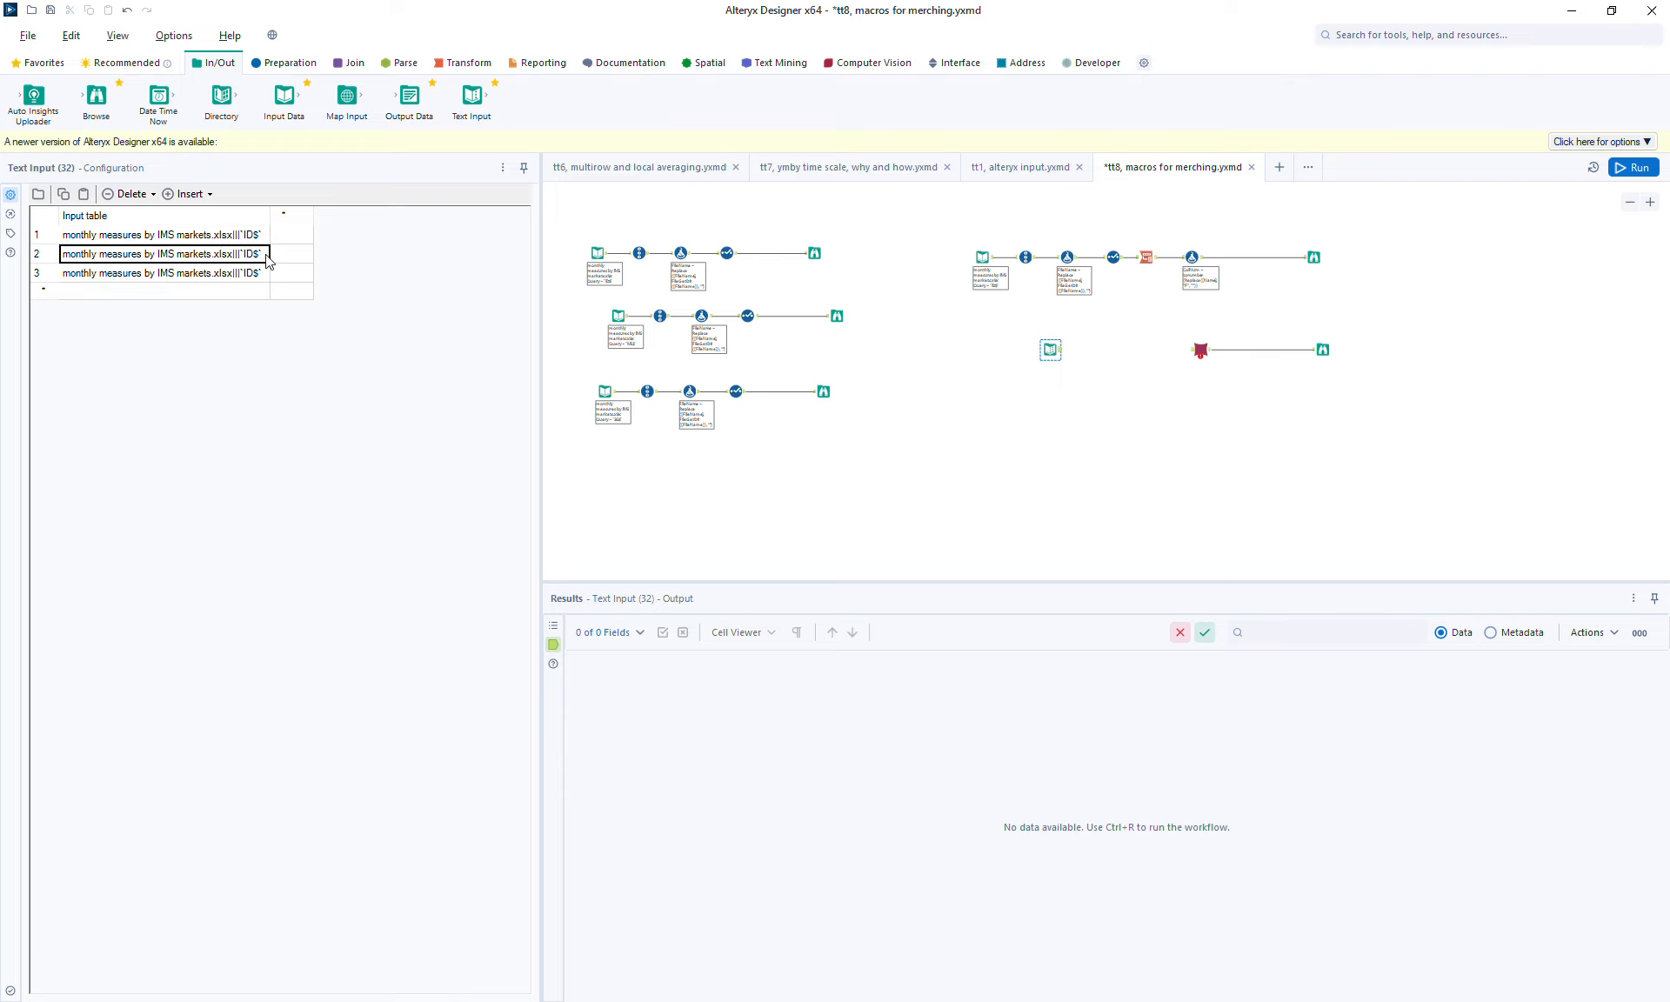
{"action": "left_click", "coordinate": [266, 254]}
{"action": "left_click", "coordinate": [231, 250]}
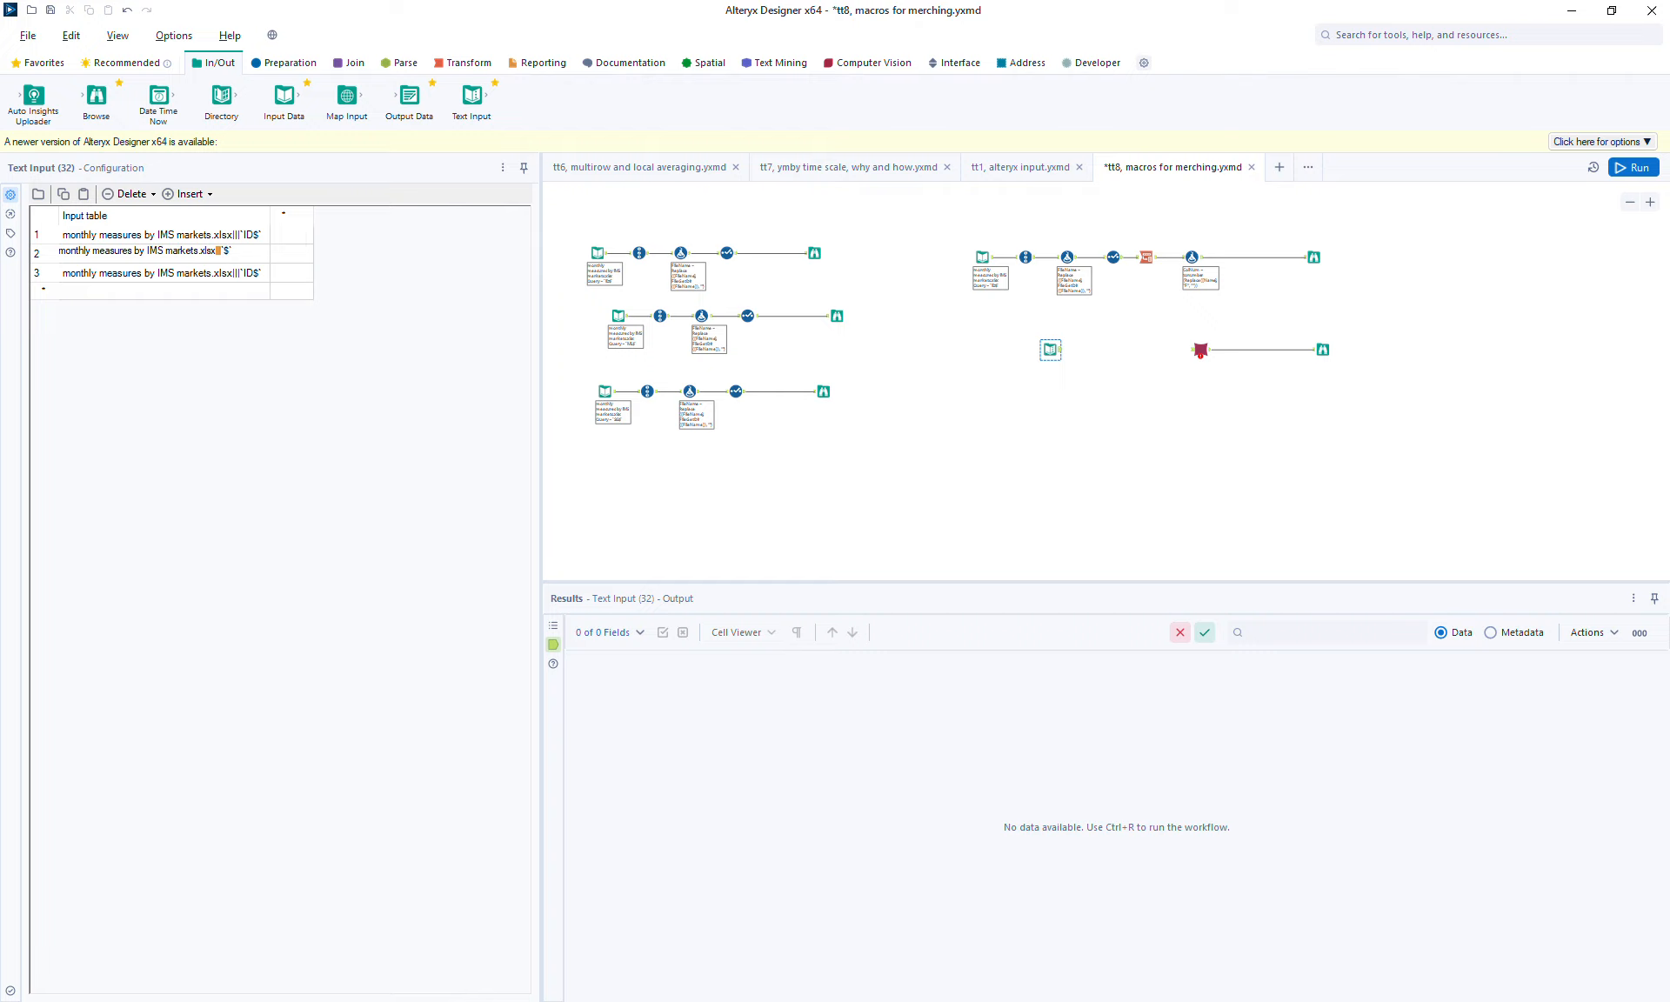
{"action": "left_click", "coordinate": [252, 277]}
{"action": "left_click", "coordinate": [252, 275]}
{"action": "left_click", "coordinate": [239, 275]}
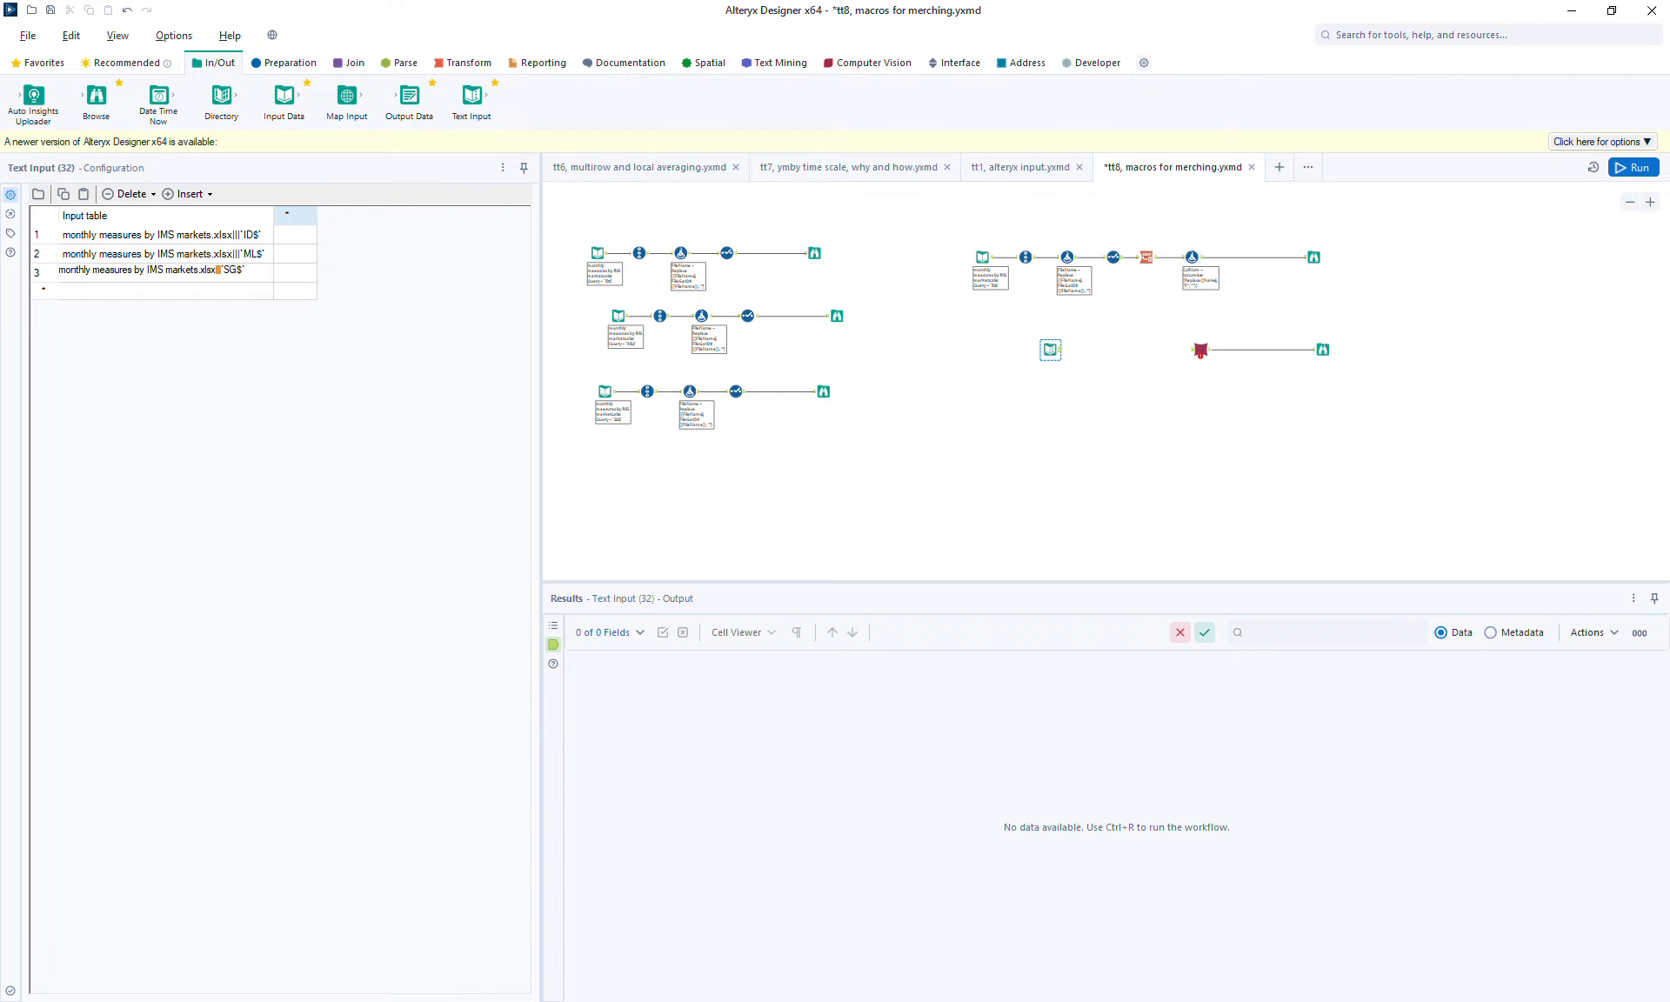
{"action": "left_click", "coordinate": [305, 344]}
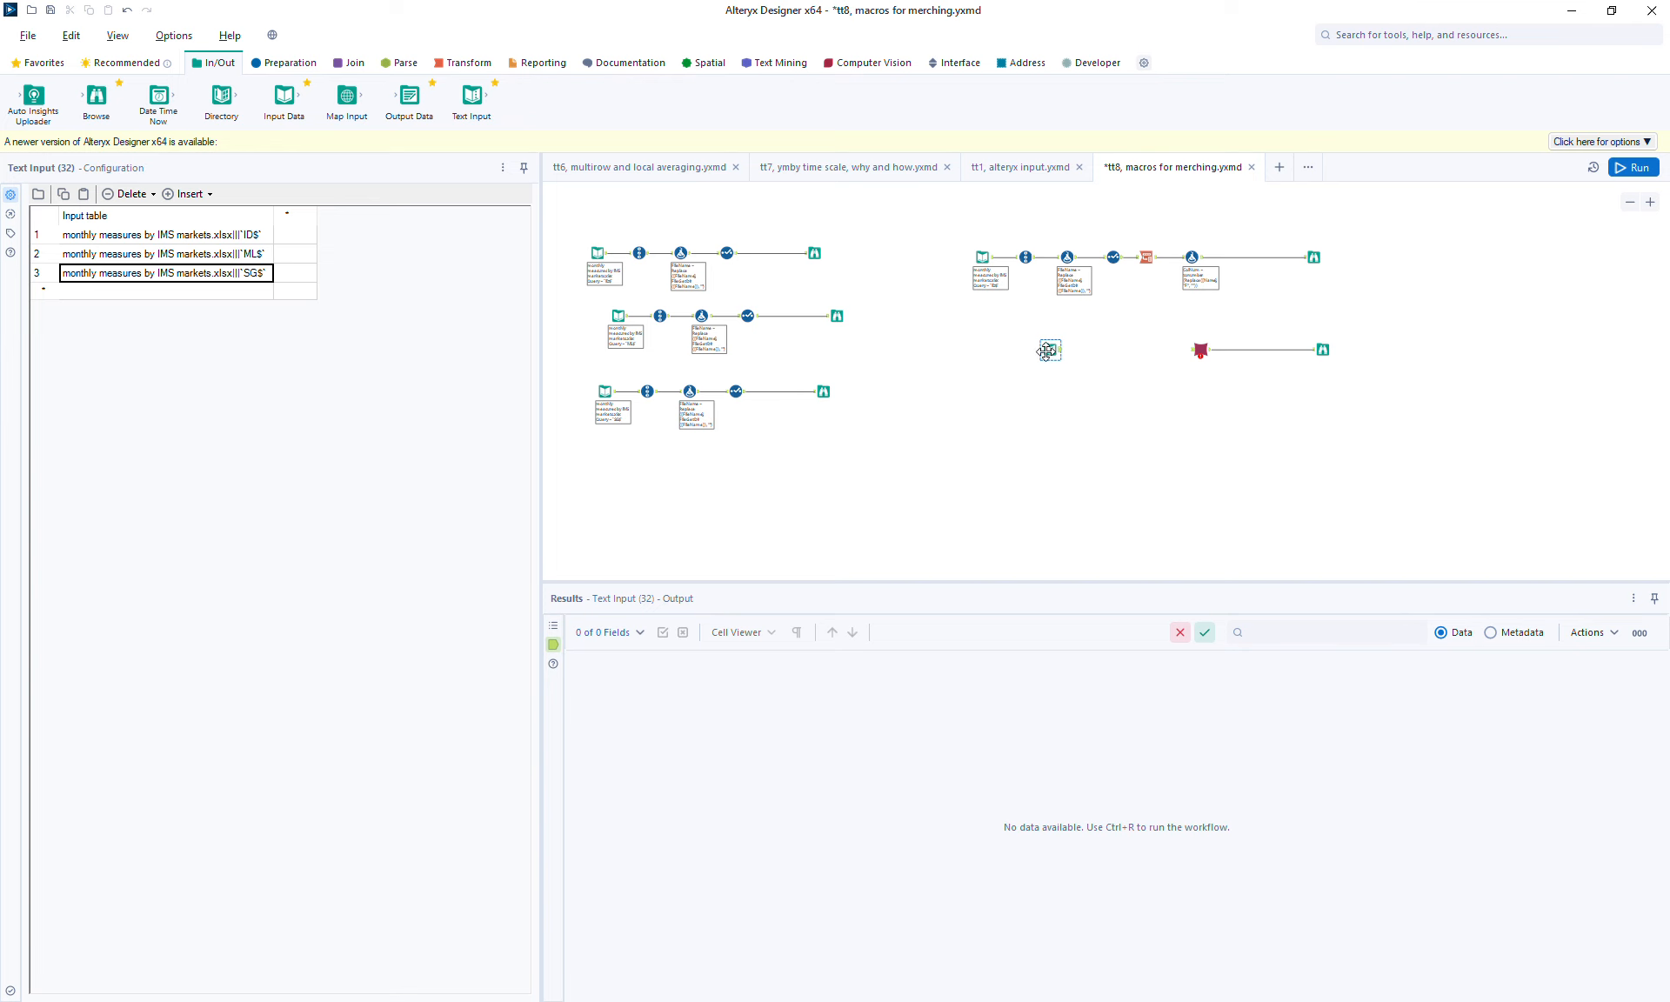
Connect the Text Input tool to the macro tool and check the field assigned to its Input table question
{"action": "left_click", "coordinate": [1633, 167]}
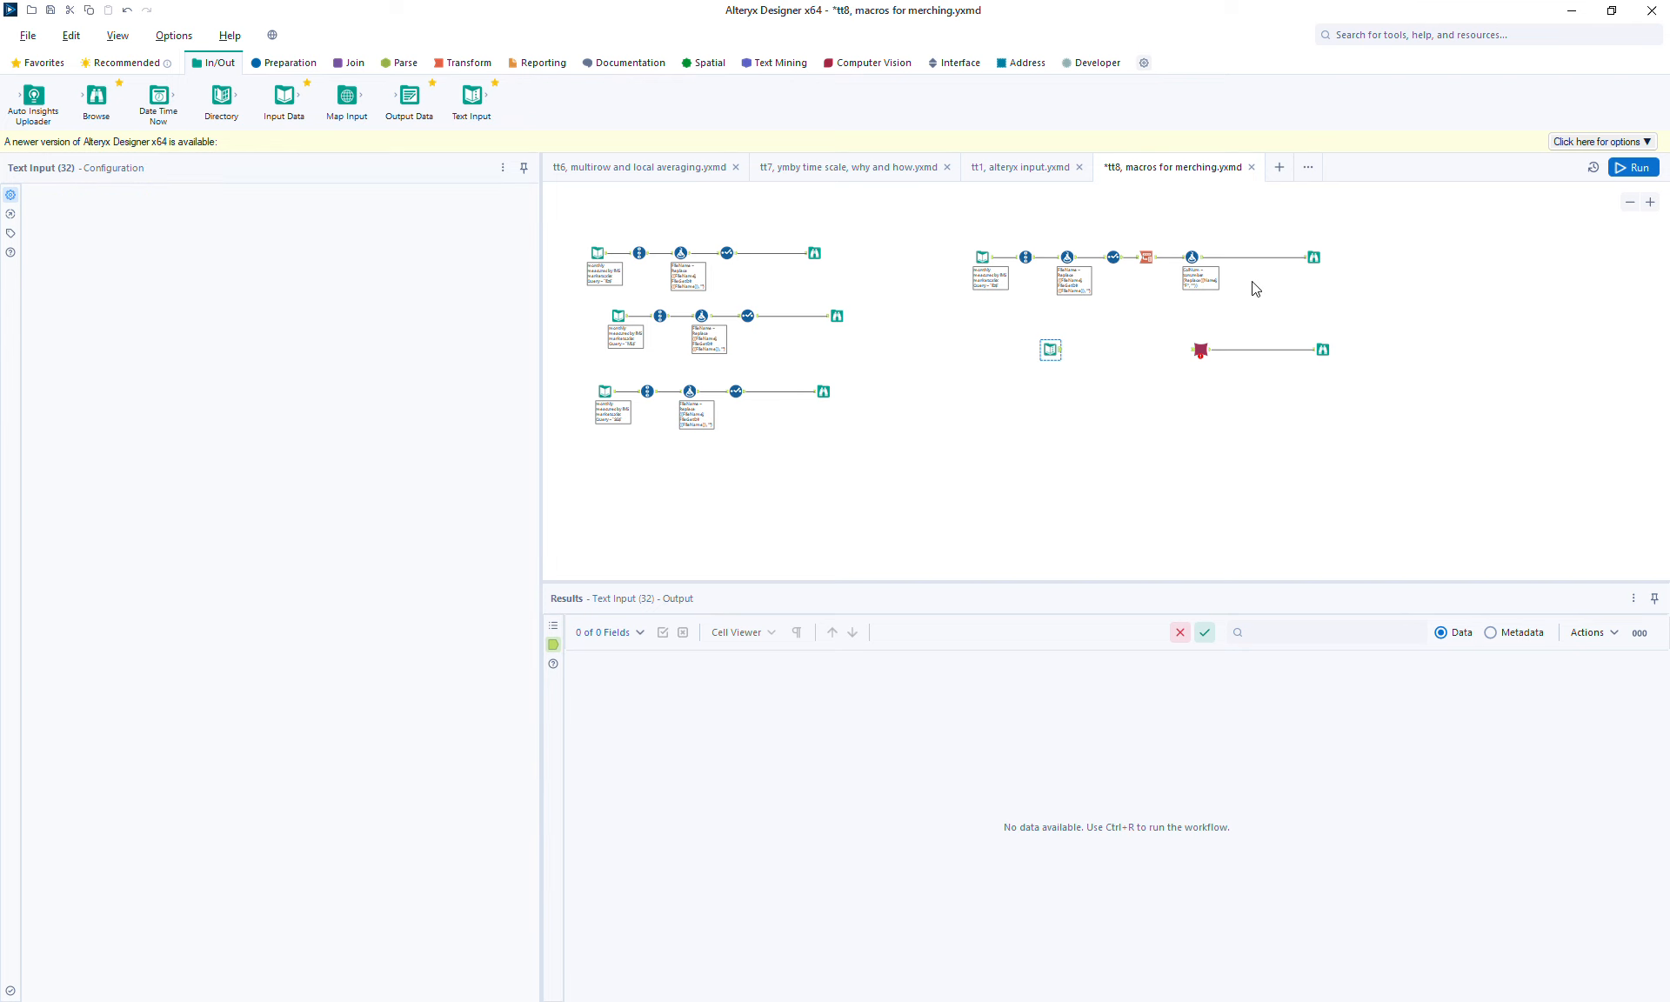
{"action": "left_click_drag", "start_coordinate": [1059, 349], "coordinate": [1192, 349]}
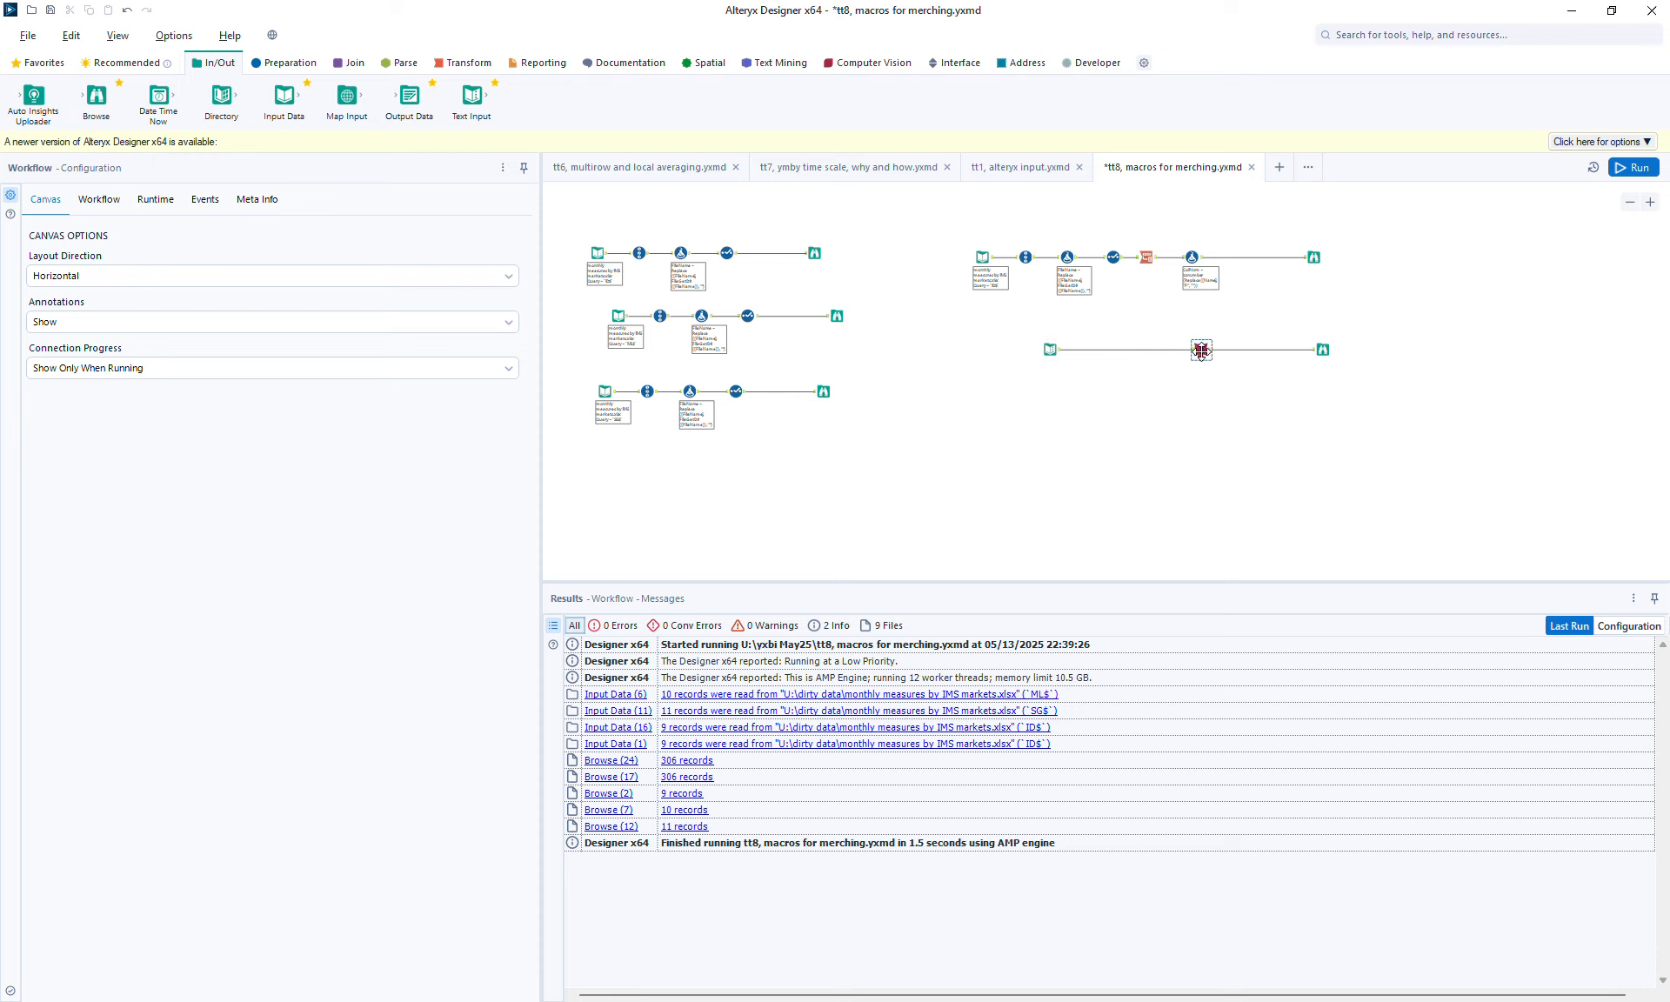
{"action": "left_click", "coordinate": [1200, 350]}
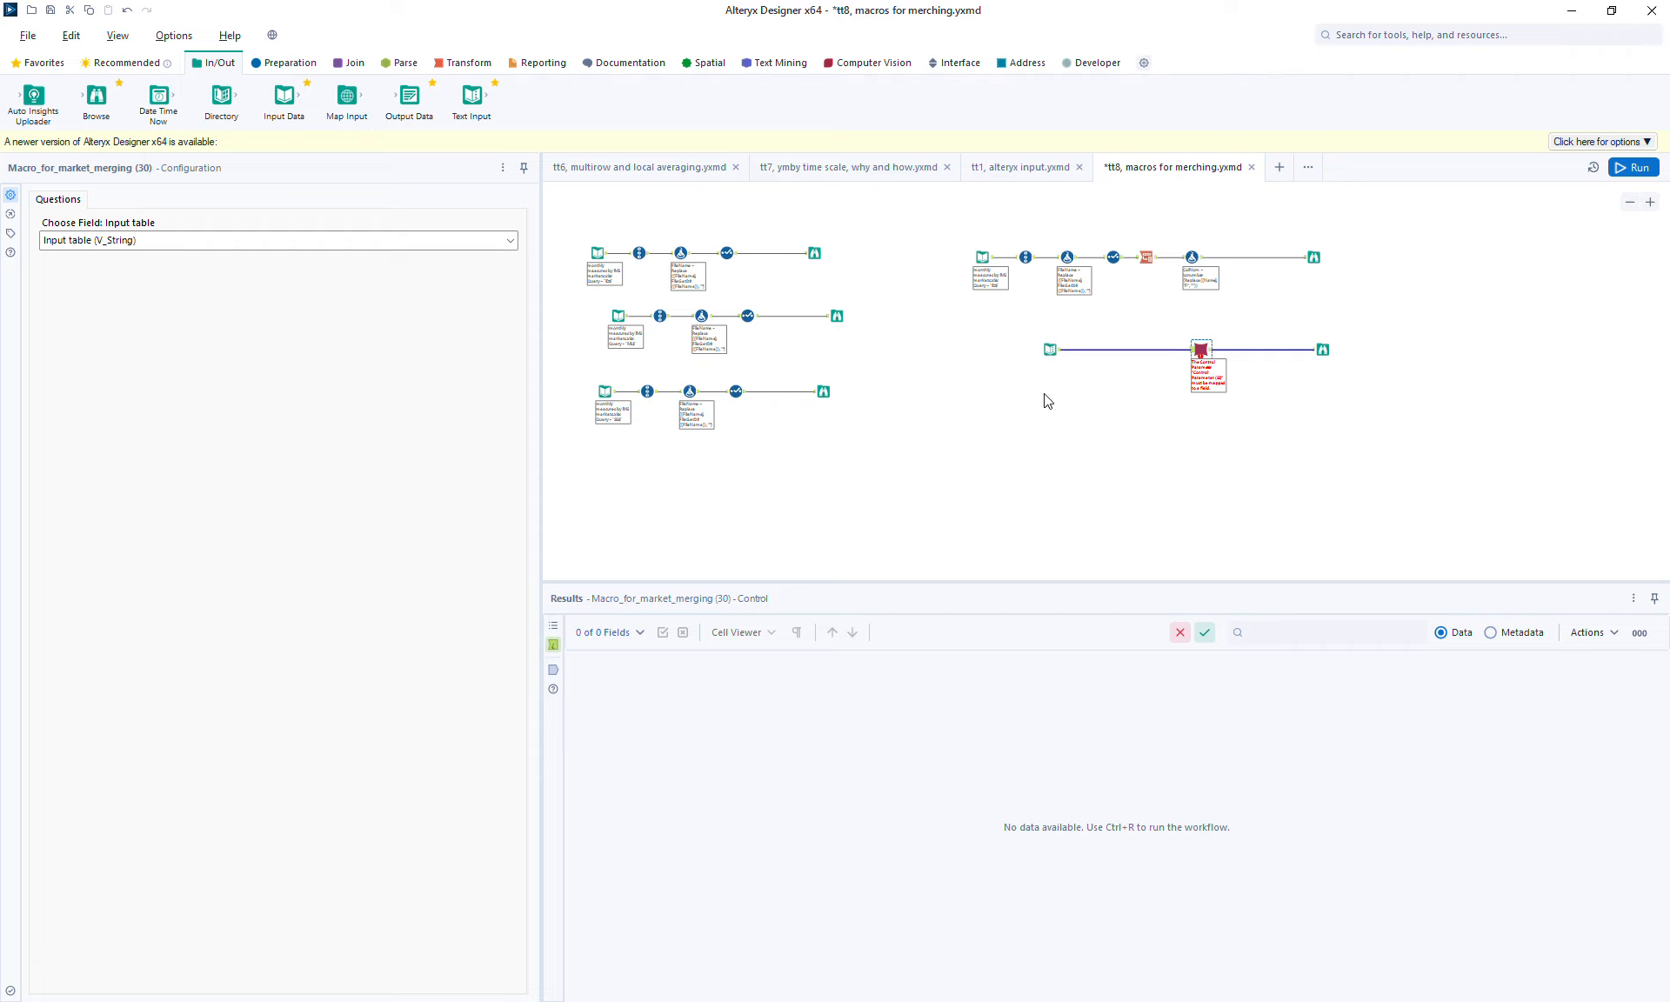
{"action": "left_click", "coordinate": [1048, 350]}
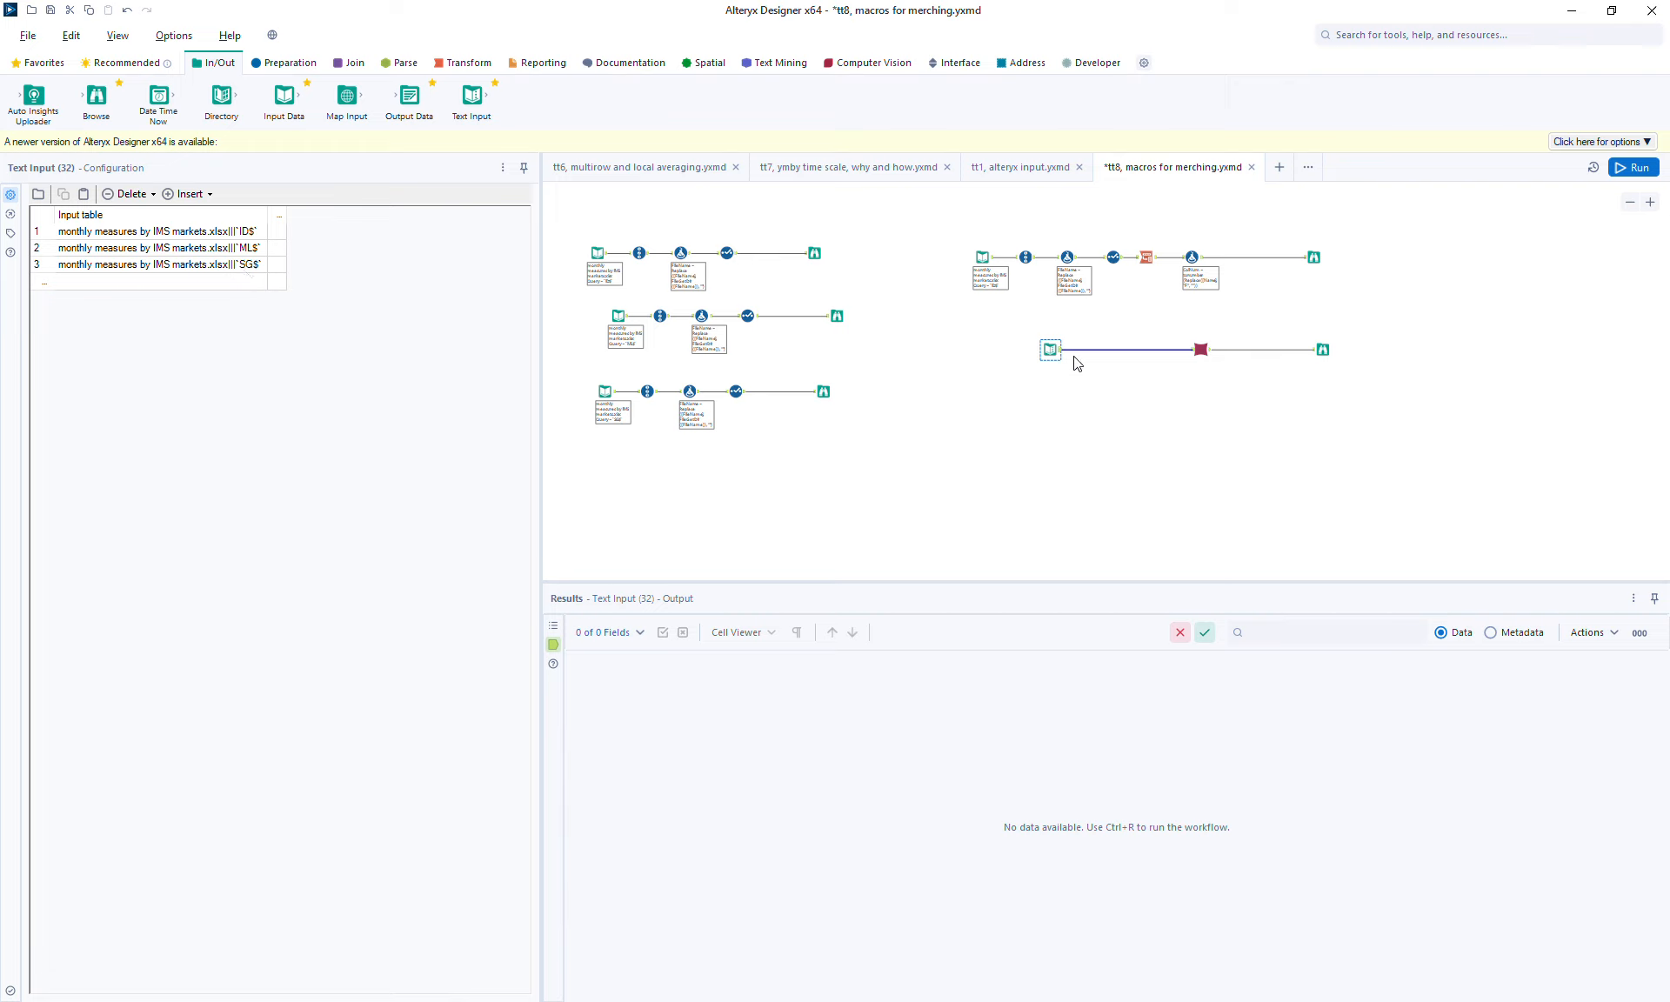
Run the tt8 workflow and examine its messages, the Text Input records and the macro tool's configuration
{"action": "left_click", "coordinate": [1638, 174]}
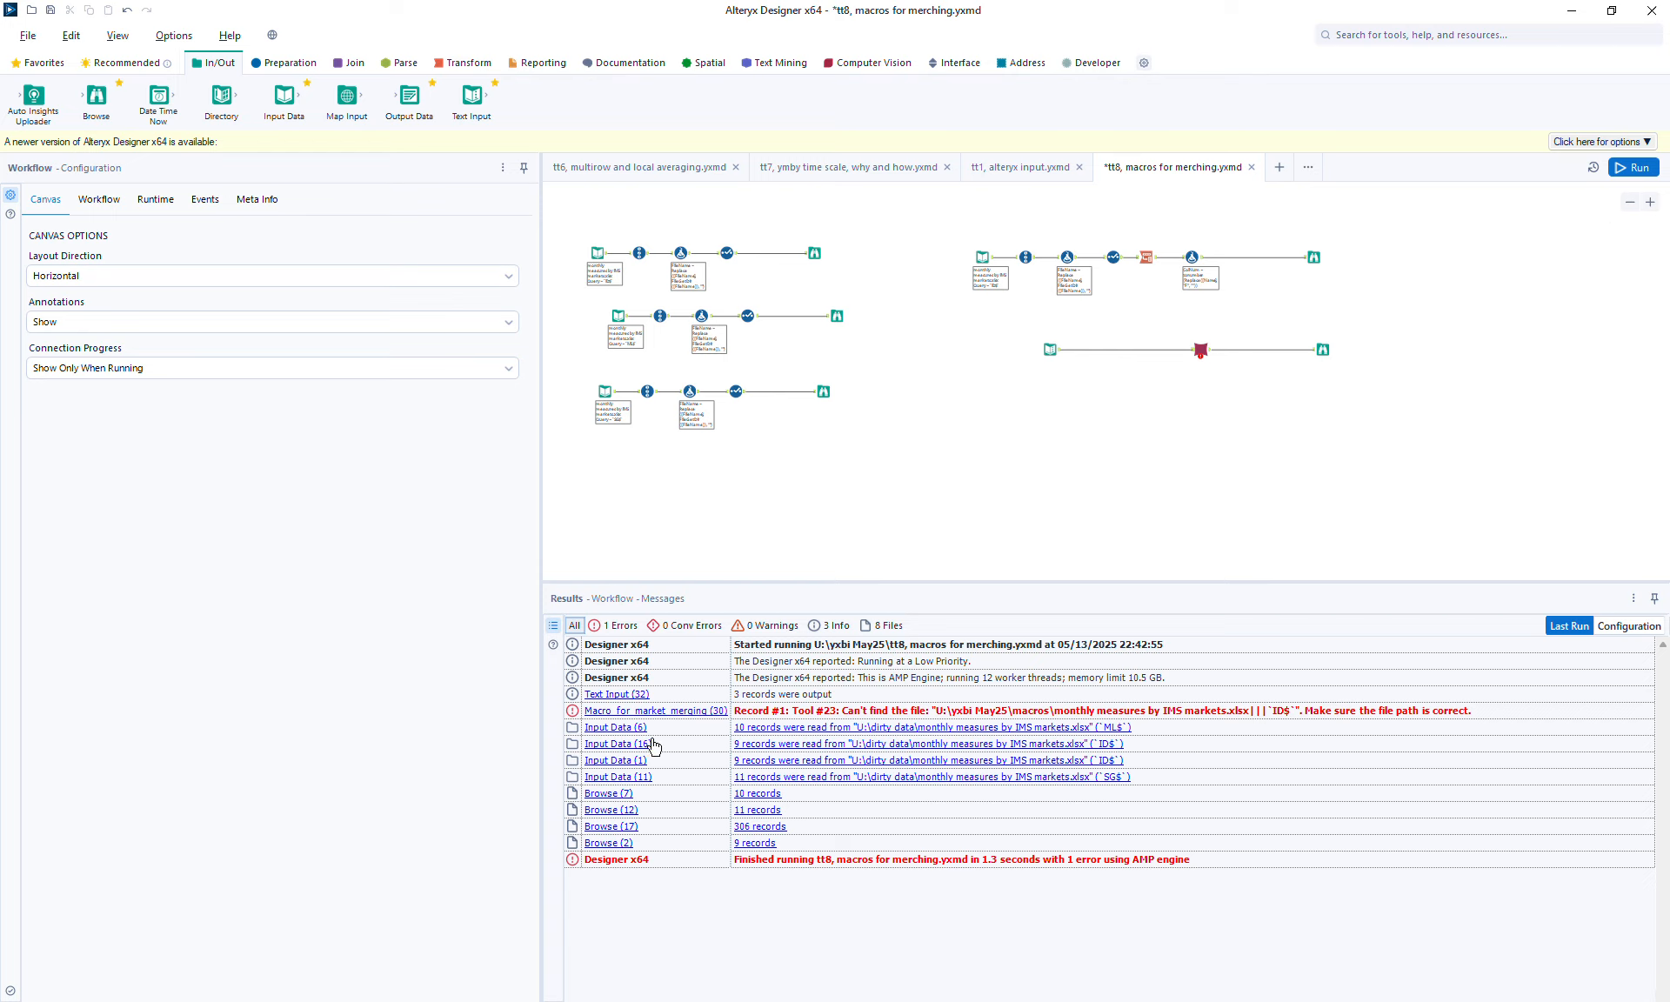
{"action": "left_click", "coordinate": [1201, 349]}
{"action": "left_click", "coordinate": [1052, 351]}
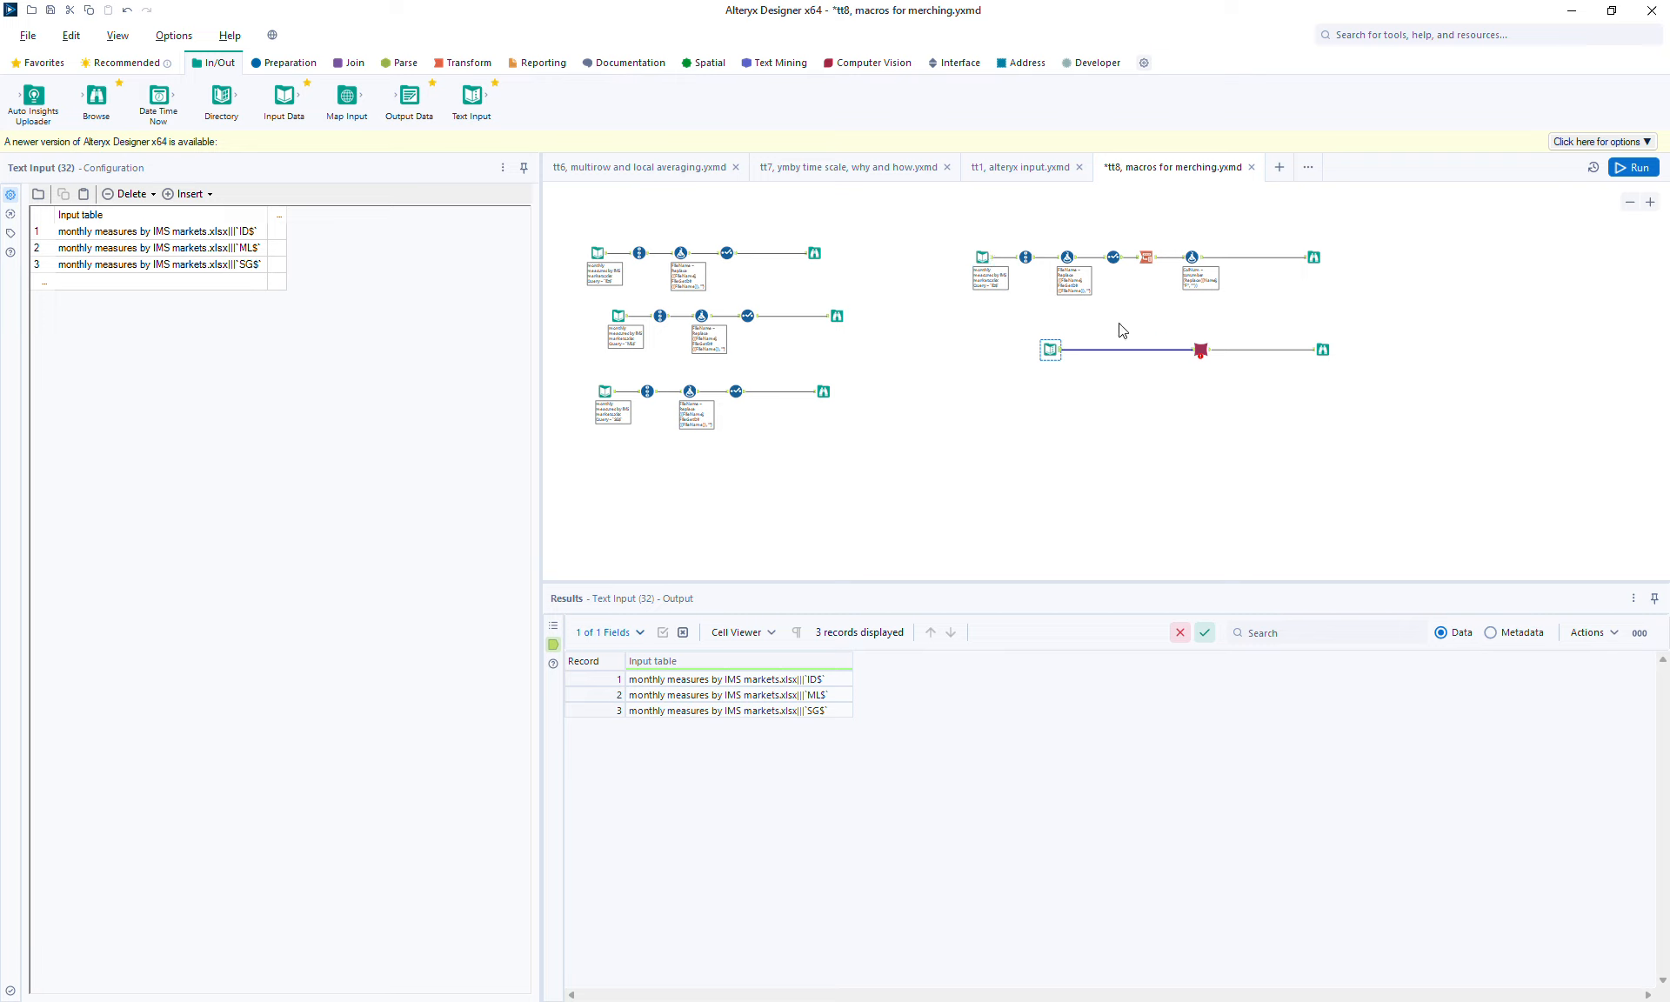
{"action": "left_click", "coordinate": [1200, 349]}
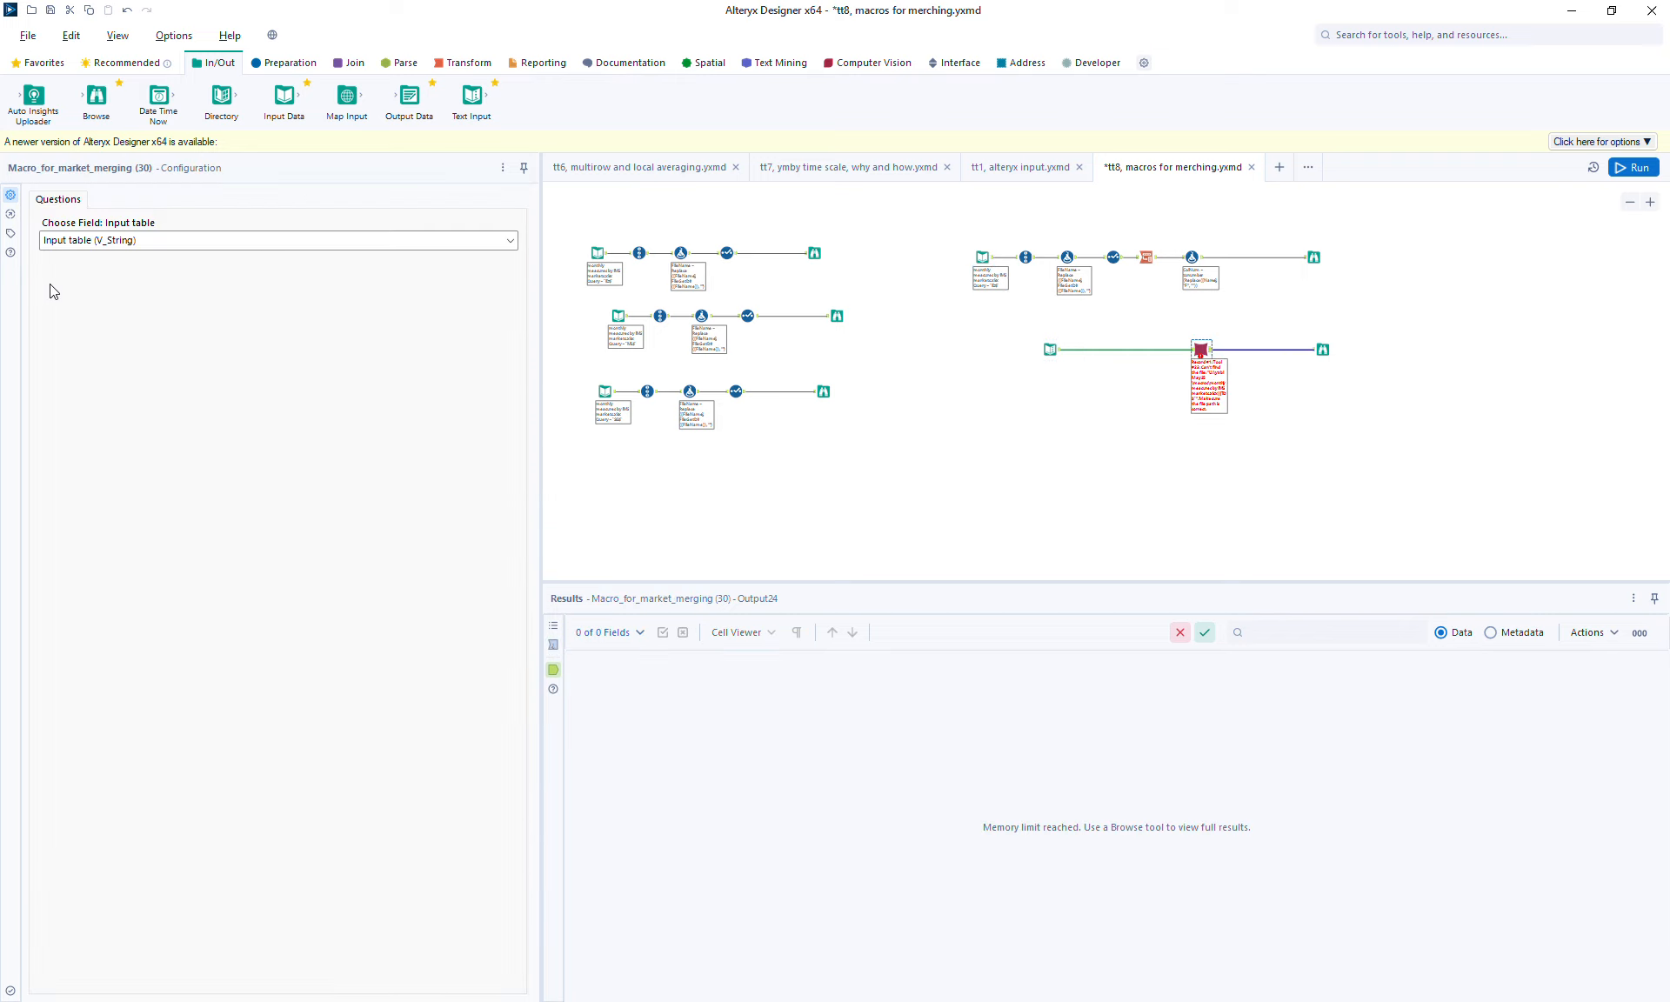
Compare the string replaced by the Action tool inside Macro_for_market_merging with the file references in the Text Input rows
{"action": "left_click", "coordinate": [1081, 518]}
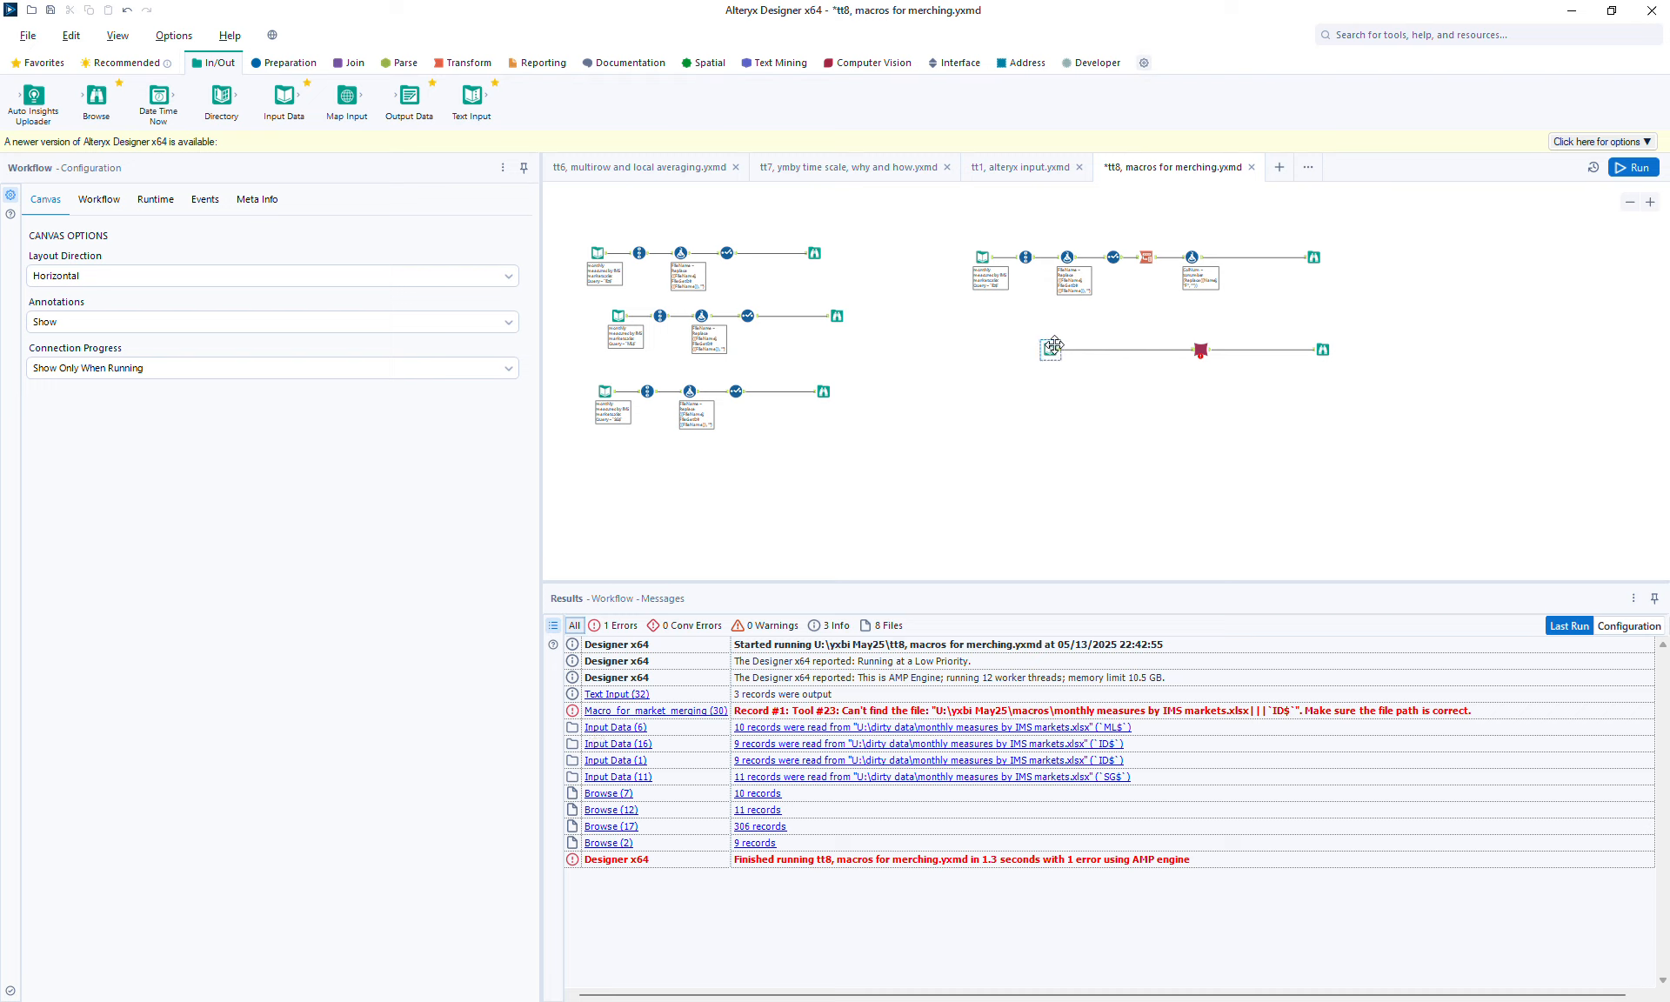
{"action": "right_click", "coordinate": [1200, 350]}
{"action": "left_click", "coordinate": [1354, 712]}
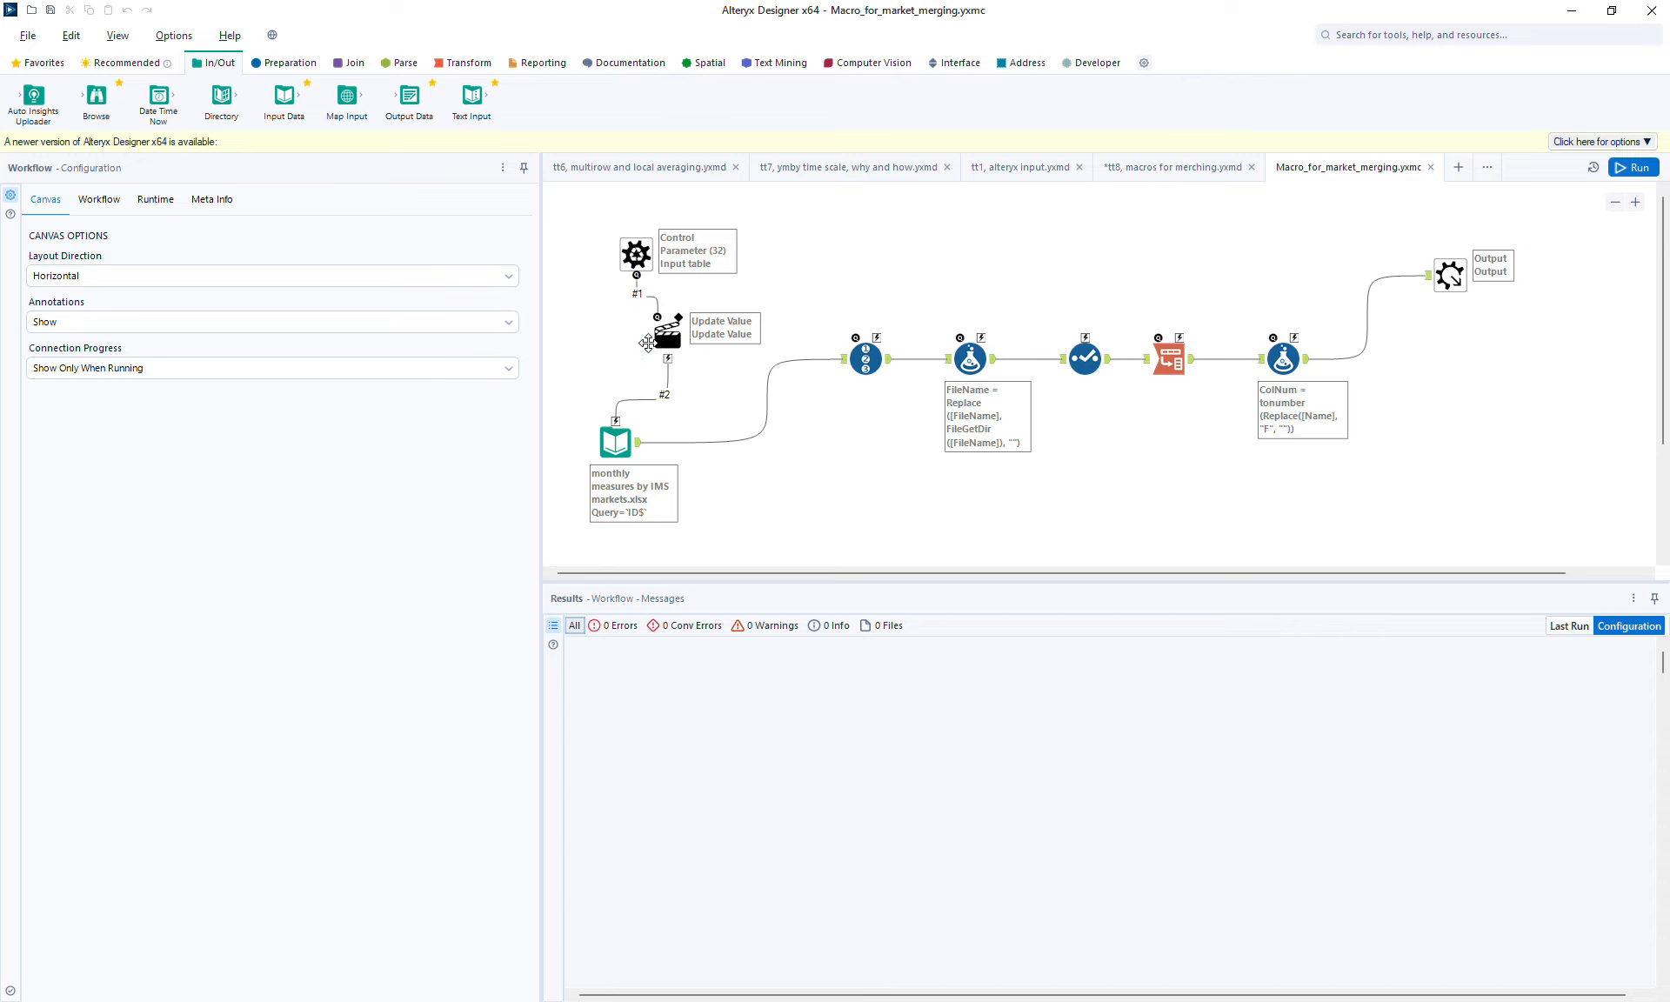
{"action": "left_click", "coordinate": [667, 332]}
{"action": "left_click", "coordinate": [636, 251]}
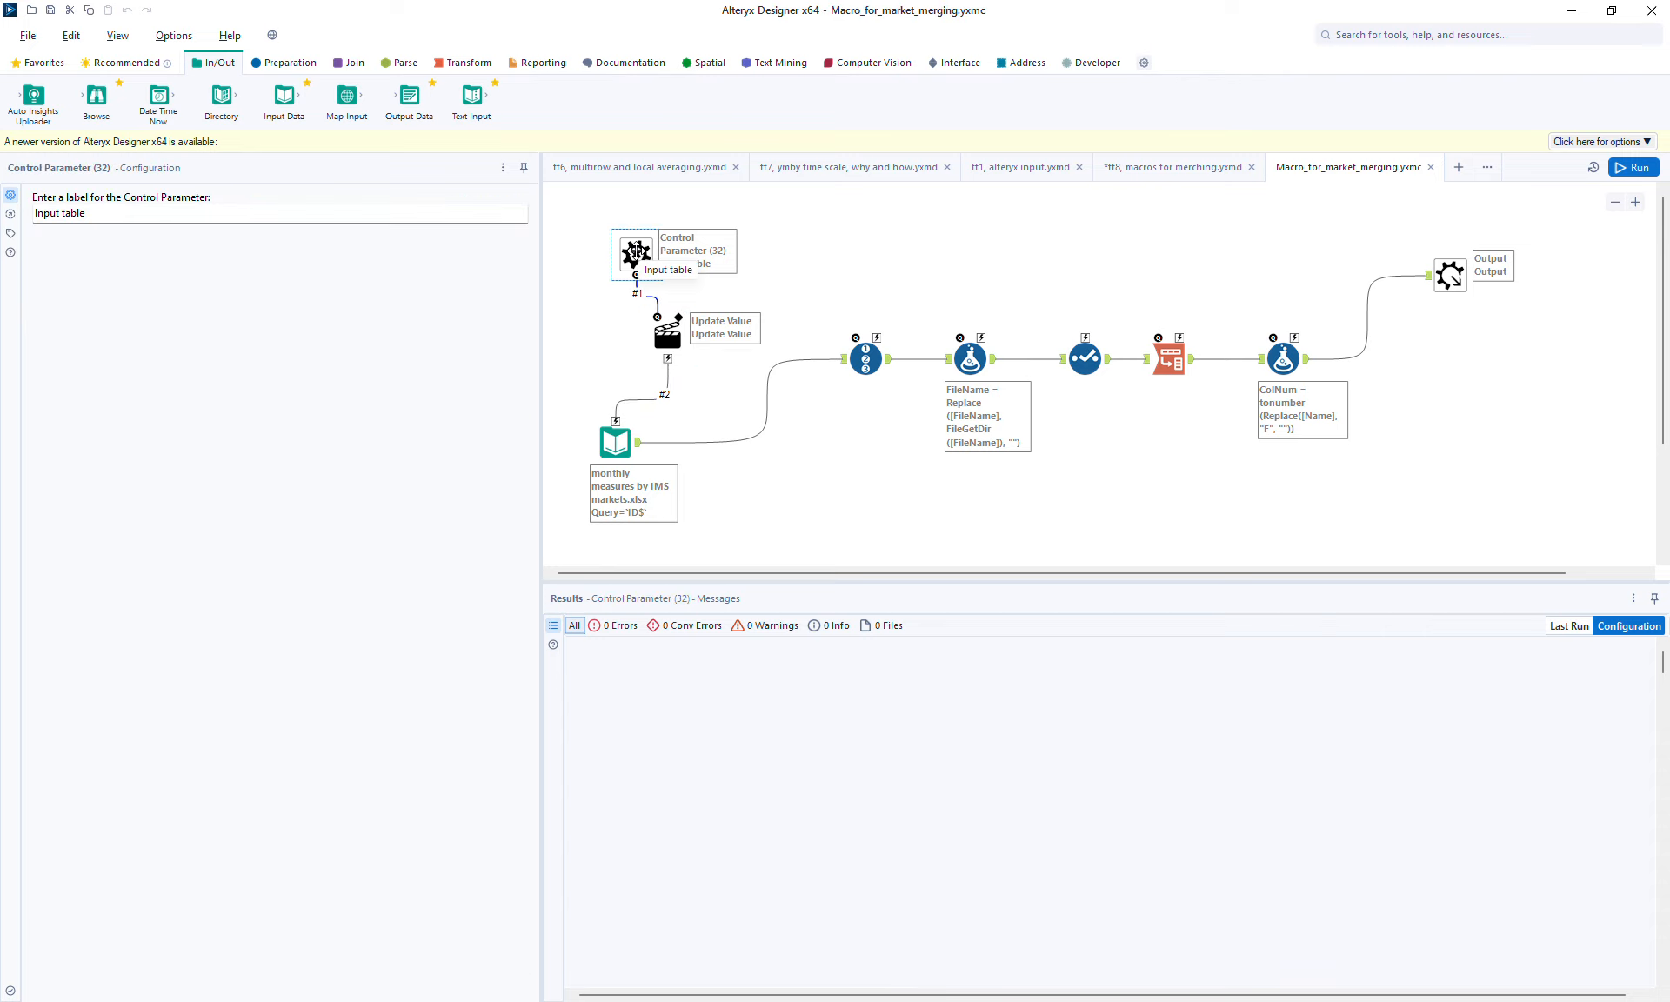
{"action": "left_click", "coordinate": [667, 333]}
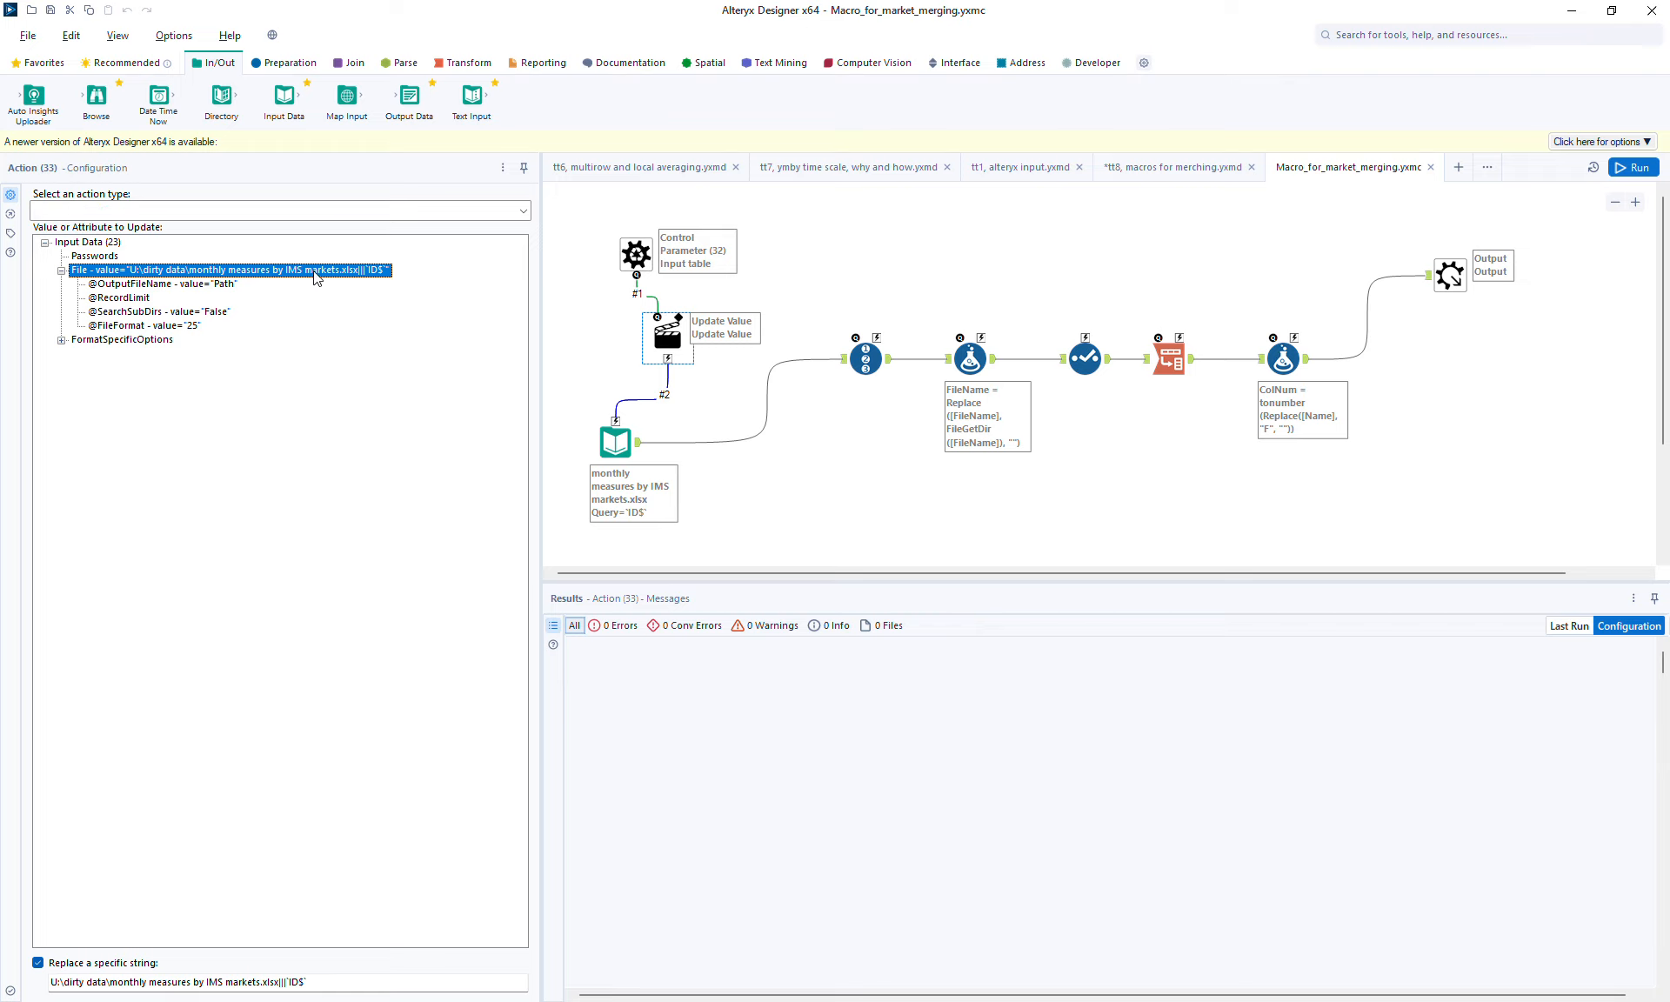
{"action": "left_click", "coordinate": [384, 986]}
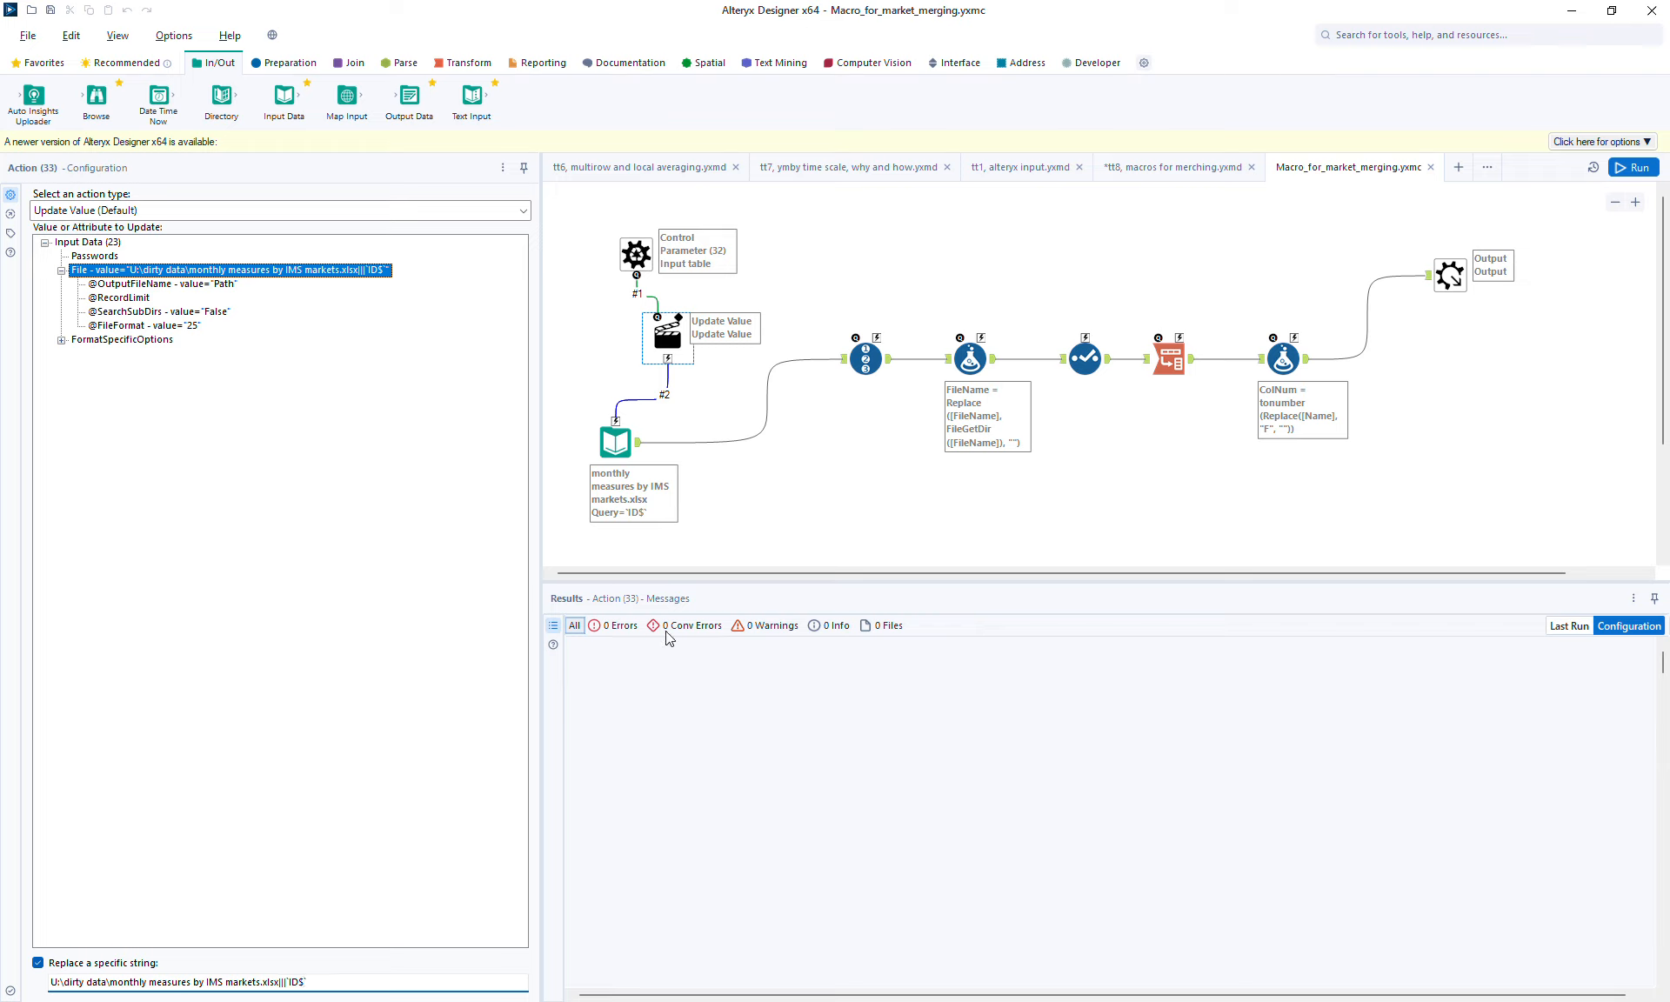
{"action": "left_click", "coordinate": [1430, 168]}
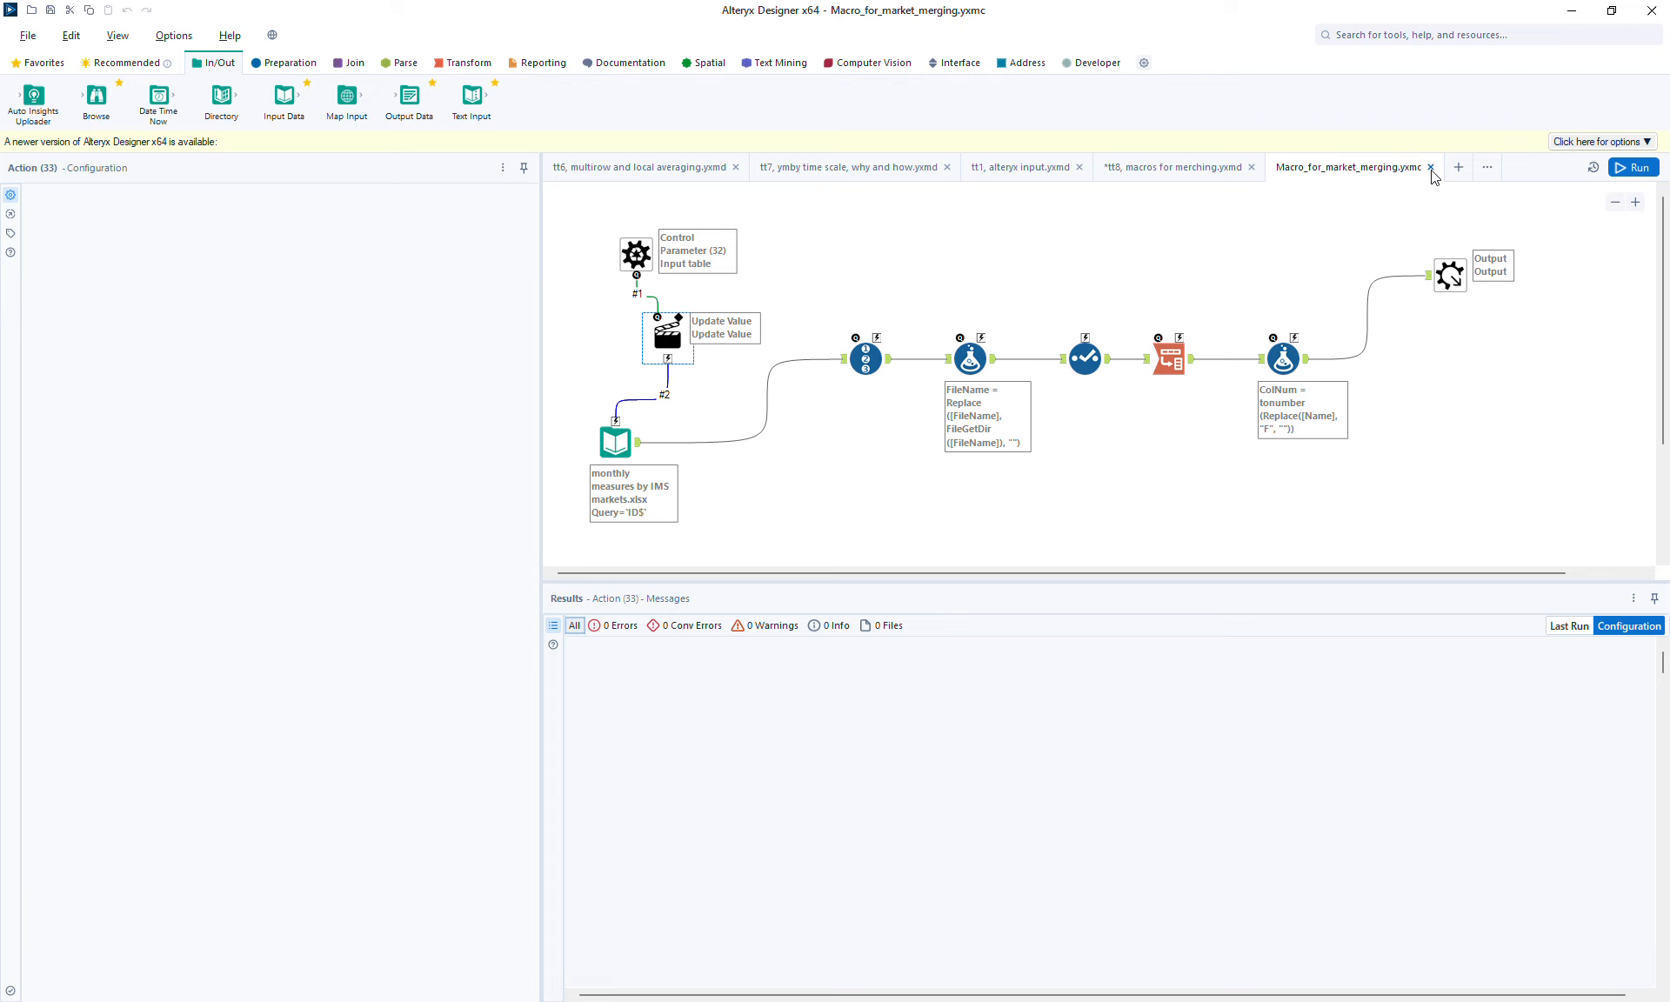
{"action": "left_click", "coordinate": [1051, 350]}
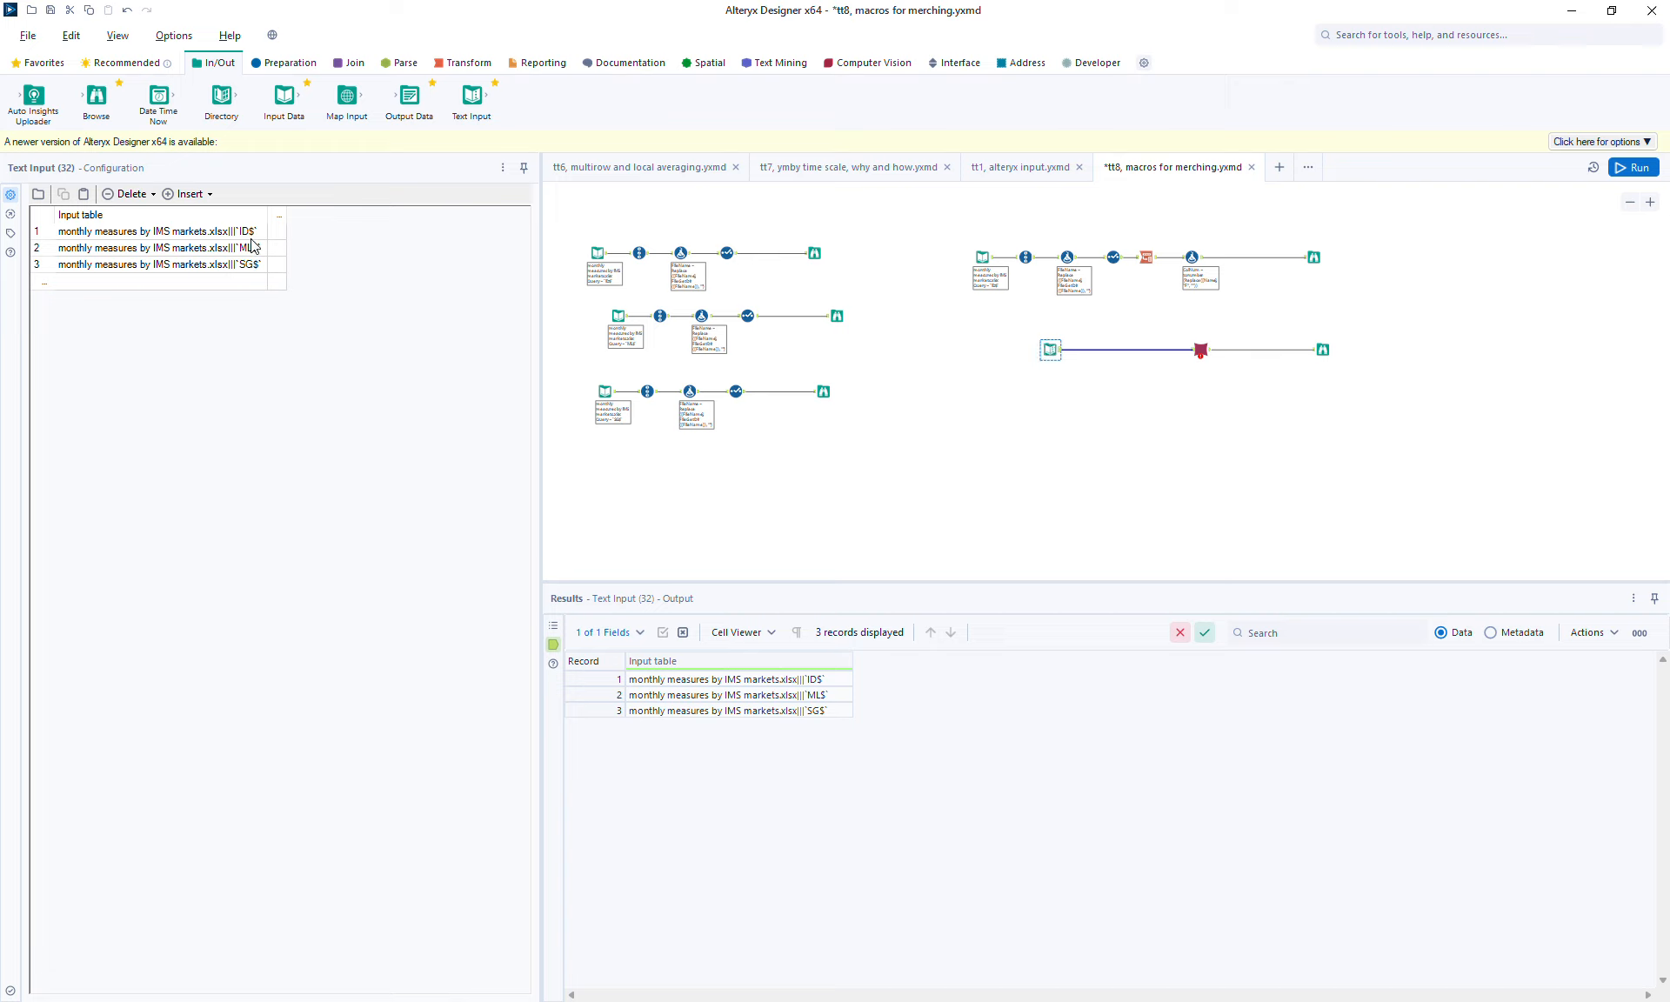
{"action": "left_click", "coordinate": [257, 233]}
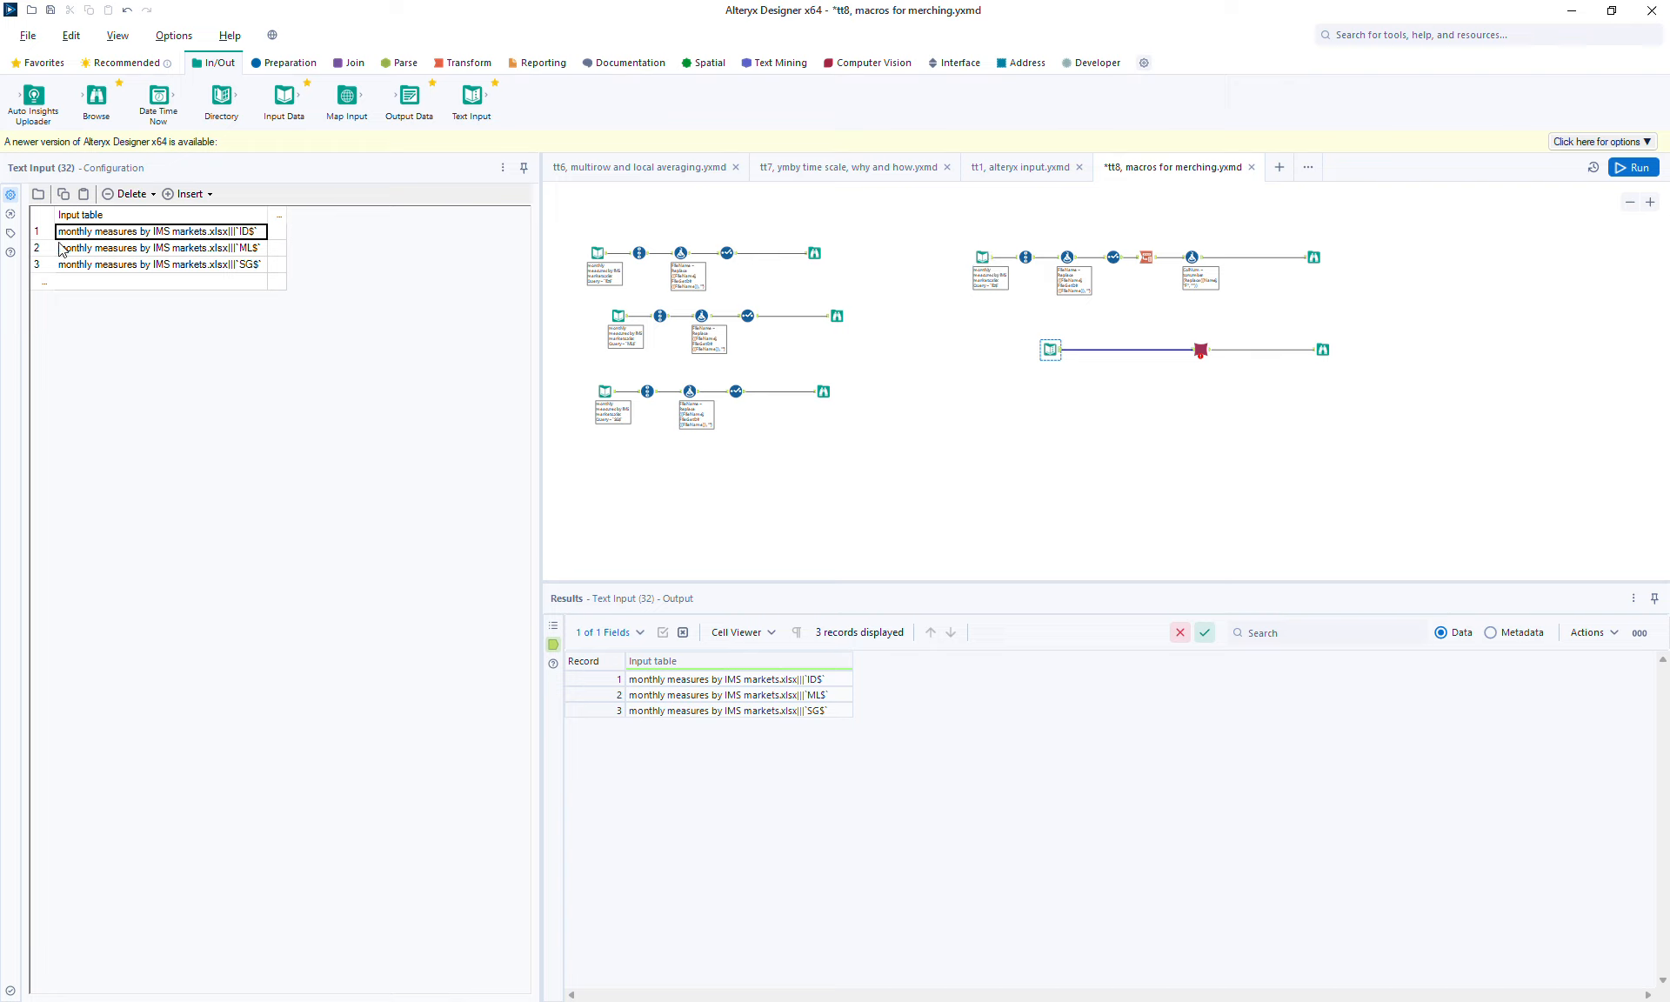
Copy the full FileName value, including its folder path, from record 1 of the Input Data tool feeding the transposing chain
{"action": "left_click", "coordinate": [987, 266]}
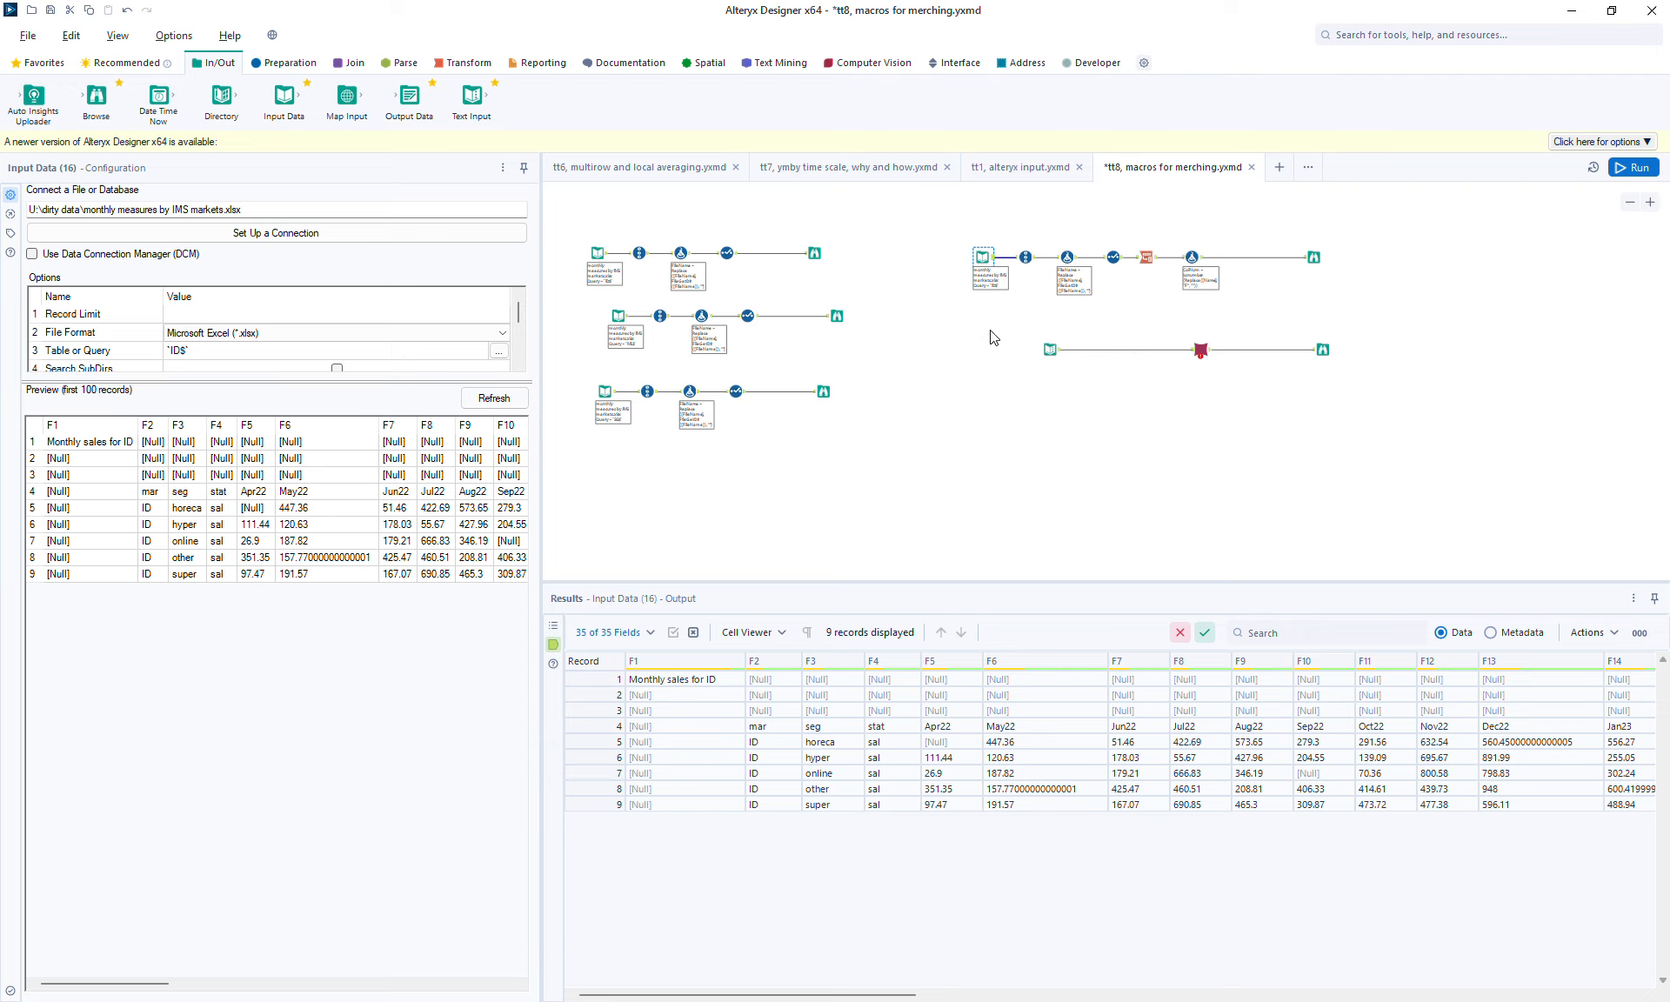
{"action": "left_click_drag", "start_coordinate": [813, 995], "coordinate": [1544, 995]}
{"action": "left_click", "coordinate": [1486, 680]}
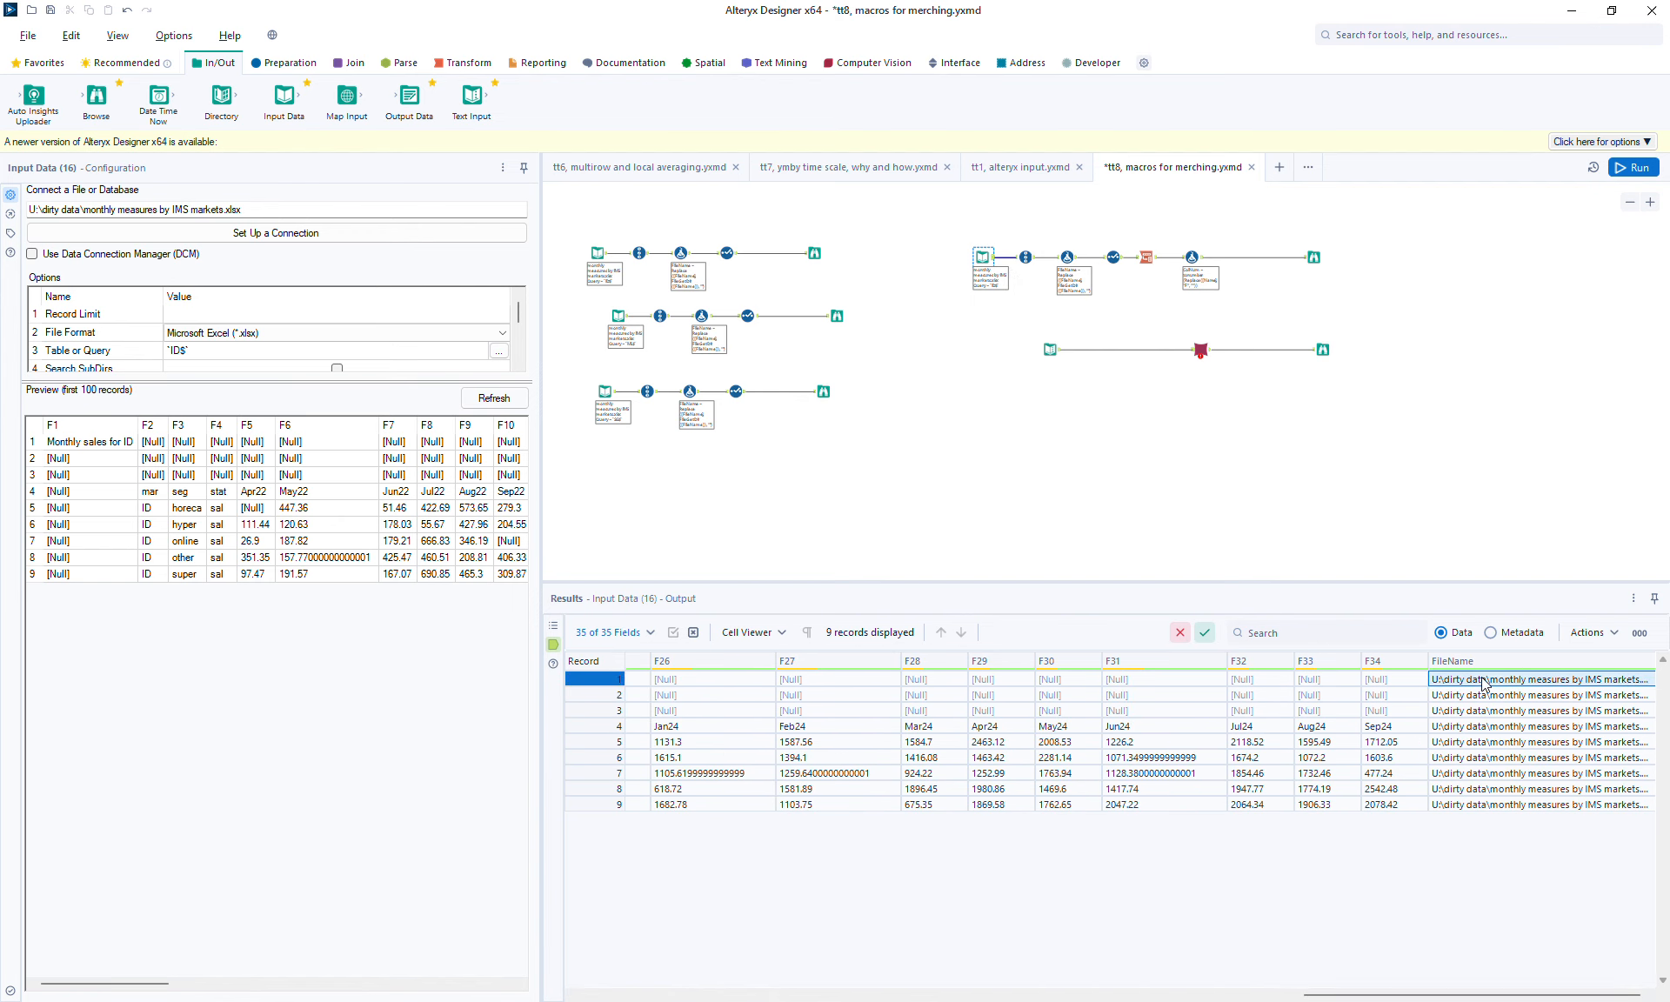
{"action": "left_click_drag", "start_coordinate": [869, 691], "coordinate": [548, 684]}
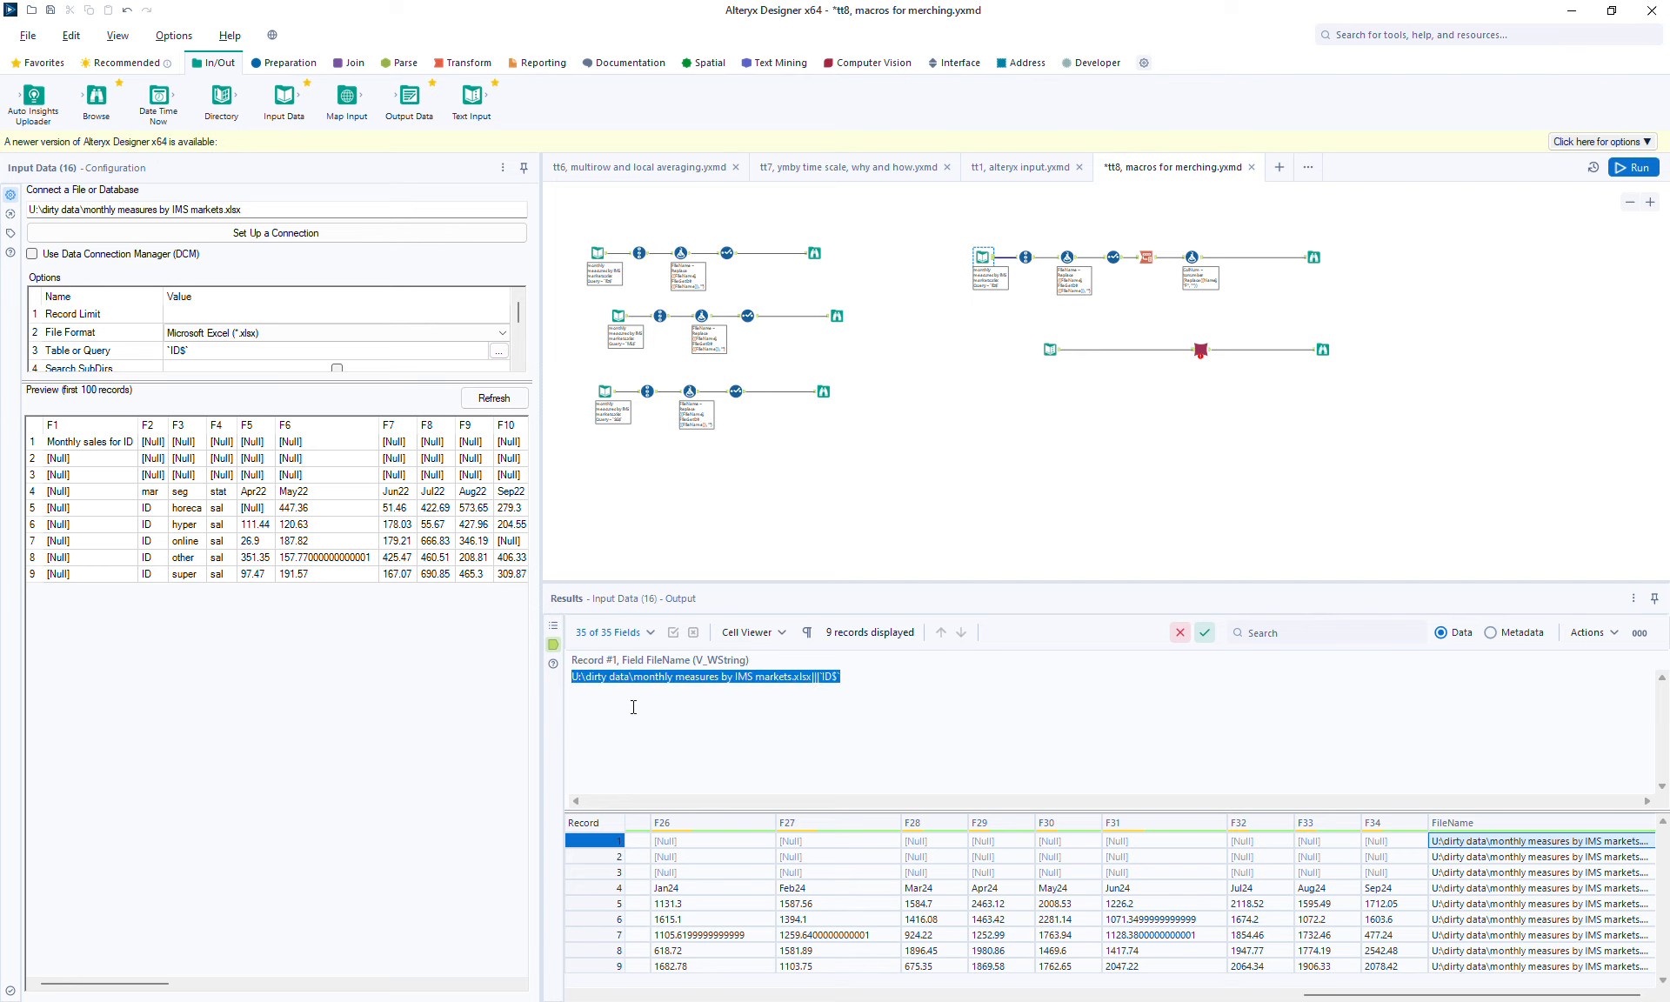
Replace all three Input table rows of the Text Input tool with the copied full path U:\dirty data\monthly measures by IMS markets.xlsx|||`ID$`
{"action": "left_click", "coordinate": [1051, 348]}
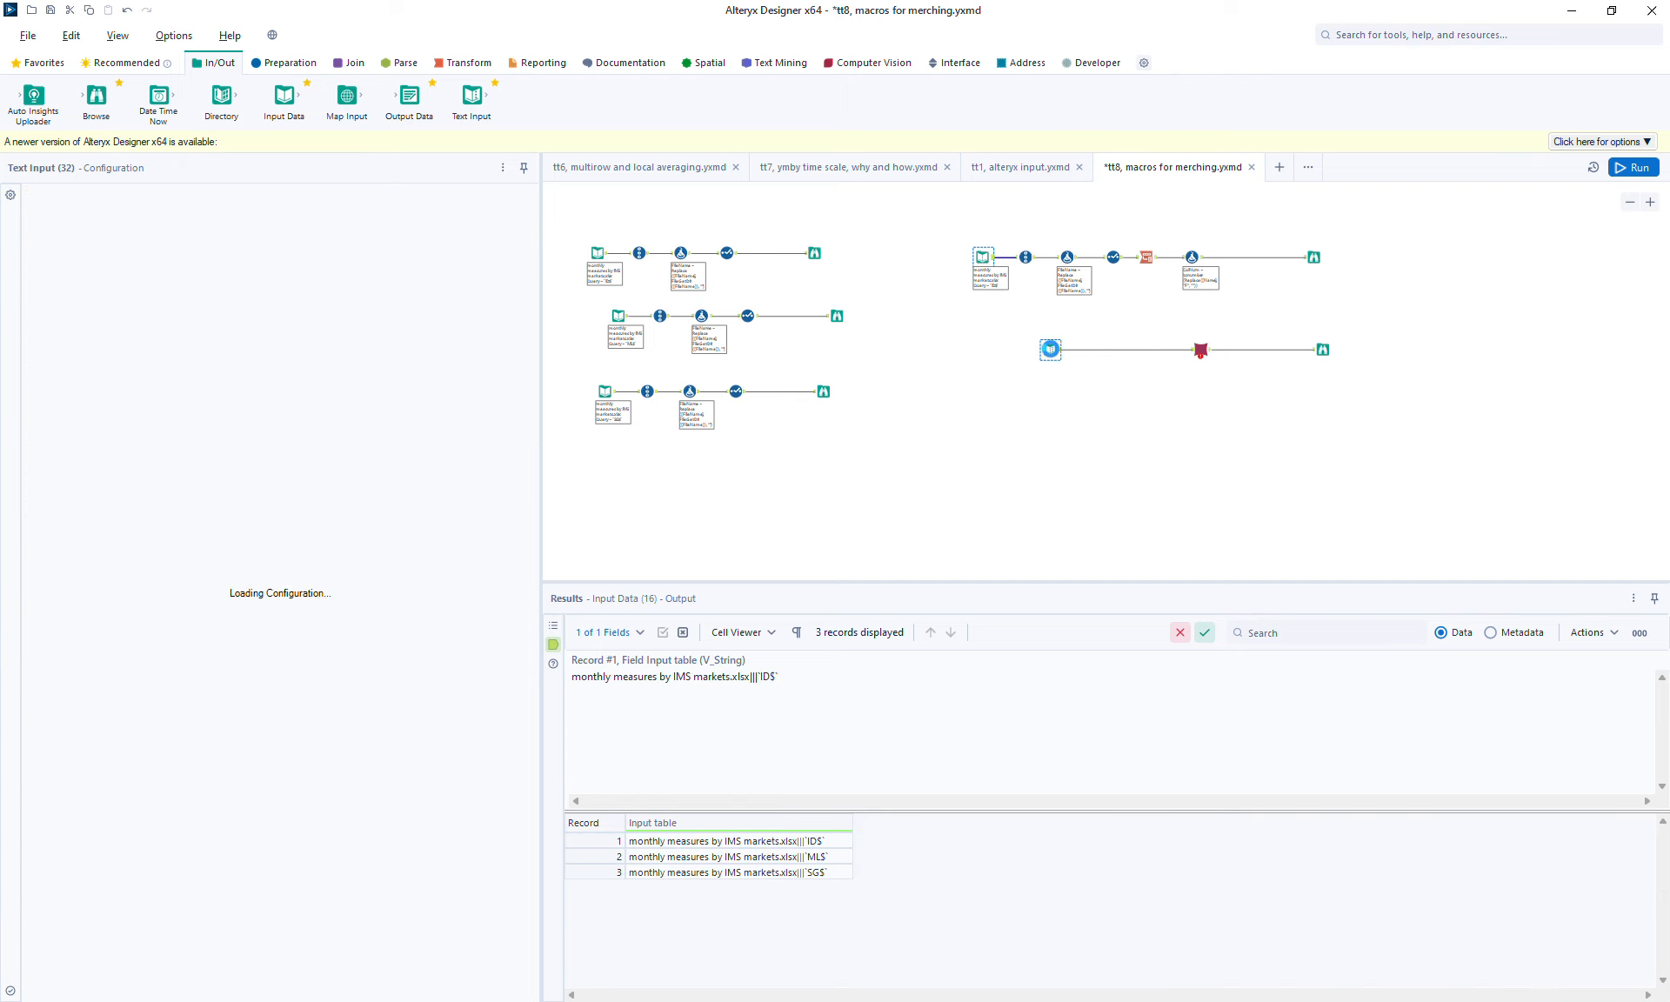
{"action": "left_click", "coordinate": [232, 238]}
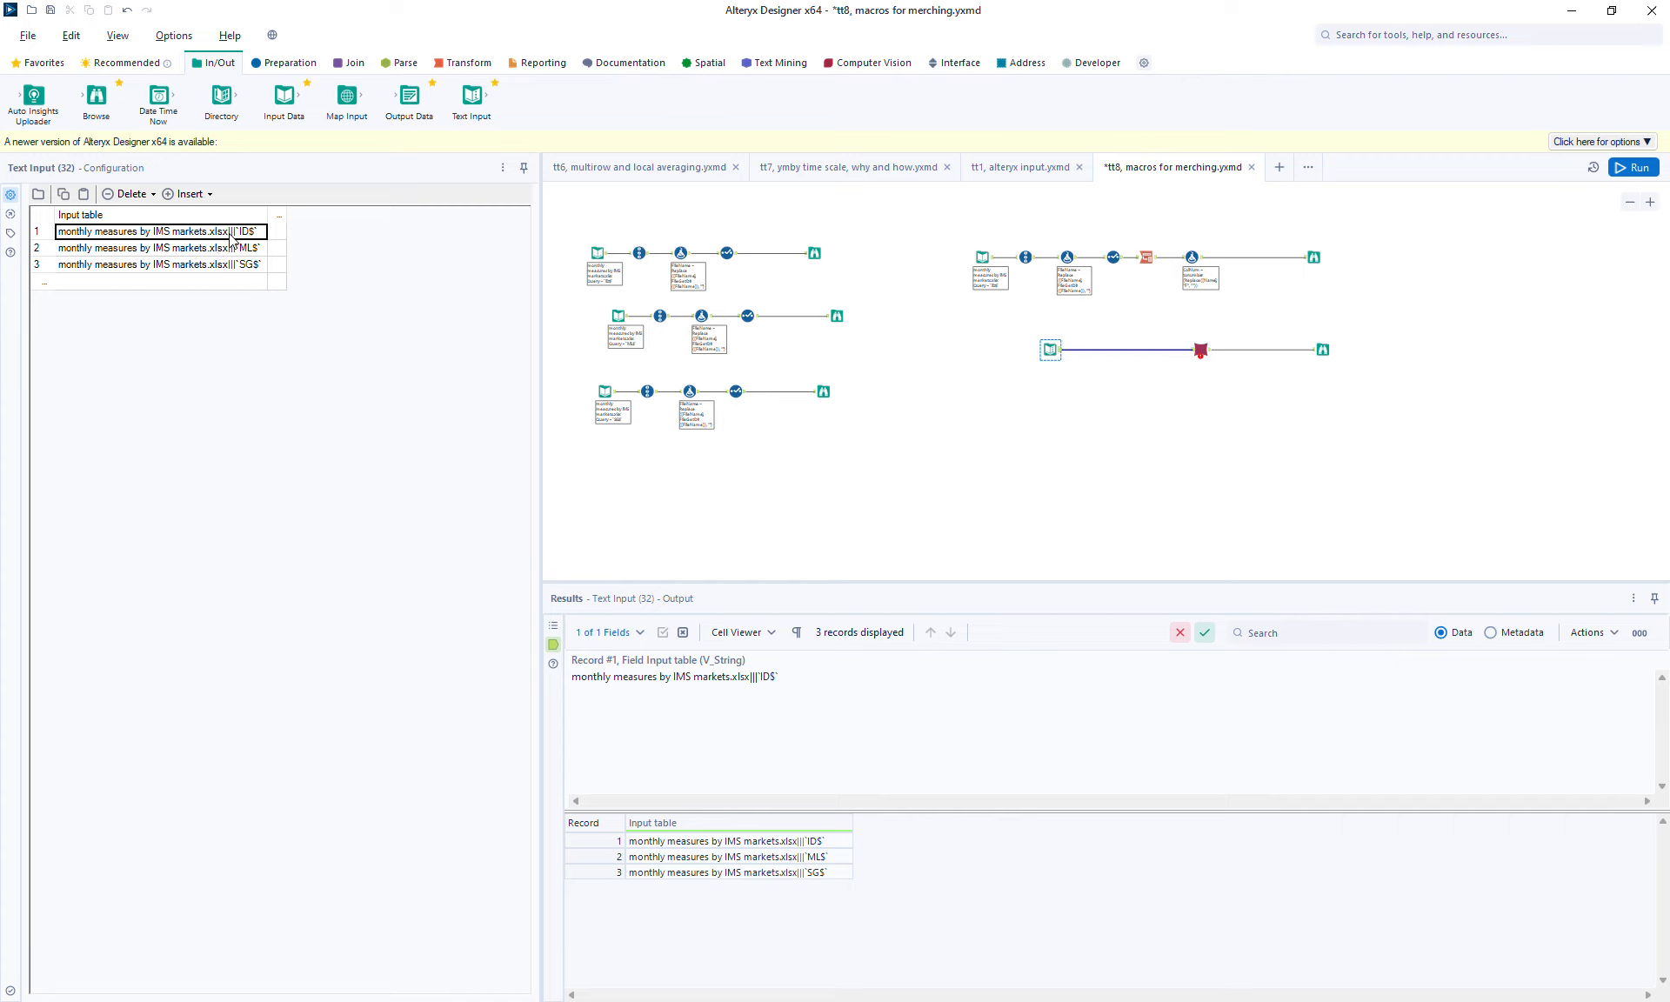
{"action": "key", "text": "ctrl+v"}
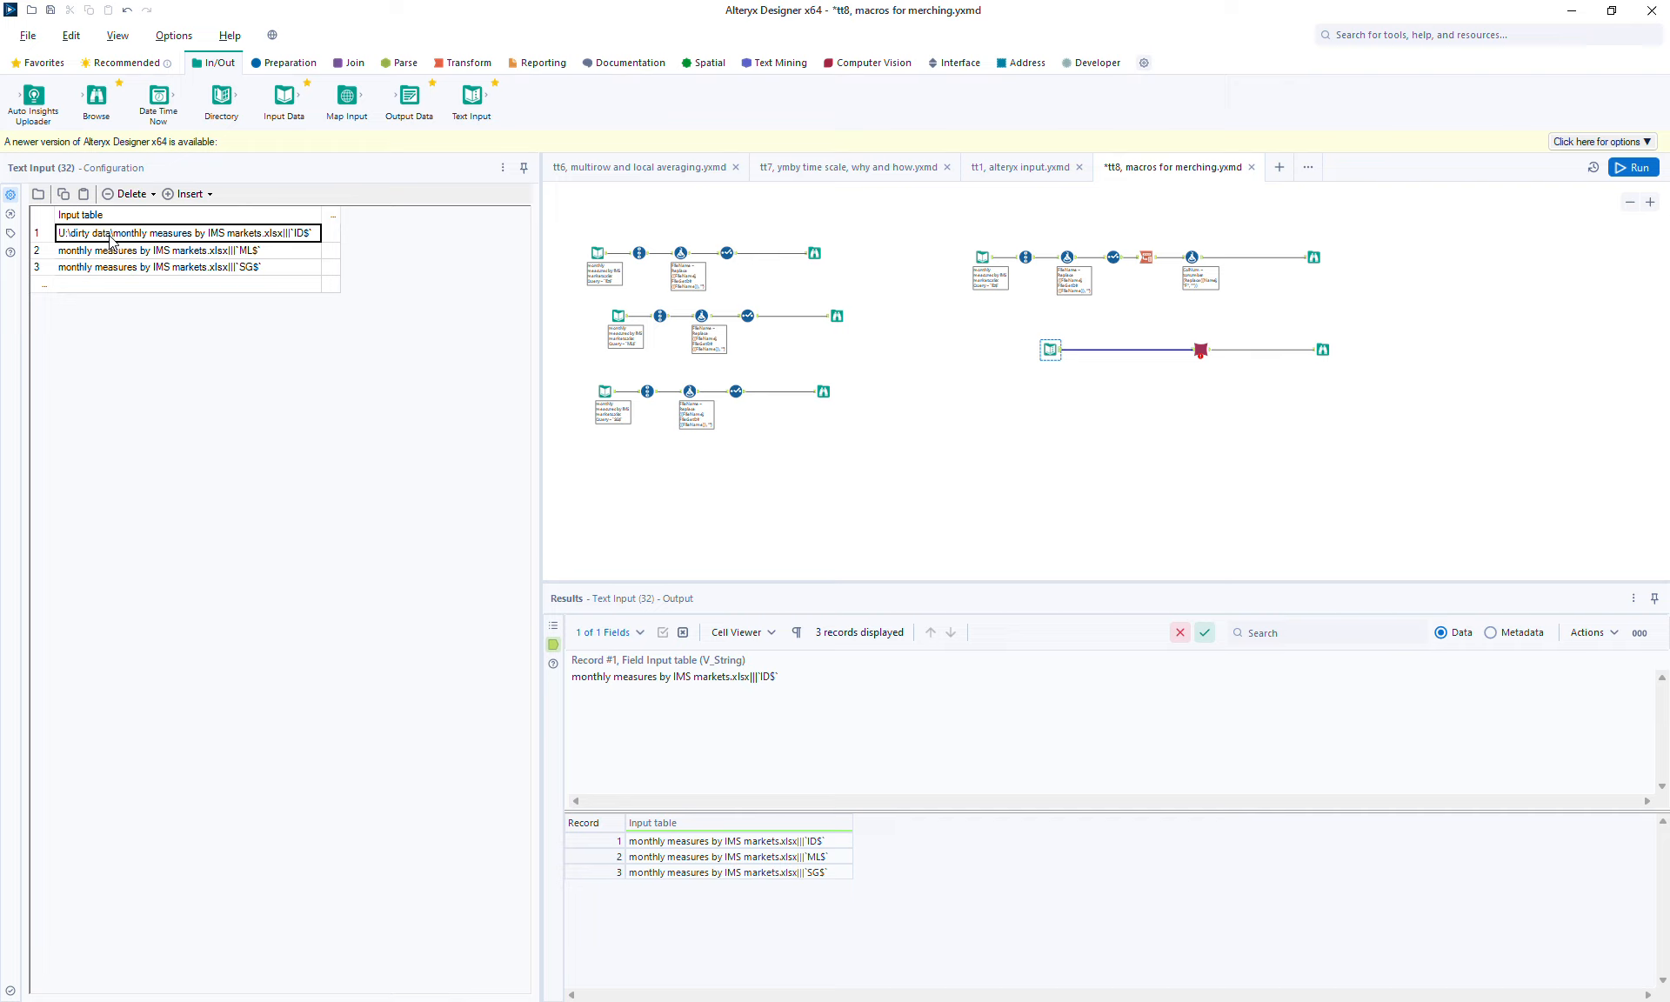
{"action": "left_click", "coordinate": [288, 253]}
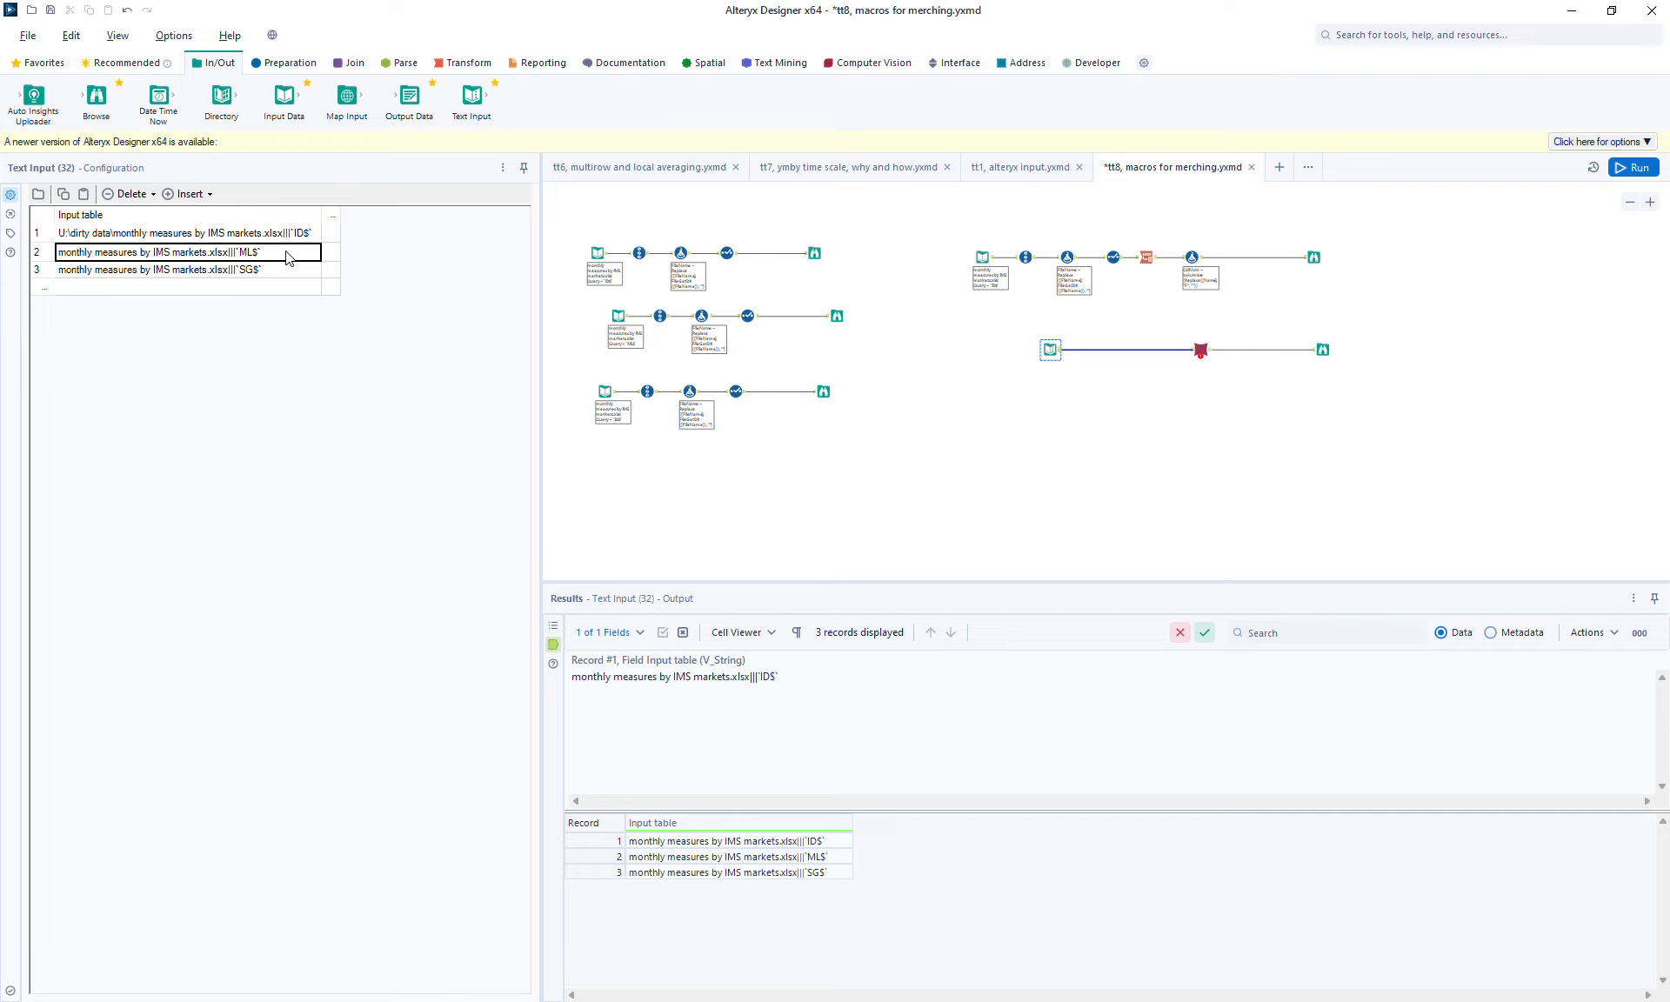
{"action": "key", "text": "ctrl+v"}
{"action": "left_click", "coordinate": [292, 287]}
{"action": "left_click", "coordinate": [289, 275]}
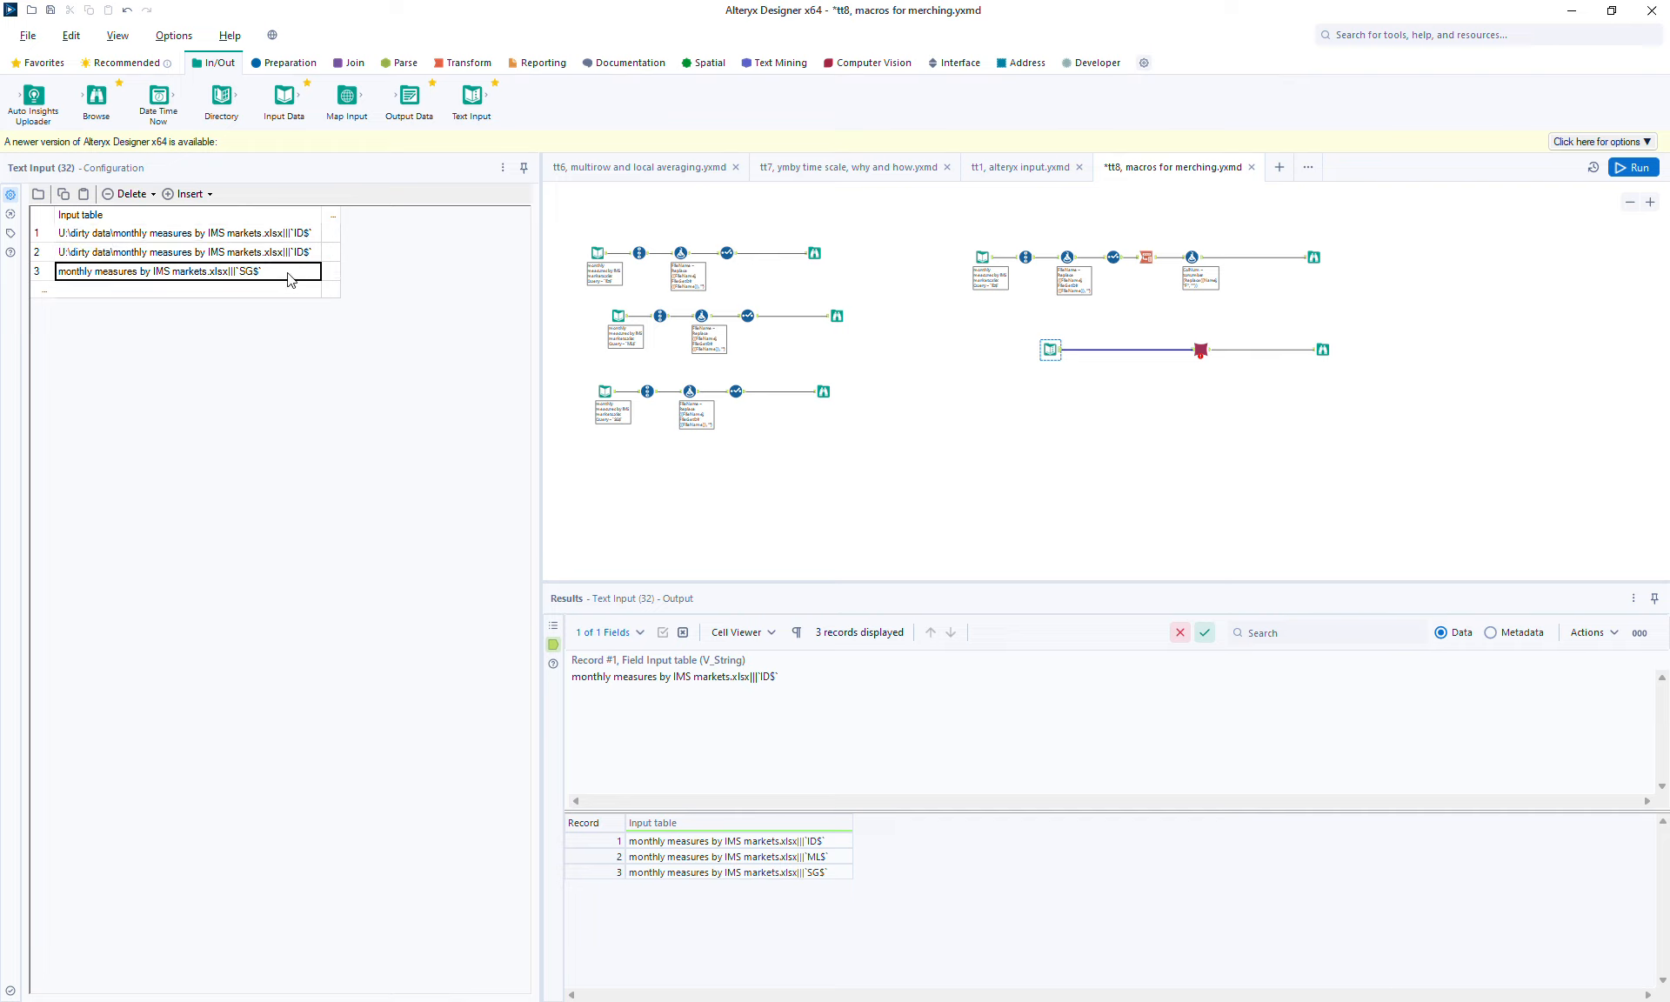
{"action": "key", "text": "ctrl+v"}
Change the sheet reference at the end of the full paths to ML$ in row 2 and SG$ in row 3
{"action": "left_click", "coordinate": [309, 256]}
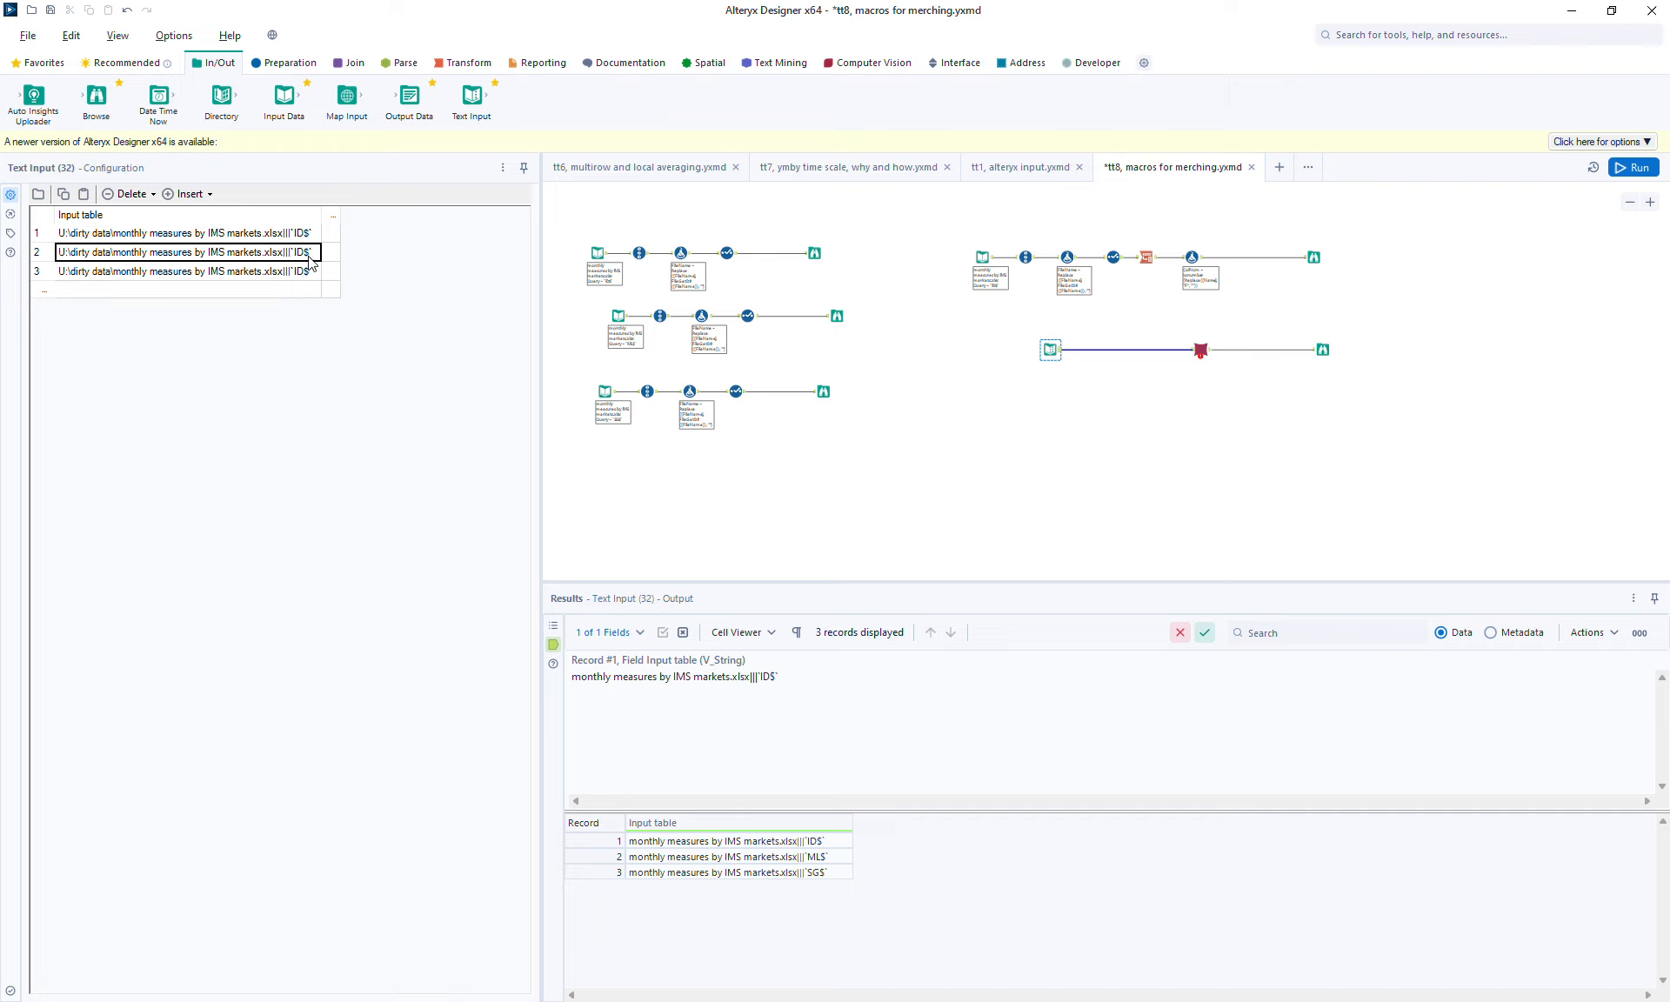
{"action": "left_click", "coordinate": [262, 256]}
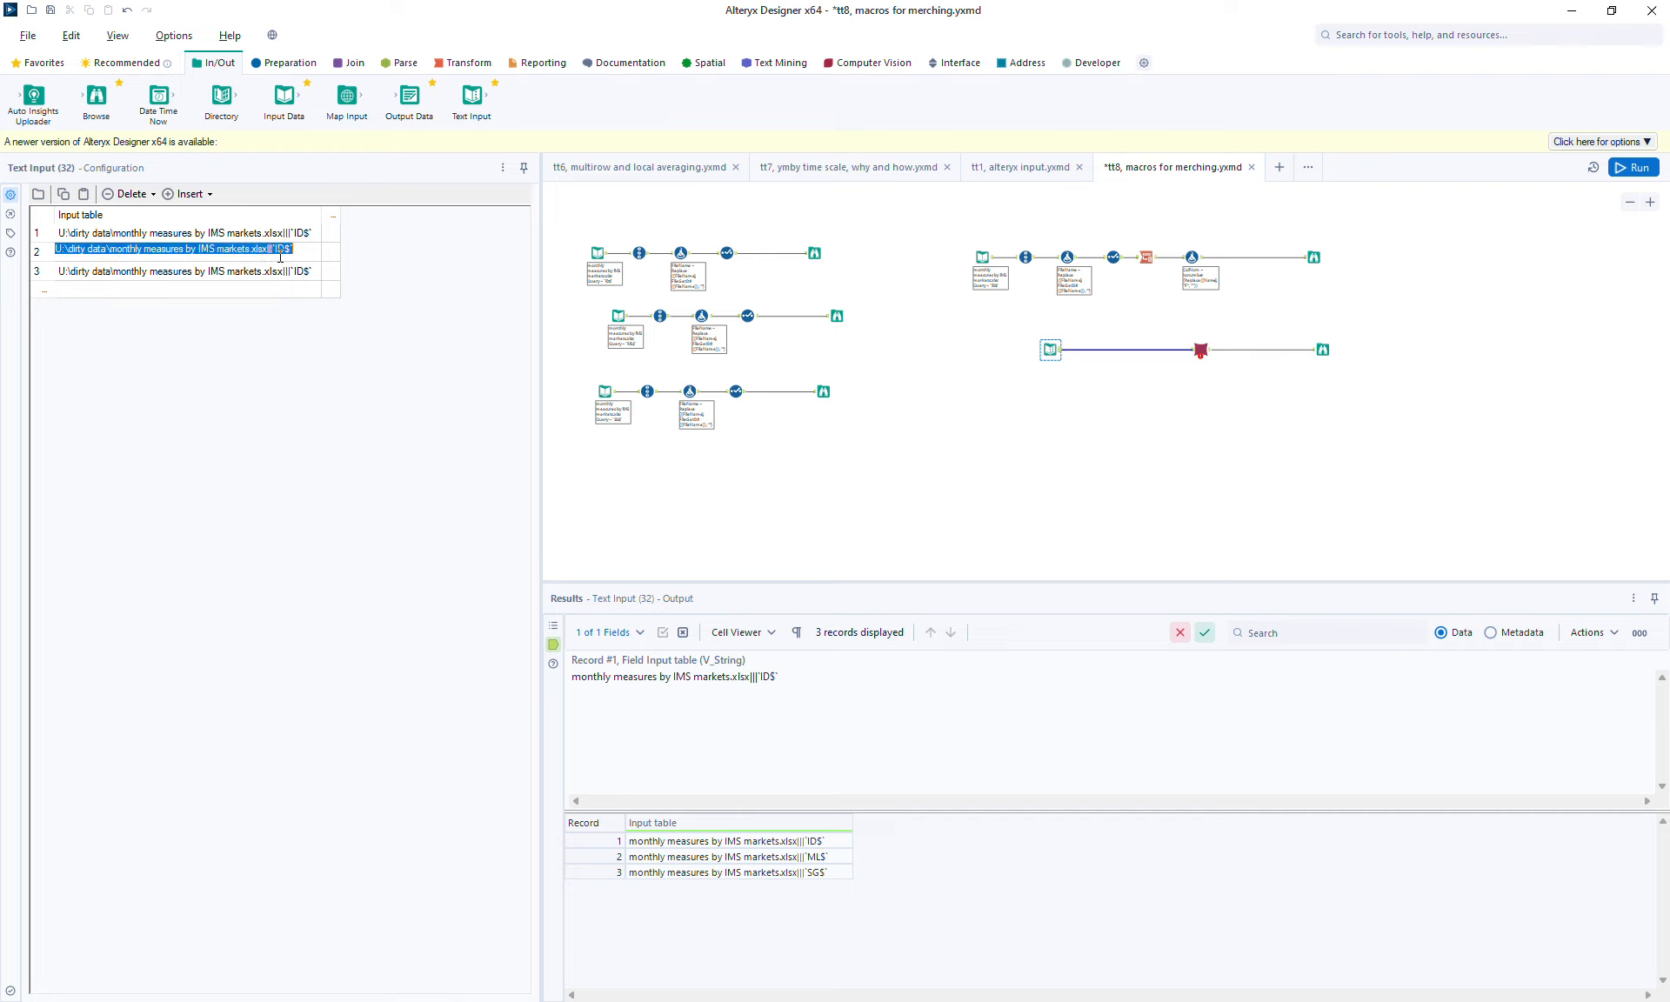
{"action": "left_click", "coordinate": [282, 251]}
{"action": "key", "text": "BackSpace"}
{"action": "key", "text": "BackSpace"}
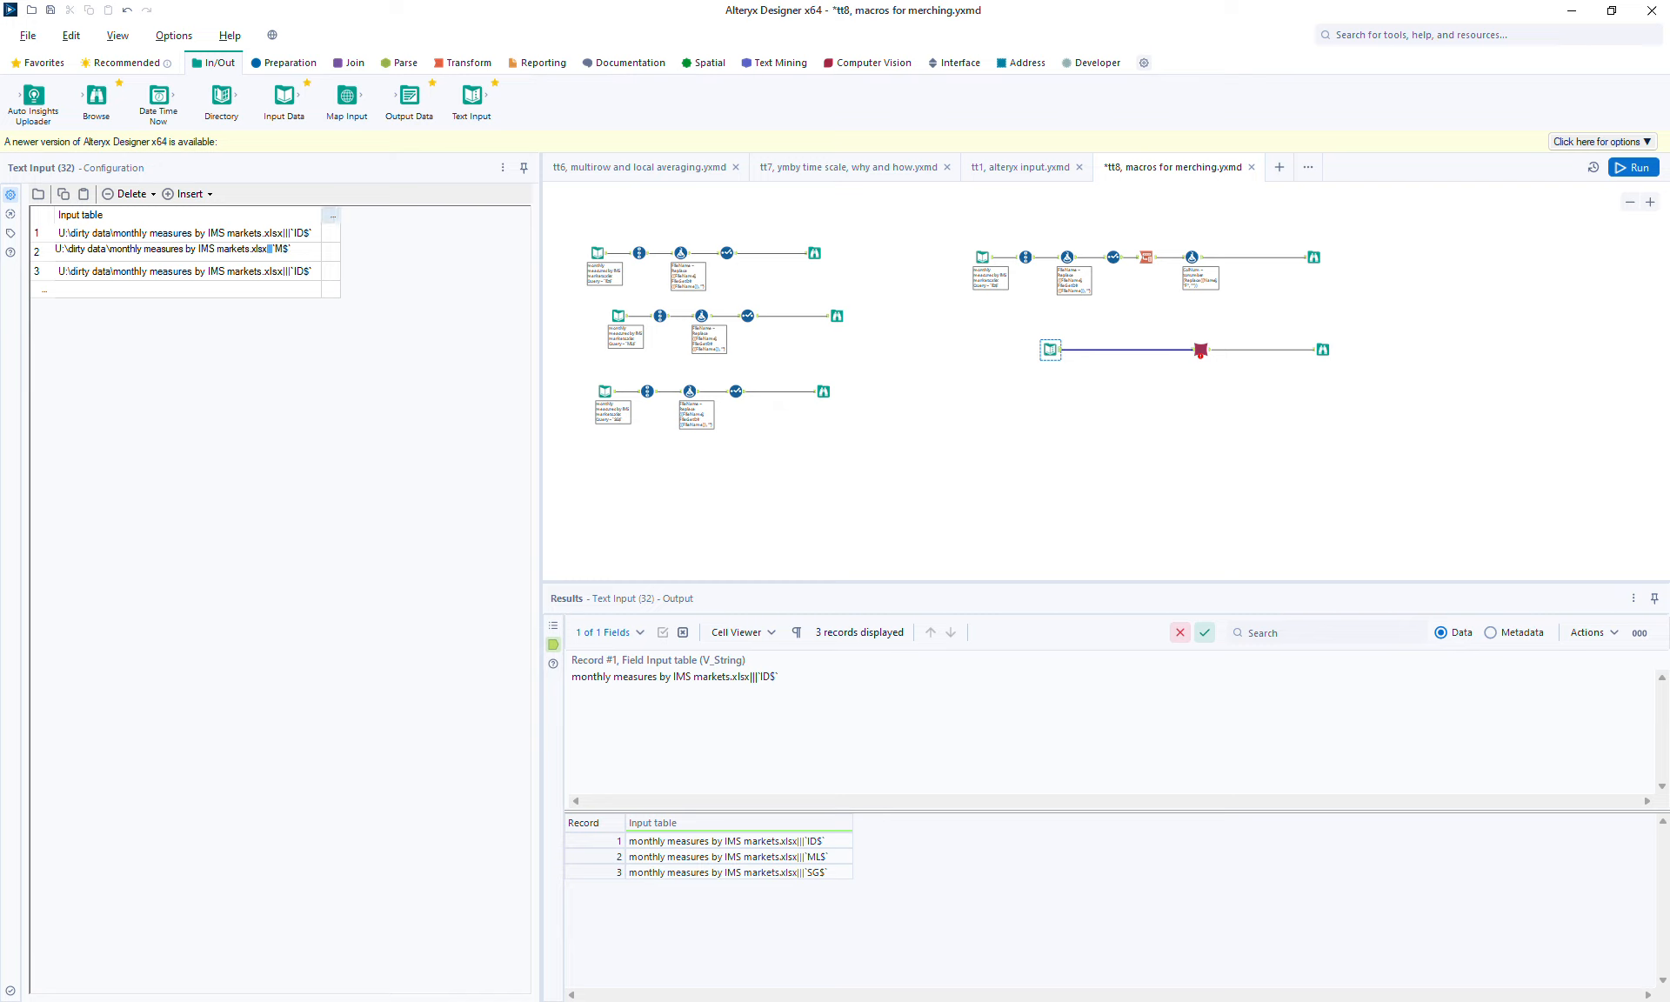
{"action": "left_click", "coordinate": [312, 277]}
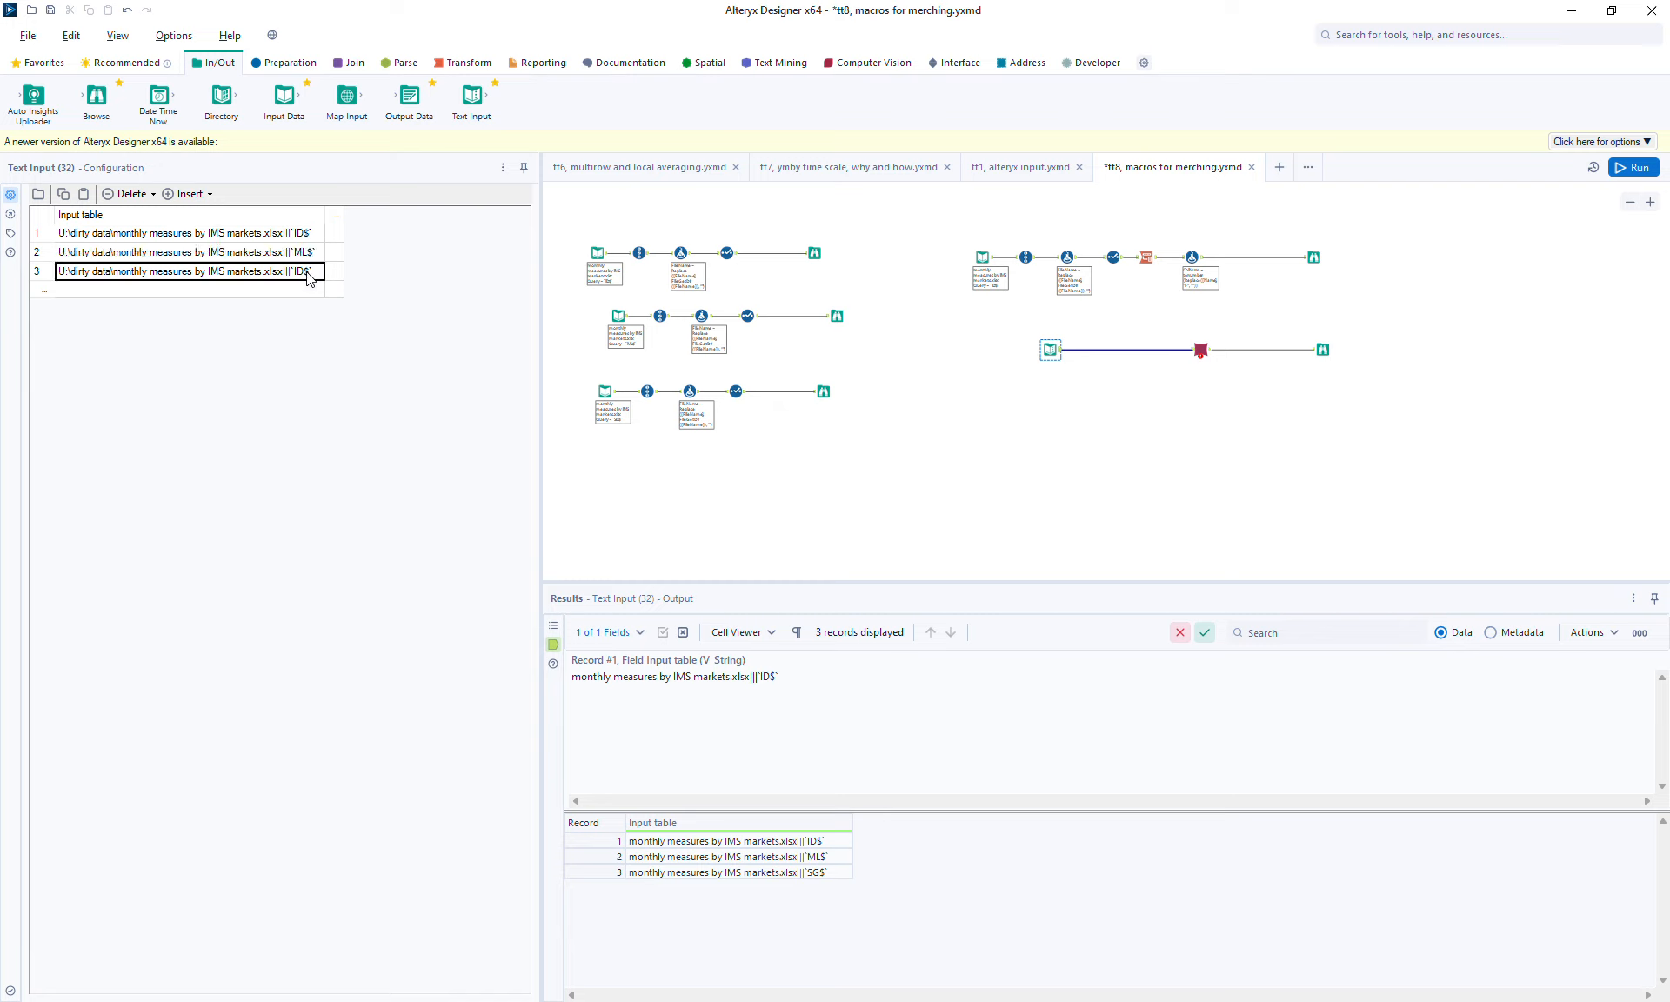
{"action": "left_click", "coordinate": [307, 272]}
{"action": "left_click", "coordinate": [306, 268]}
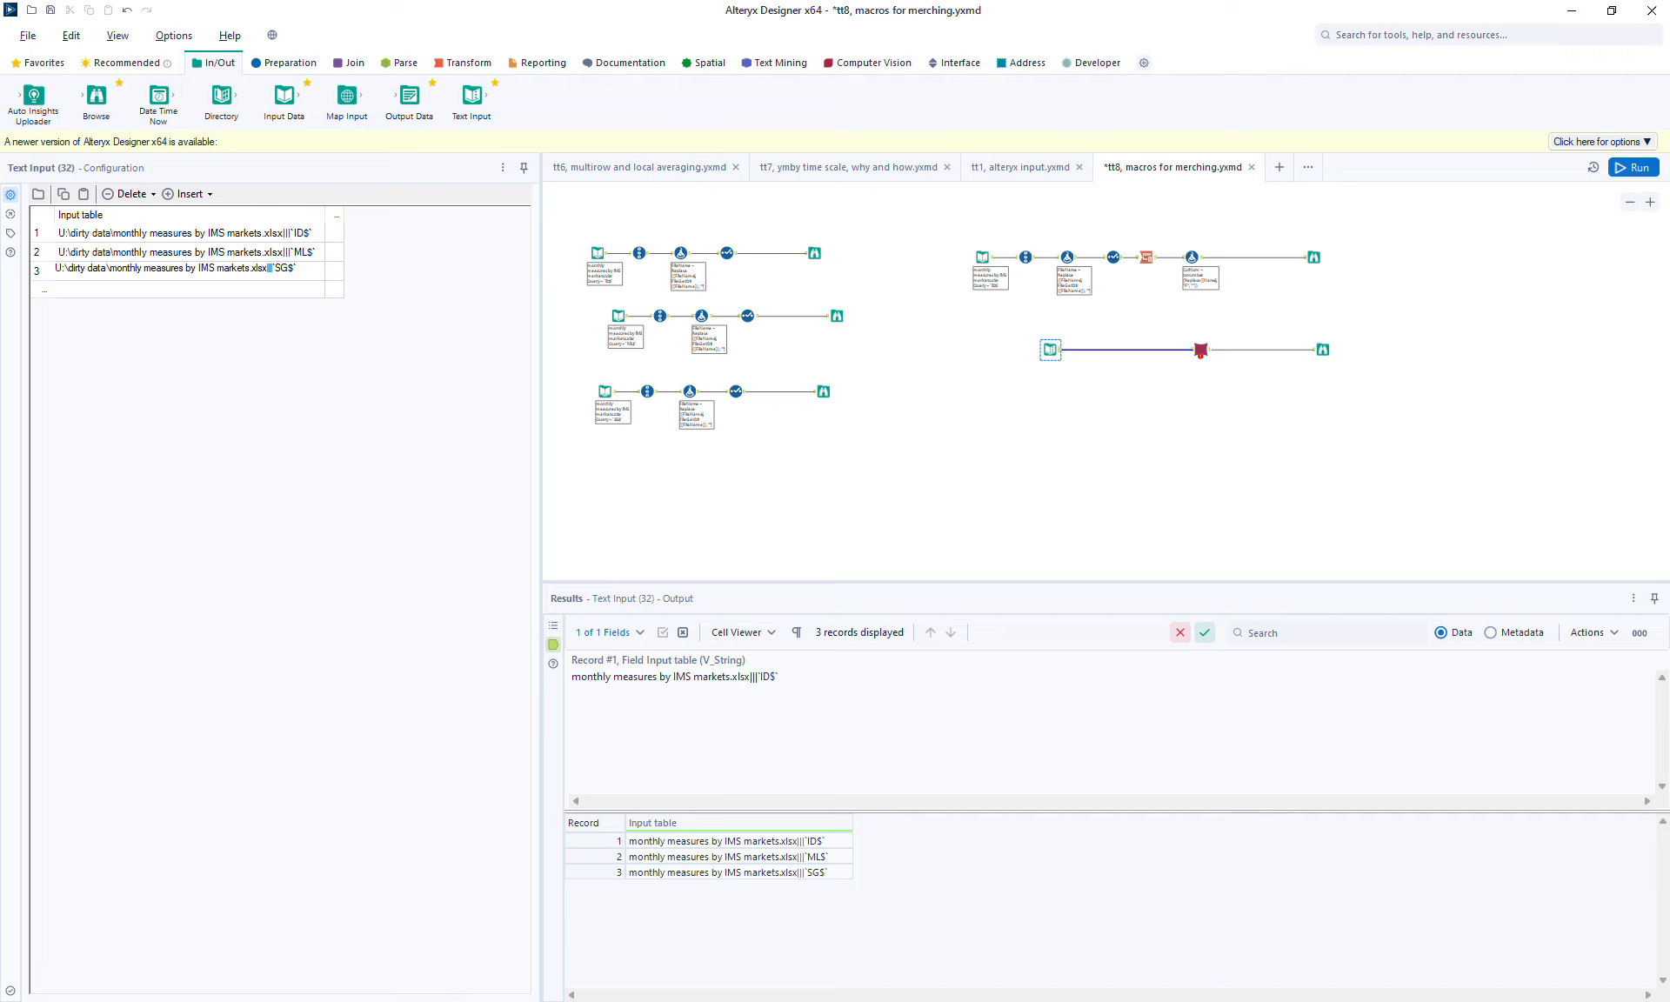
Run the tt8 workflow with the full paths and open the Macro_for_market_merging macro from its tool
{"action": "left_click", "coordinate": [1632, 167]}
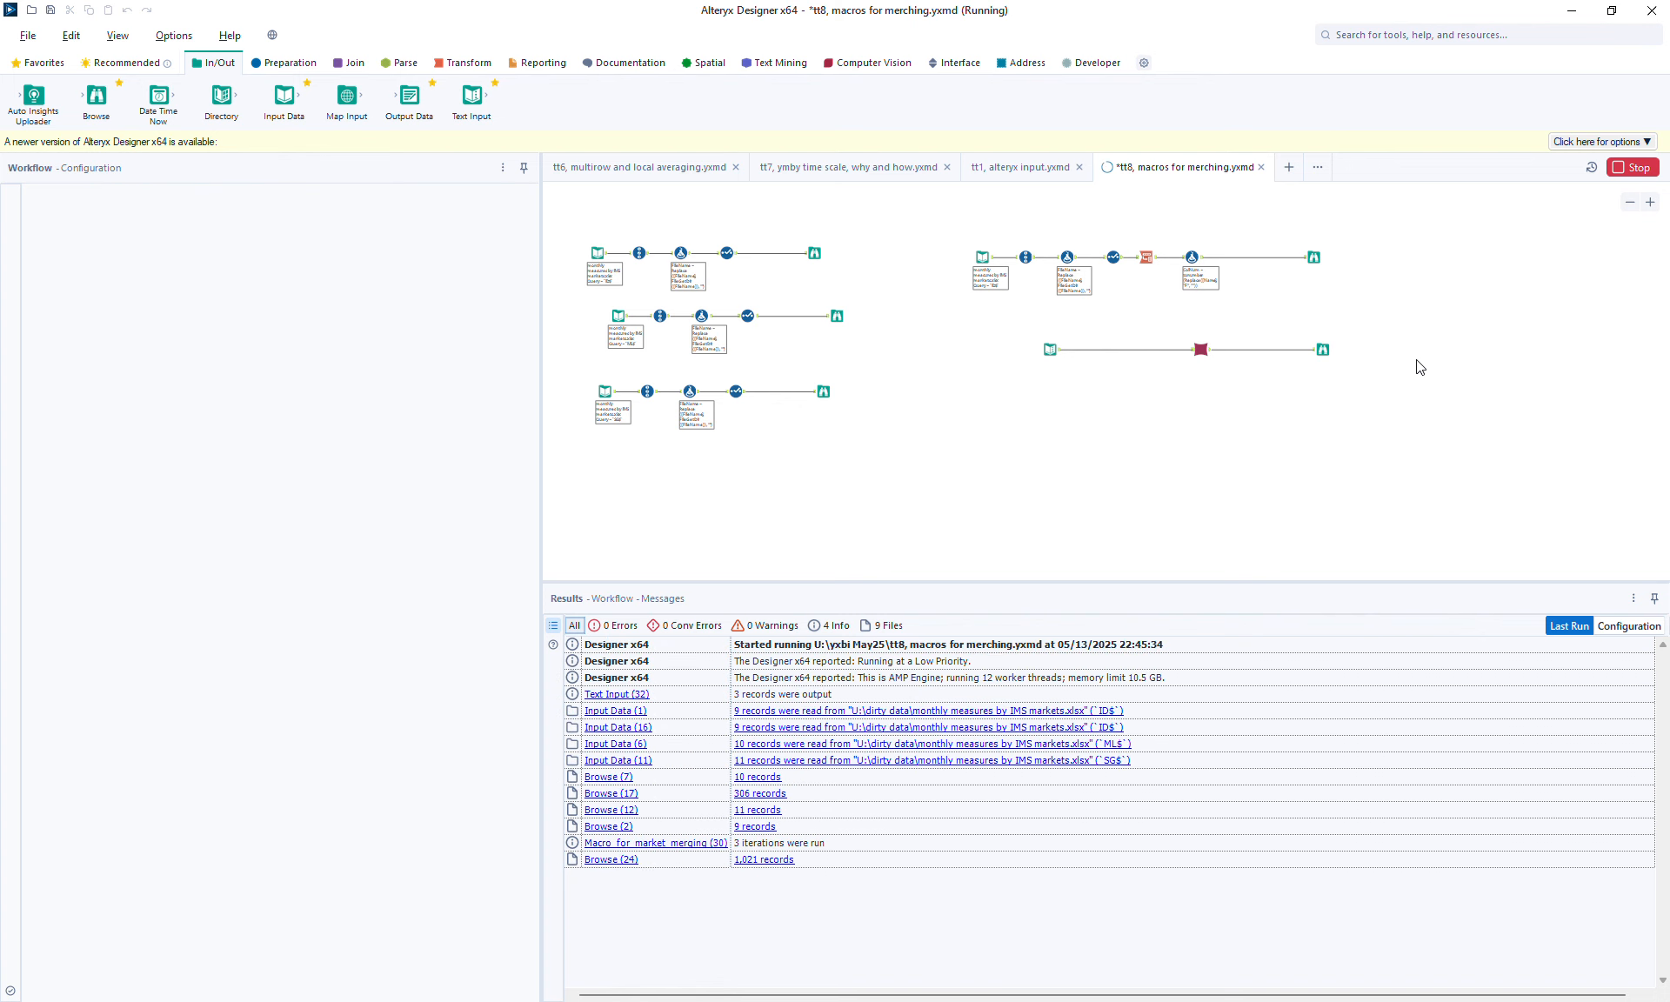
{"action": "left_click", "coordinate": [1227, 425]}
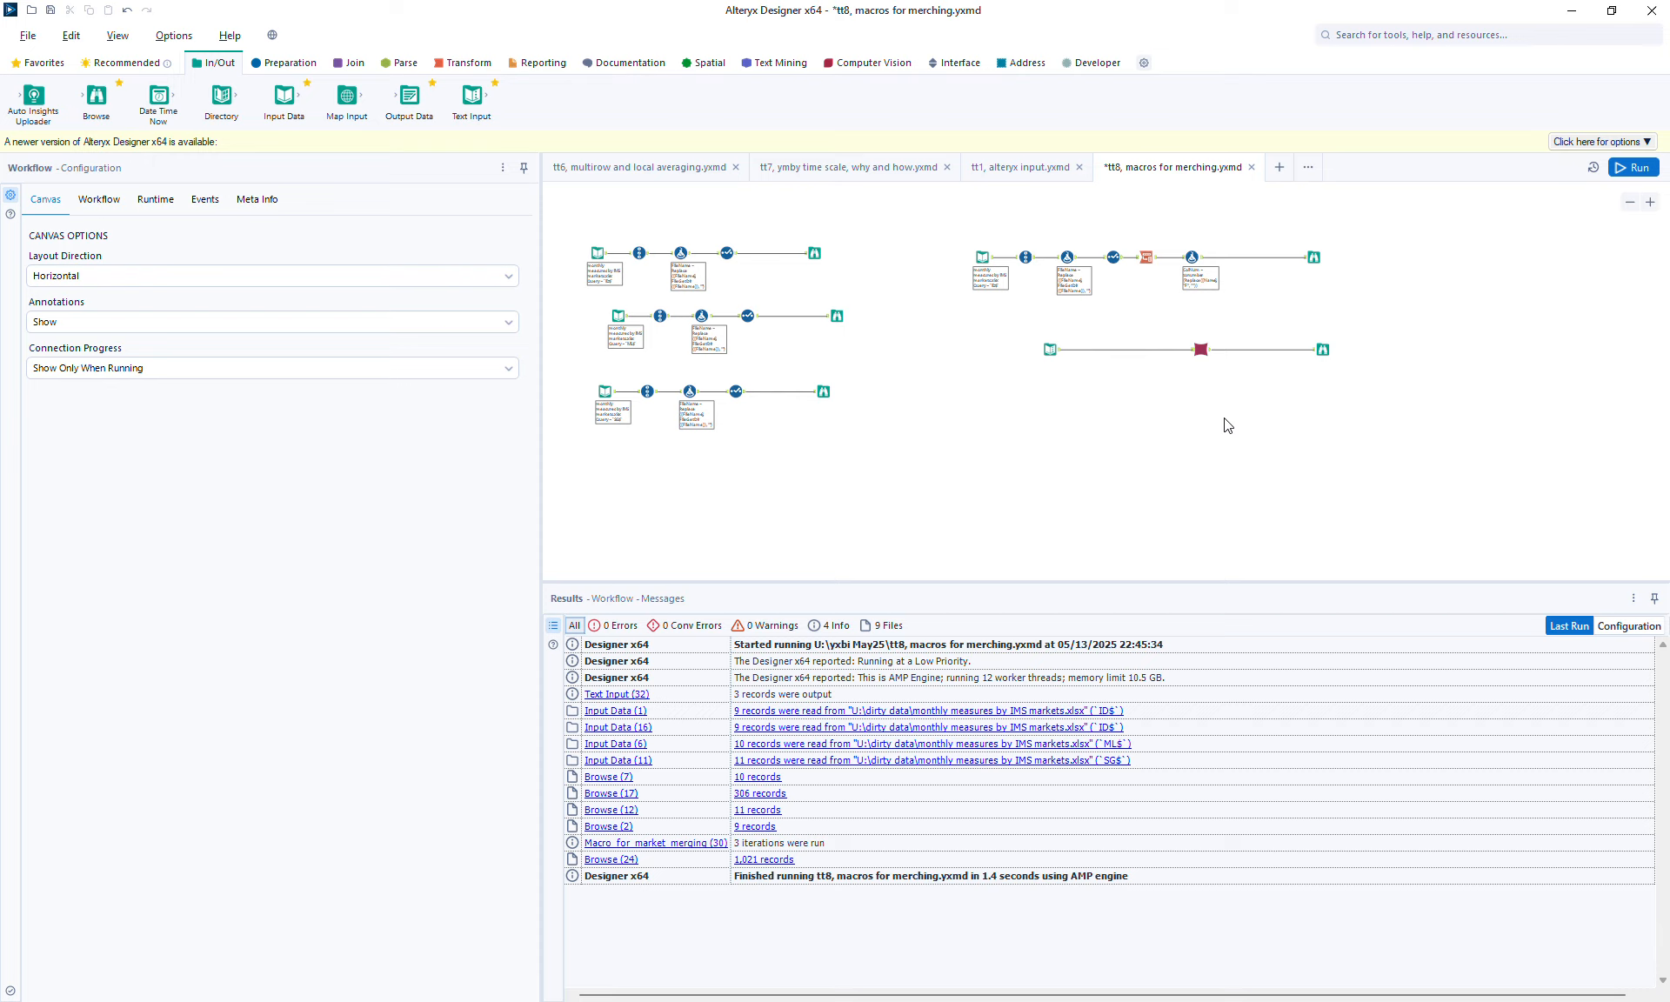
{"action": "right_click", "coordinate": [1209, 357]}
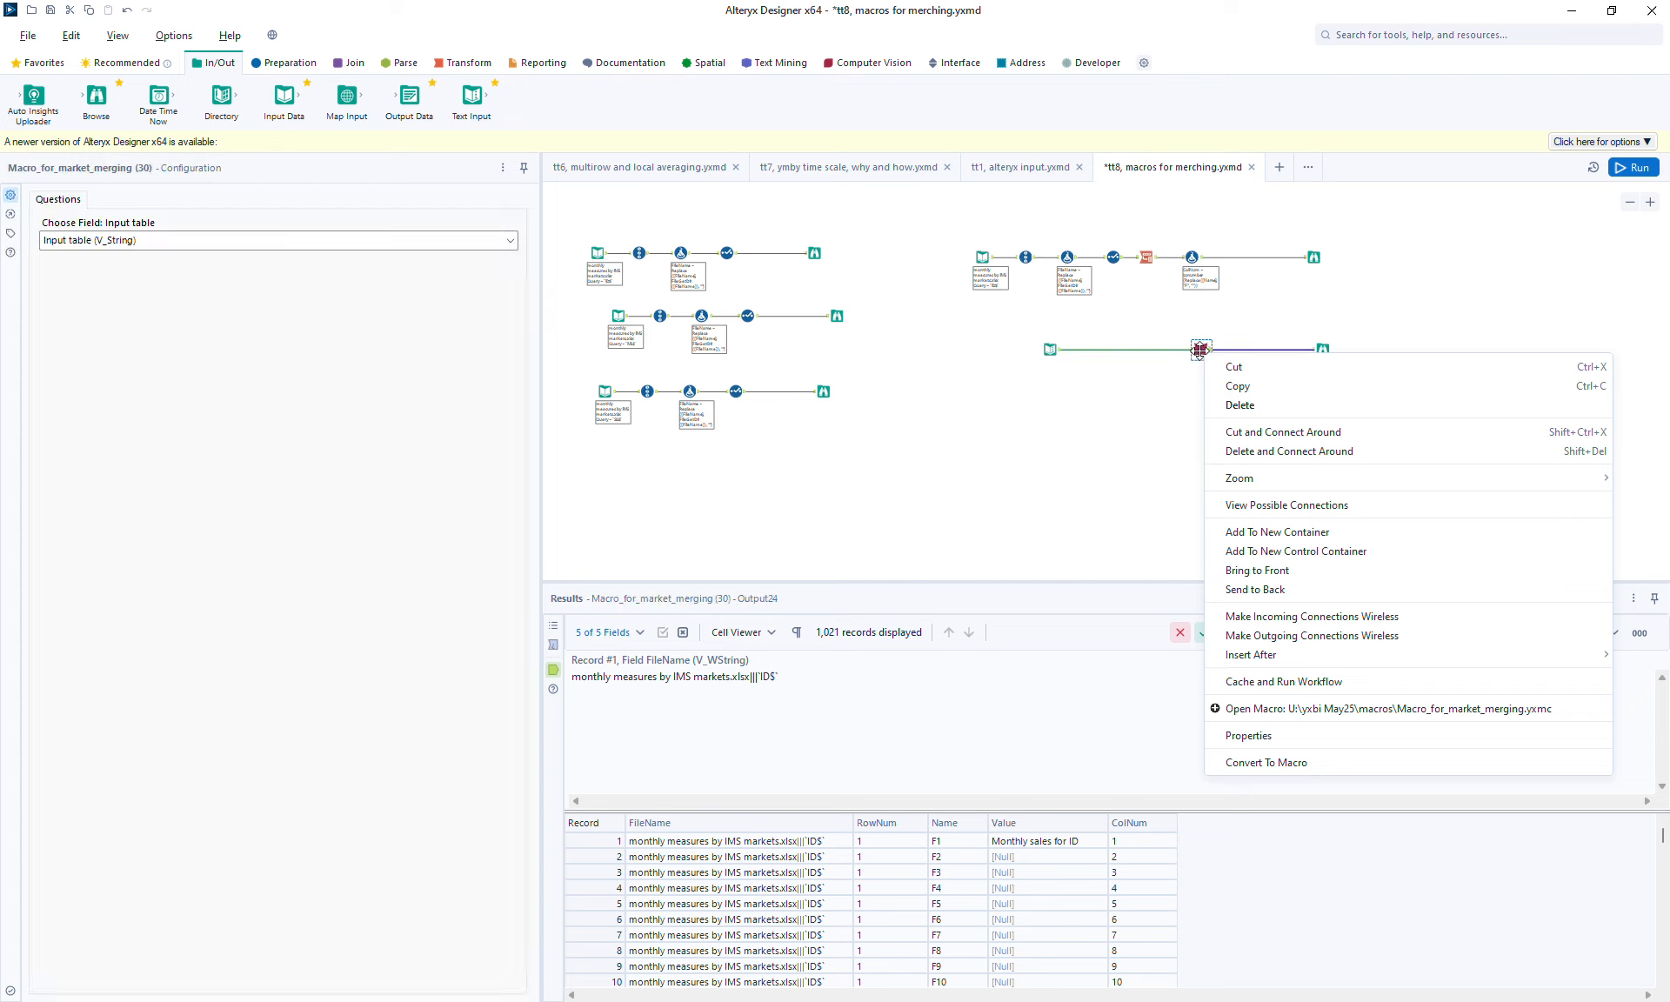
{"action": "left_click", "coordinate": [1289, 711]}
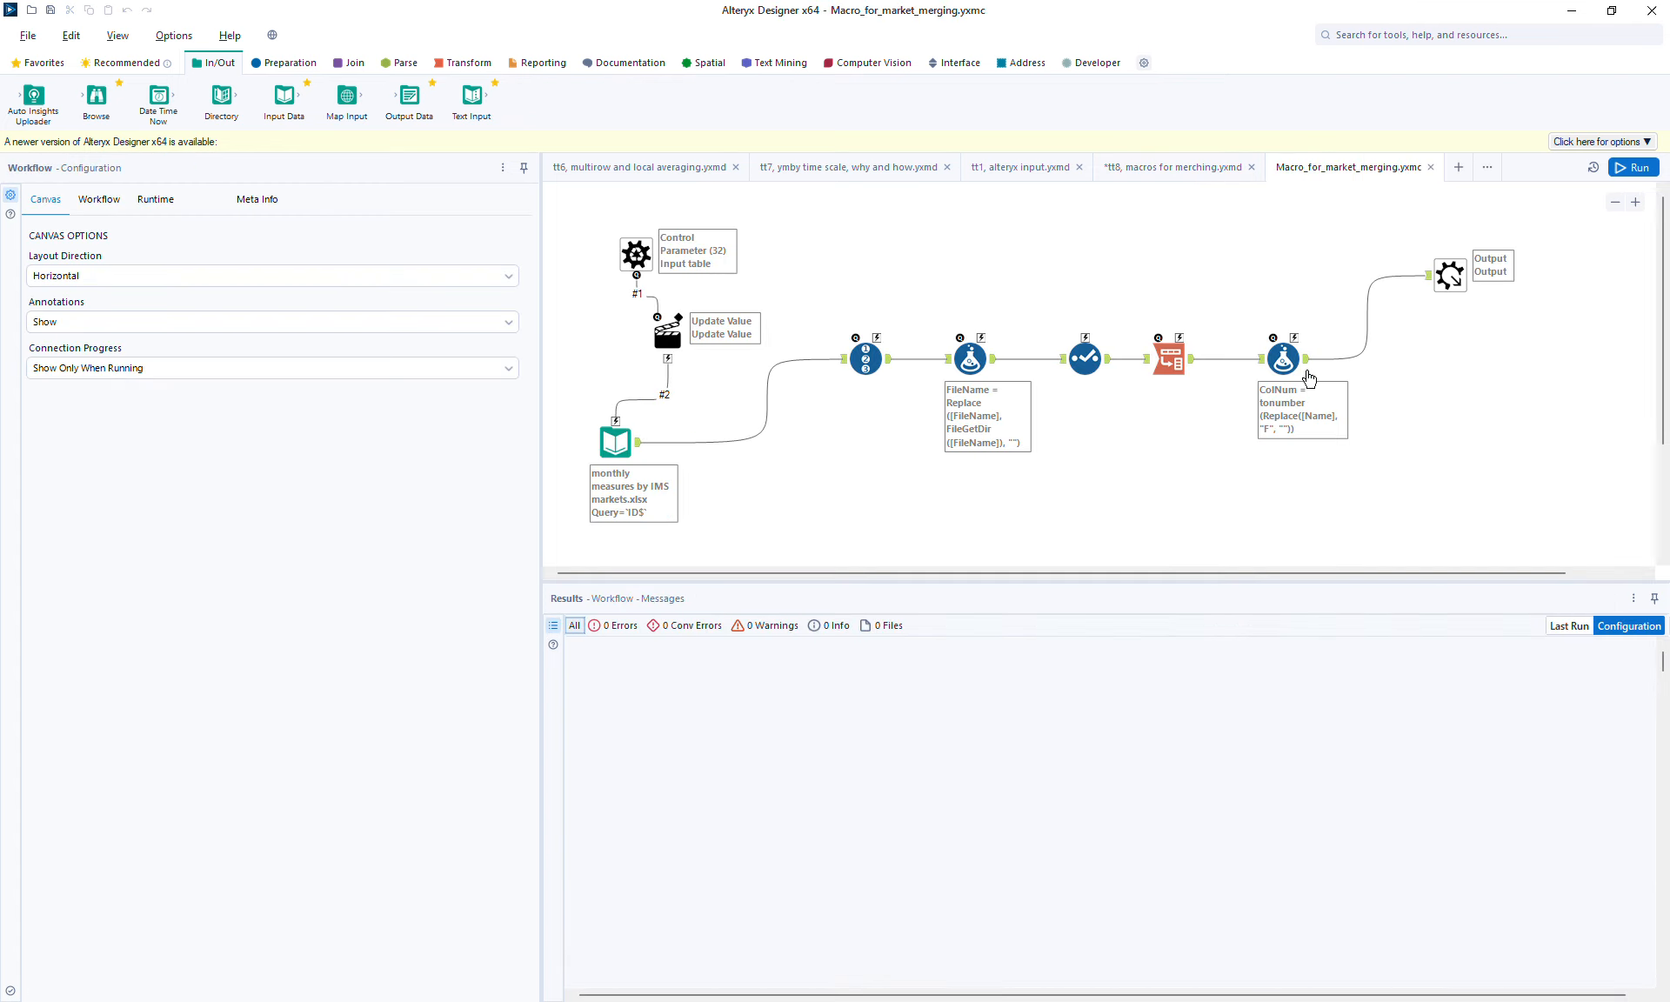
Set the macro's output mode to Auto Configure by Name (Wait Until All Iterations Run) in the Interface Designer properties
{"action": "left_click", "coordinate": [1314, 369]}
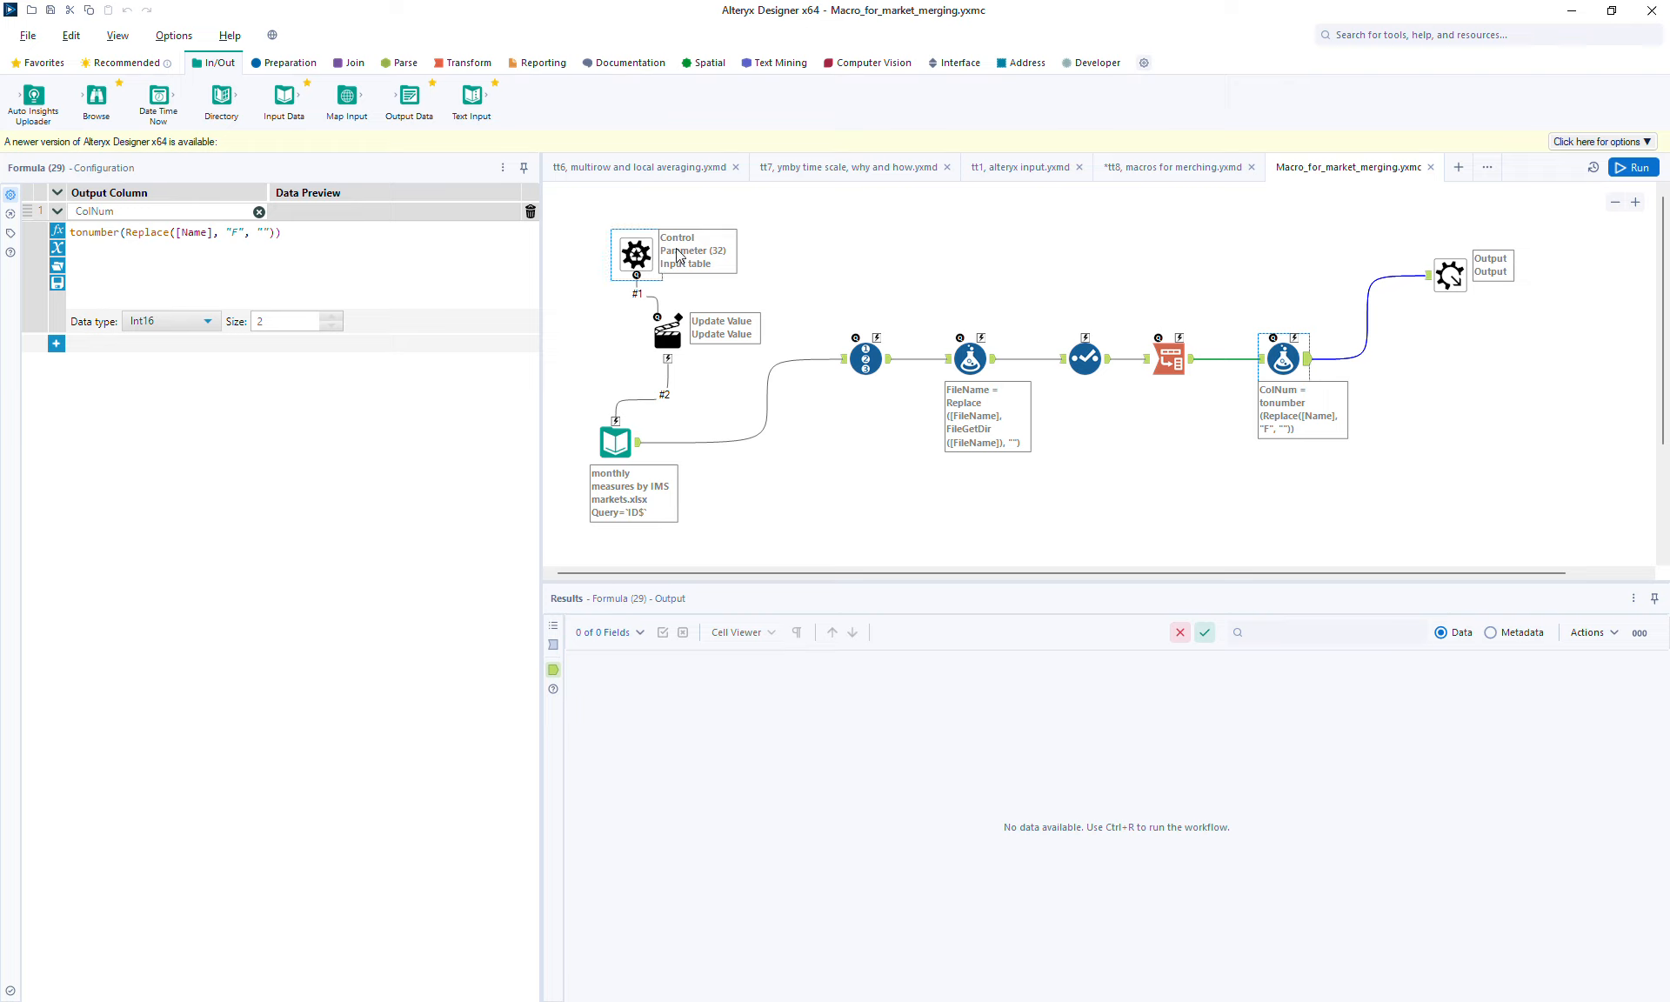
{"action": "left_click", "coordinate": [177, 41]}
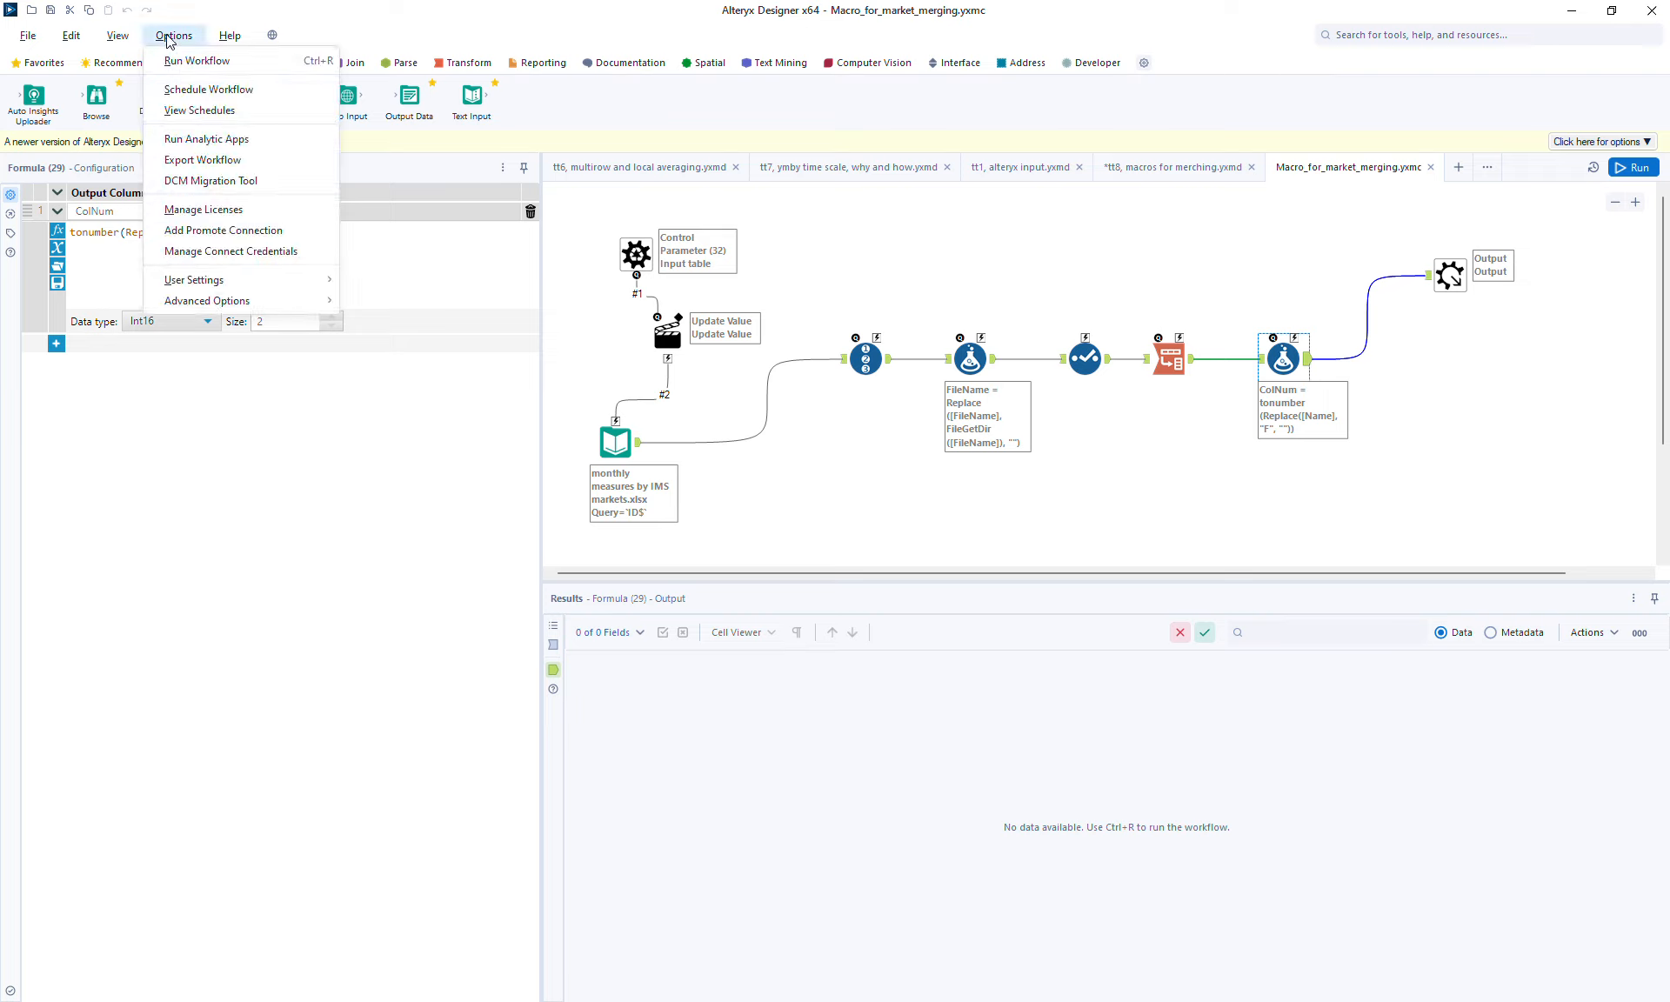
{"action": "mouse_move", "coordinate": [233, 315]}
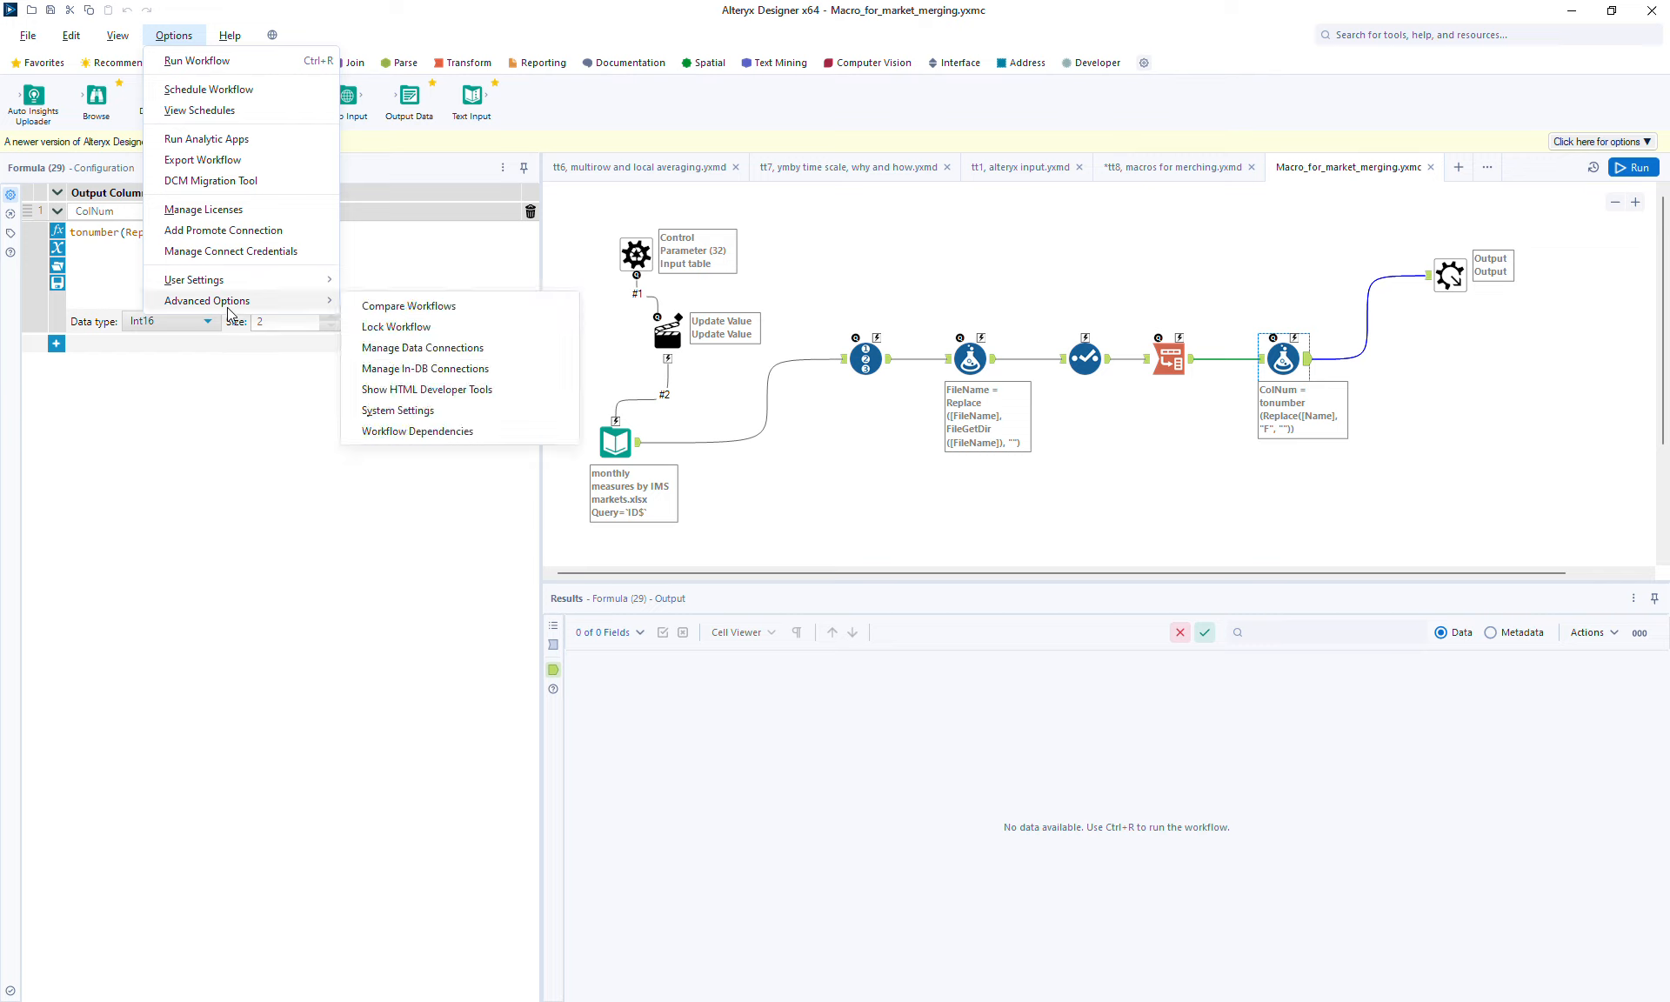
{"action": "left_click", "coordinate": [174, 35]}
{"action": "left_click", "coordinate": [117, 35]}
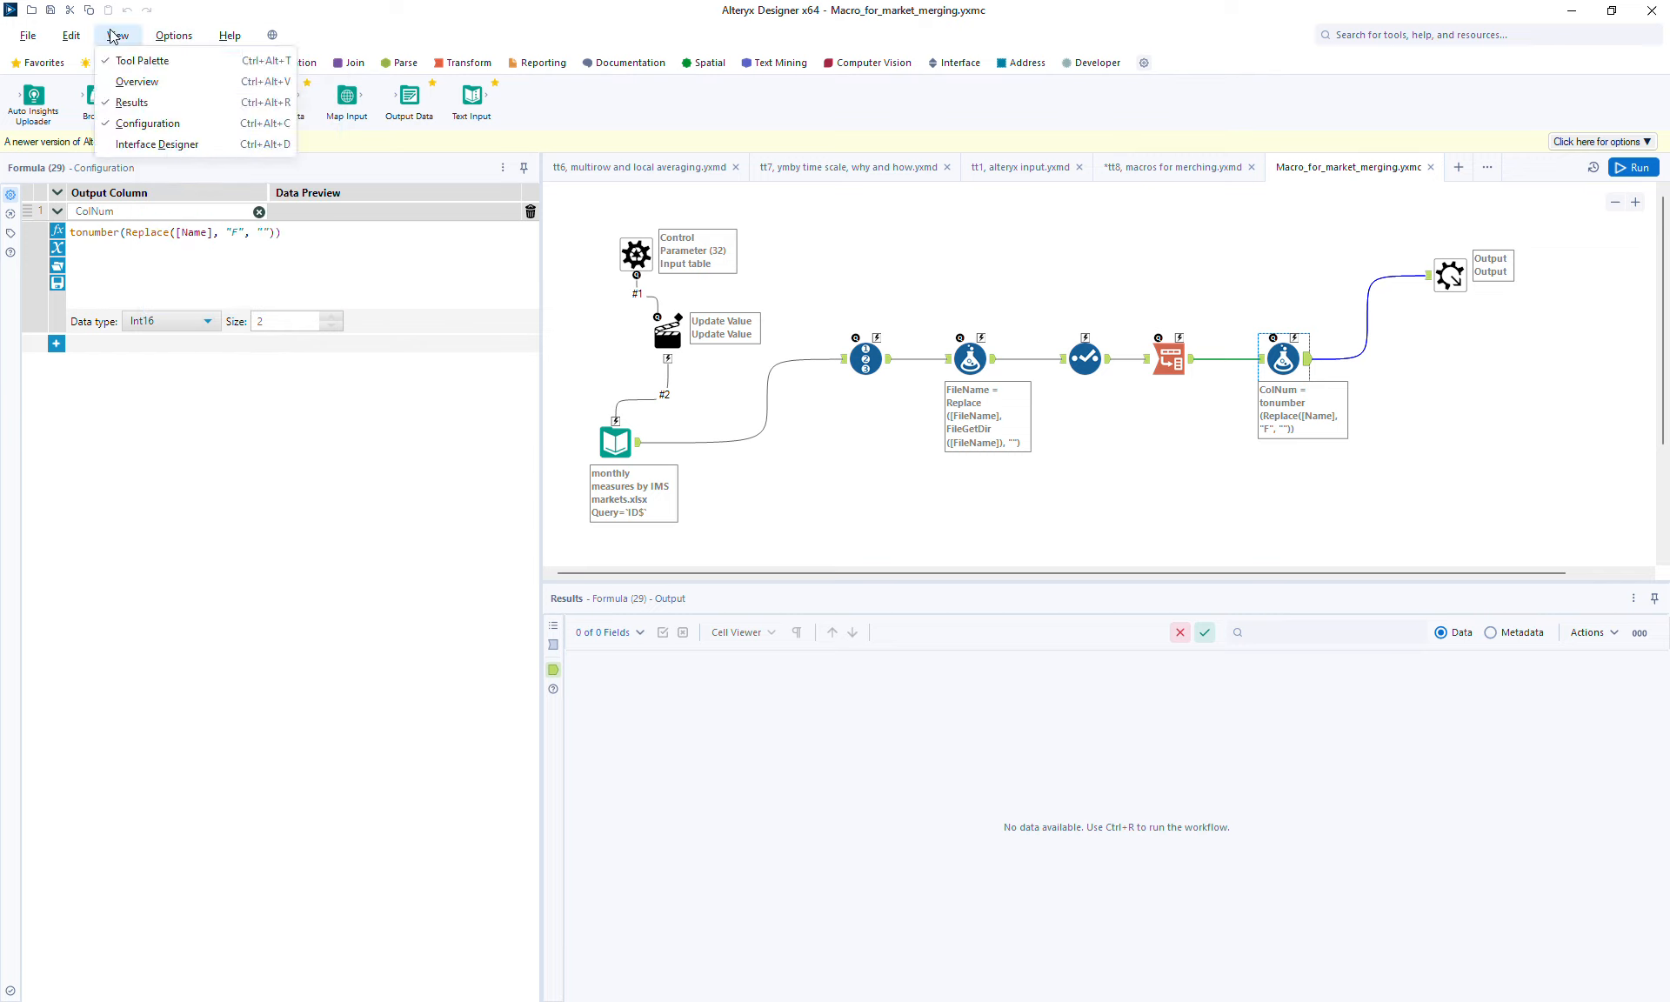
{"action": "left_click", "coordinate": [152, 146]}
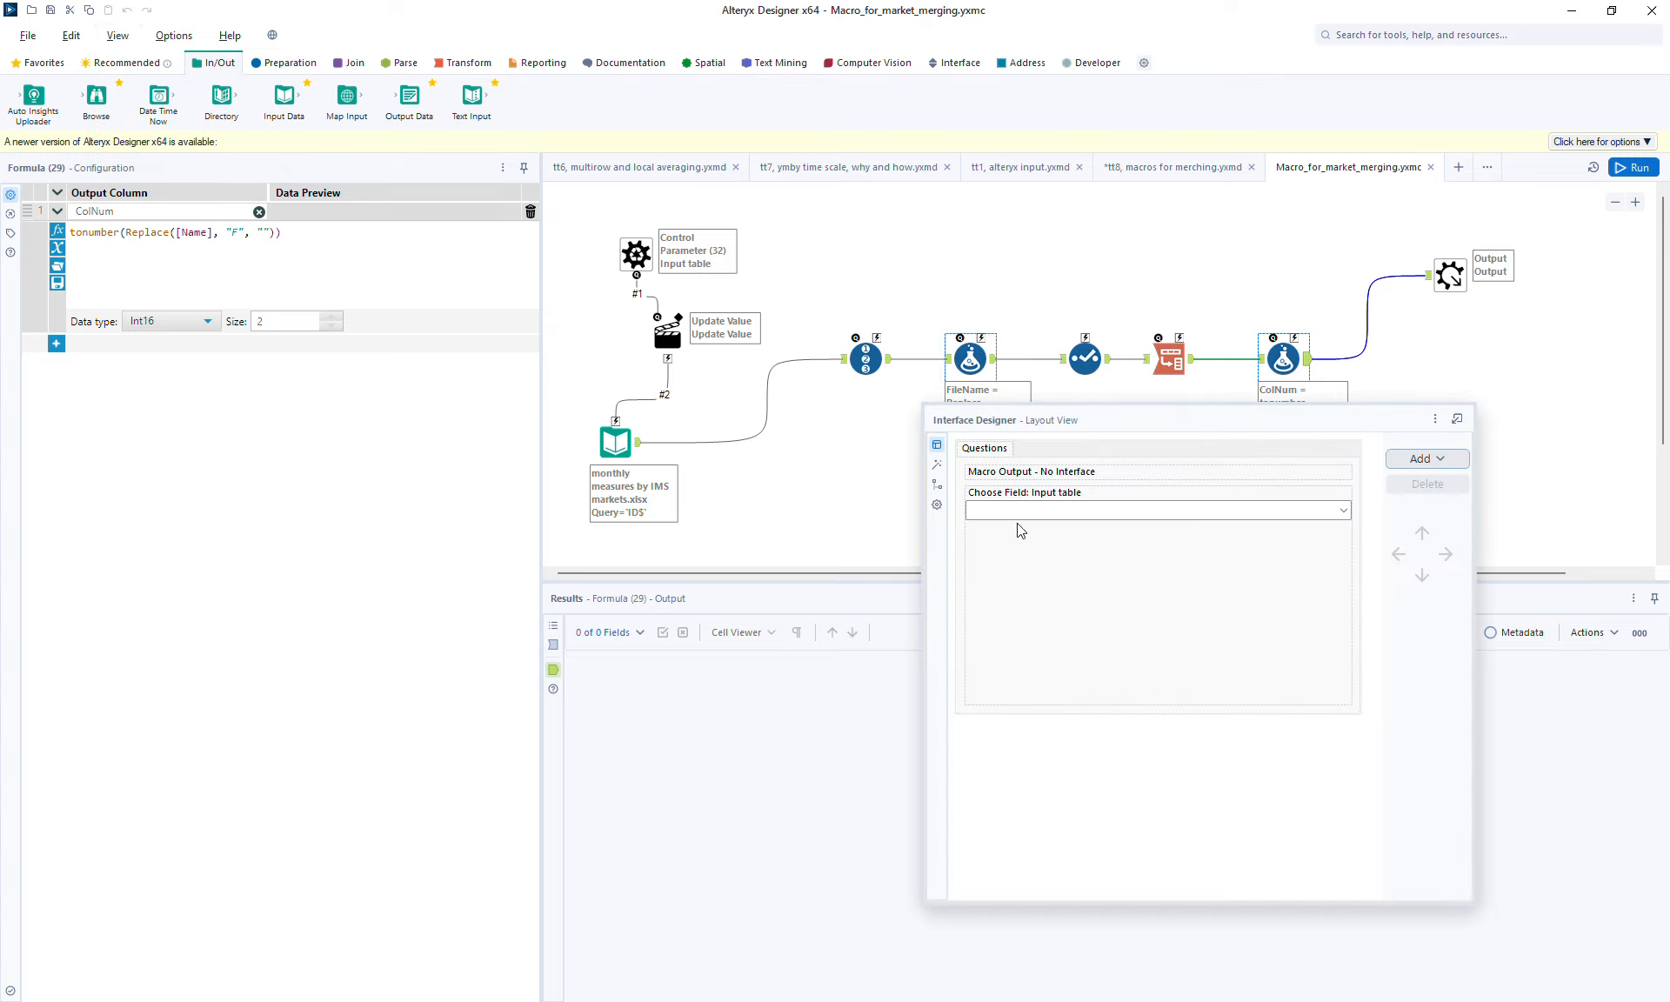
{"action": "left_click", "coordinate": [937, 506]}
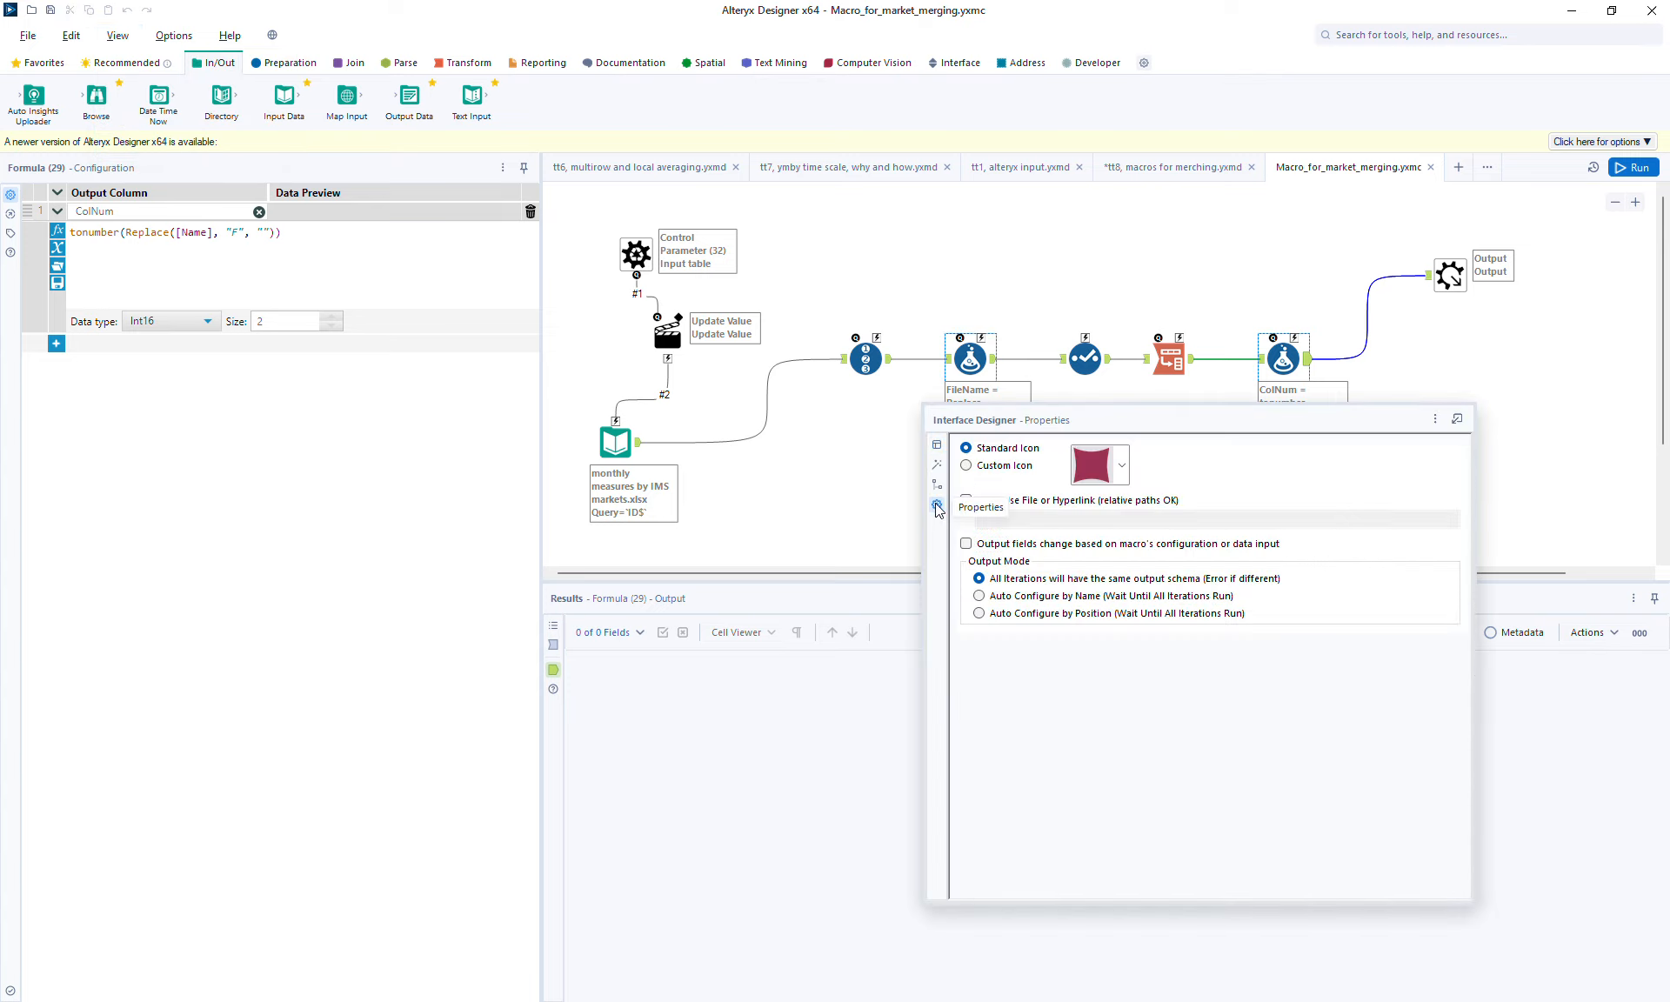
{"action": "left_click", "coordinate": [1027, 598]}
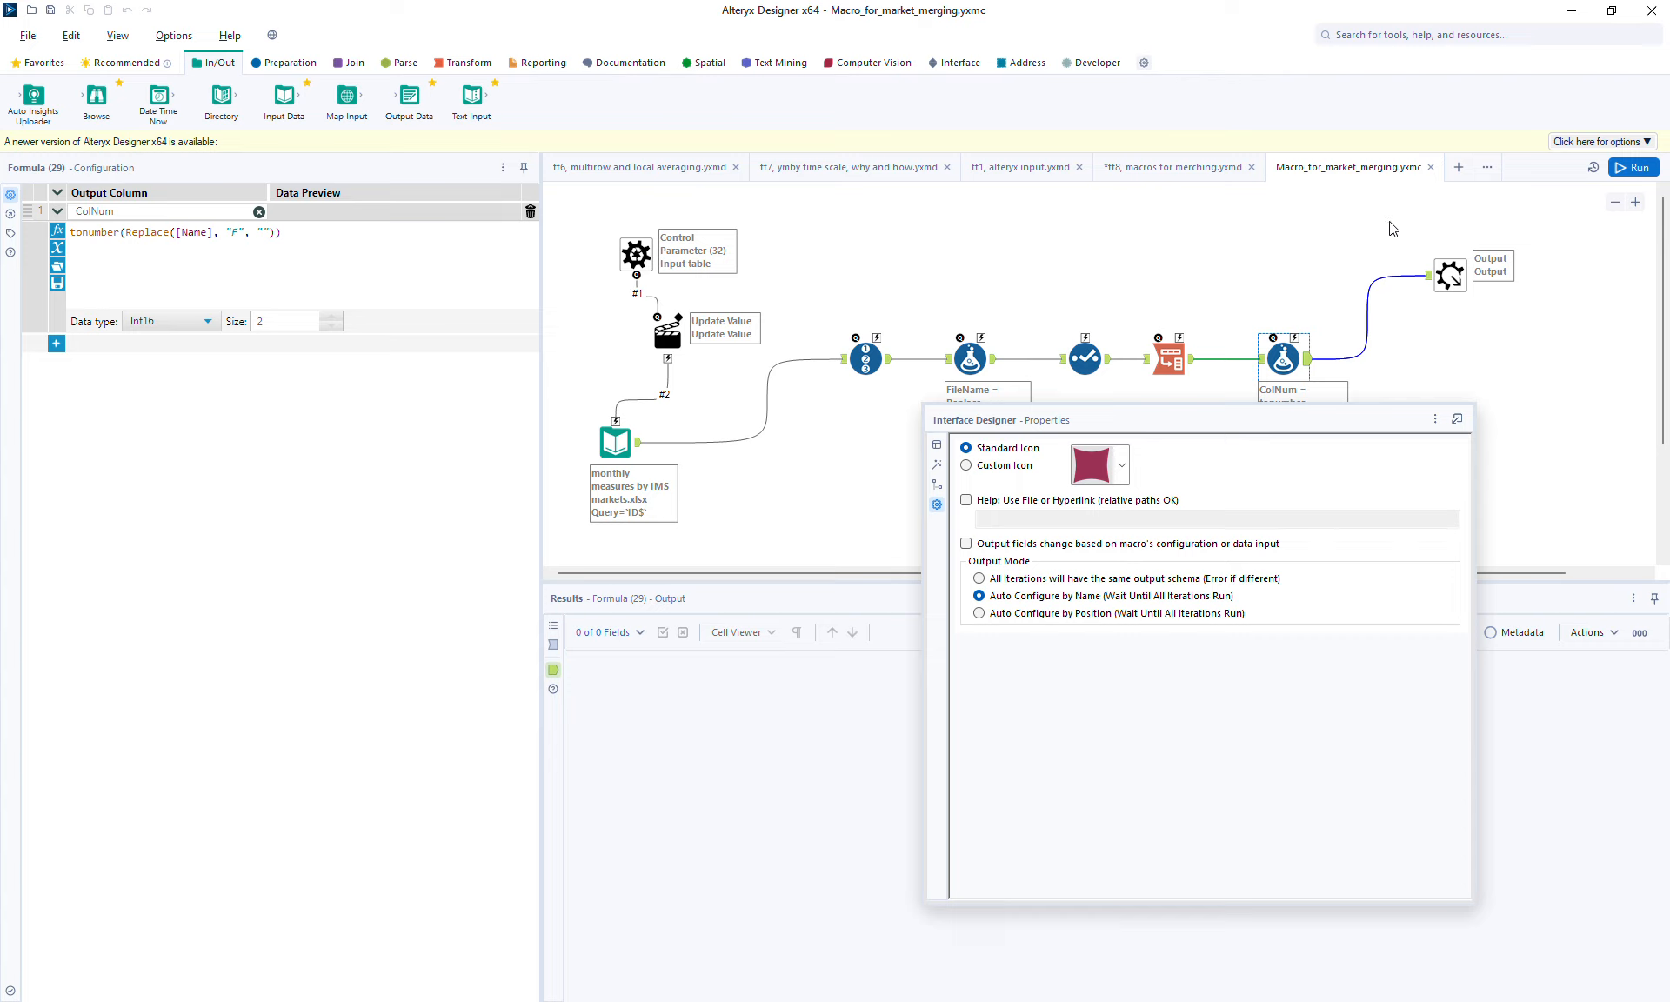
Close Macro_for_market_merging with its changes saved and acknowledge its refresh in the tt8 workflow
{"action": "left_click", "coordinate": [1431, 168]}
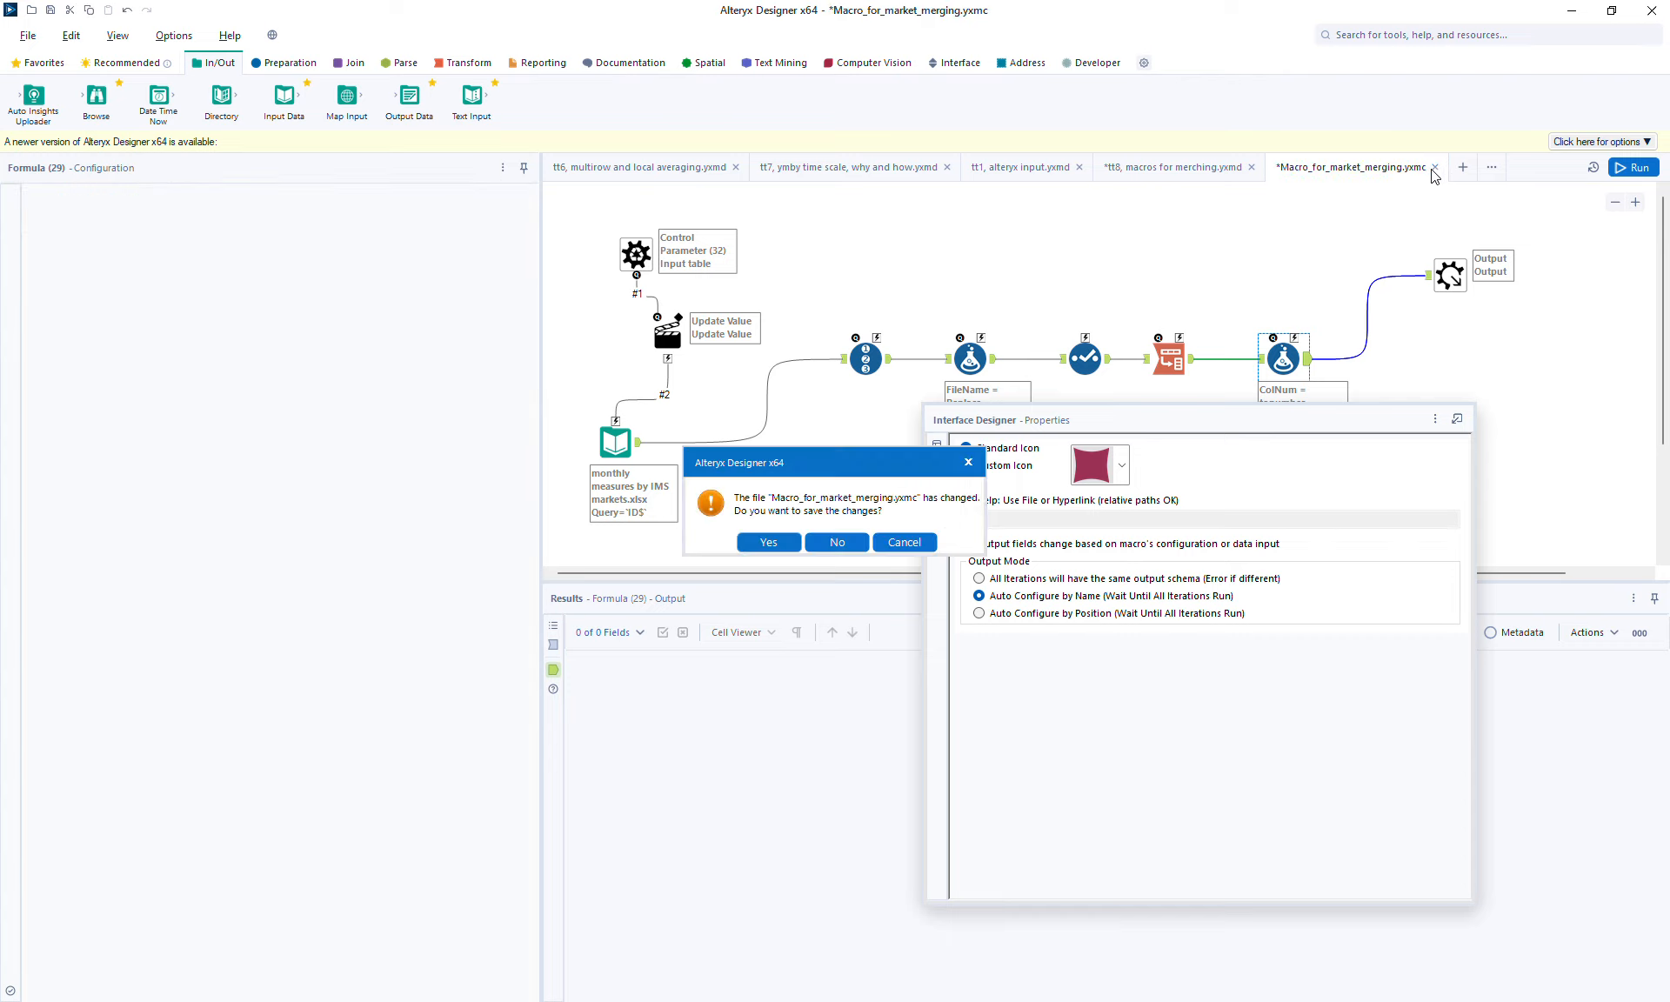
{"action": "left_click", "coordinate": [761, 542]}
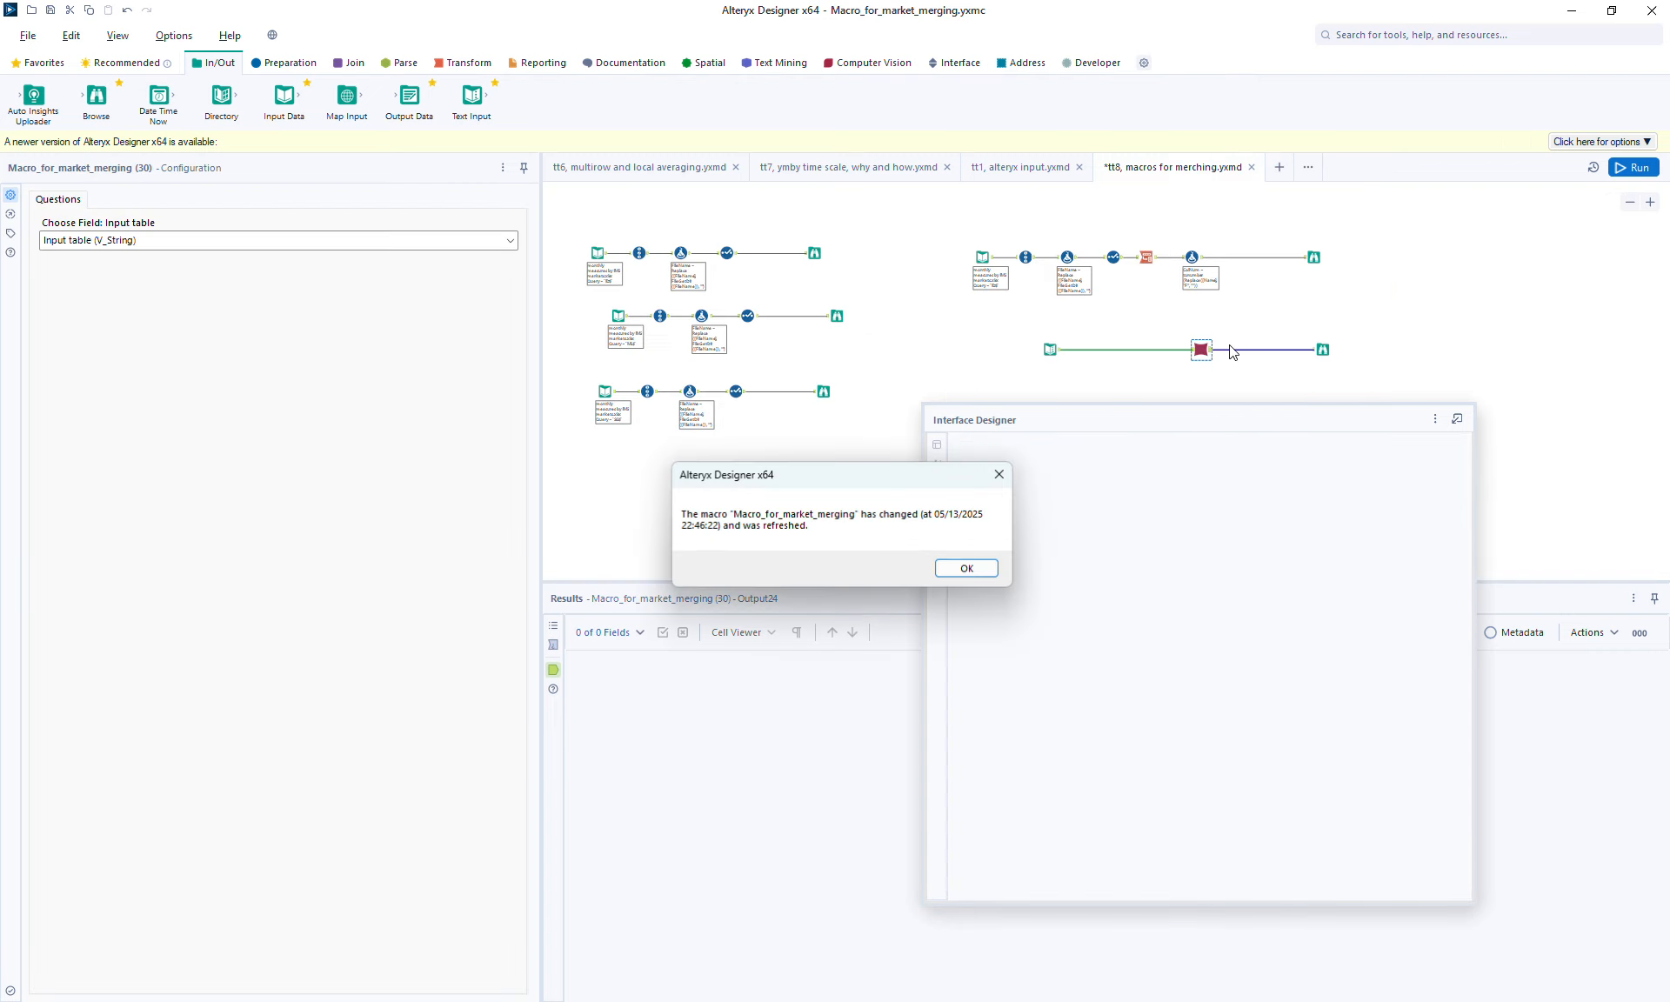
{"action": "left_click", "coordinate": [948, 571]}
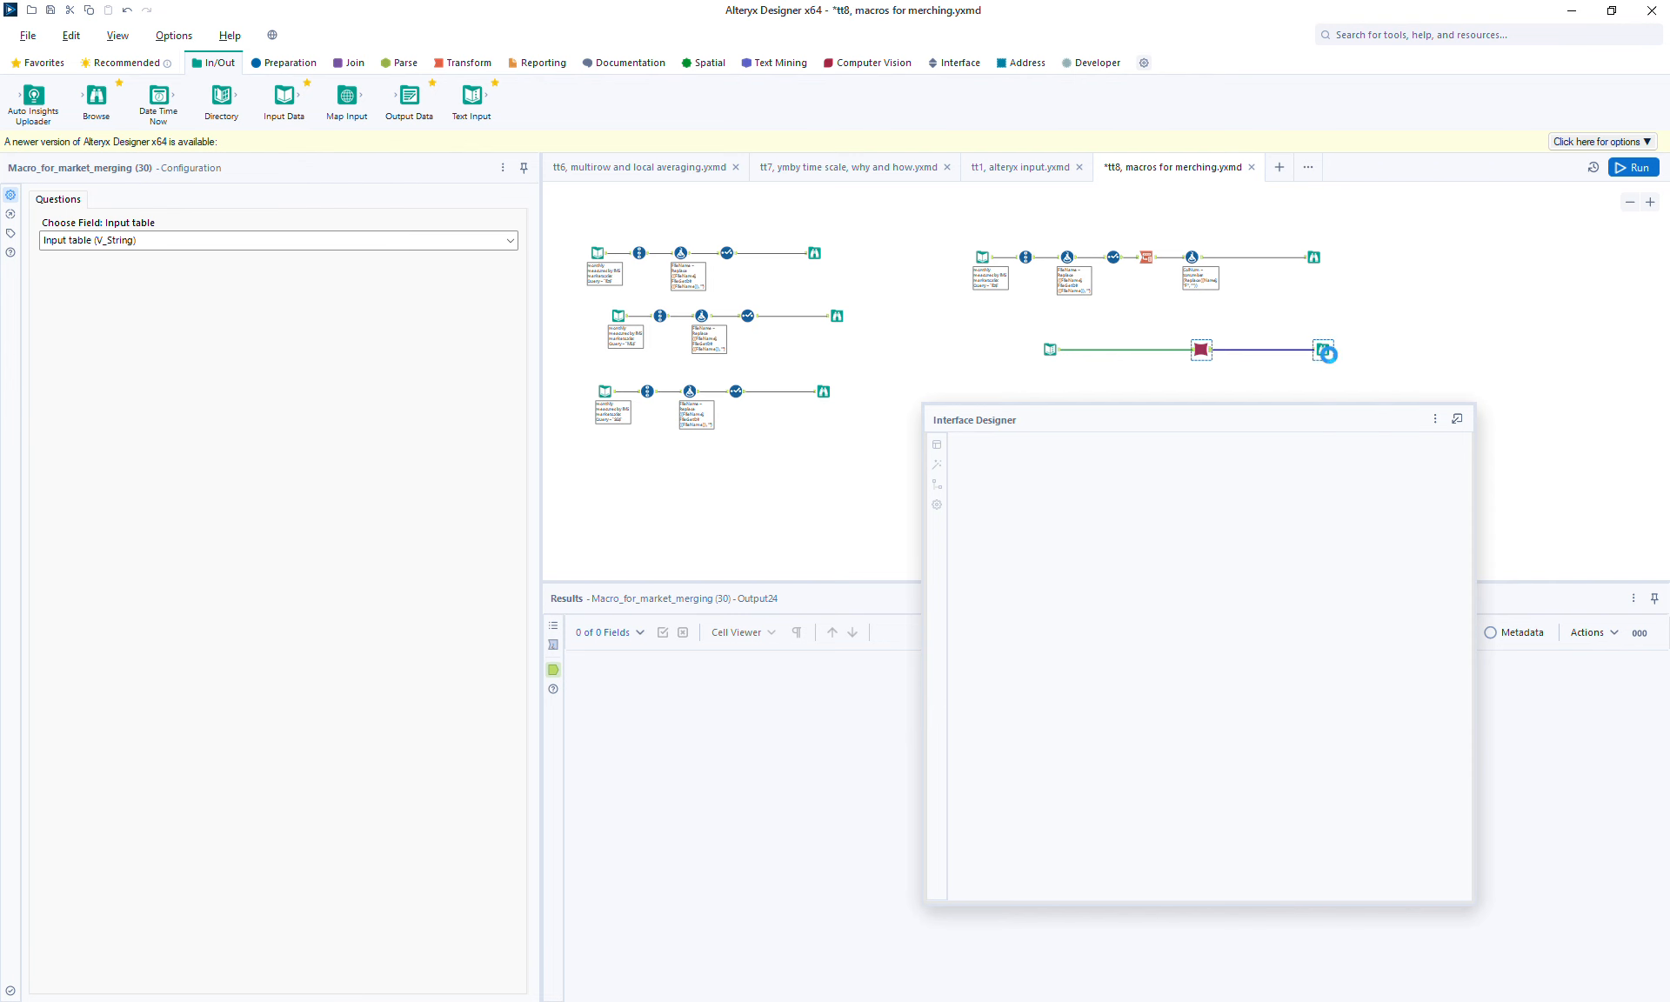
Show the macro's merged output in its Browse tool and hide the floating Interface Designer window
{"action": "left_click", "coordinate": [1324, 350]}
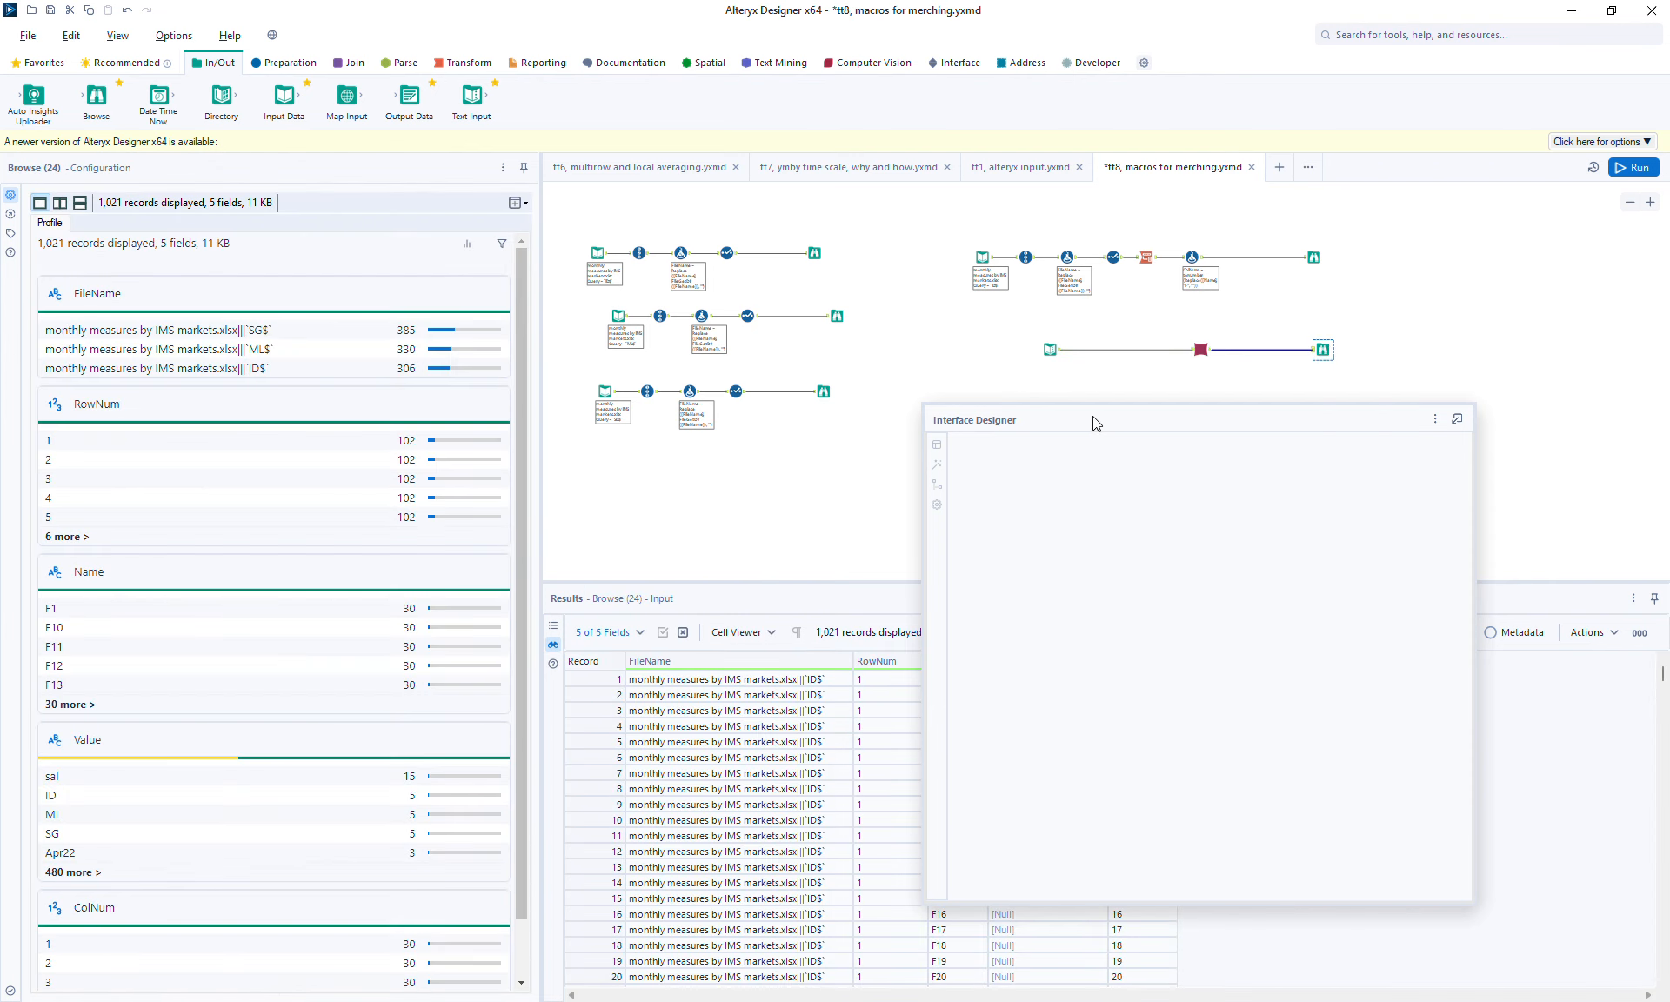
{"action": "left_click_drag", "start_coordinate": [1094, 423], "coordinate": [1304, 737]}
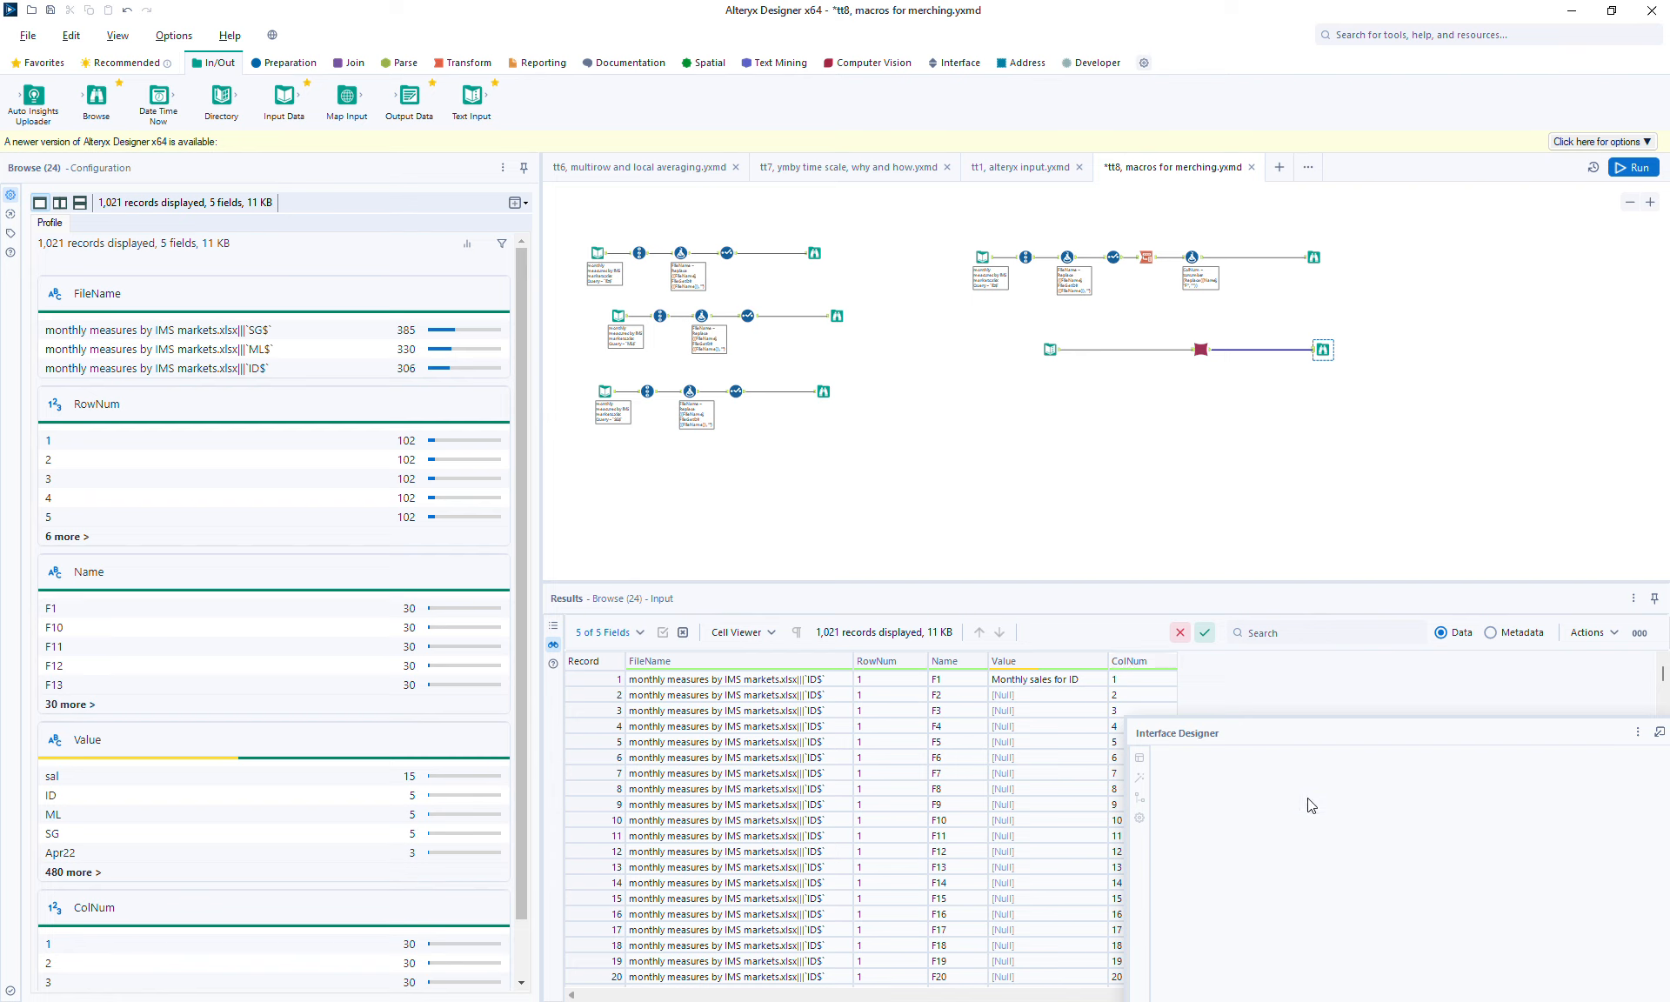
{"action": "left_click_drag", "start_coordinate": [1353, 740], "coordinate": [567, 568]}
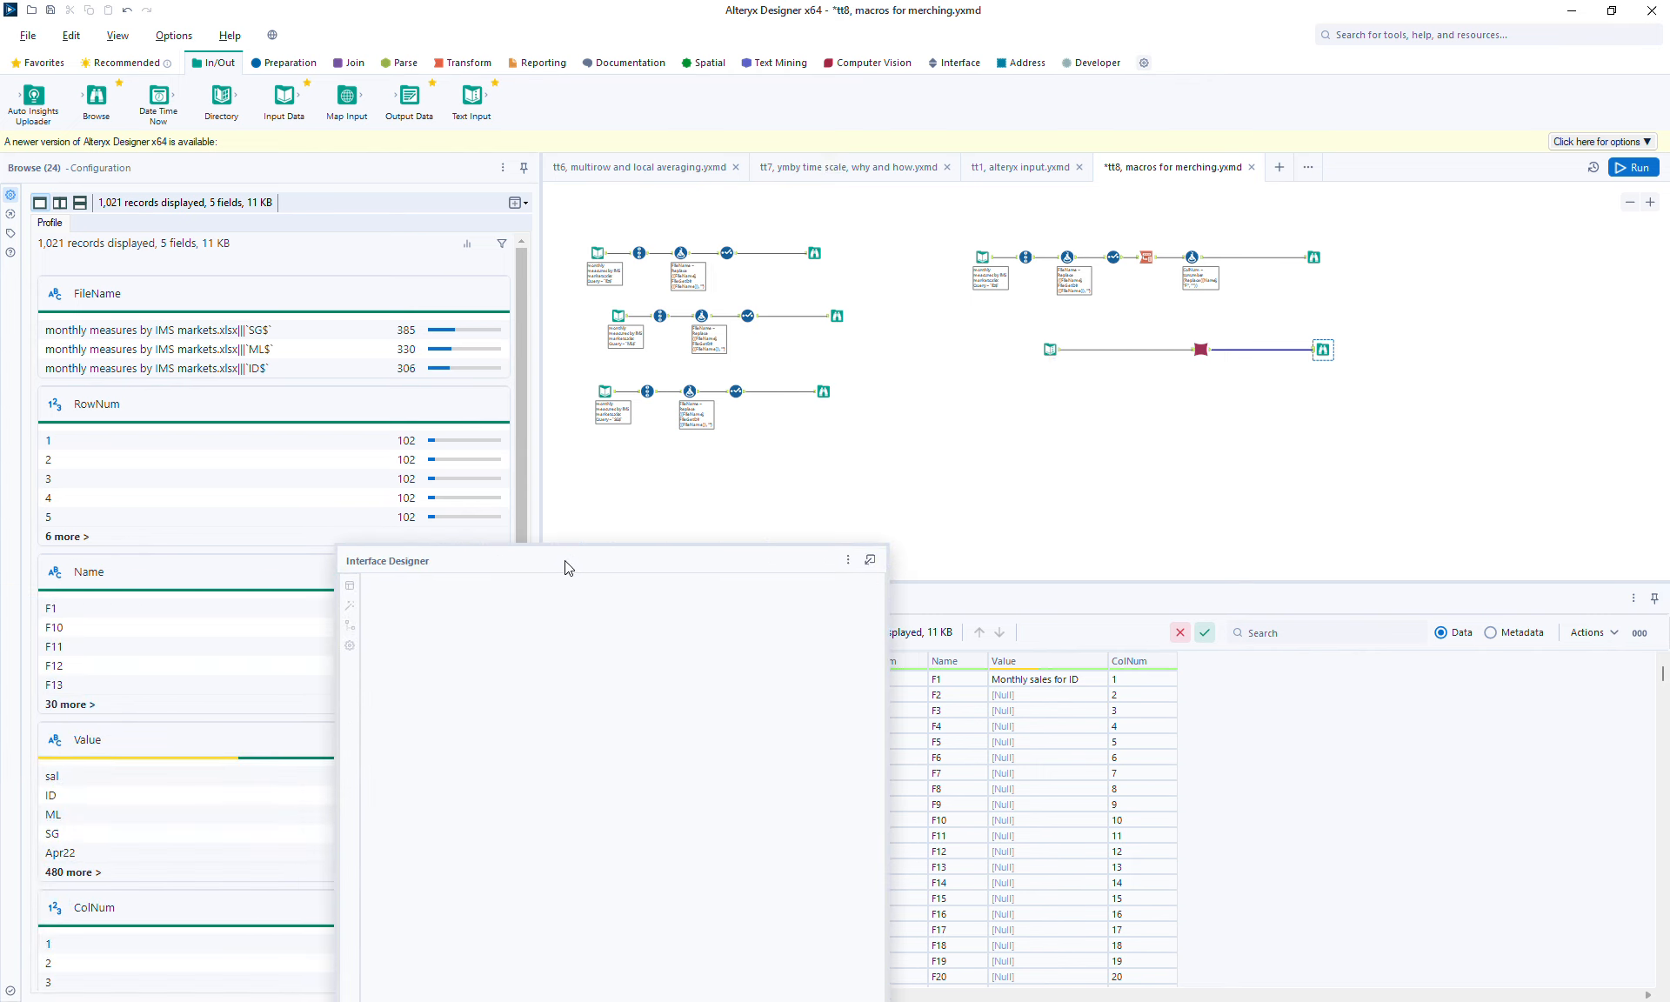
{"action": "left_click", "coordinate": [848, 560]}
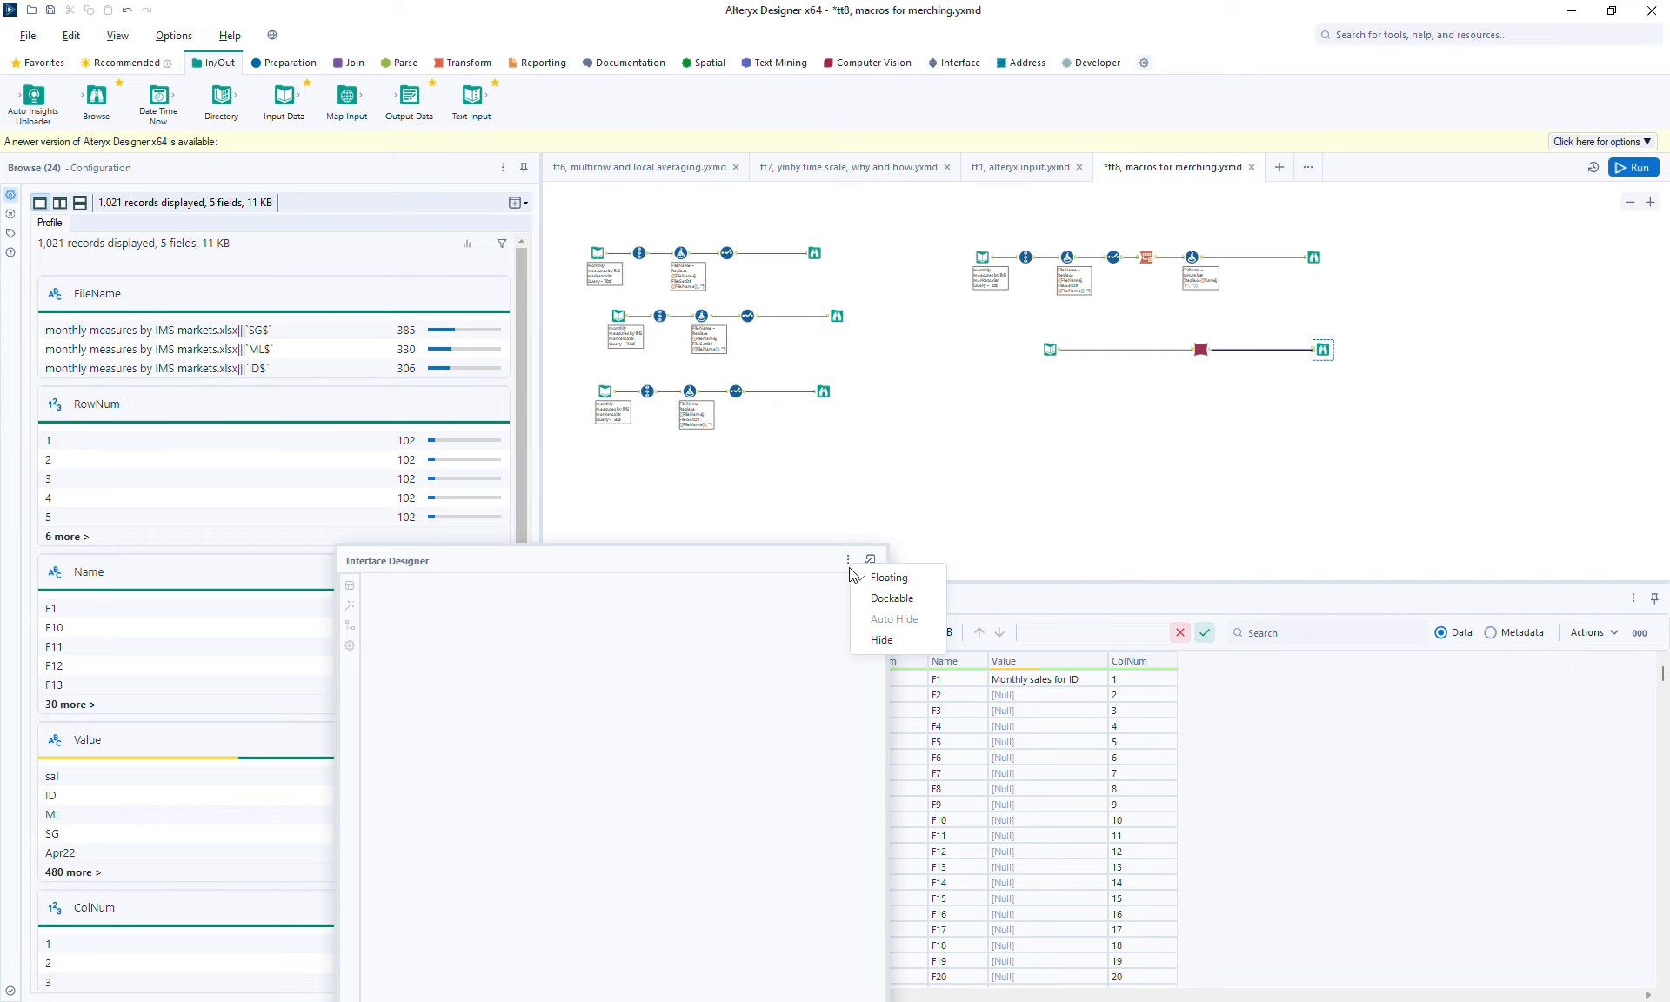
{"action": "left_click", "coordinate": [882, 647]}
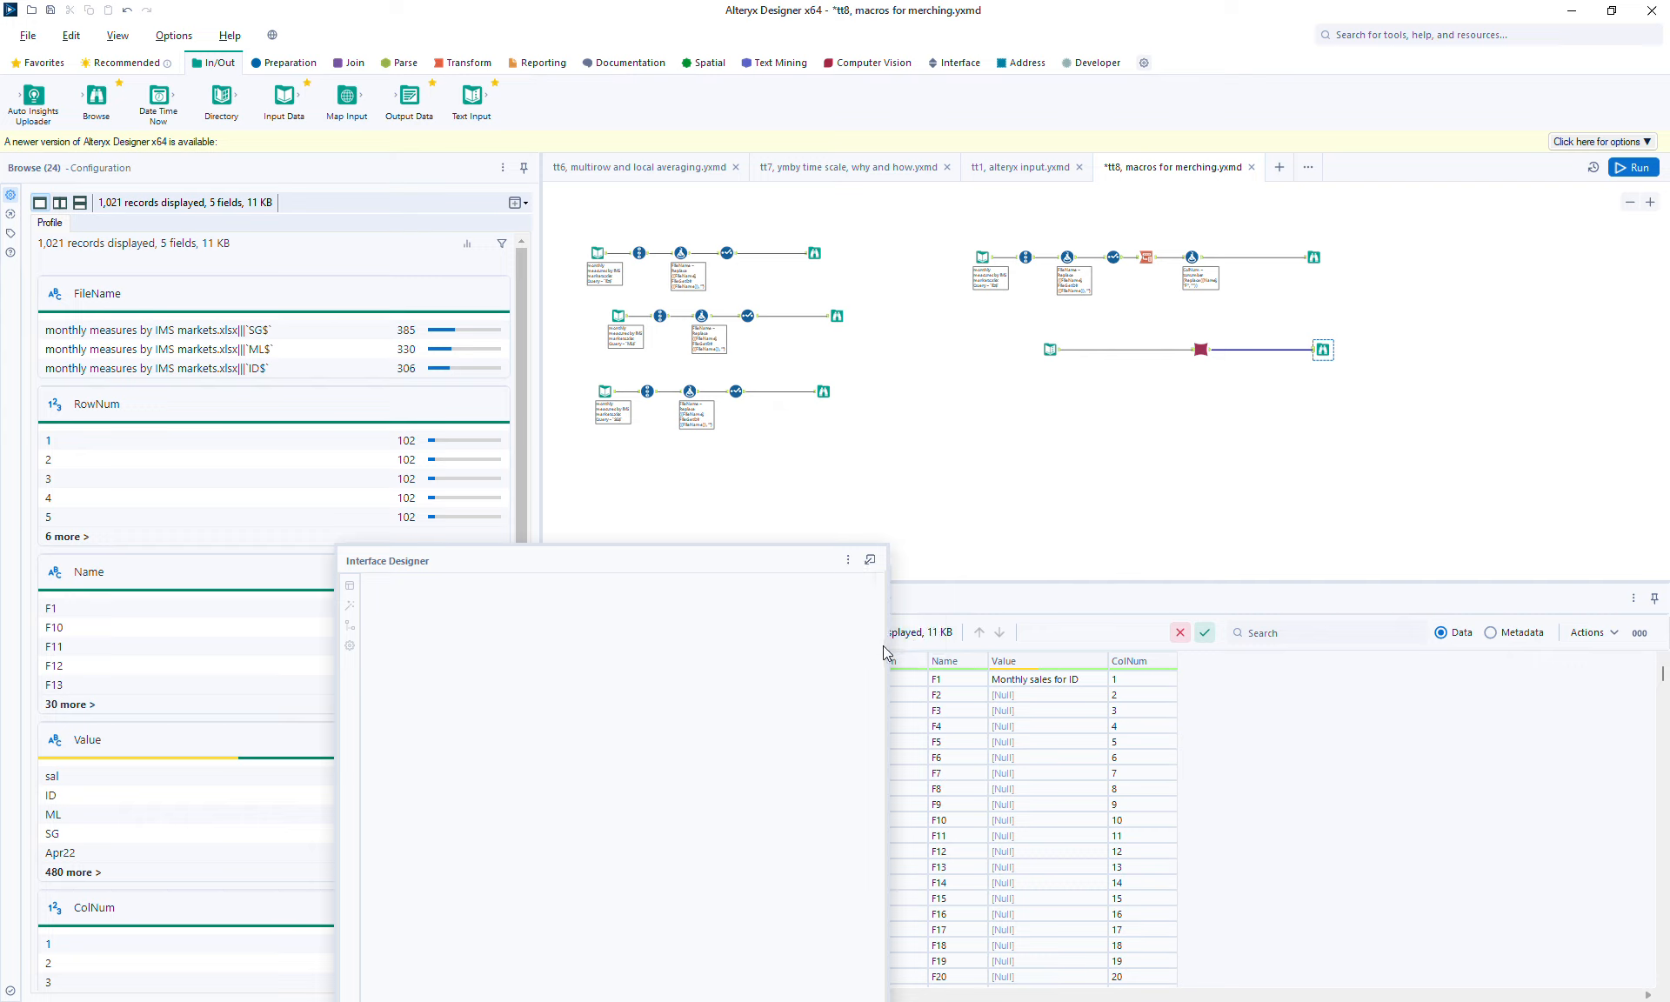
{"action": "left_click", "coordinate": [848, 561]}
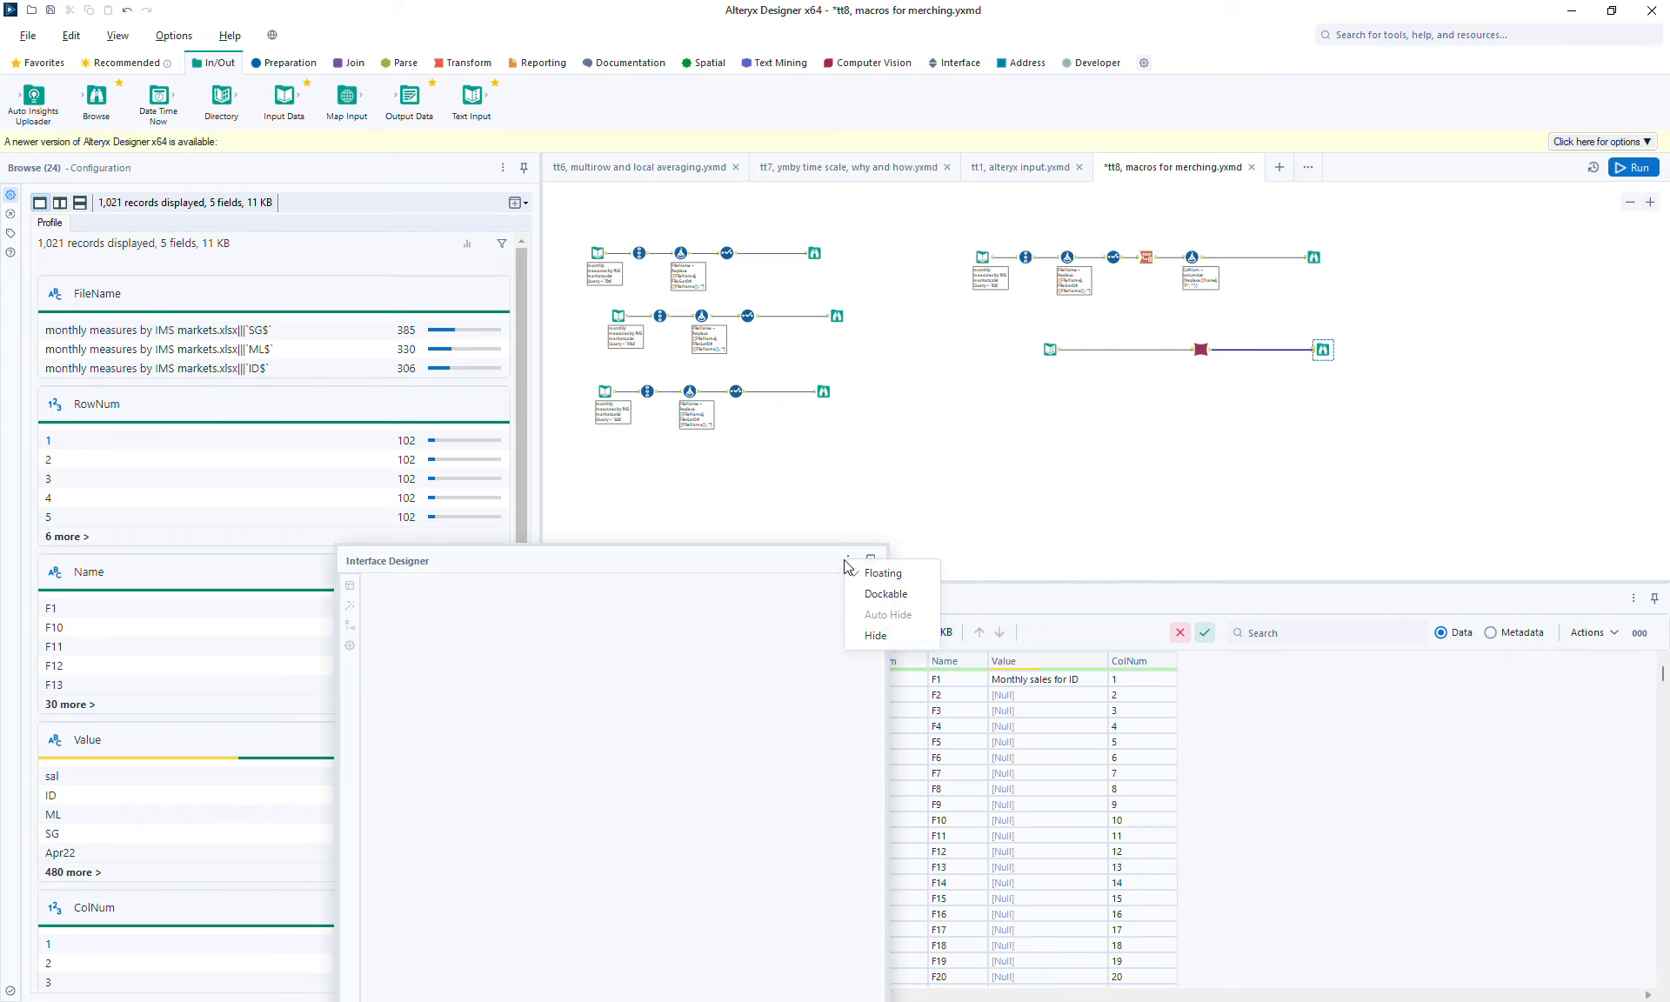
{"action": "left_click", "coordinate": [873, 637]}
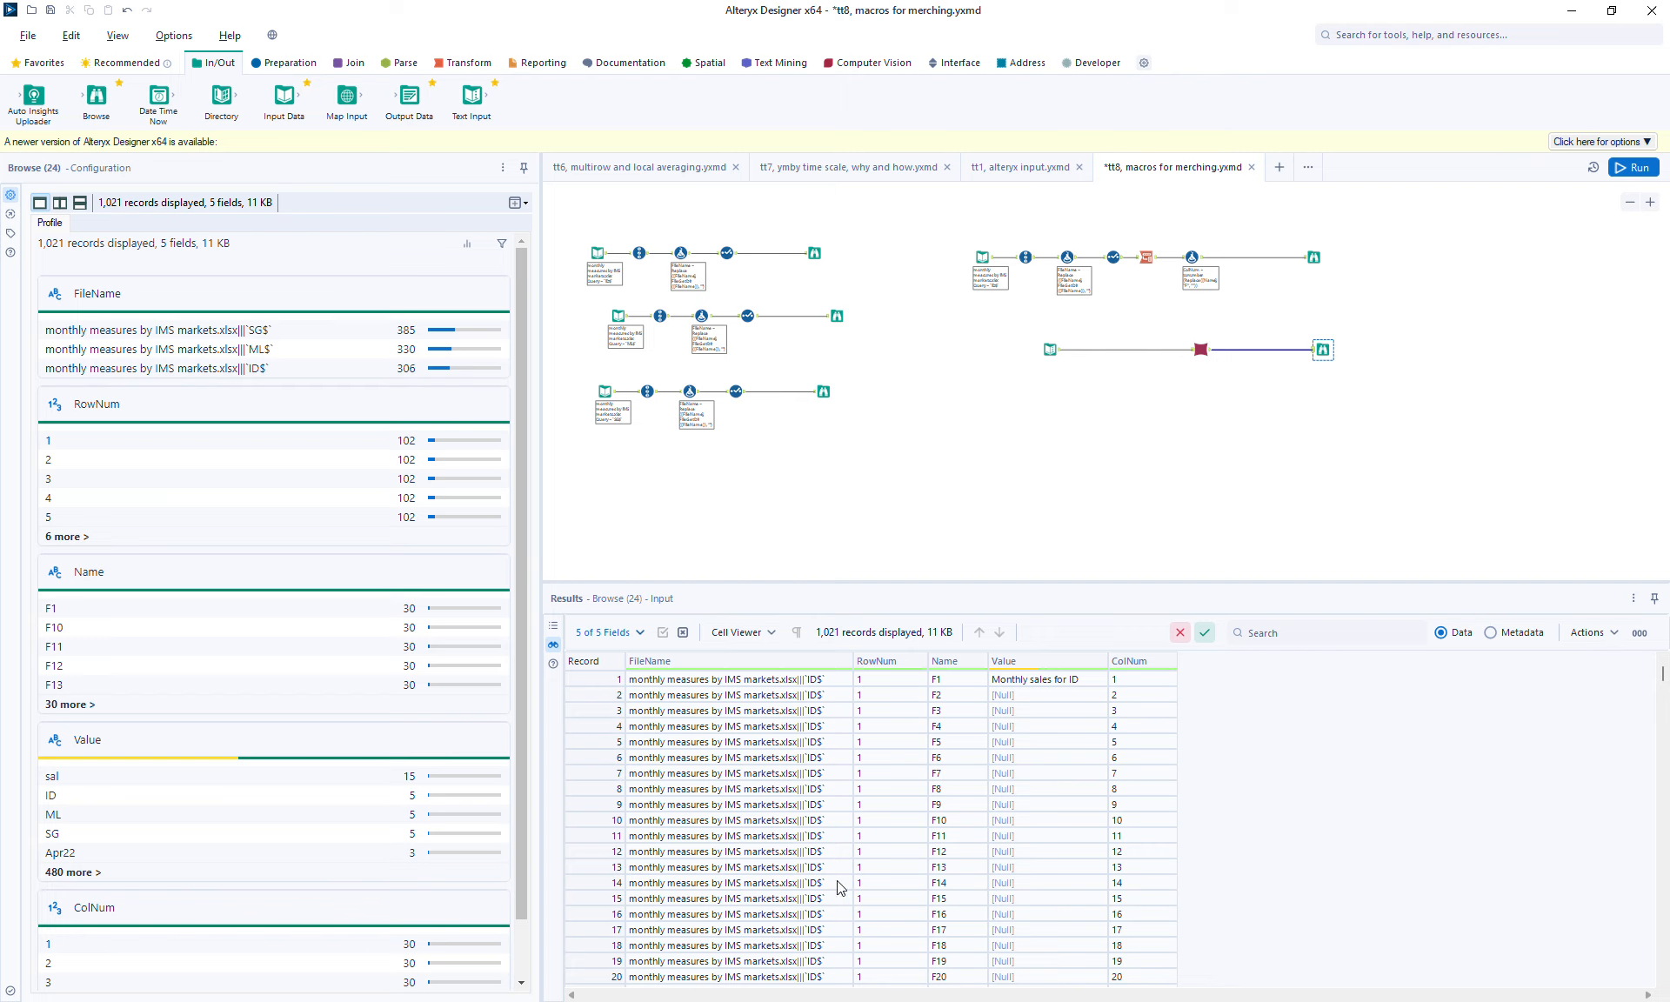
Add a Summarize tool to the macro's output, grouping by FileName and counting FileName
{"action": "left_click", "coordinate": [469, 65]}
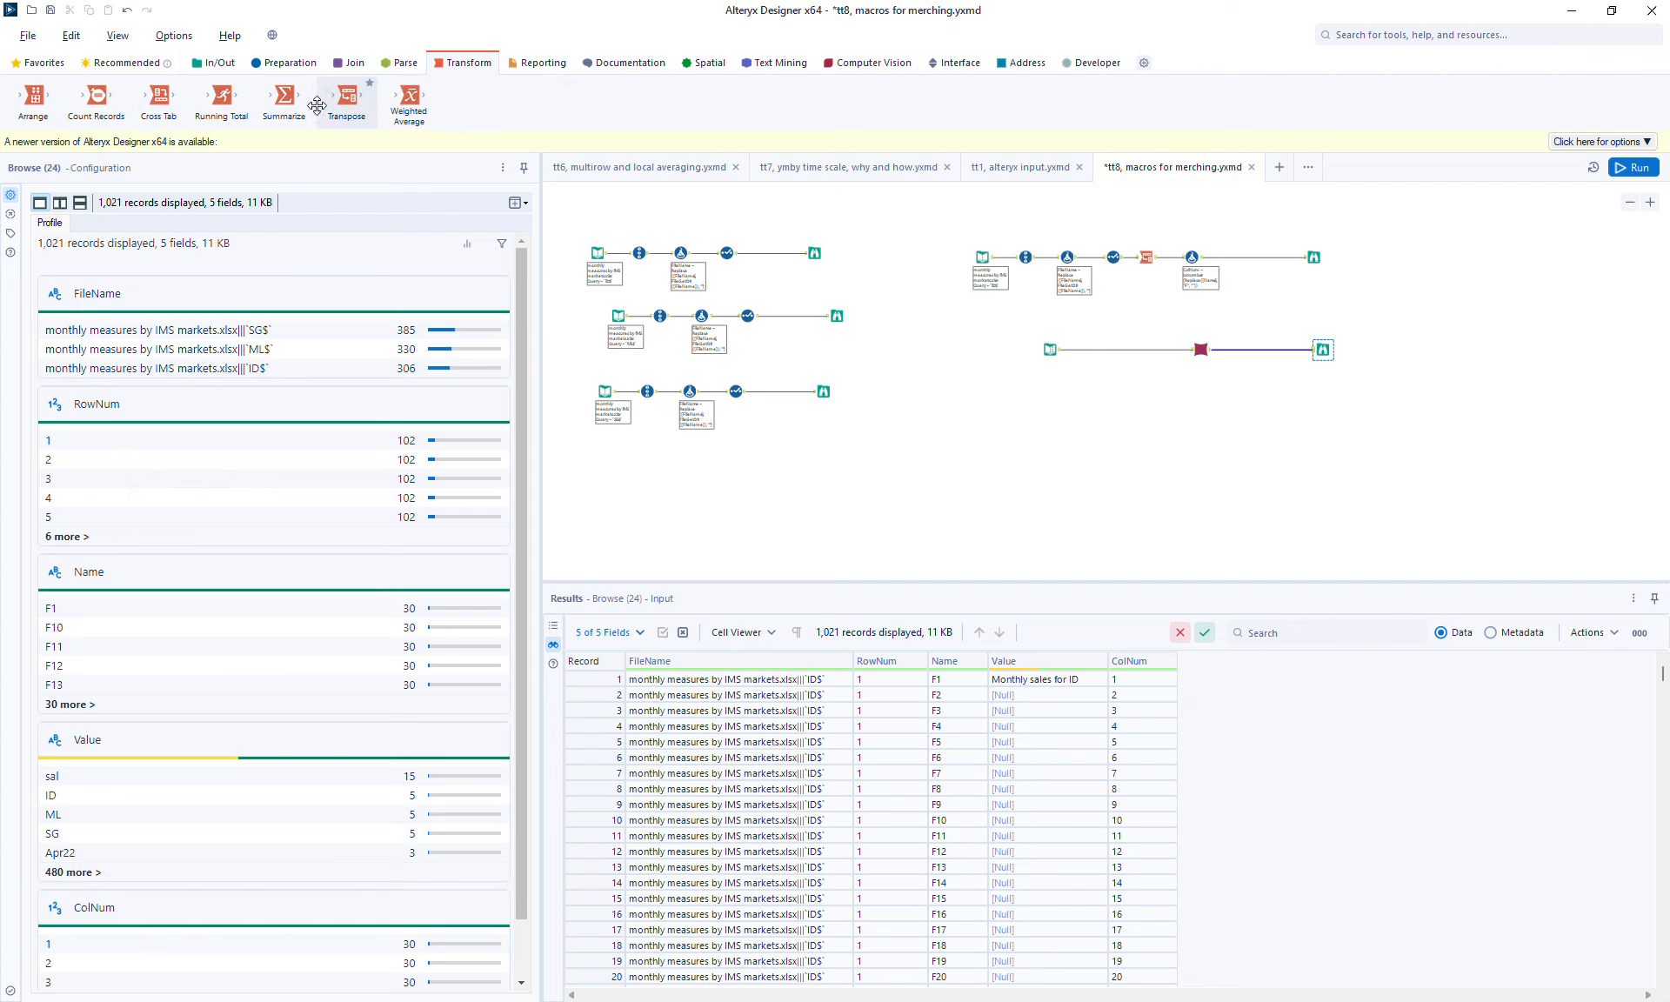
{"action": "left_click_drag", "start_coordinate": [286, 100], "coordinate": [1286, 404]}
{"action": "left_click", "coordinate": [272, 574]}
{"action": "left_click", "coordinate": [273, 592]}
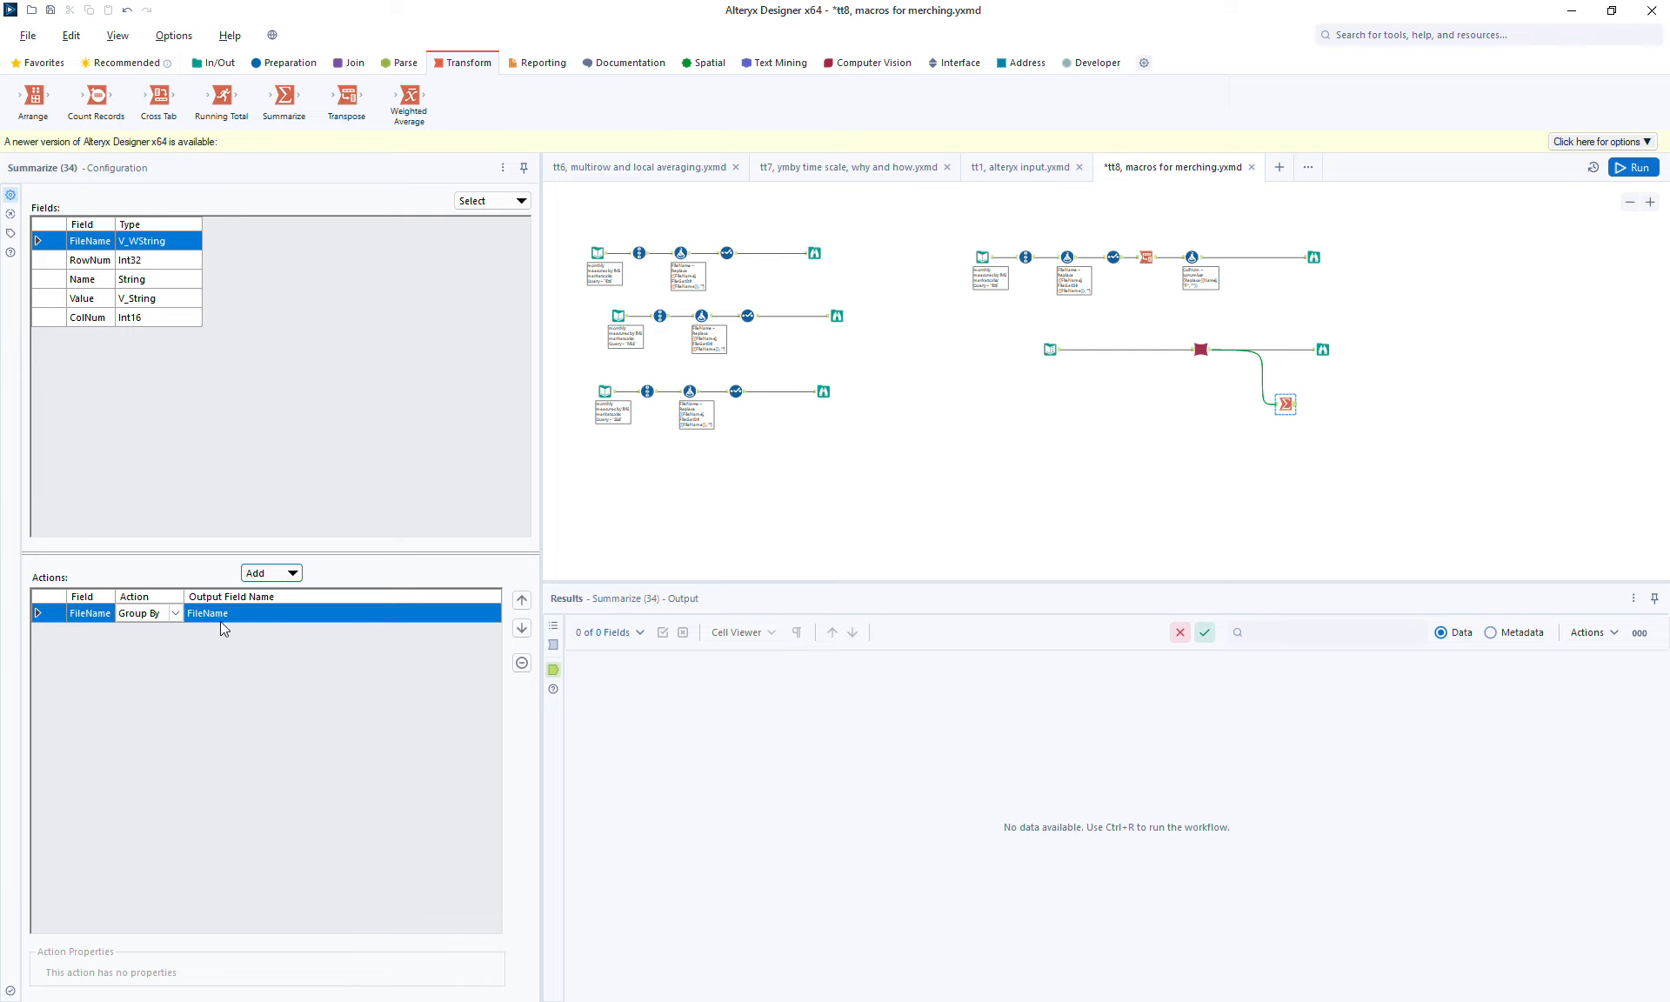
{"action": "left_click", "coordinate": [277, 574]}
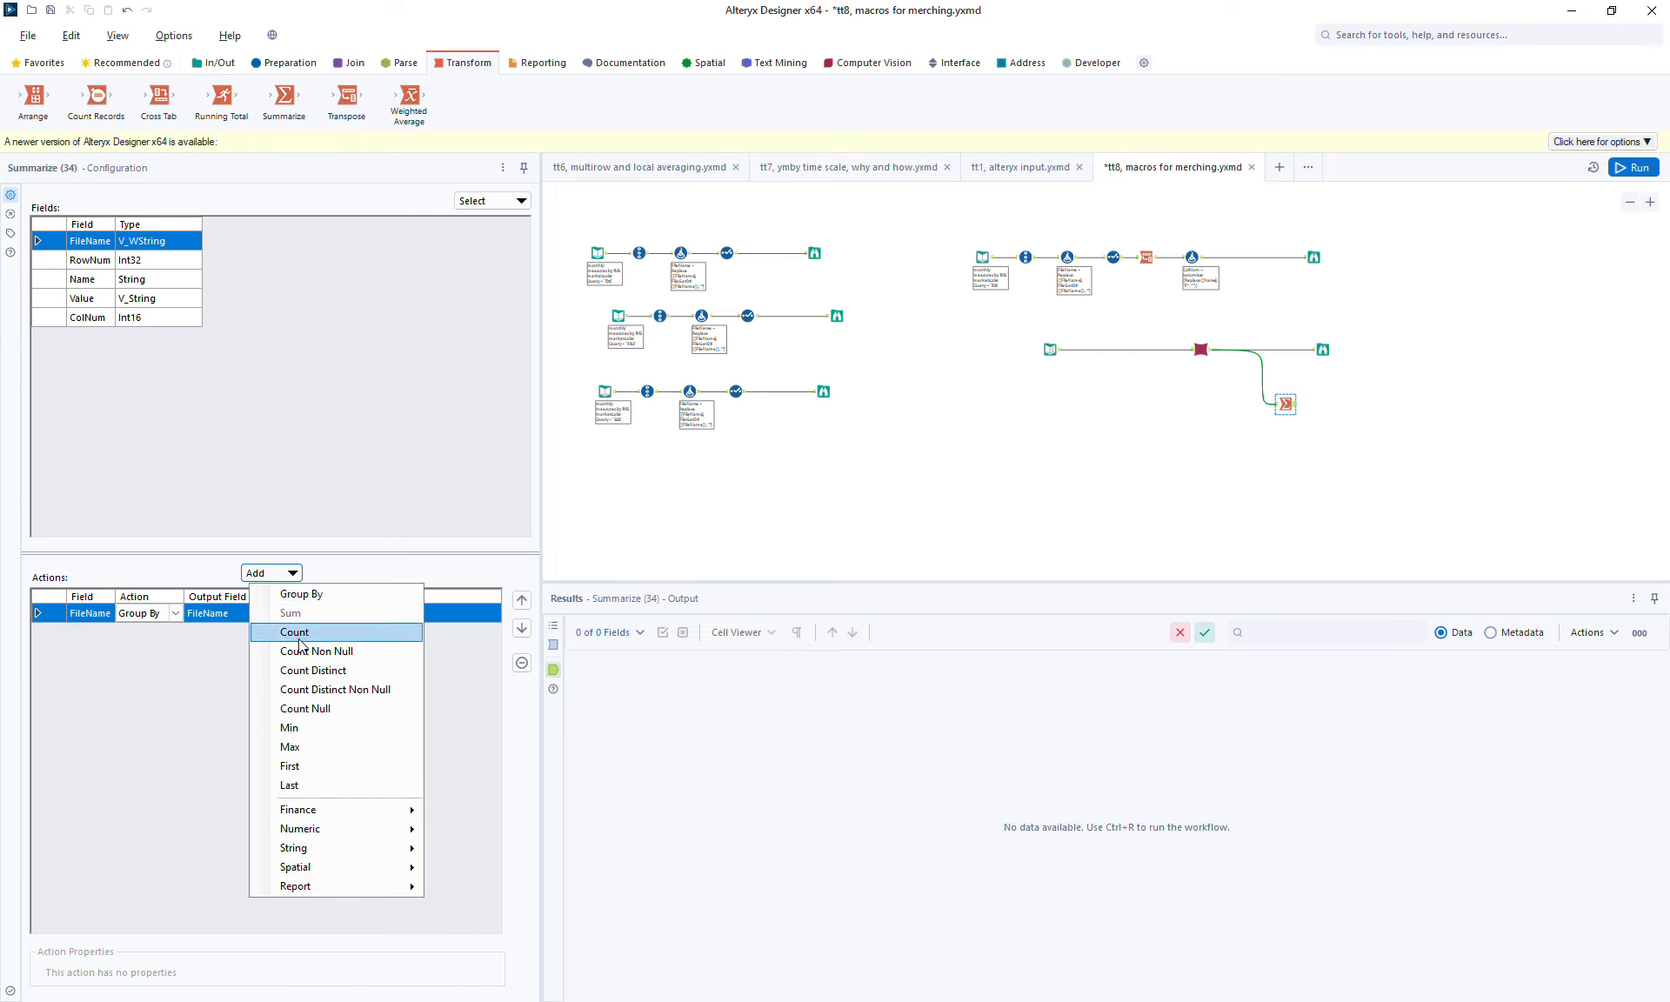
{"action": "left_click", "coordinate": [299, 634]}
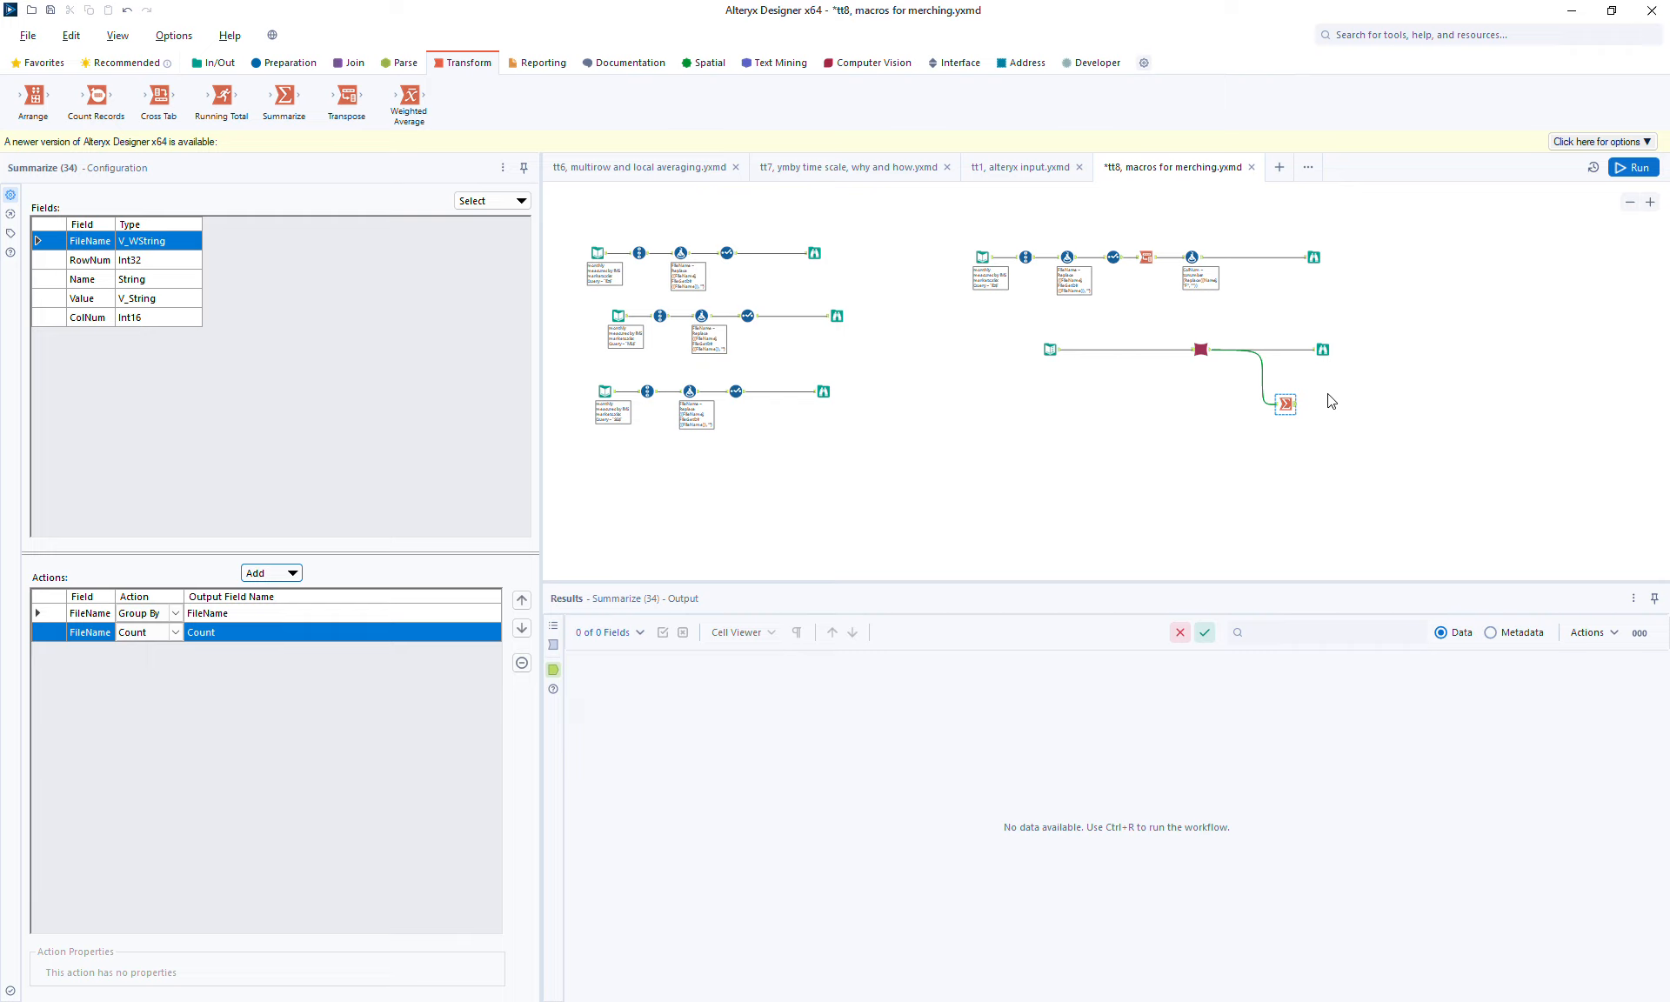
Attach a Browse to the Summarize tool, run the workflow, and check the per-file counts against the Text Input paths
{"action": "left_click", "coordinate": [1284, 402]}
{"action": "key", "text": "ctrl+shift+b"}
{"action": "left_click", "coordinate": [1640, 168]}
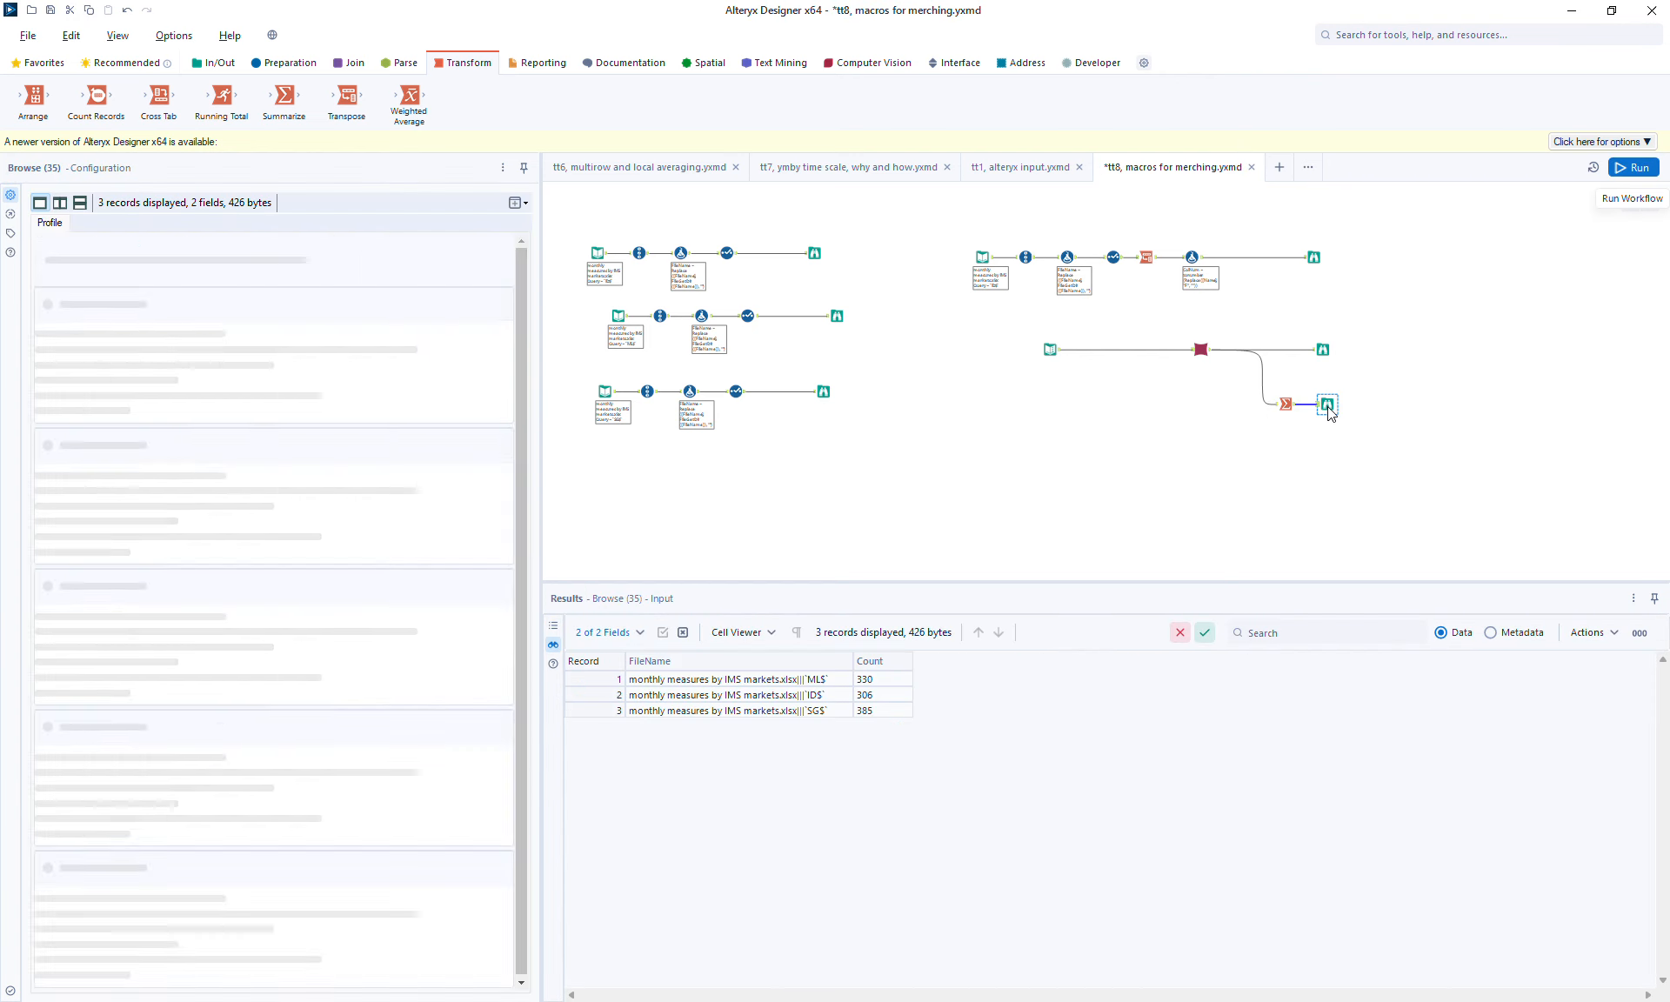
{"action": "left_click", "coordinate": [1054, 352]}
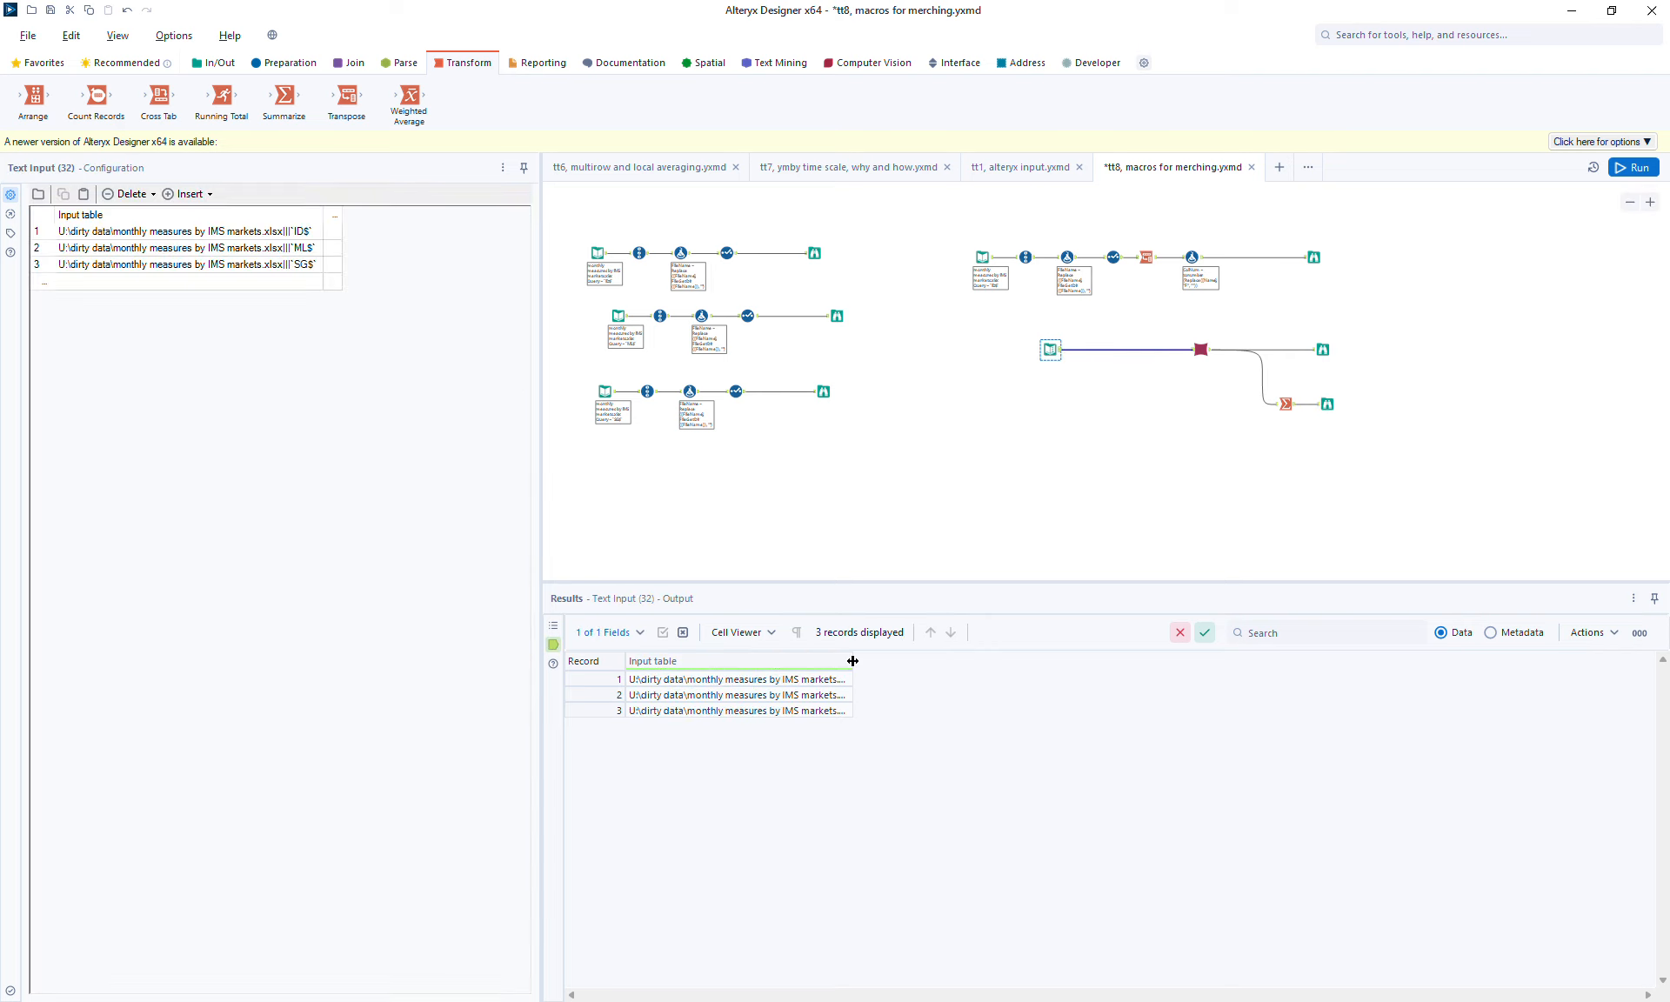
{"action": "left_click_drag", "start_coordinate": [854, 660], "coordinate": [1076, 665]}
{"action": "left_click", "coordinate": [1328, 404]}
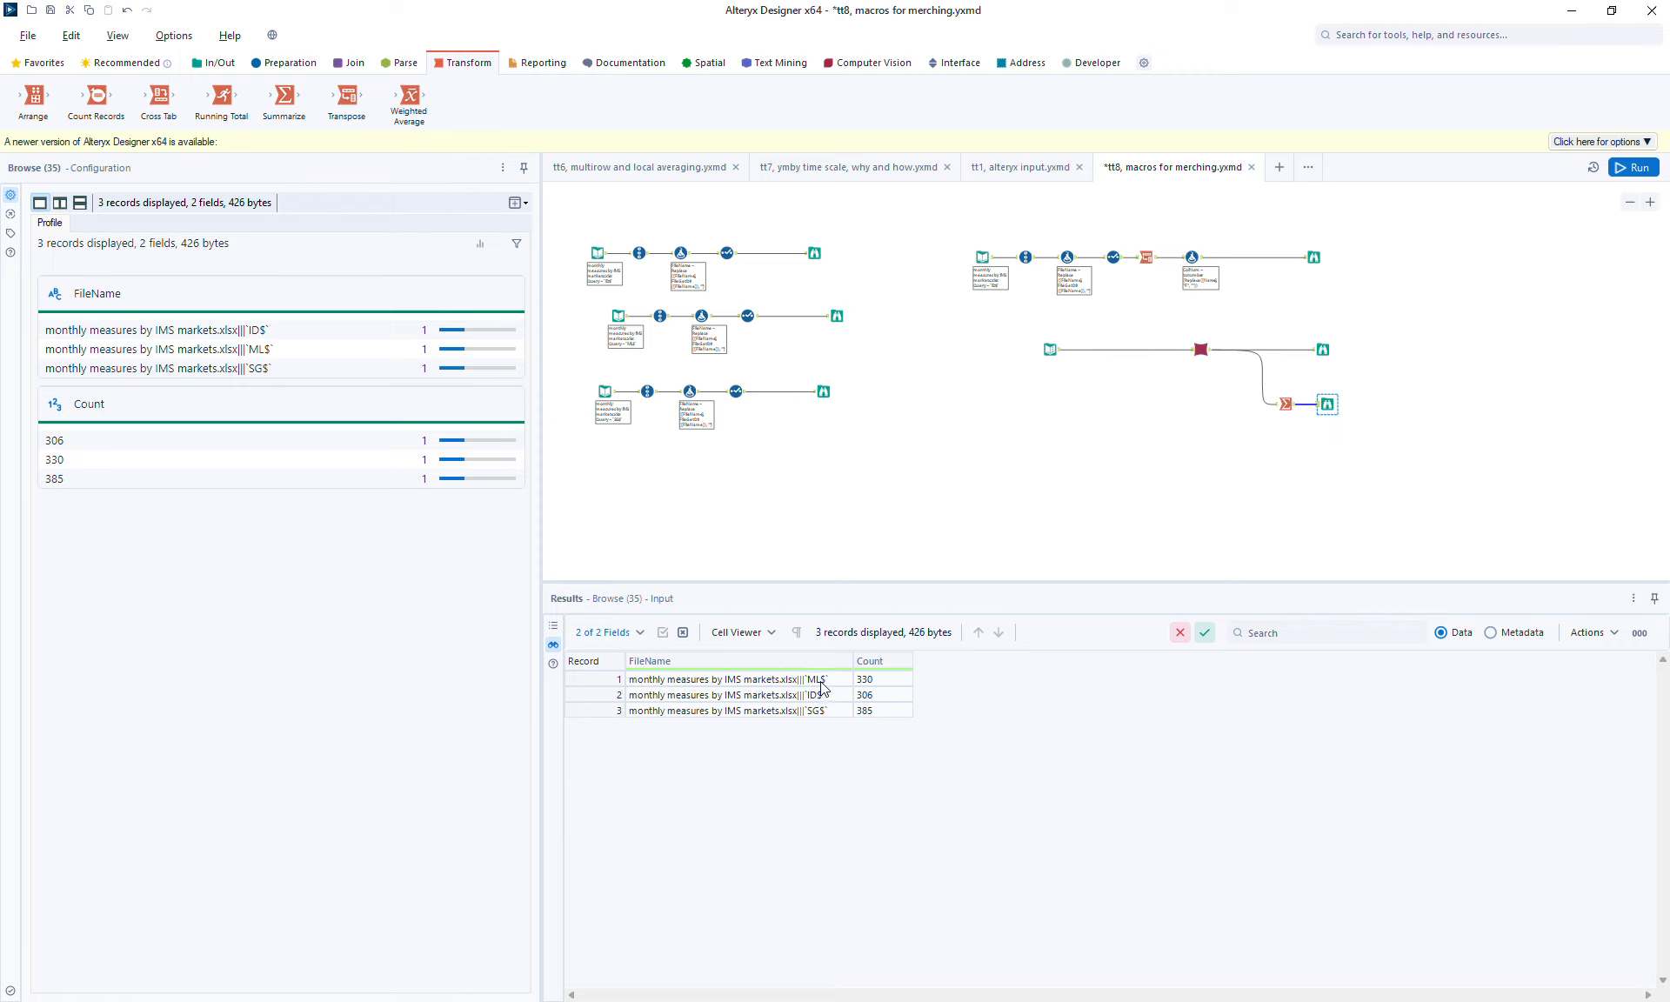
Add the Max of ColNum to the Summarize tool, run the workflow and view the summary in its Browse
{"action": "left_click", "coordinate": [1286, 404]}
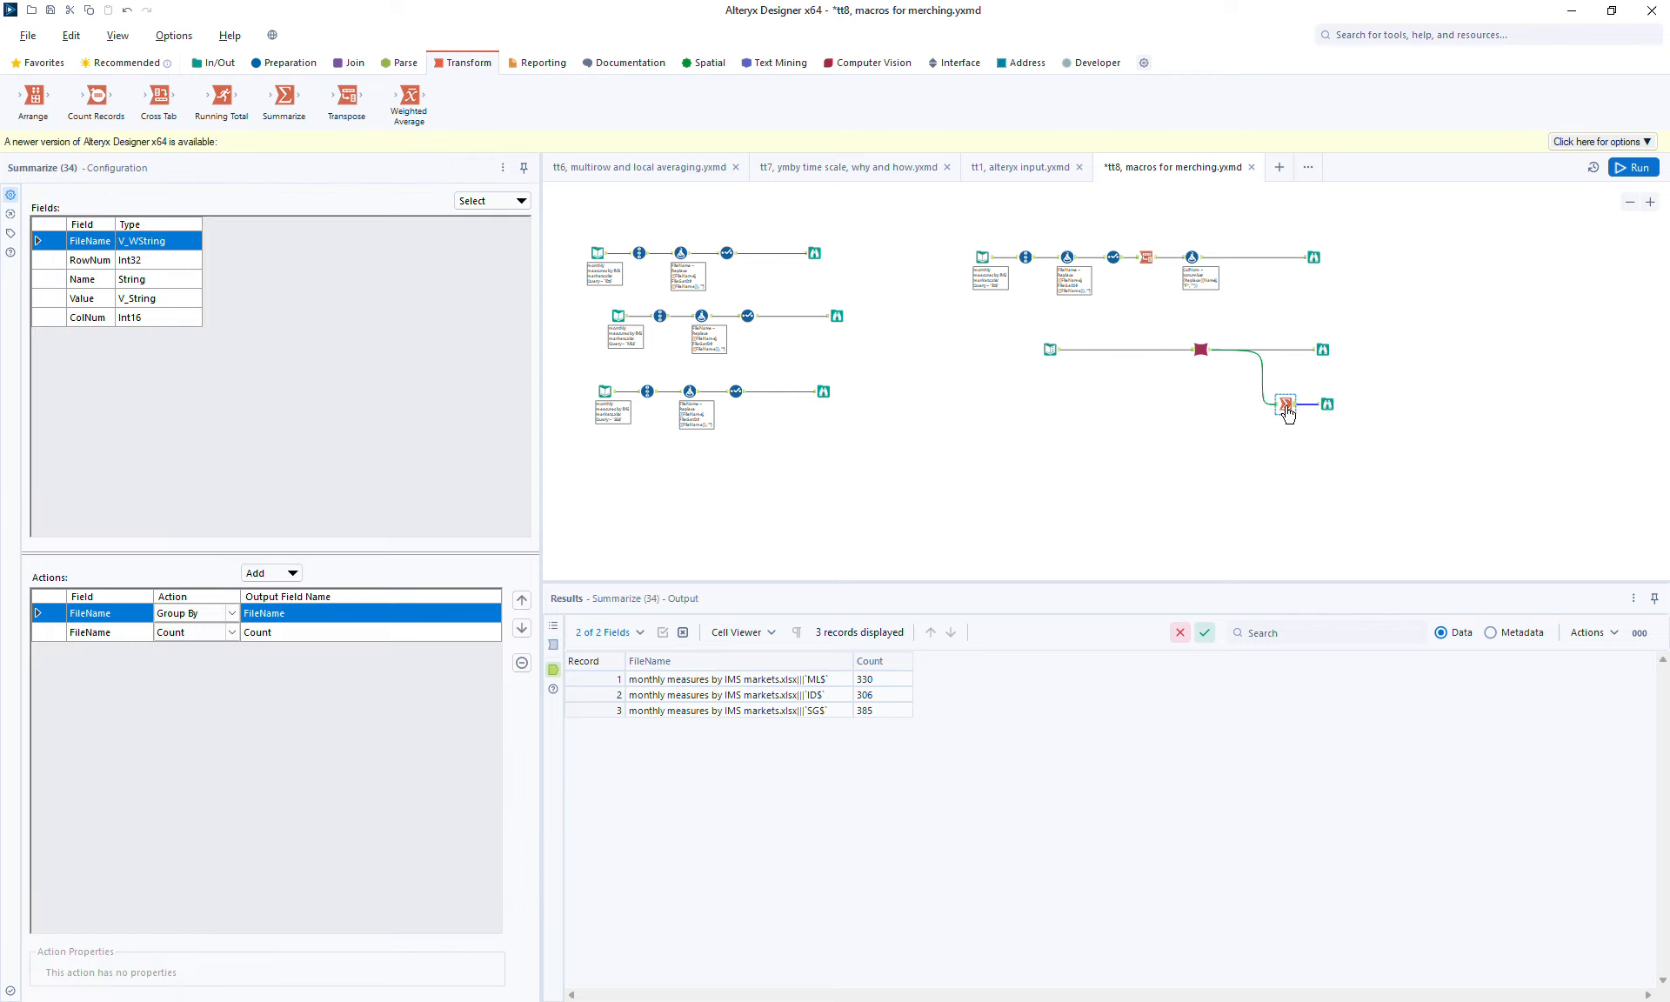
{"action": "left_click", "coordinate": [87, 319]}
{"action": "left_click", "coordinate": [270, 574]}
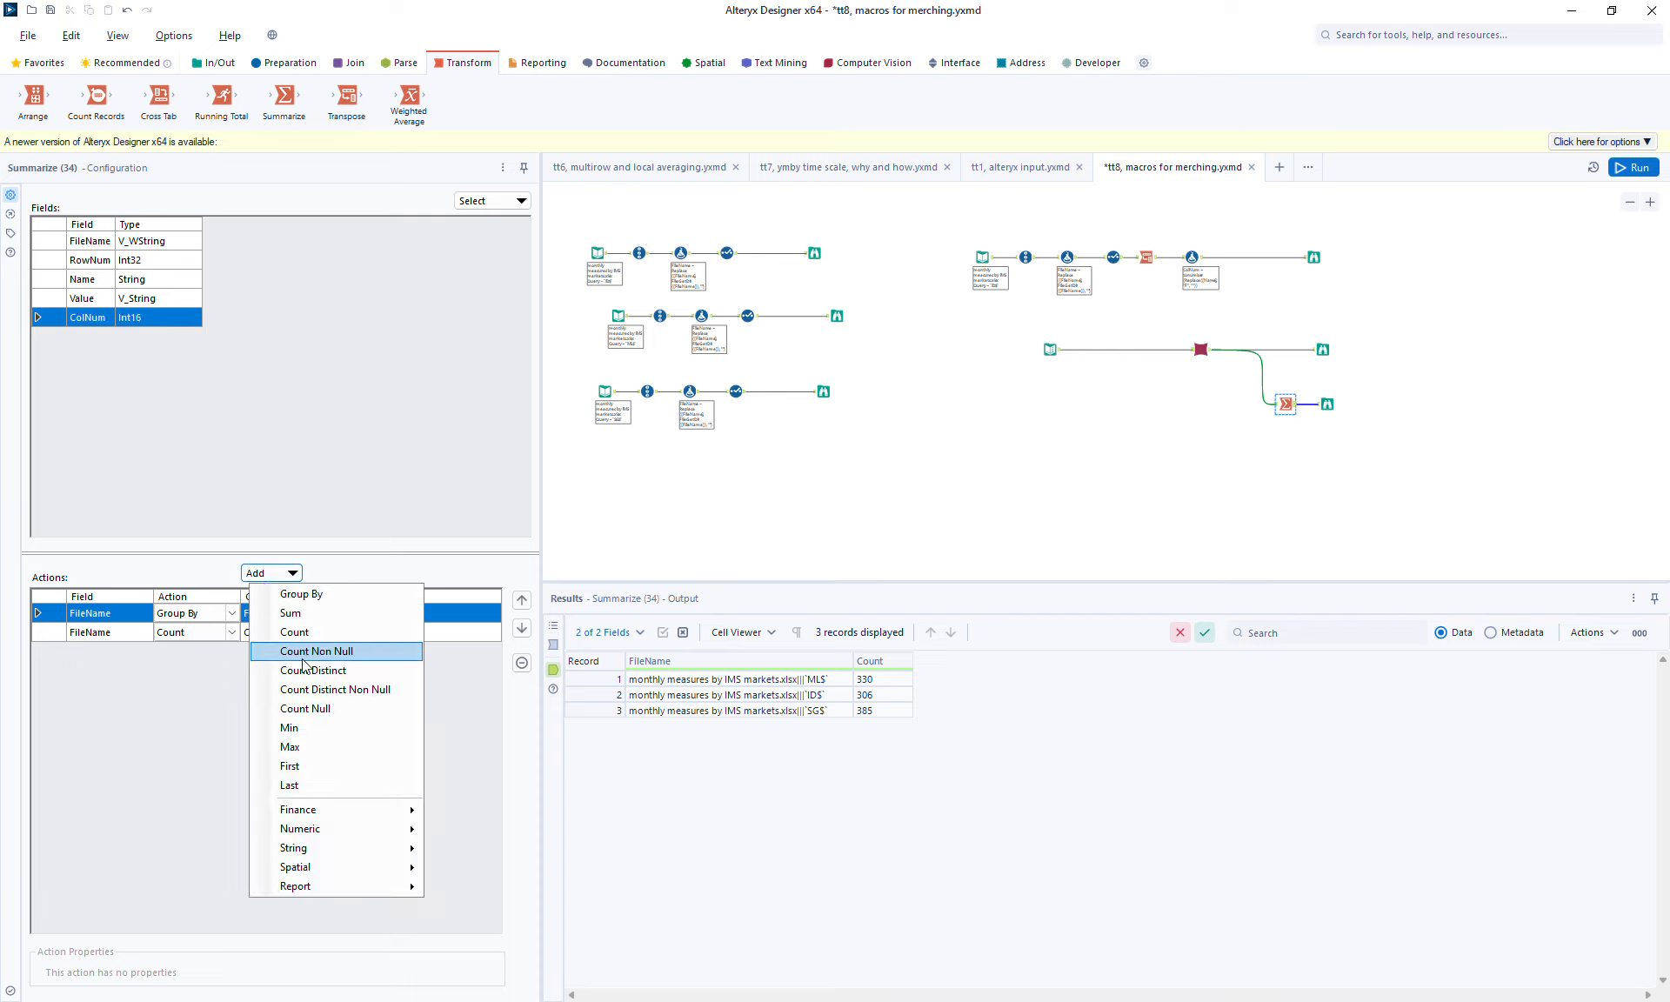
{"action": "left_click", "coordinate": [316, 747]}
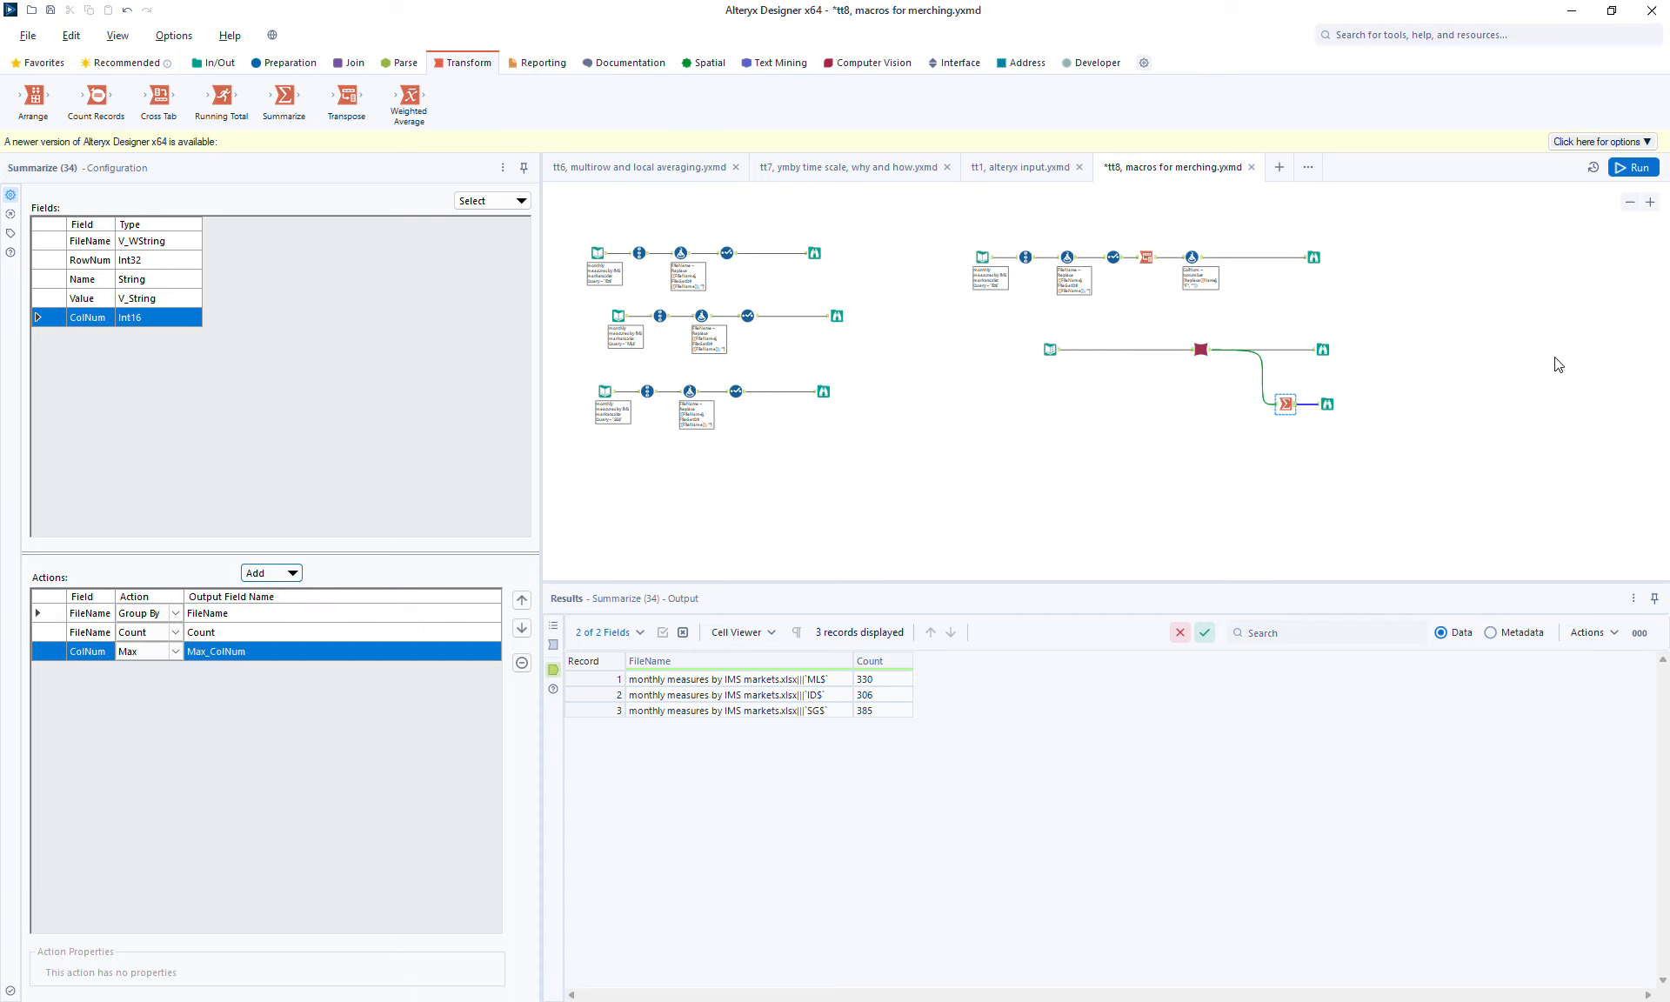
{"action": "left_click", "coordinate": [1619, 168]}
{"action": "left_click", "coordinate": [1331, 405]}
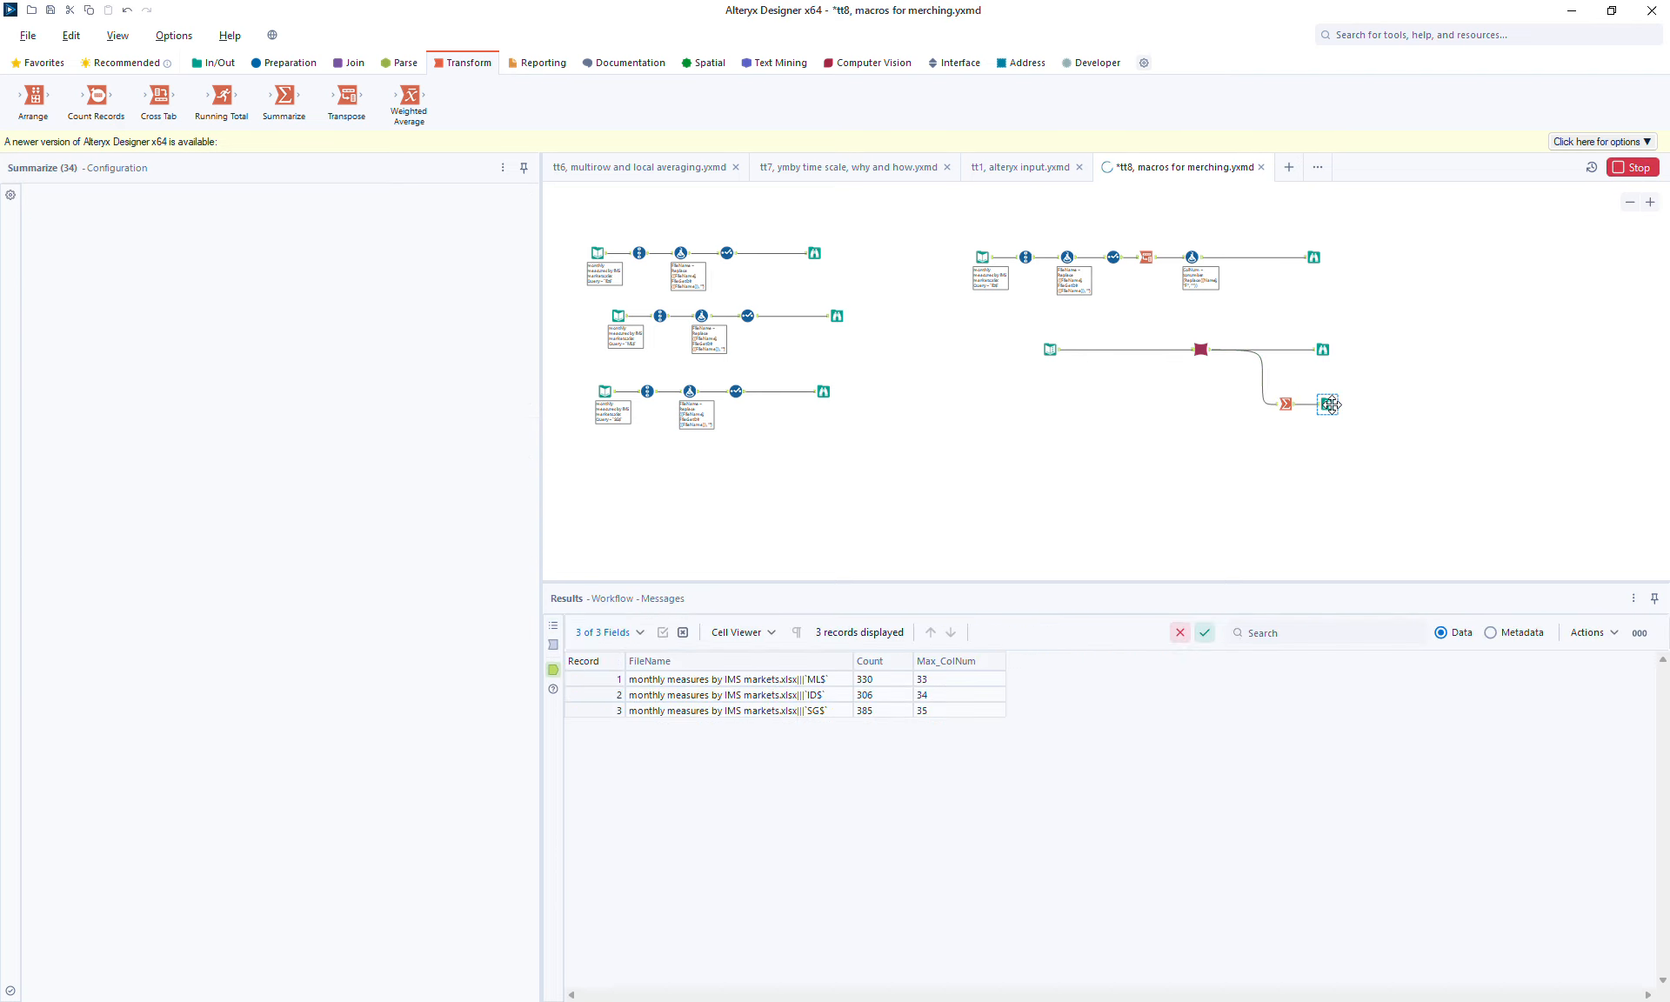
{"action": "left_click", "coordinate": [1331, 406]}
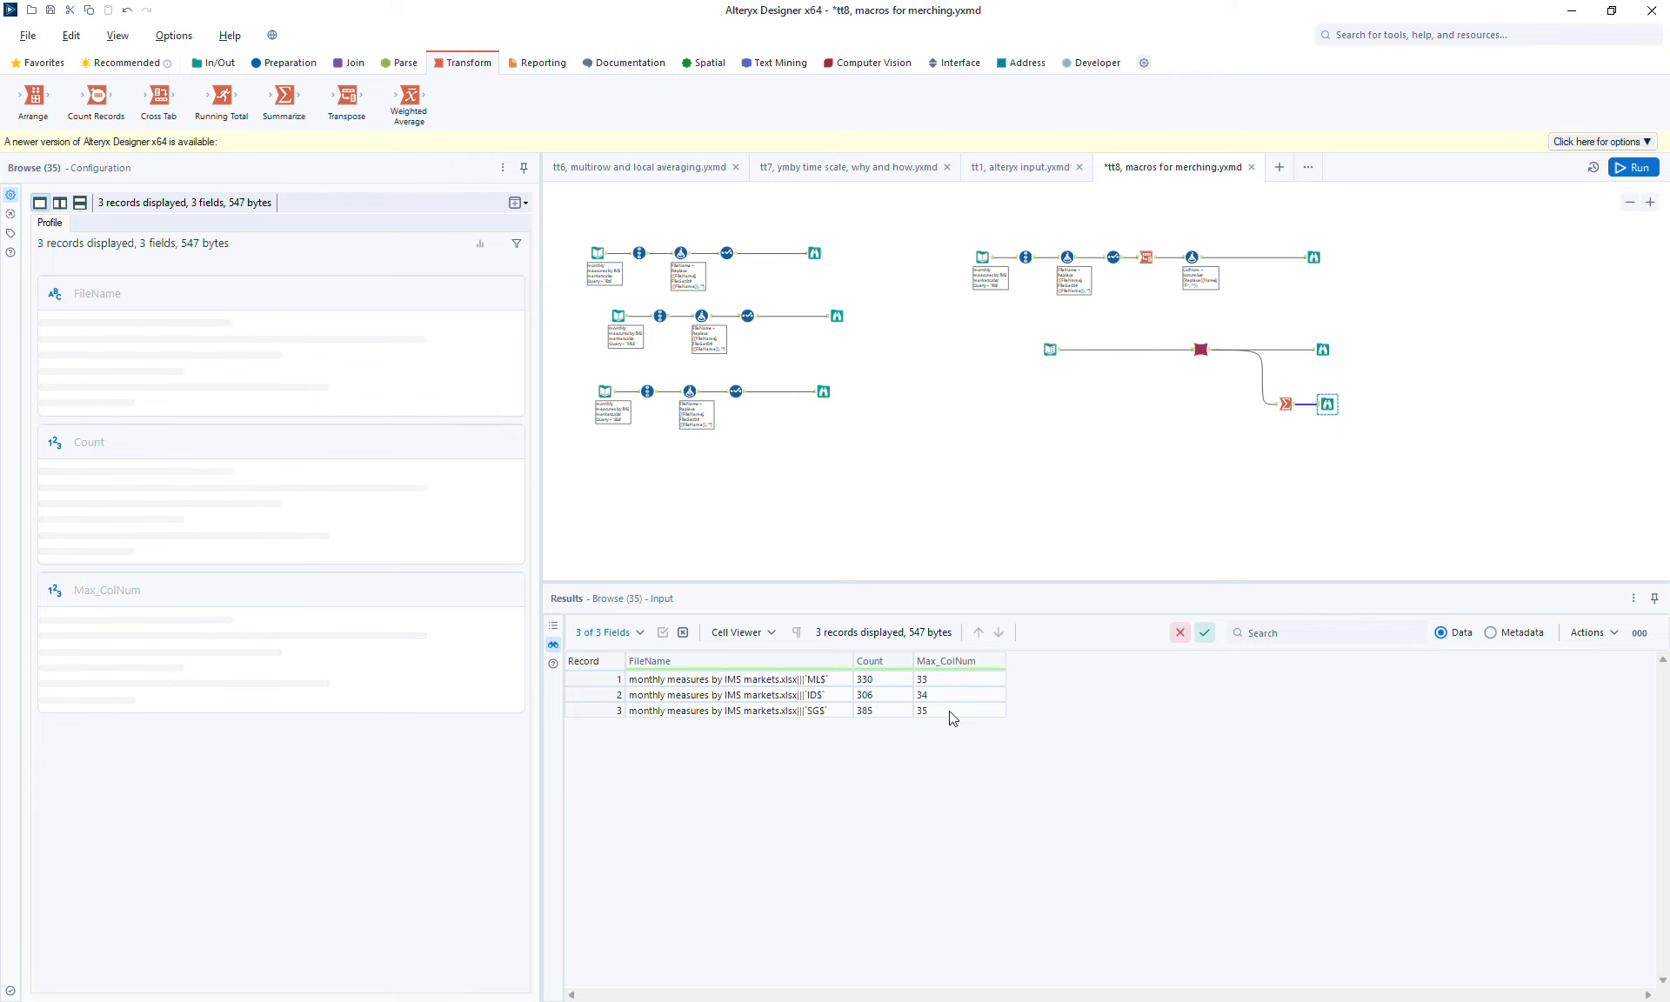
Compare the macro's merged output with the Browse results of the separate sheet streams
{"action": "left_click", "coordinate": [1323, 350]}
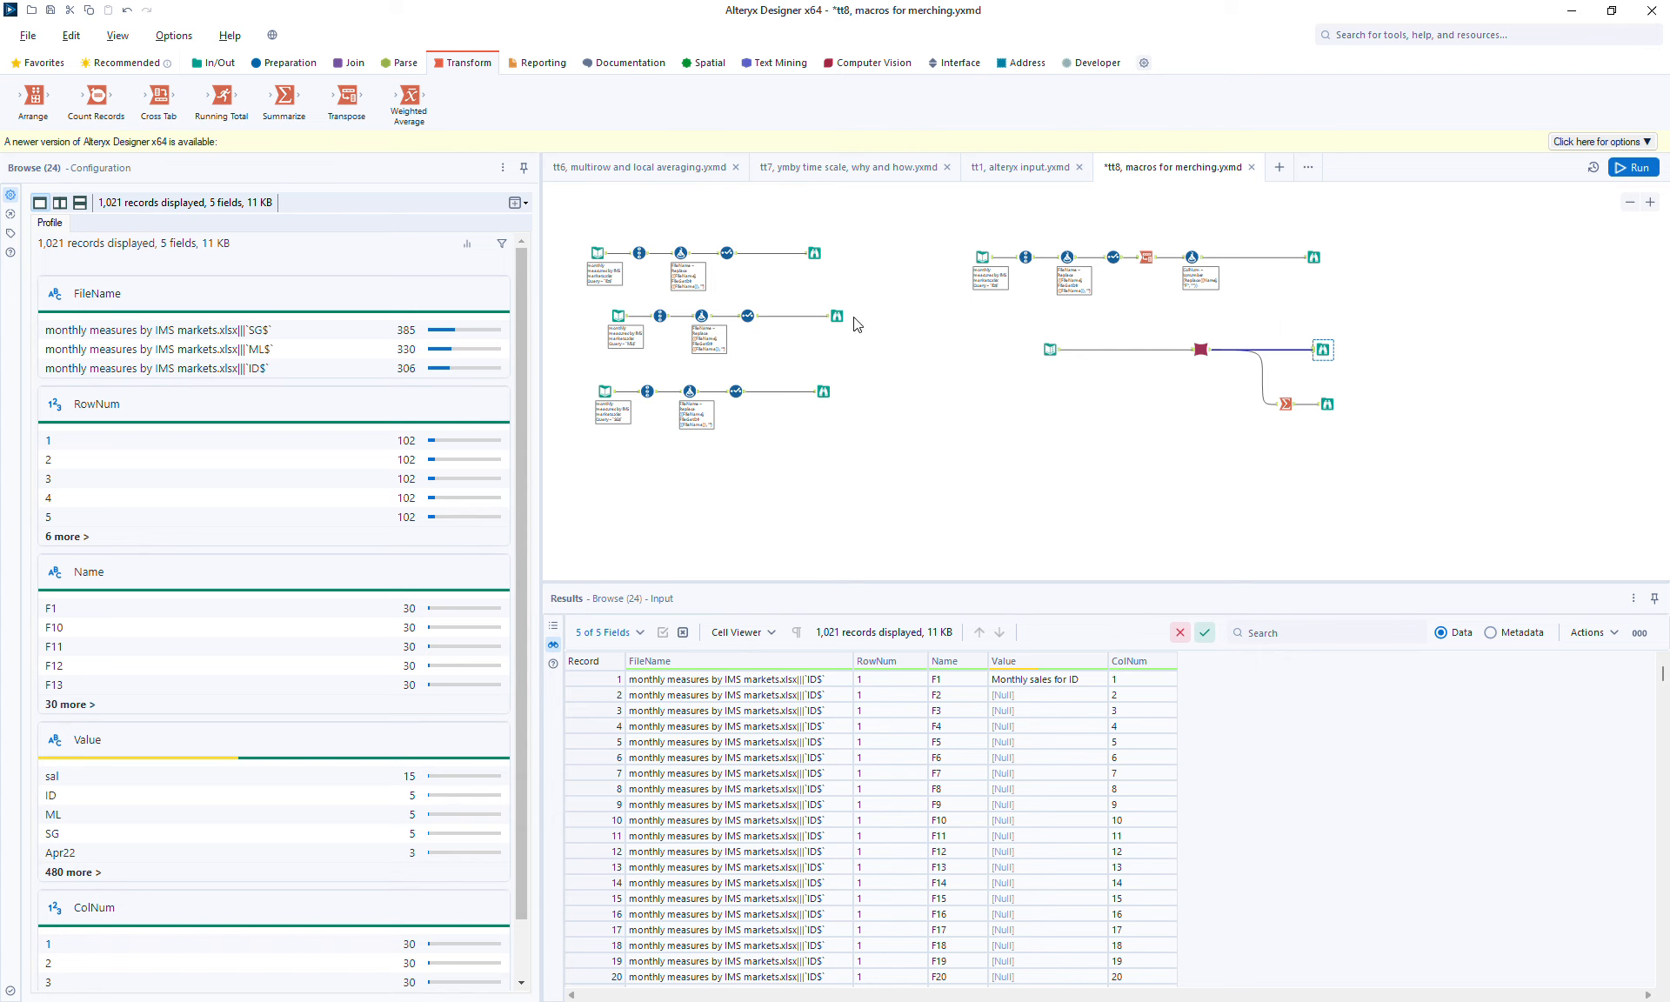
{"action": "left_click", "coordinate": [814, 253]}
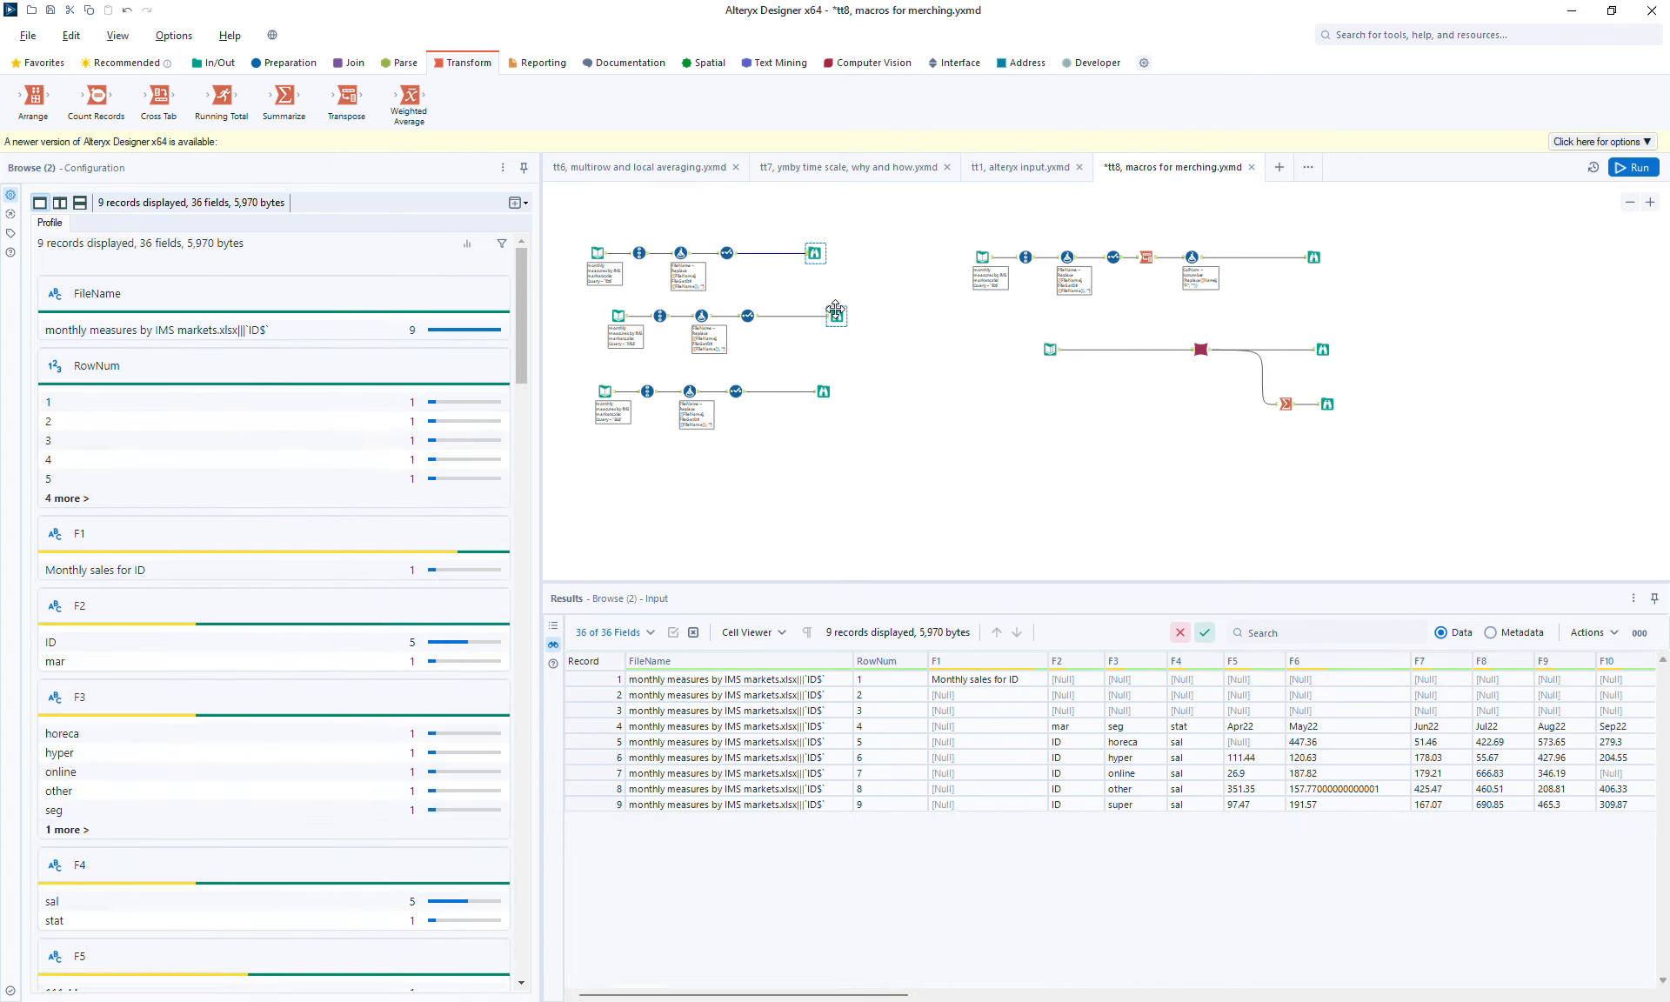
{"action": "left_click", "coordinate": [835, 313]}
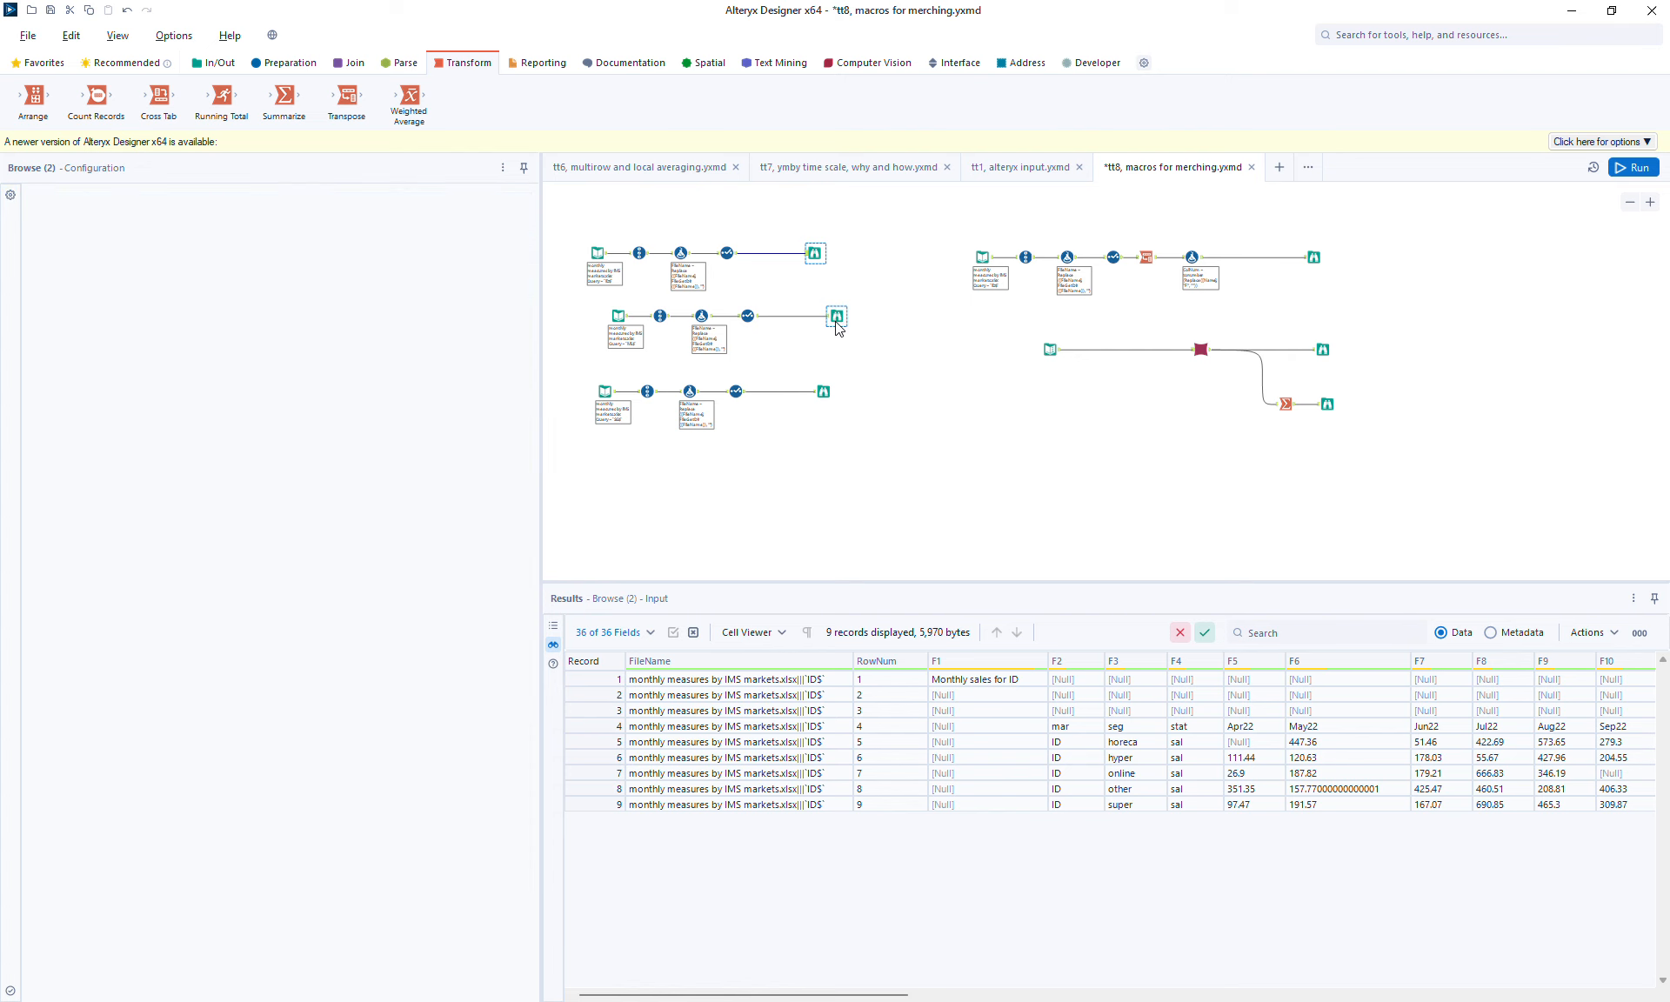
{"action": "left_click", "coordinate": [817, 379]}
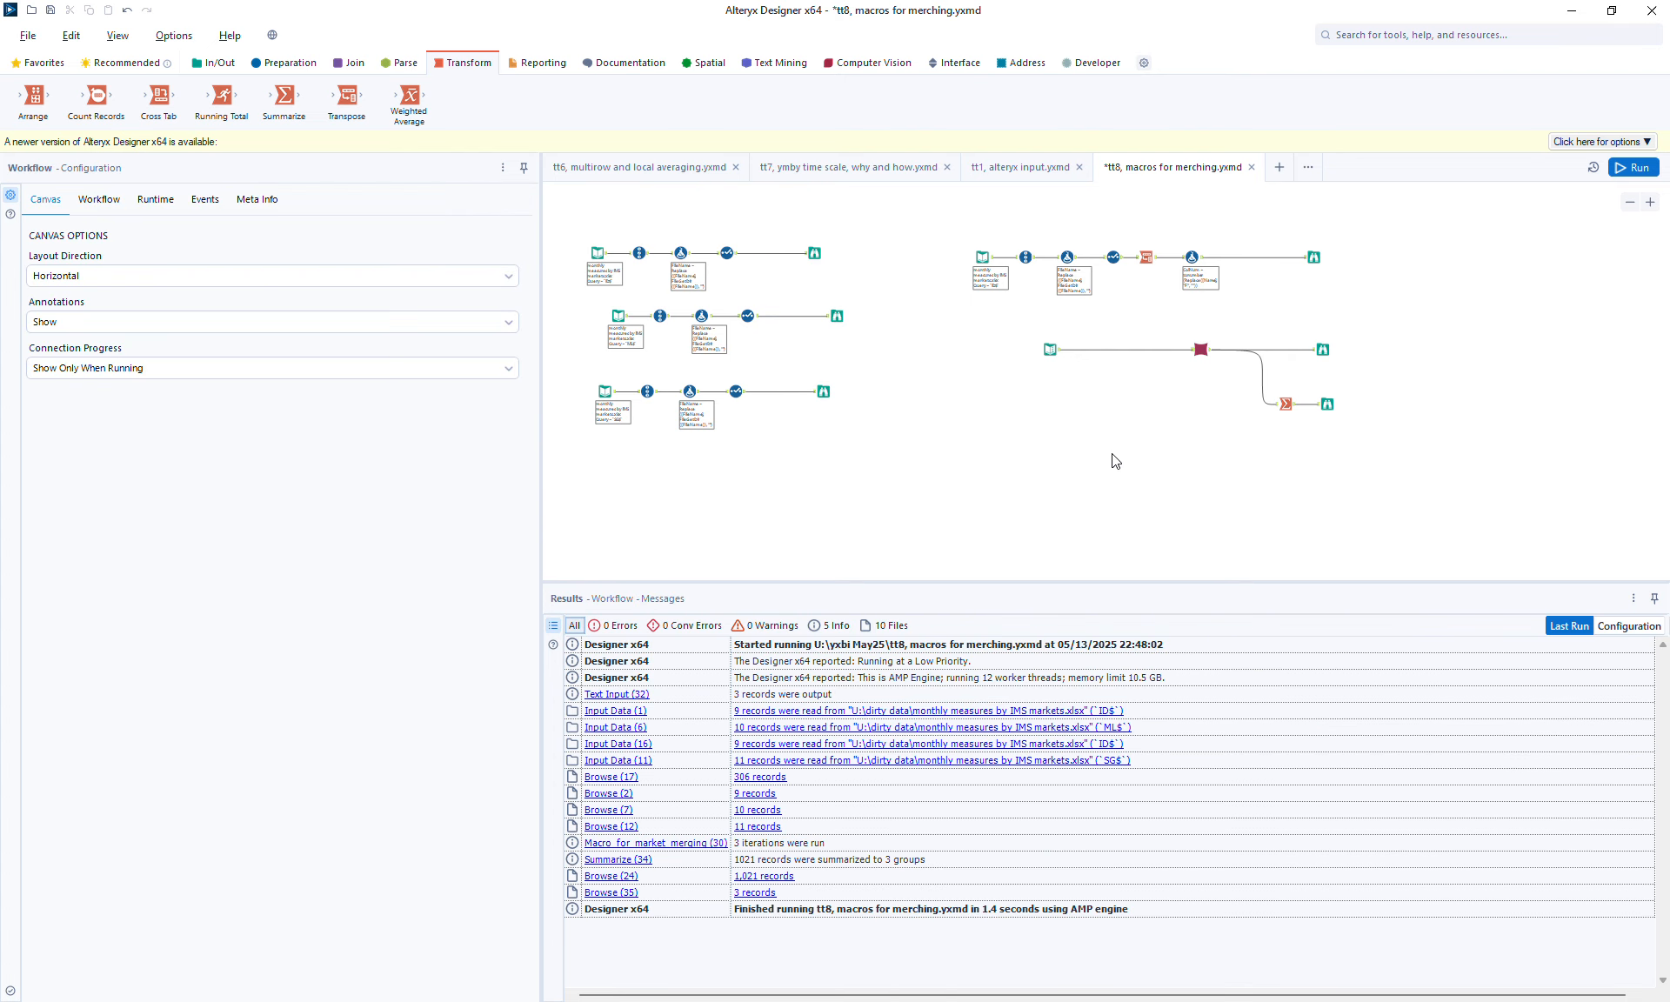
Add a Cross Tab to the macro's output, grouped by FileName and RowNum with ColNum headers and First of Value, and run the workflow
{"action": "left_click_drag", "start_coordinate": [159, 97], "coordinate": [1289, 467]}
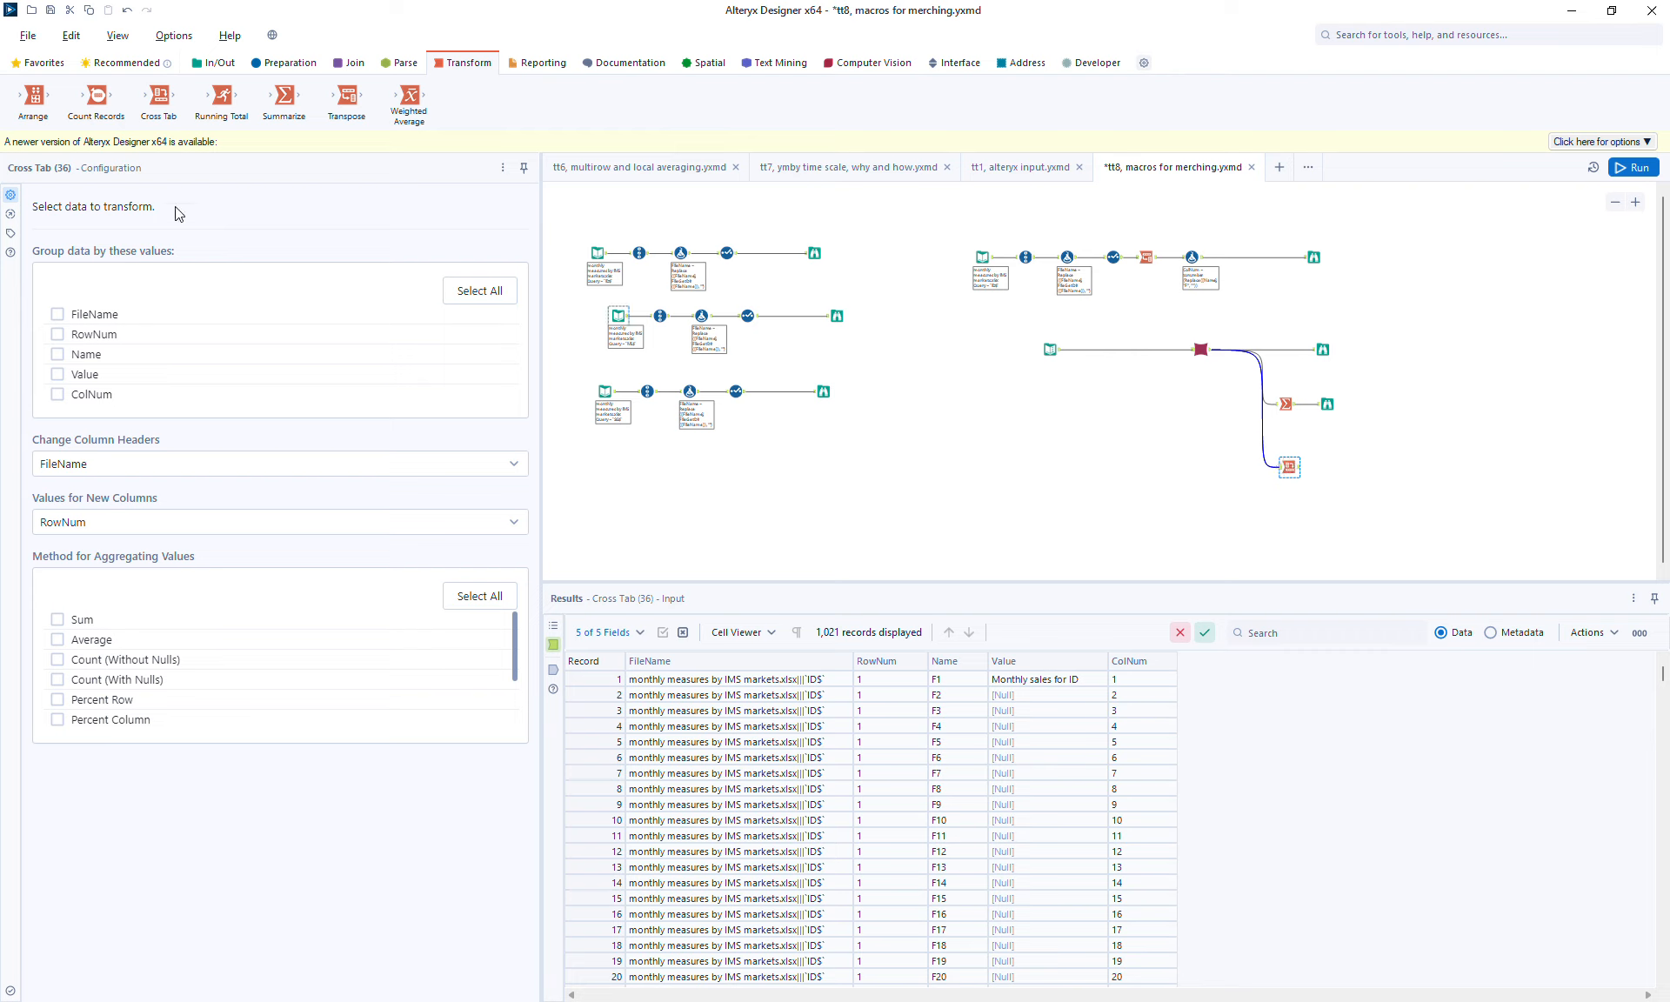
{"action": "left_click", "coordinate": [98, 316]}
{"action": "left_click", "coordinate": [96, 338]}
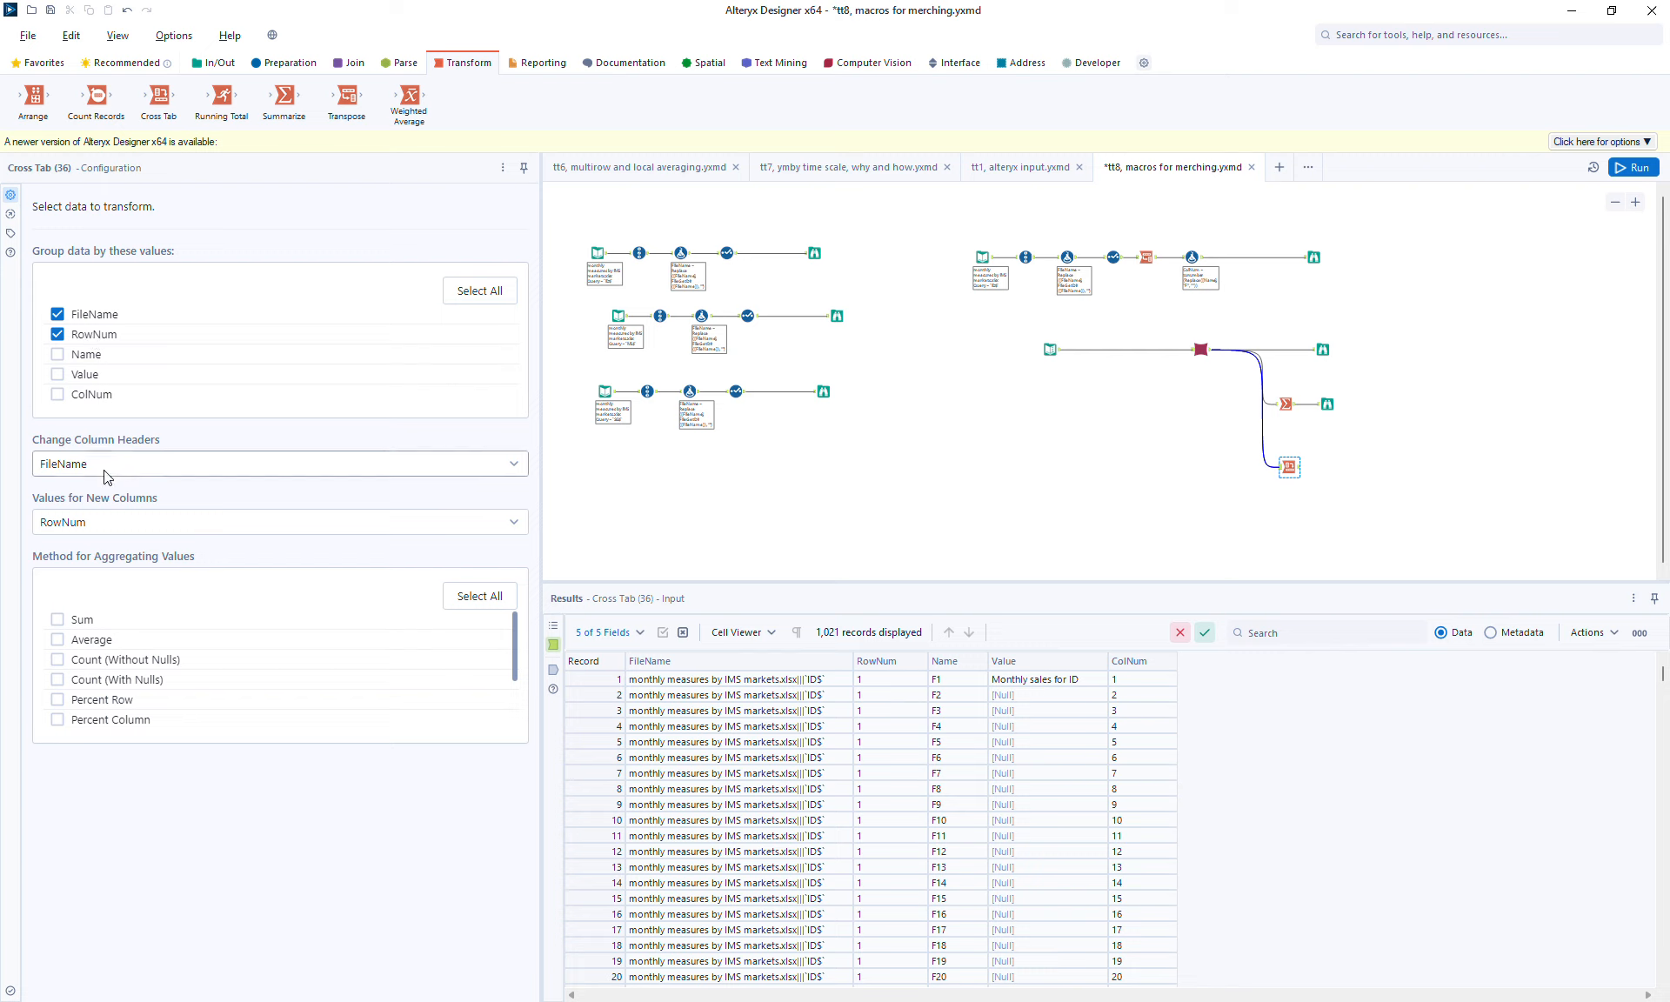
{"action": "left_click", "coordinate": [101, 470]}
{"action": "left_click", "coordinate": [76, 604]}
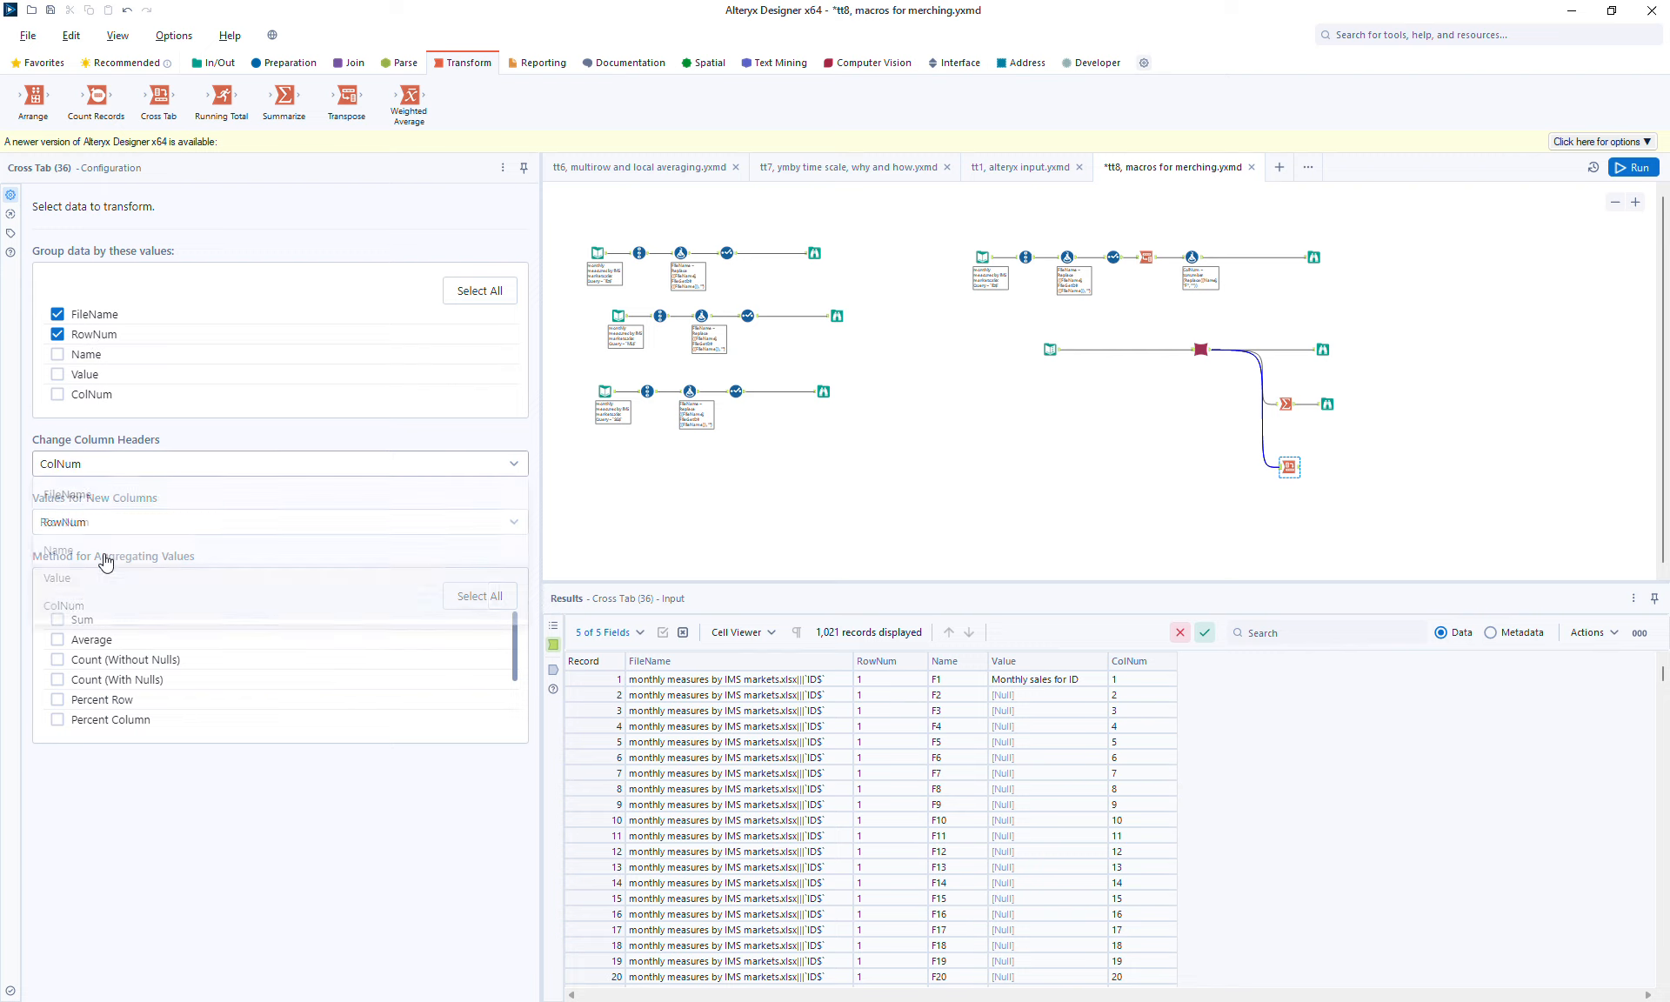
{"action": "left_click", "coordinate": [101, 524]}
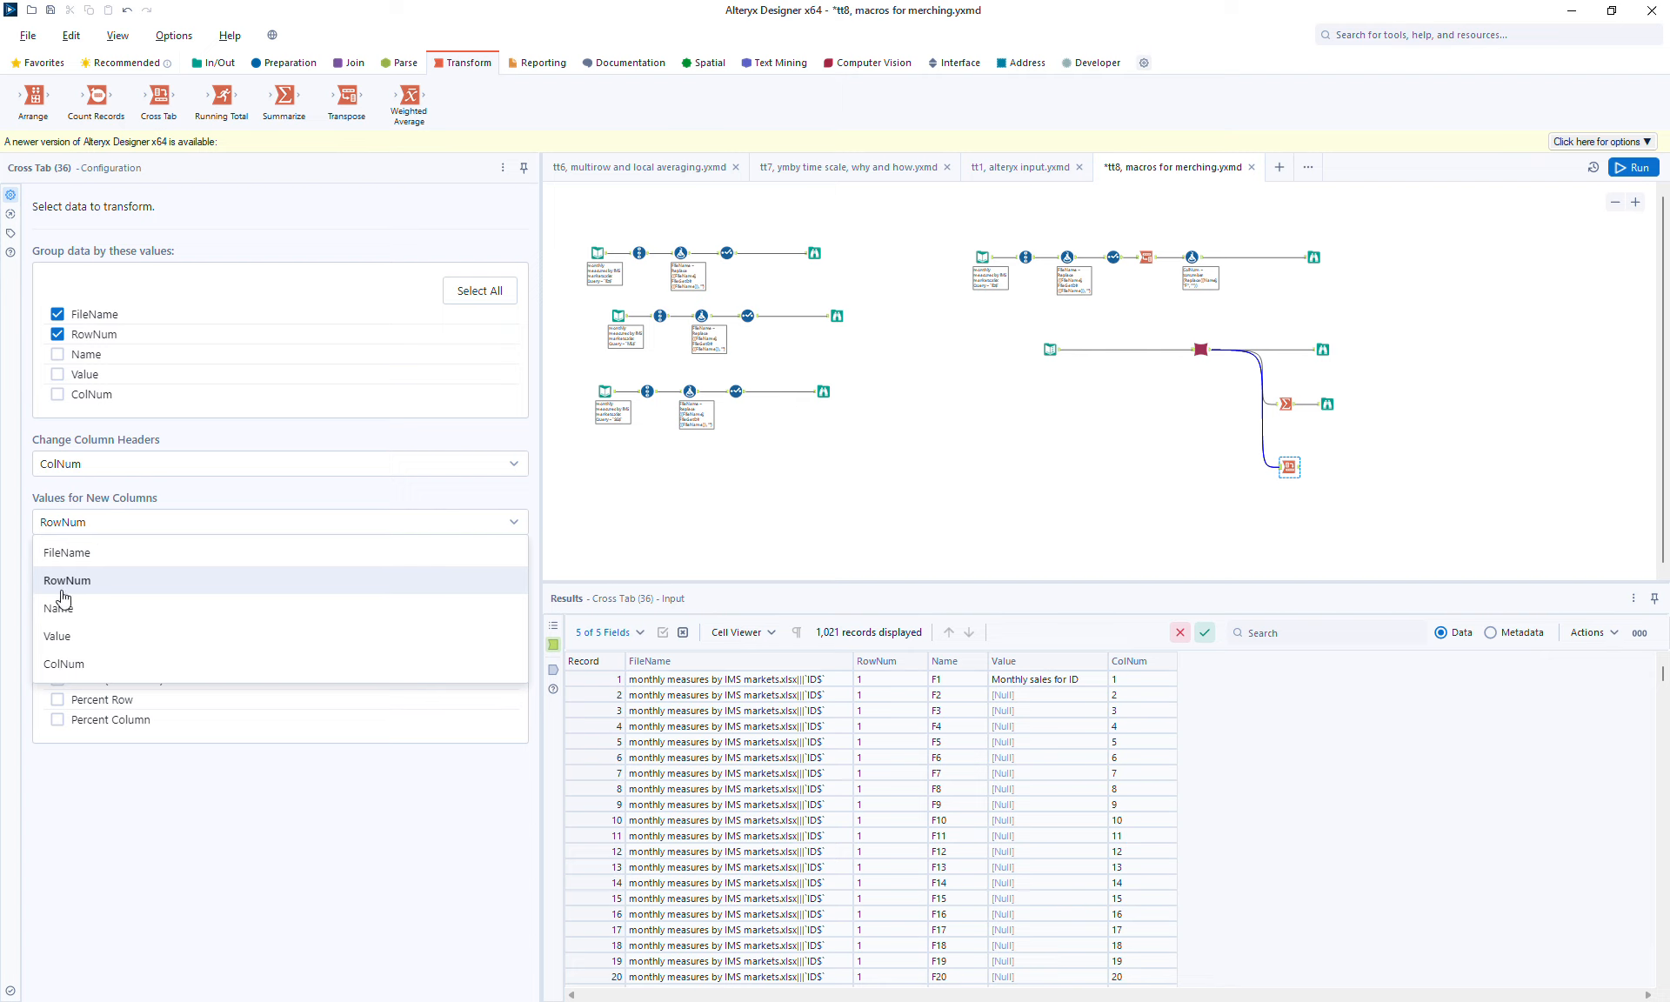
{"action": "left_click", "coordinate": [60, 641]}
{"action": "left_click", "coordinate": [85, 645]}
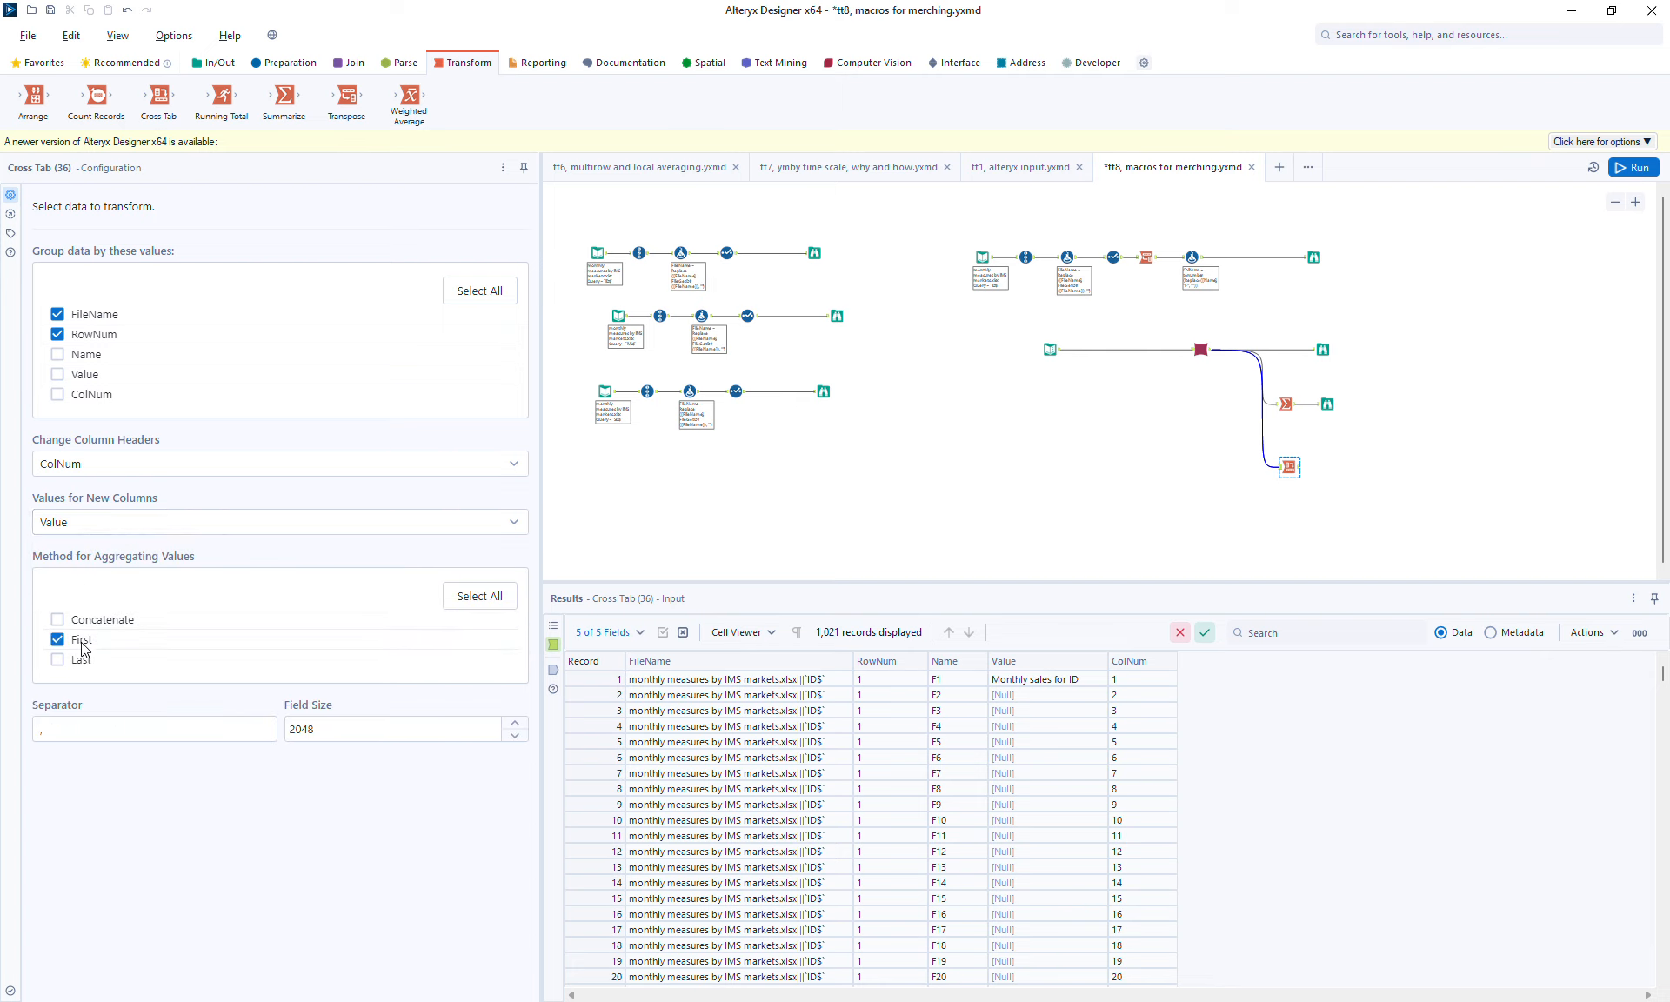
{"action": "left_click", "coordinate": [1631, 174]}
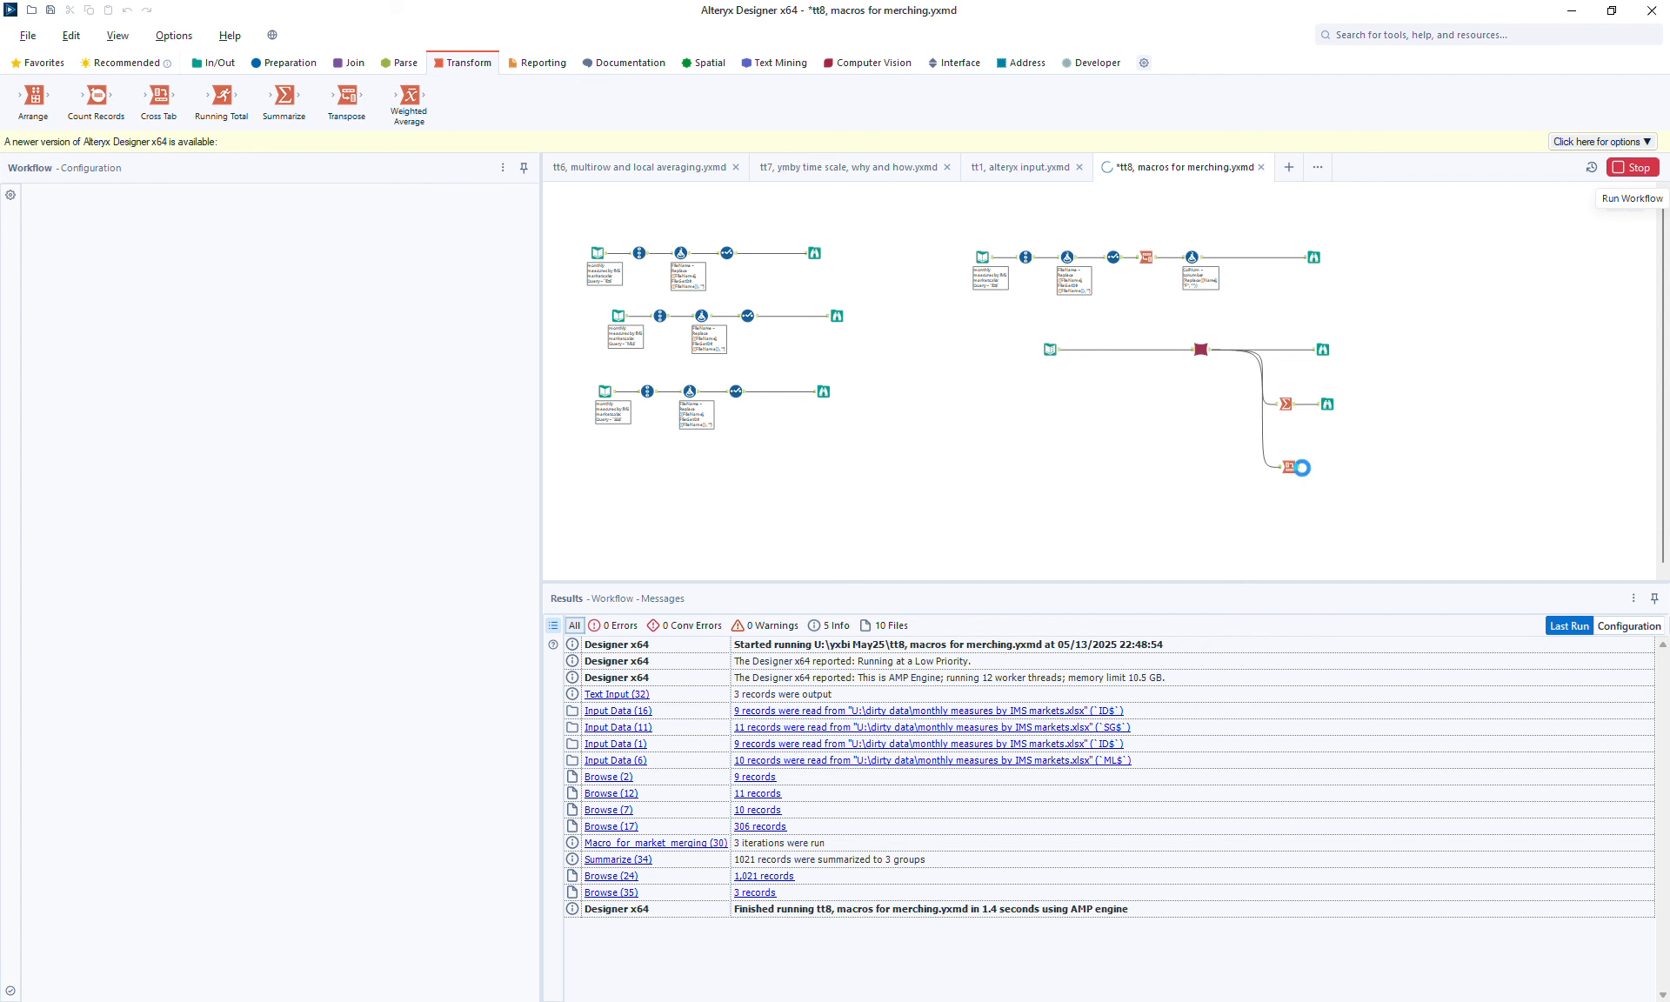
{"action": "left_click", "coordinate": [1298, 474]}
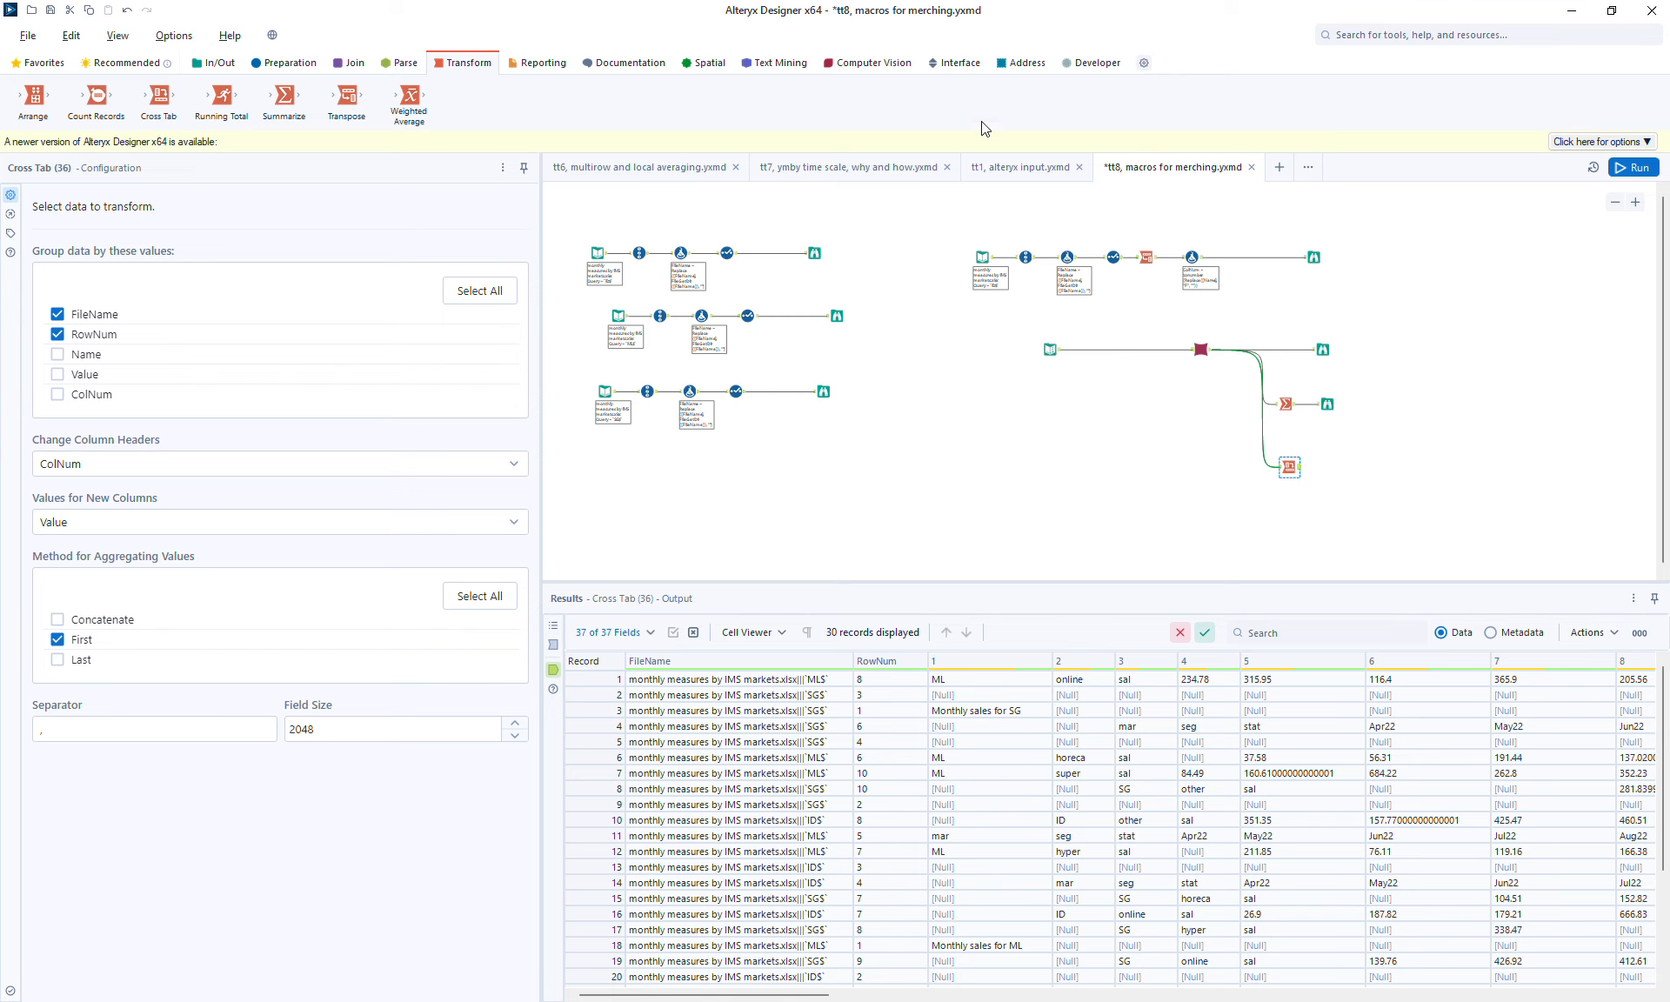
Add a Sort after the Cross Tab, ascending by FileName and RowNum, then run the workflow and view the sorted output
{"action": "left_click", "coordinate": [290, 68]}
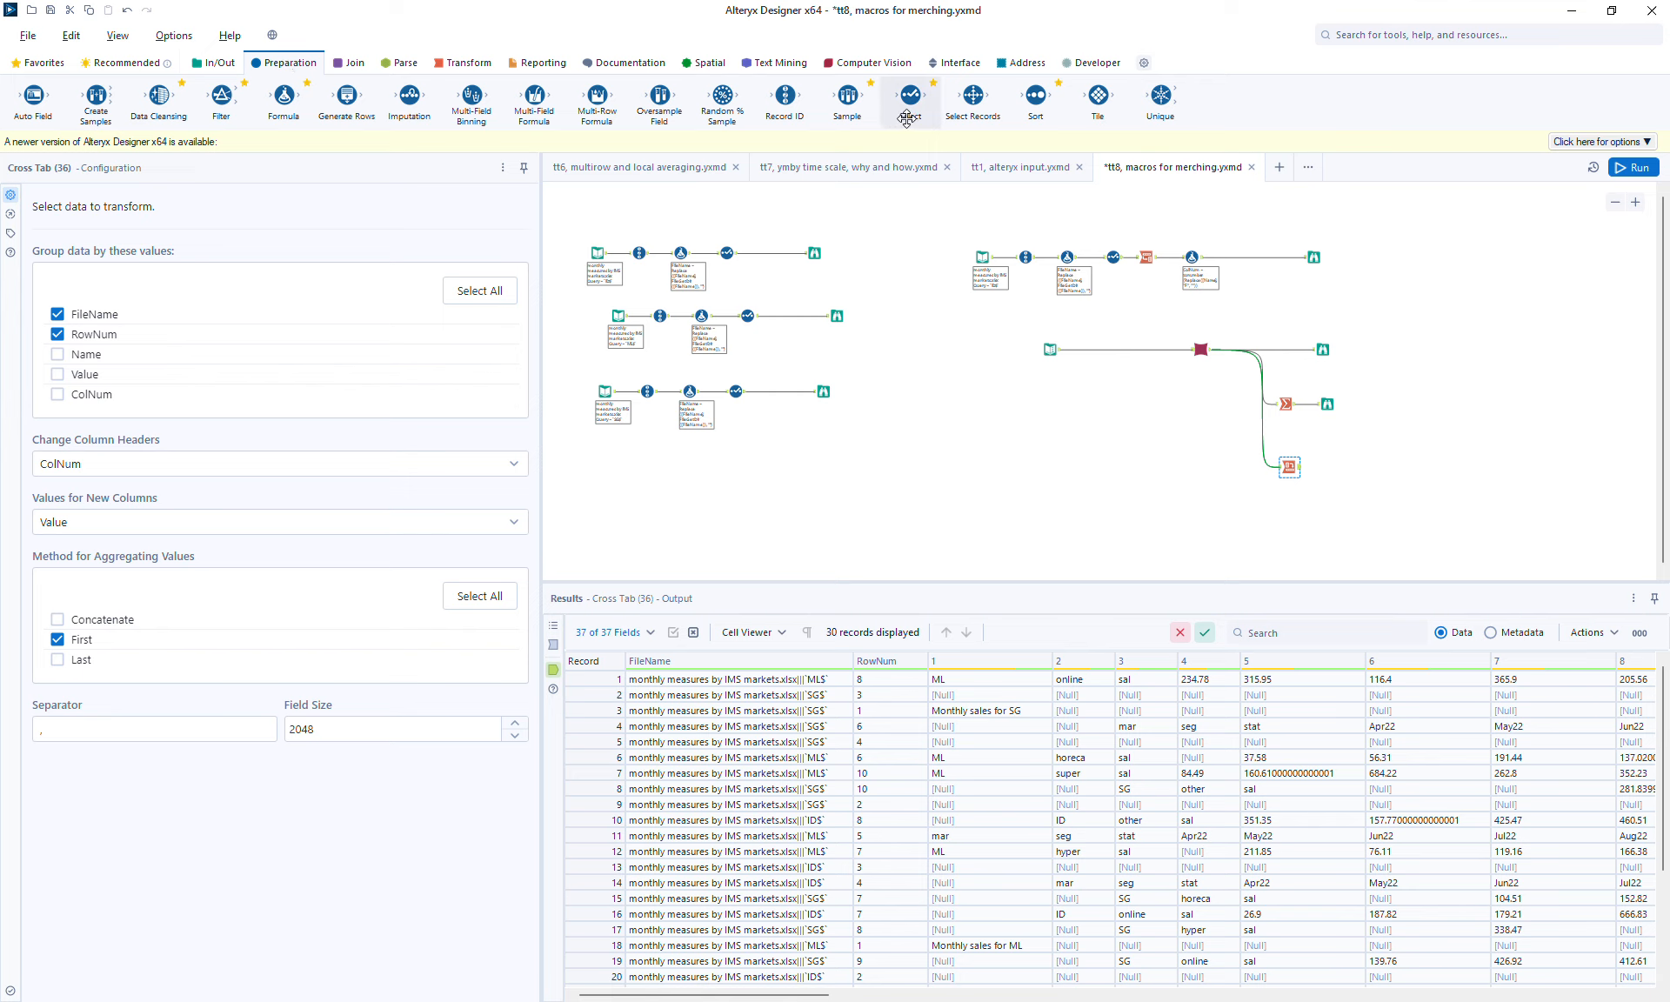
{"action": "left_click_drag", "start_coordinate": [1042, 96], "coordinate": [1328, 467]}
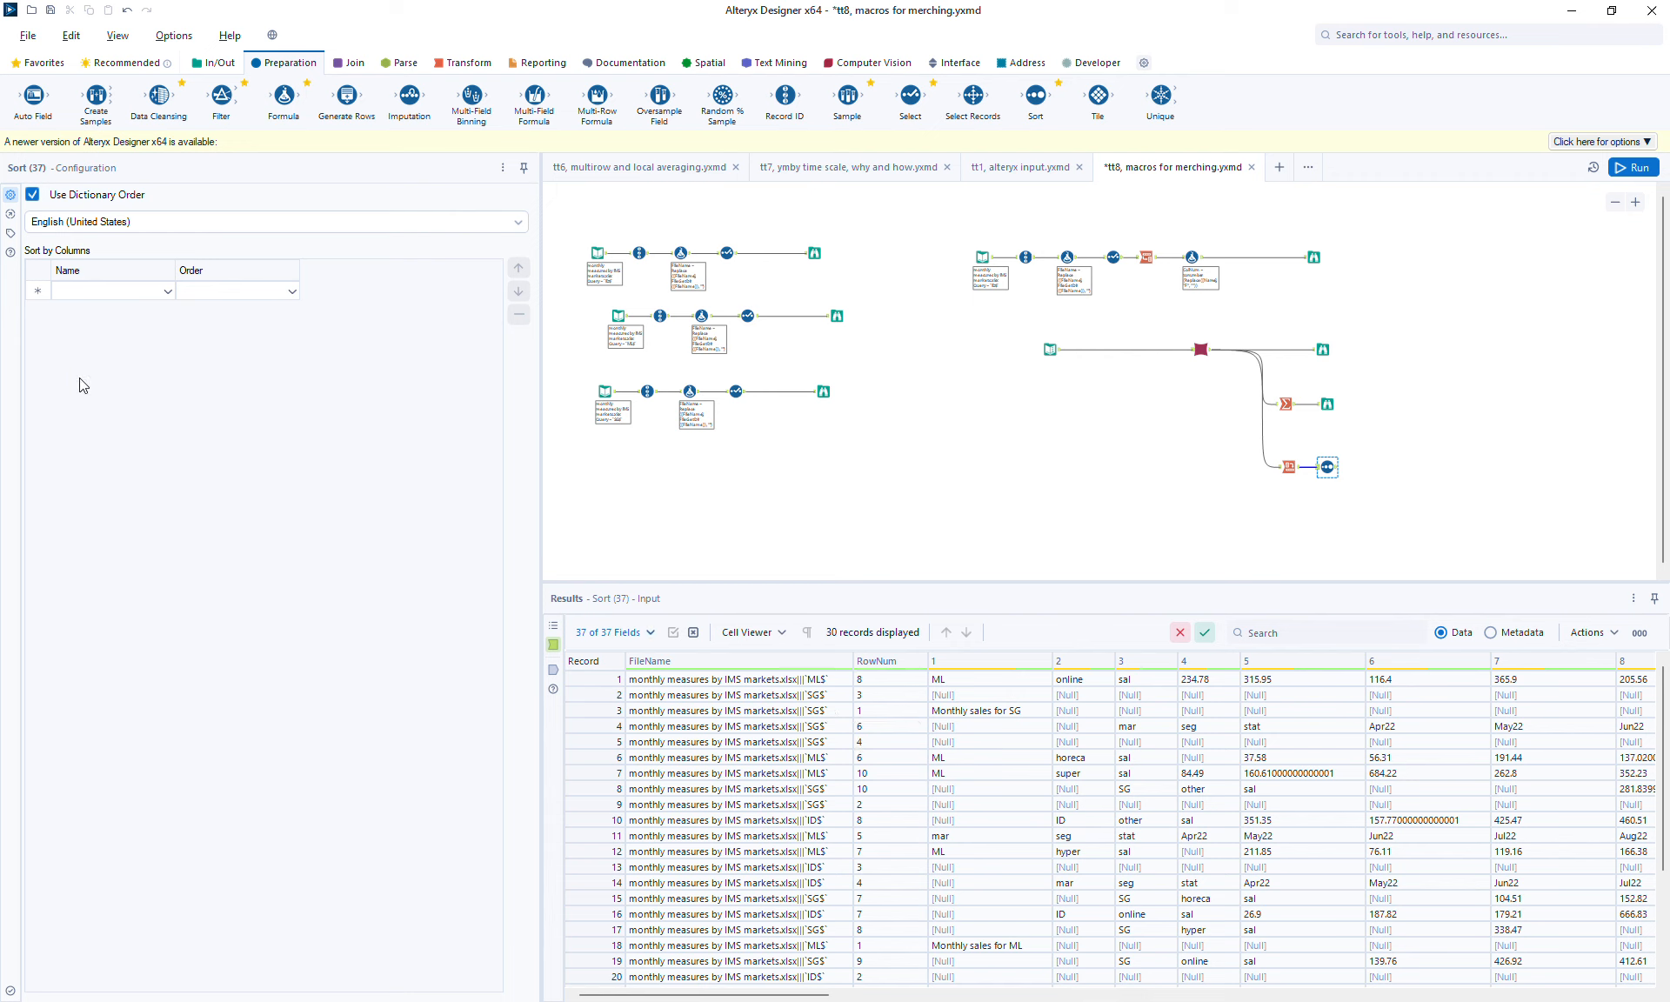
{"action": "left_click", "coordinate": [104, 291]}
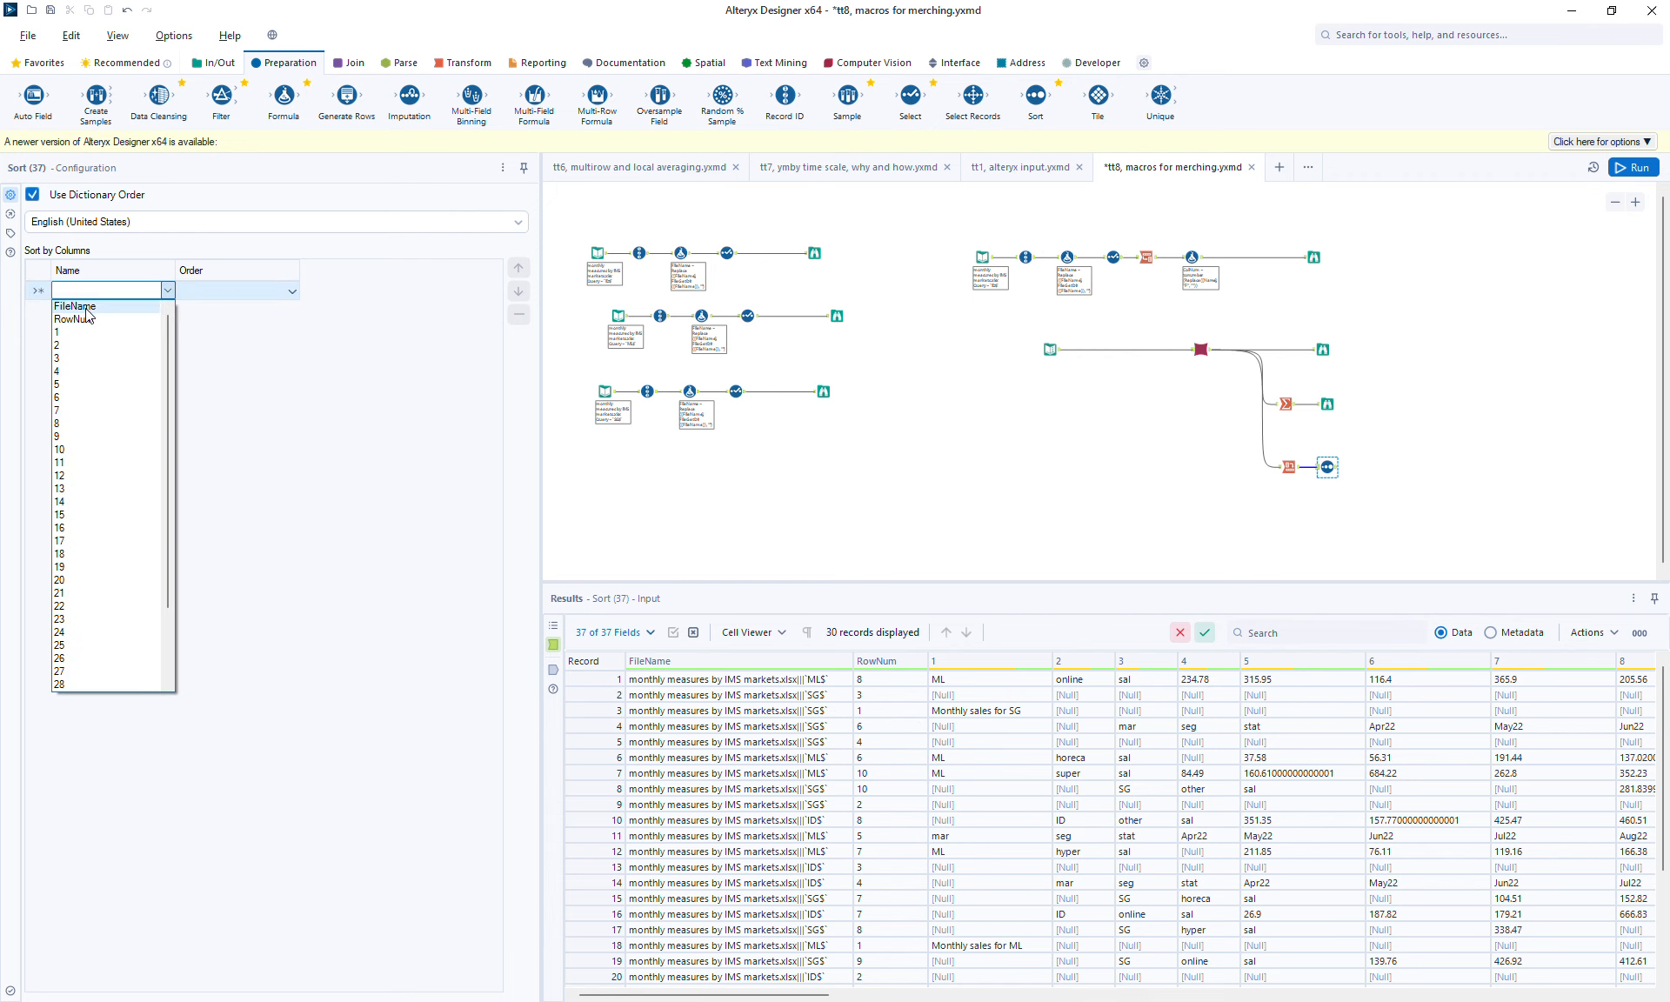
{"action": "left_click", "coordinate": [85, 307]}
{"action": "left_click", "coordinate": [88, 313]}
{"action": "left_click", "coordinate": [84, 339]}
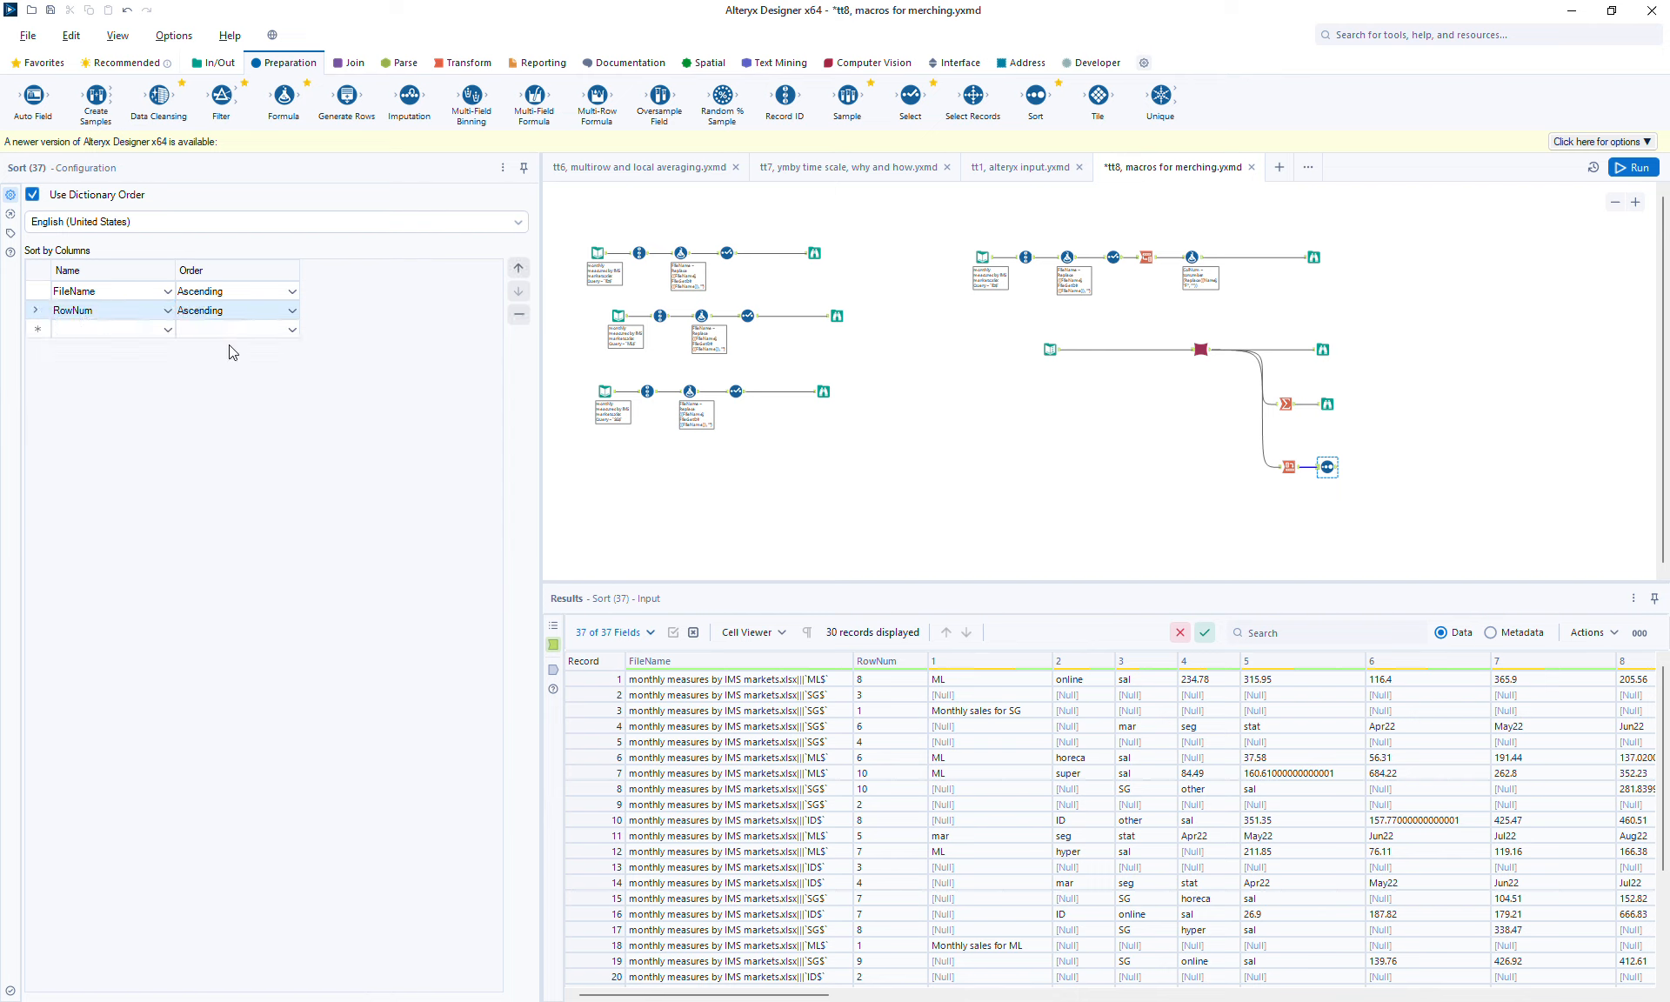
{"action": "left_click", "coordinate": [1636, 167]}
{"action": "left_click", "coordinate": [1334, 470]}
{"action": "left_click", "coordinate": [1337, 471]}
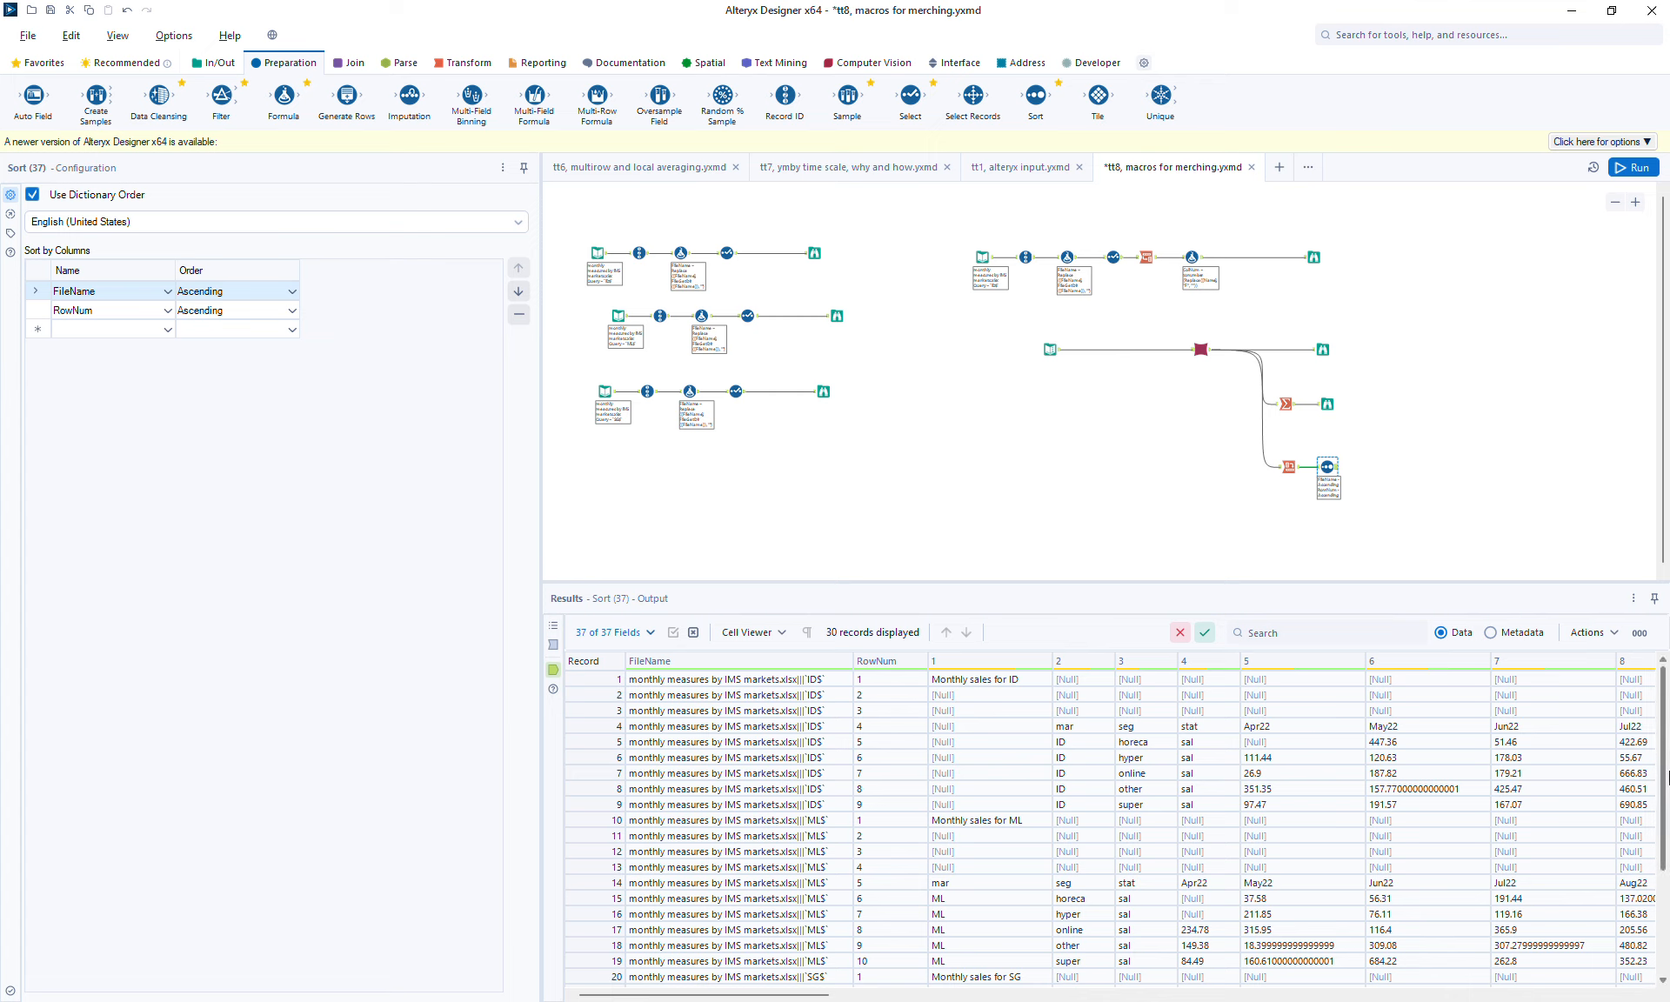
Examine the sorted cross-tab output, comparing the header row positions and column alignment of the ID, ML and SG sheets
{"action": "left_click_drag", "start_coordinate": [1664, 742], "coordinate": [1667, 840]}
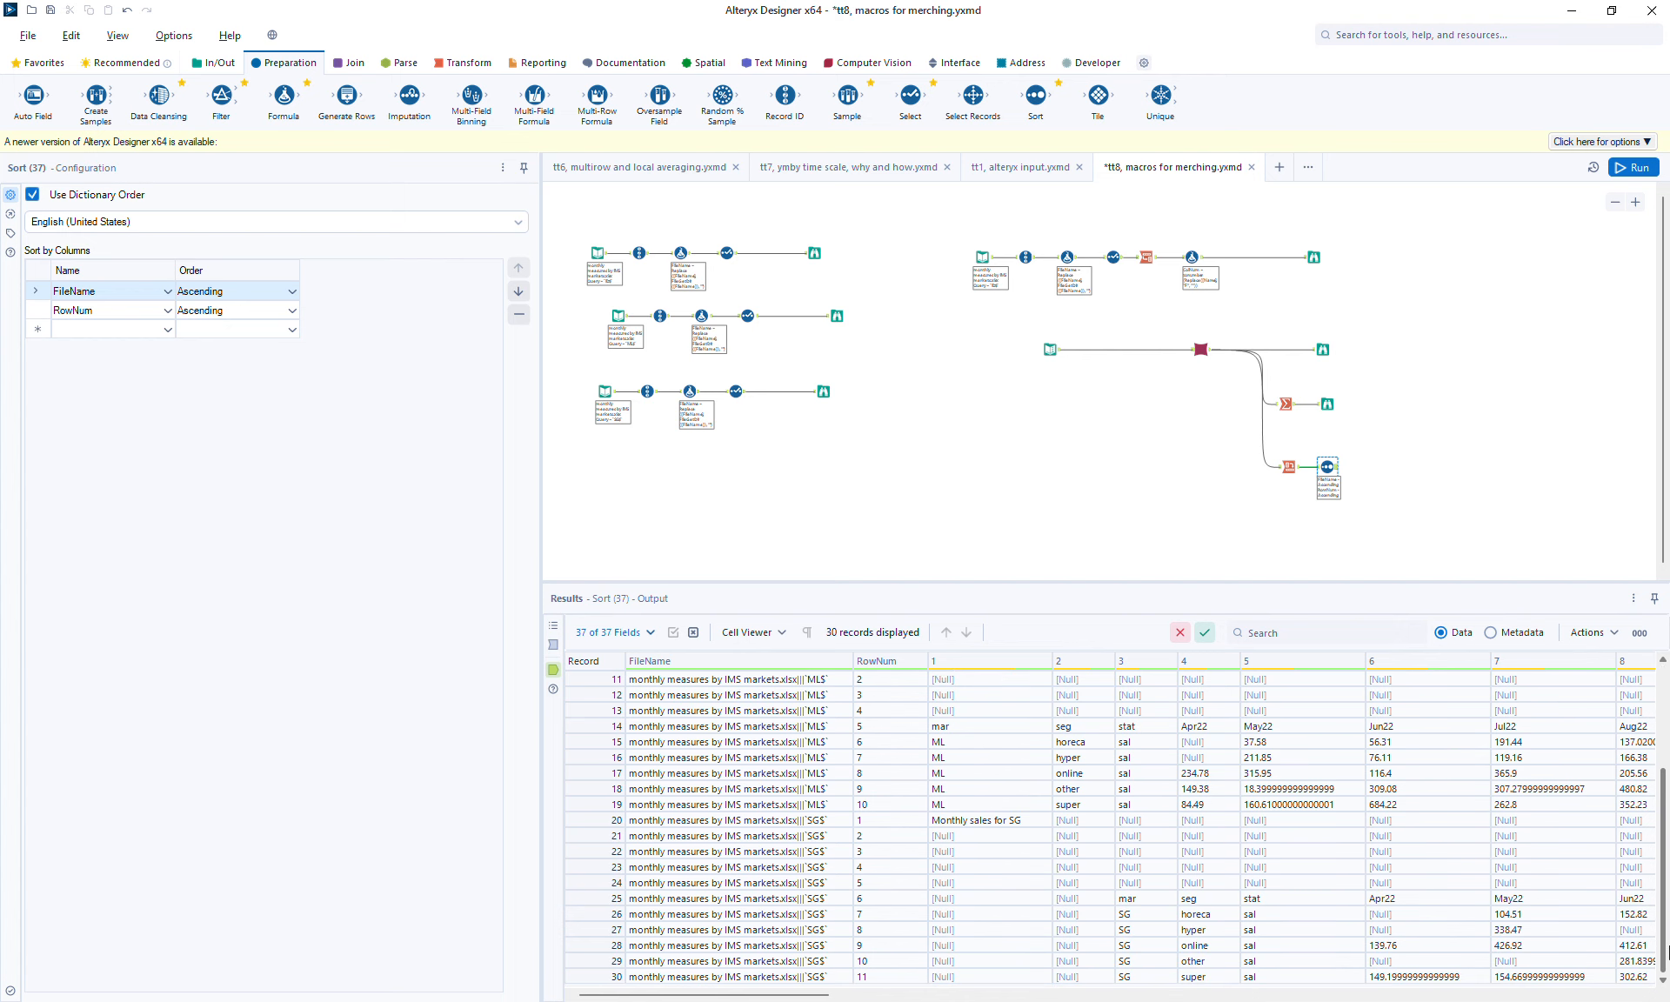
{"action": "left_click_drag", "start_coordinate": [1669, 947], "coordinate": [1667, 735]}
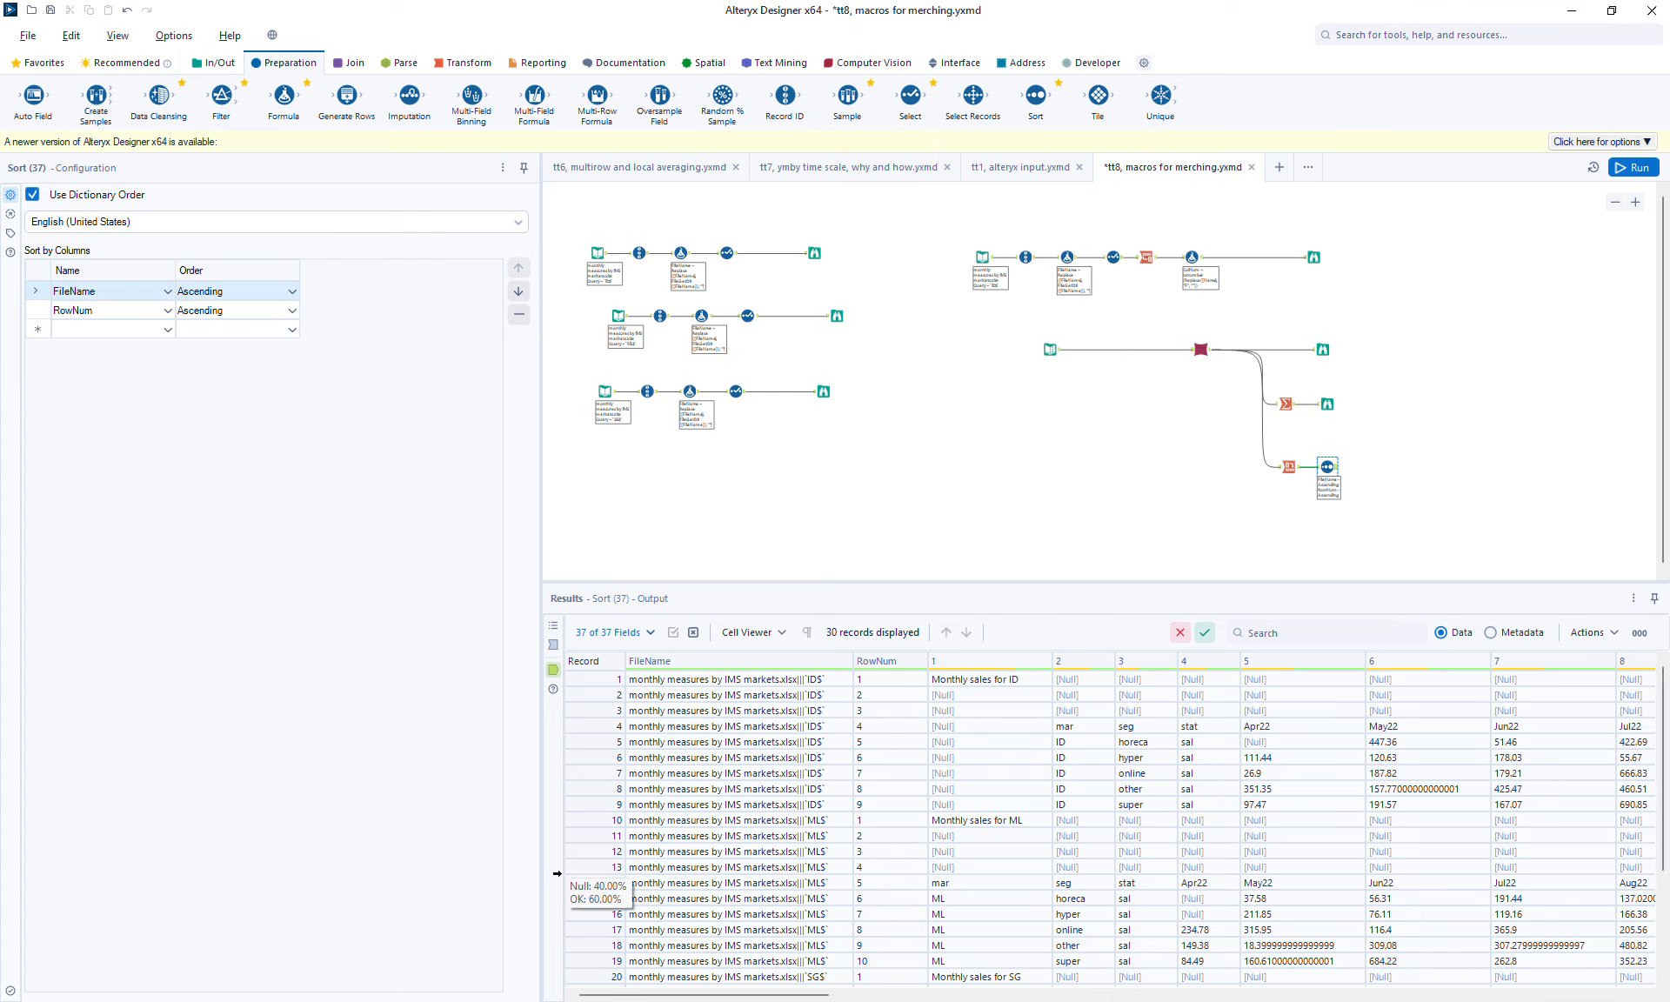
{"action": "left_click", "coordinate": [583, 819]}
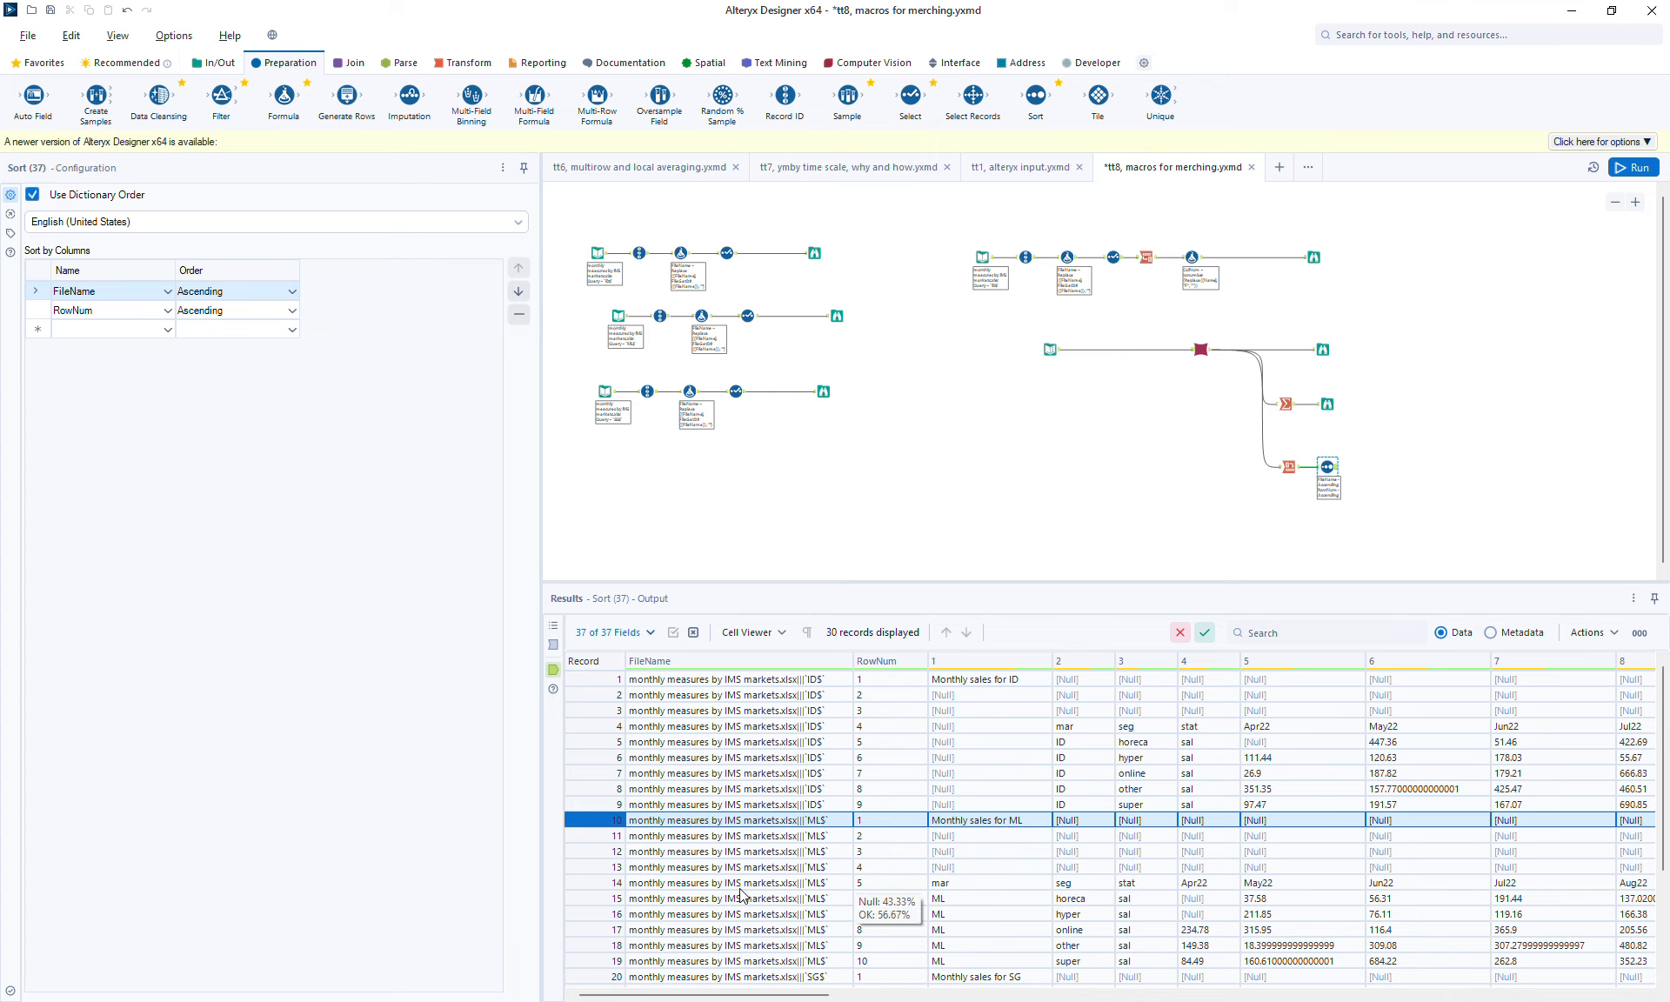
{"action": "left_click", "coordinate": [587, 884]}
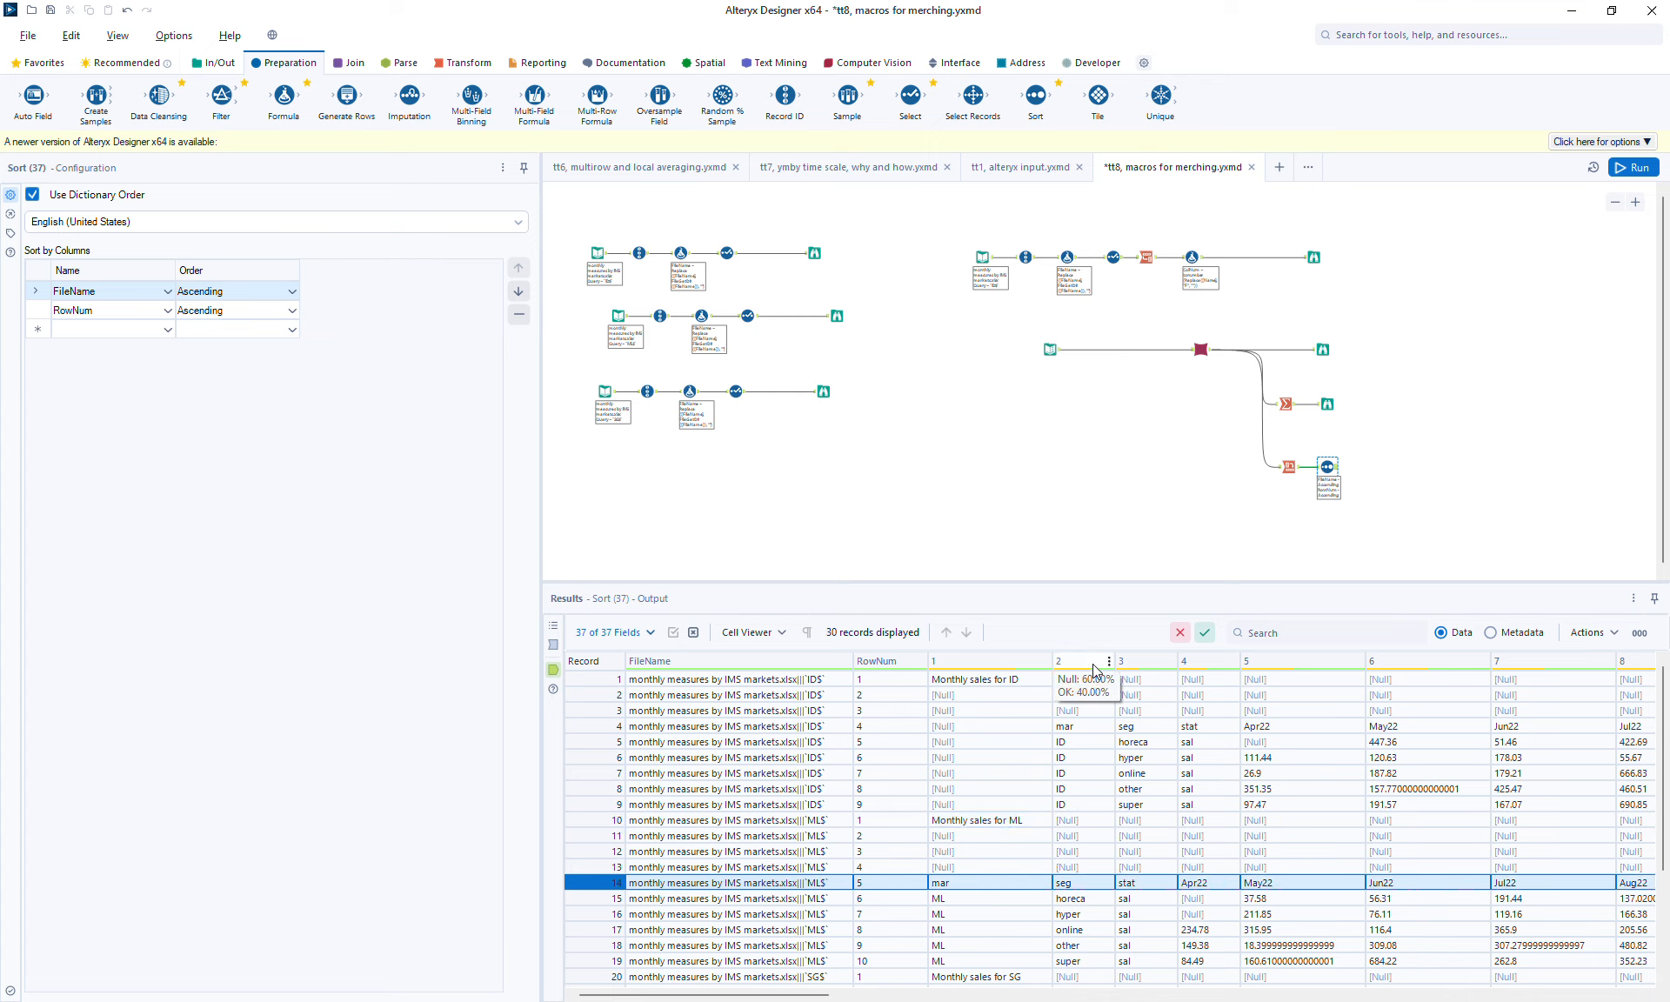
{"action": "left_click", "coordinate": [1076, 883]}
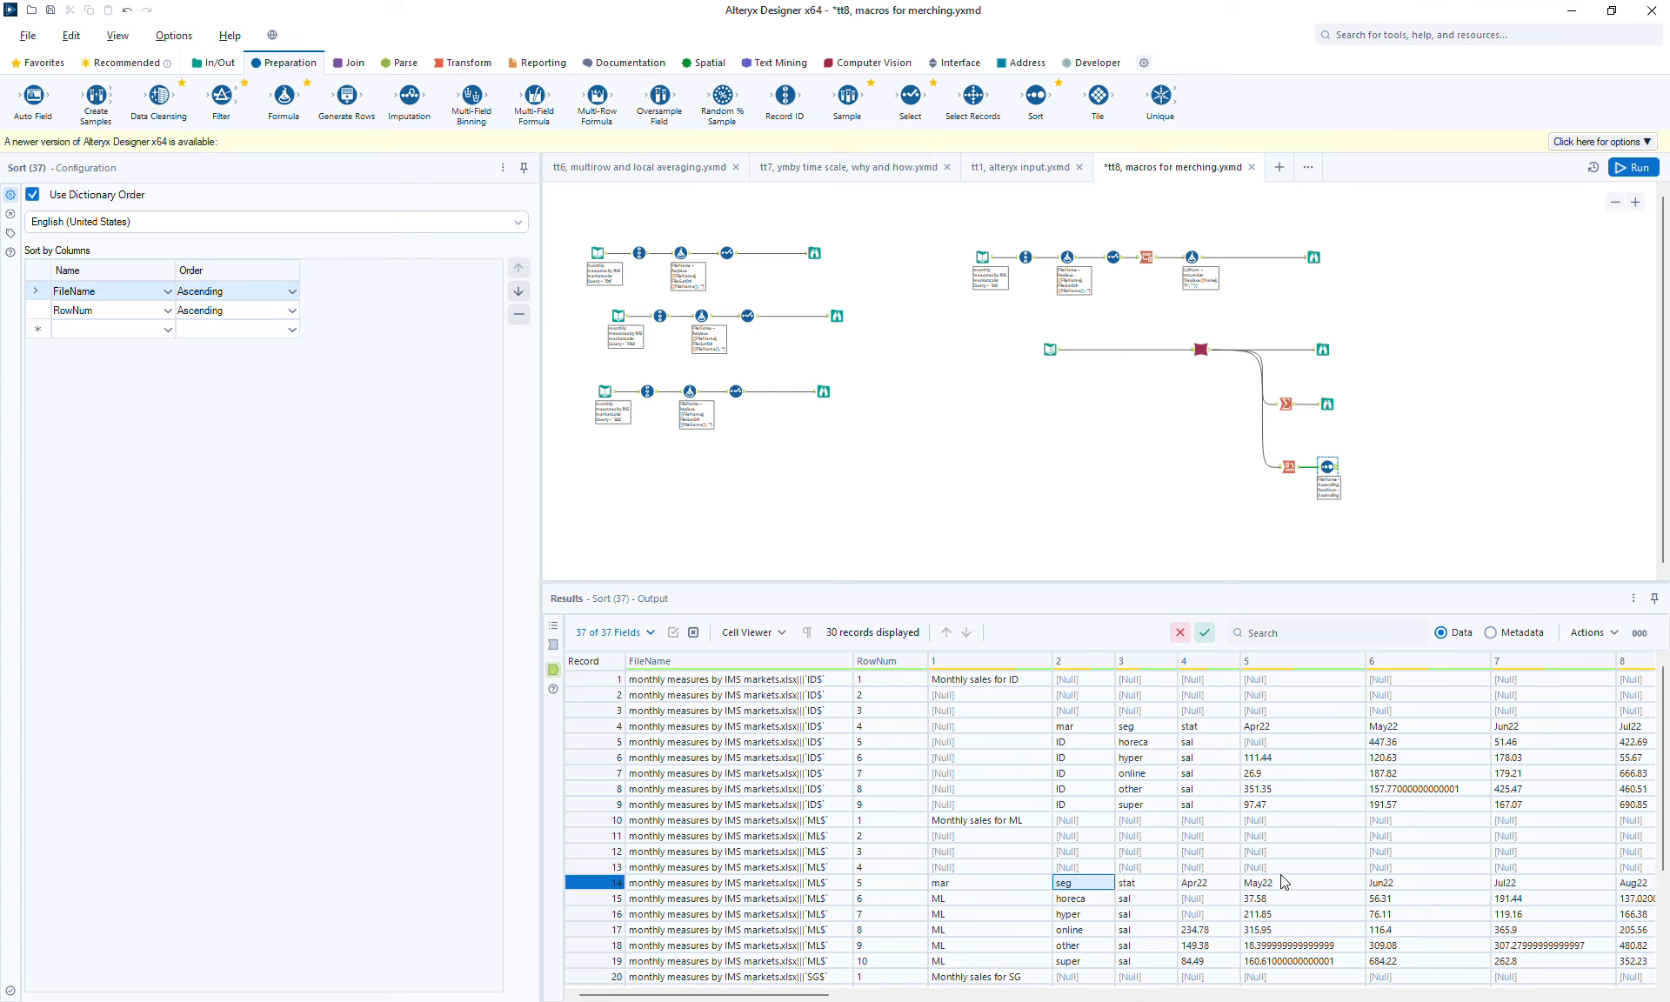
{"action": "left_click", "coordinate": [1211, 888]}
{"action": "left_click", "coordinate": [601, 883]}
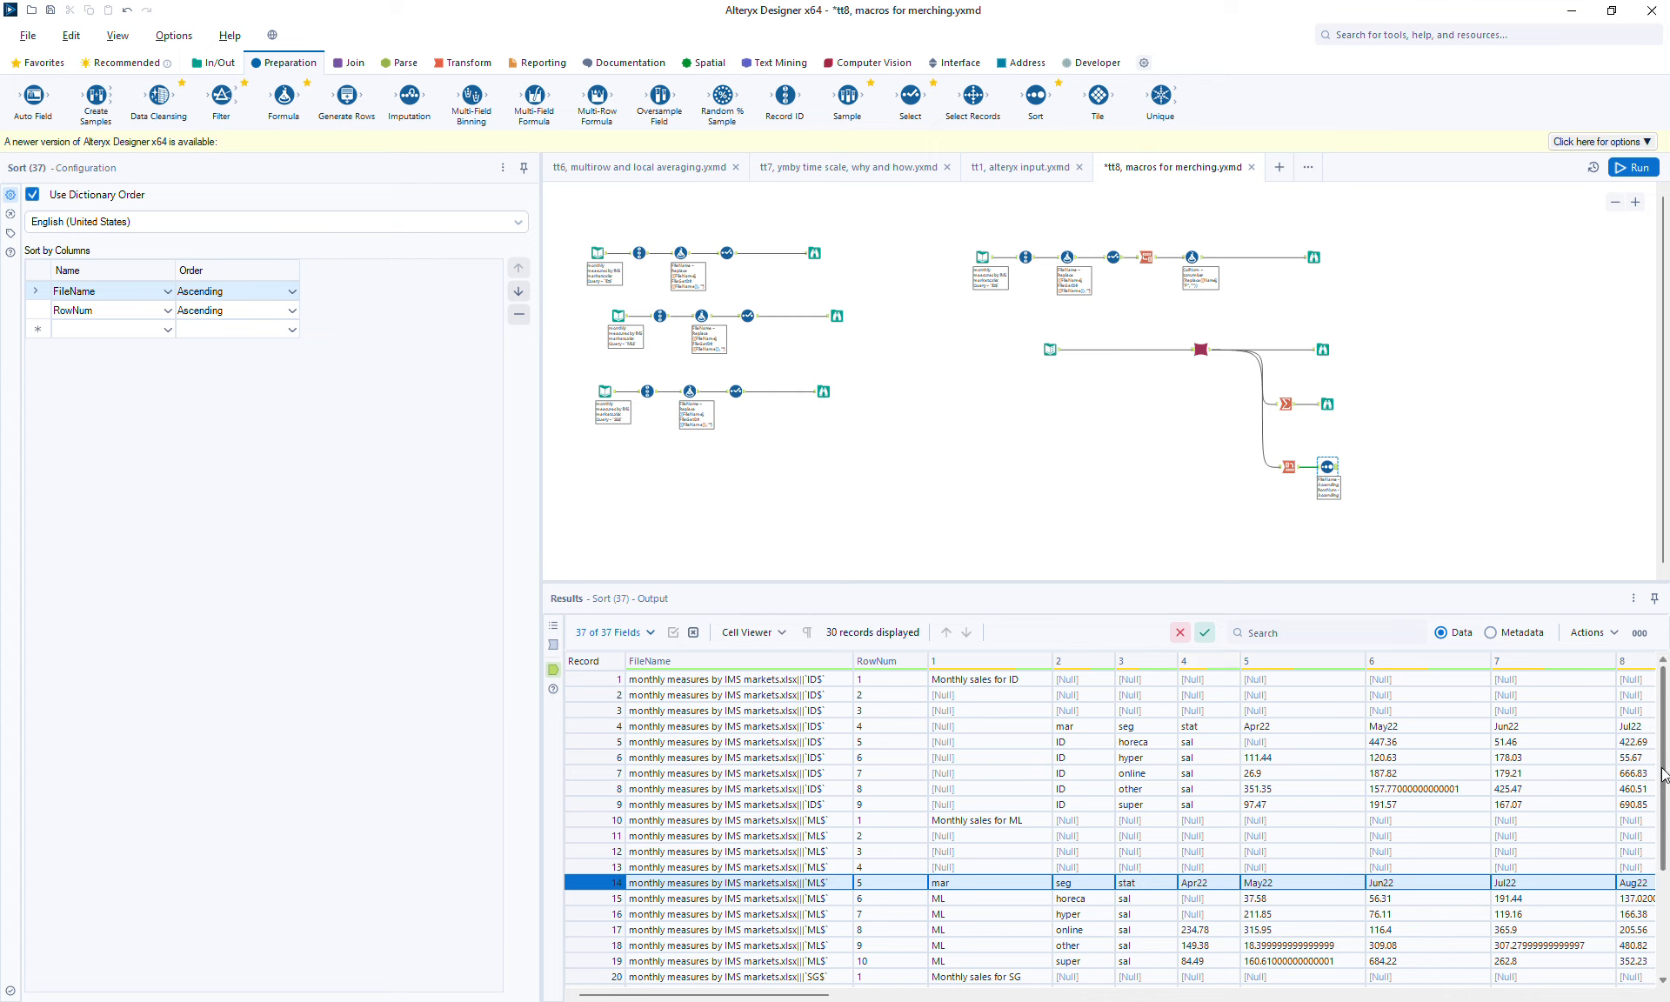
{"action": "scroll", "coordinate": [1663, 774], "scroll_direction": "down", "scroll_amount": 2}
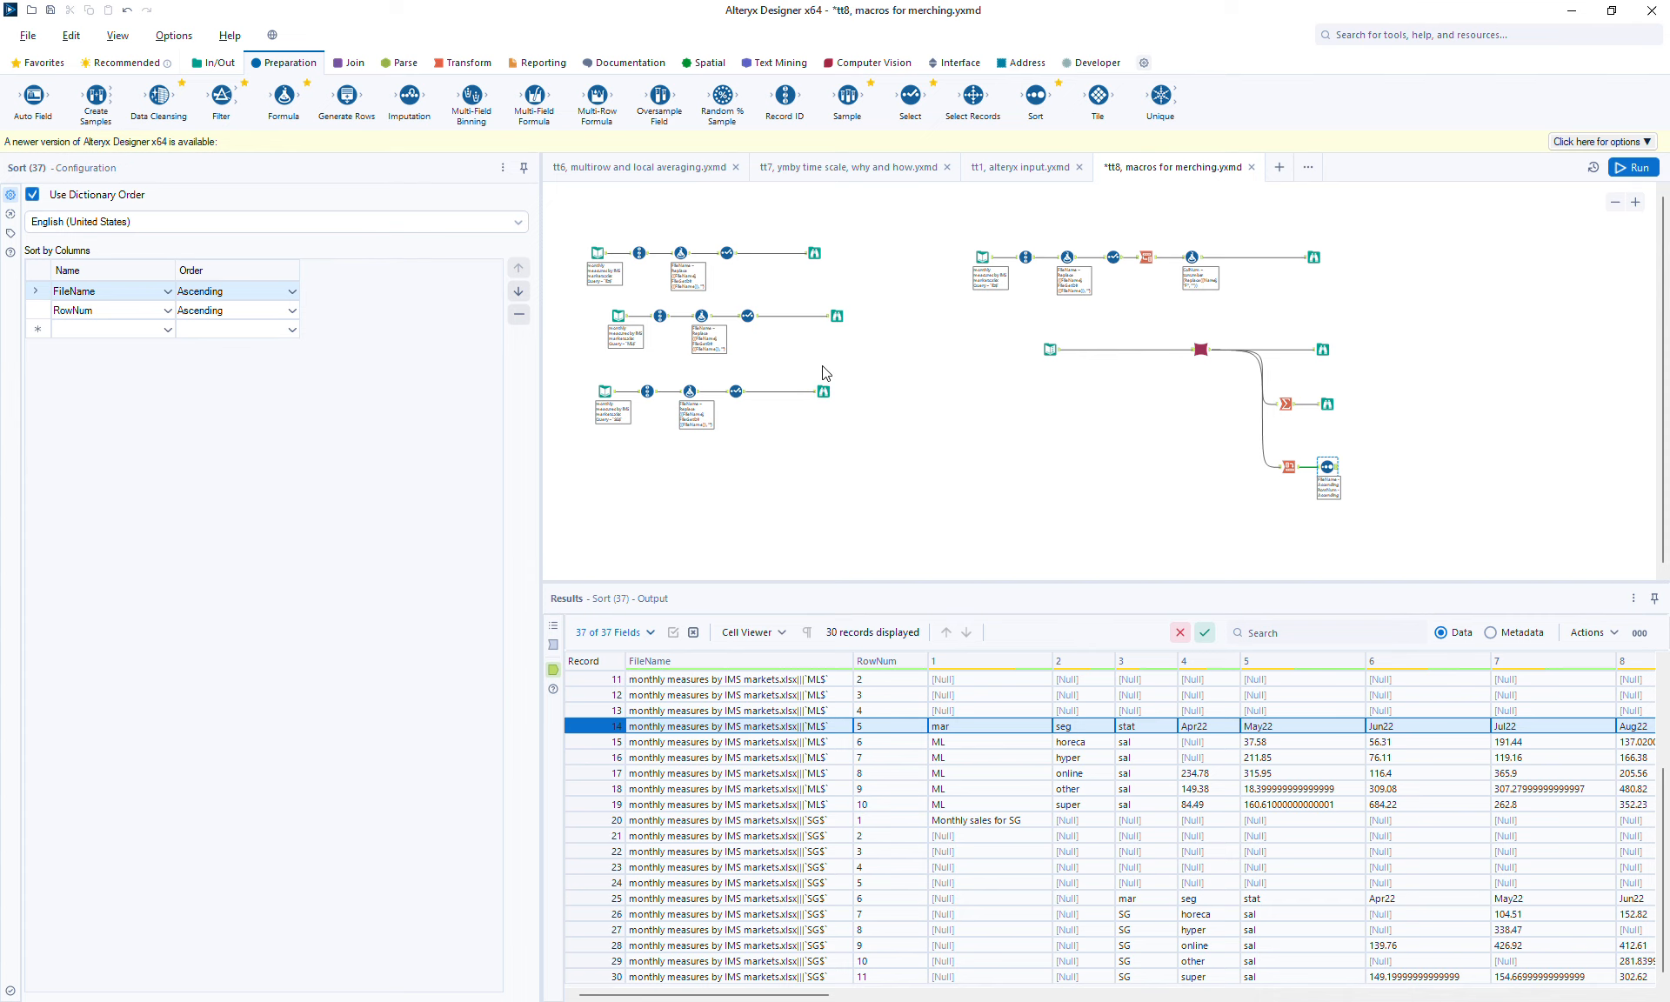
Duplicate the Input Data tool that feeds the upper stream onto the empty canvas area below the macro's Text Input
{"action": "left_click", "coordinate": [1054, 351]}
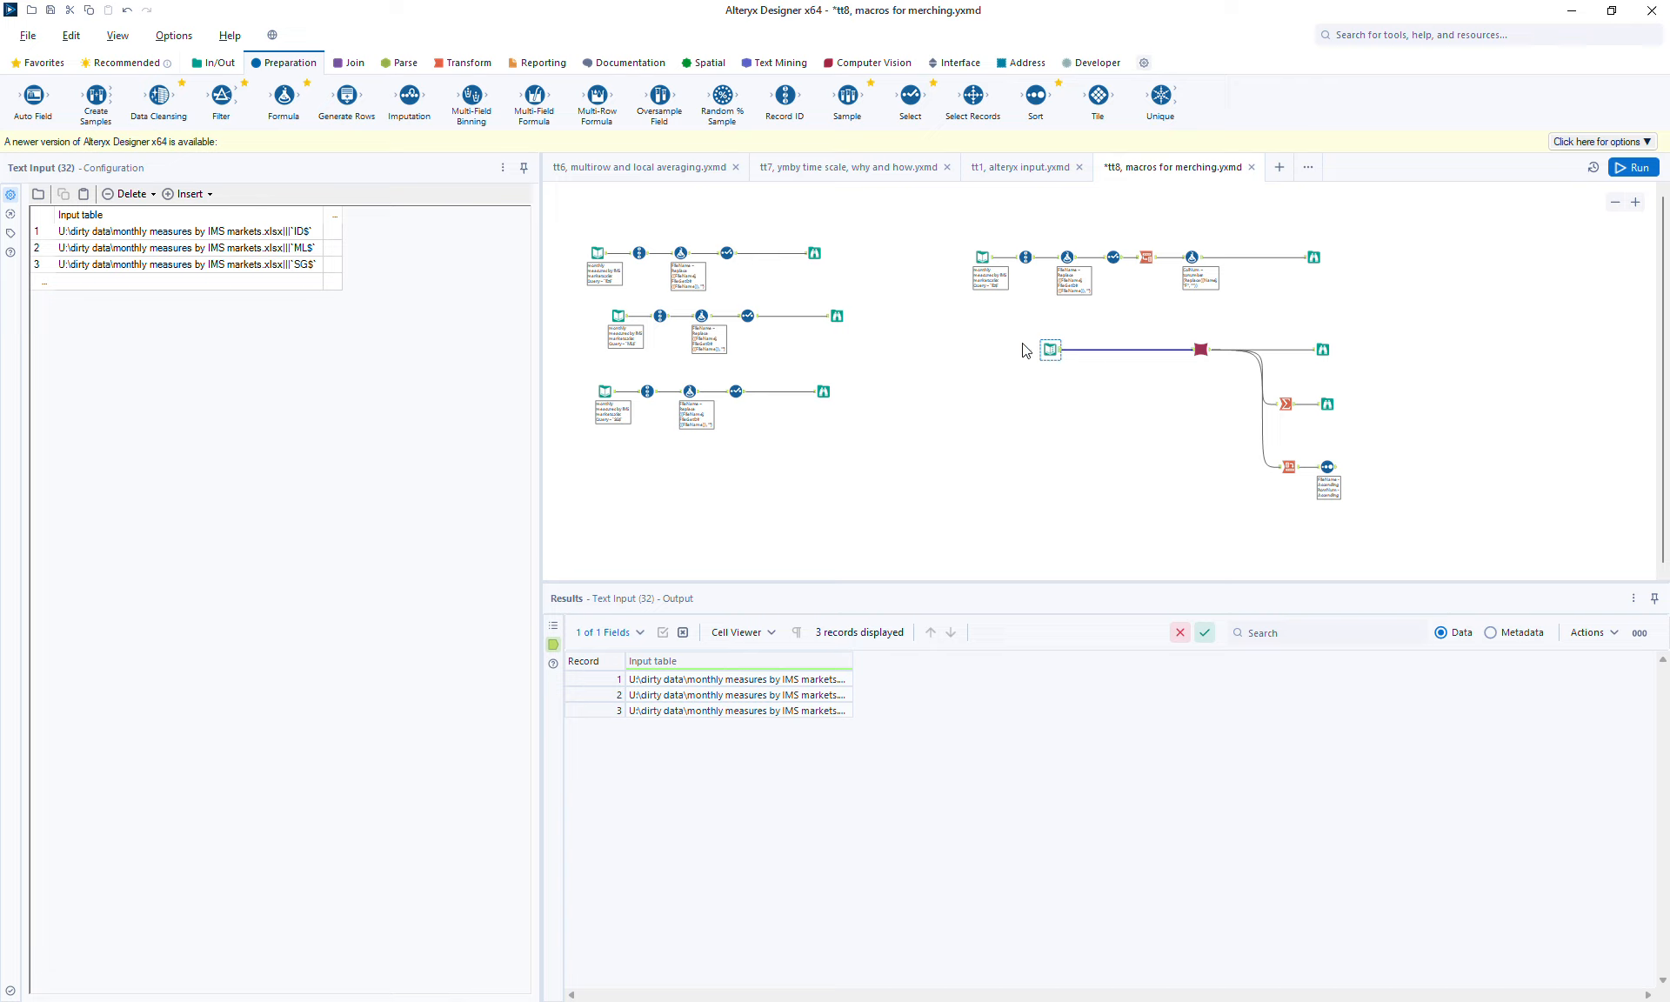
{"action": "left_click", "coordinate": [979, 257]}
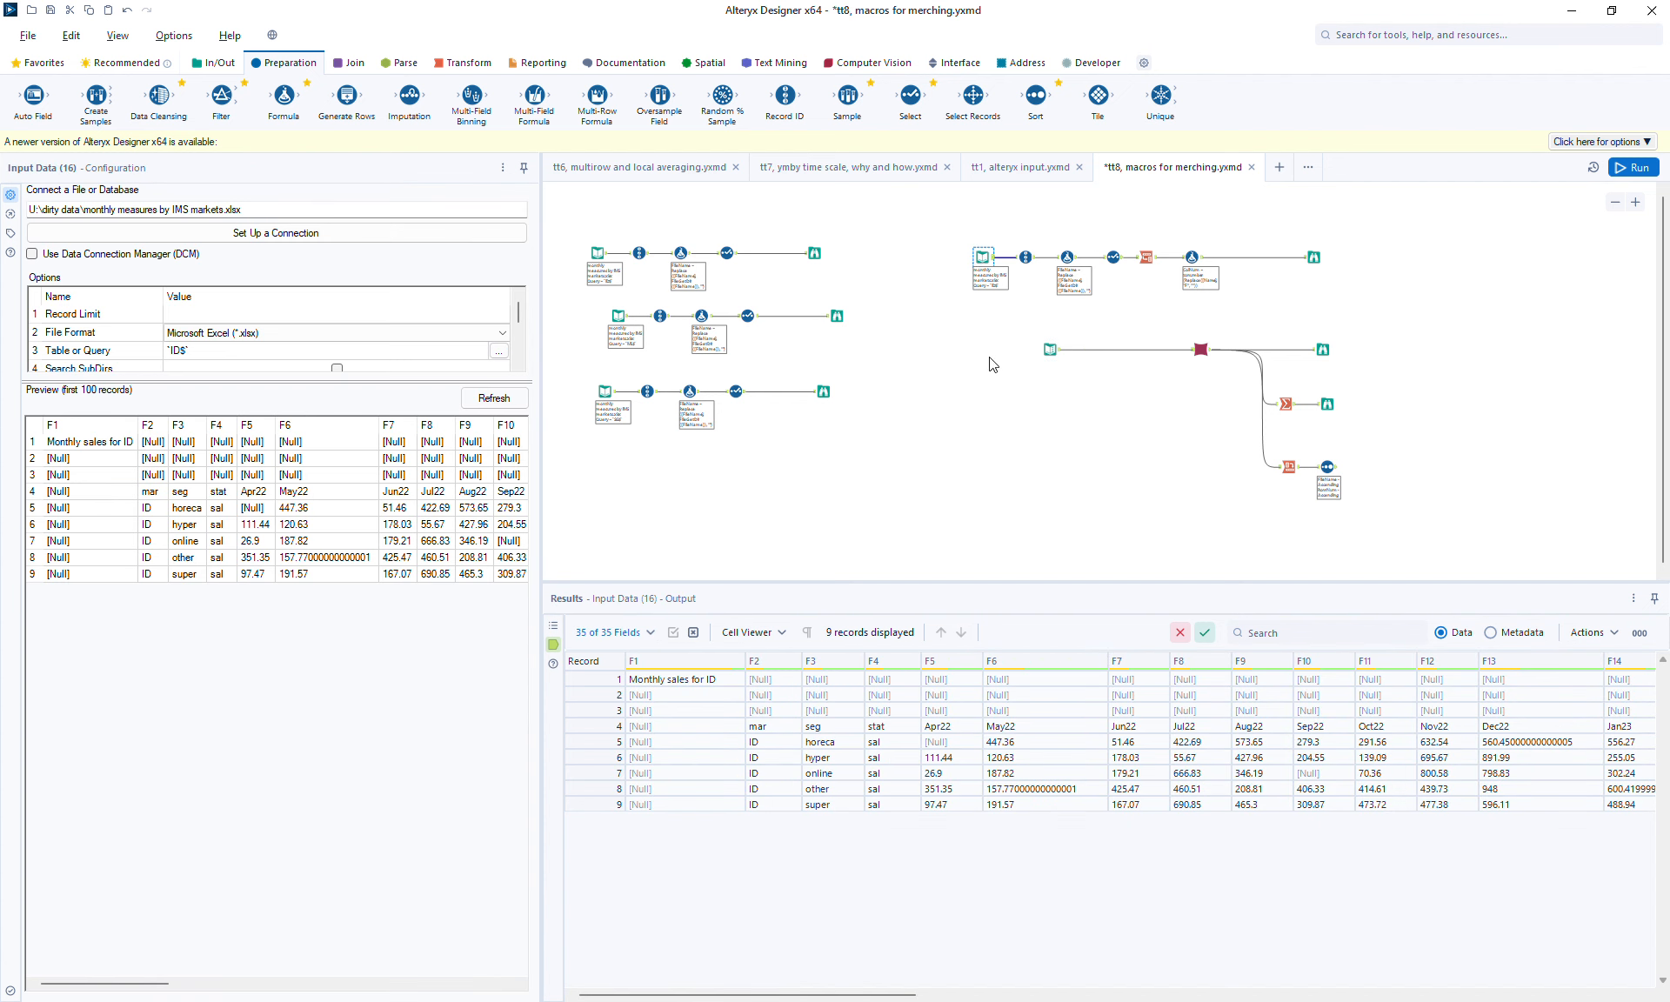
{"action": "left_click", "coordinate": [999, 435]}
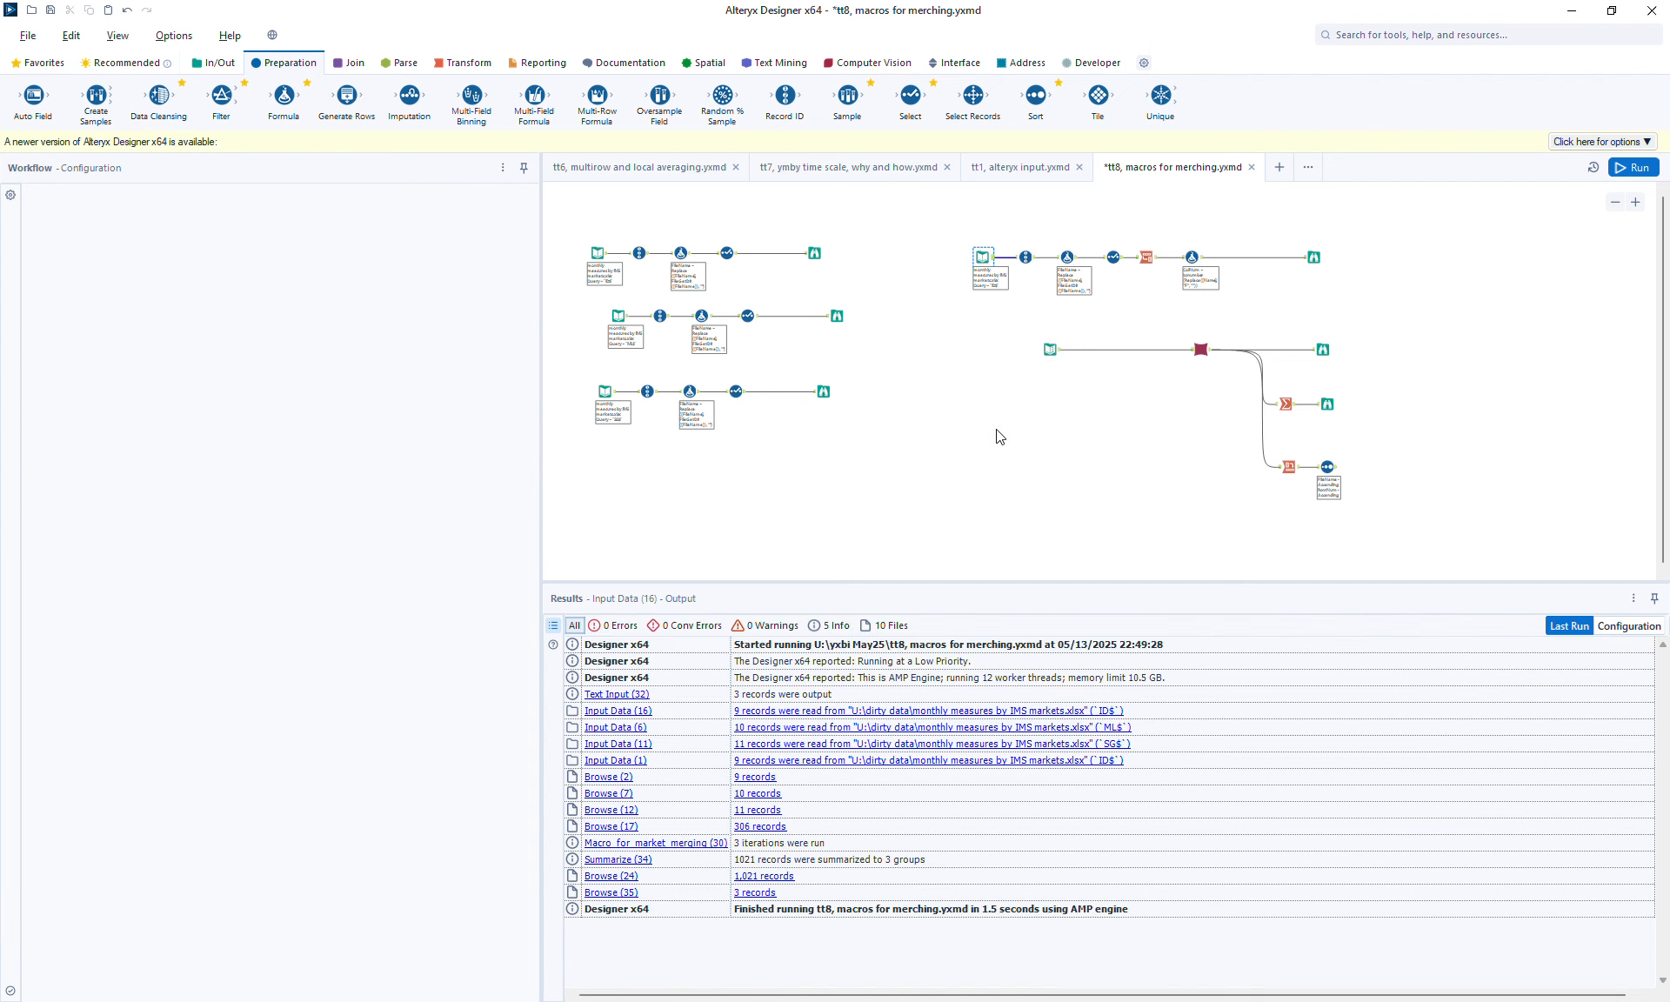
{"action": "key", "text": "ctrl+v"}
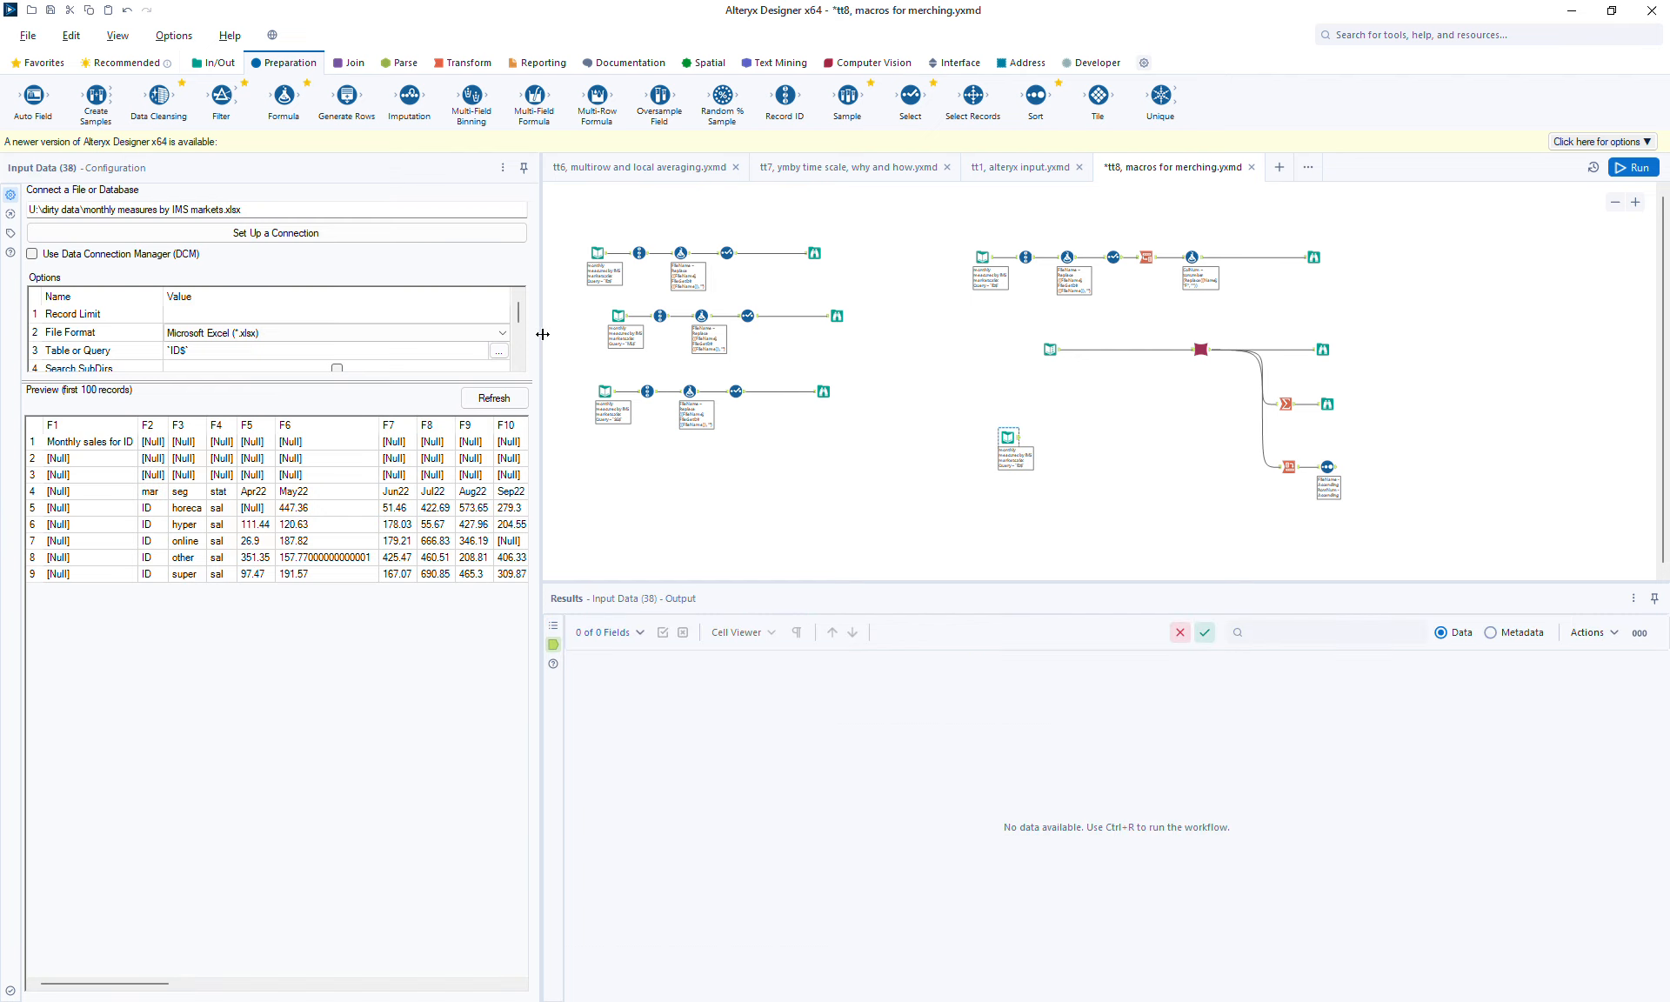
Configure the copied Input Data tool to import only the list of sheet names and shift it slightly on the canvas
{"action": "left_click", "coordinate": [499, 352]}
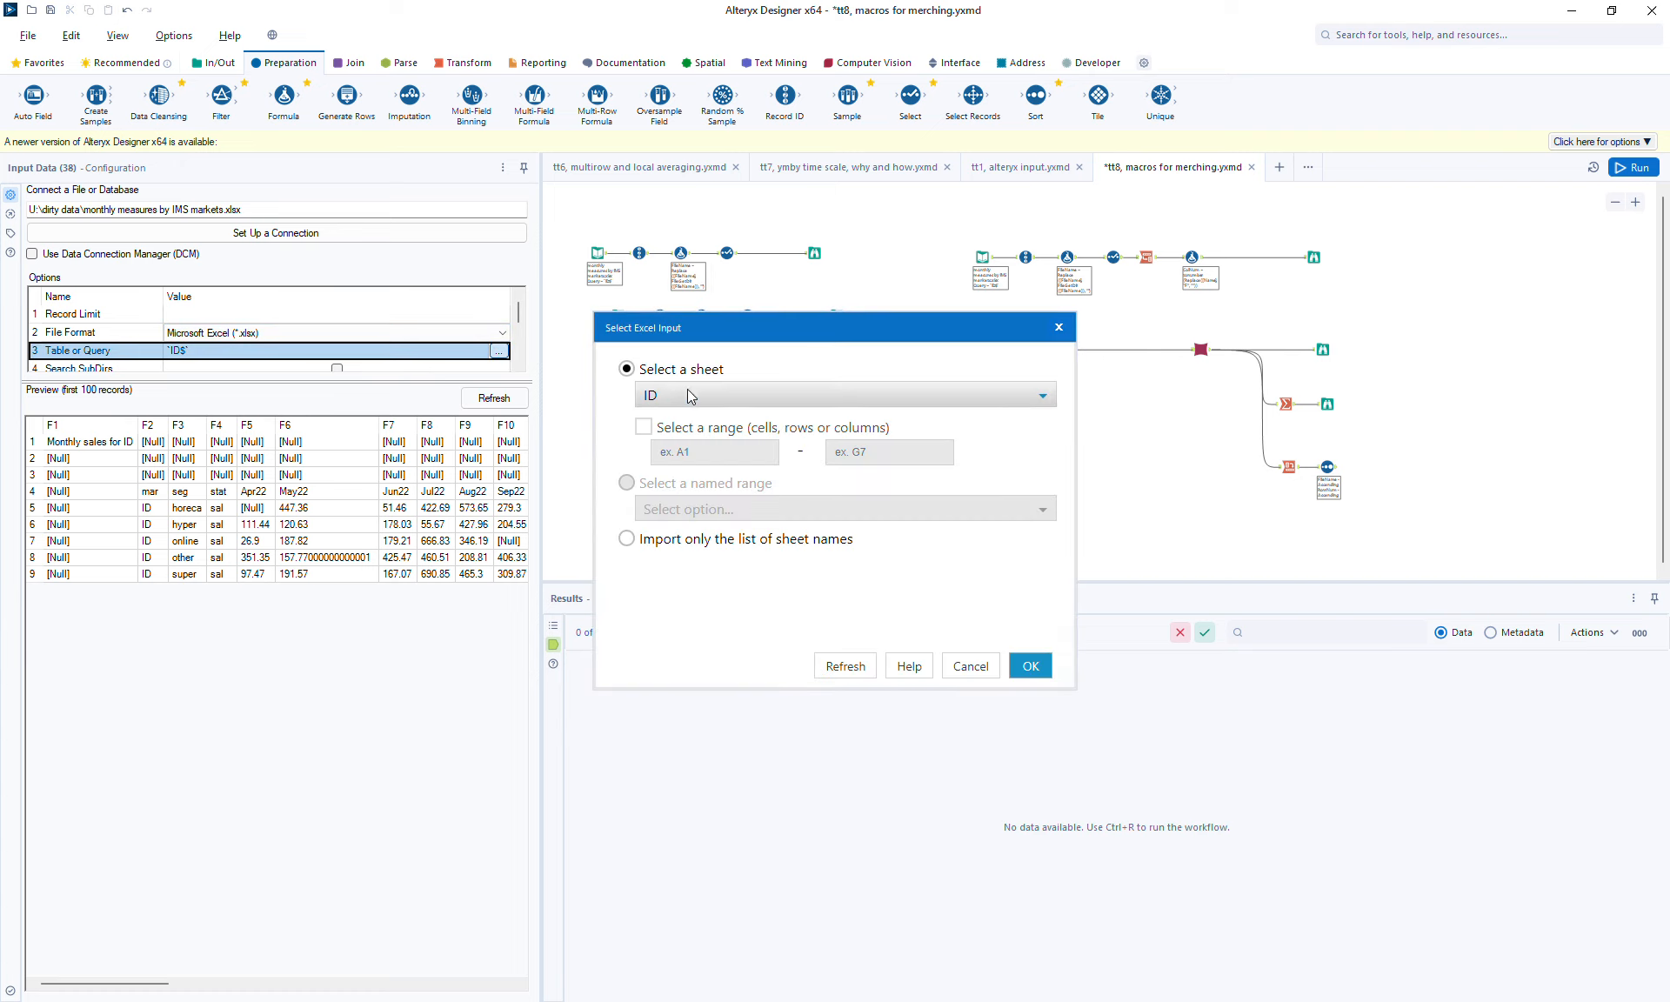
{"action": "left_click", "coordinate": [690, 396]}
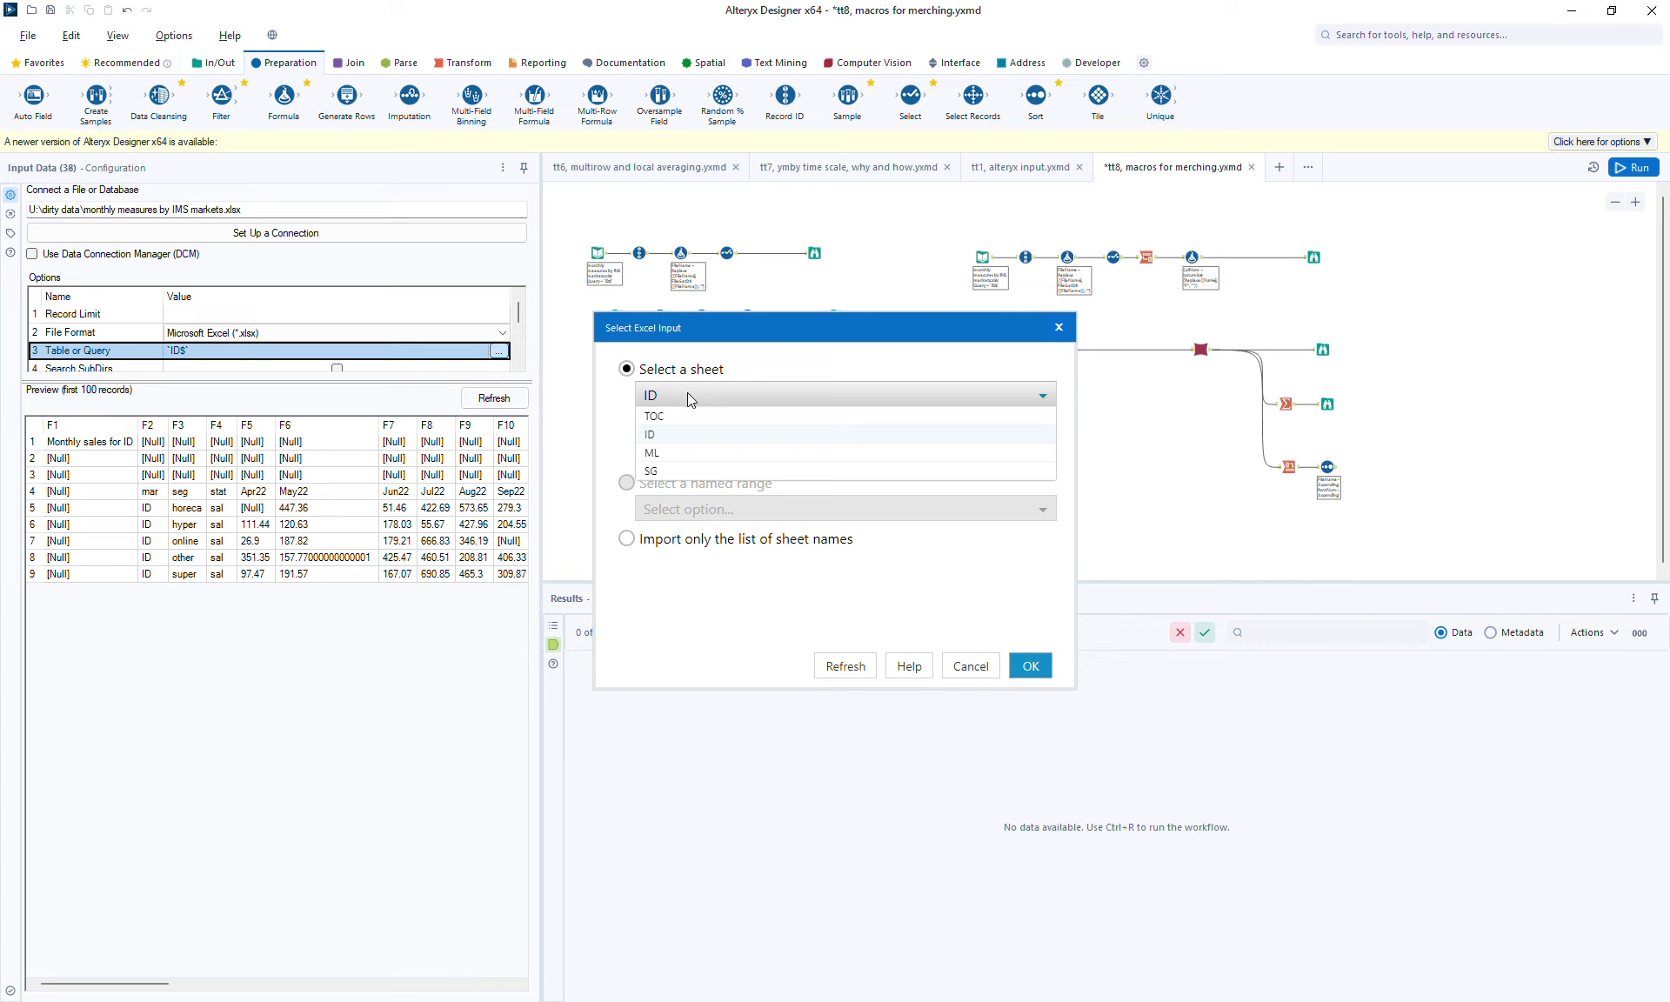
{"action": "left_click", "coordinate": [676, 546]}
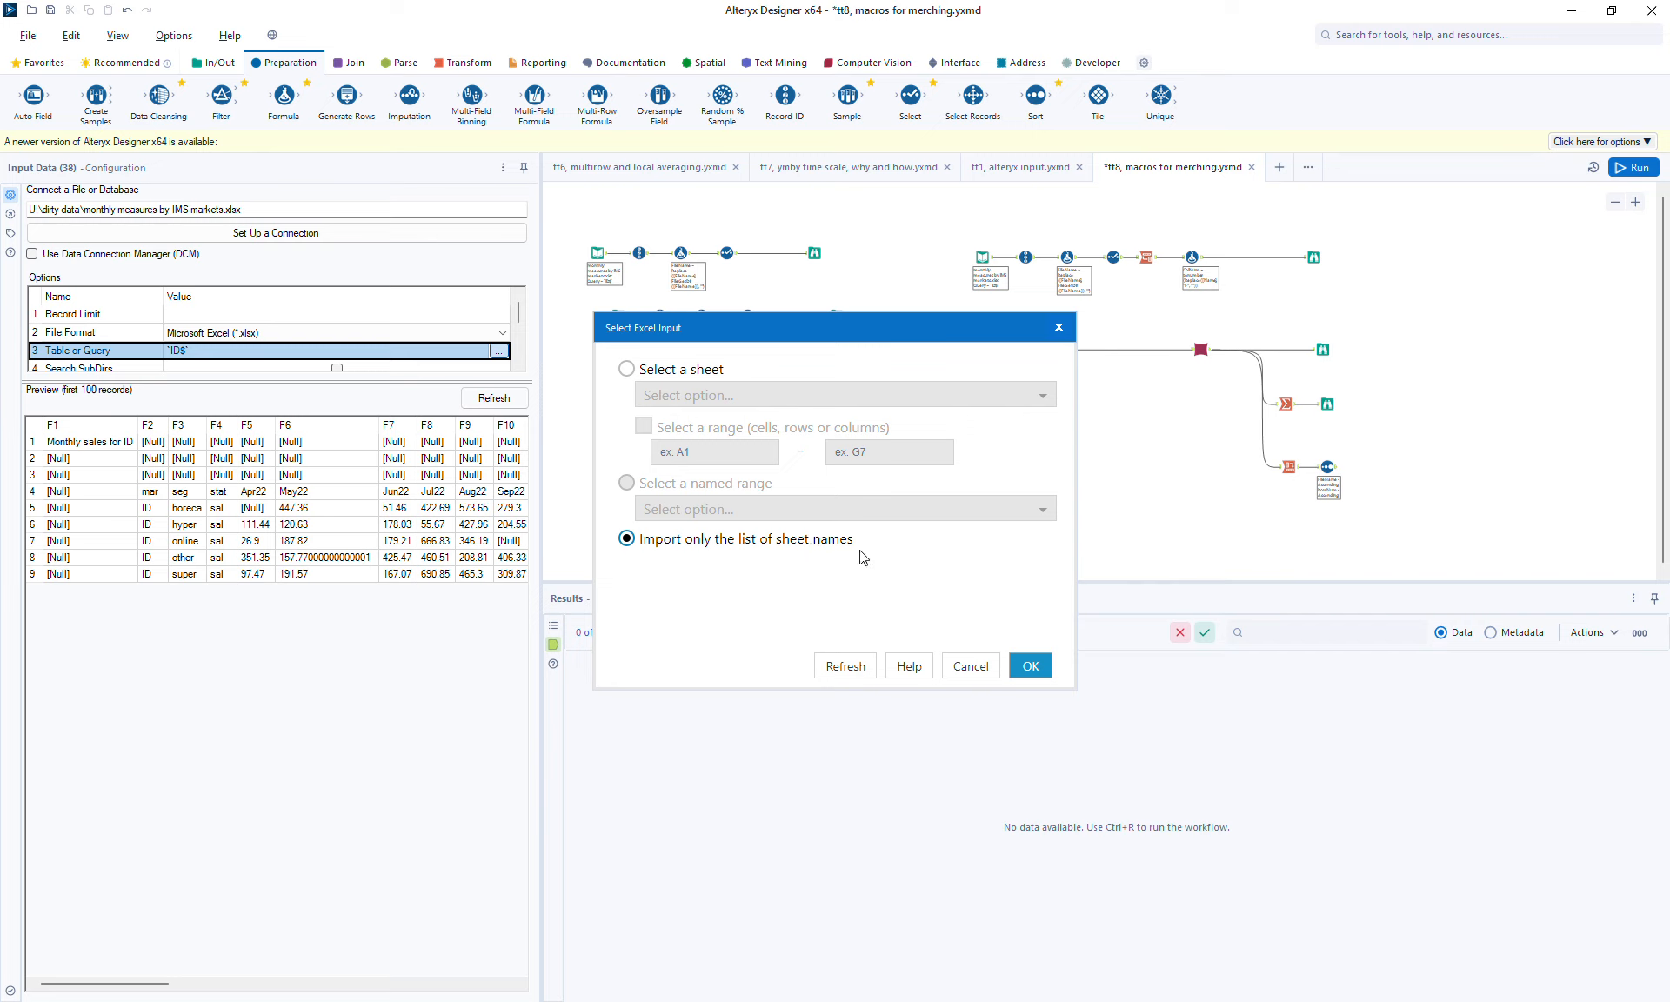
{"action": "left_click", "coordinate": [1025, 666]}
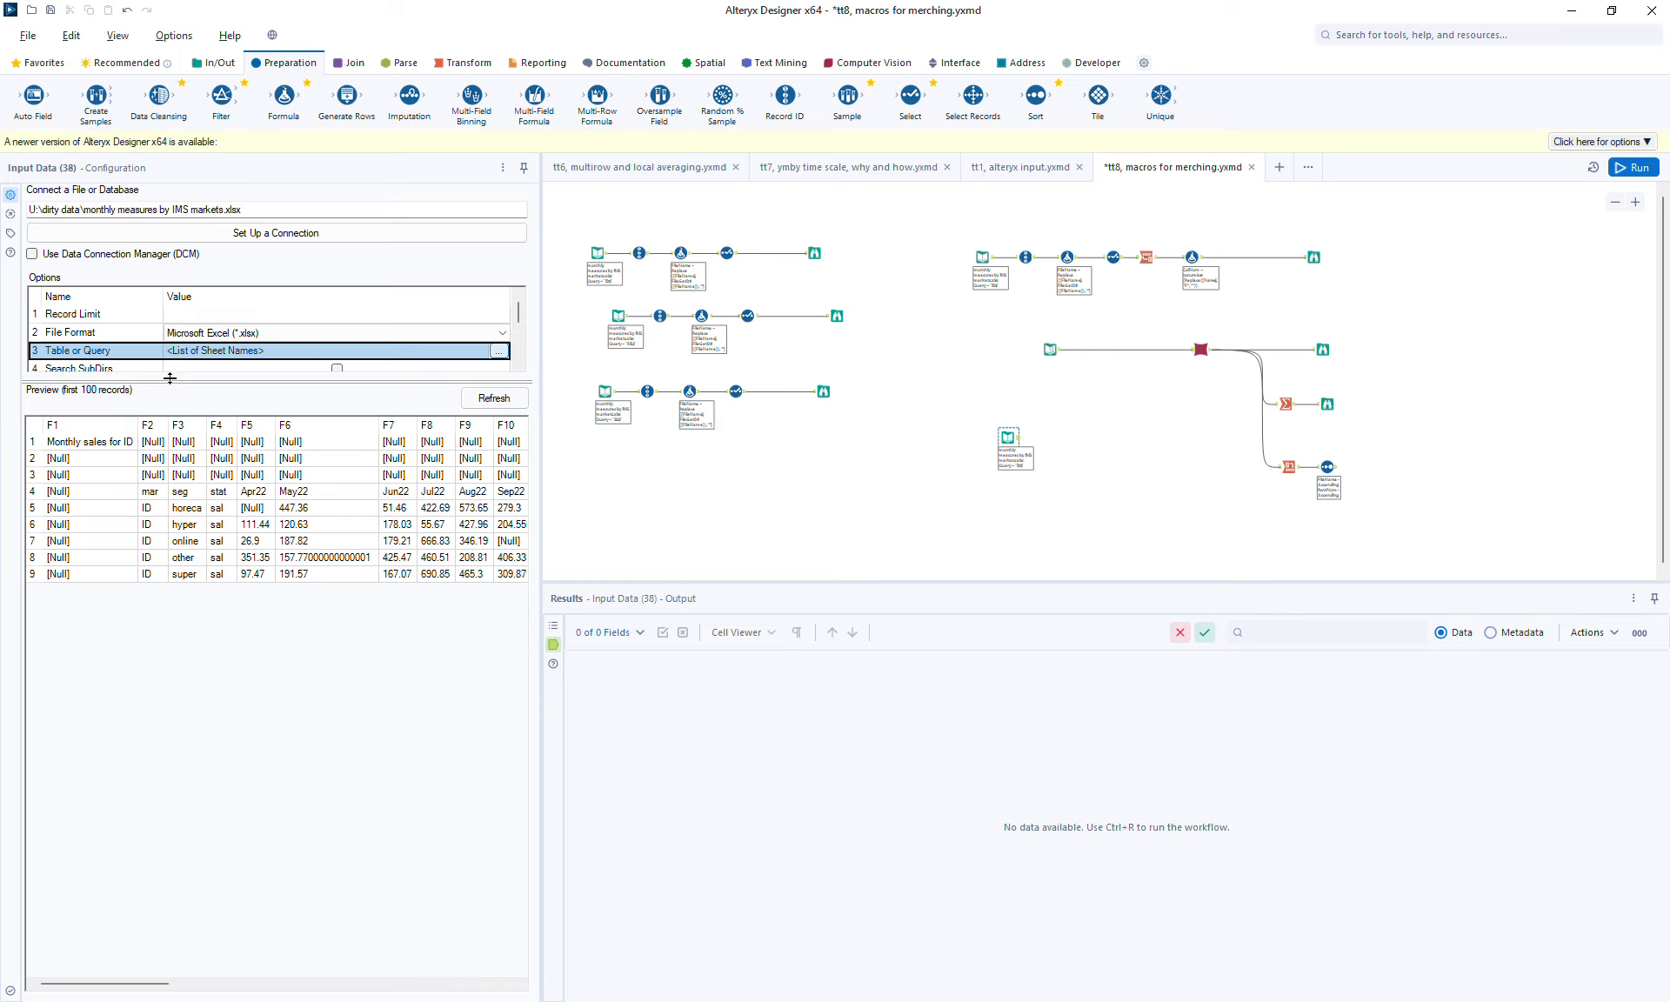
{"action": "scroll", "coordinate": [520, 322], "scroll_direction": "down", "scroll_amount": 2}
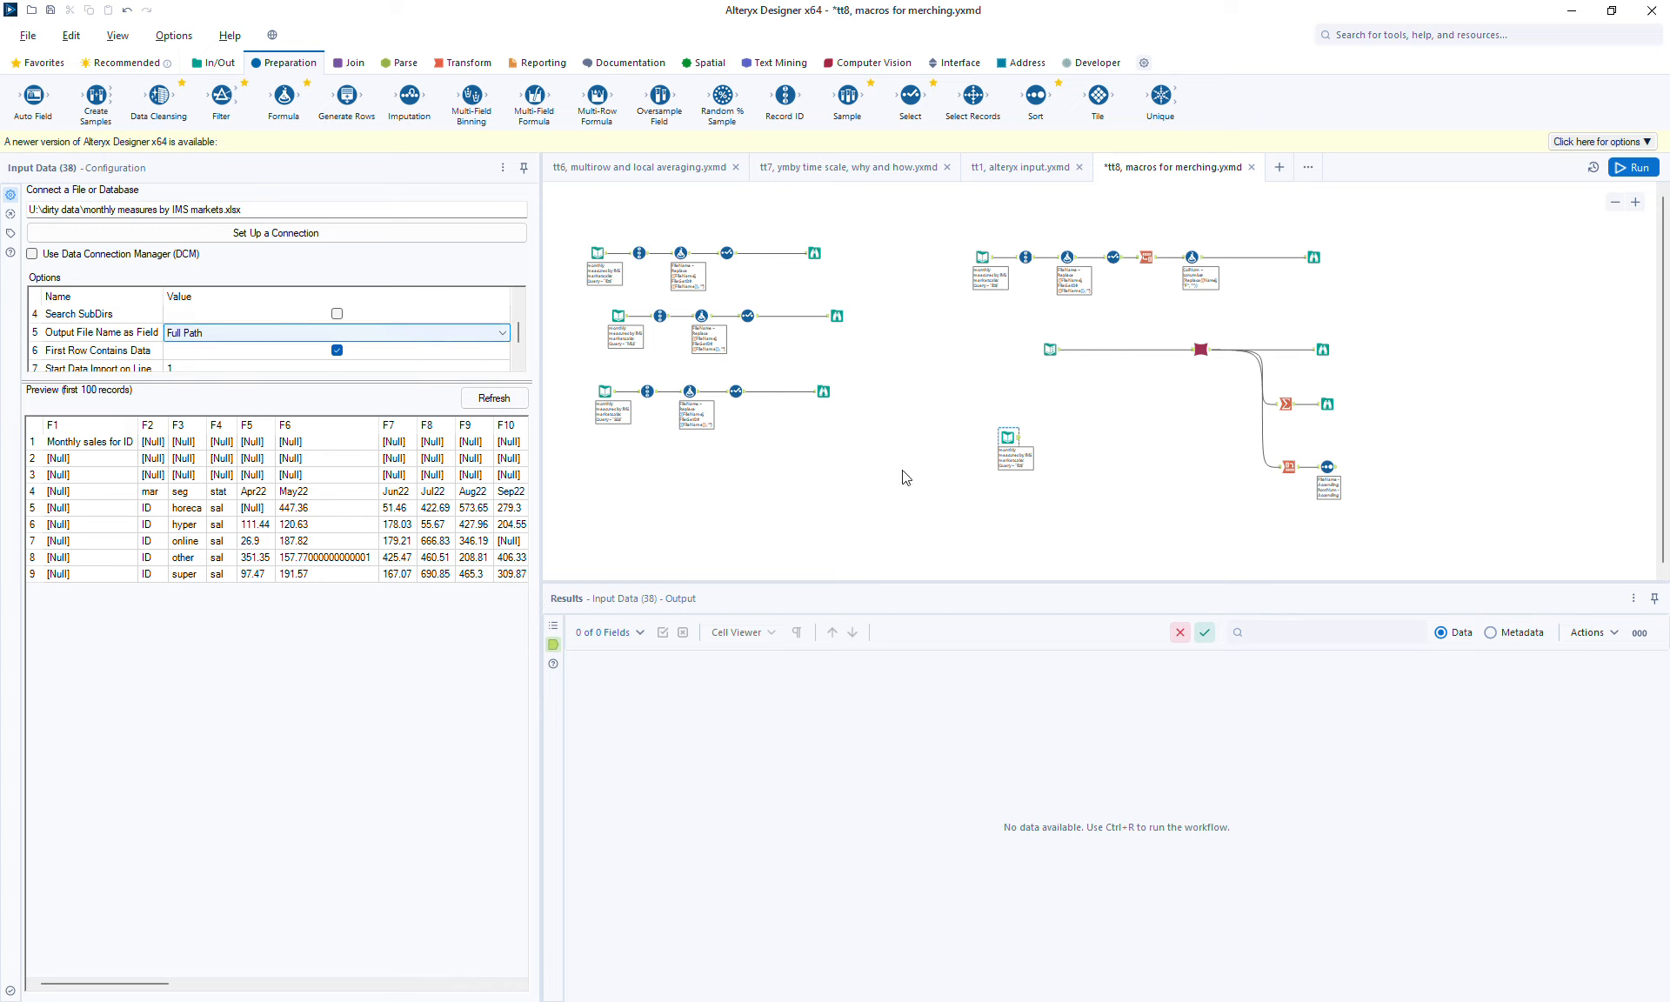
{"action": "left_click_drag", "start_coordinate": [1008, 436], "coordinate": [957, 446]}
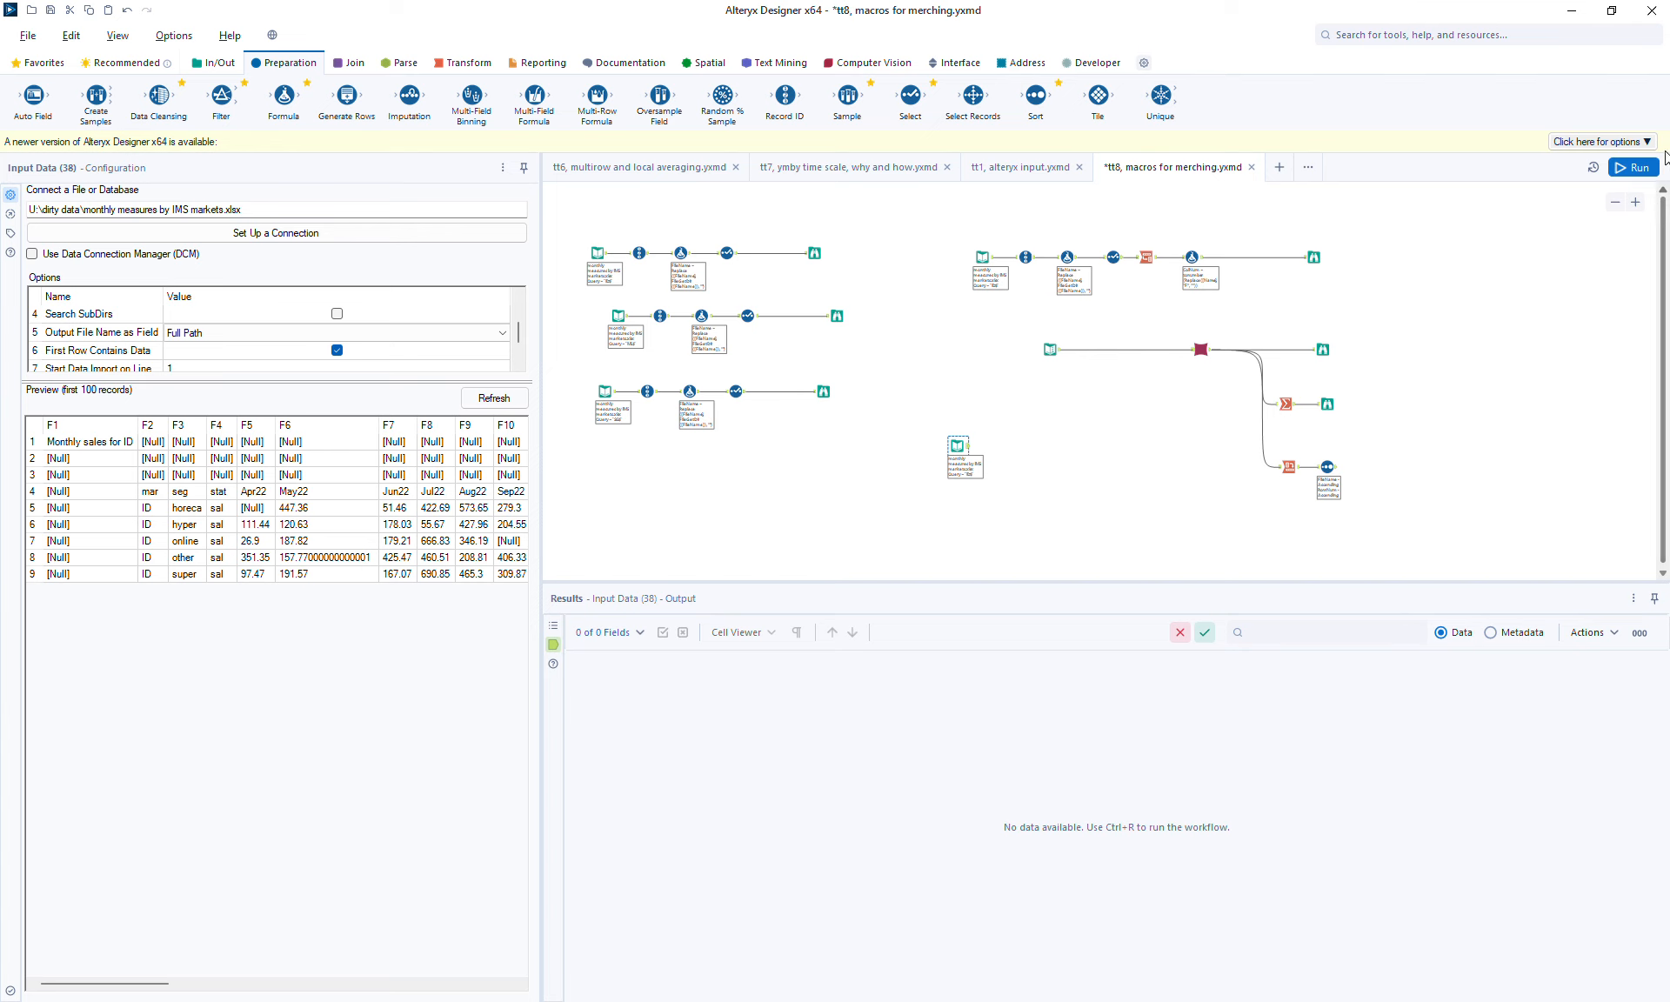
Run the workflow and view the sheet-name Input Data output with its FileName values shown in full
{"action": "left_click", "coordinate": [1633, 167]}
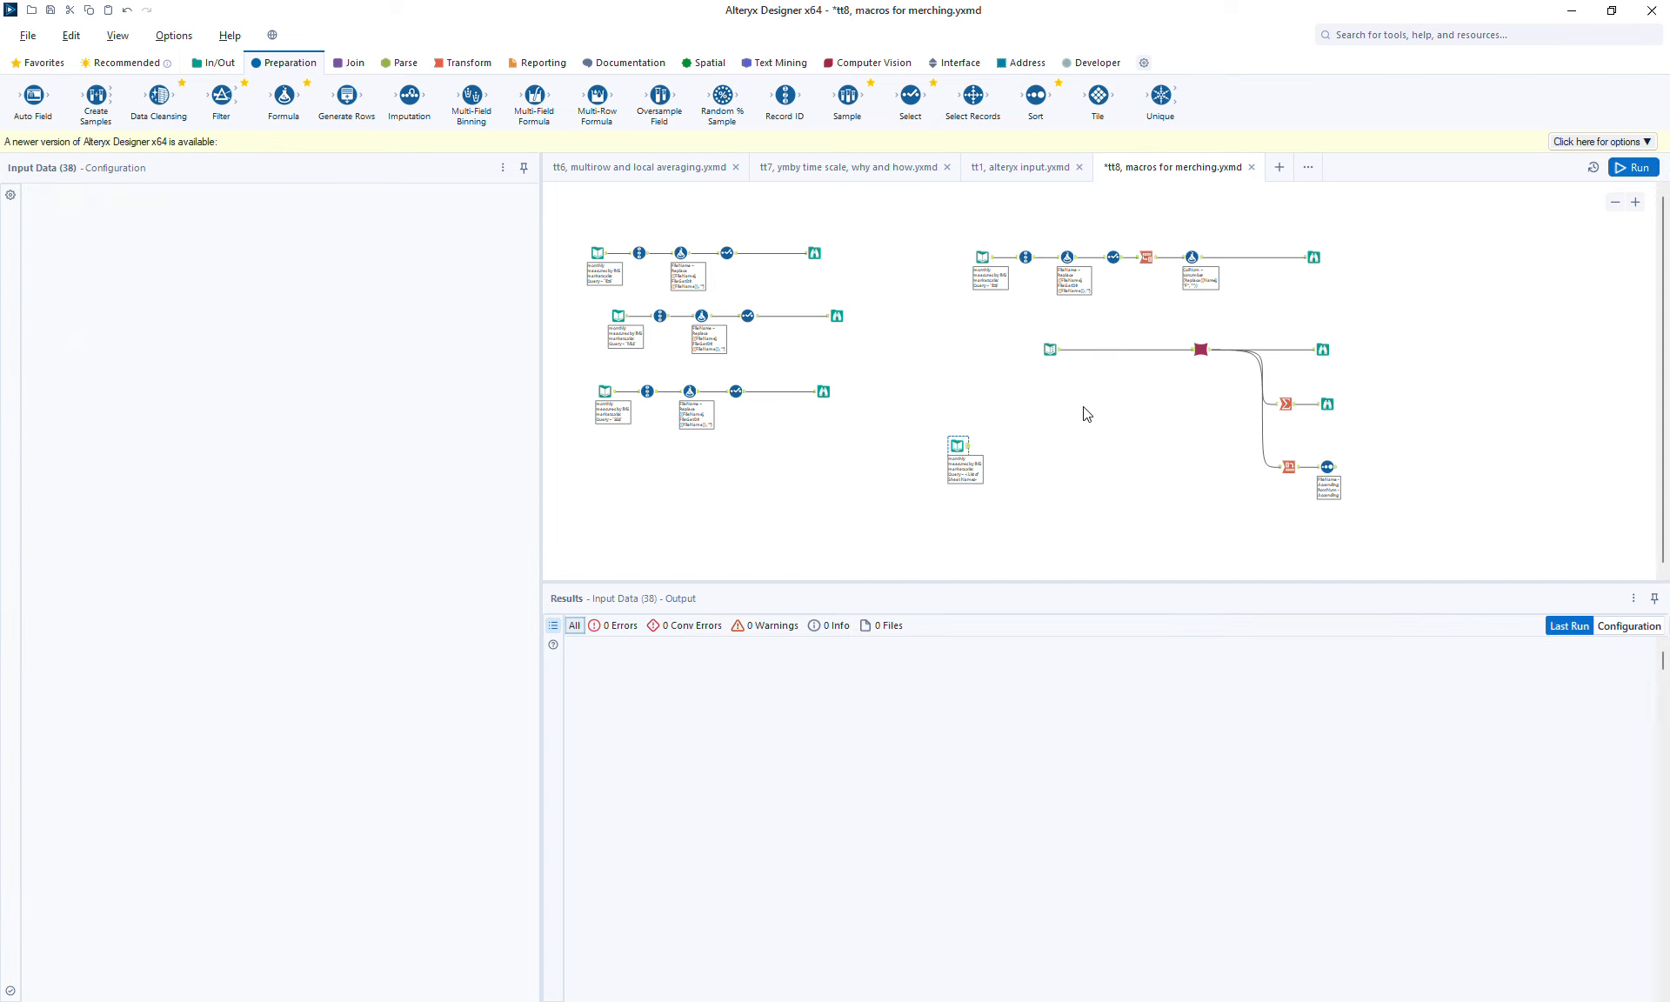
{"action": "left_click", "coordinate": [974, 451]}
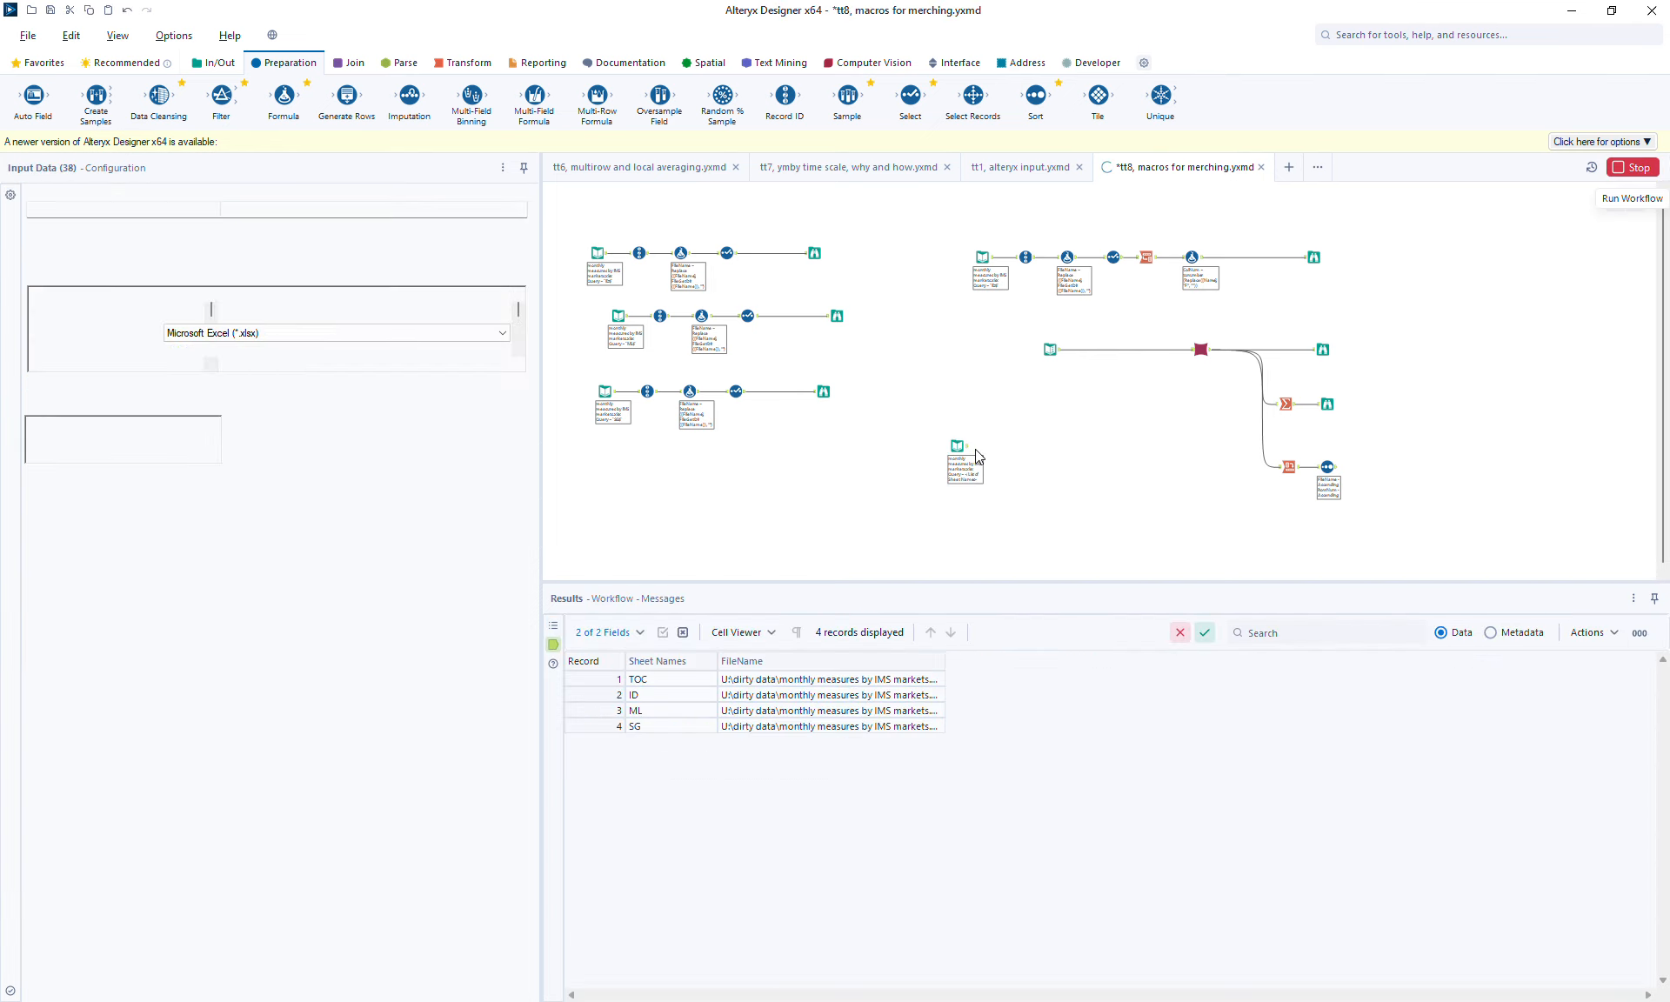
{"action": "left_click", "coordinate": [972, 452]}
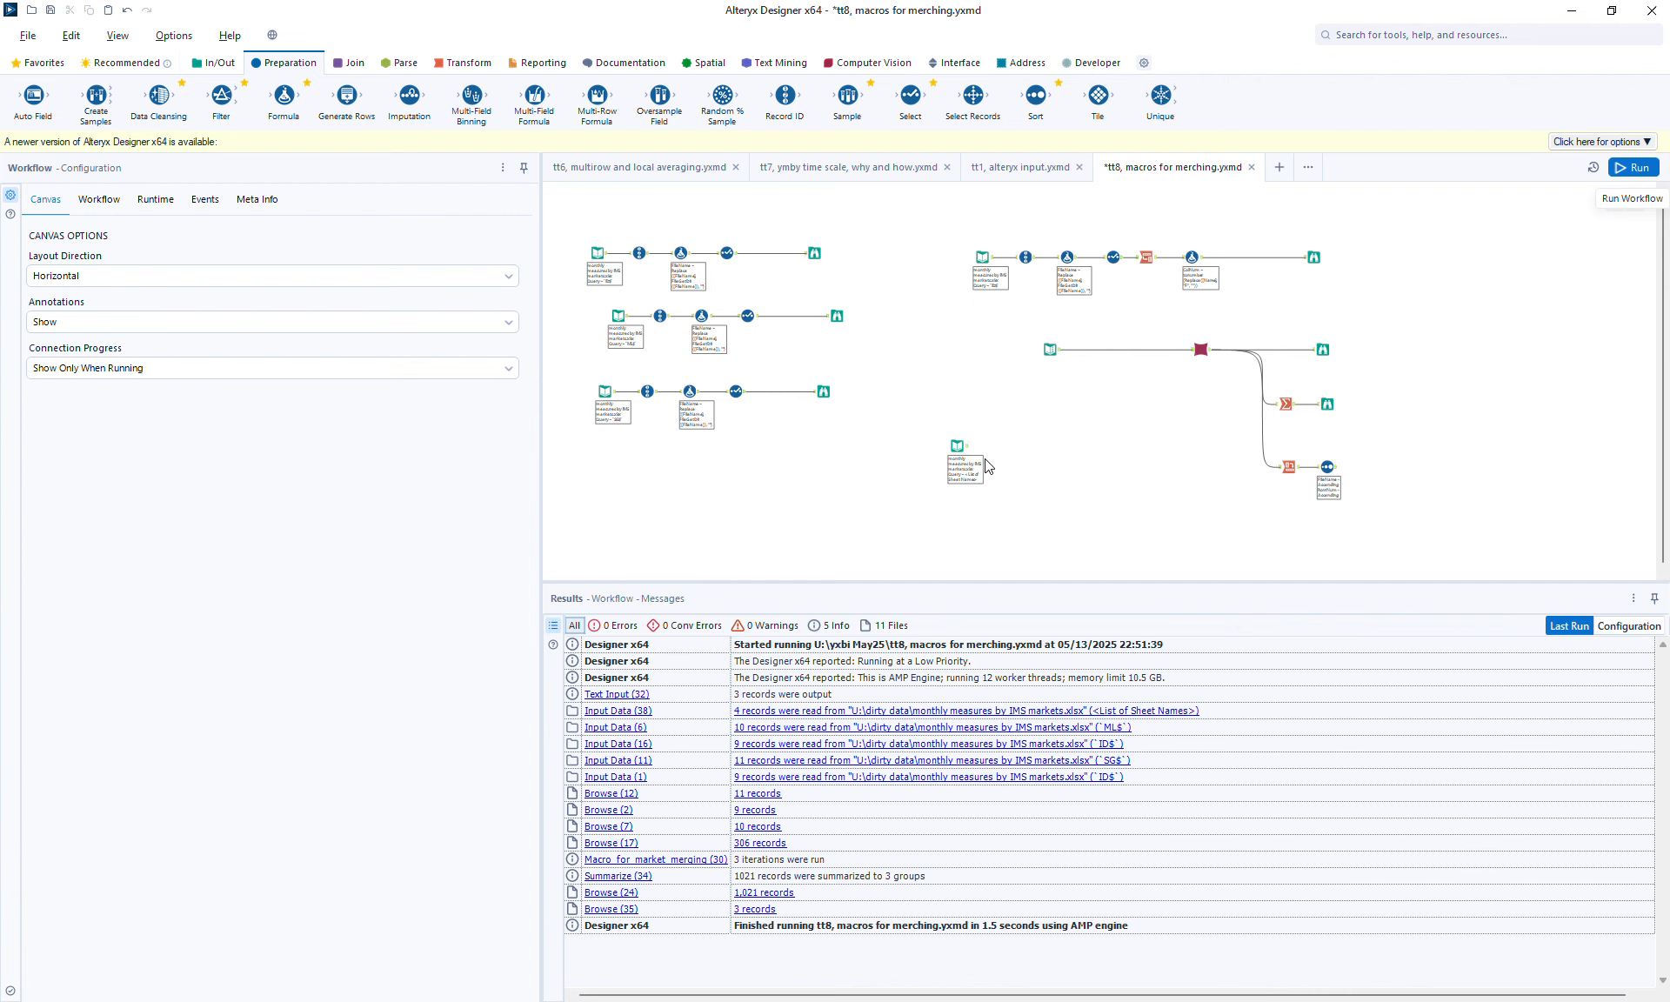
{"action": "left_click", "coordinate": [970, 450]}
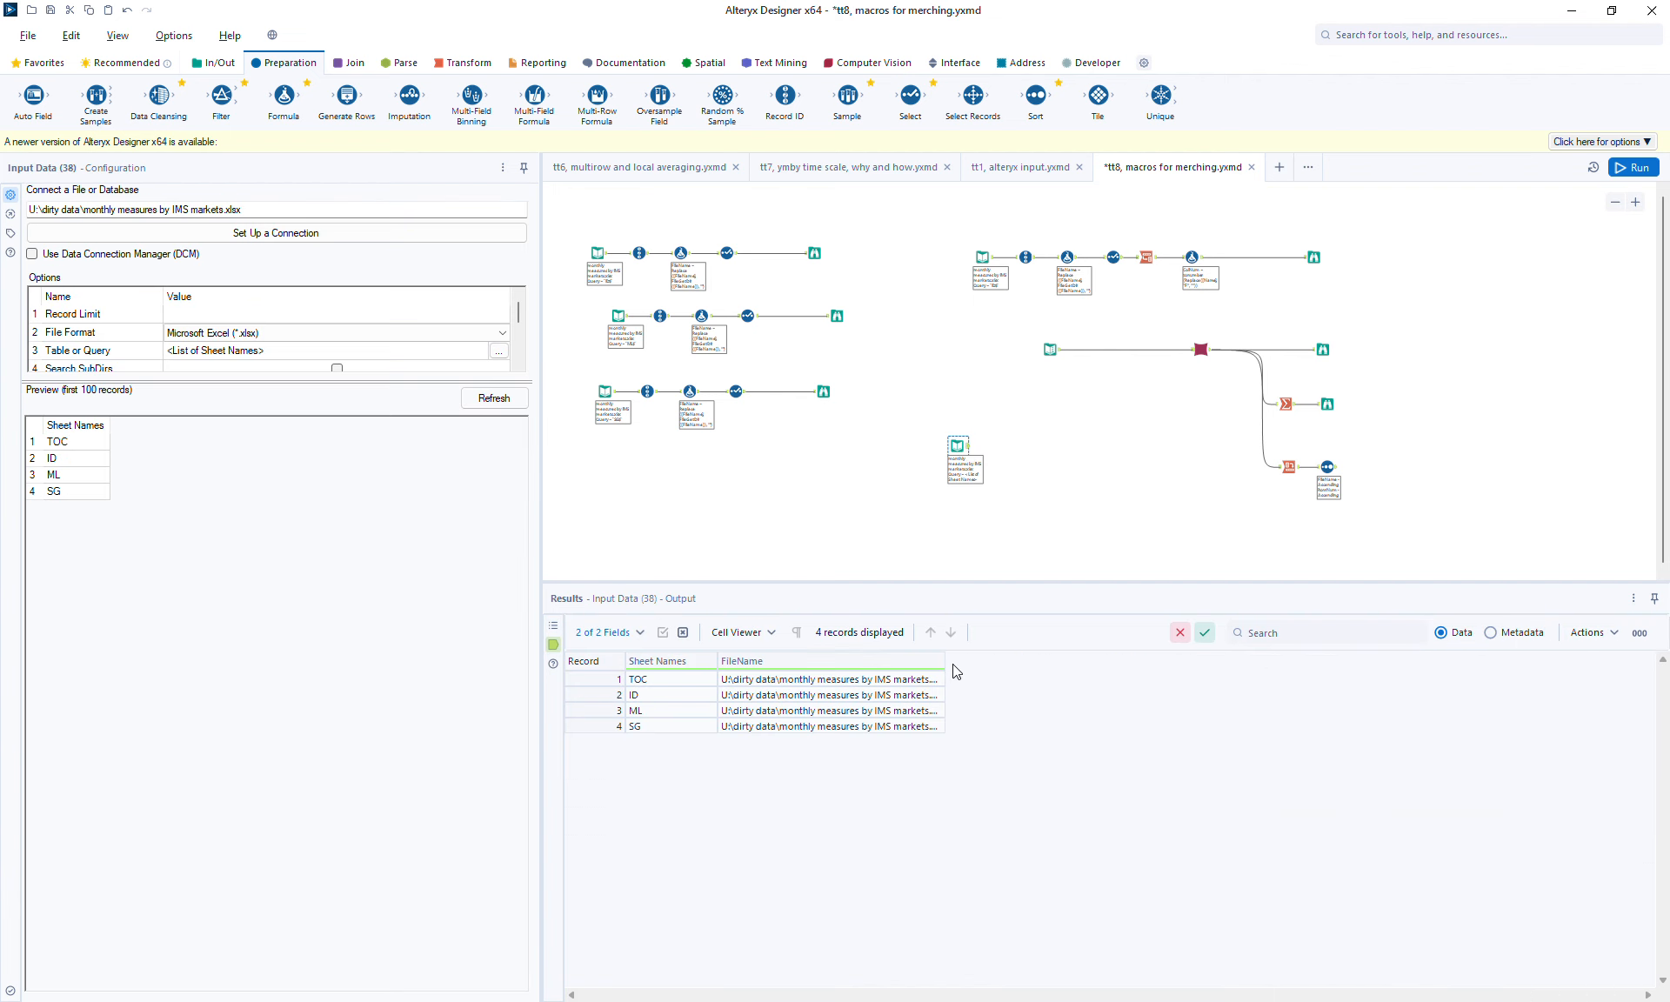
{"action": "left_click_drag", "start_coordinate": [945, 668], "coordinate": [1246, 668]}
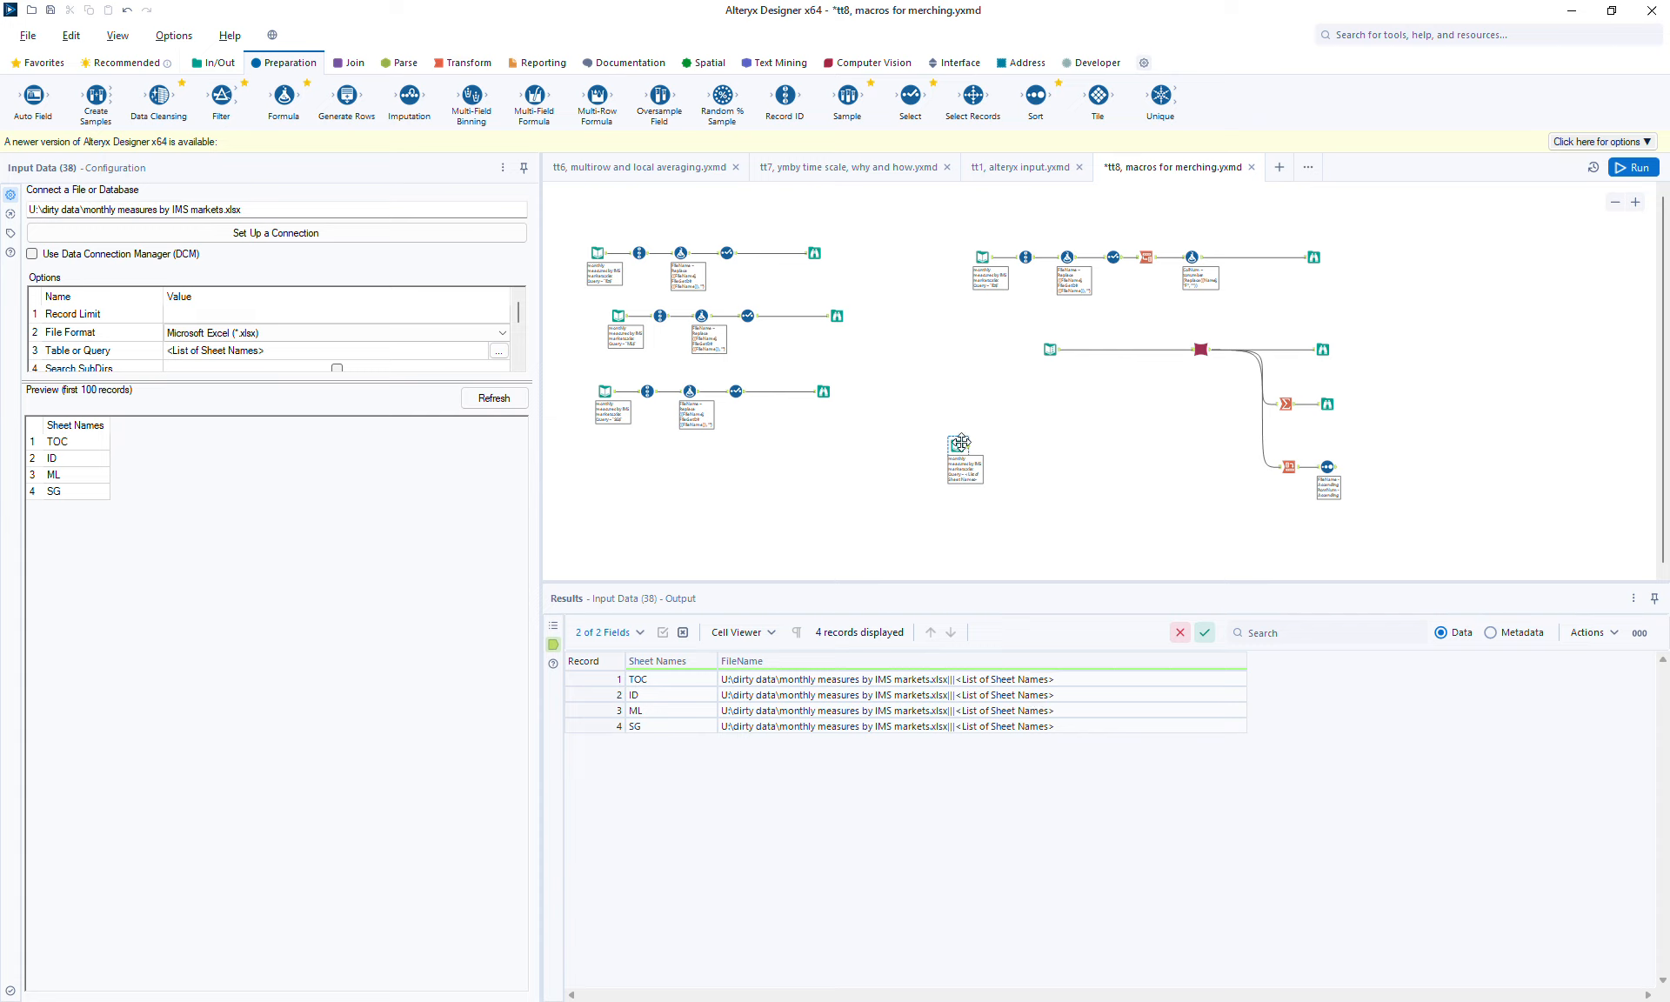
Compare the sheet-name input's FileName values with the full sheet paths in the macro's Text Input
{"action": "left_click_drag", "start_coordinate": [962, 442], "coordinate": [941, 447]}
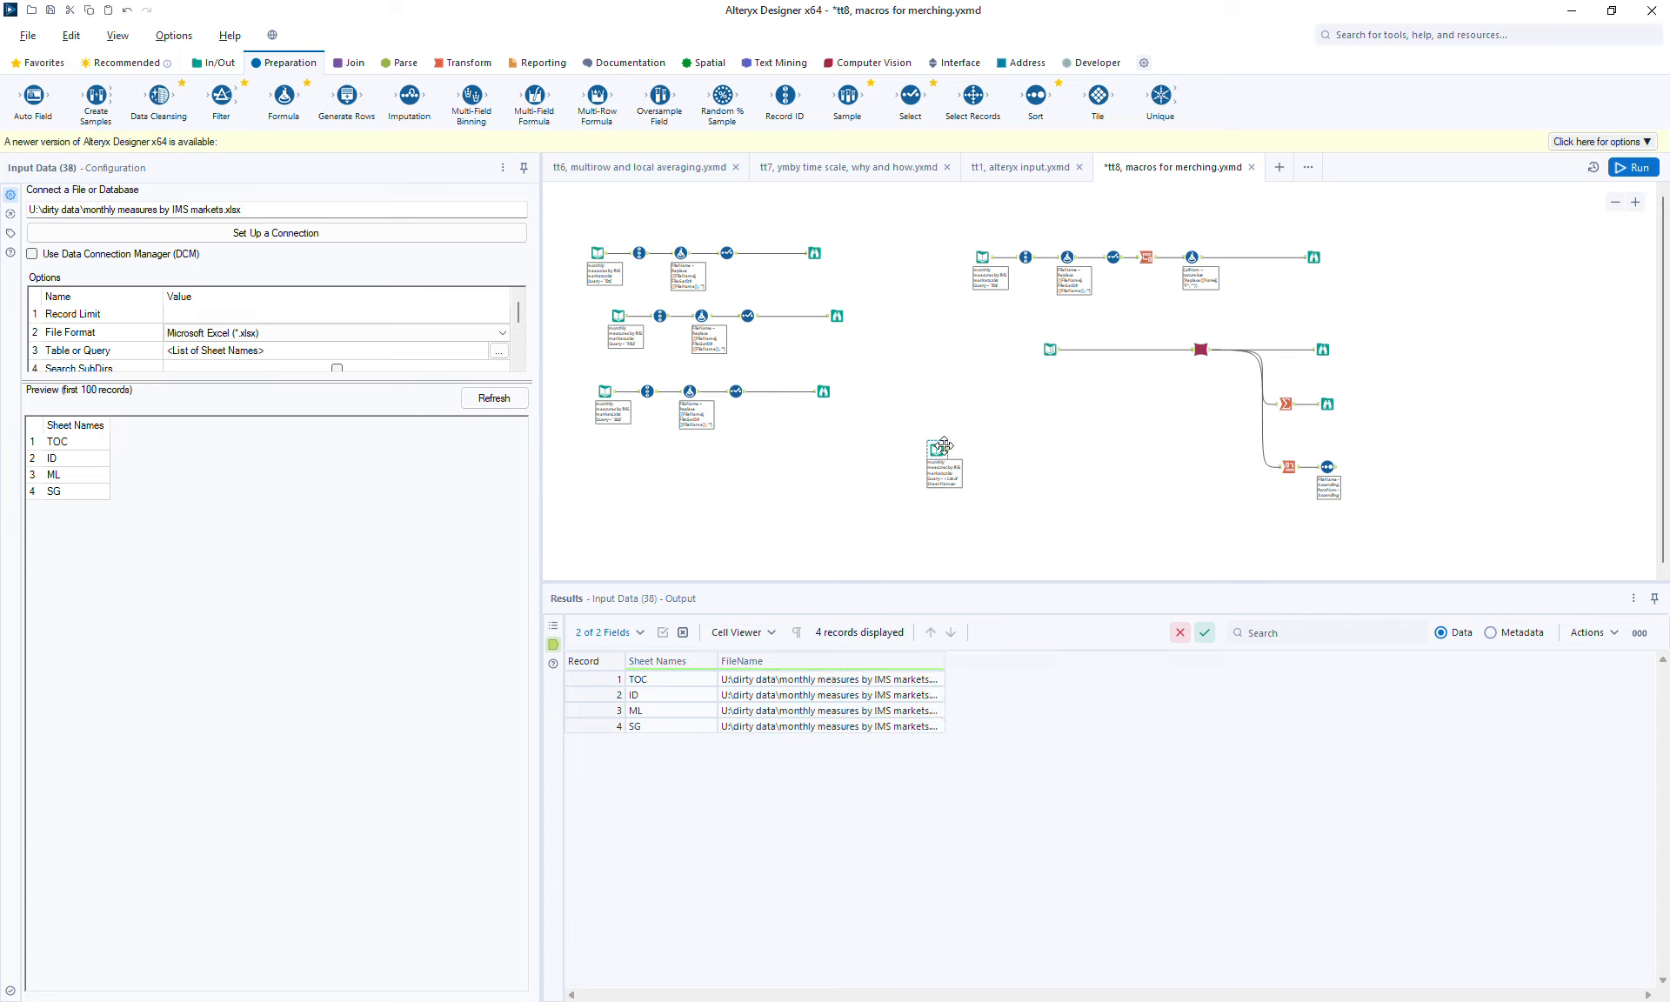
{"action": "left_click", "coordinate": [915, 685]}
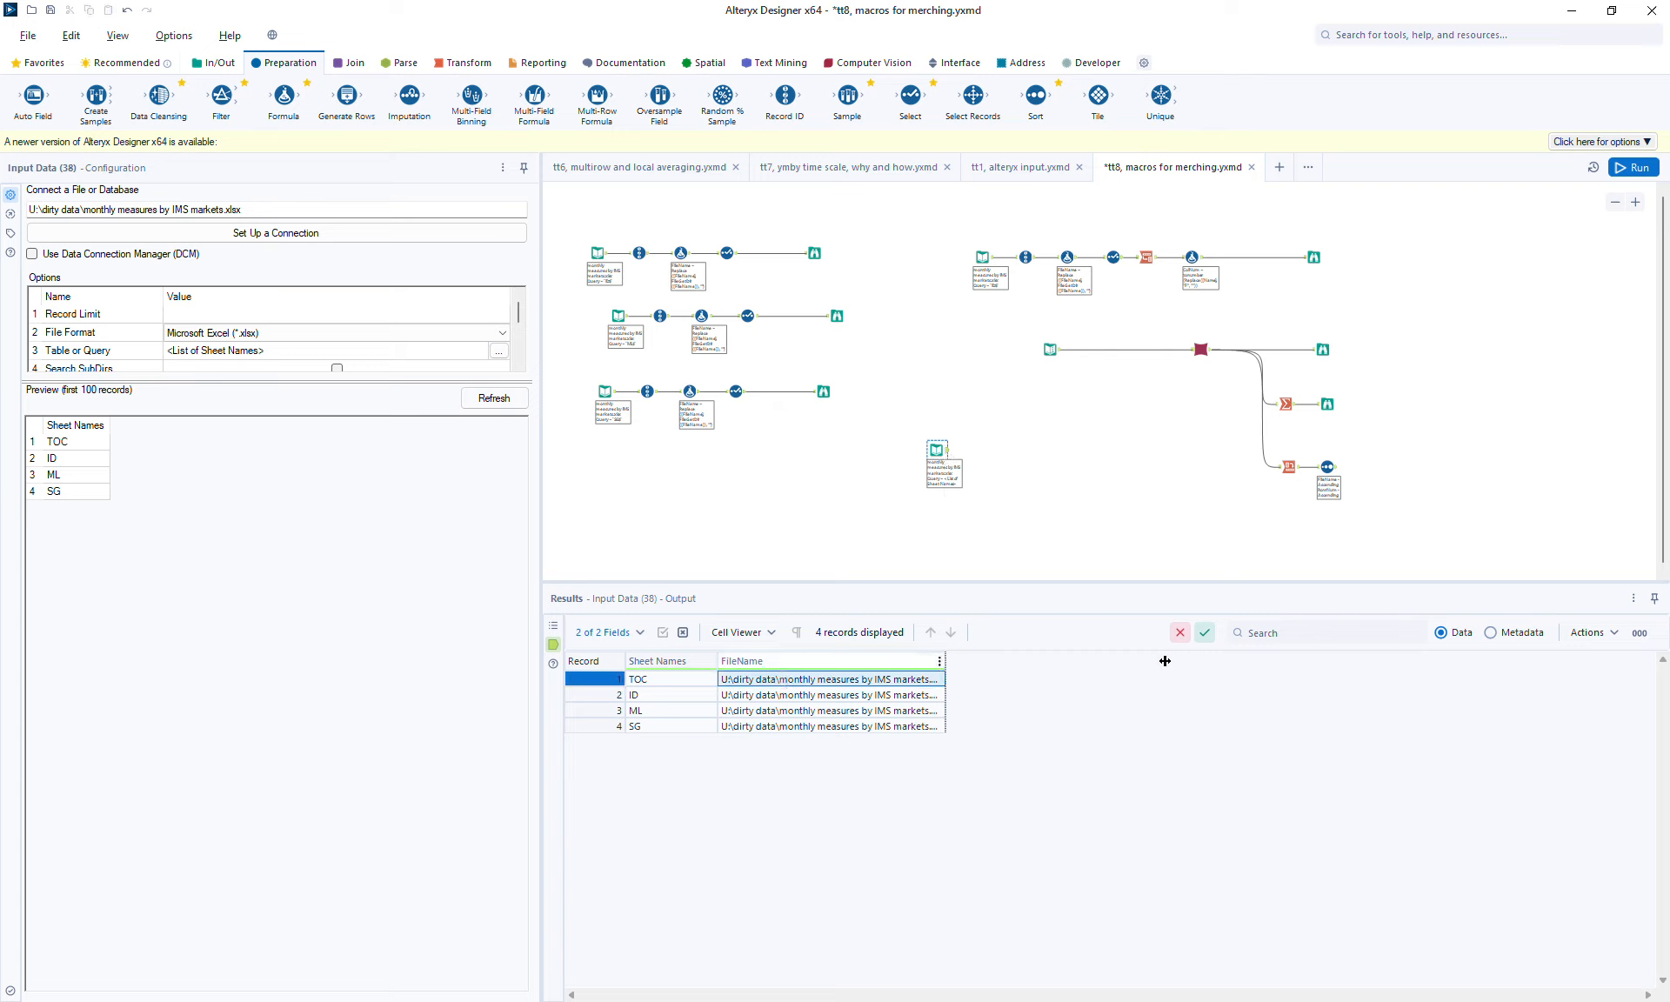
{"action": "left_click", "coordinate": [1049, 352]}
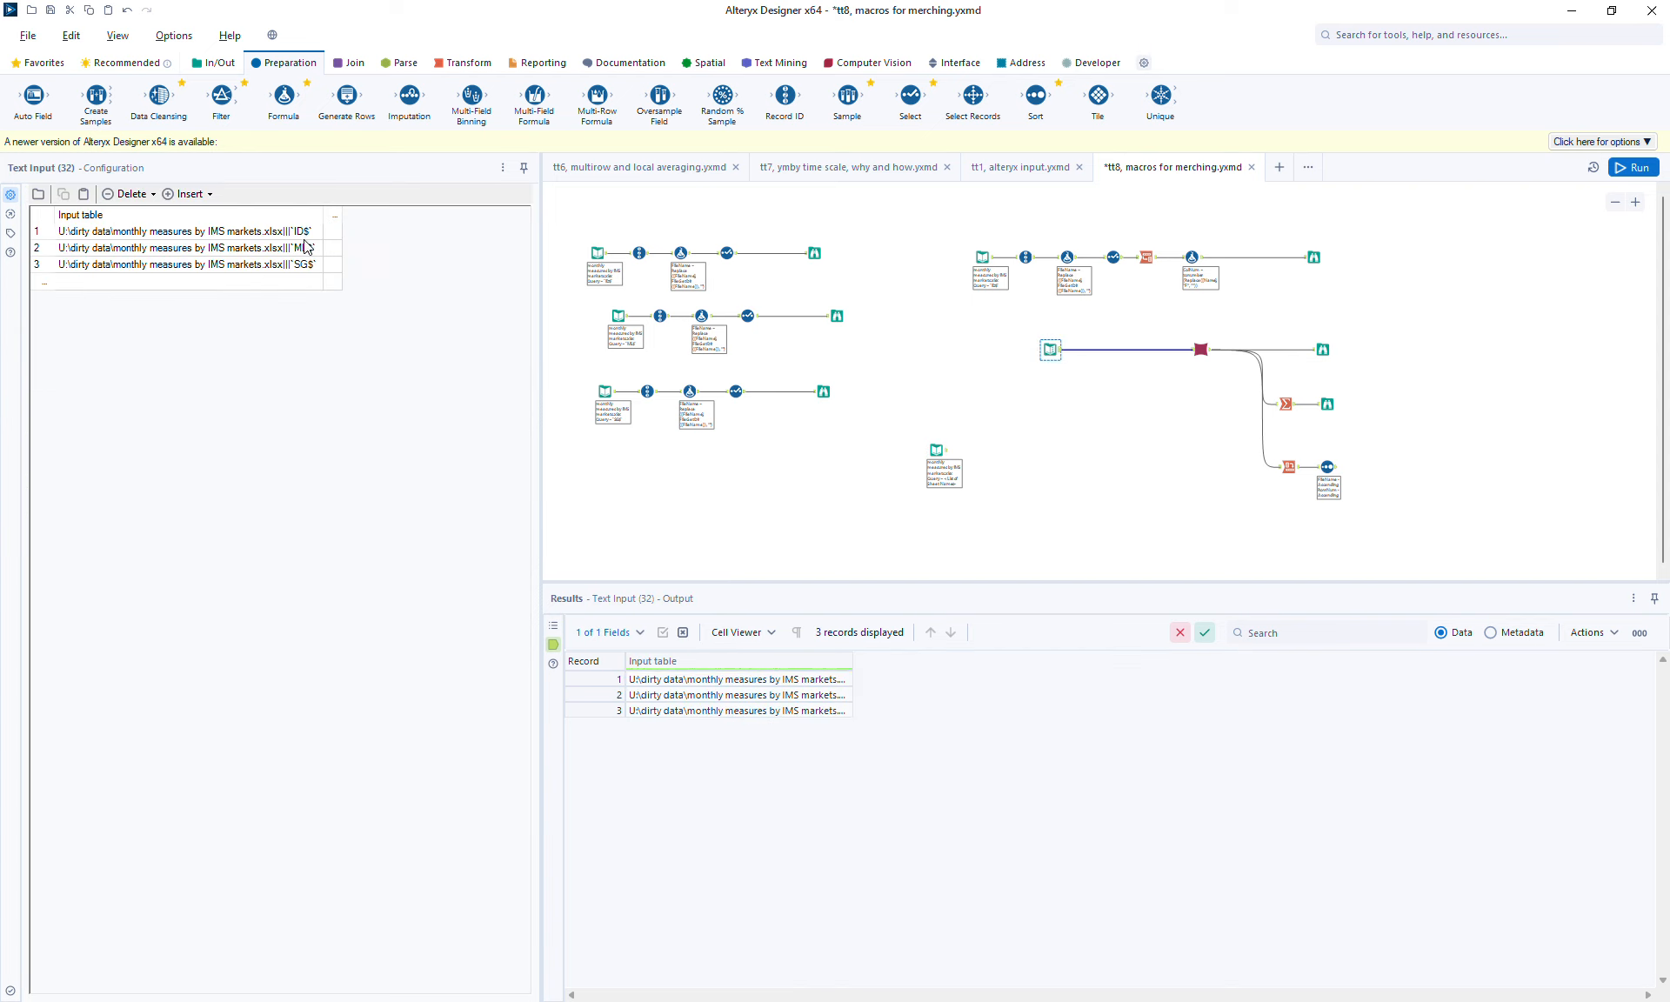
{"action": "left_click", "coordinate": [311, 234]}
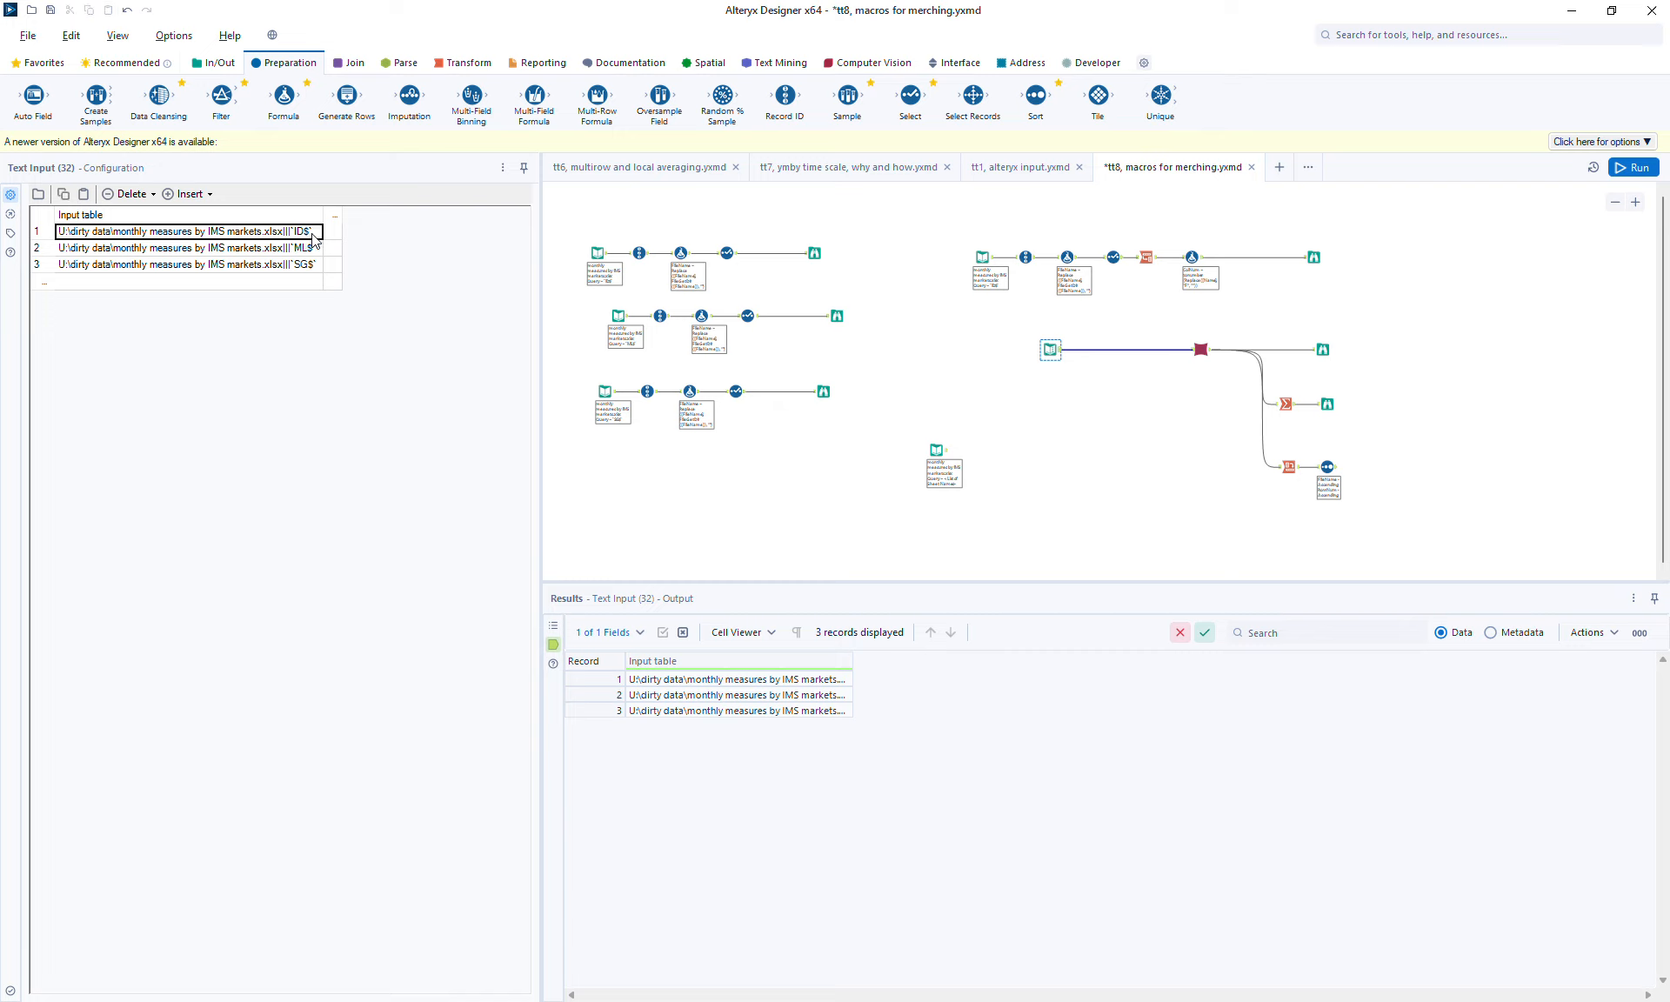
{"action": "left_click", "coordinate": [308, 230]}
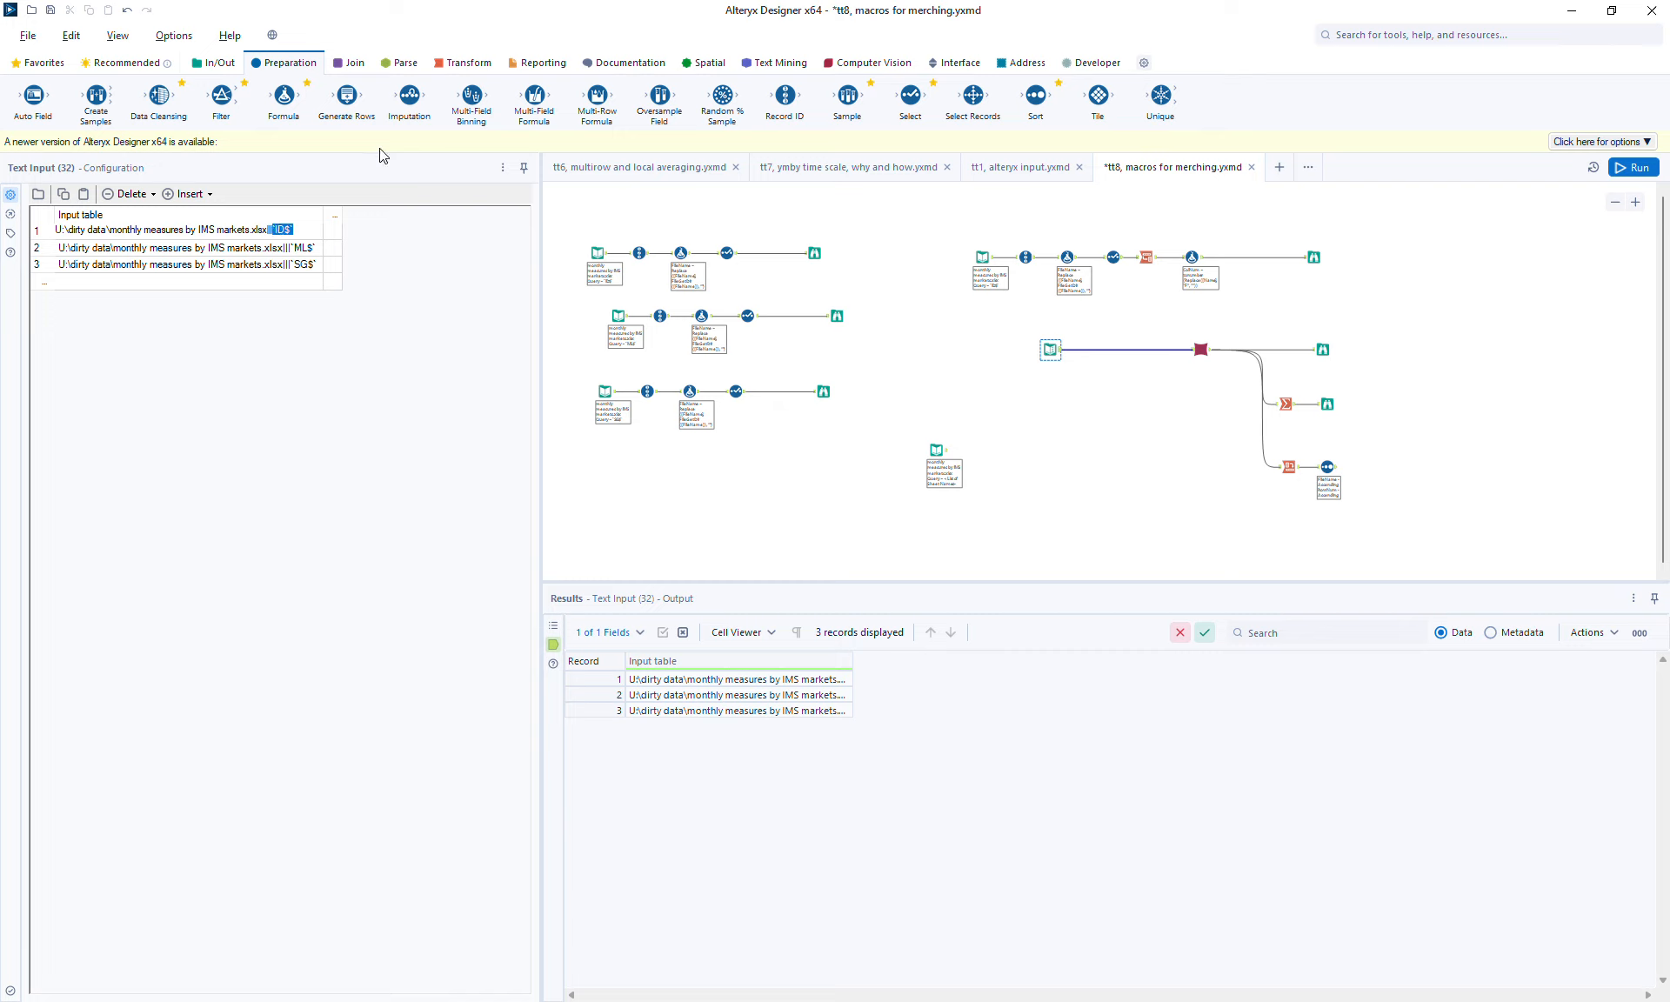
{"action": "left_click", "coordinate": [1030, 491]}
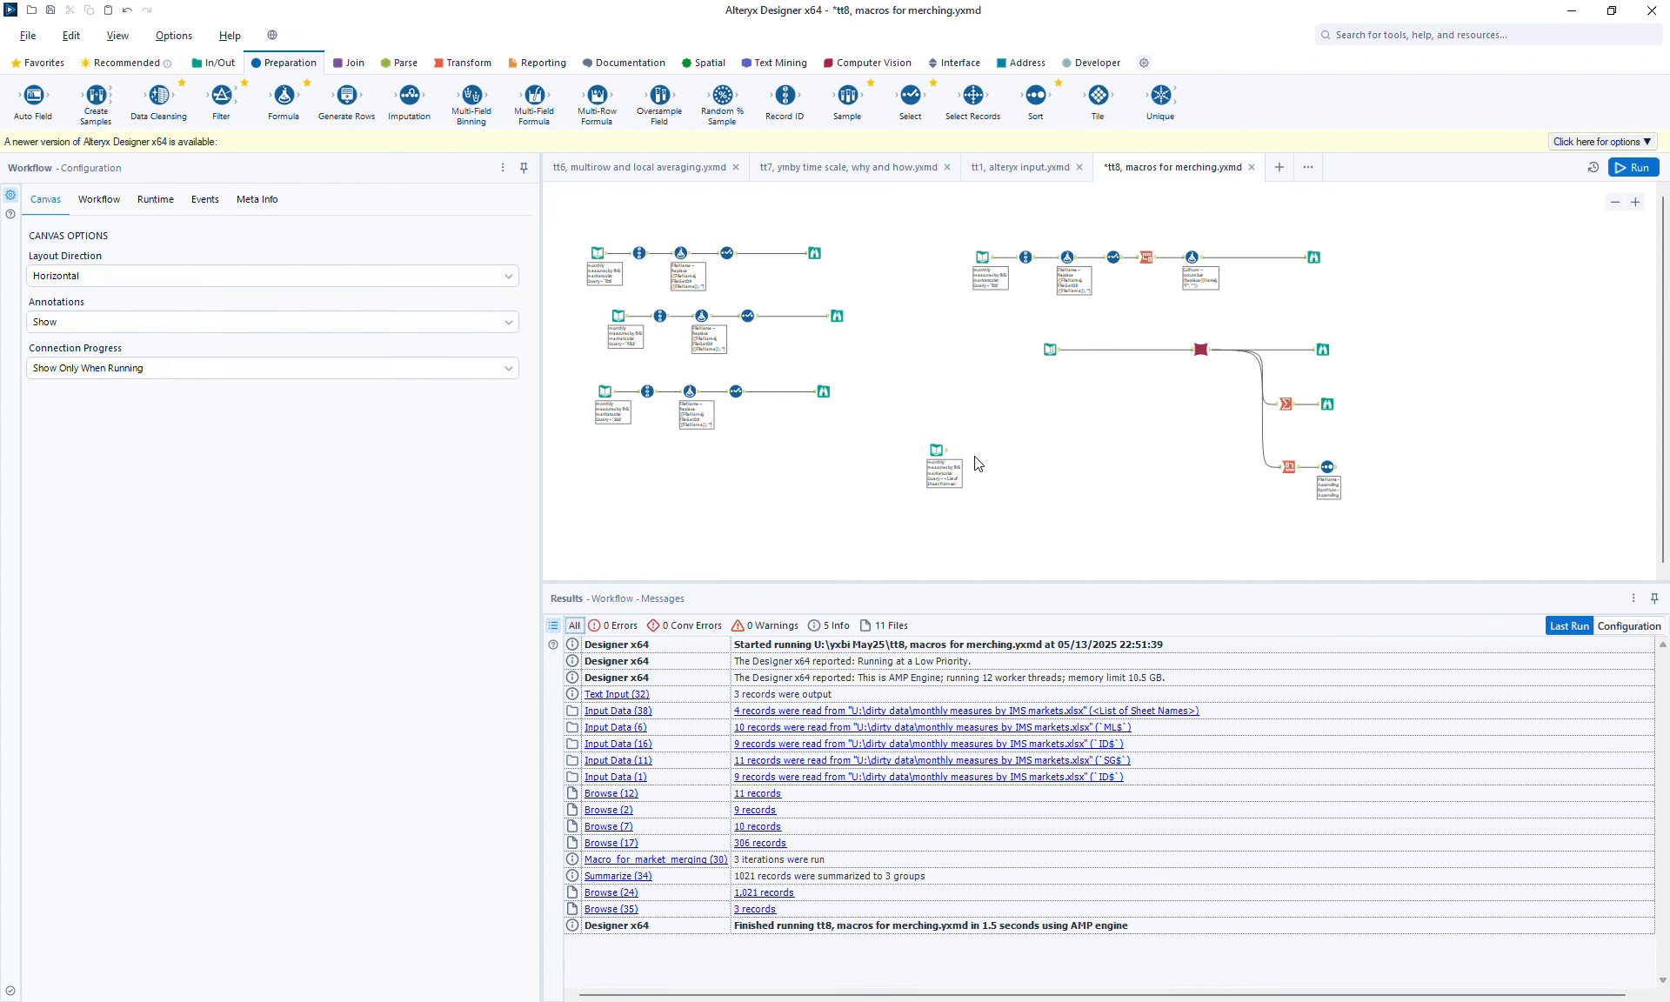
Connect a Formula tool to the sheet-name Input Data and add a new output column named TableName
{"action": "left_click", "coordinate": [933, 450]}
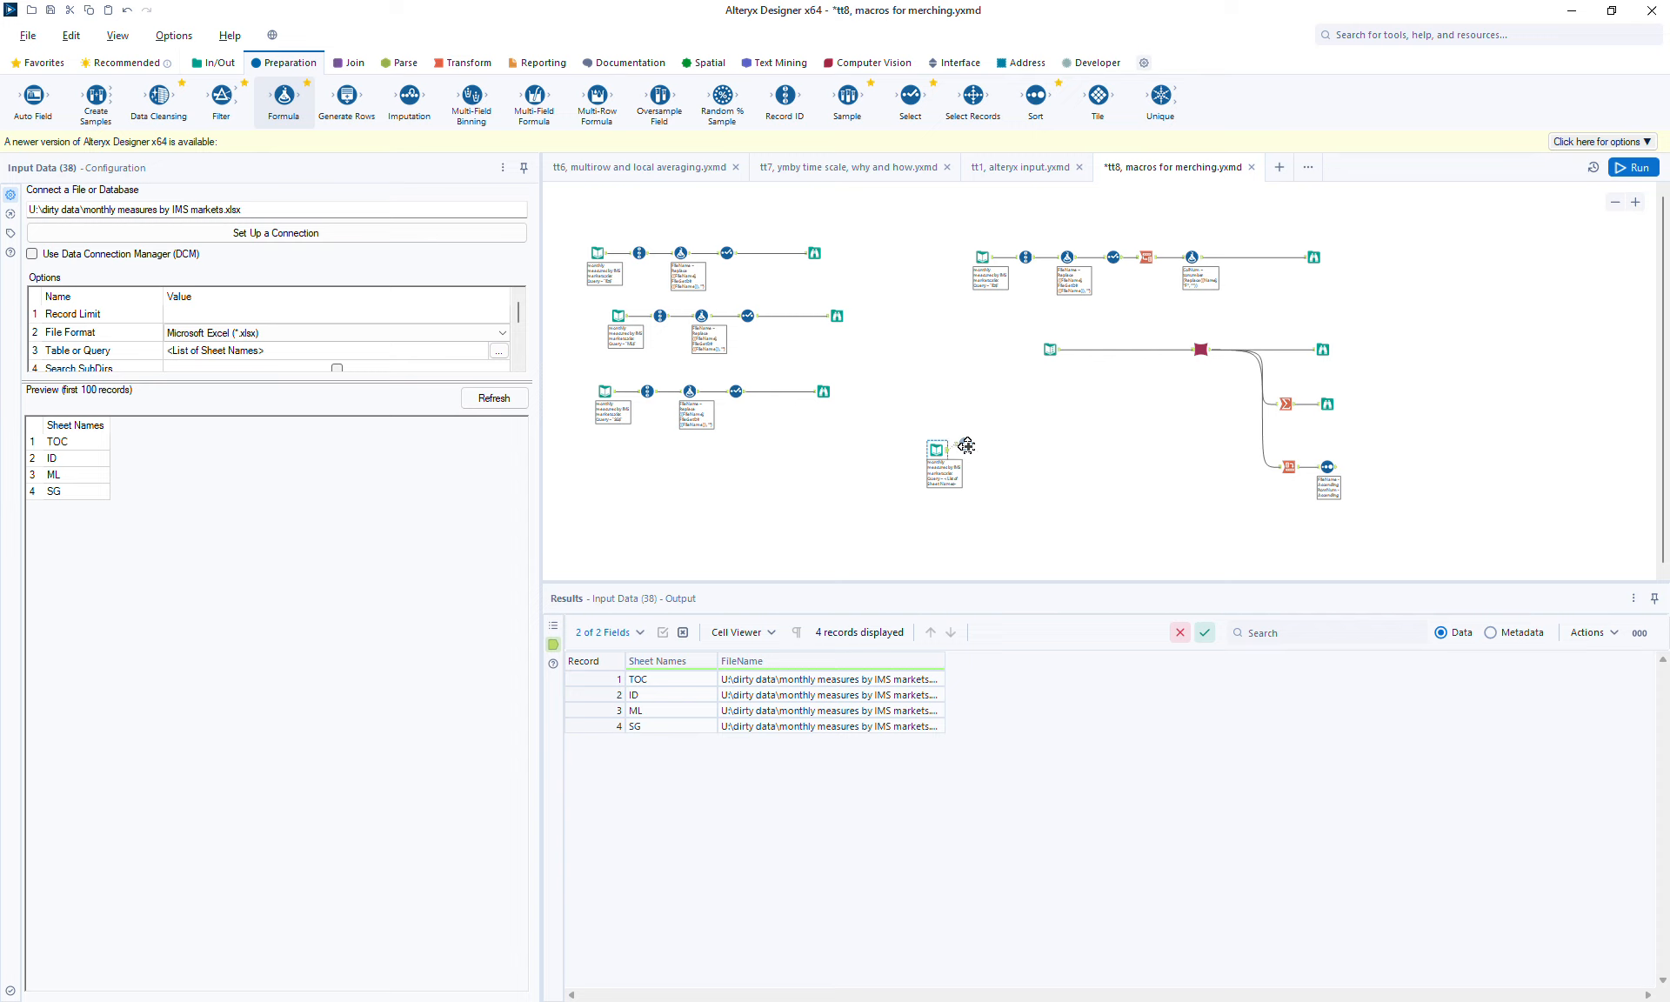
{"action": "left_click_drag", "start_coordinate": [976, 457], "coordinate": [978, 452]}
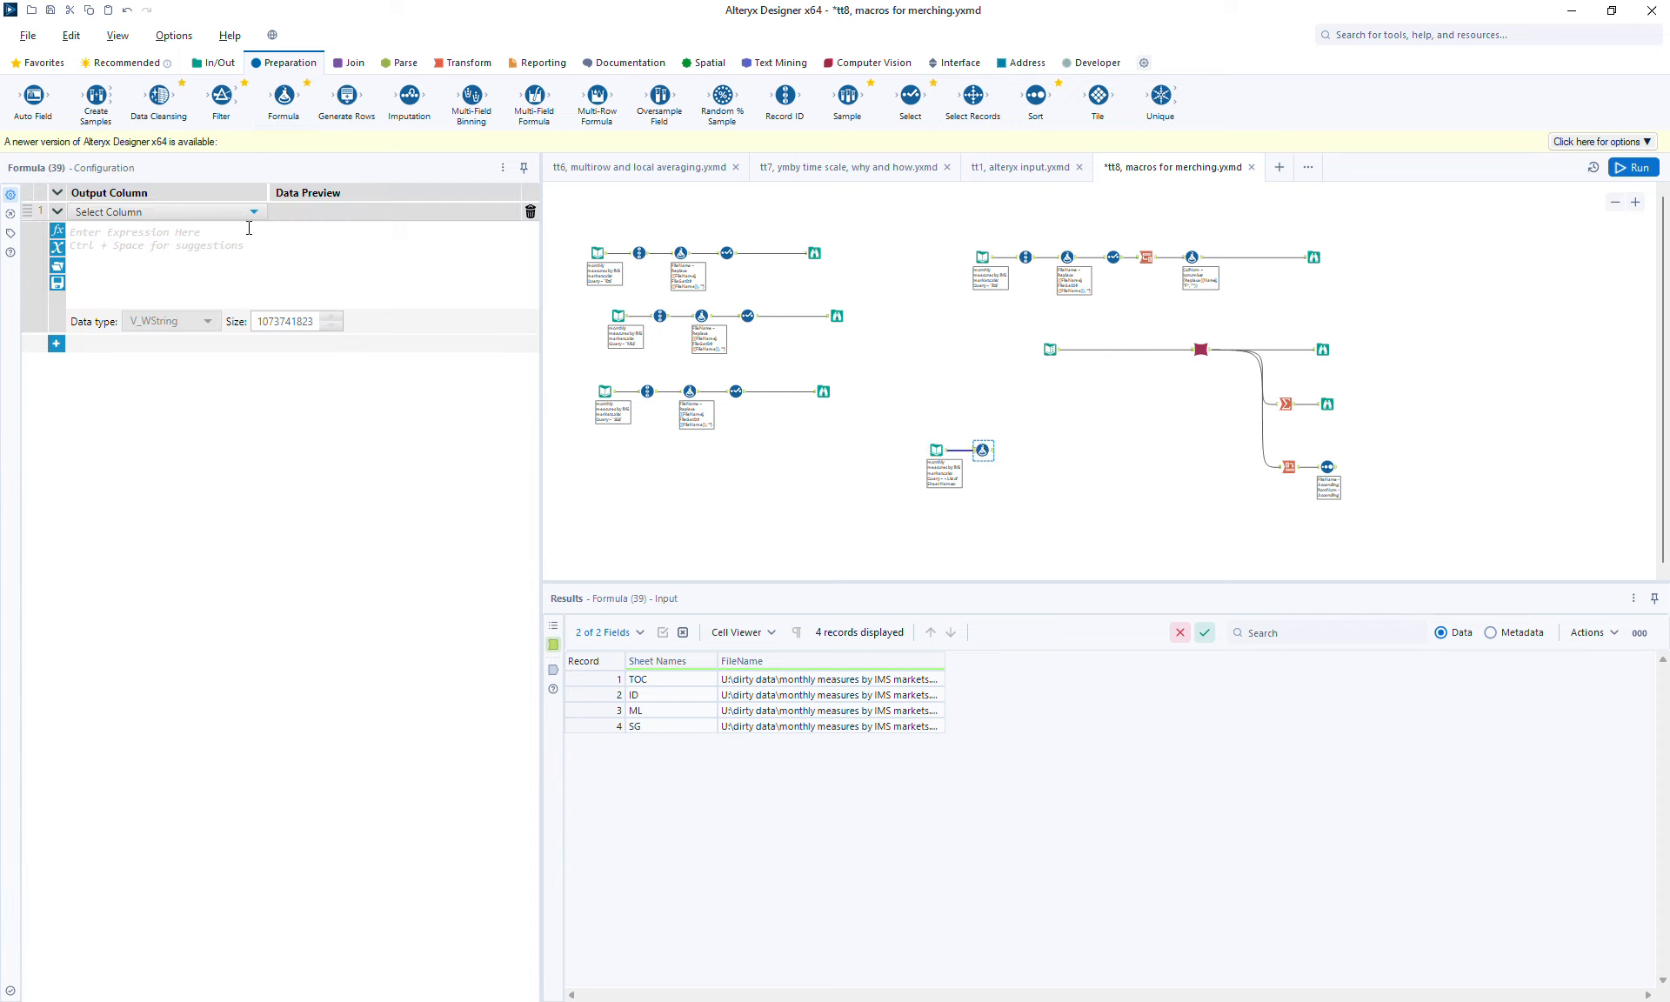
{"action": "left_click", "coordinate": [191, 215]}
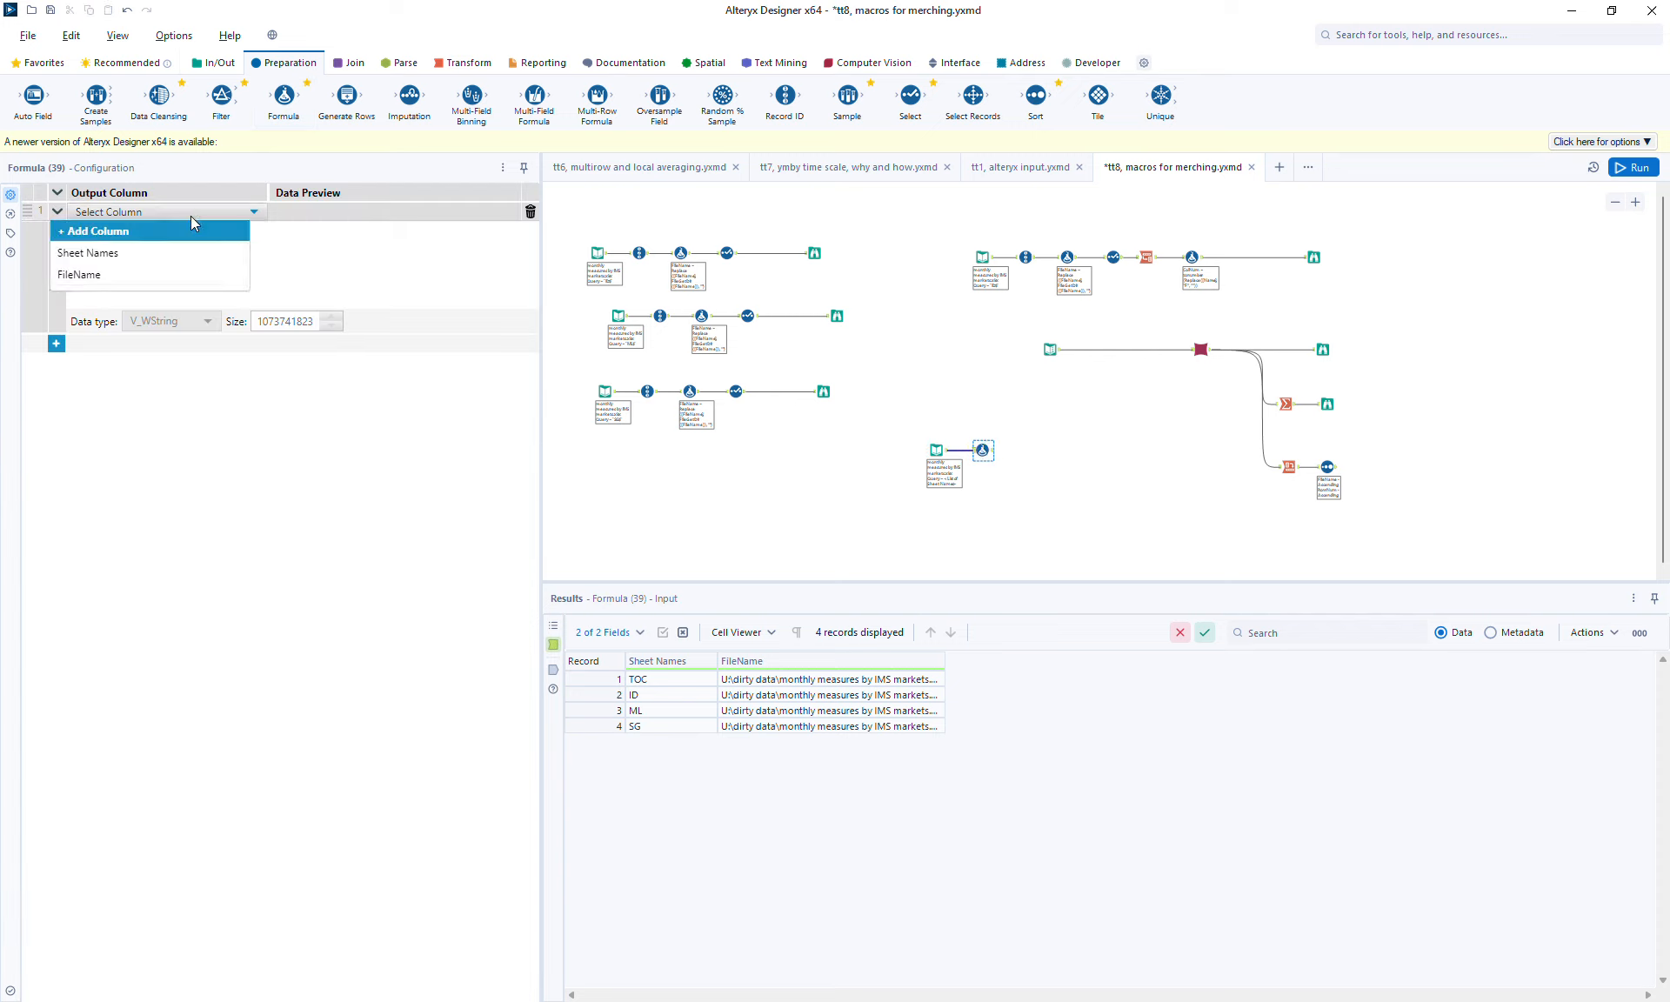
{"action": "left_click", "coordinate": [134, 228]}
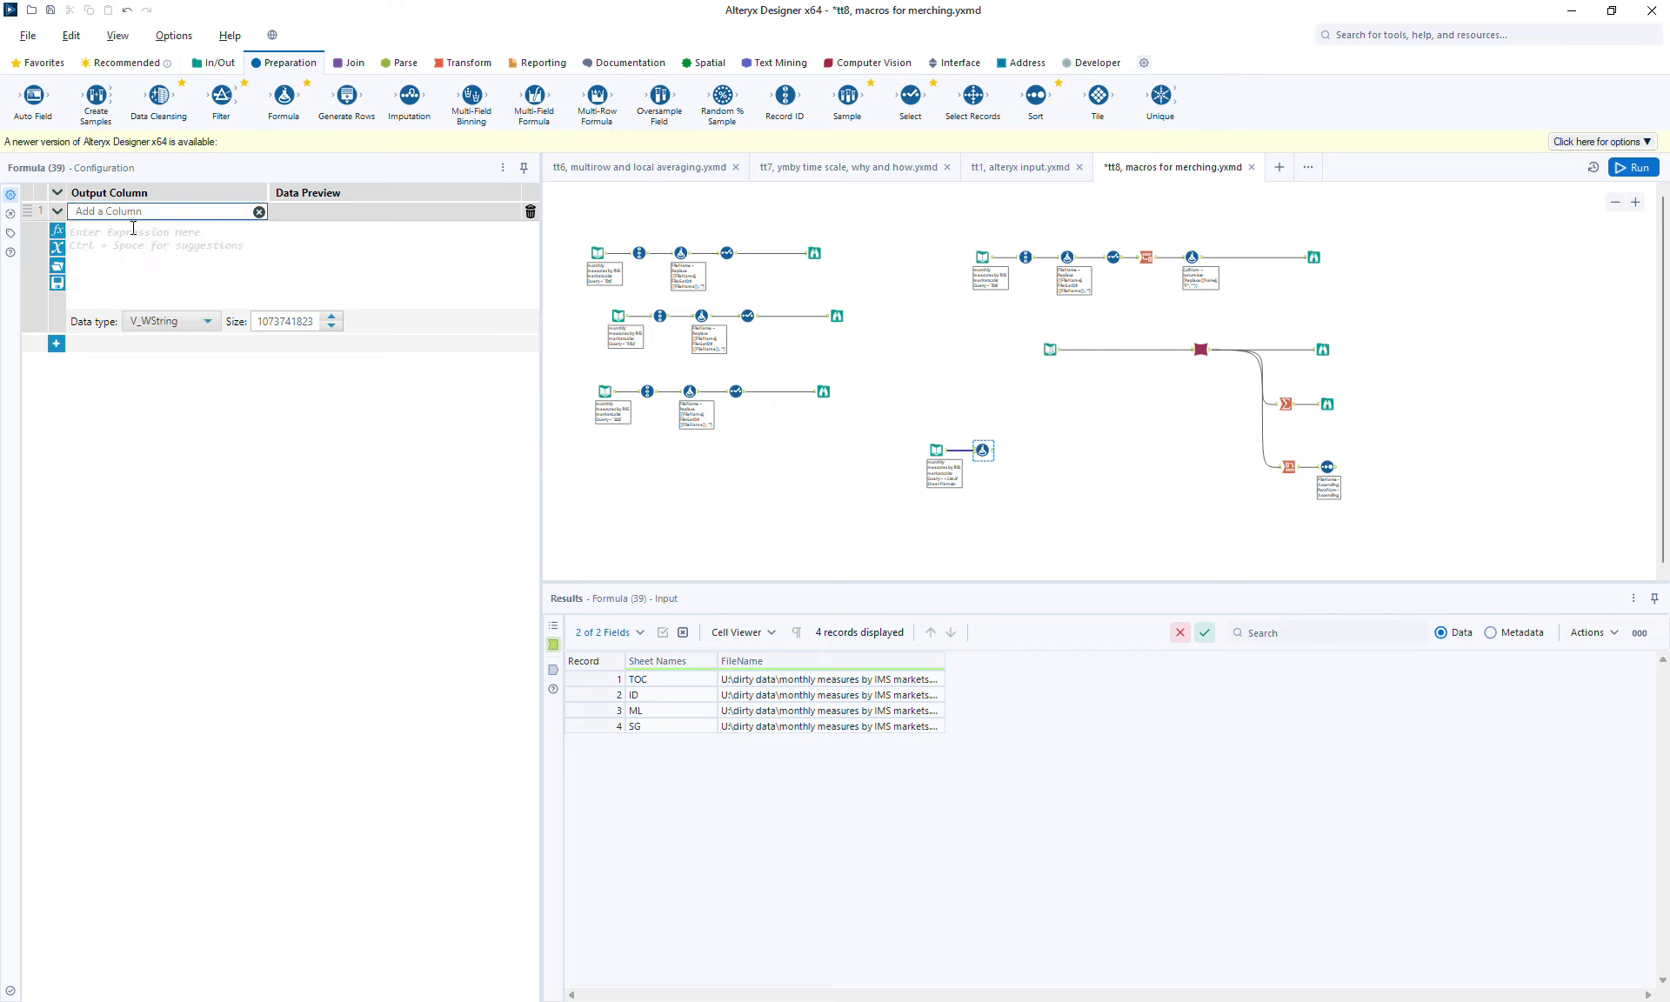
{"action": "type", "text": "TableName"}
{"action": "left_click", "coordinate": [142, 275]}
{"action": "type", "text": "["}
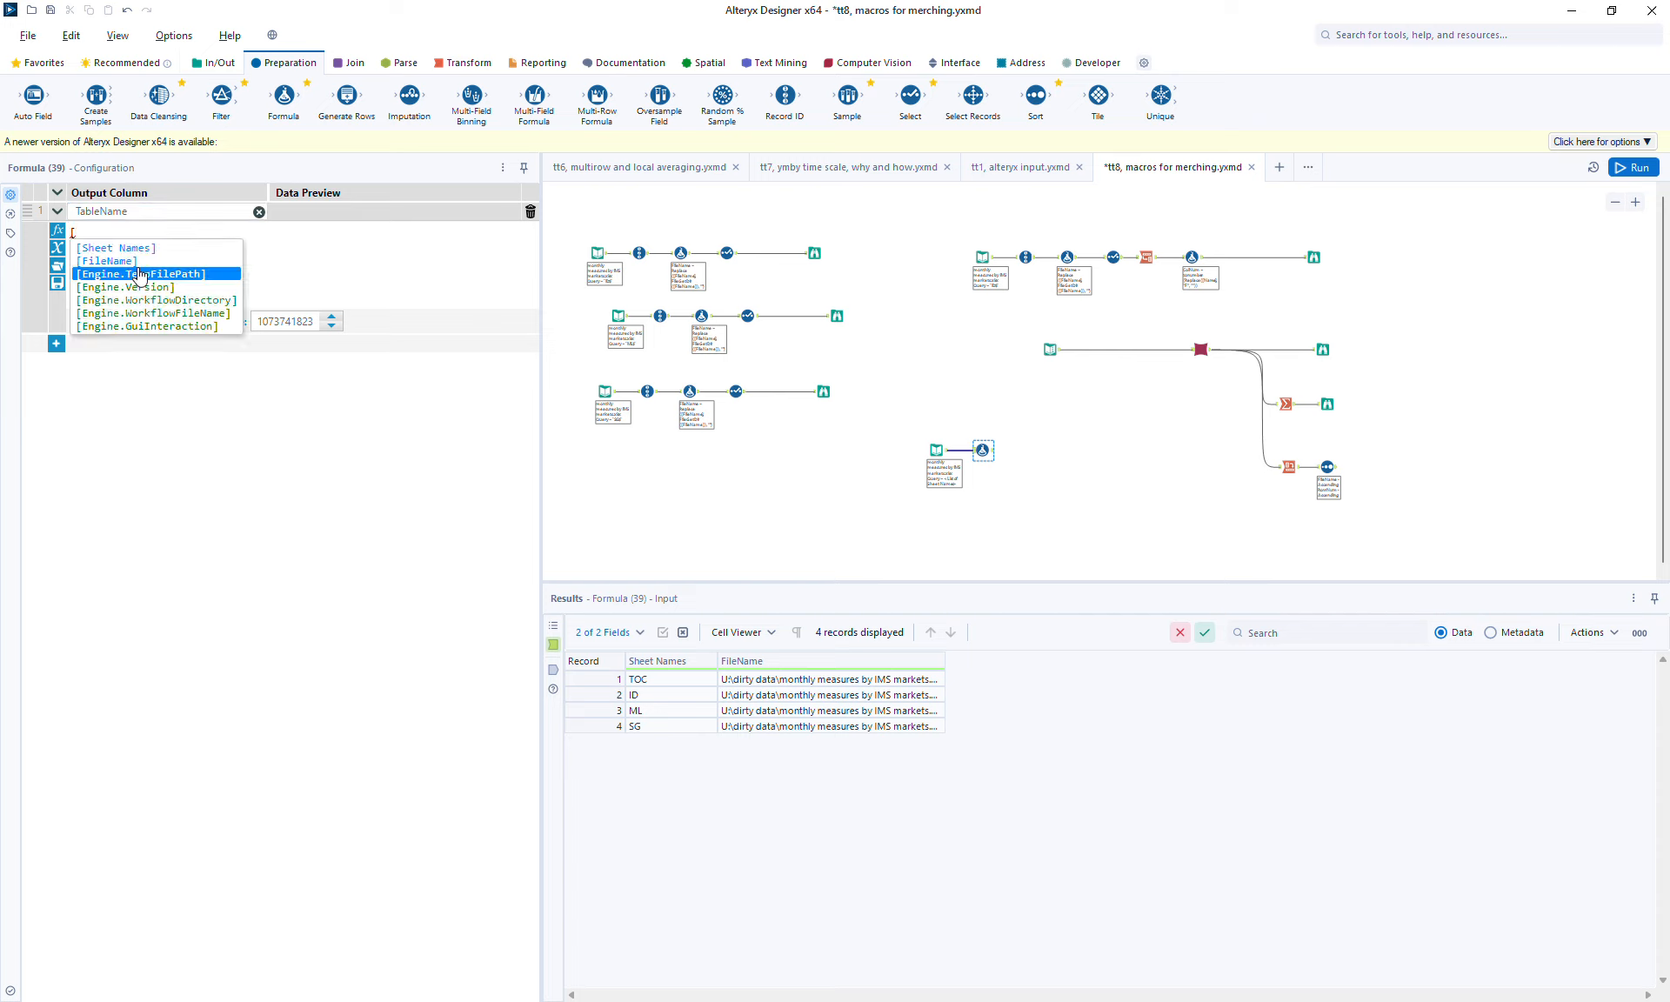
{"action": "key", "text": "Up"}
{"action": "key", "text": "Return"}
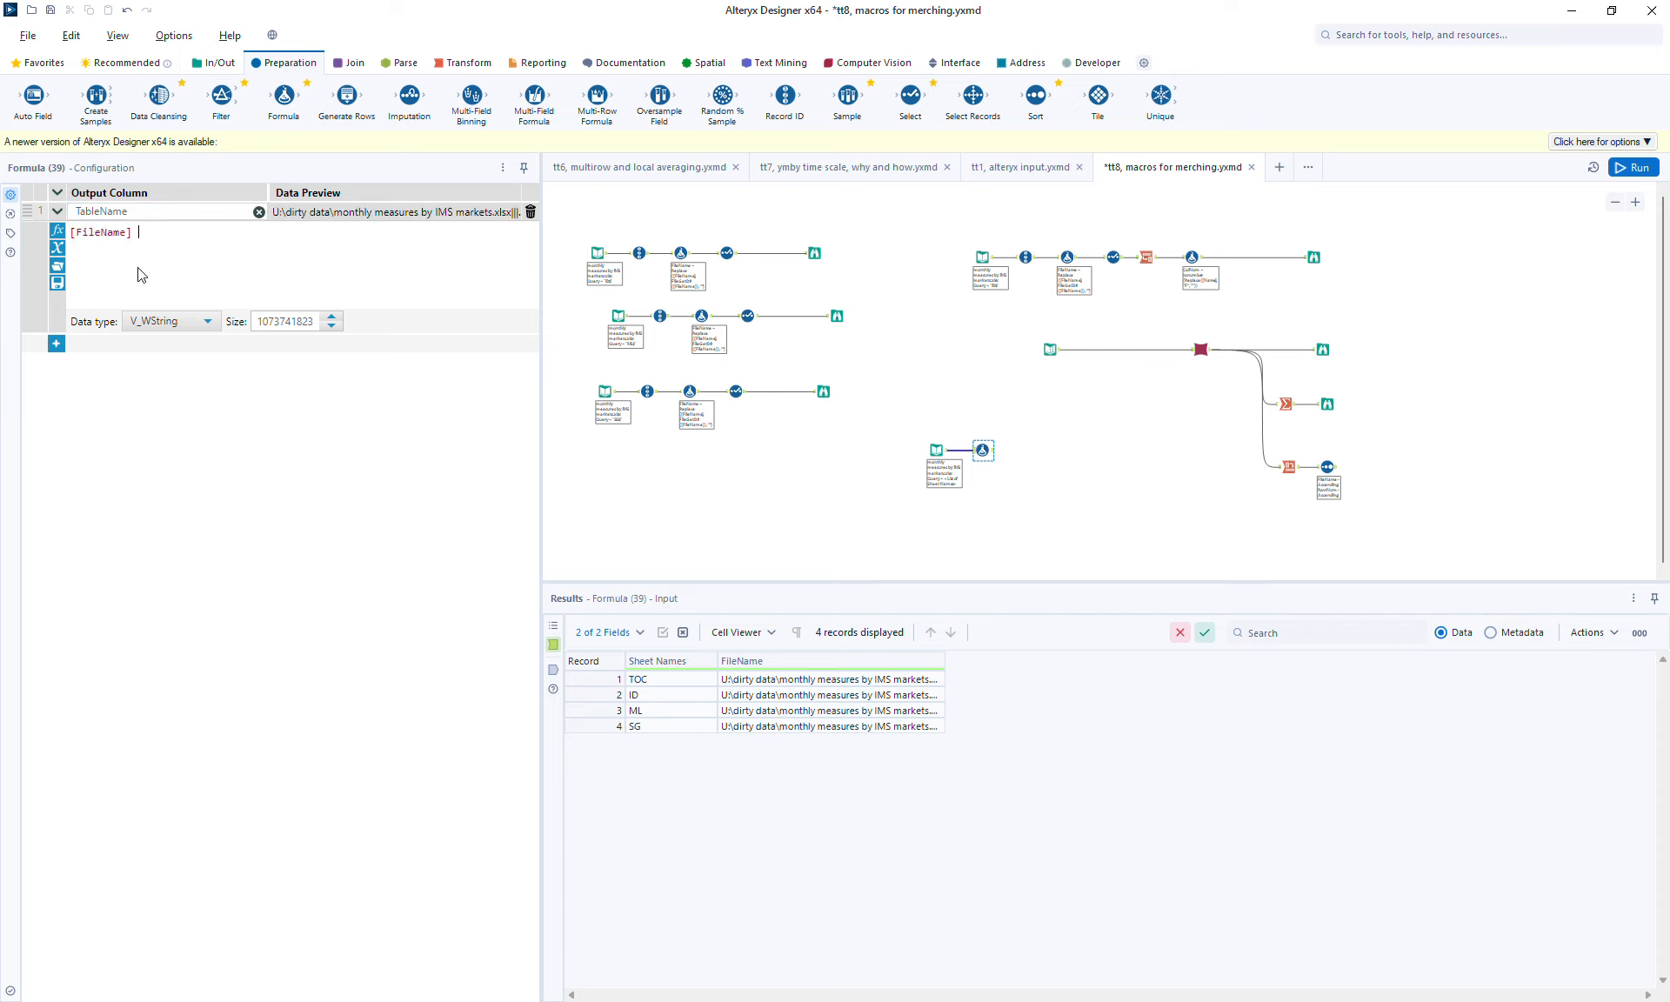
Replace the TableName expression with a Replace function on [FileName] that targets the text "<List of Sheet Names>"
{"action": "key", "text": "ctrl+a"}
{"action": "type", "text": "rep"}
{"action": "key", "text": "Up"}
{"action": "key", "text": "Up"}
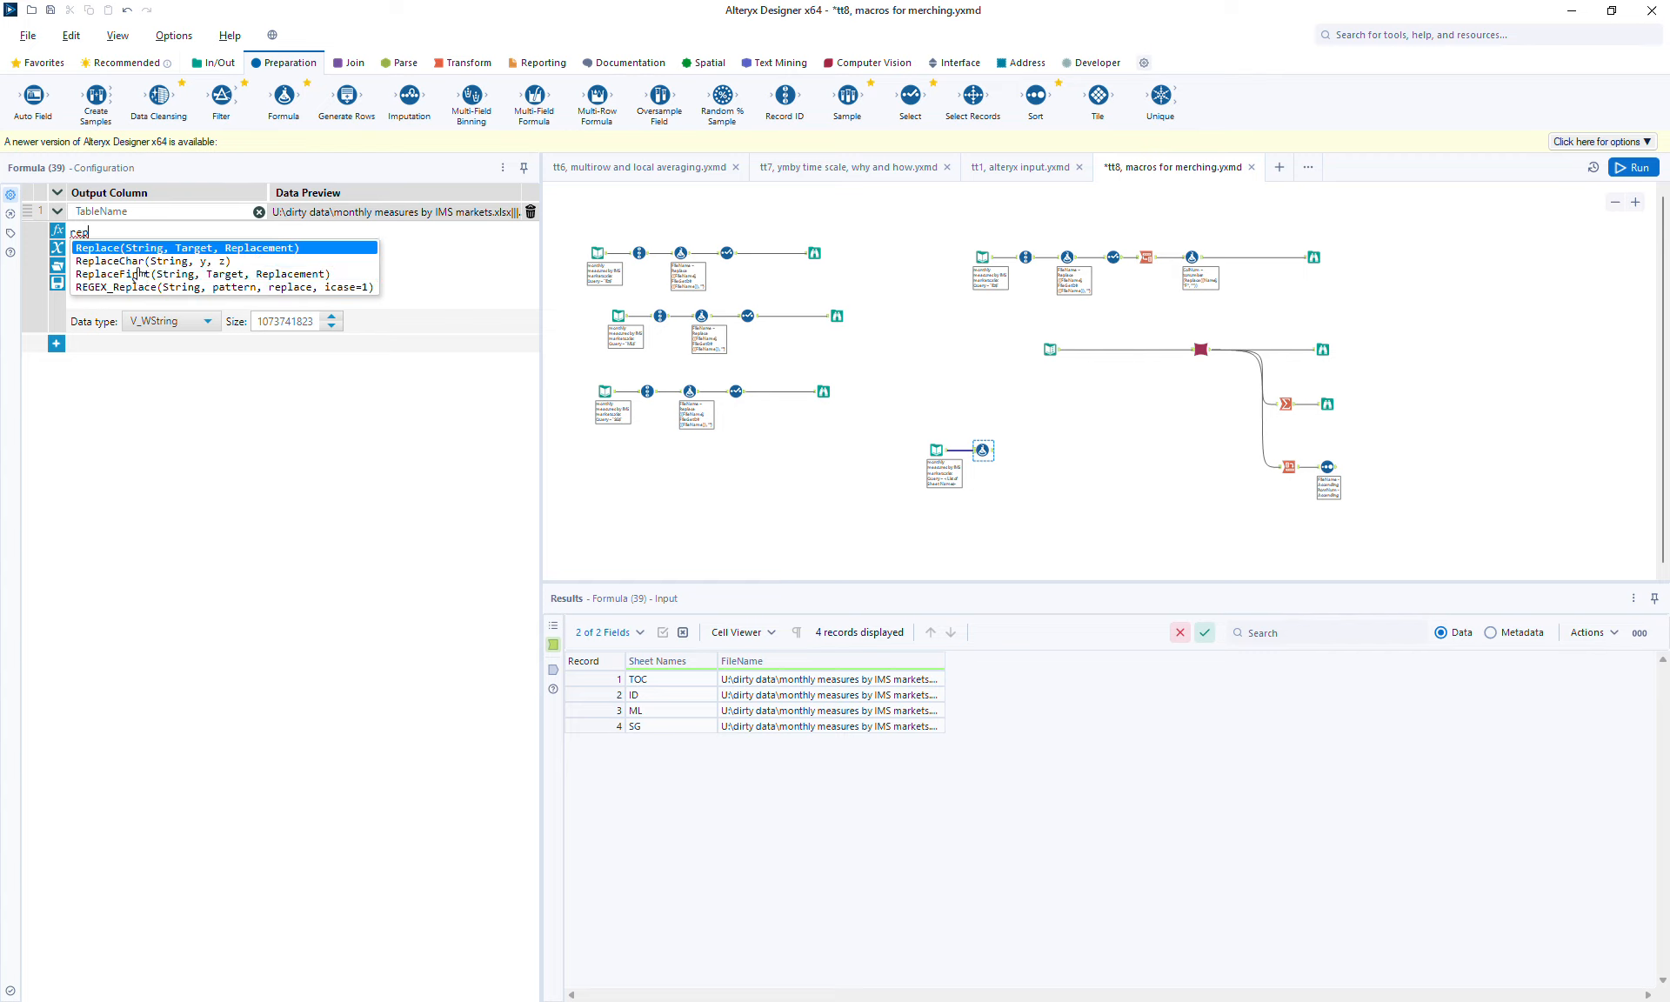
{"action": "key", "text": "Return"}
{"action": "type", "text": "[f"}
{"action": "key", "text": "Up"}
{"action": "key", "text": "Up"}
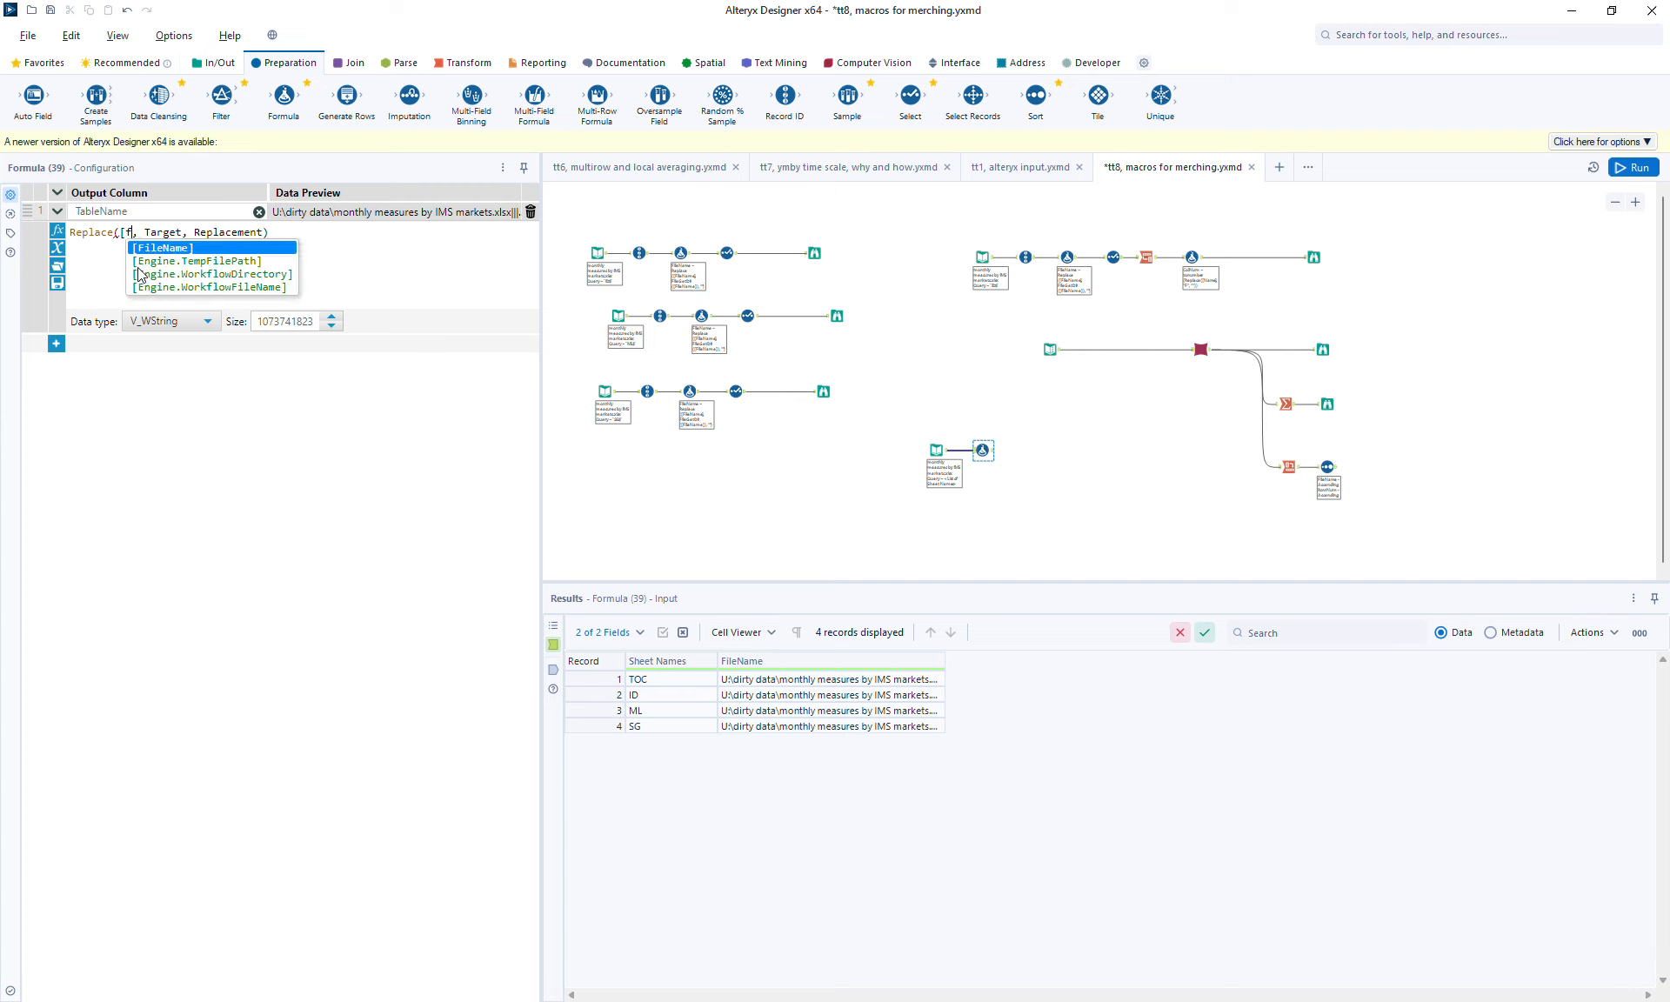
{"action": "key", "text": "Return"}
{"action": "key", "text": "Tab"}
{"action": "type", "text": "\"\""}
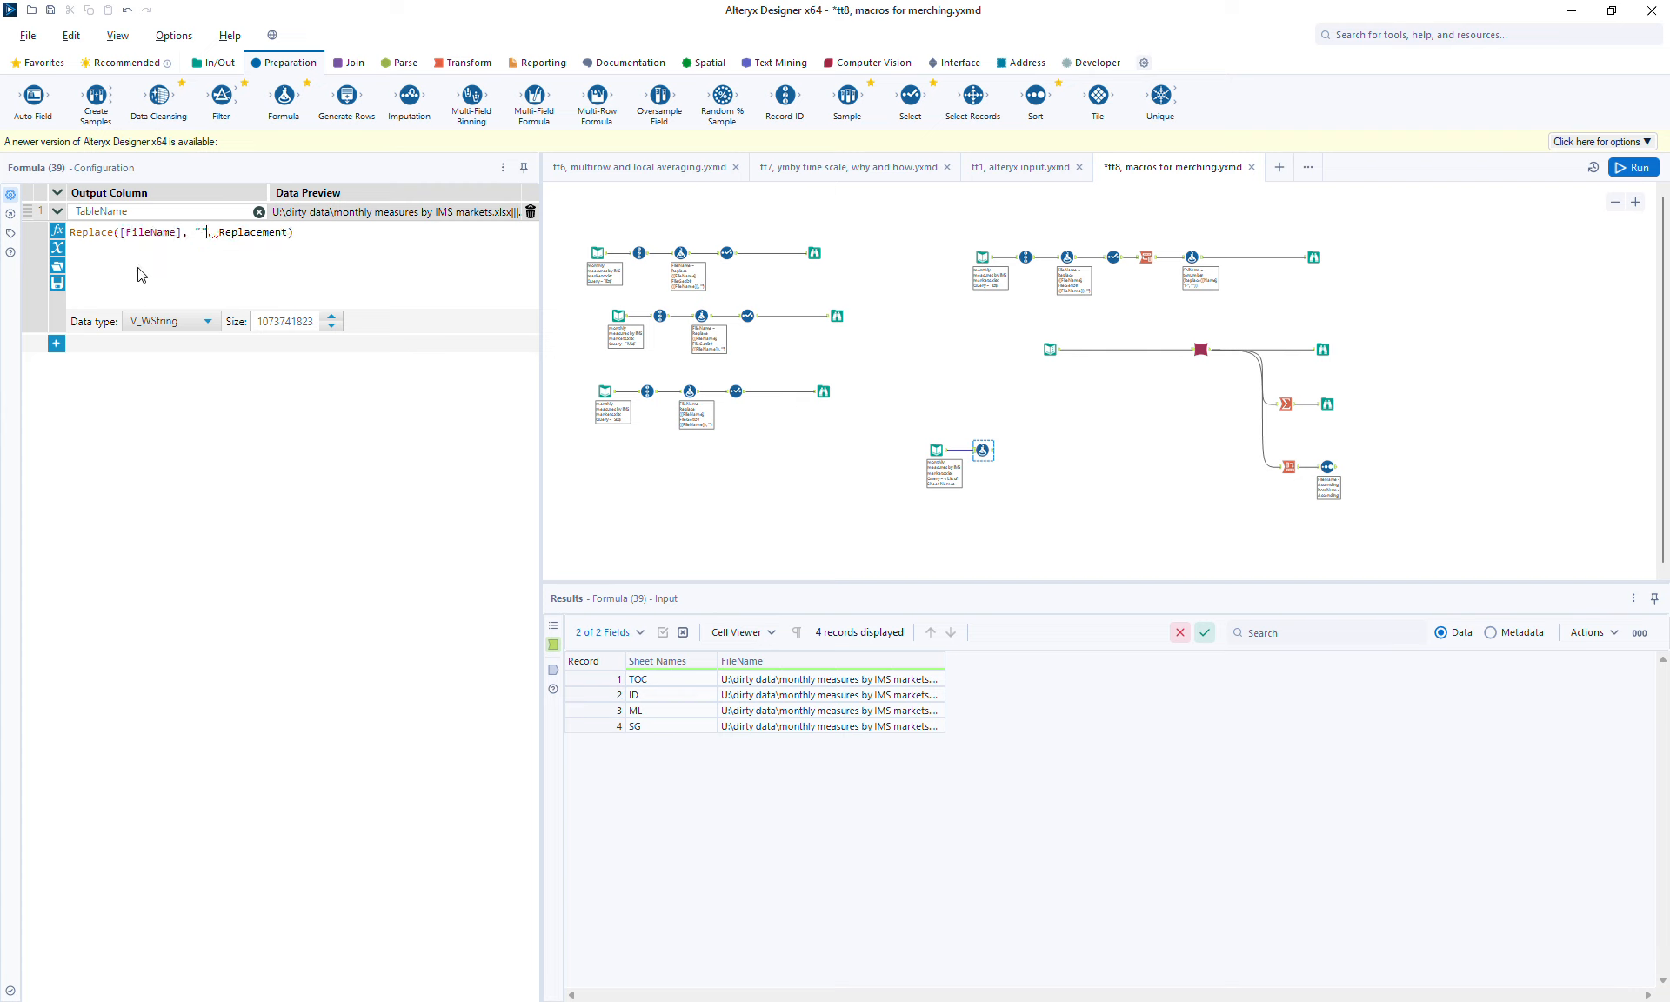
{"action": "type", "text": "<>"}
{"action": "left_click", "coordinate": [874, 680]}
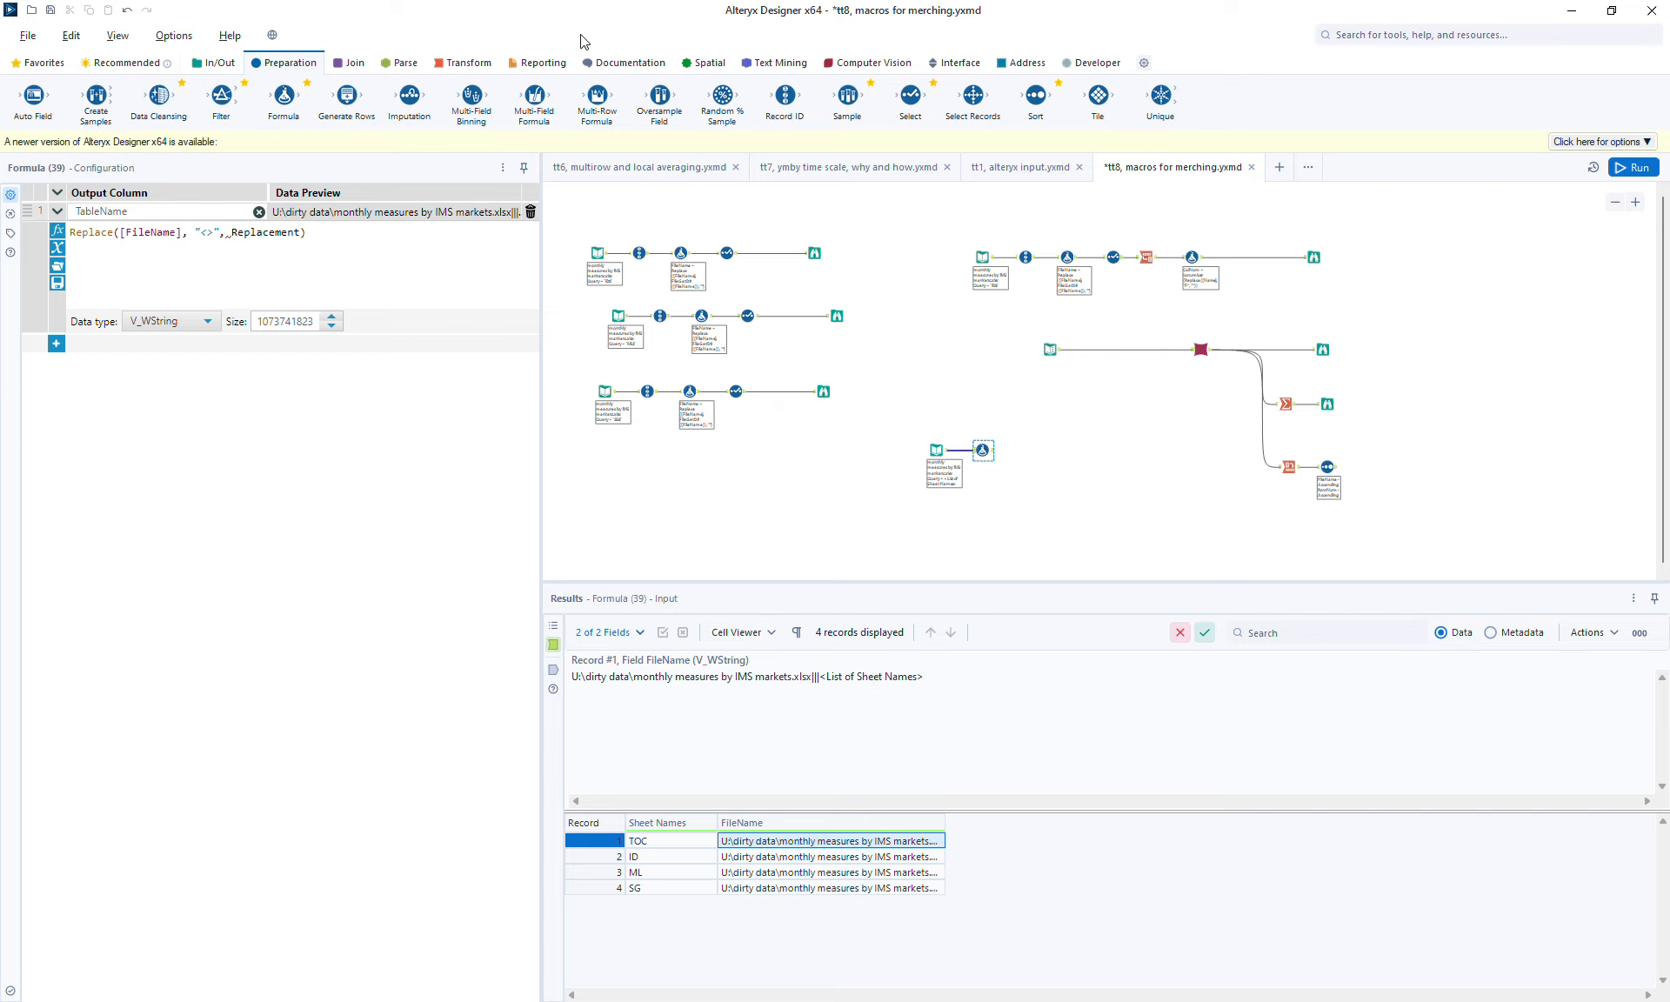
{"action": "type", "text": "List of Sheet Names>"}
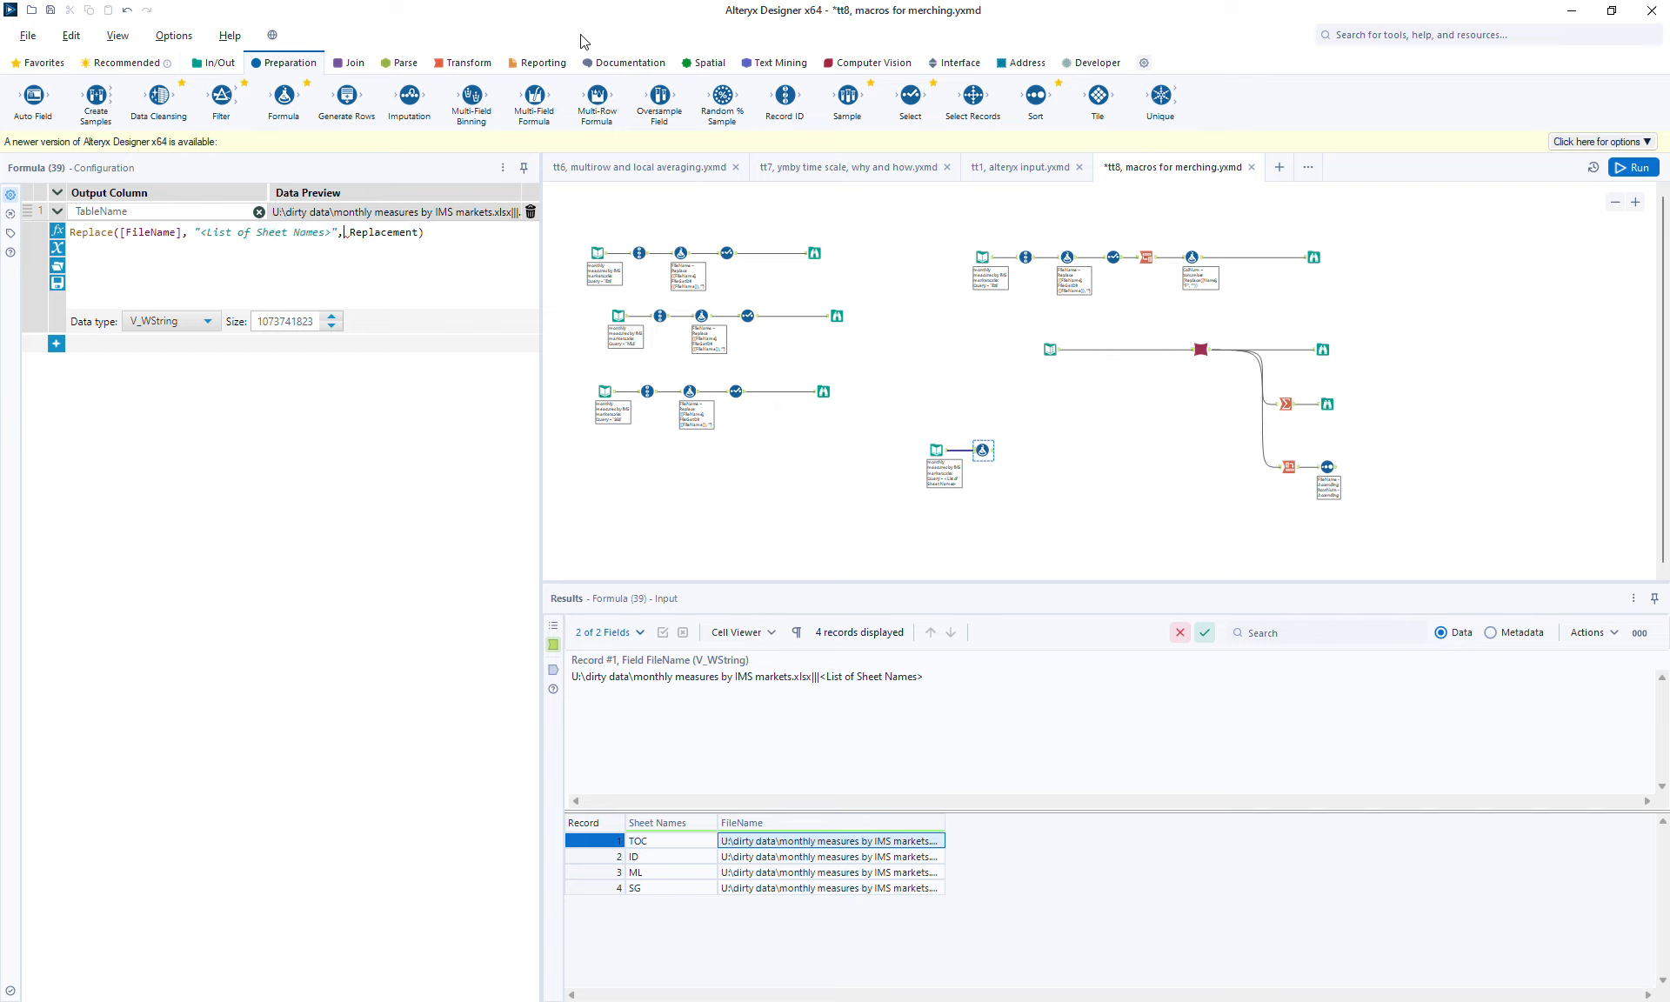
Complete the Replace function with "`"+[Sheet Names]+"$`" as the replacement argument
{"action": "type", "text": "\", \""}
{"action": "type", "text": "\"\""}
{"action": "type", "text": "++"}
{"action": "key", "text": "Left"}
{"action": "type", "text": "[Sheet Names]"}
{"action": "key", "text": "Return"}
Add a Browse tool after the Formula, run the workflow, and show the full FileName and TableName values in its results
{"action": "left_click", "coordinate": [980, 449]}
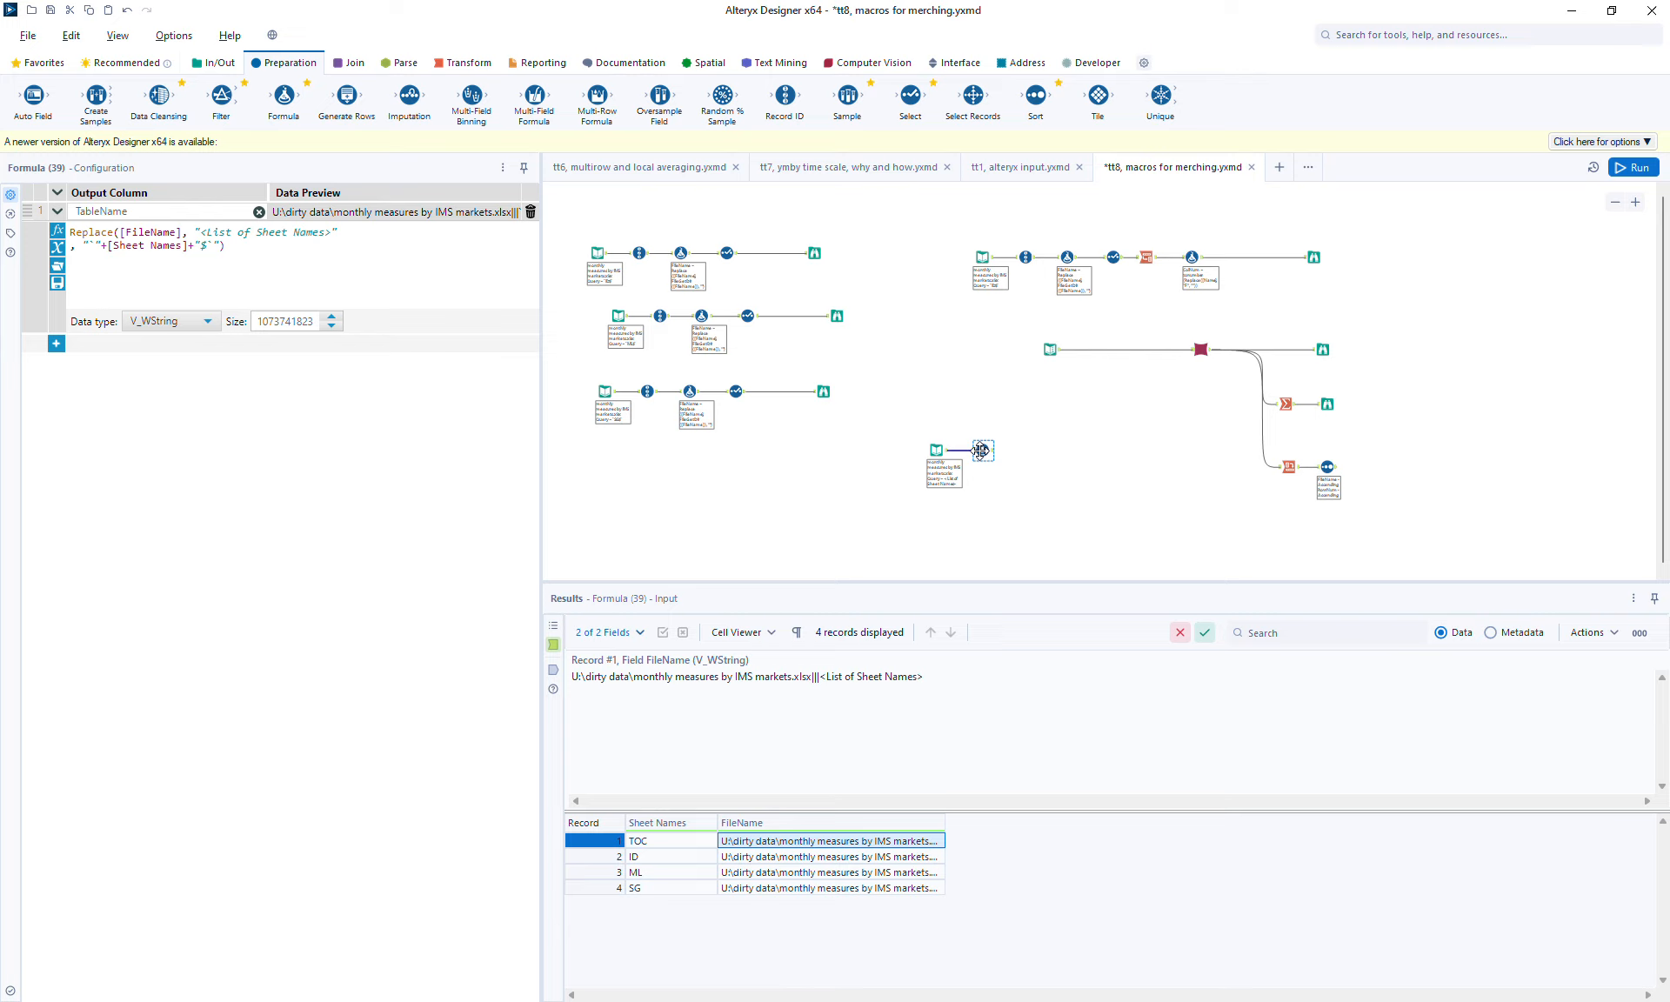
{"action": "key", "text": "ctrl+shift+b"}
{"action": "left_click", "coordinate": [1640, 174]}
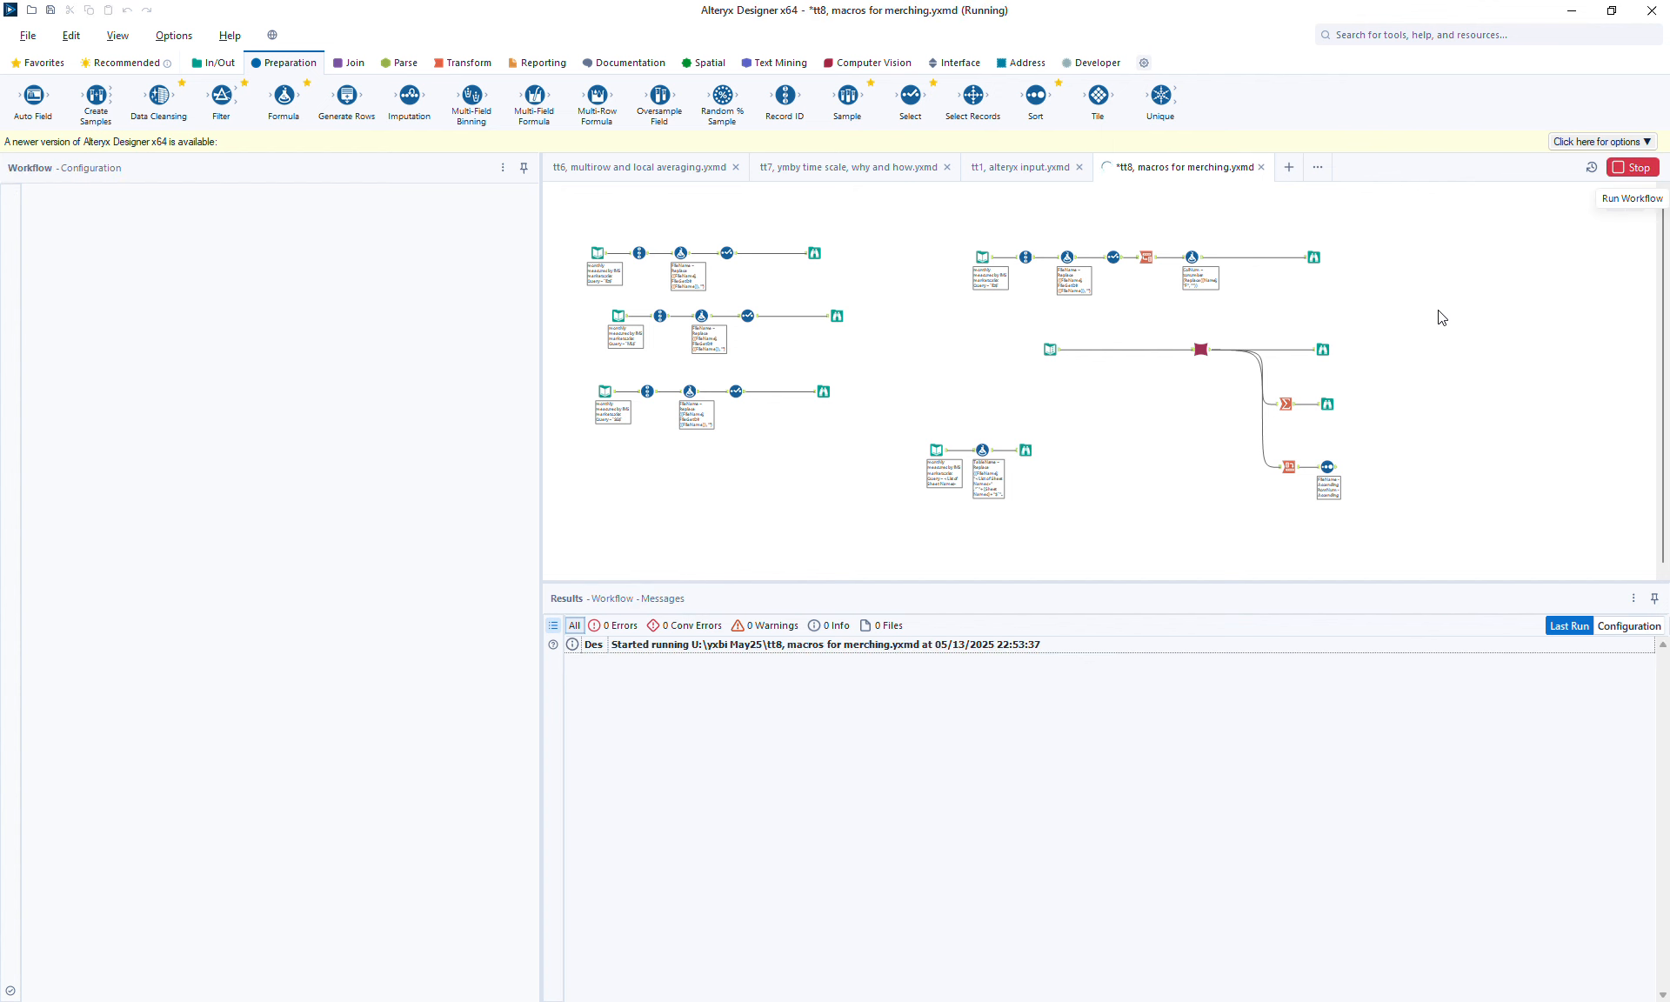
{"action": "left_click", "coordinate": [1029, 454]}
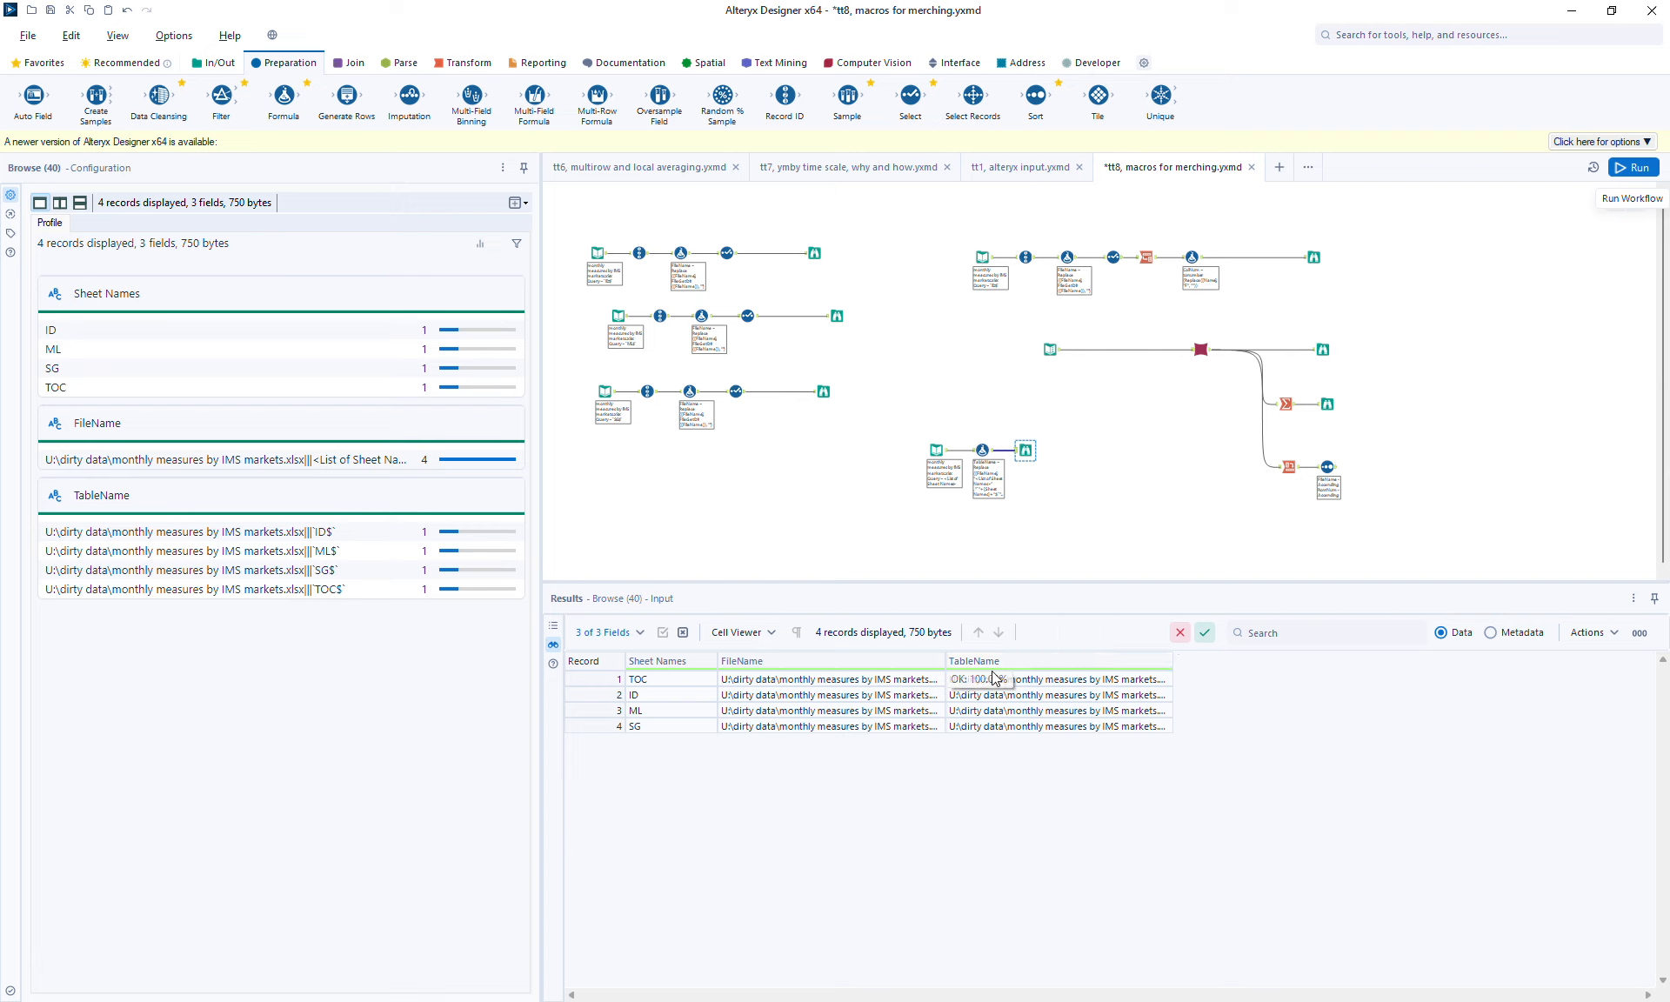
{"action": "left_click_drag", "start_coordinate": [944, 659], "coordinate": [1143, 662]}
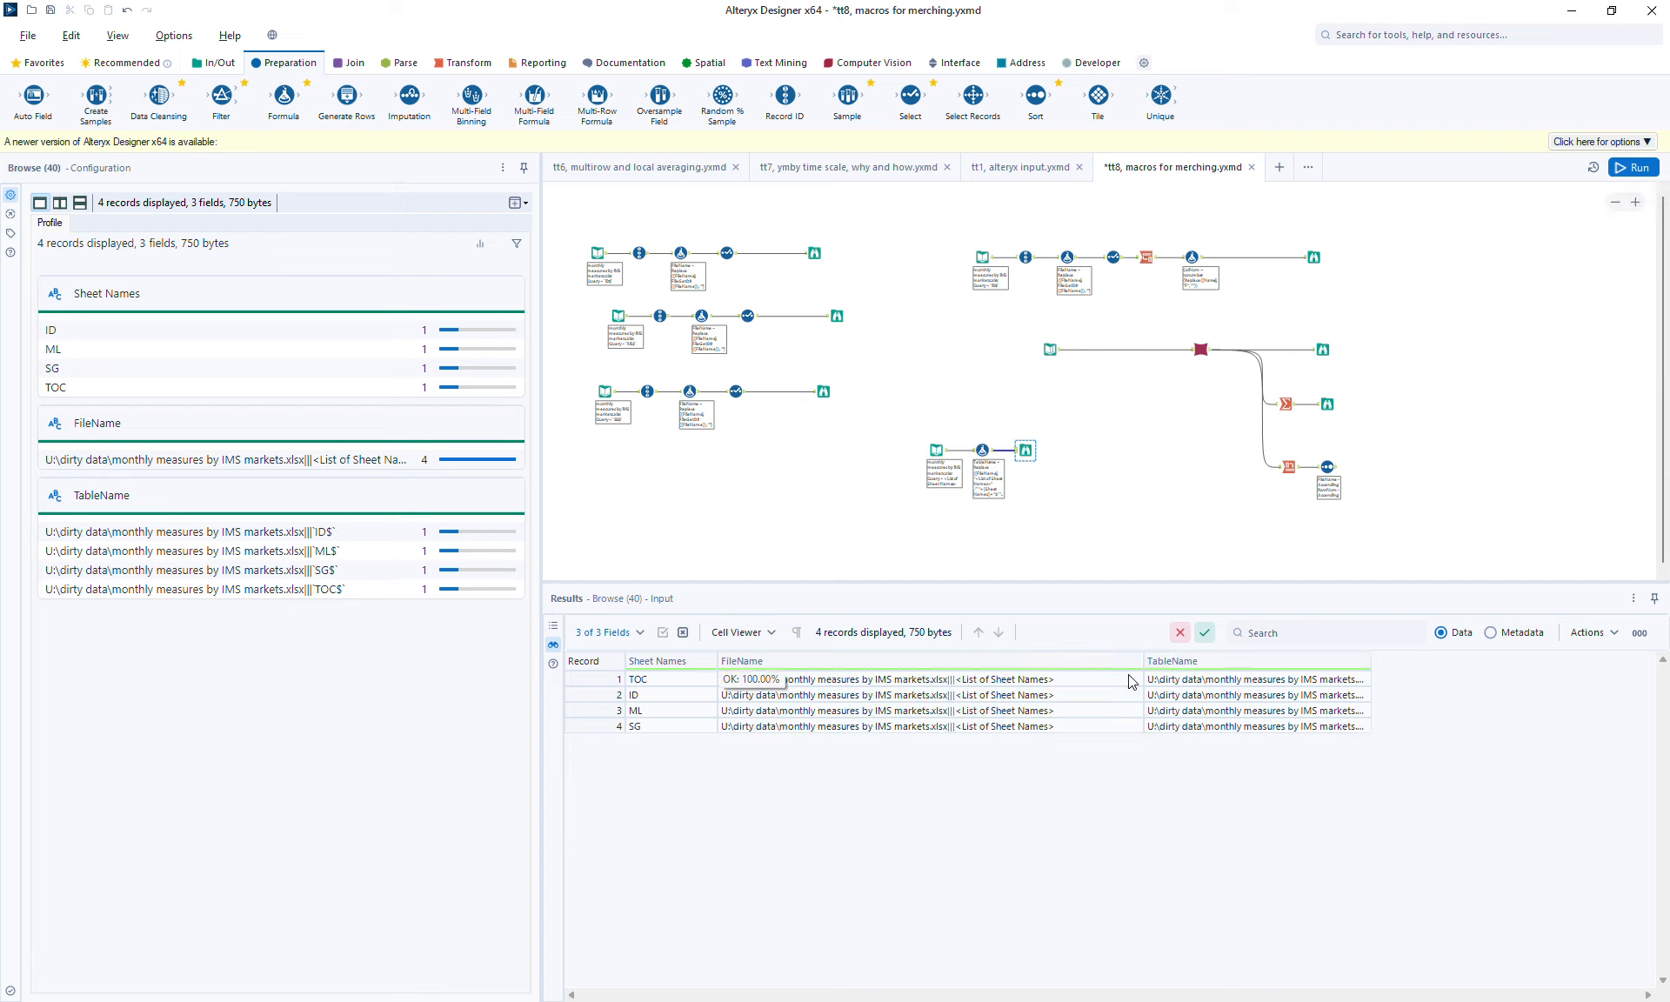
{"action": "left_click", "coordinate": [1366, 662]}
{"action": "left_click", "coordinate": [1409, 681]}
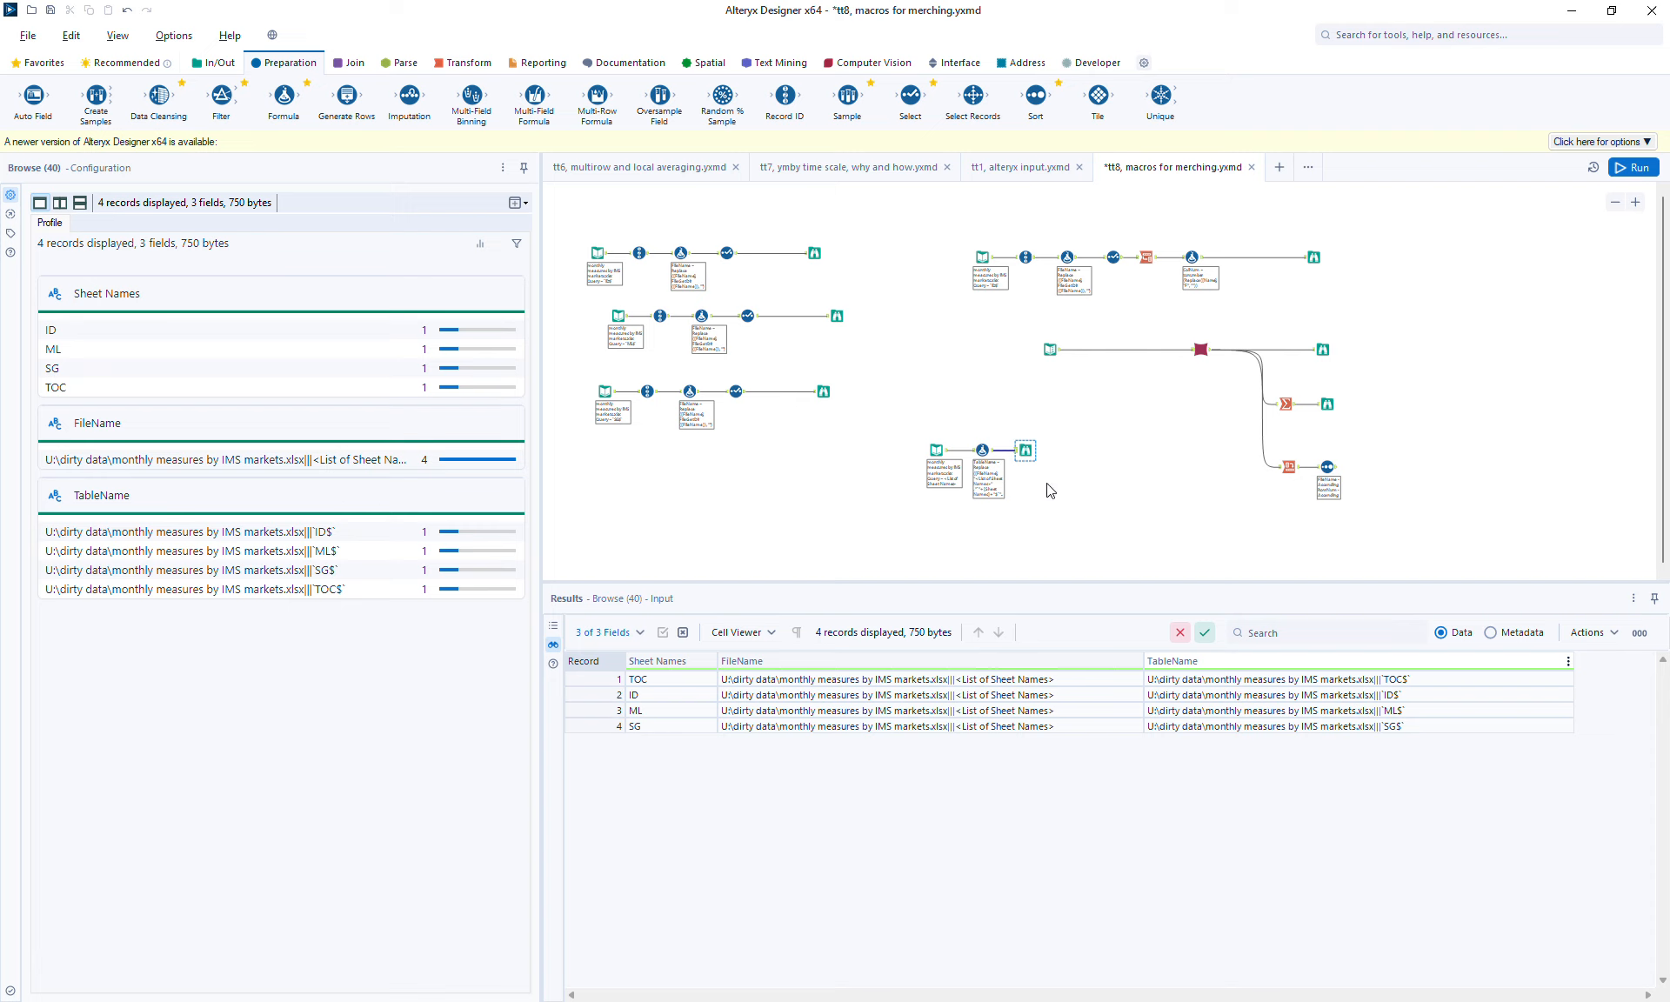
Insert a Filter tool between the Formula and Browse tools with the custom expression [Sheet Names] != "TOC"
{"action": "left_click_drag", "start_coordinate": [1026, 449], "coordinate": [1129, 449]}
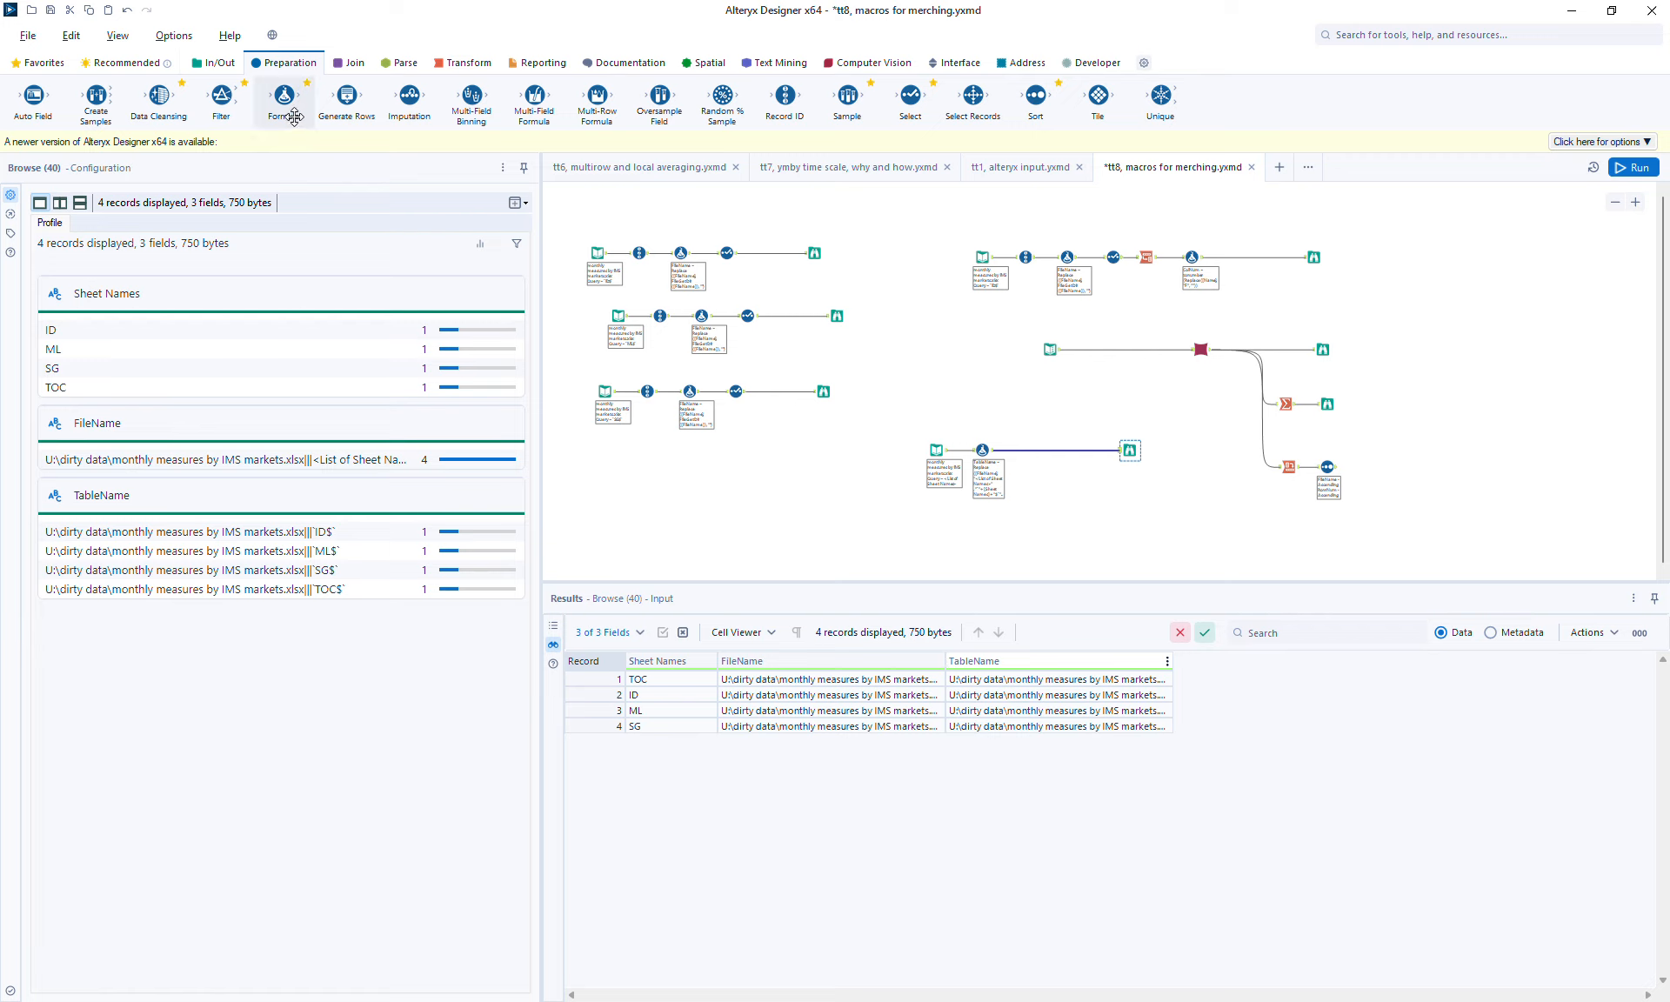
{"action": "left_click_drag", "start_coordinate": [209, 102], "coordinate": [1046, 478]}
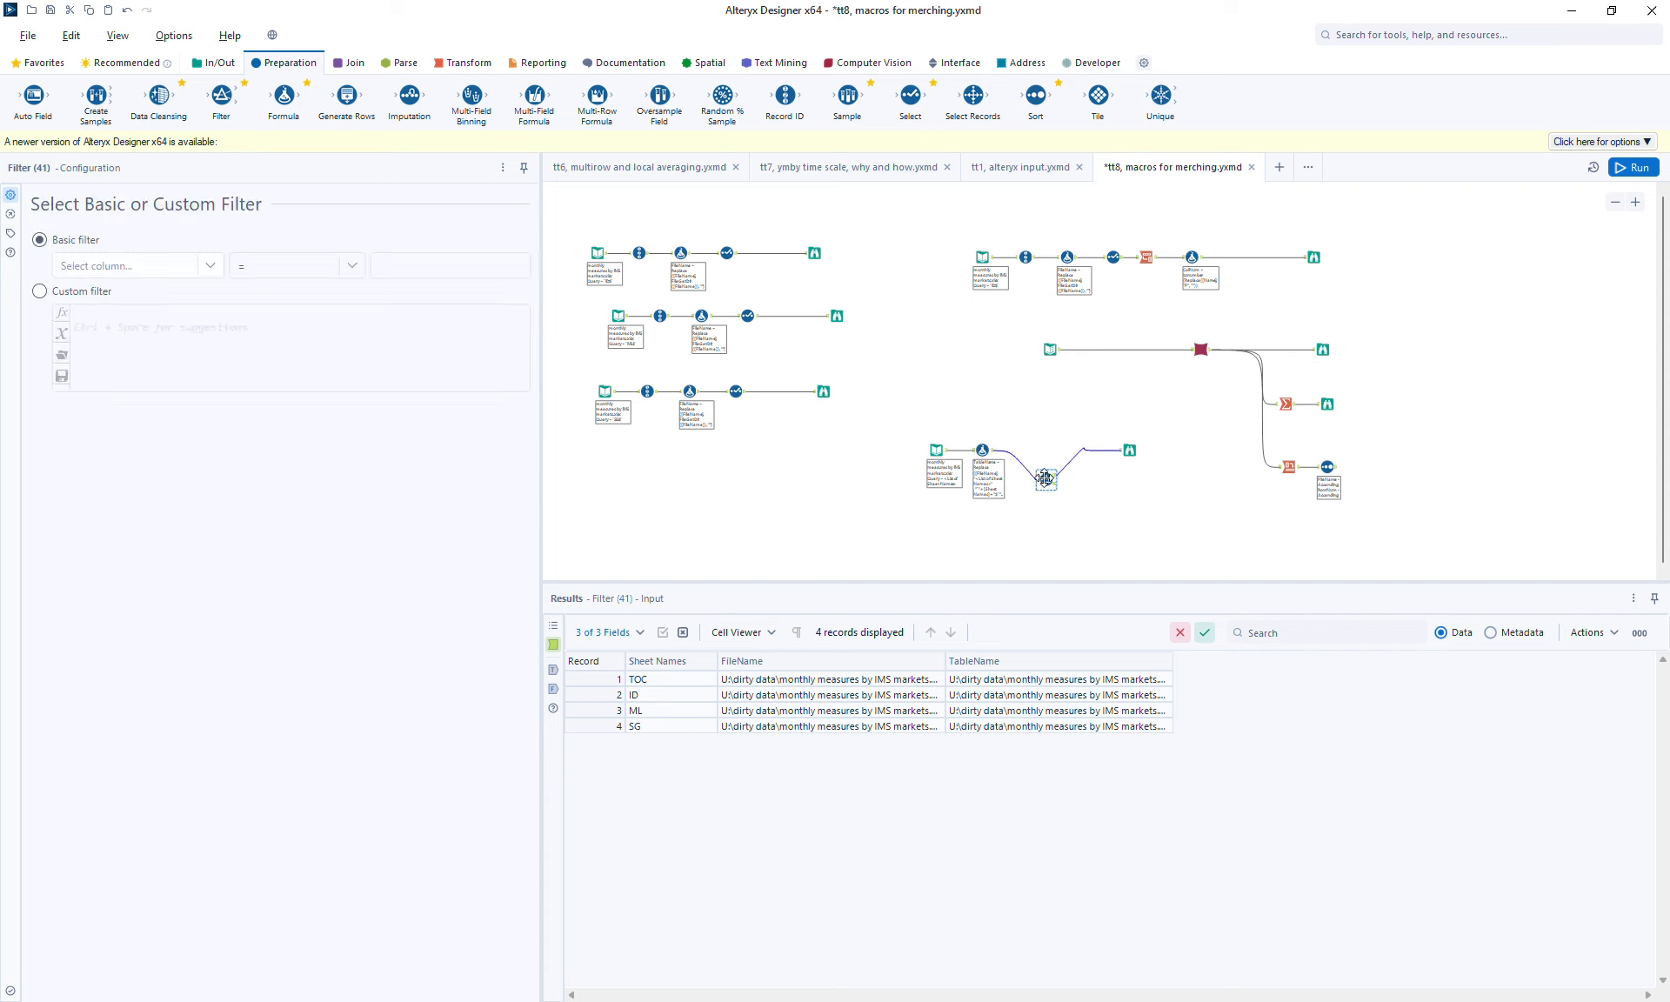
{"action": "left_click", "coordinate": [58, 299]}
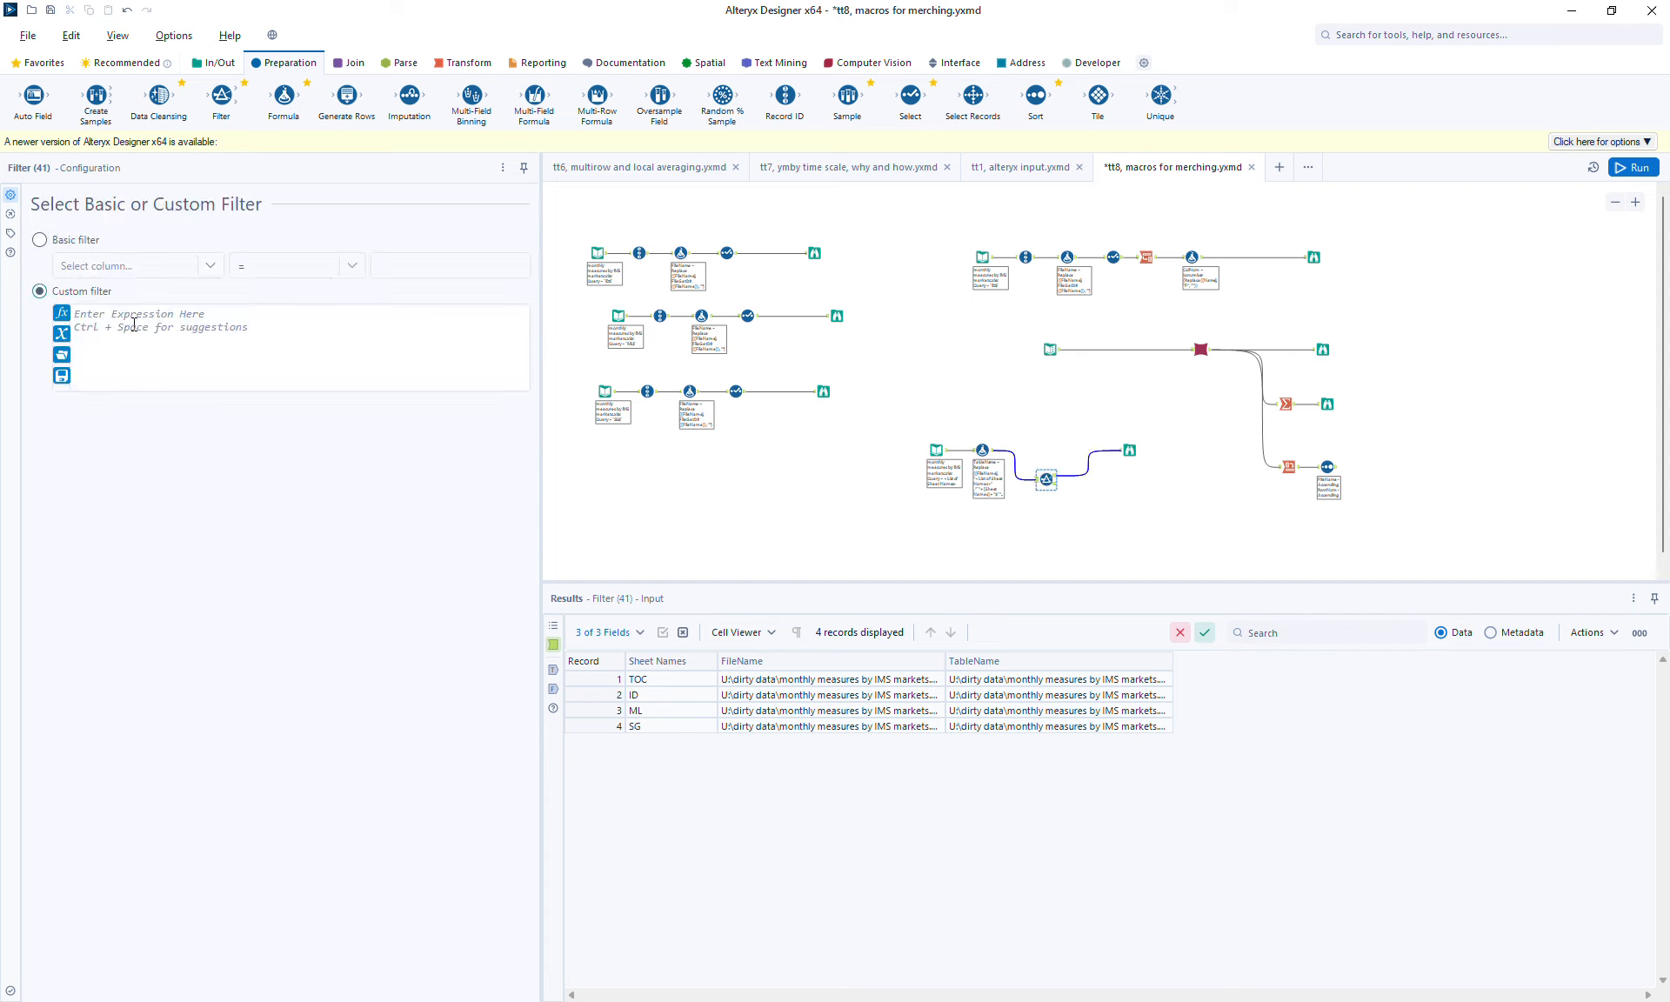
{"action": "type", "text": "[sh\\"}
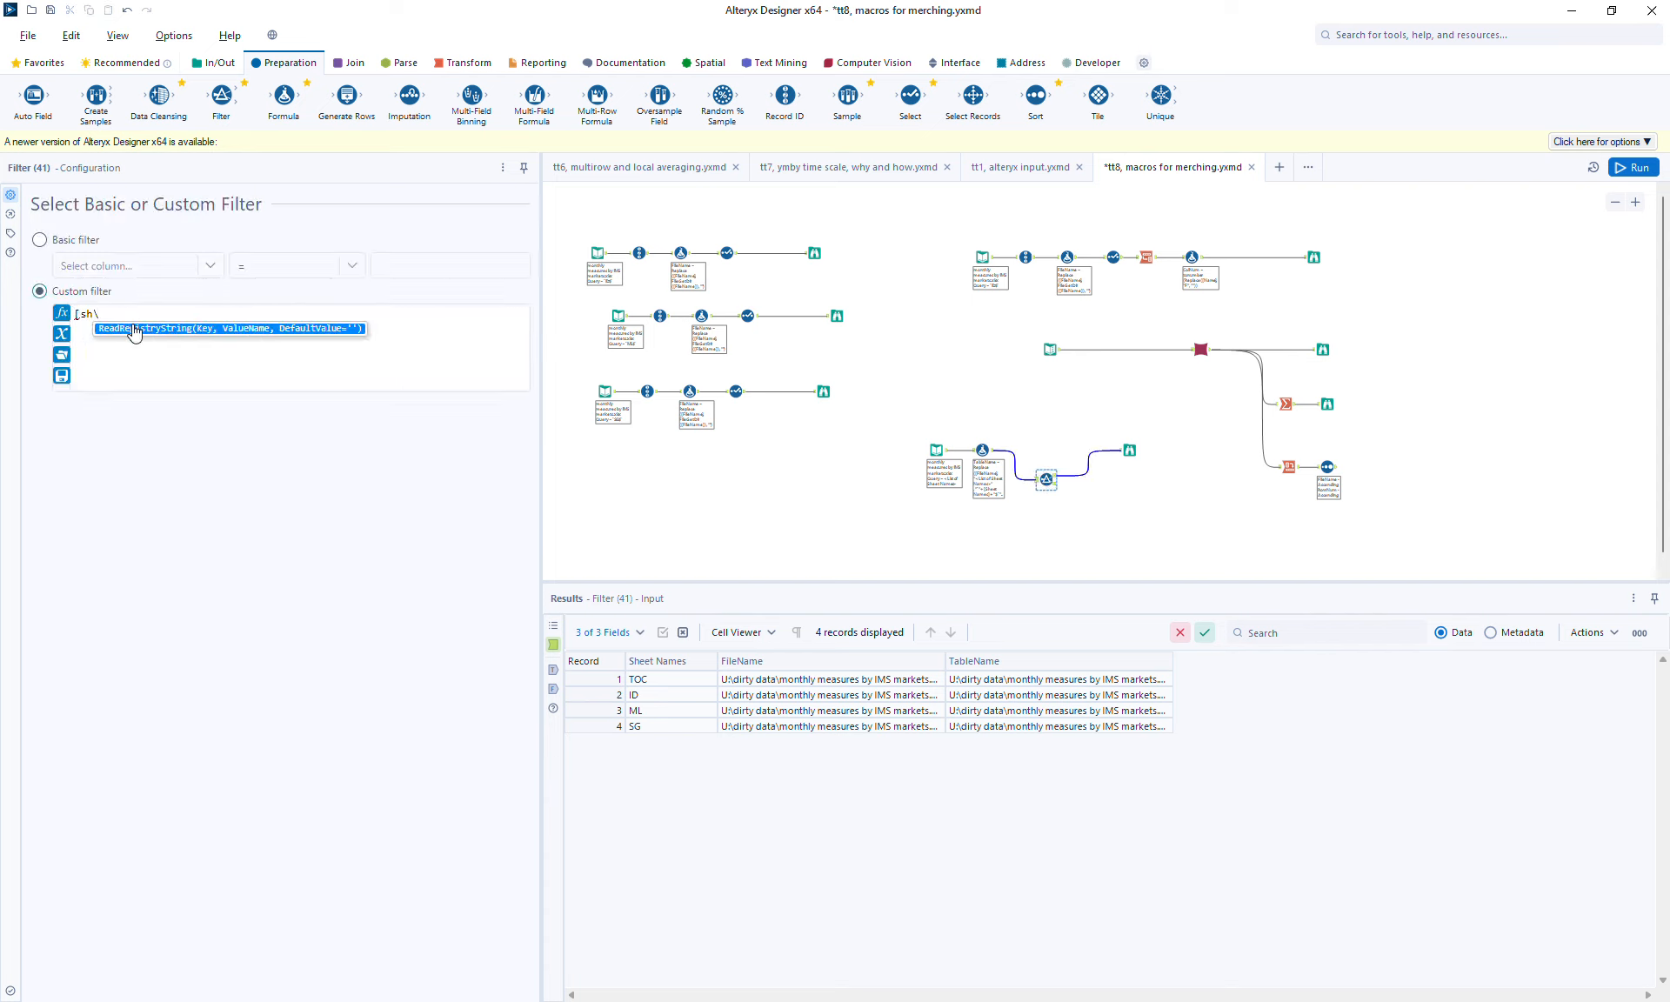
{"action": "key", "text": "BackSpace"}
{"action": "key", "text": "BackSpace"}
{"action": "left_click", "coordinate": [134, 327]}
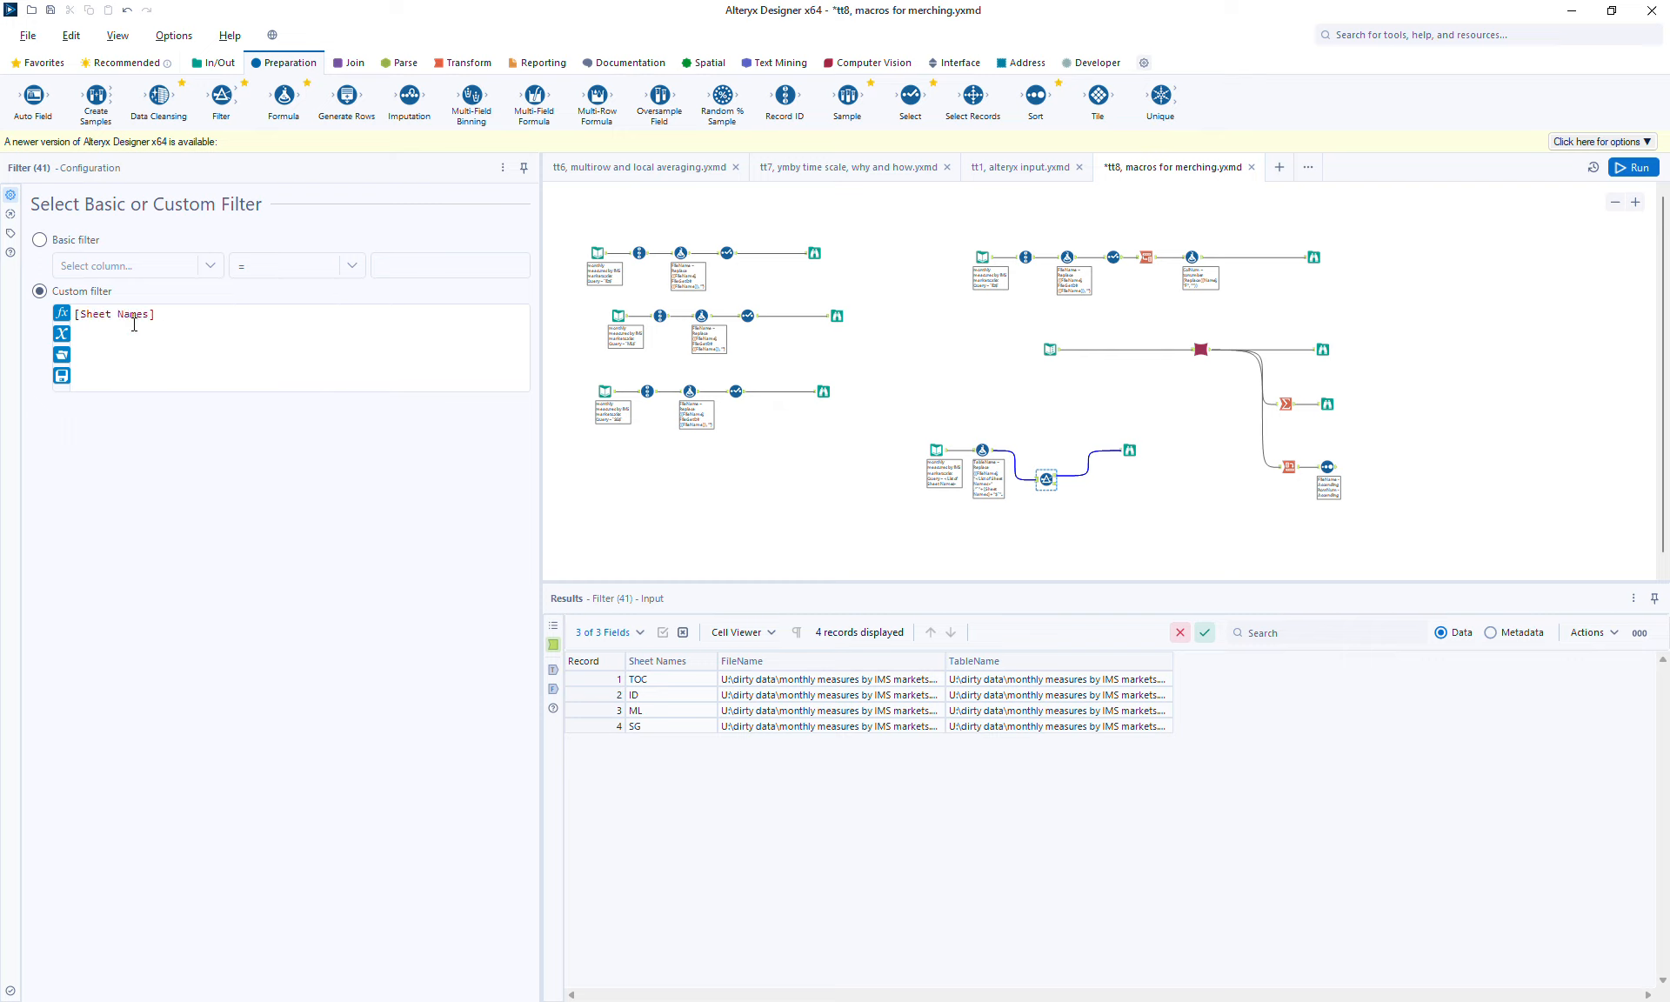
{"action": "type", "text": "!=\"\""}
Run the workflow and examine the filtered Browse results and the Filter's True and False outputs
{"action": "left_click", "coordinate": [1640, 168]}
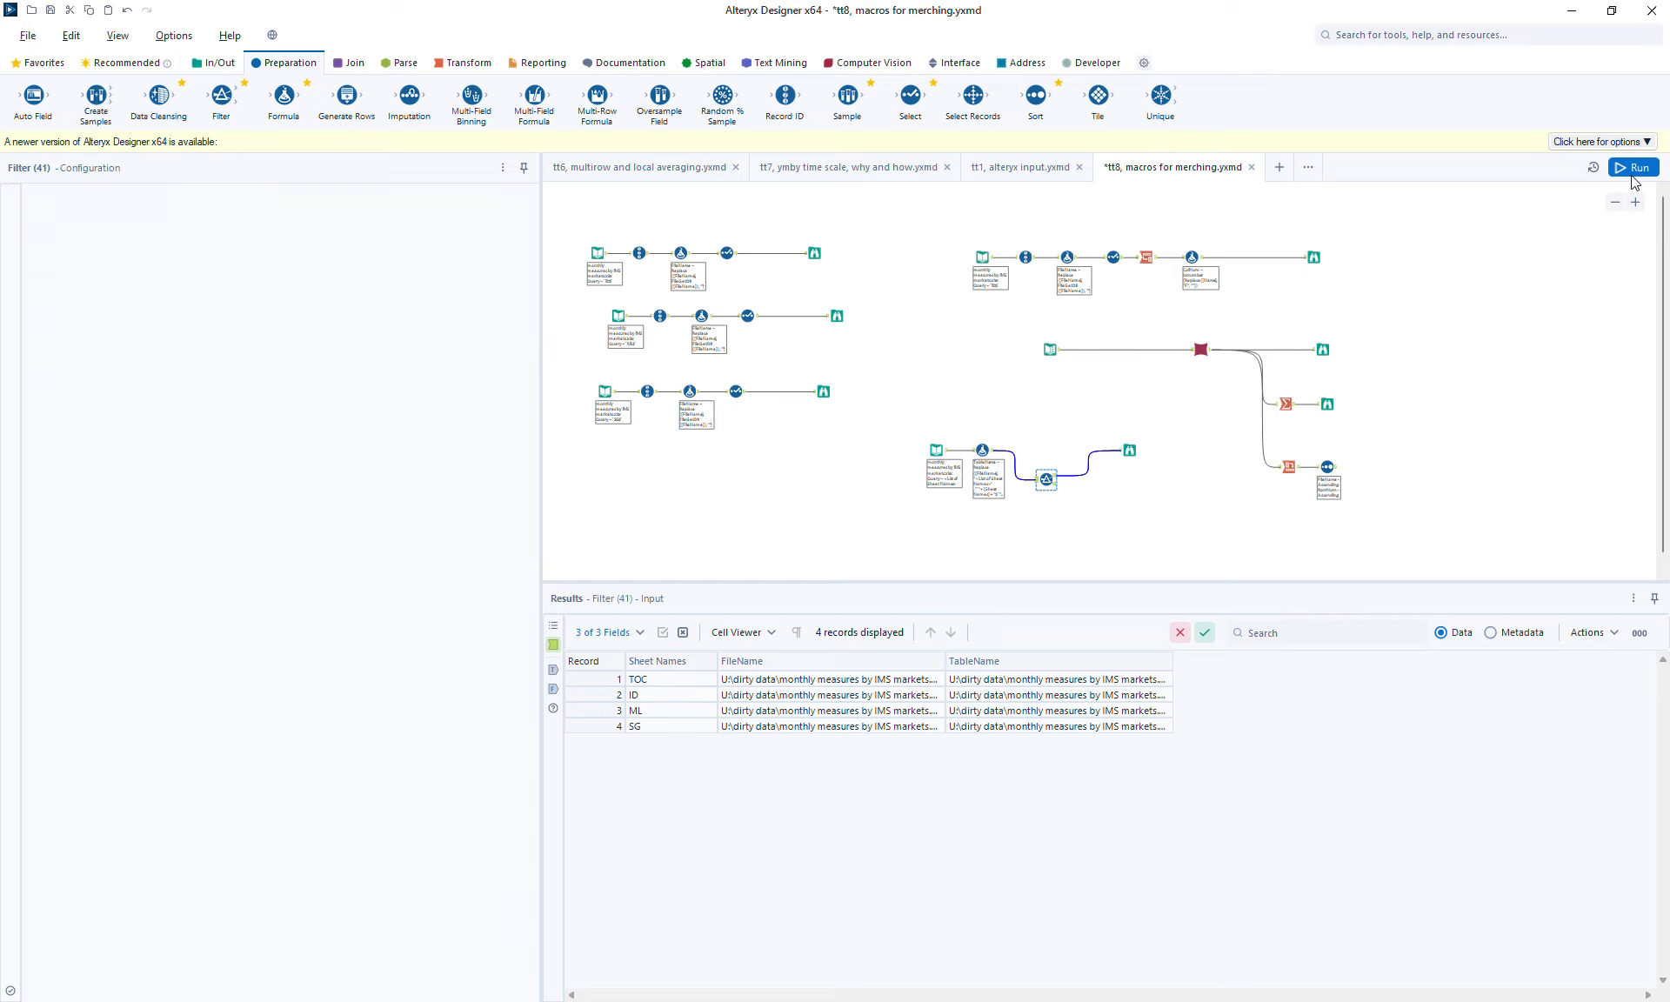
{"action": "left_click", "coordinate": [1130, 450]}
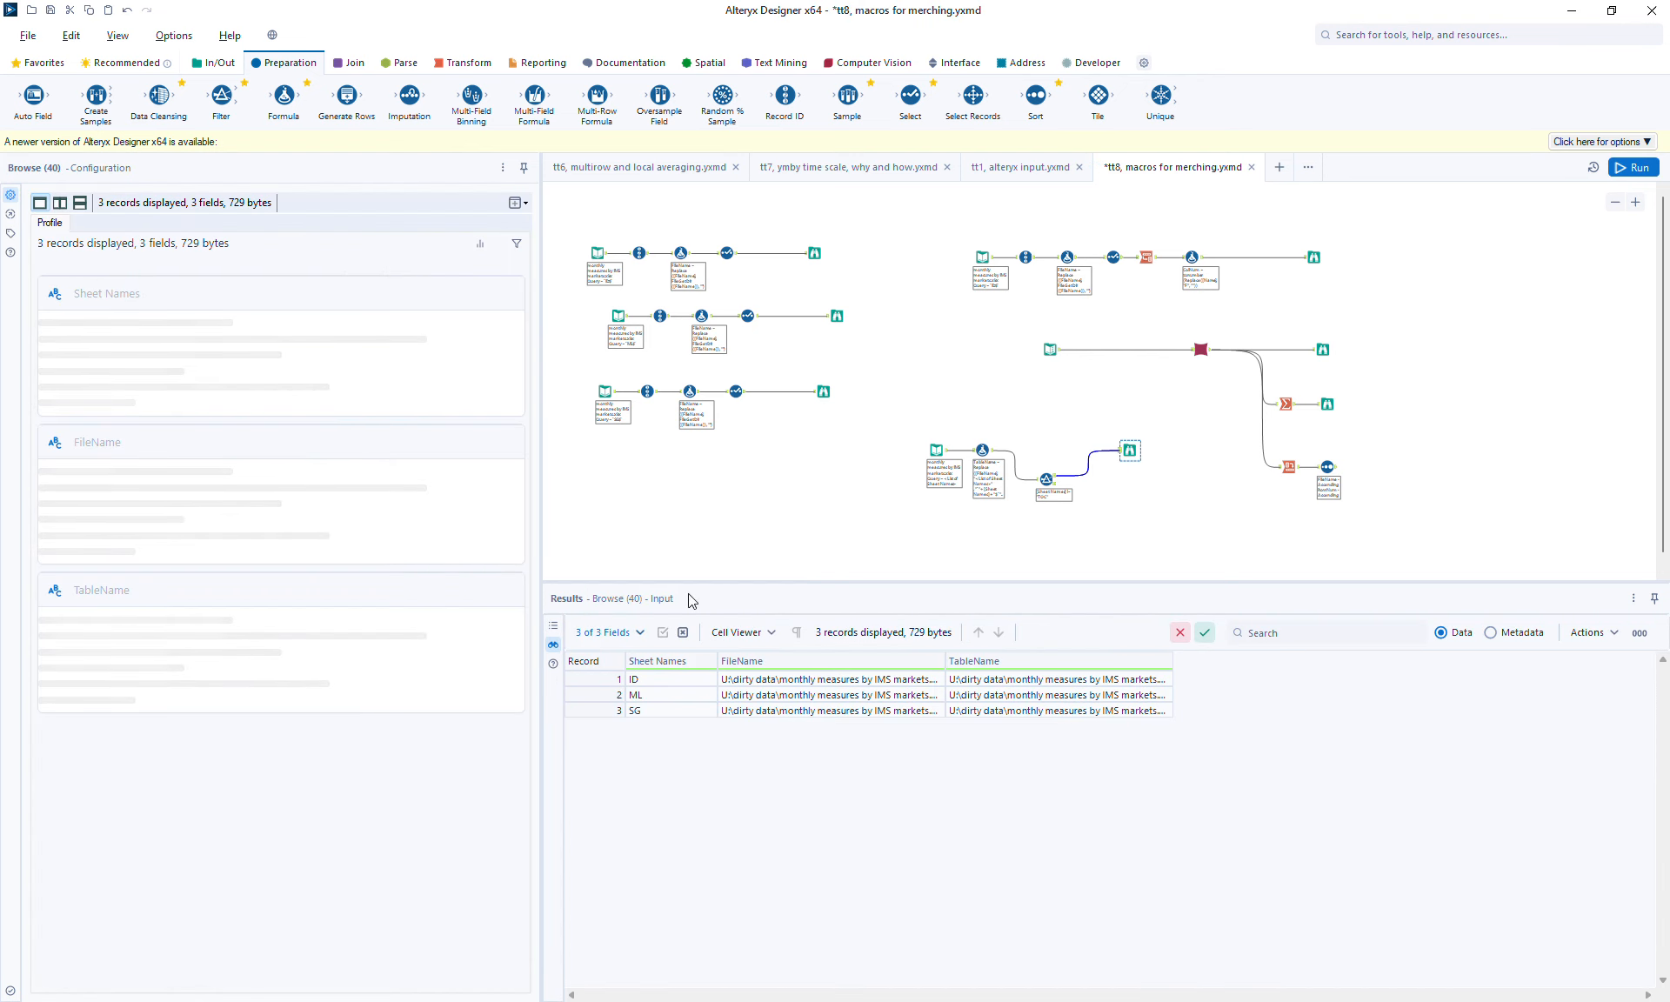
{"action": "left_click", "coordinate": [1047, 479]}
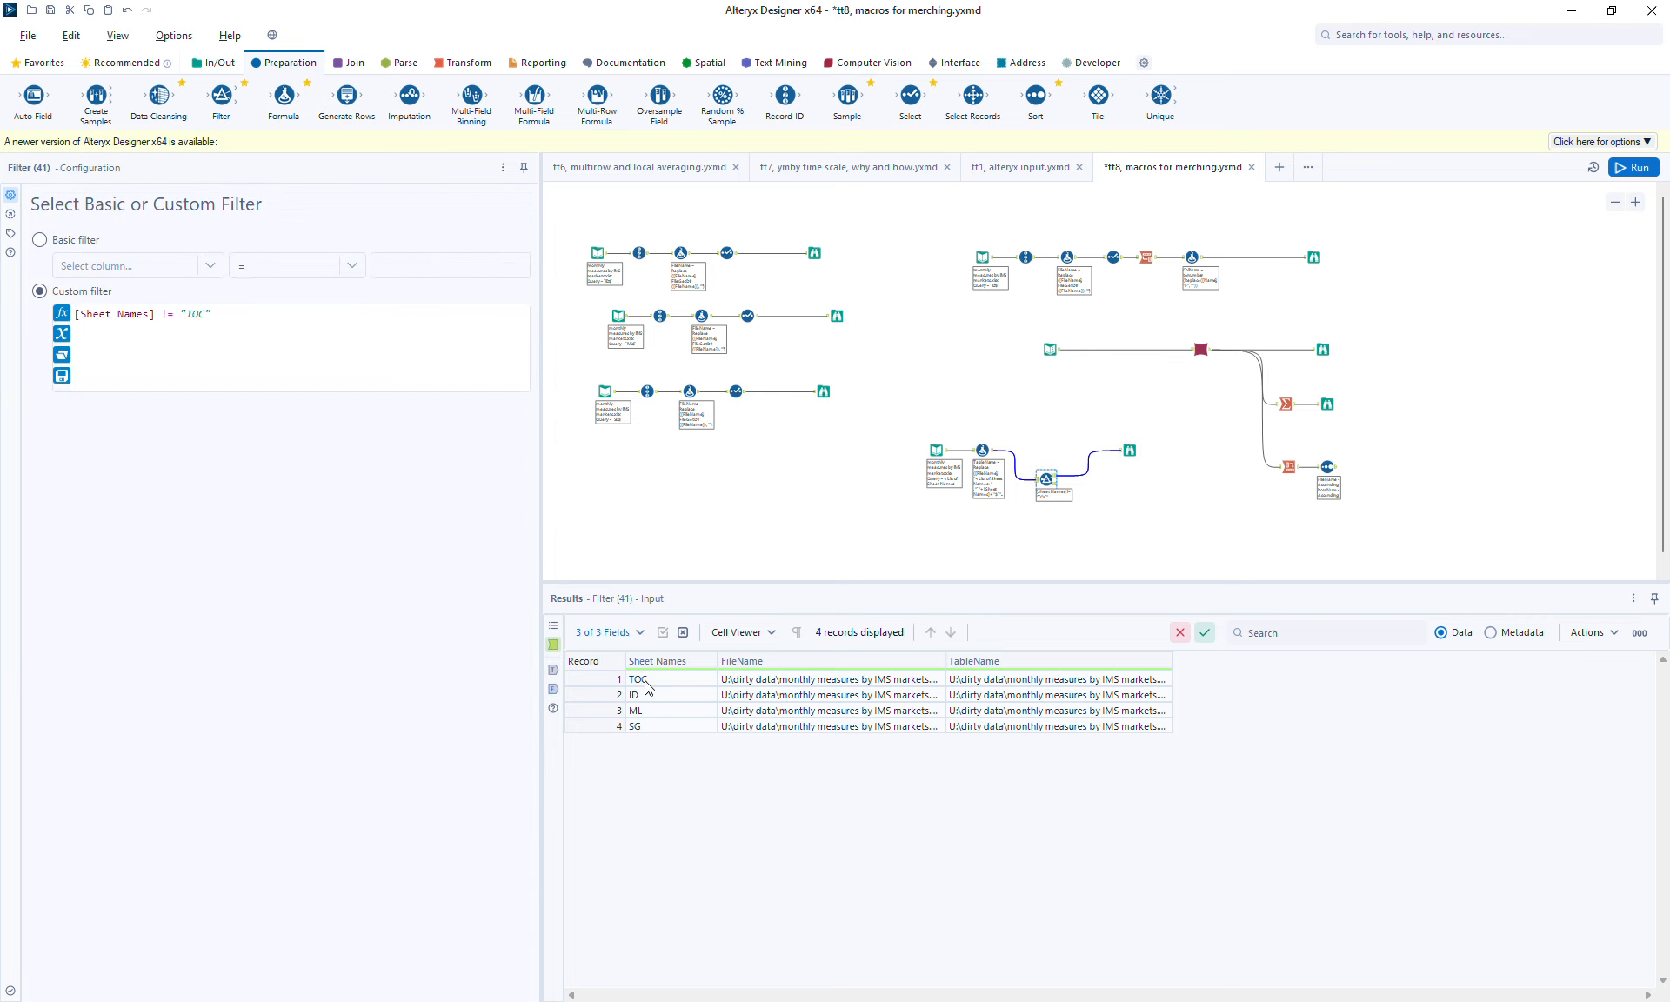
{"action": "left_click", "coordinate": [553, 689]}
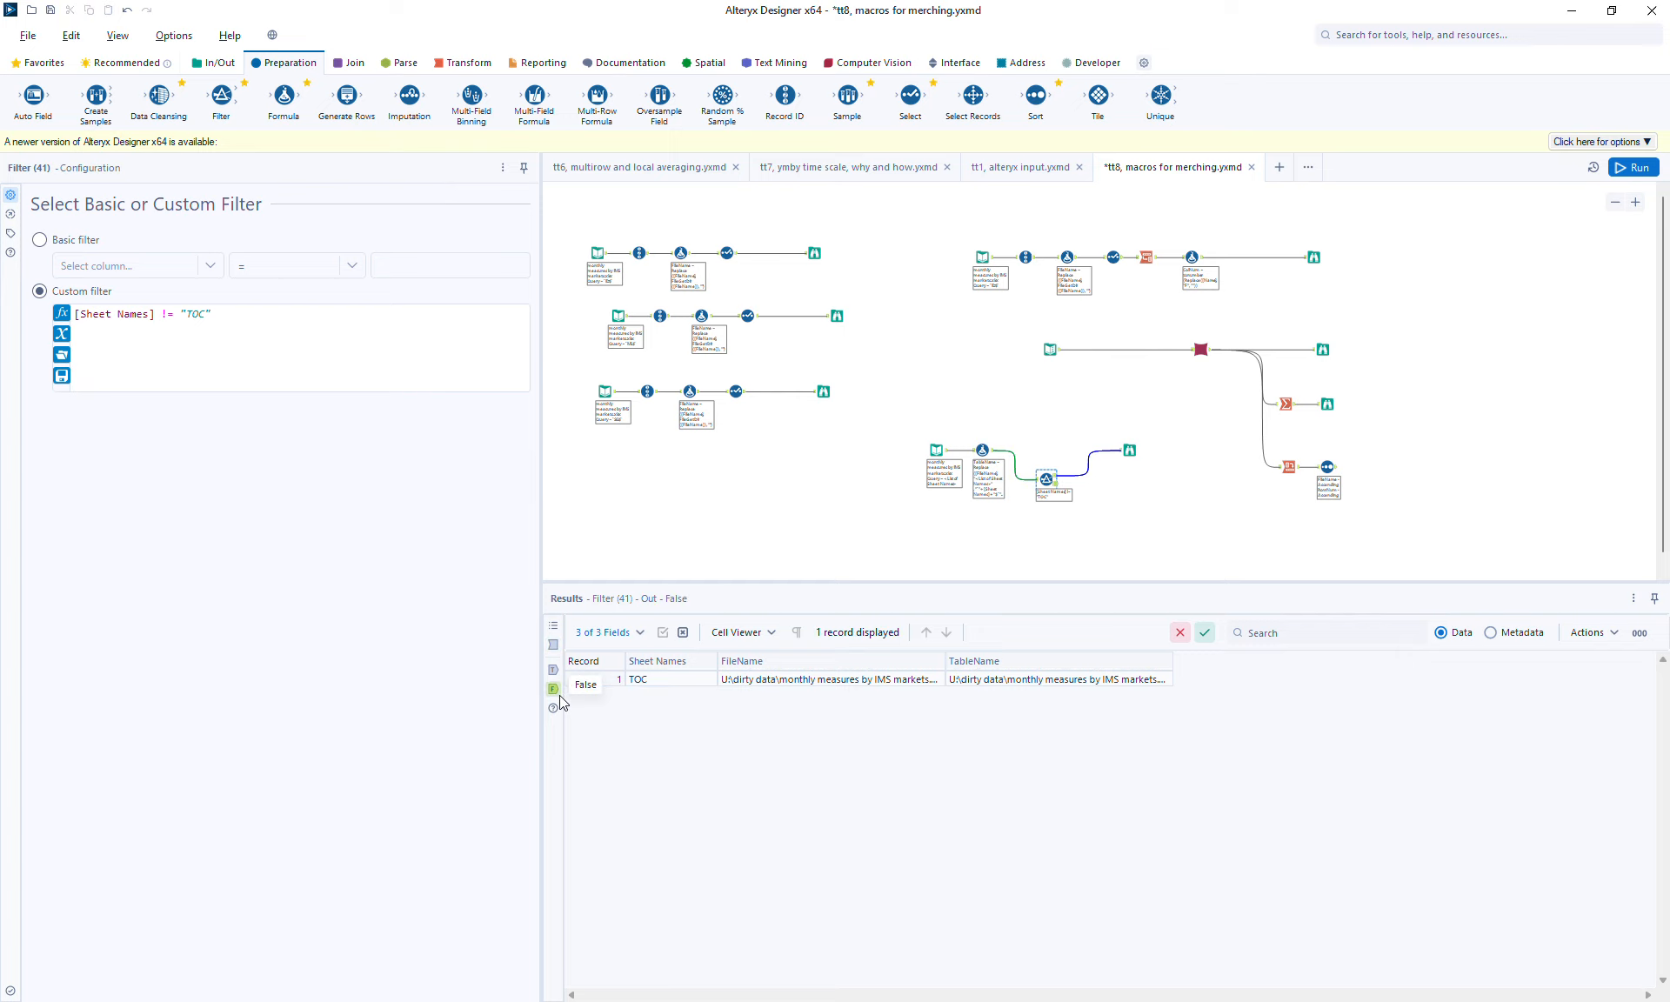
{"action": "left_click", "coordinate": [553, 668]}
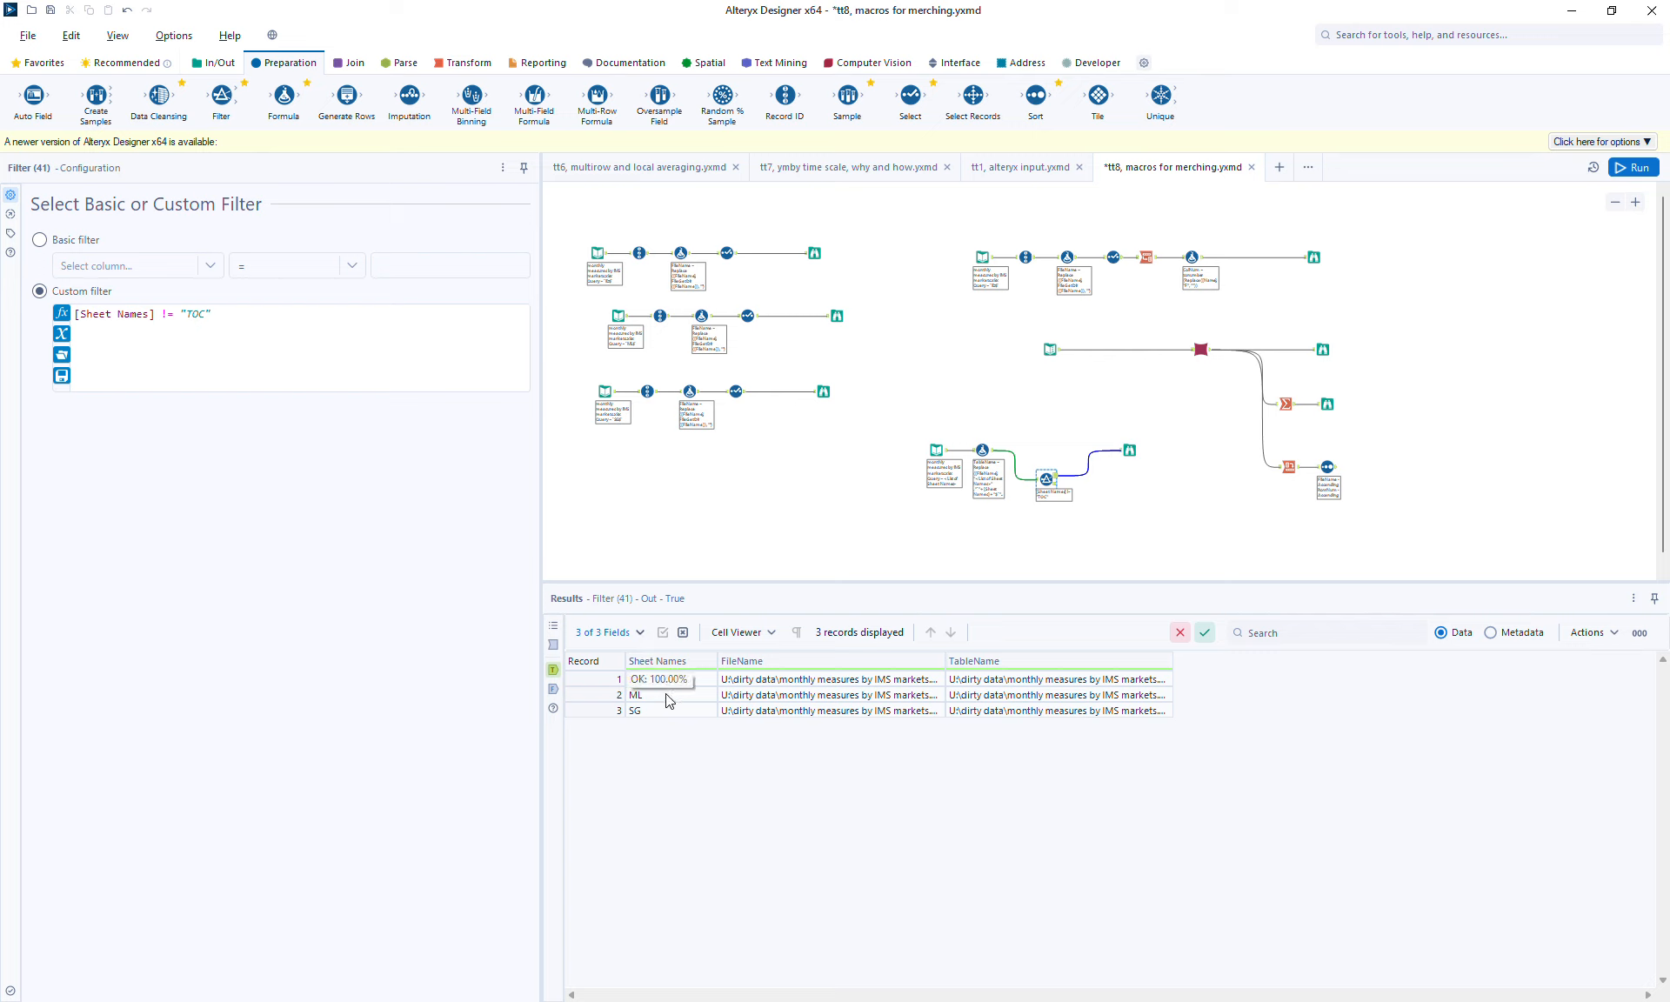
{"action": "left_click", "coordinate": [553, 689]}
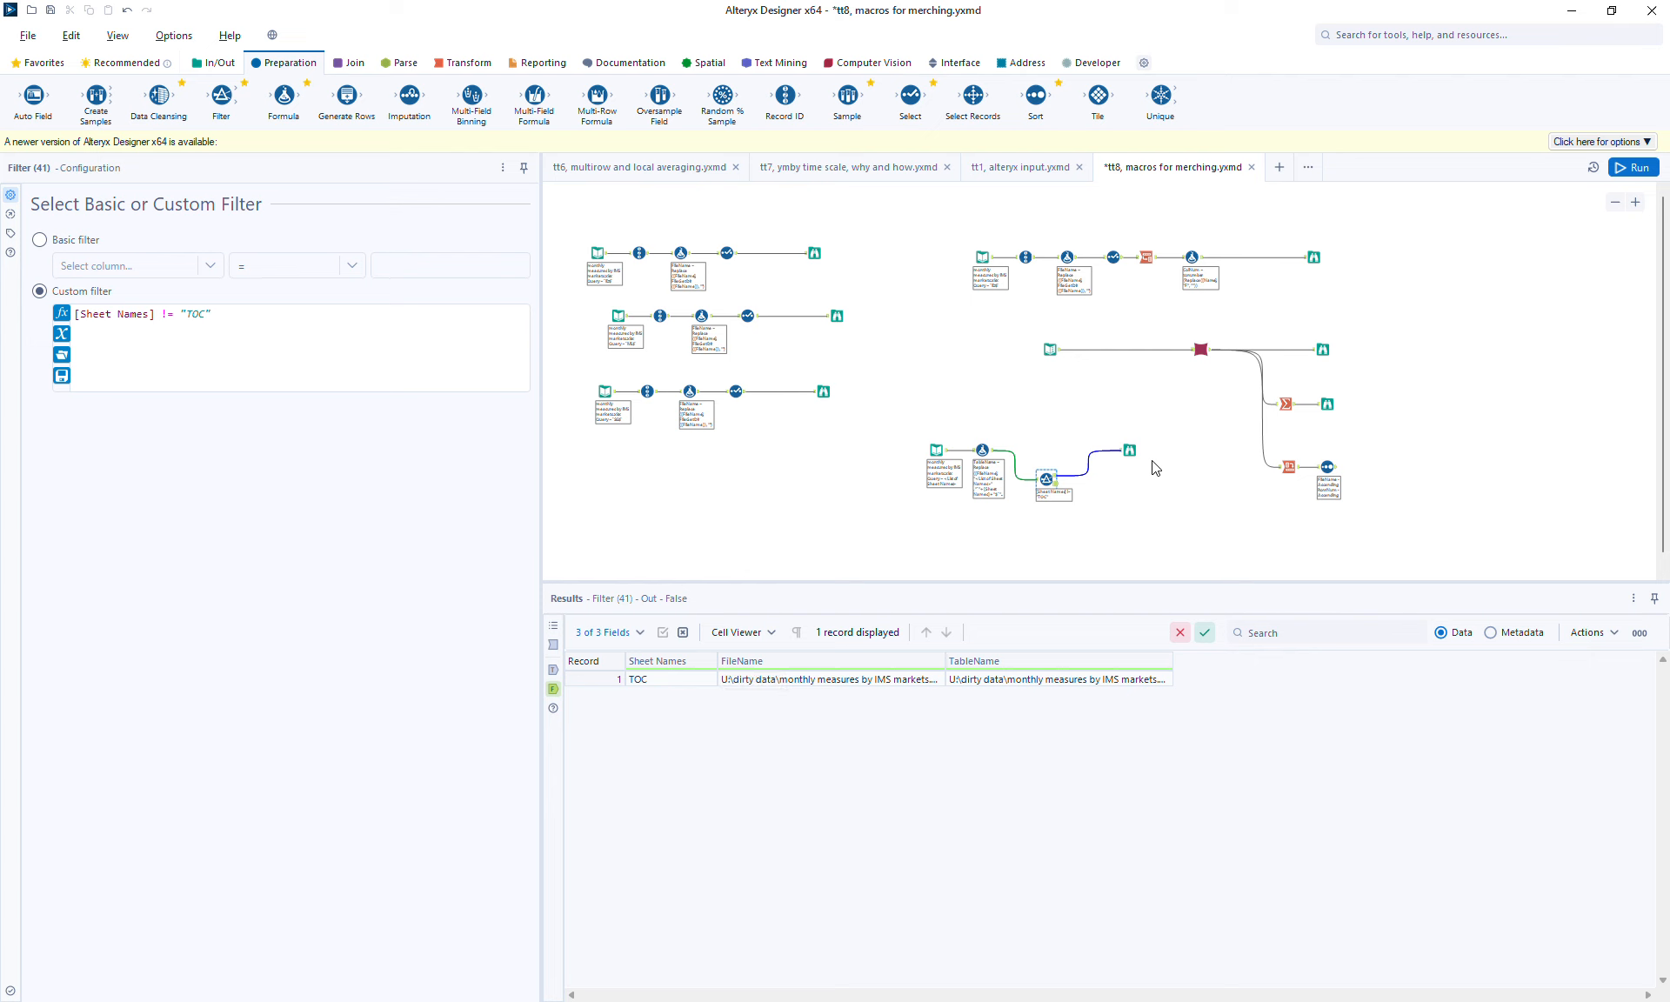
Compare the filtered TableName paths in the Browse tool with the sheet paths in the macro's Text Input
{"action": "left_click", "coordinate": [1131, 451]}
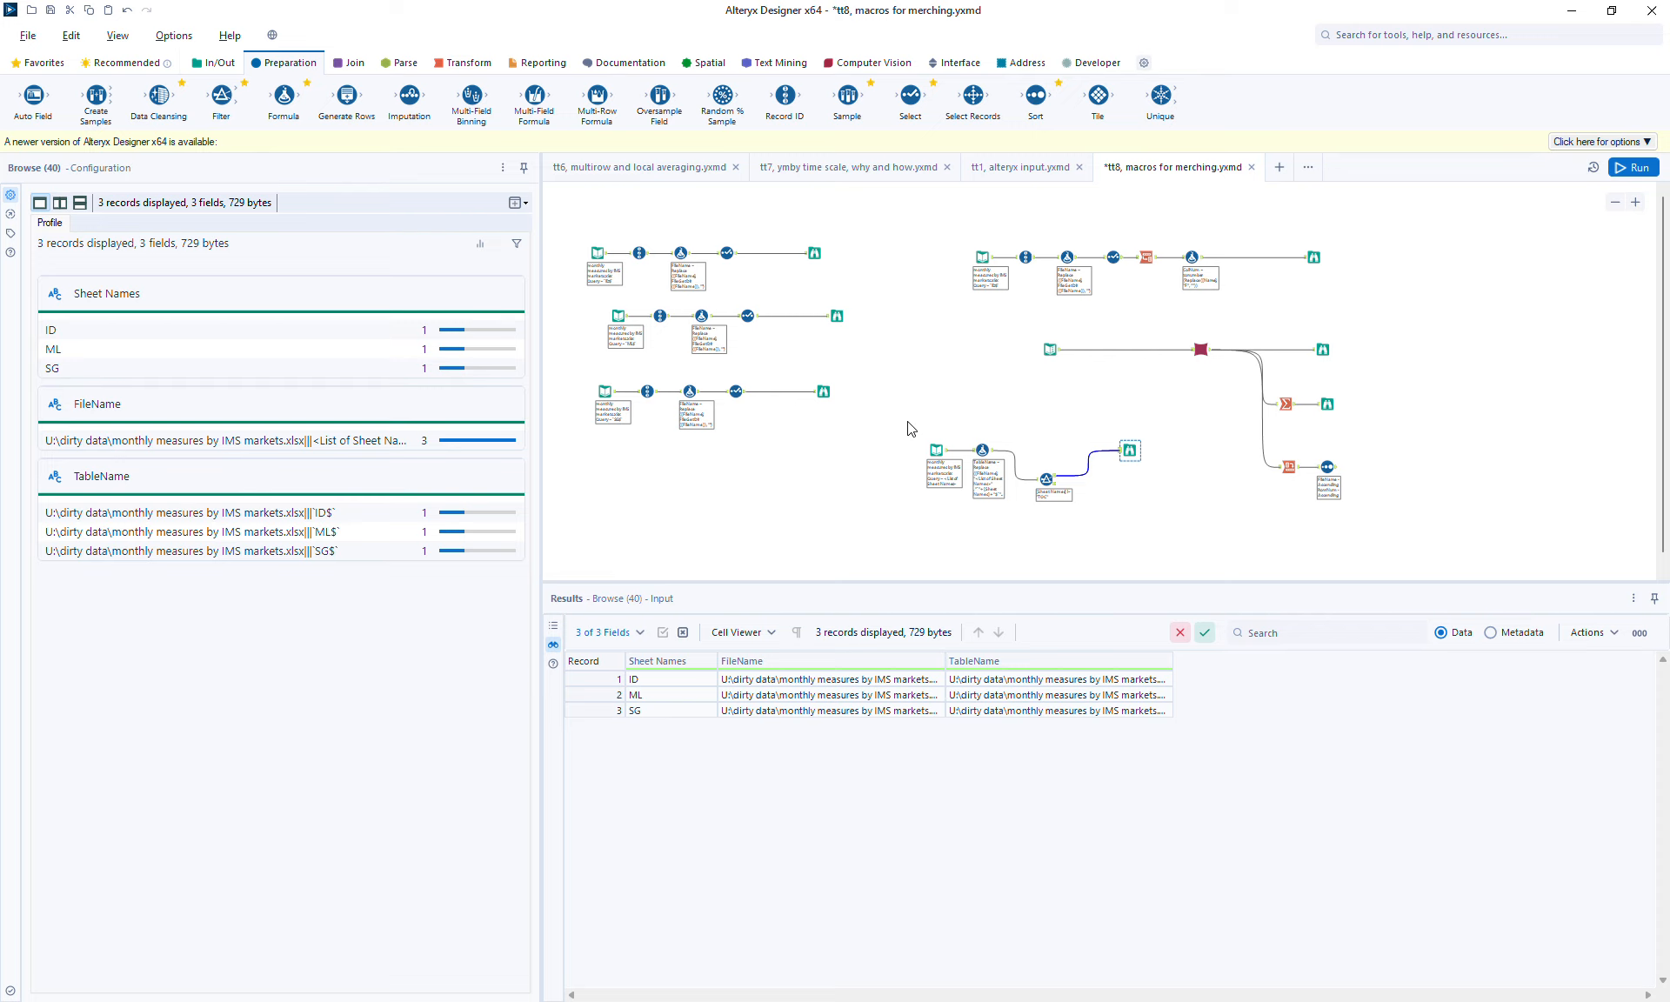
{"action": "left_click", "coordinate": [1050, 350]}
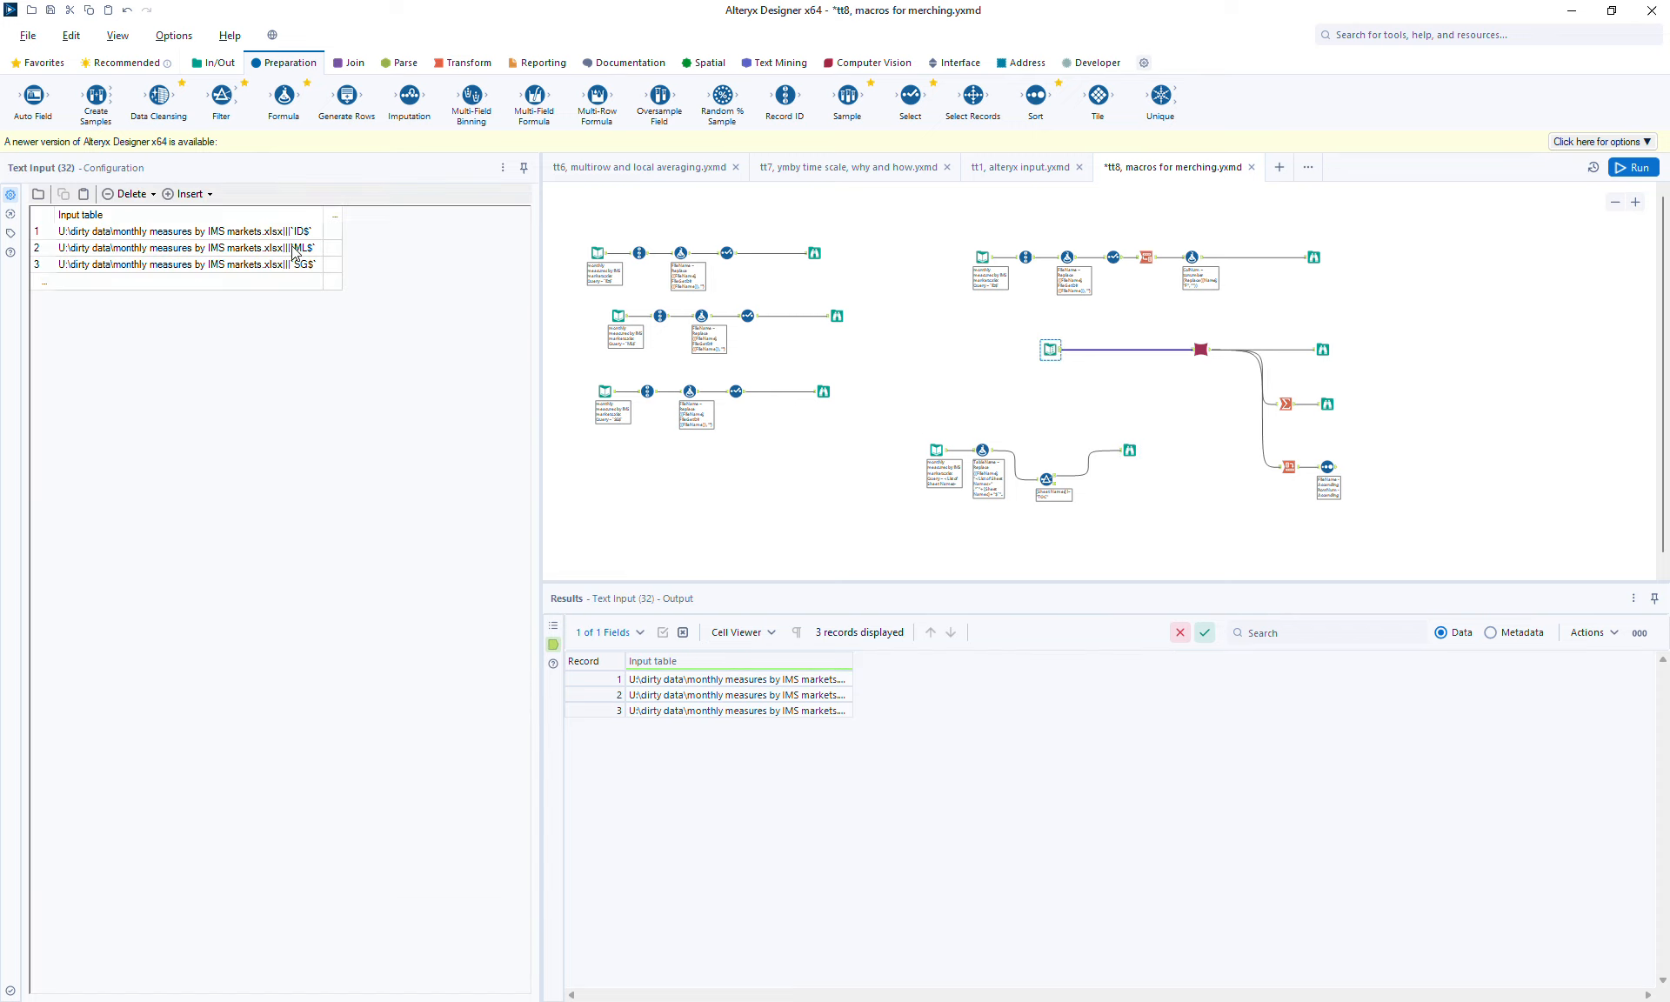
{"action": "left_click", "coordinate": [1132, 452]}
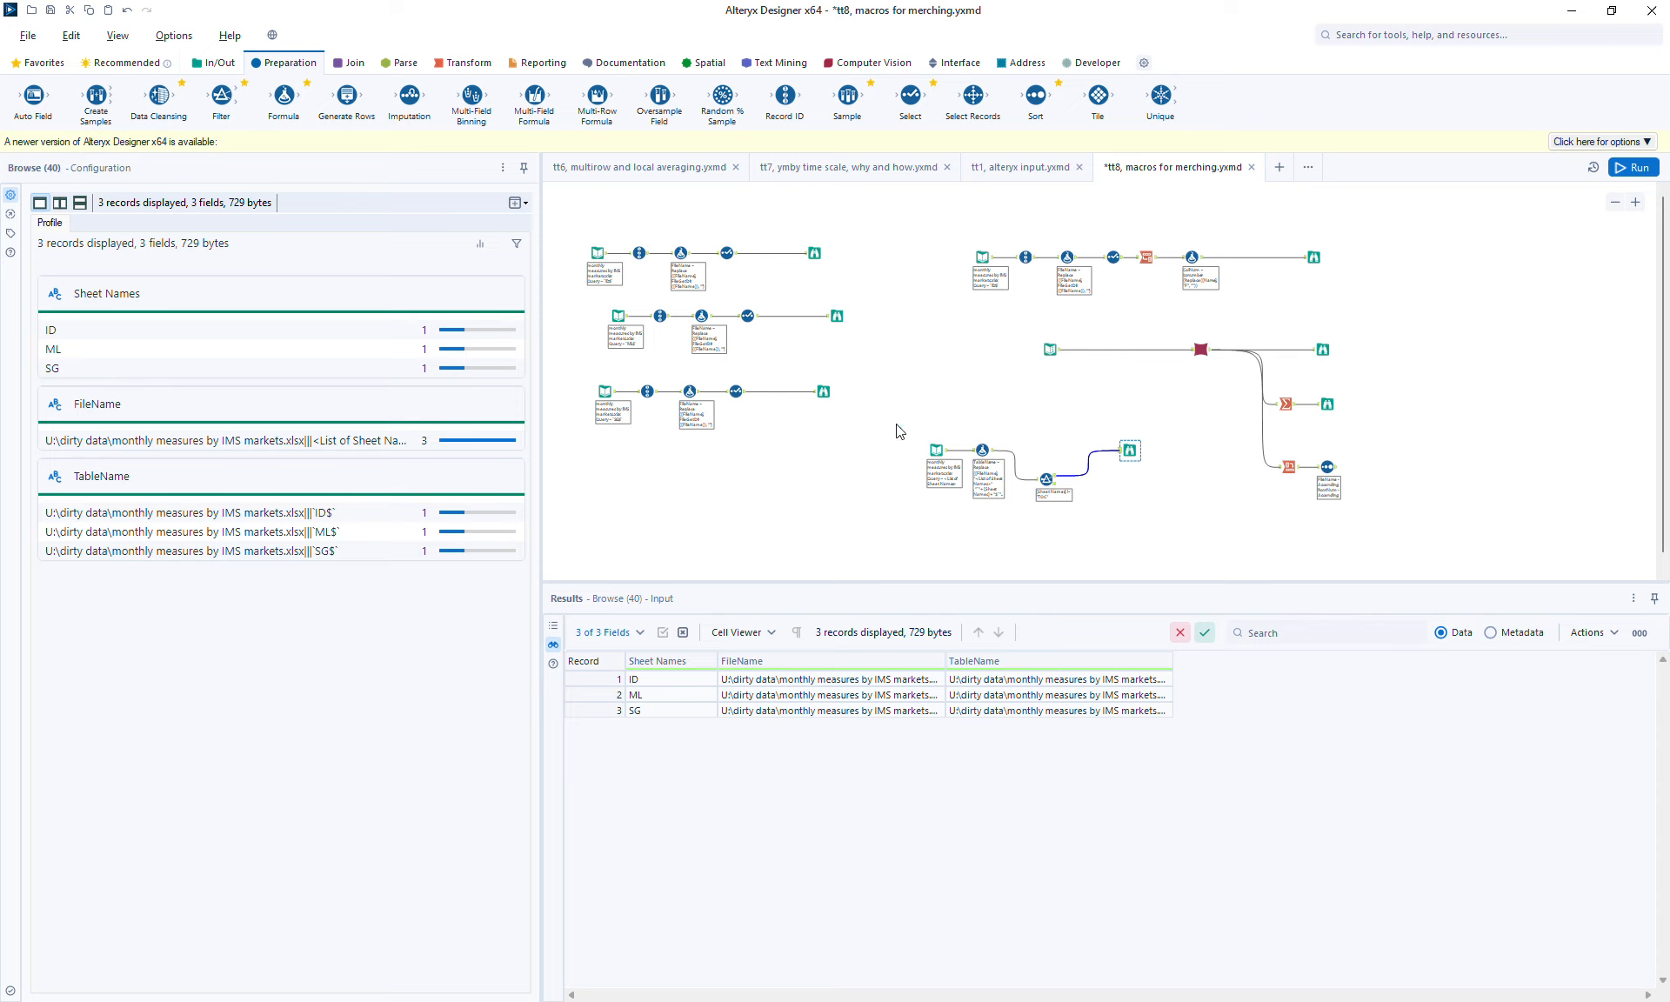
Shift the whole sheet-name tool chain left on the canvas and enlarge the canvas area above the results
{"action": "left_click_drag", "start_coordinate": [920, 426], "coordinate": [1167, 527]}
{"action": "left_click_drag", "start_coordinate": [1130, 450], "coordinate": [1049, 447]}
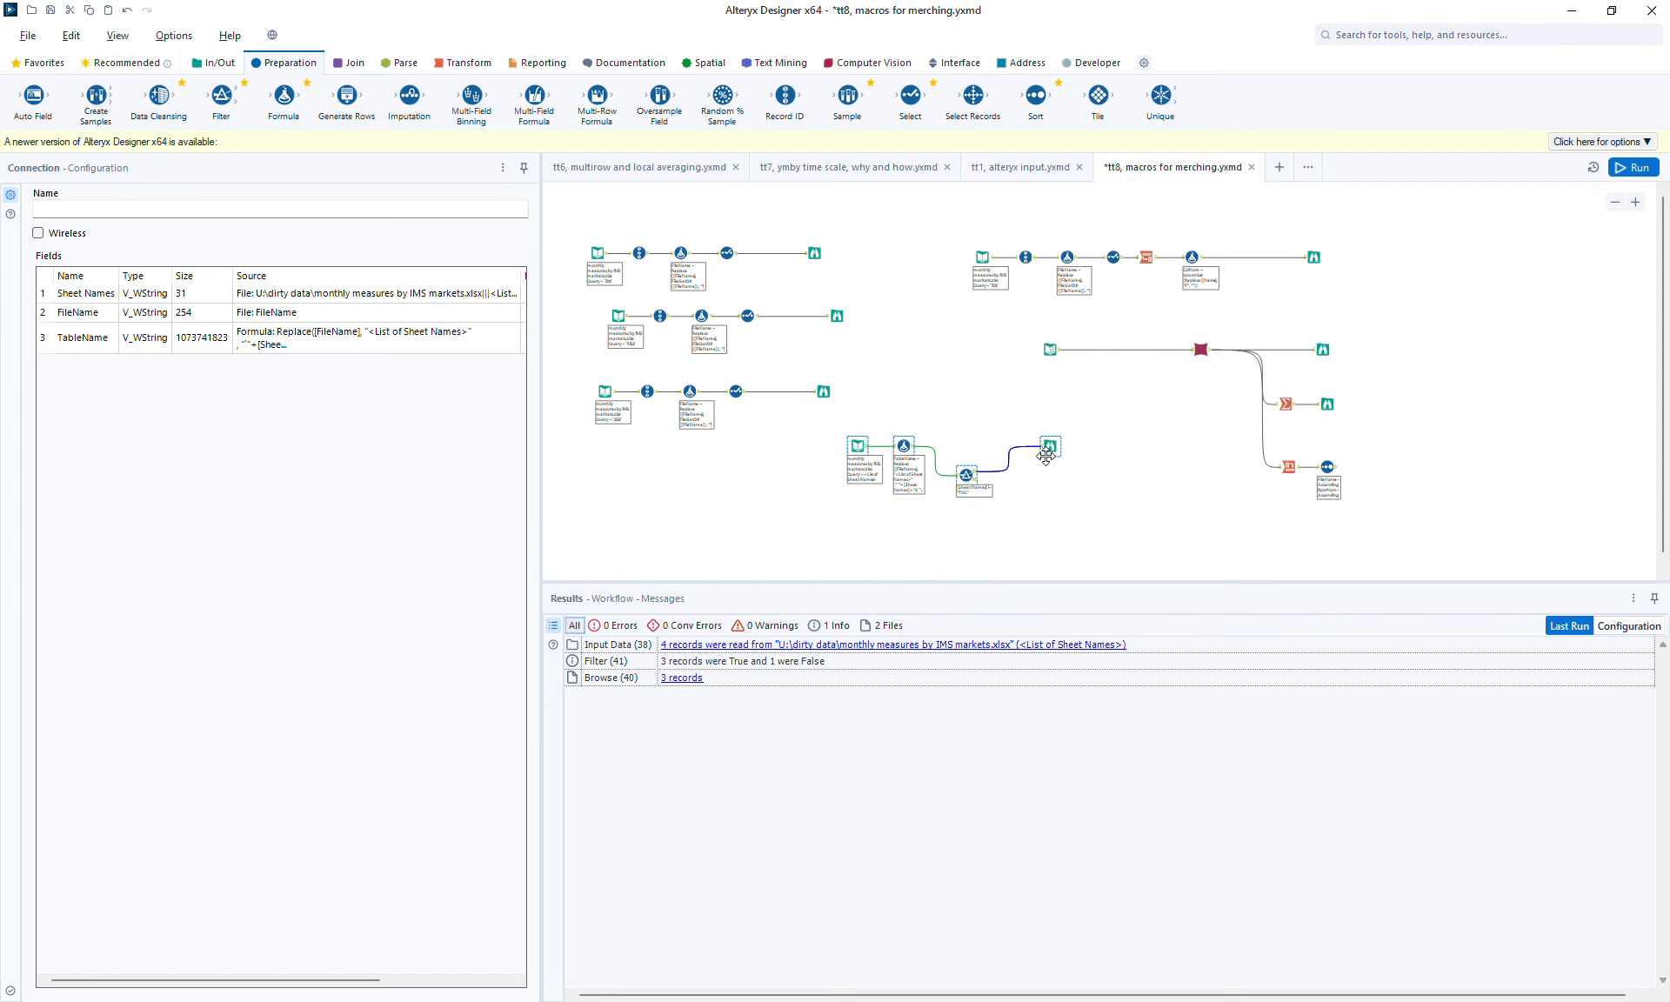
{"action": "left_click_drag", "start_coordinate": [976, 581], "coordinate": [979, 648]}
Duplicate the market-merging macro with all its downstream tools and place the copy below the sheet-name chain
{"action": "left_click_drag", "start_coordinate": [1180, 343], "coordinate": [1406, 566]}
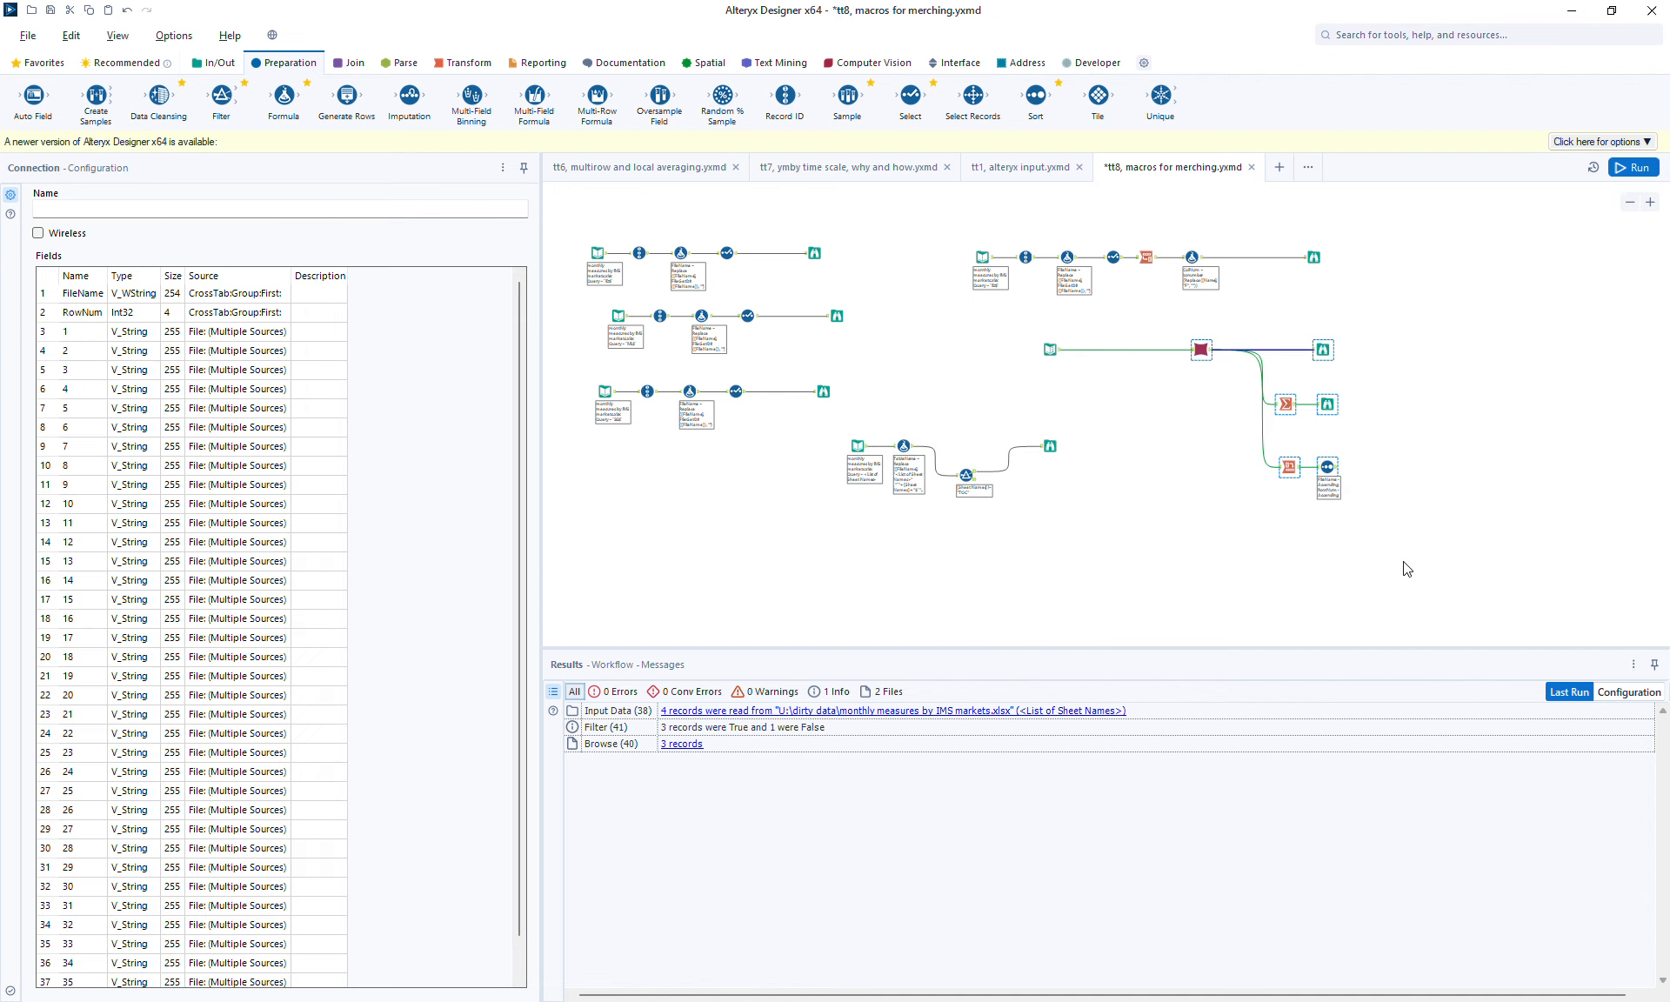
{"action": "left_click", "coordinate": [1074, 532]}
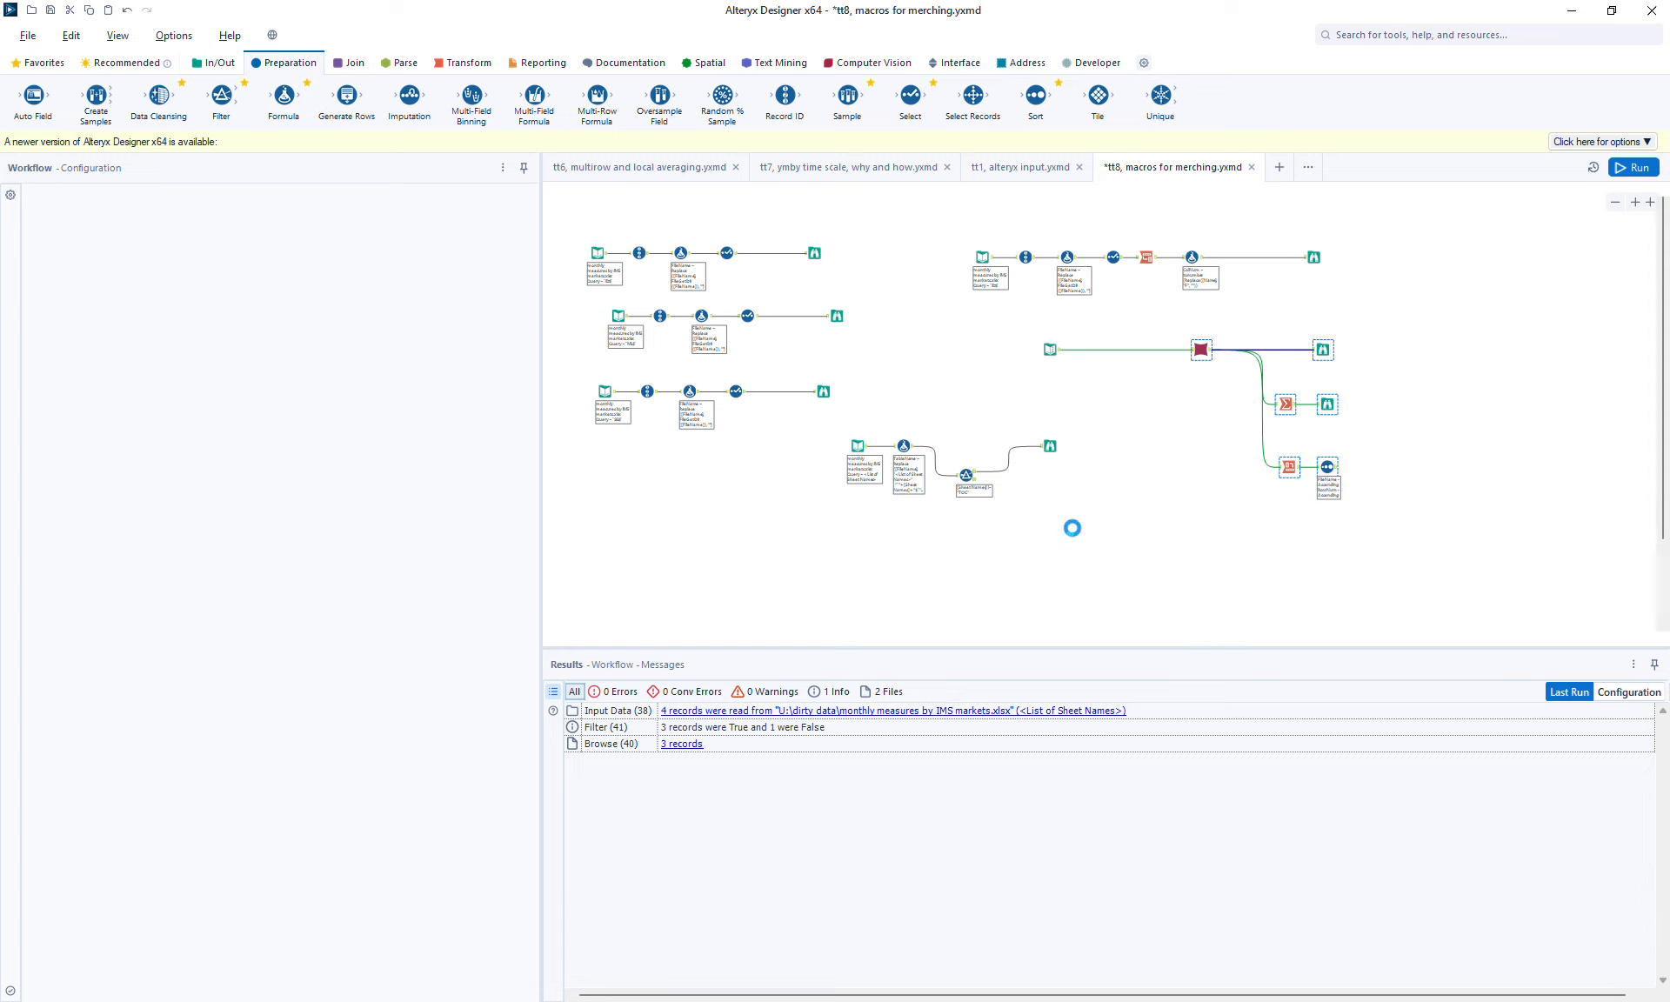
{"action": "key", "text": "ctrl+v"}
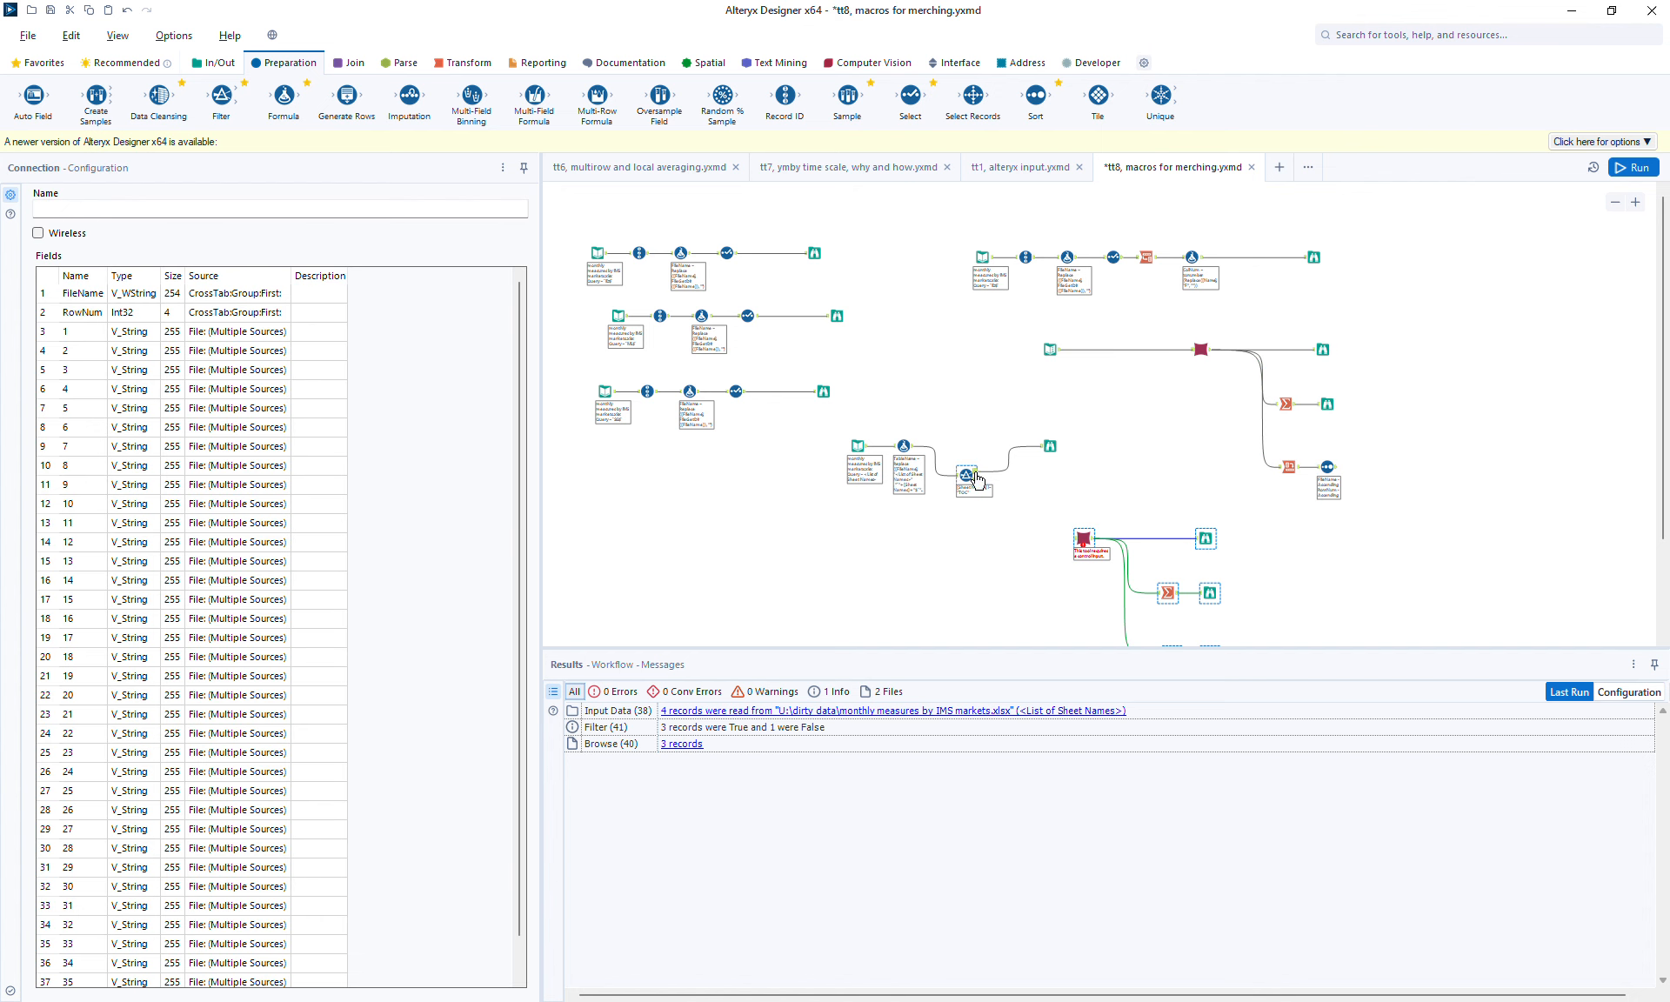
Connect the Filter's True output to the copied macro and choose TableName as its Input table field
{"action": "left_click_drag", "start_coordinate": [977, 476], "coordinate": [1083, 537]}
{"action": "left_click", "coordinate": [1082, 534]}
{"action": "left_click", "coordinate": [174, 246]}
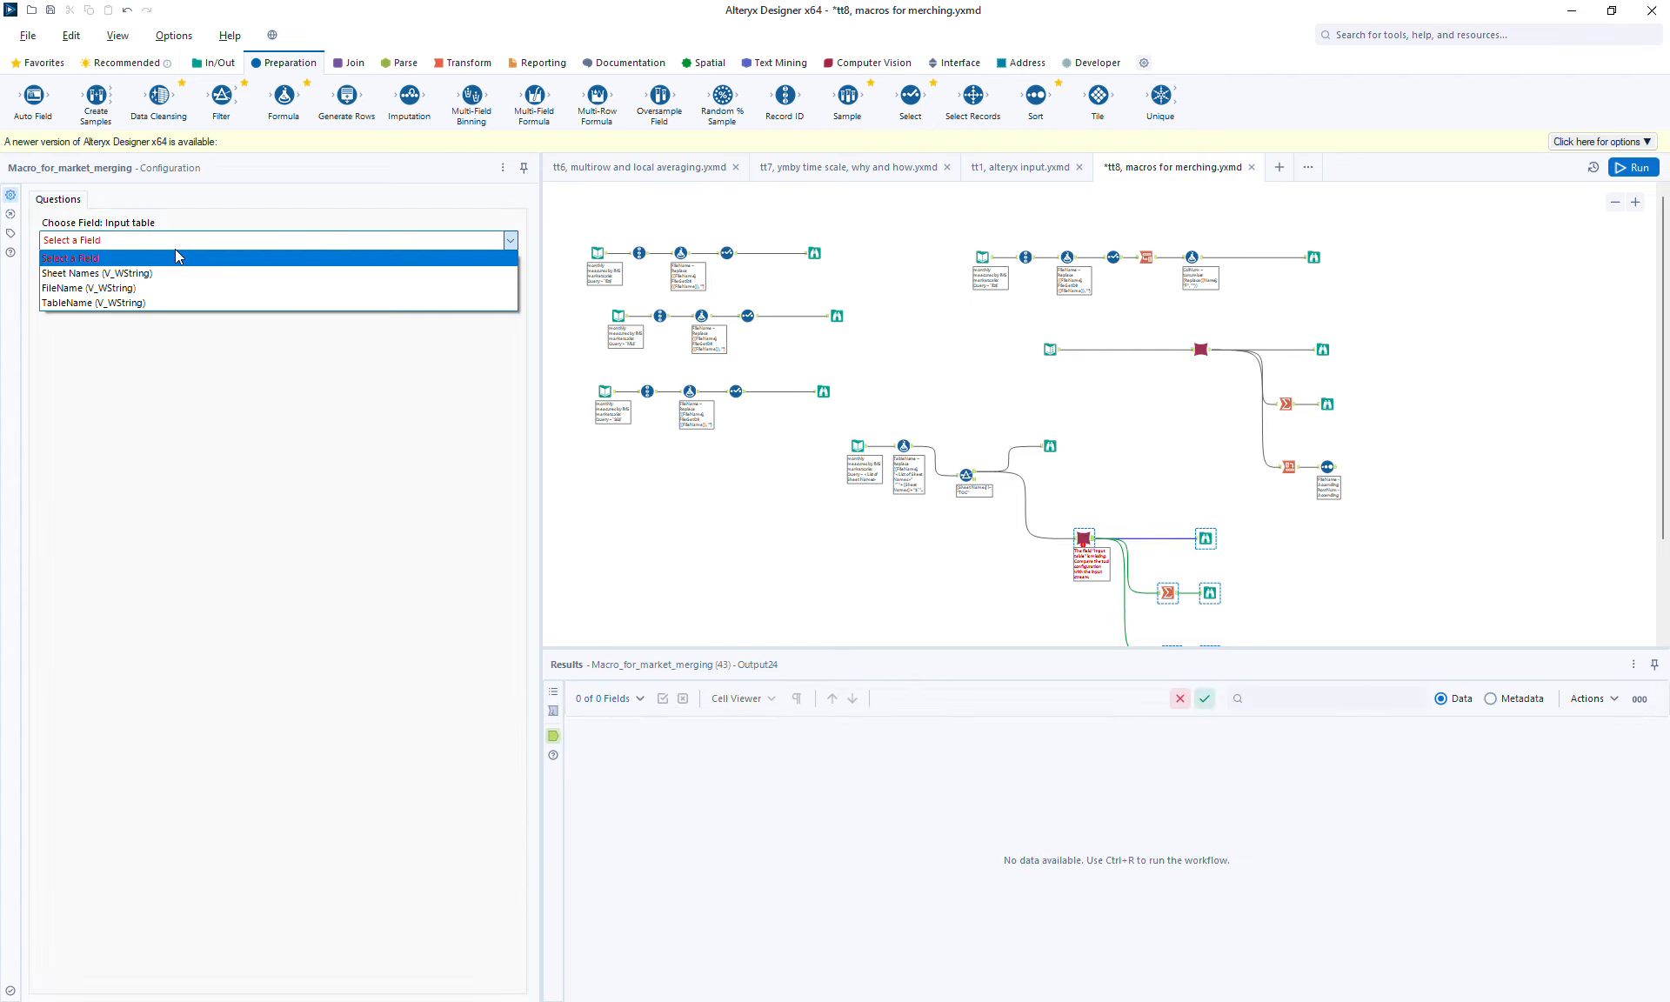
{"action": "left_click", "coordinate": [75, 303]}
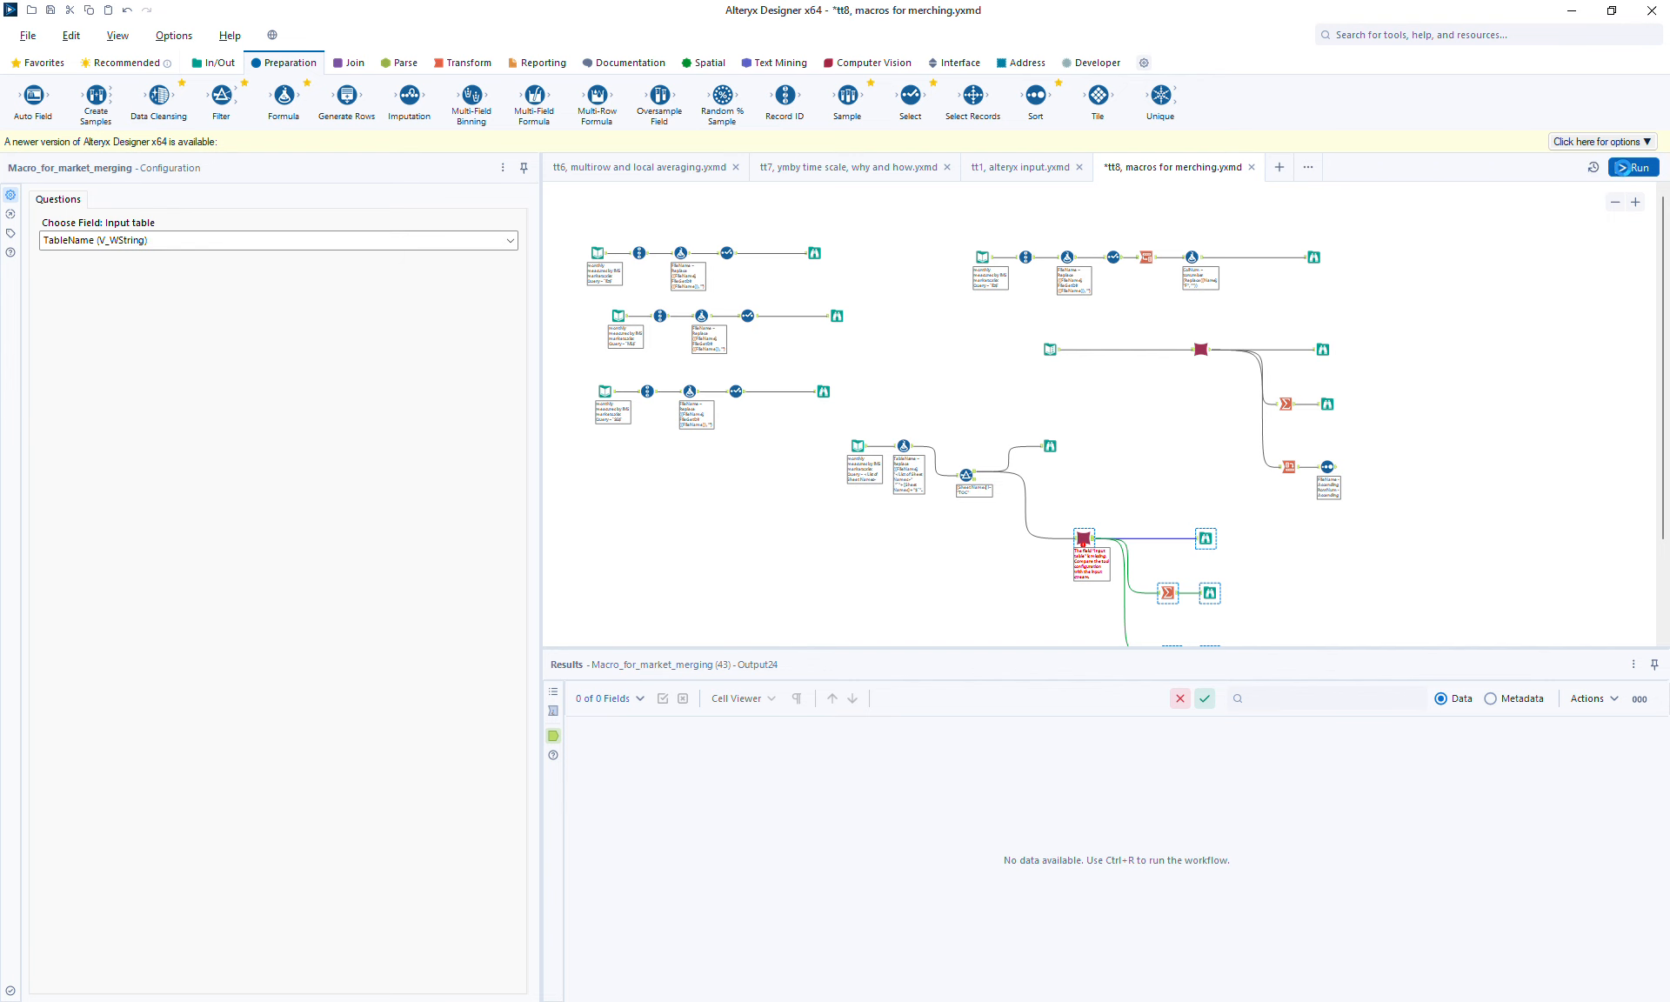
Run the workflow and compare the Browse results of the original macro with those of the copied macro
{"action": "left_click", "coordinate": [1623, 167]}
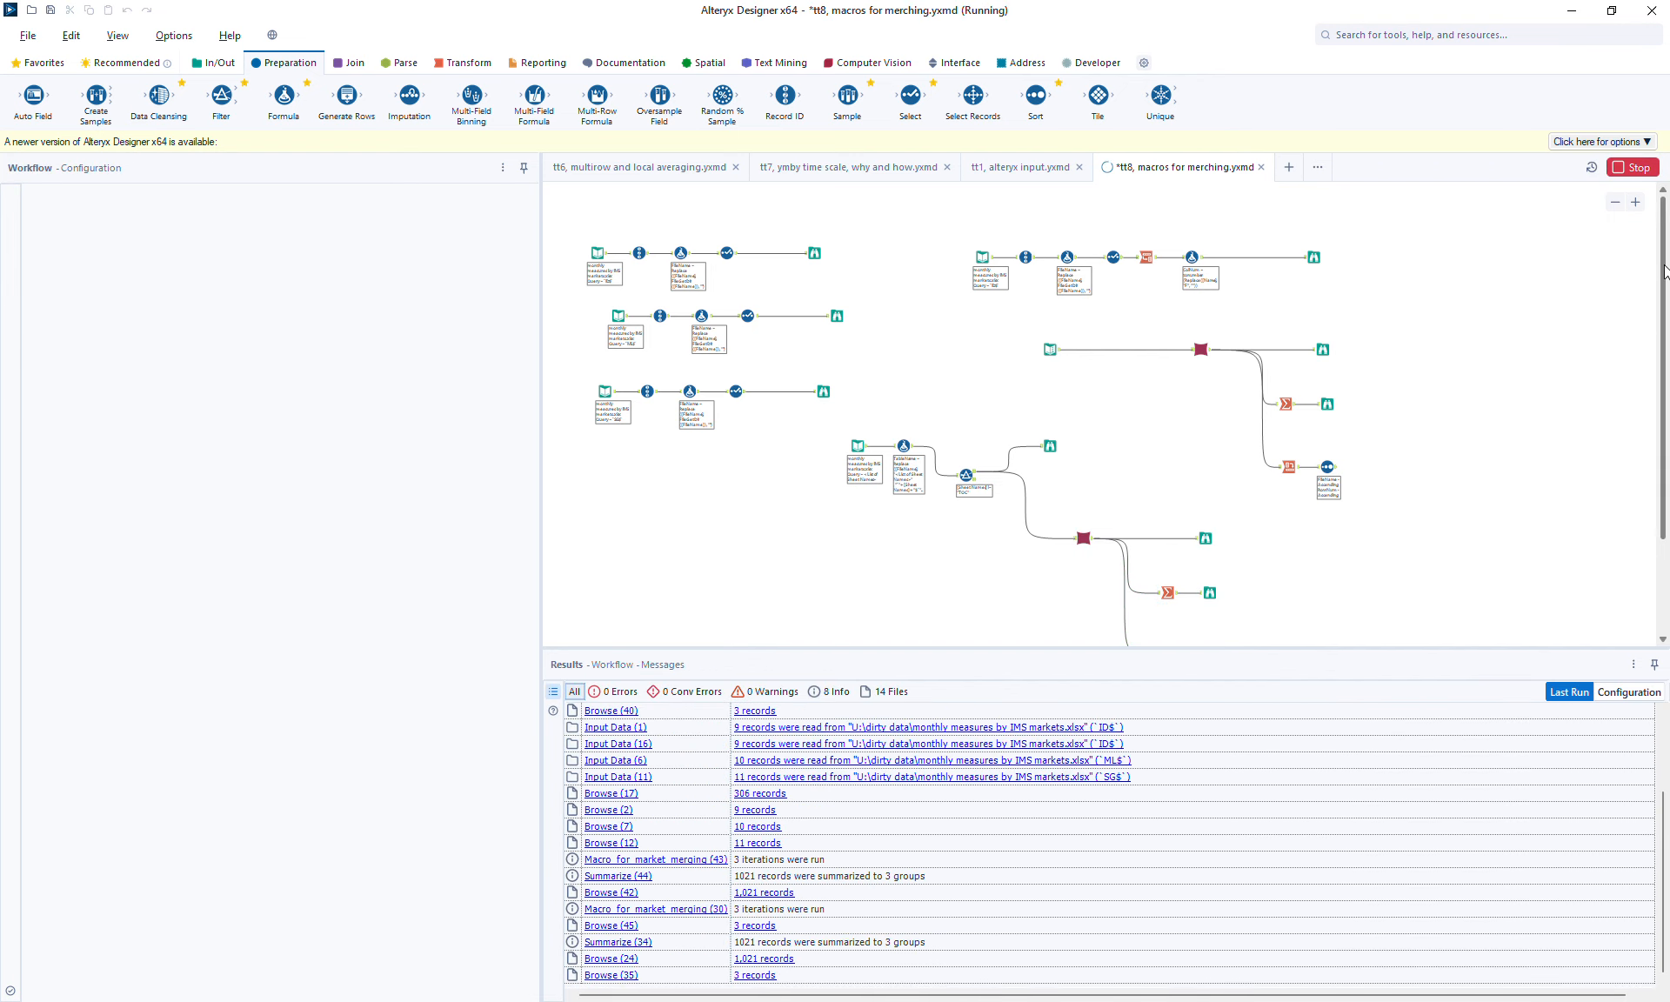
{"action": "left_click_drag", "start_coordinate": [1664, 272], "coordinate": [1664, 321]}
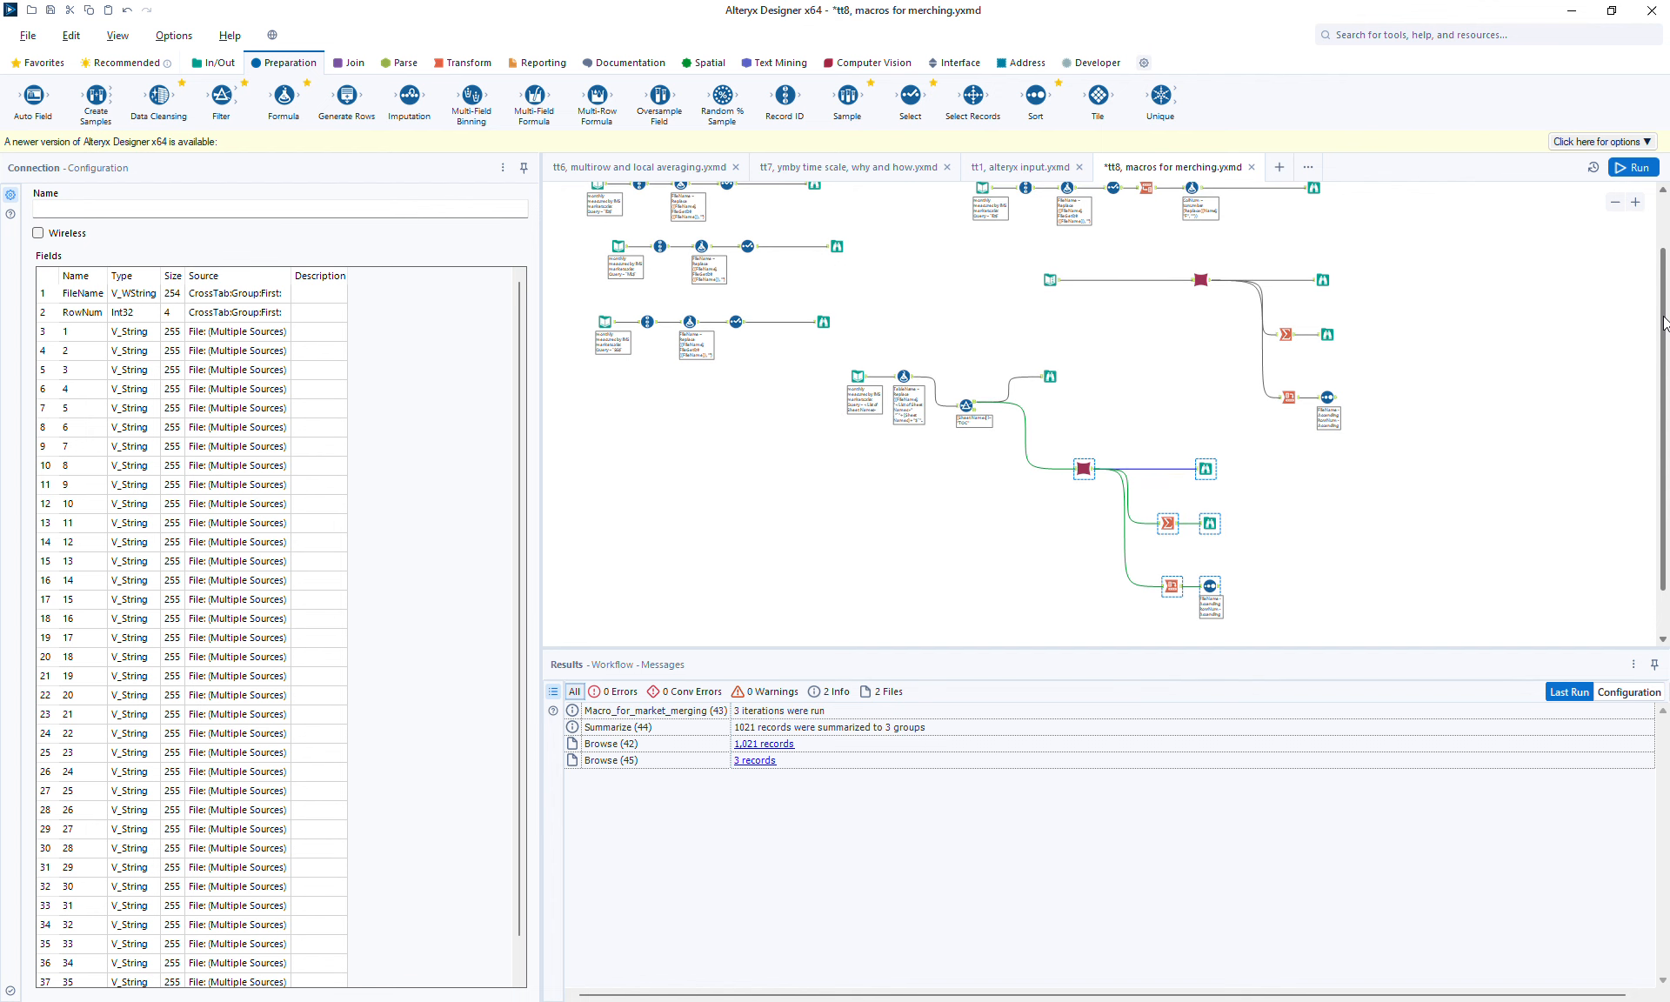
{"action": "left_click", "coordinate": [1322, 280]}
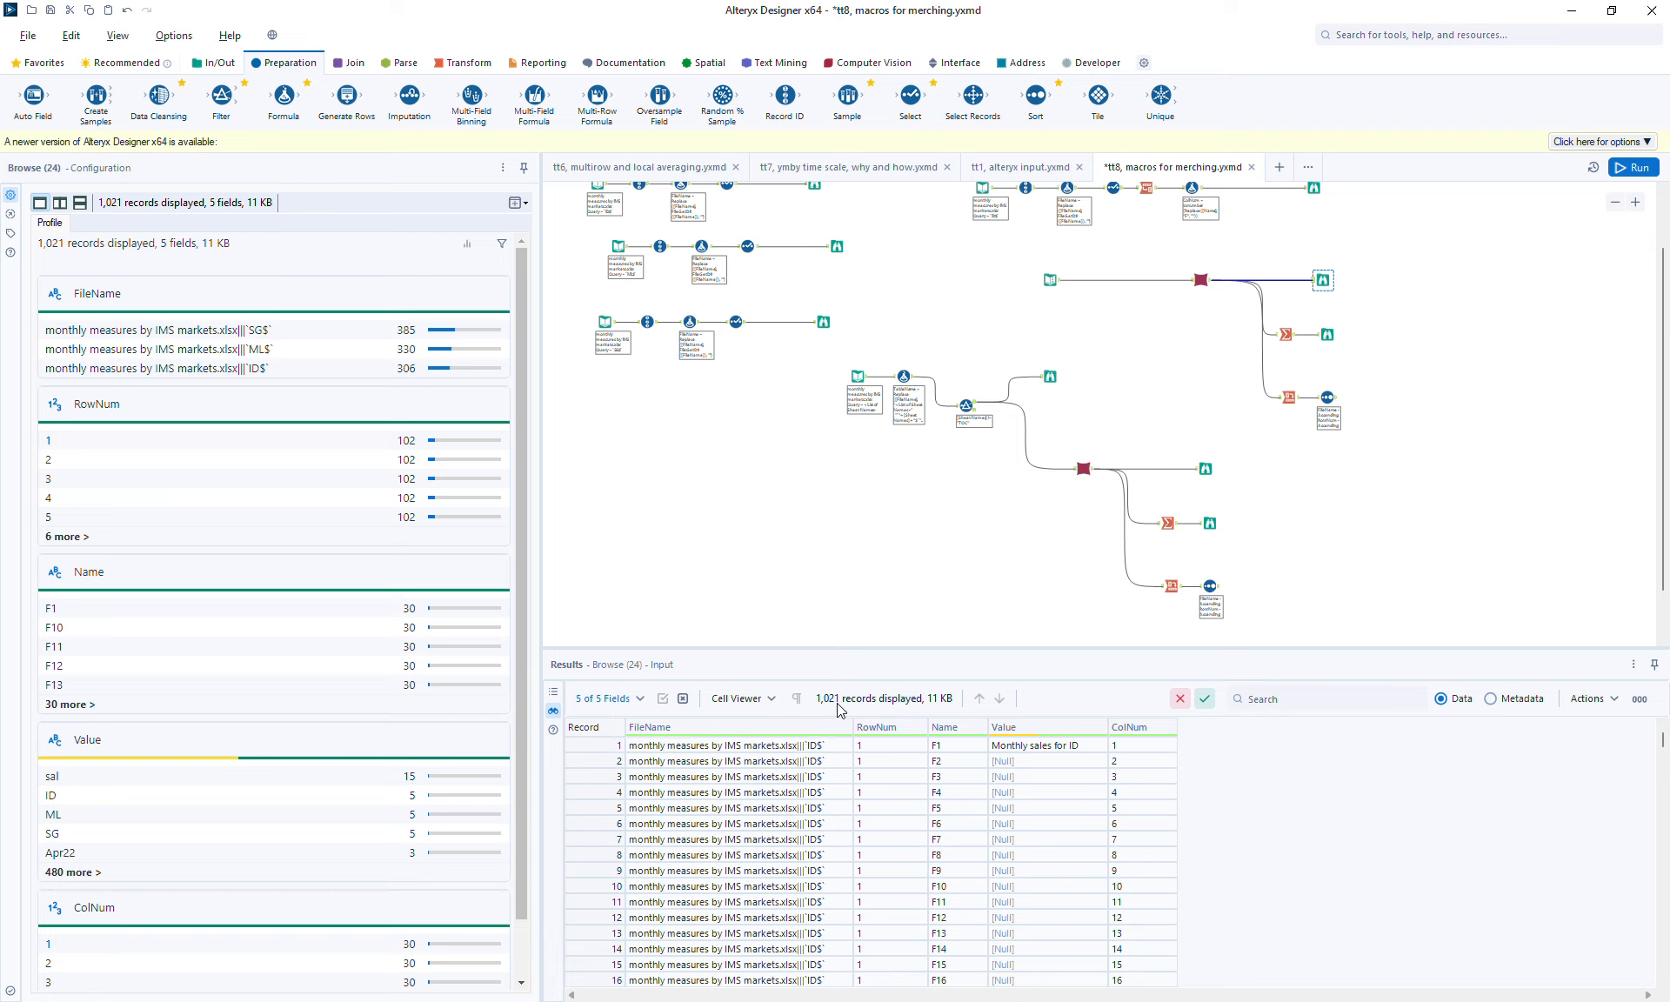
{"action": "left_click", "coordinate": [1206, 468]}
{"action": "left_click", "coordinate": [1322, 279]}
{"action": "left_click", "coordinate": [1205, 468]}
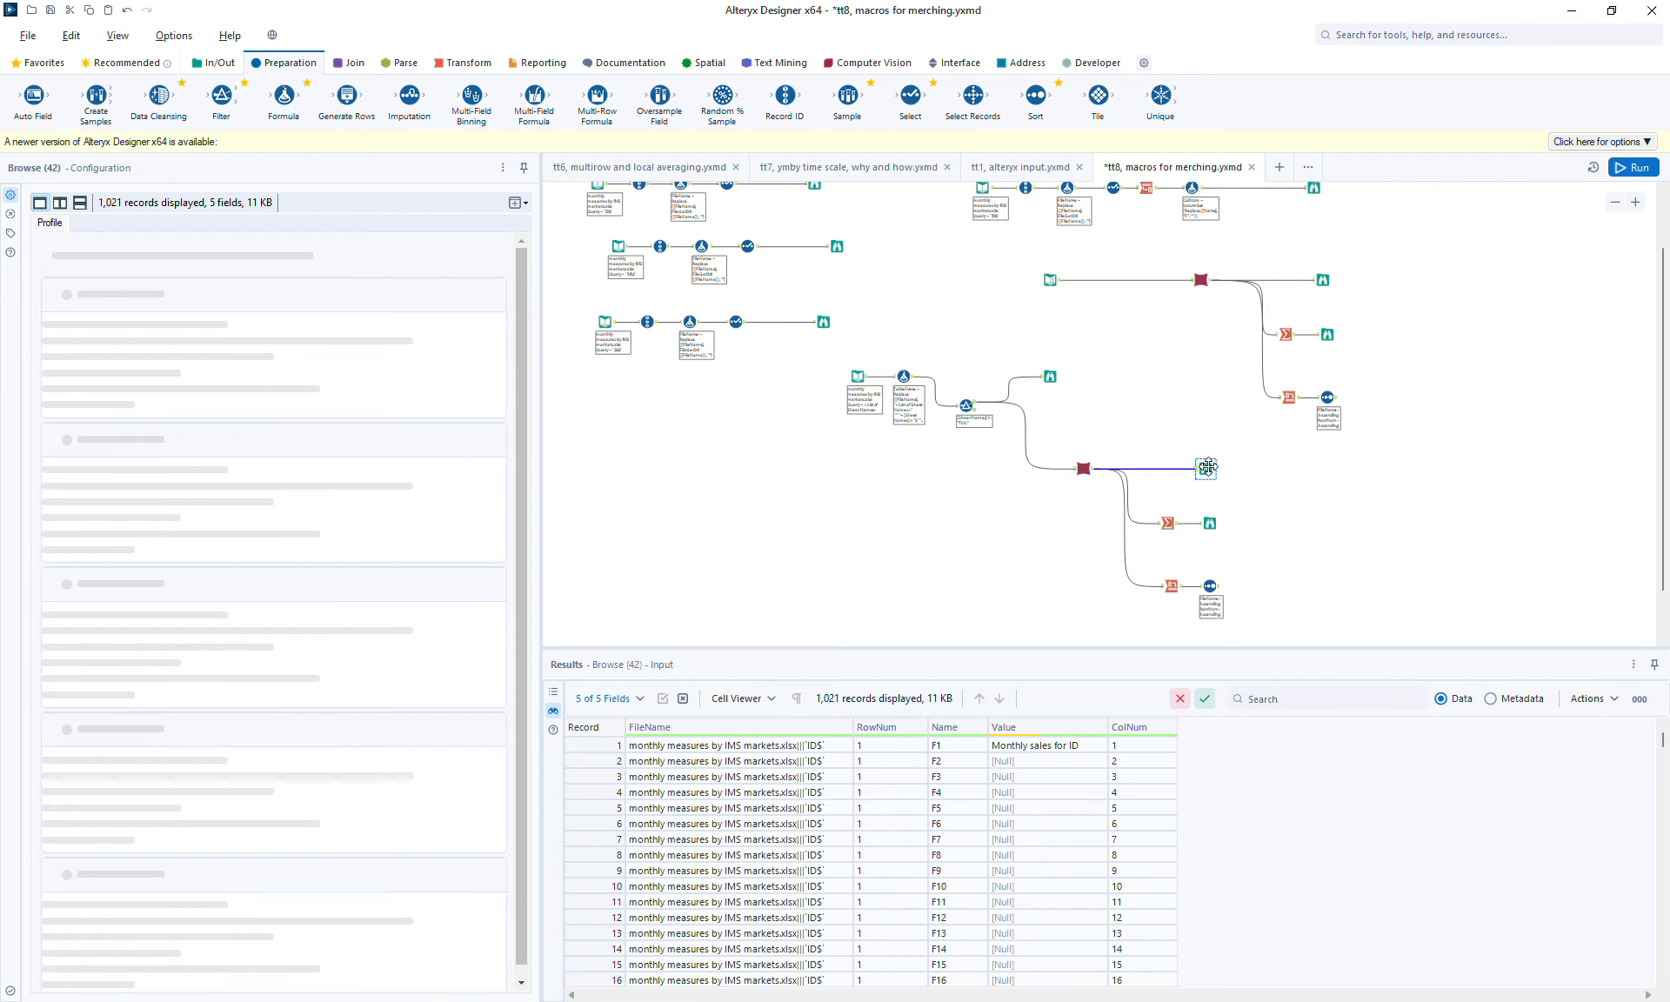
{"action": "scroll", "coordinate": [1663, 409], "scroll_direction": "down", "scroll_amount": 1}
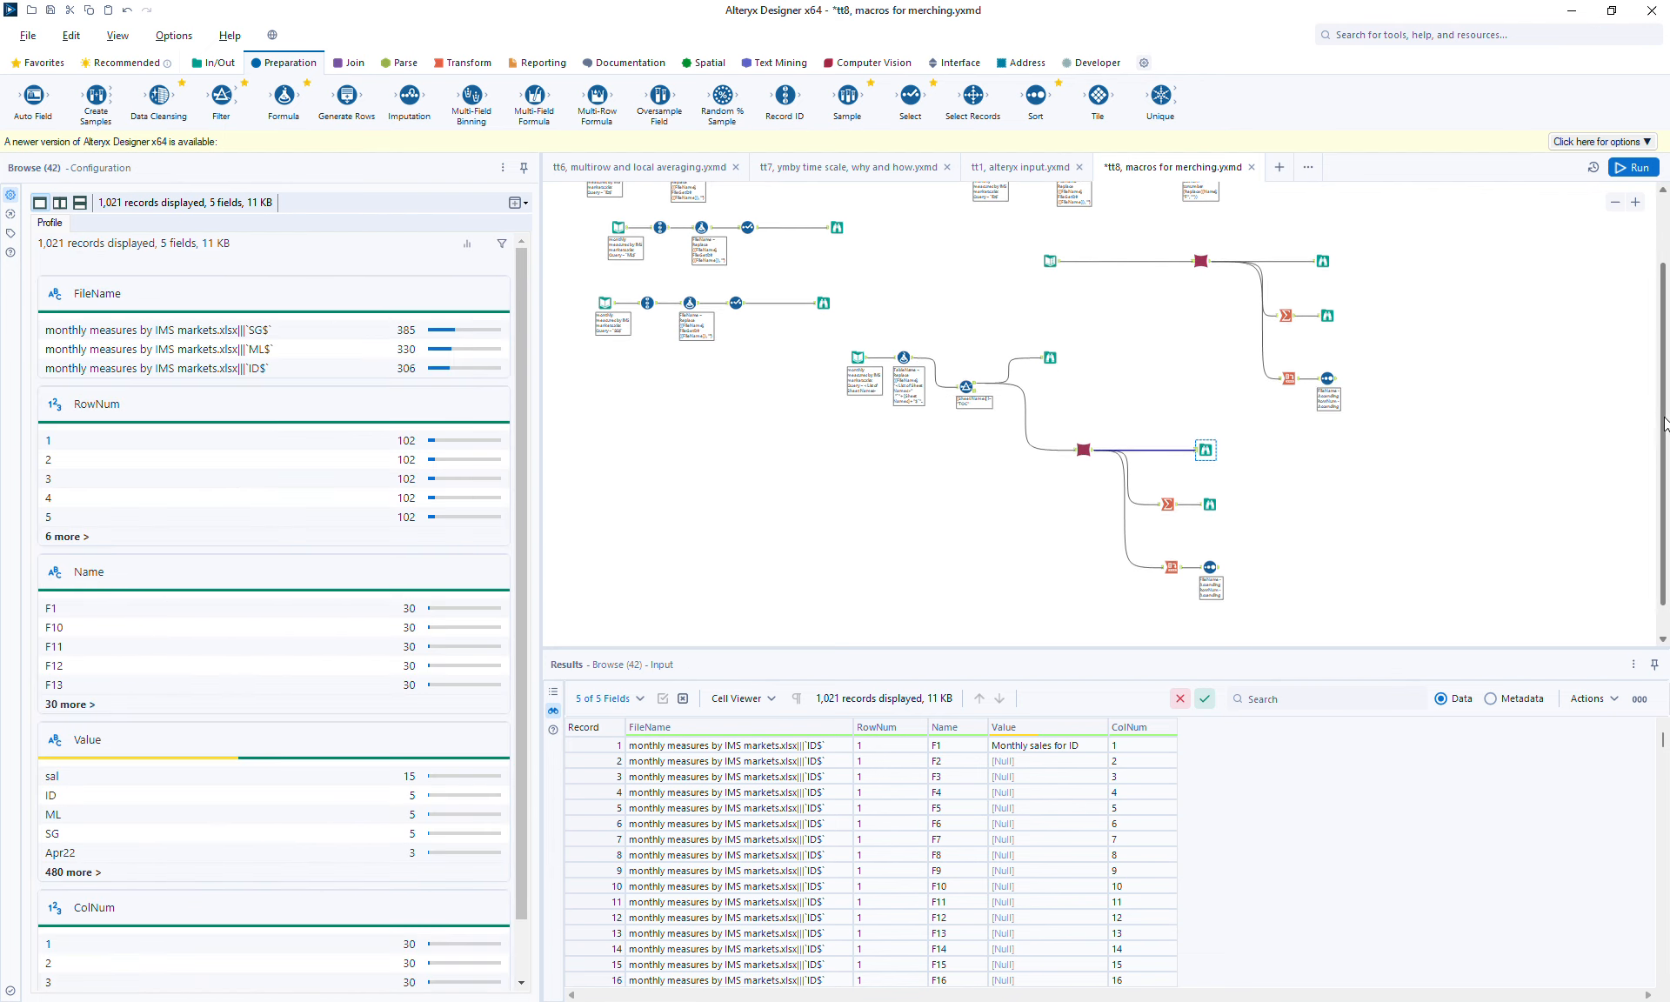
Compare the Summarize Browse results of the copied and original macro chains, and check the copied chain's sorted output
{"action": "left_click", "coordinate": [1207, 492]}
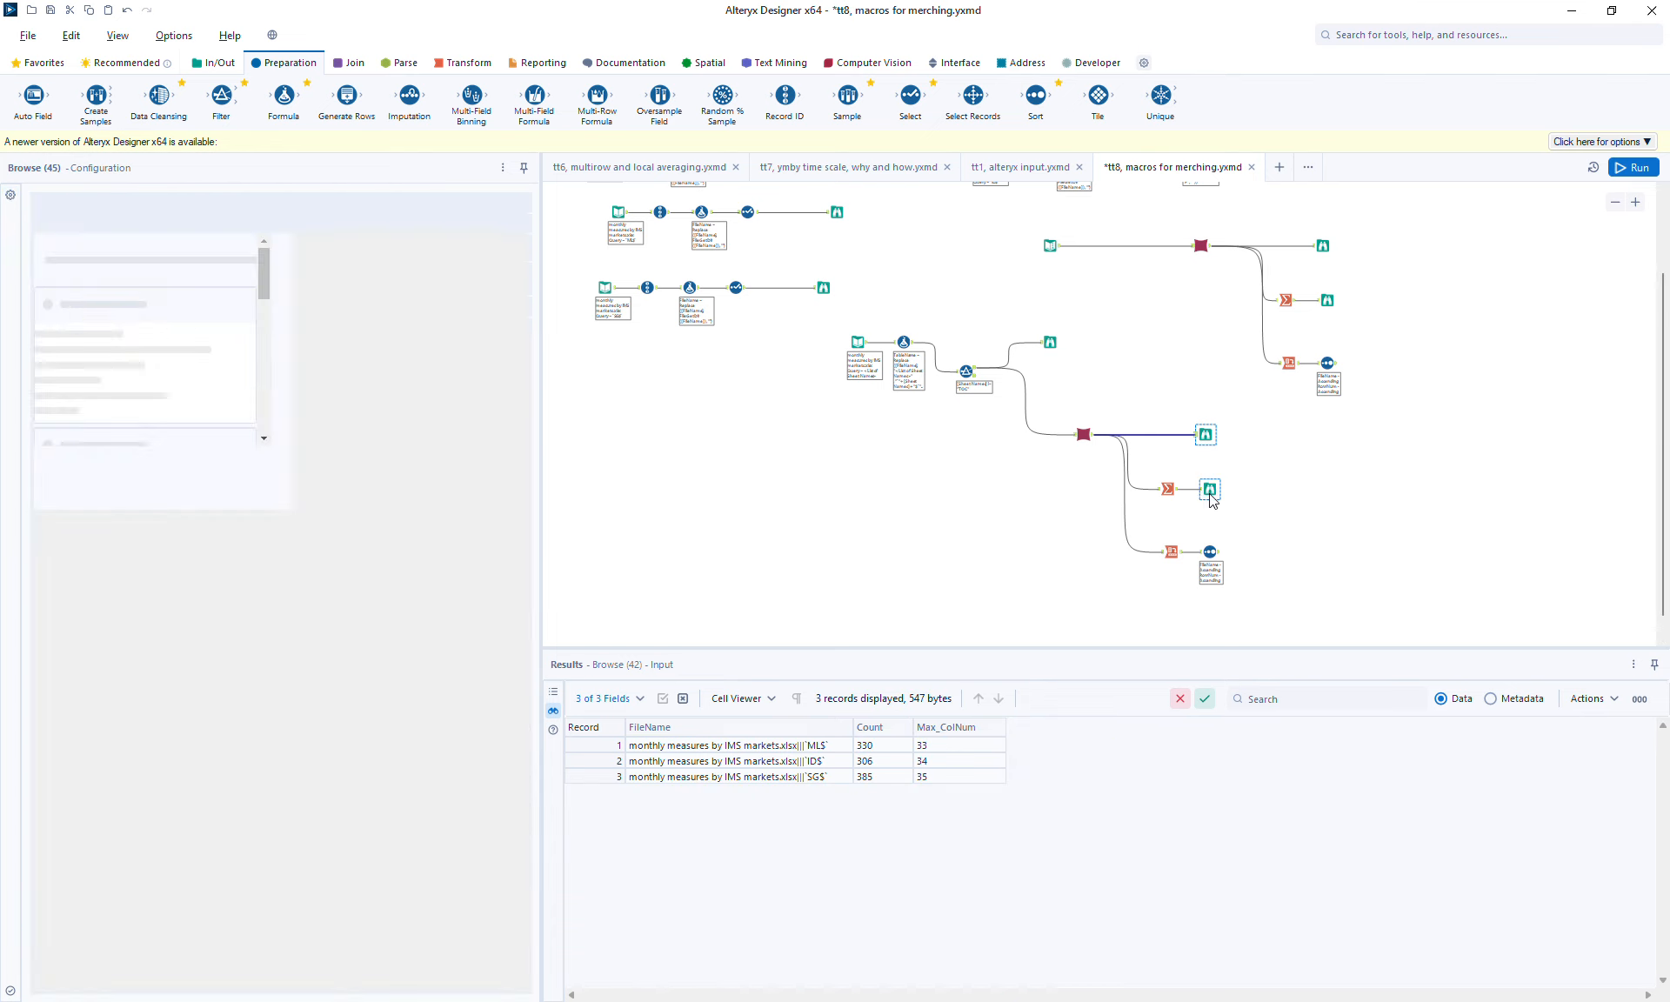
{"action": "left_click", "coordinate": [1328, 300]}
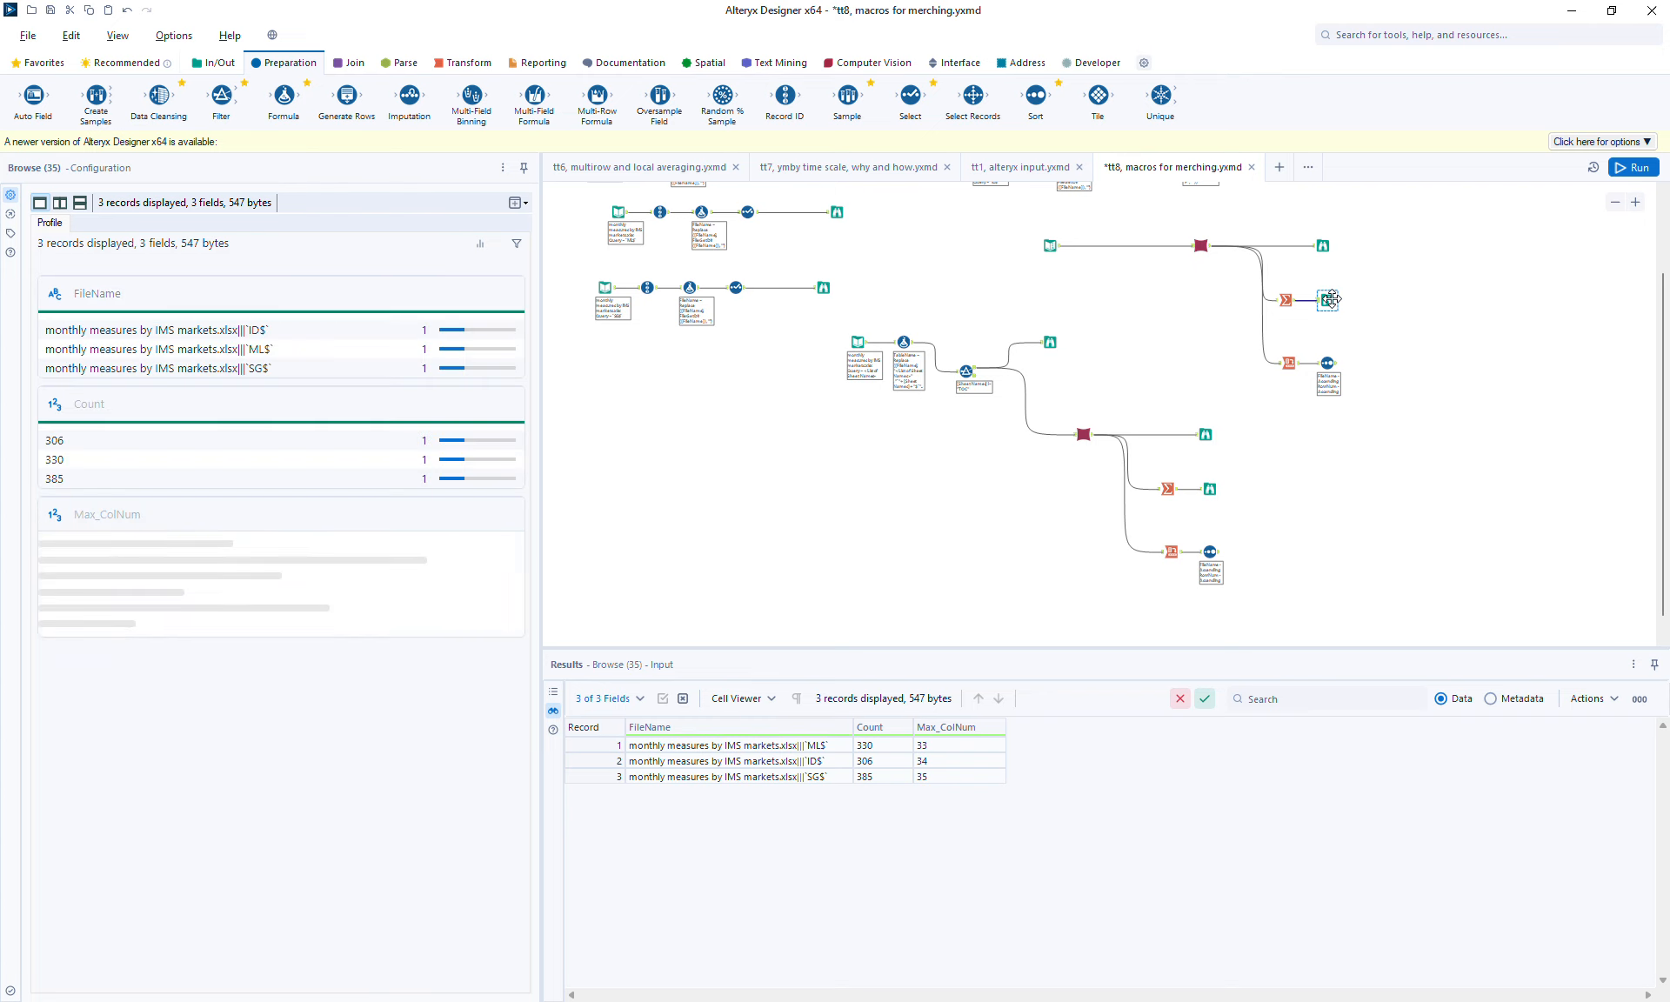
{"action": "left_click", "coordinate": [1216, 560]}
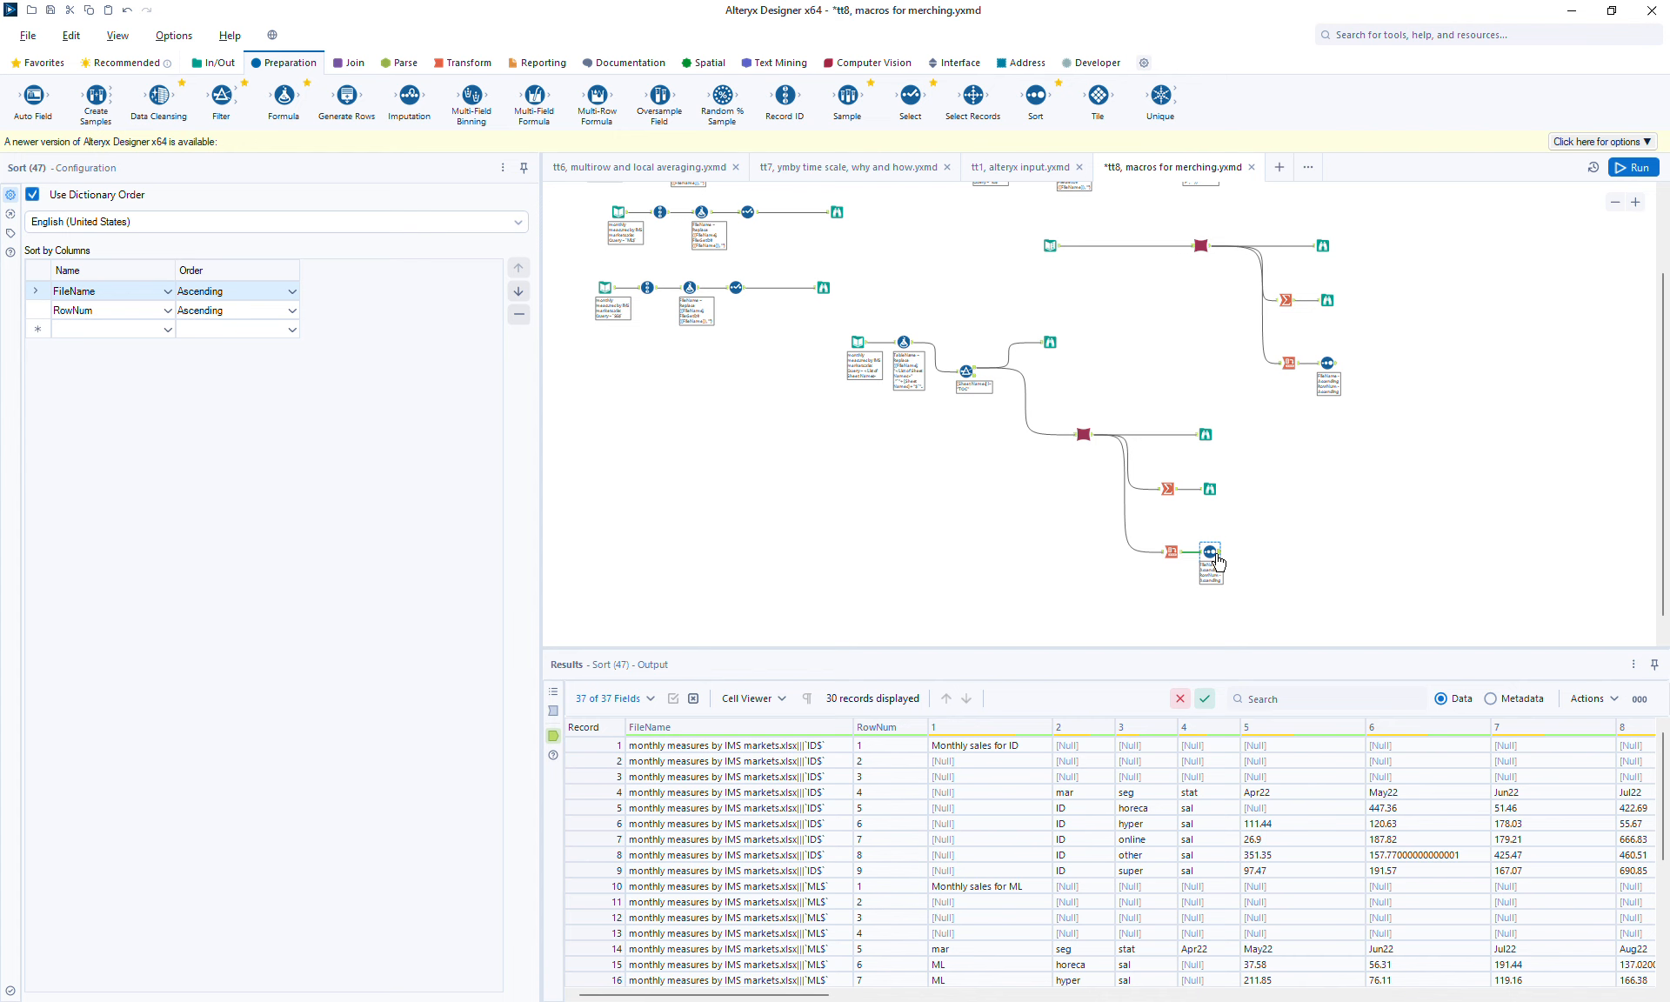
{"action": "left_click", "coordinate": [1357, 475]}
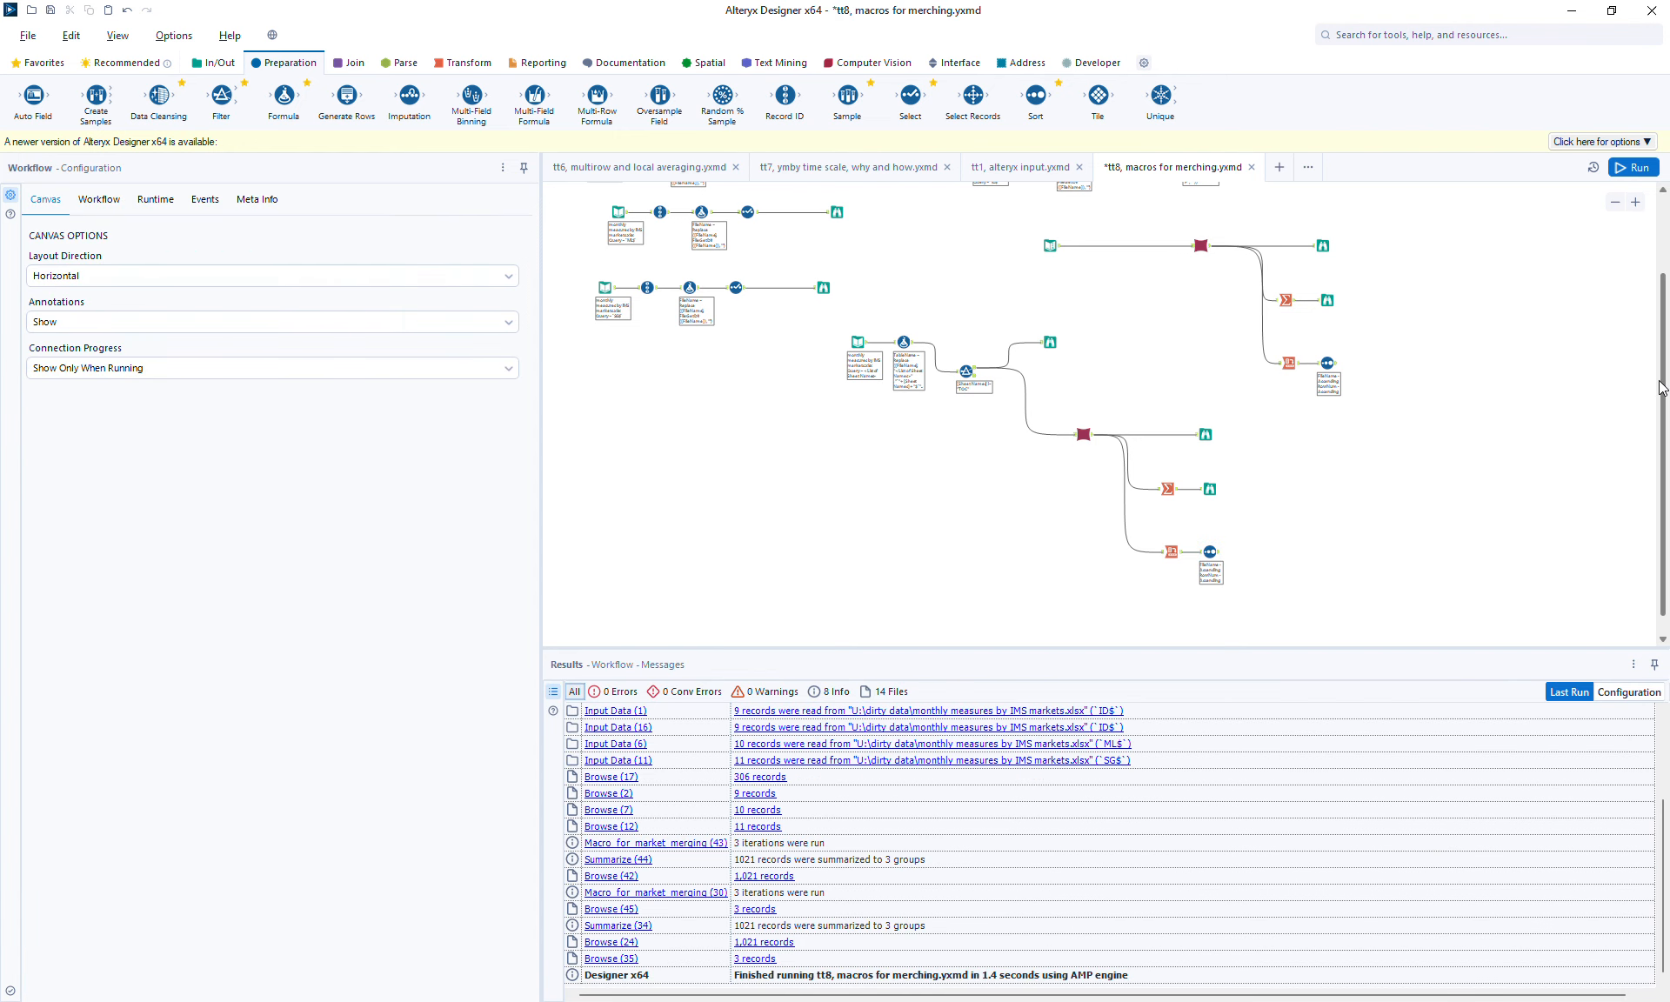
Review the manual sheet paths in the Text Input and the original macro's Input table field setting
{"action": "left_click_drag", "start_coordinate": [1663, 385], "coordinate": [1659, 294]}
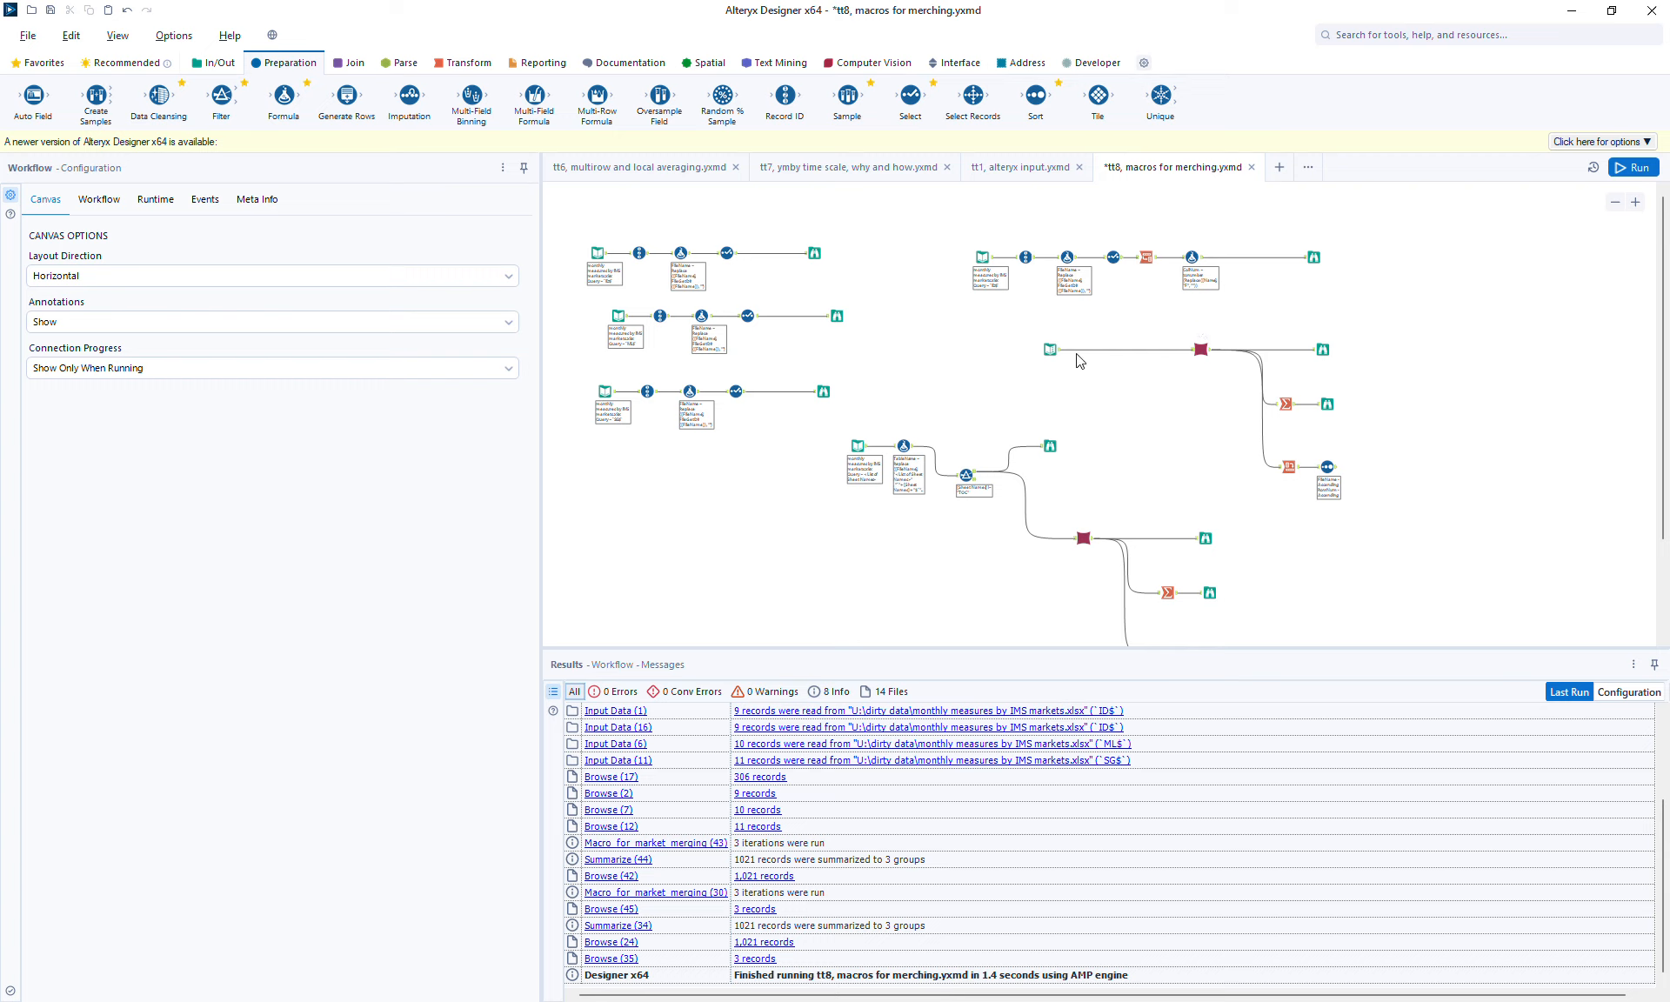
{"action": "left_click", "coordinate": [1051, 350]}
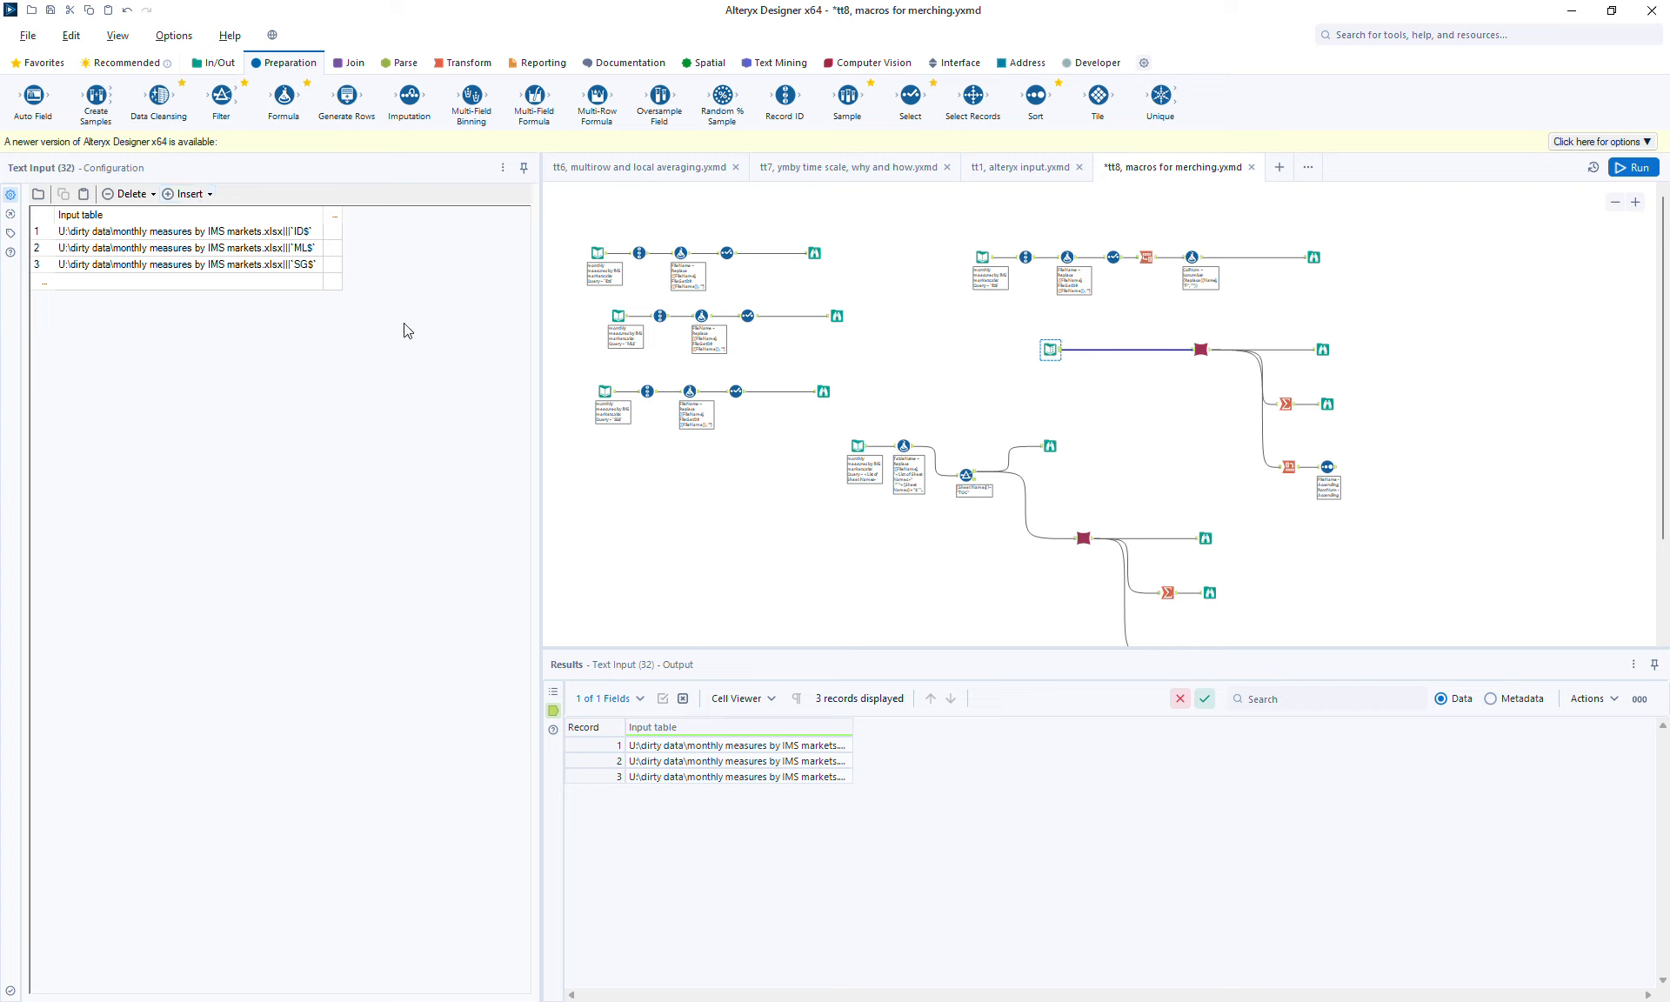
{"action": "left_click", "coordinate": [1200, 349]}
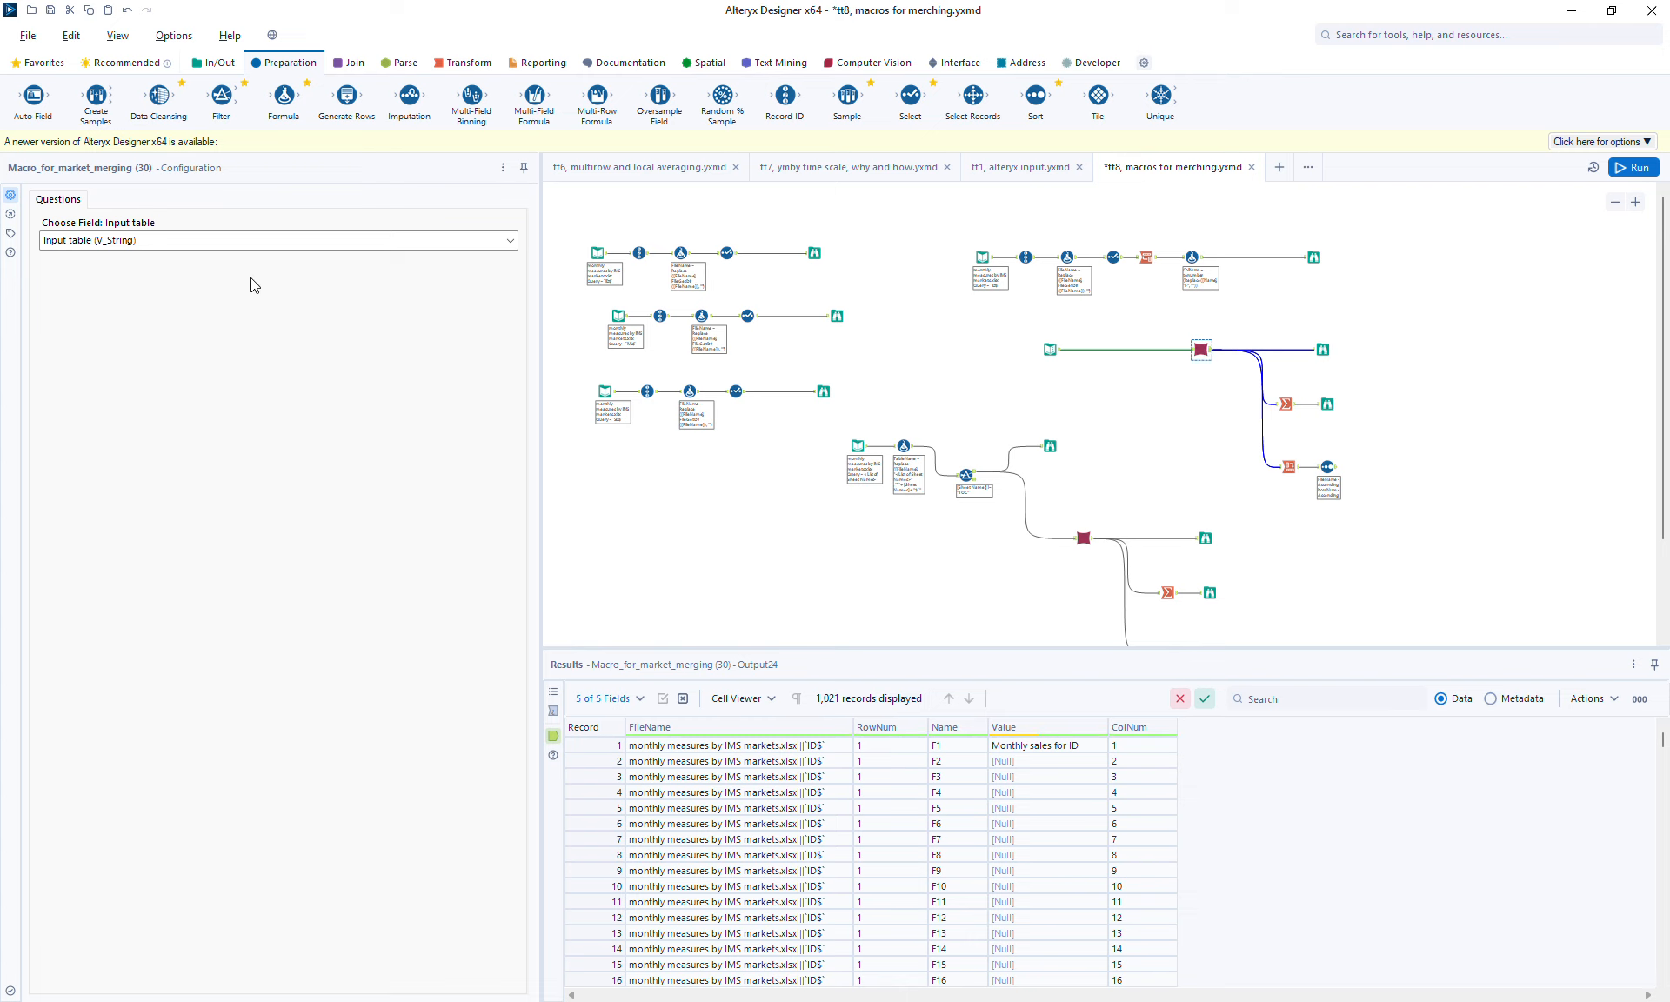
Inspect the original macro's merged records, its per-sheet summary and the sorted cross-tab output down to the last record
{"action": "left_click", "coordinate": [1323, 349]}
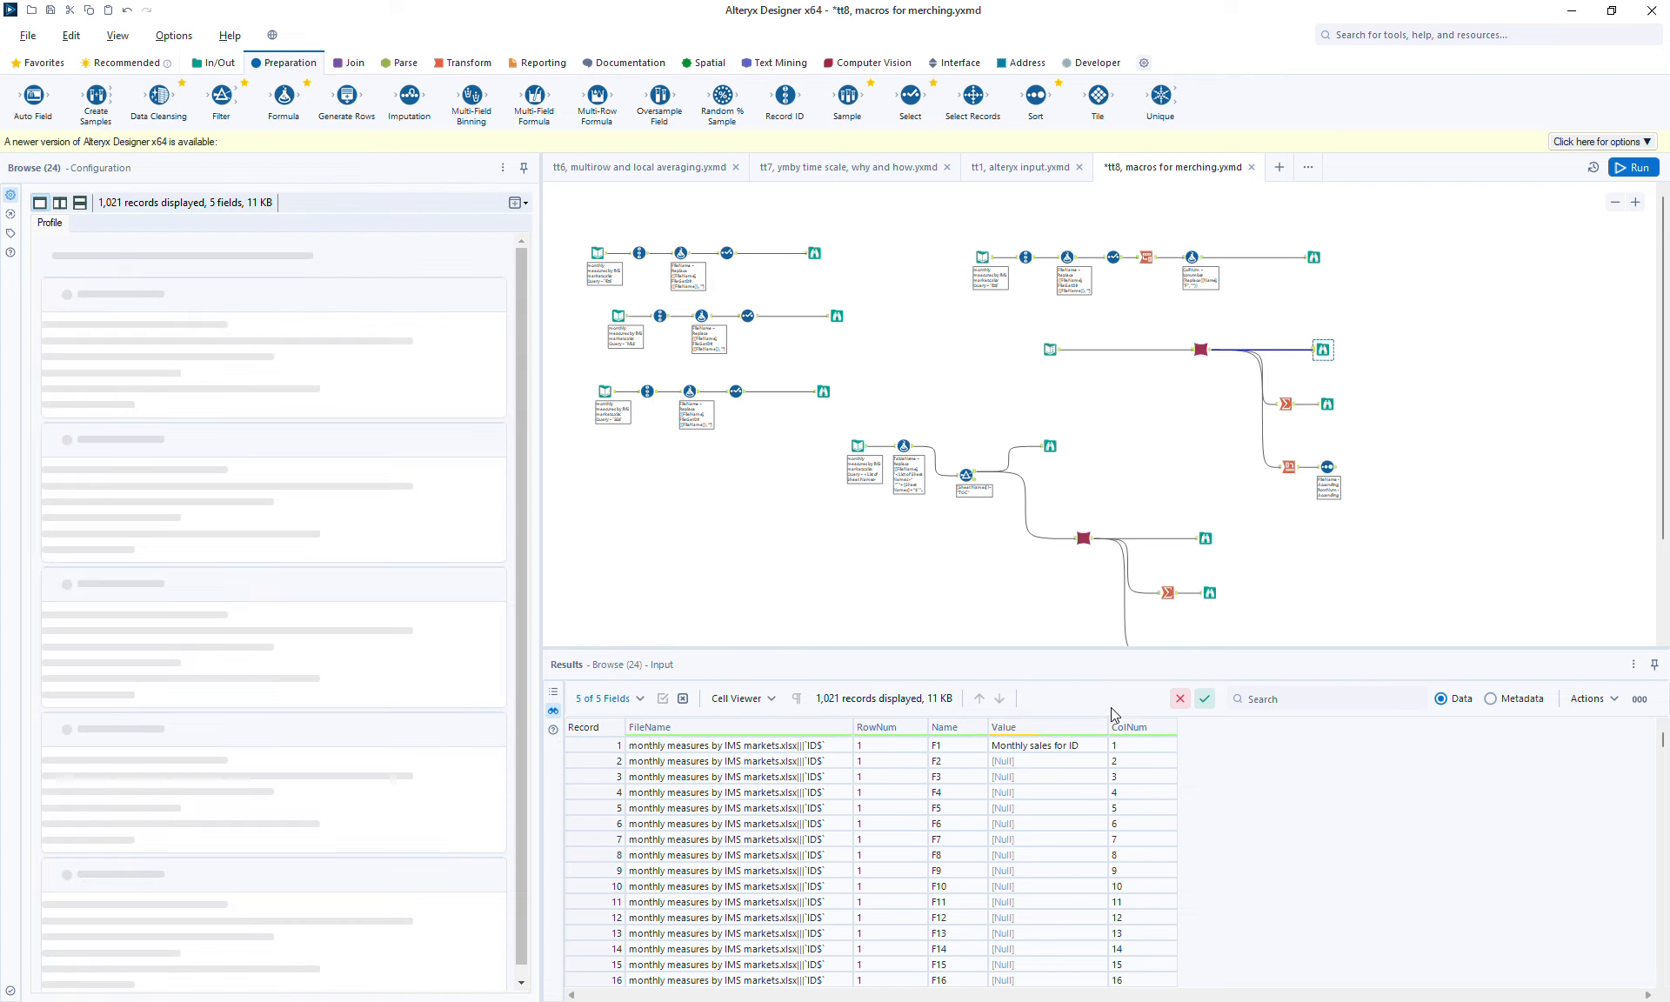
{"action": "left_click", "coordinate": [1328, 403]}
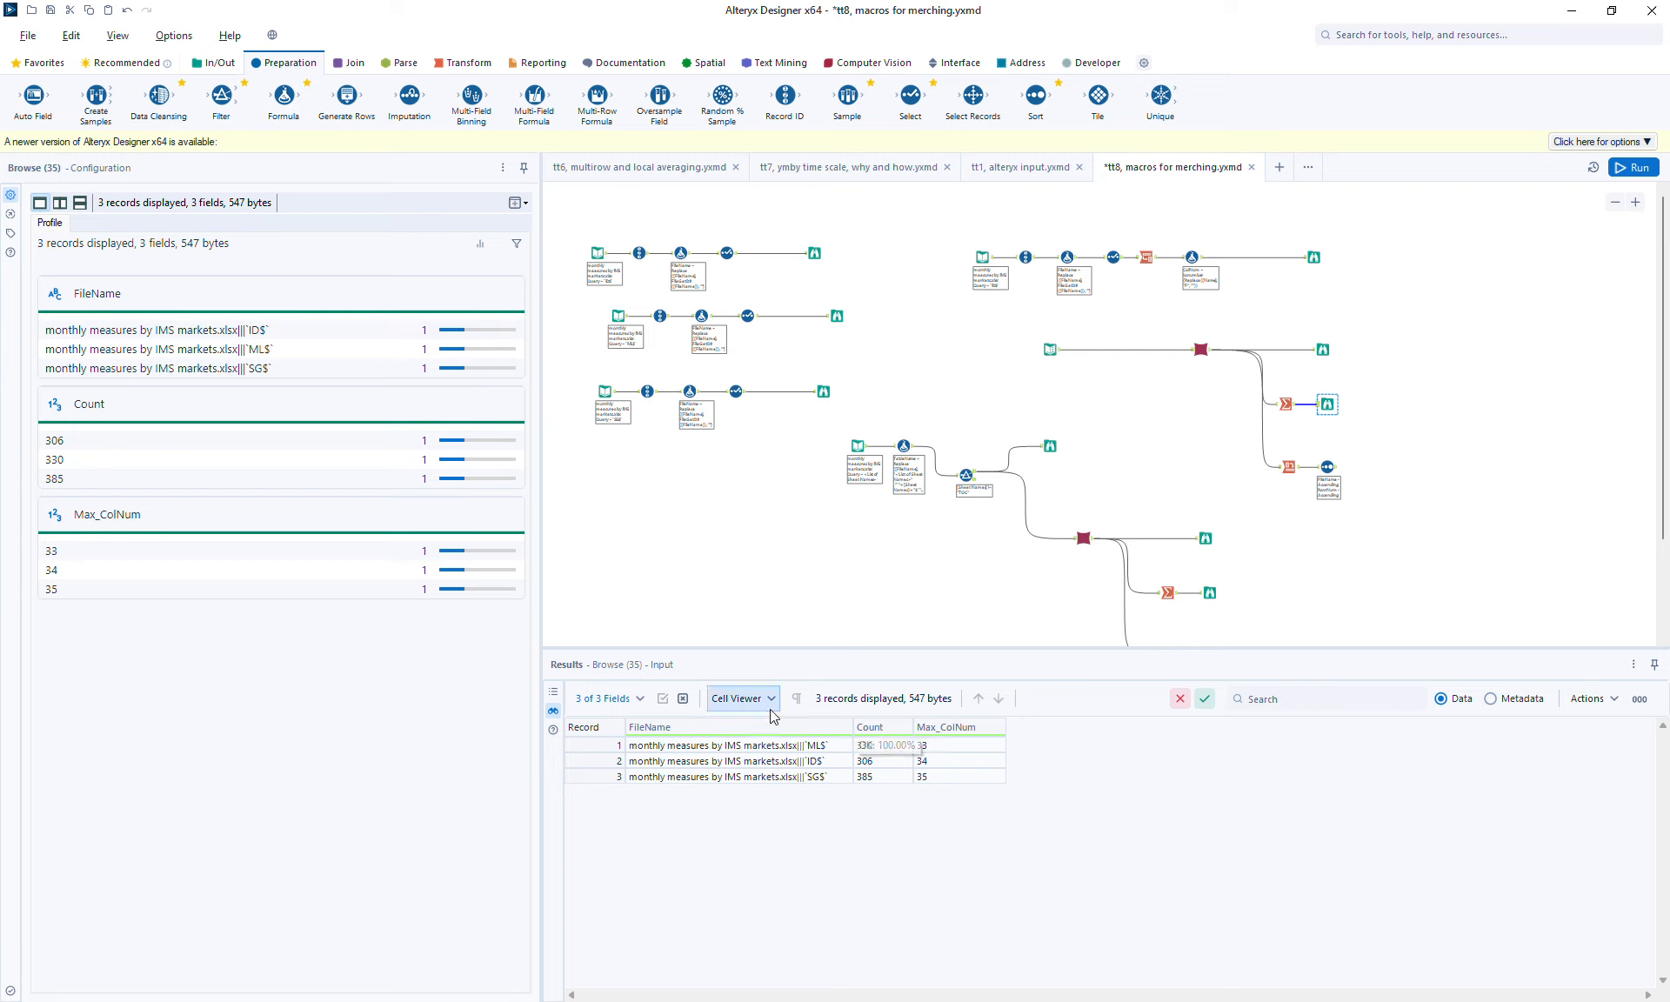
{"action": "left_click", "coordinate": [1336, 472]}
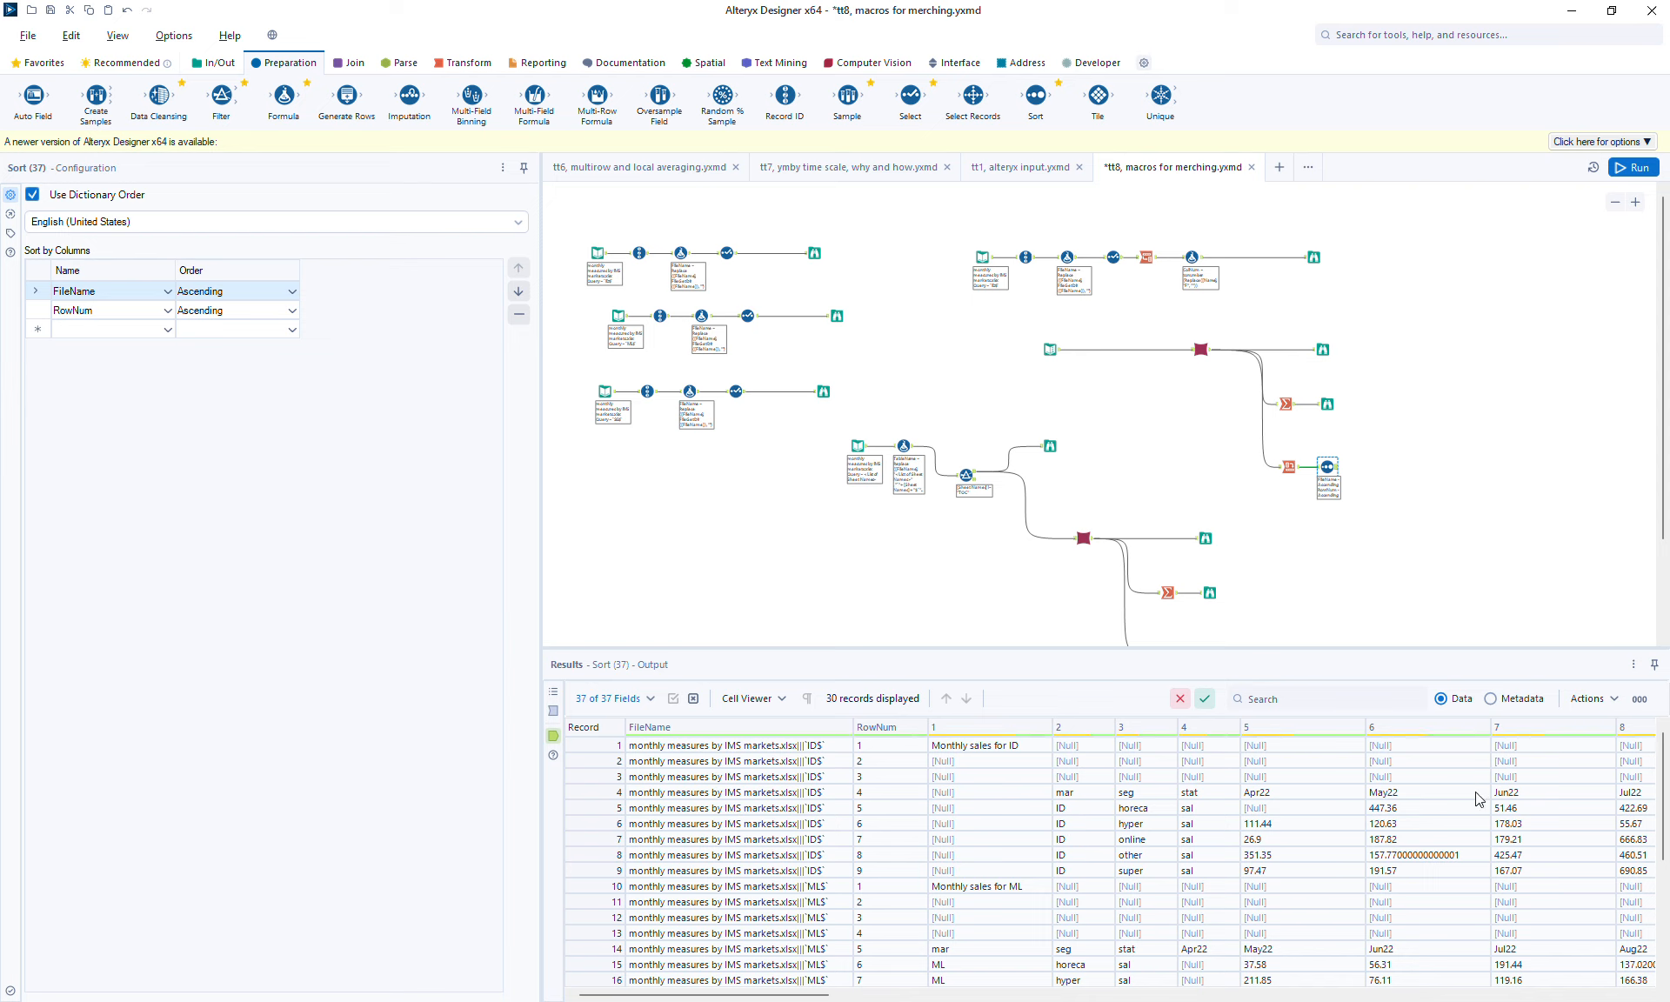
{"action": "scroll", "coordinate": [1667, 867], "scroll_direction": "down", "scroll_amount": 4}
{"action": "scroll", "coordinate": [1667, 867], "scroll_direction": "down", "scroll_amount": 1}
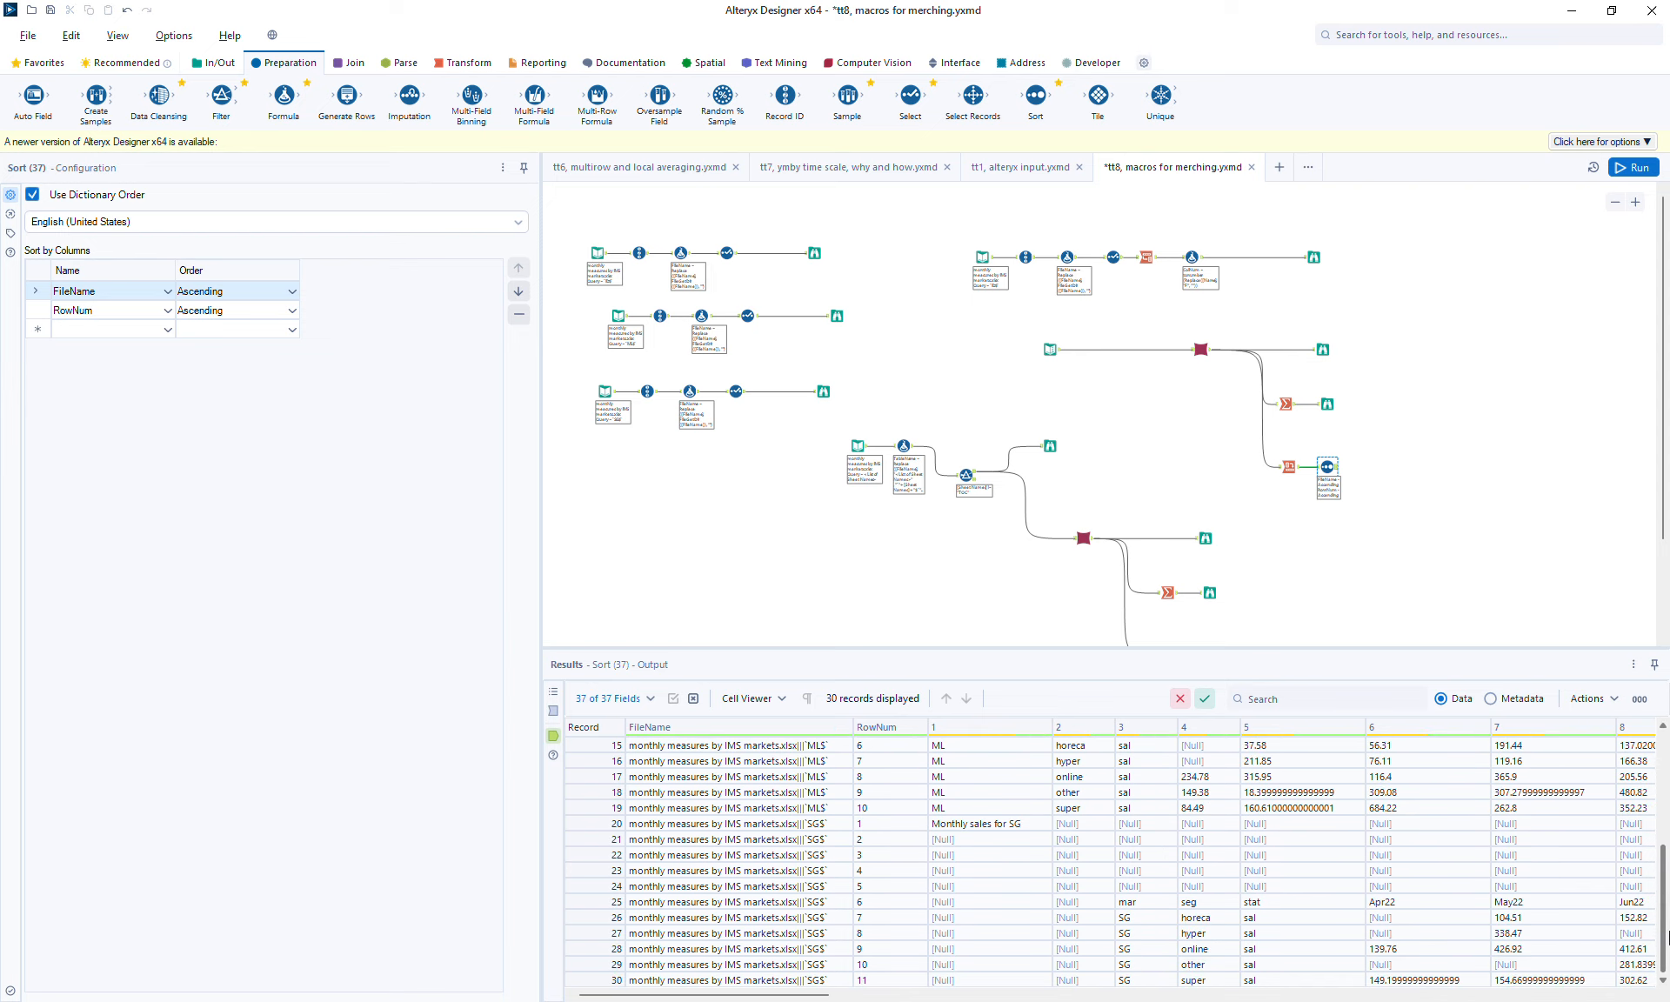